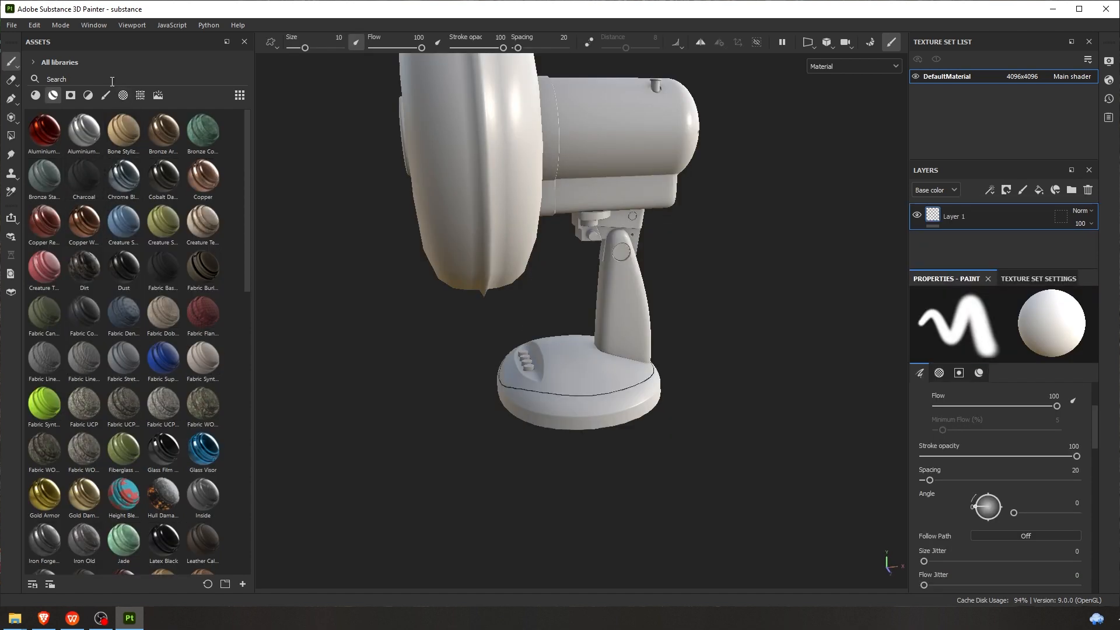
Search the asset library for "plastic" and select the Plastic Glossy Scuffed smart material
click(111, 80)
text(plastic)
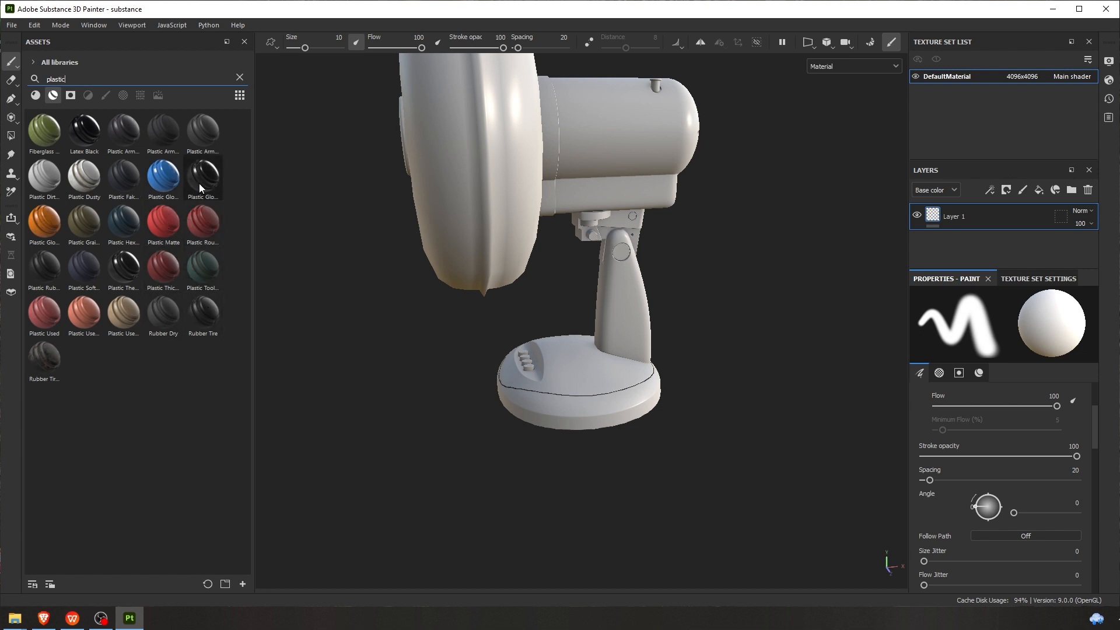
mouse_move(137, 255)
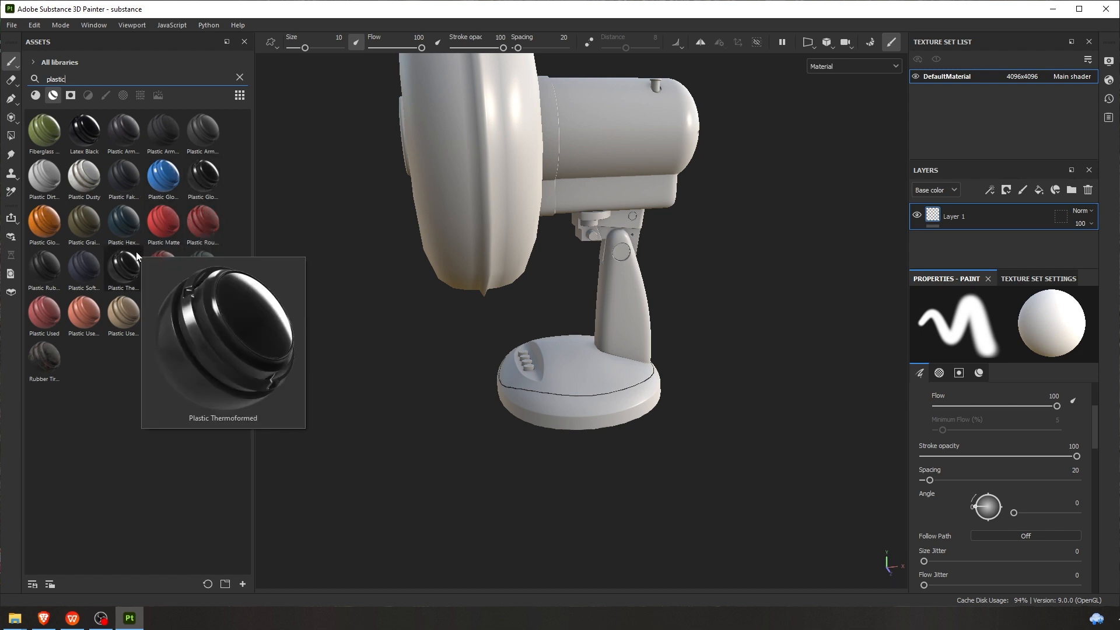
mouse_move(194, 177)
mouse_move(205, 178)
mouse_down()
mouse_move(531, 162)
mouse_move(443, 200)
mouse_move(199, 175)
mouse_up()
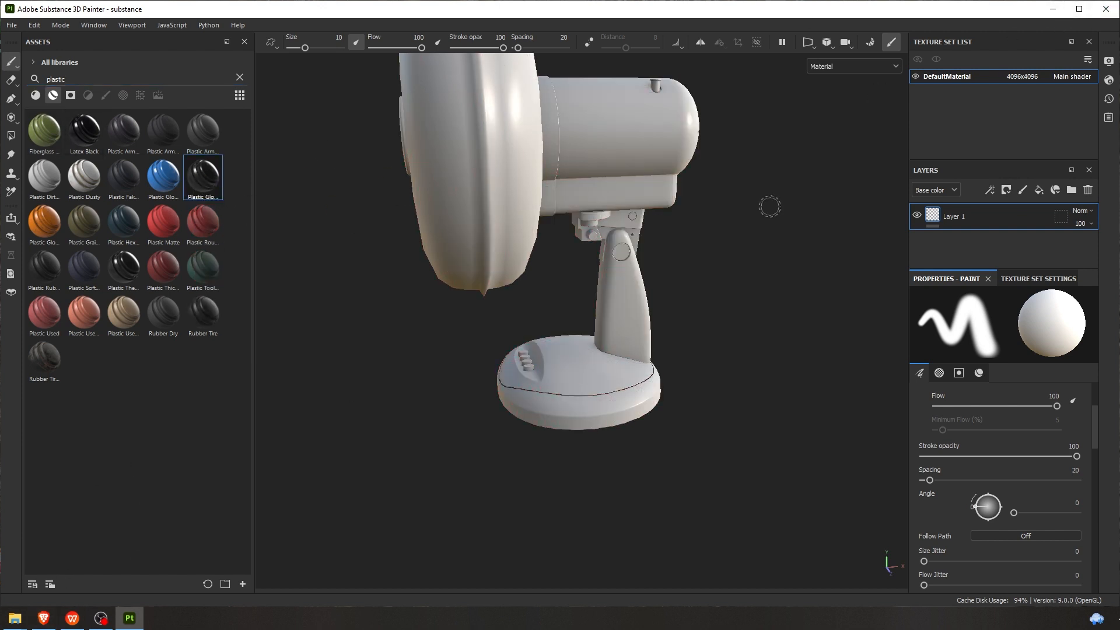
Switch to the desktop and open the Desk Fan.pur reference board from the Fan Modeling folder
click(1053, 9)
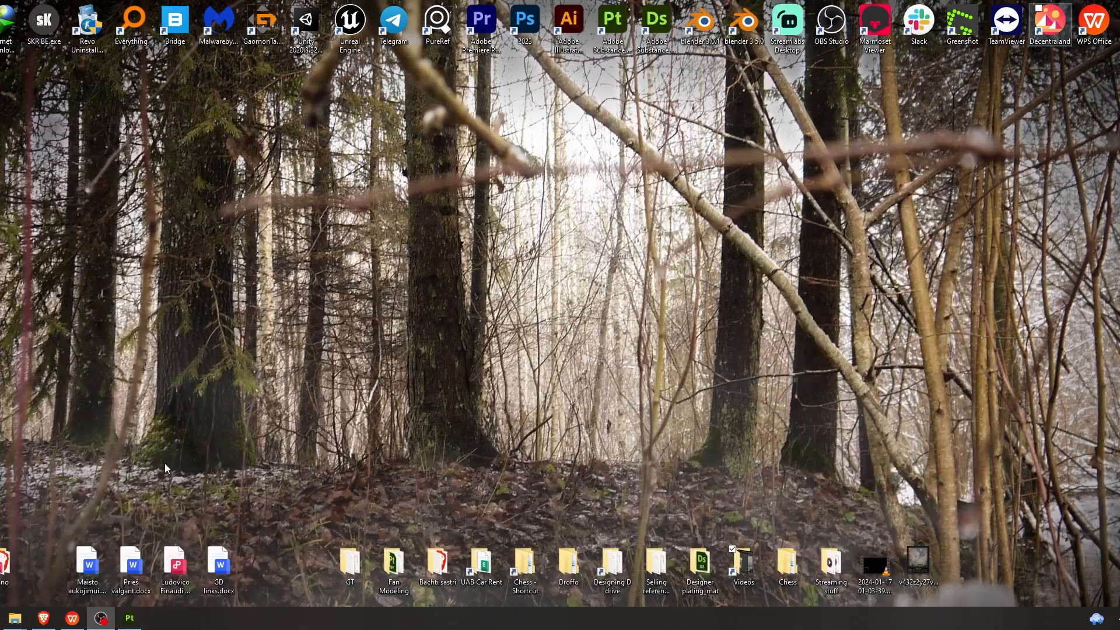
double_click(393, 564)
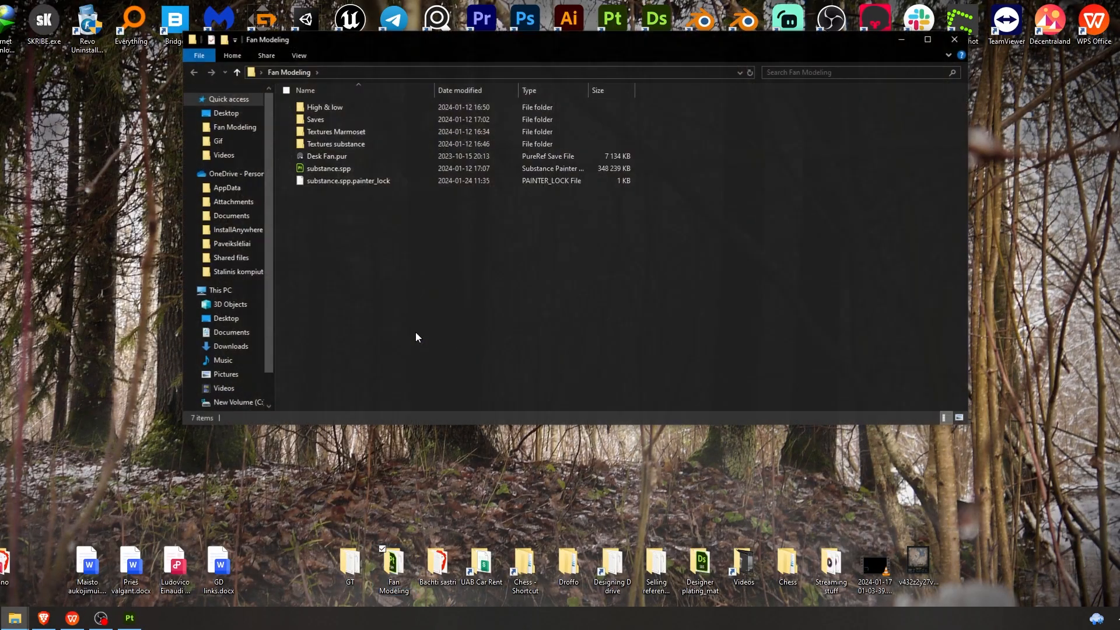
double_click(339, 157)
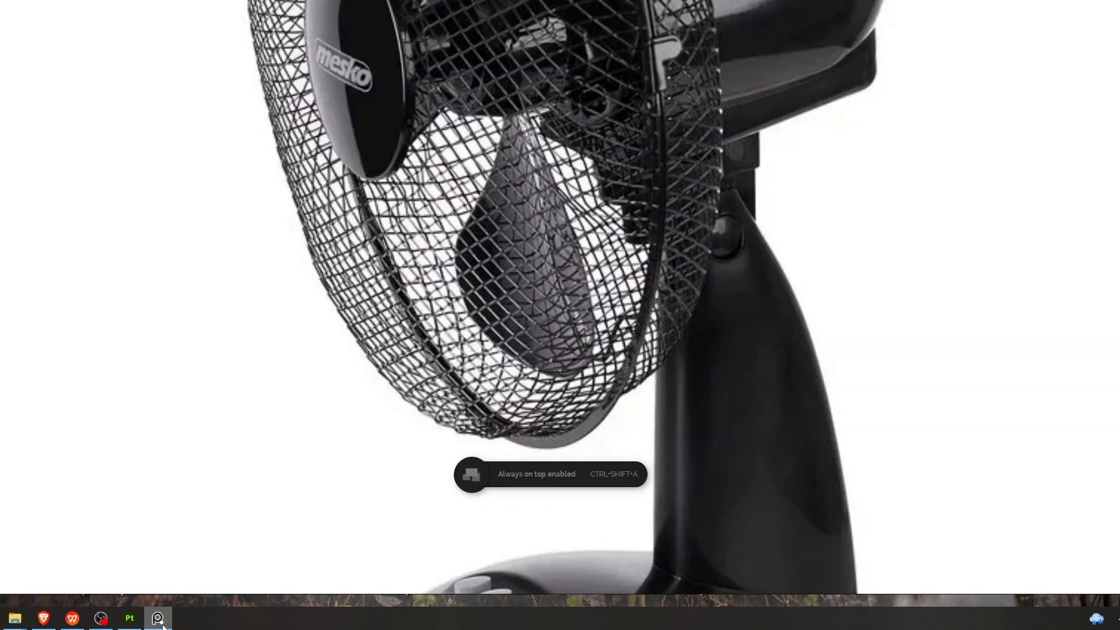
click(157, 618)
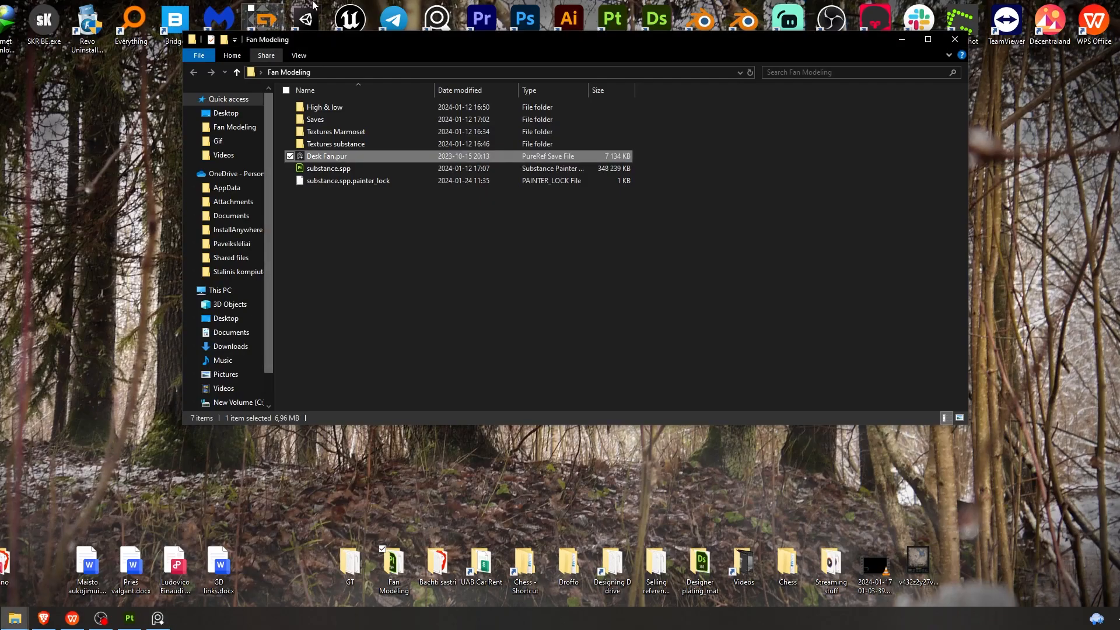
click(40, 23)
click(158, 618)
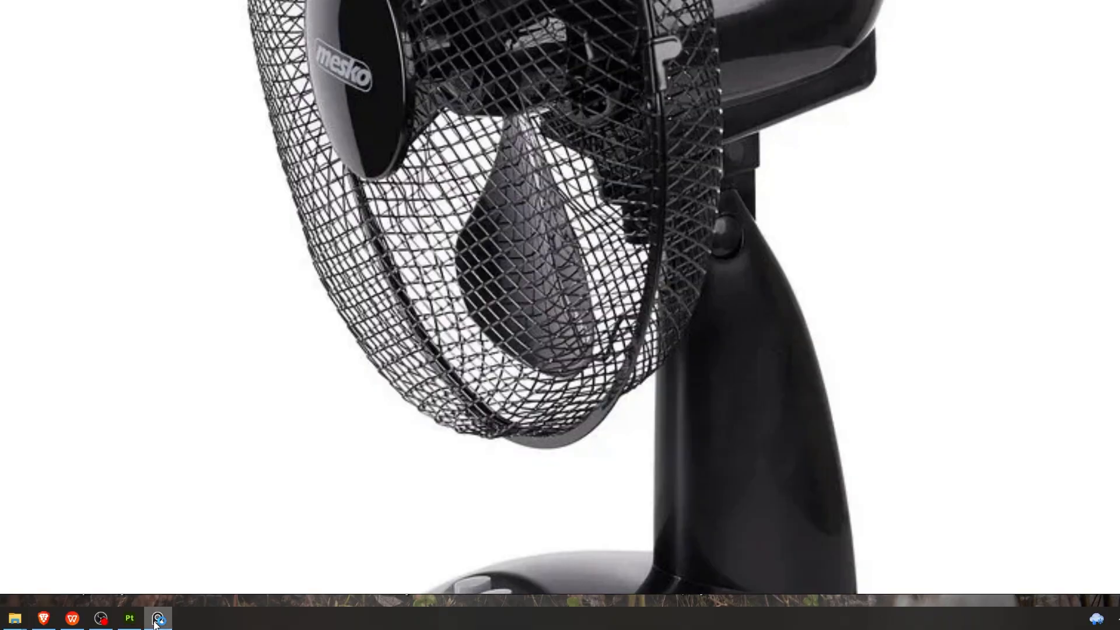
Examine the black desk fan reference photo, focusing on the glossy plastic of the motor housing, base and stand
scroll(650, 517, down, 3)
scroll(547, 460, up, 1)
scroll(394, 394, down, 1)
middle_drag(394, 394, 475, 287)
scroll(385, 356, up, 2)
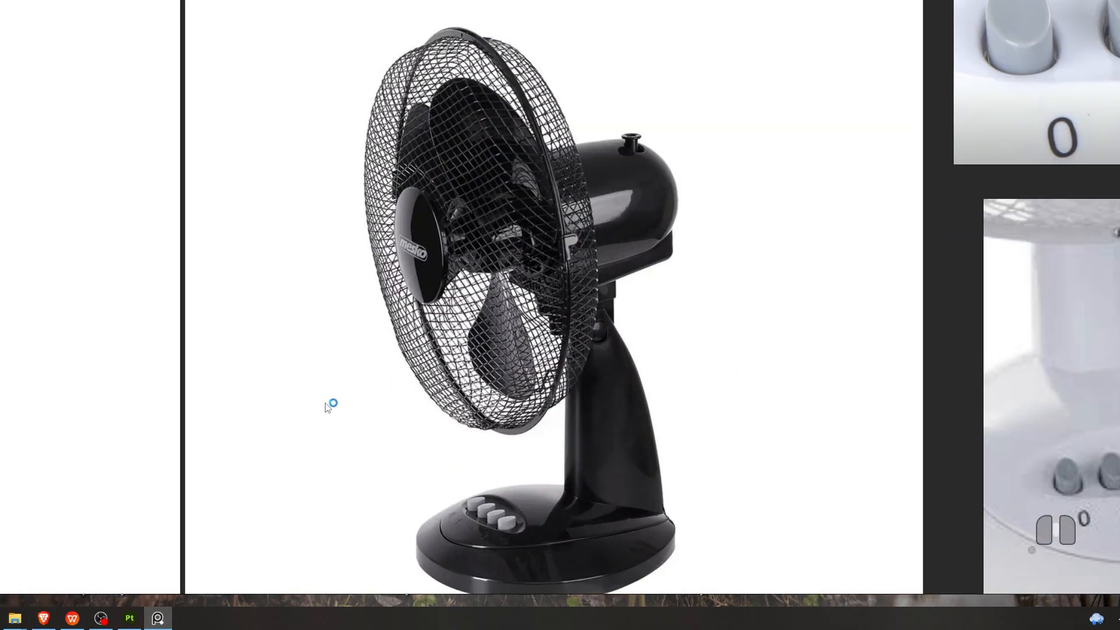
scroll(547, 395, up, 2)
middle_drag(547, 395, 576, 264)
scroll(574, 403, up, 2)
middle_drag(574, 403, 535, 339)
middle_drag(570, 198, 512, 362)
scroll(512, 362, down, 2)
scroll(512, 363, down, 2)
middle_drag(509, 309, 485, 374)
scroll(432, 324, up, 2)
middle_drag(432, 324, 453, 291)
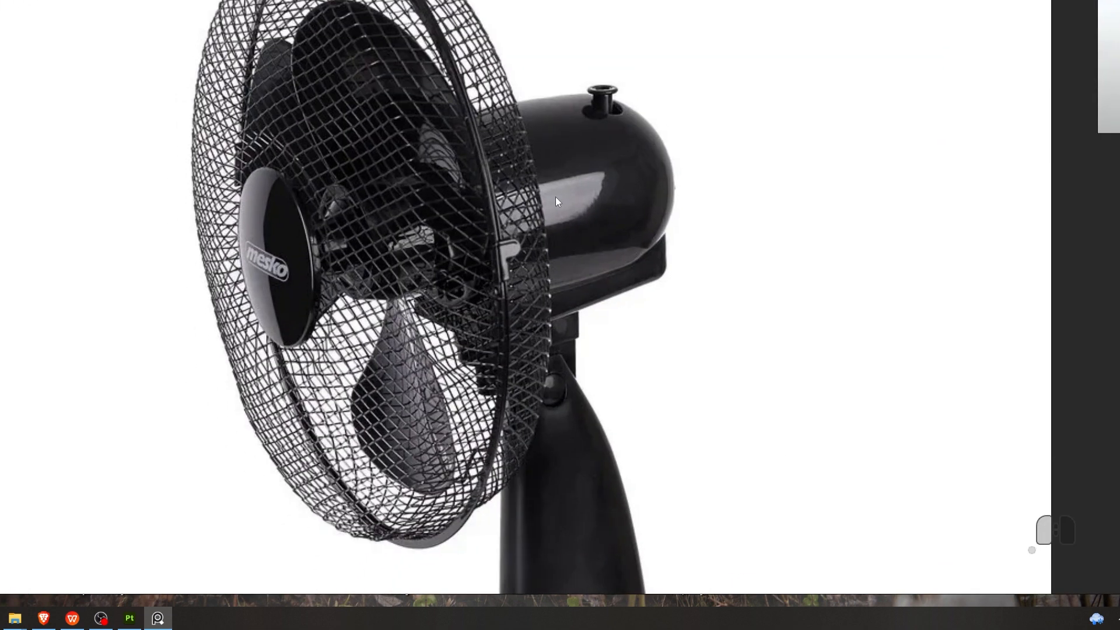
middle_drag(555, 405, 580, 342)
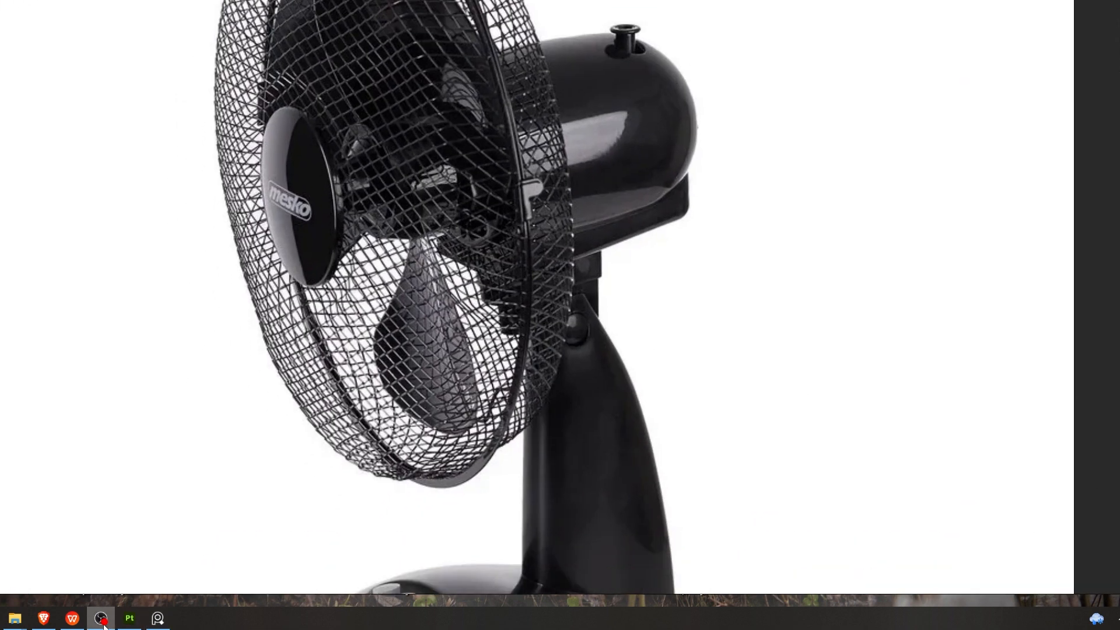
Switch back to Substance 3D Painter and apply the Plastic Glossy Scuffed smart material to the fan model
click(127, 623)
click(156, 620)
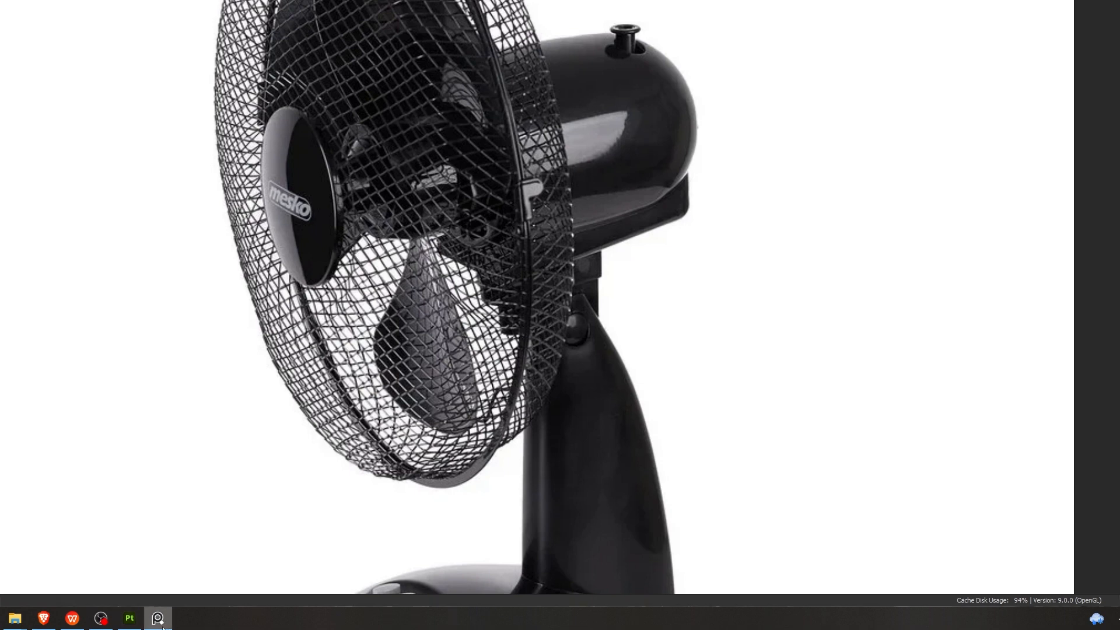
click(156, 619)
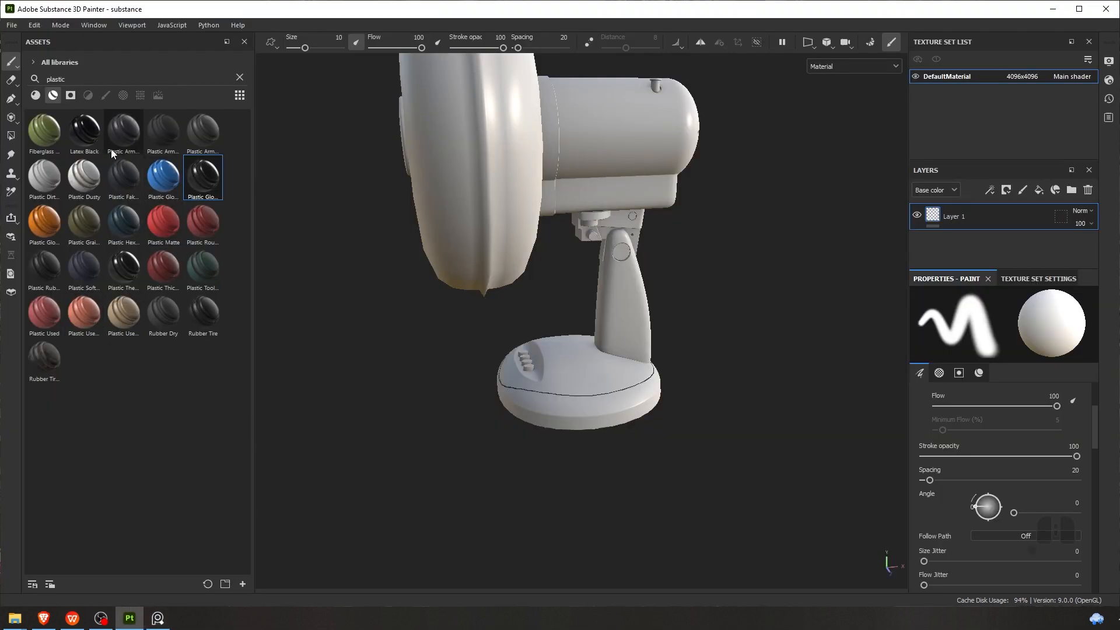
mouse_move(90, 136)
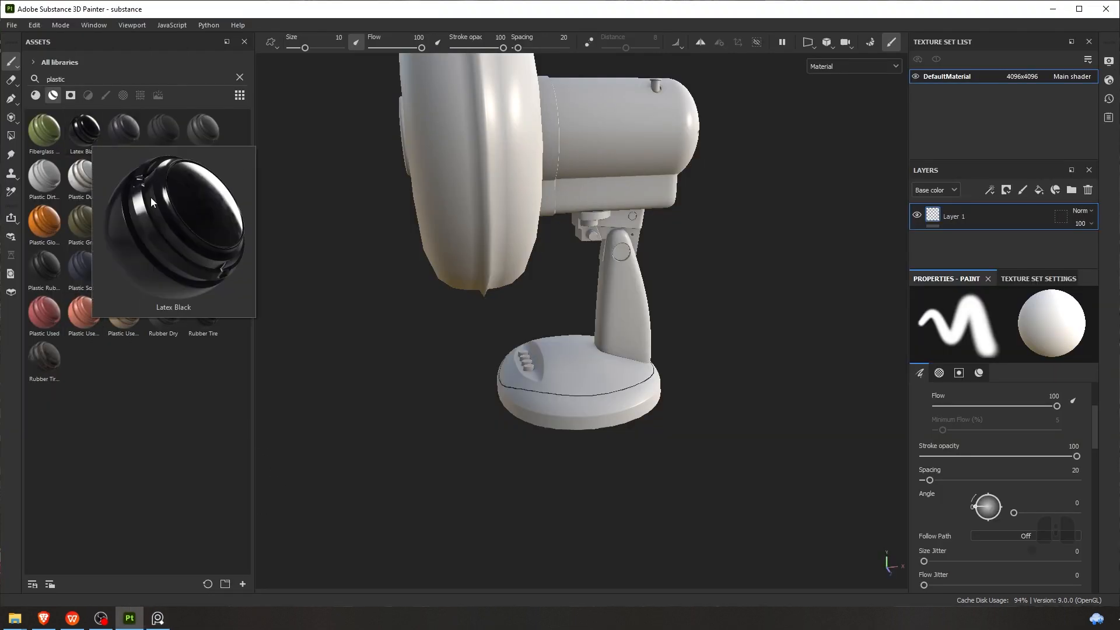
mouse_move(124, 261)
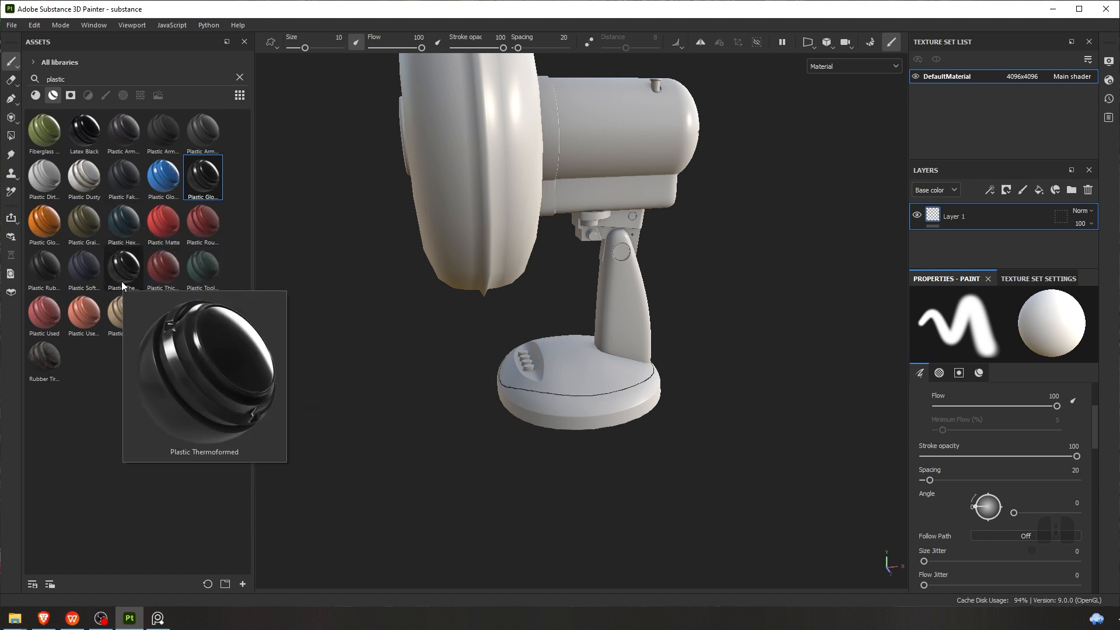
mouse_move(213, 173)
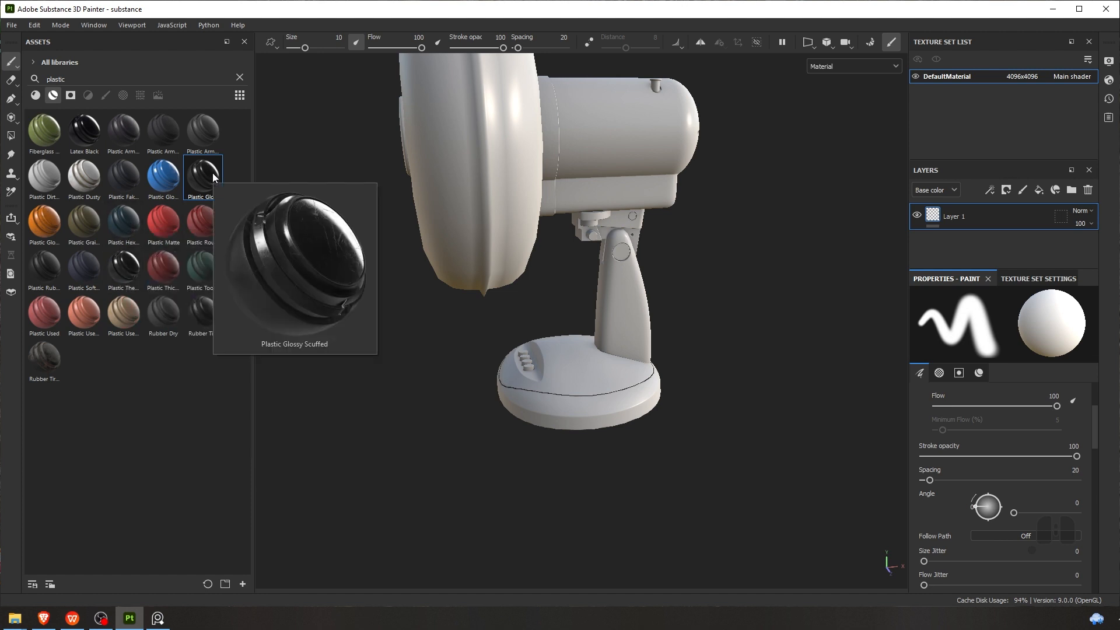
drag(211, 174, 470, 276)
alt+scroll(526, 297, up, 3)
alt+middle_drag(471, 275, 455, 270)
alt+middle_drag(527, 278, 564, 266)
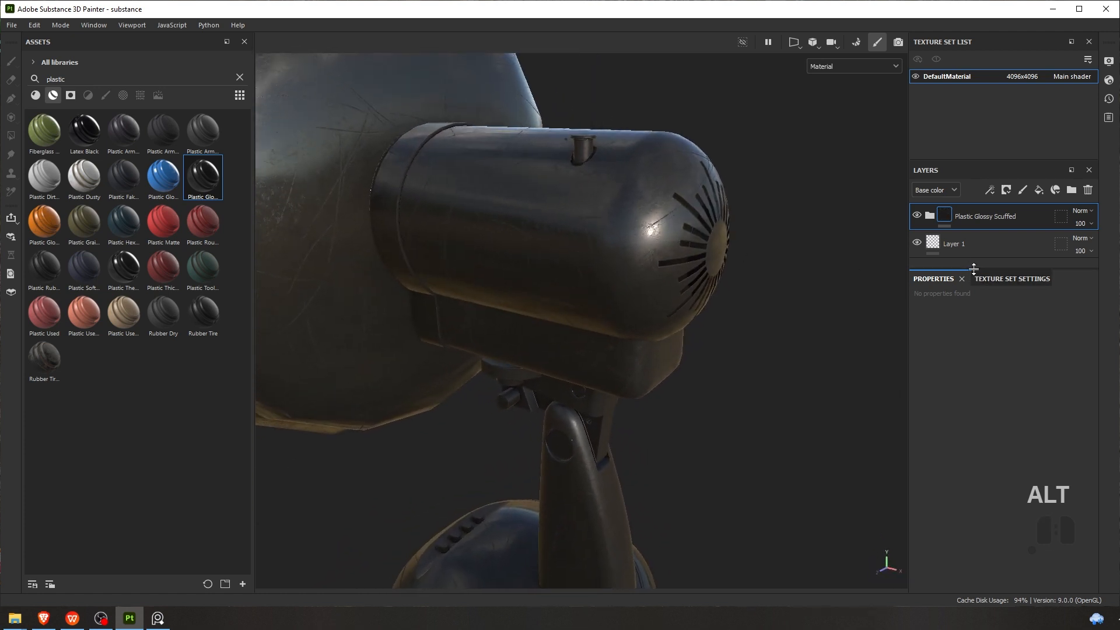
Enlarge the layer stack area, expand the Plastic Glossy Scuffed group and select its Plastic fill layer
drag(971, 270, 971, 336)
click(930, 215)
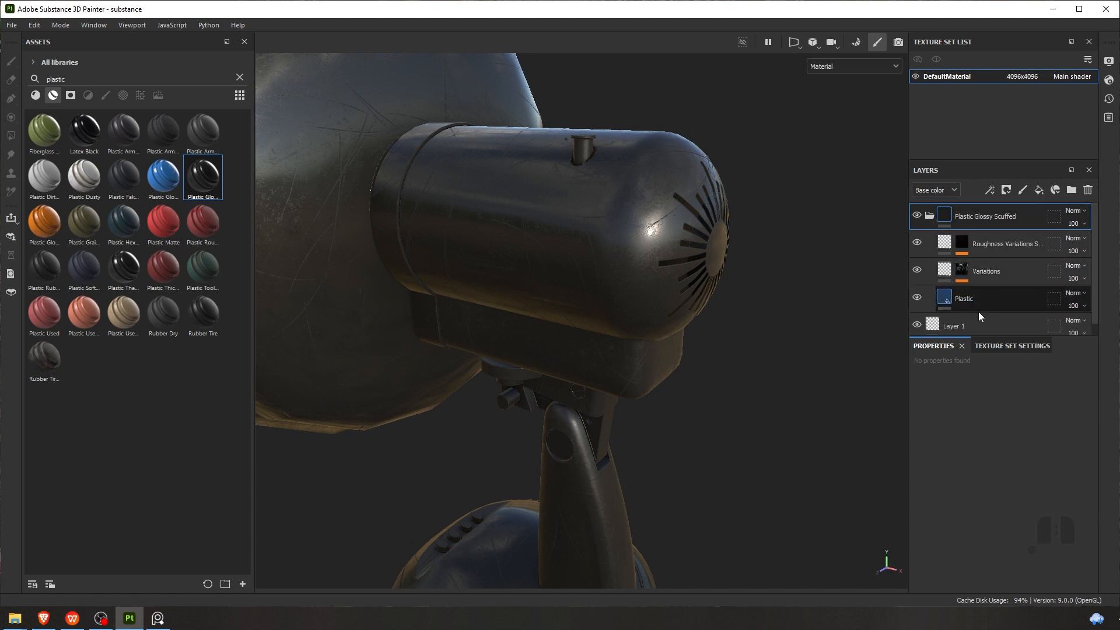
click(965, 300)
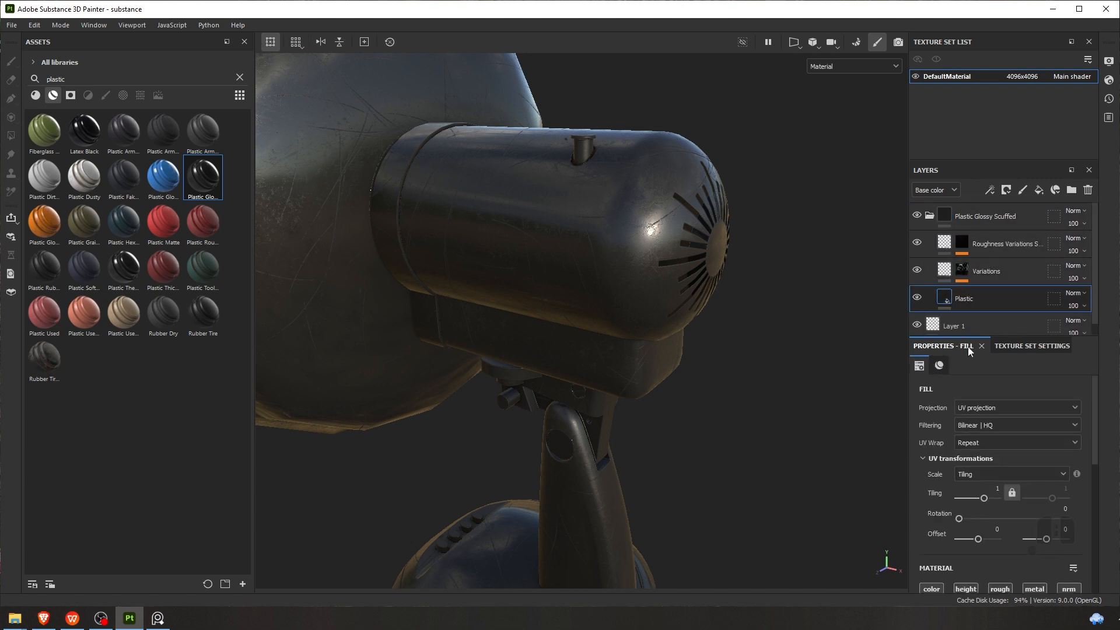
Examine the Plastic layer's material channels: base color, height, roughness, metallic and normal, toggling the color channel off and on
scroll(1016, 512, down, 3)
scroll(995, 508, down, 1)
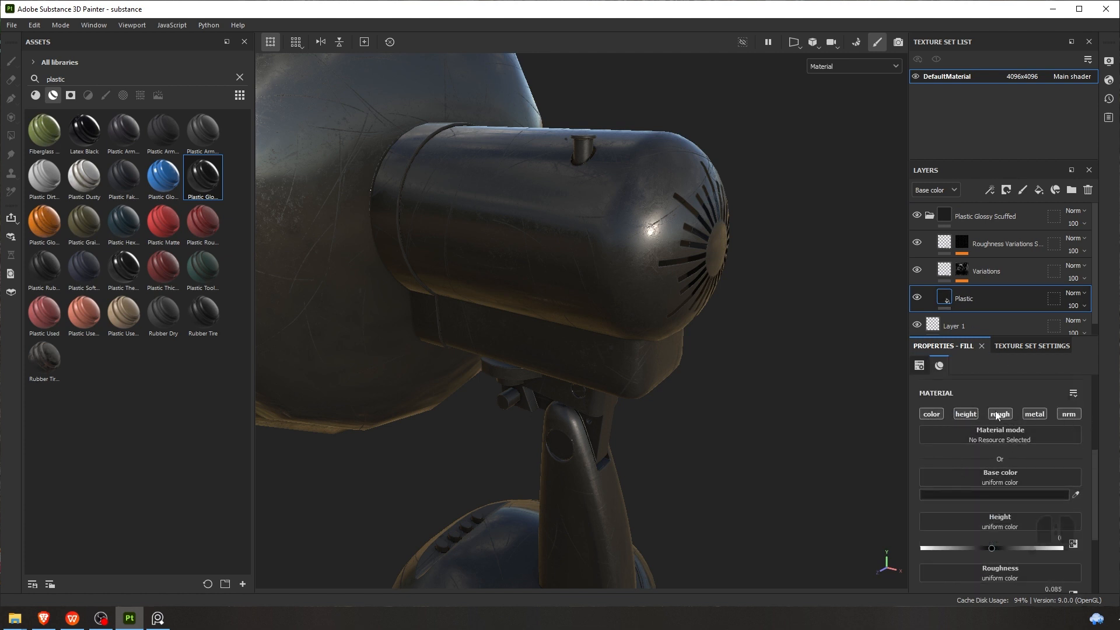
click(927, 414)
click(932, 415)
scroll(977, 459, down, 3)
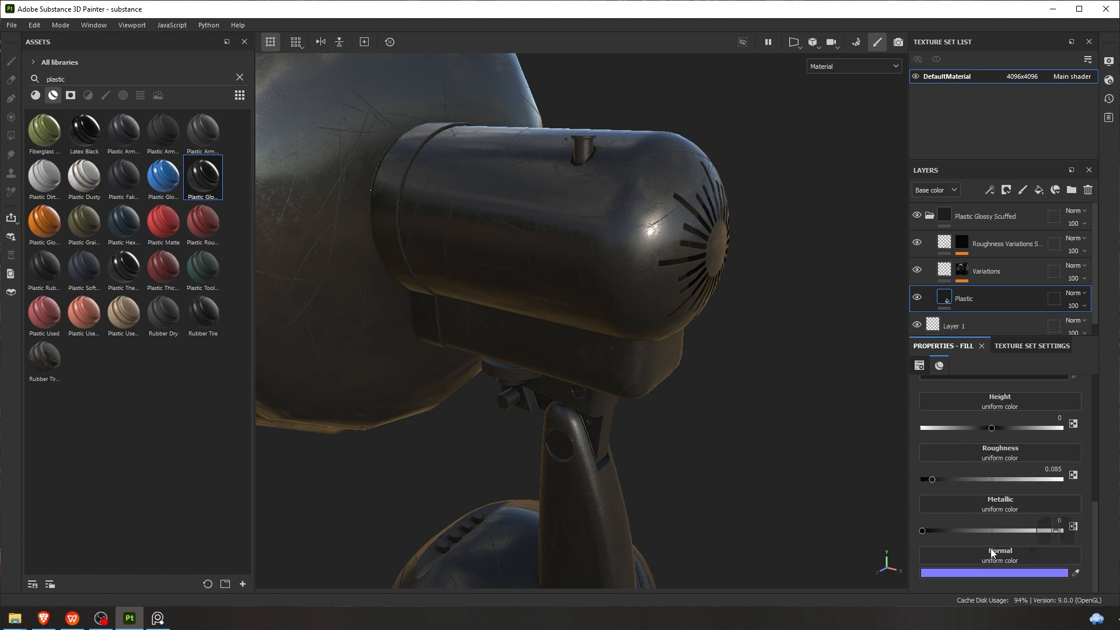
scroll(980, 474, up, 1)
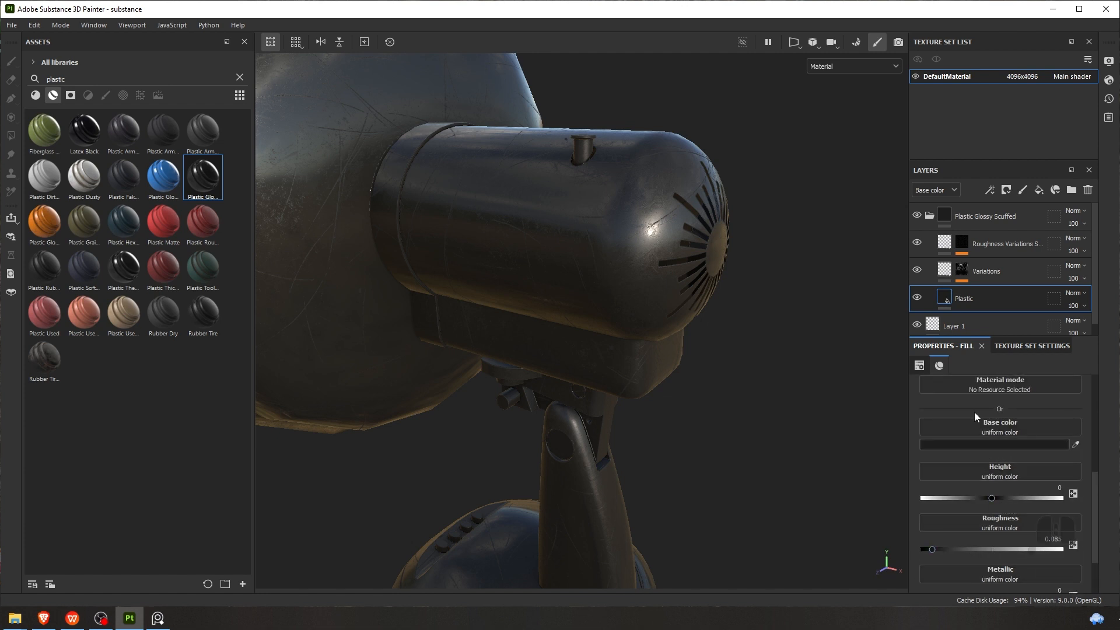
scroll(978, 466, down, 1)
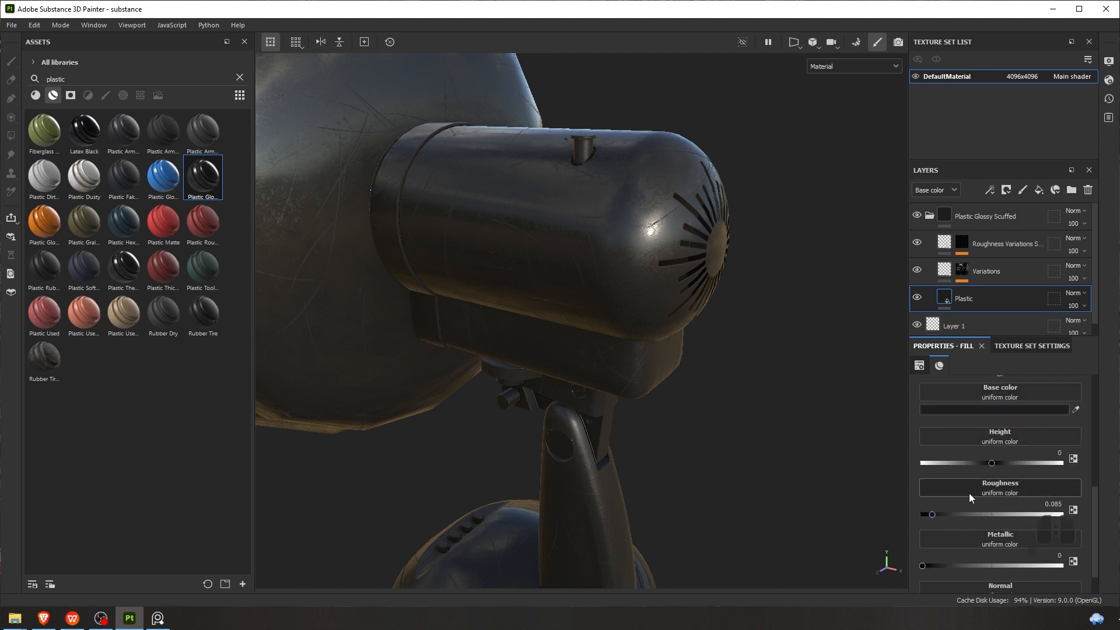
scroll(1029, 463, up, 1)
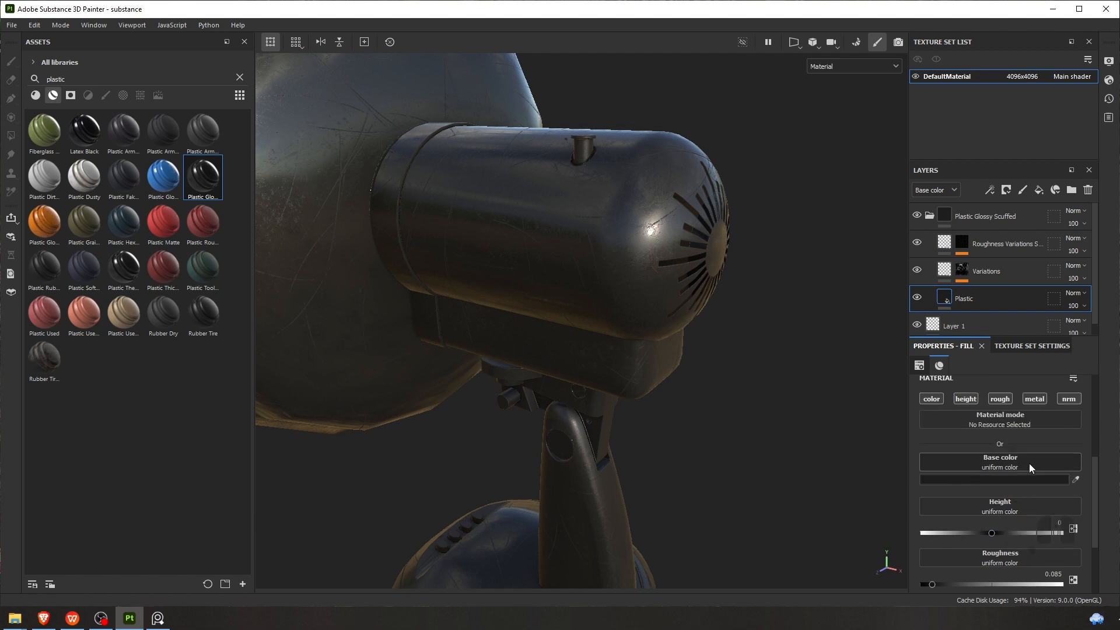
scroll(1029, 463, down, 2)
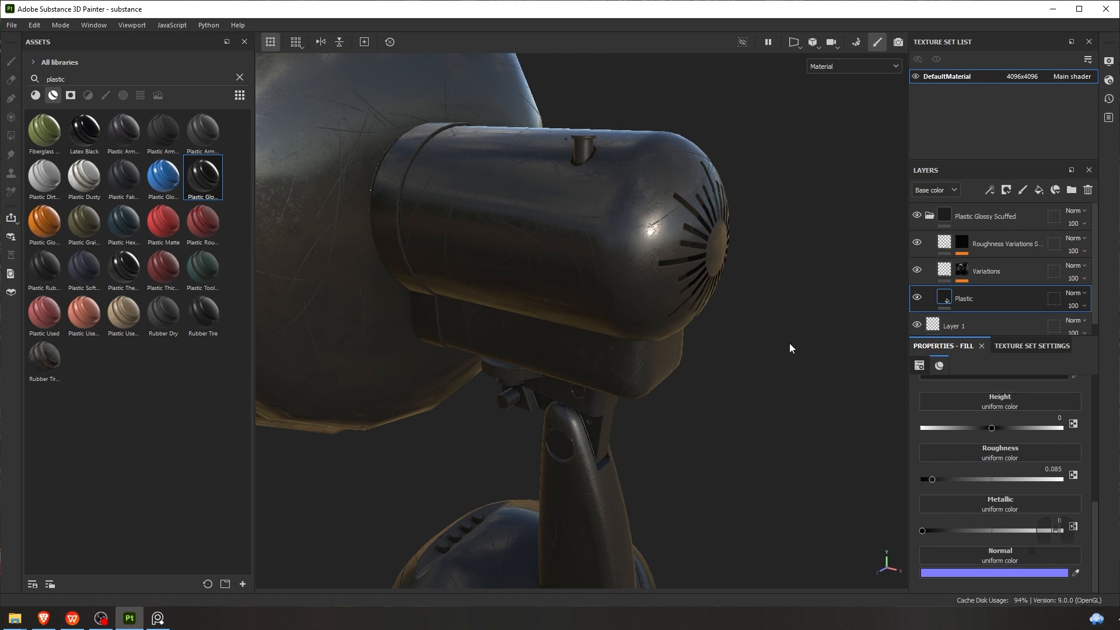
scroll(583, 289, up, 2)
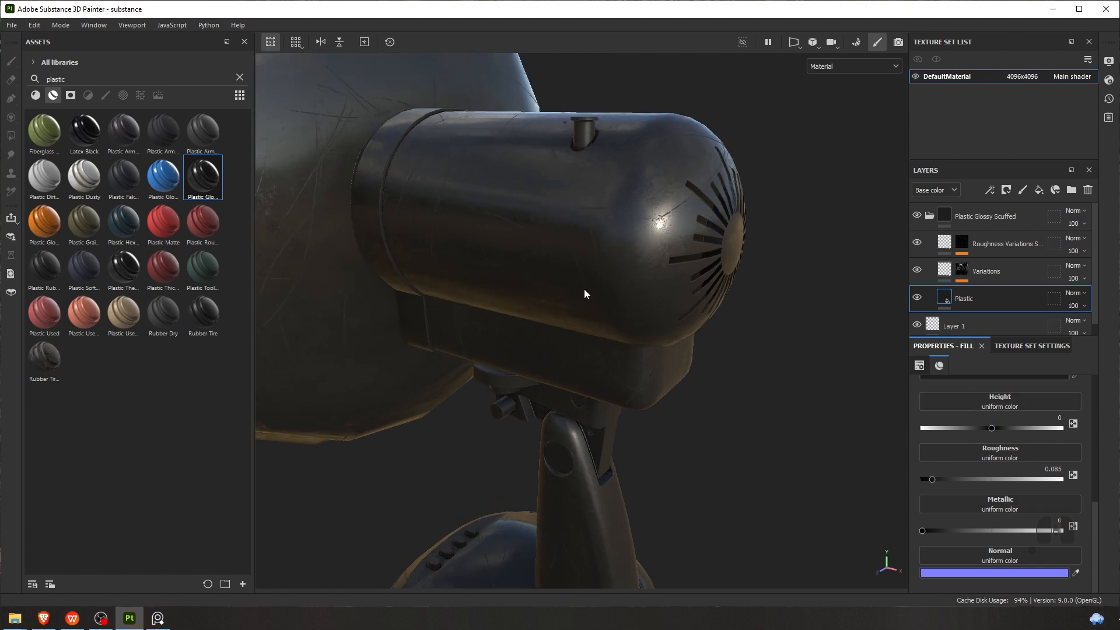
scroll(583, 289, down, 1)
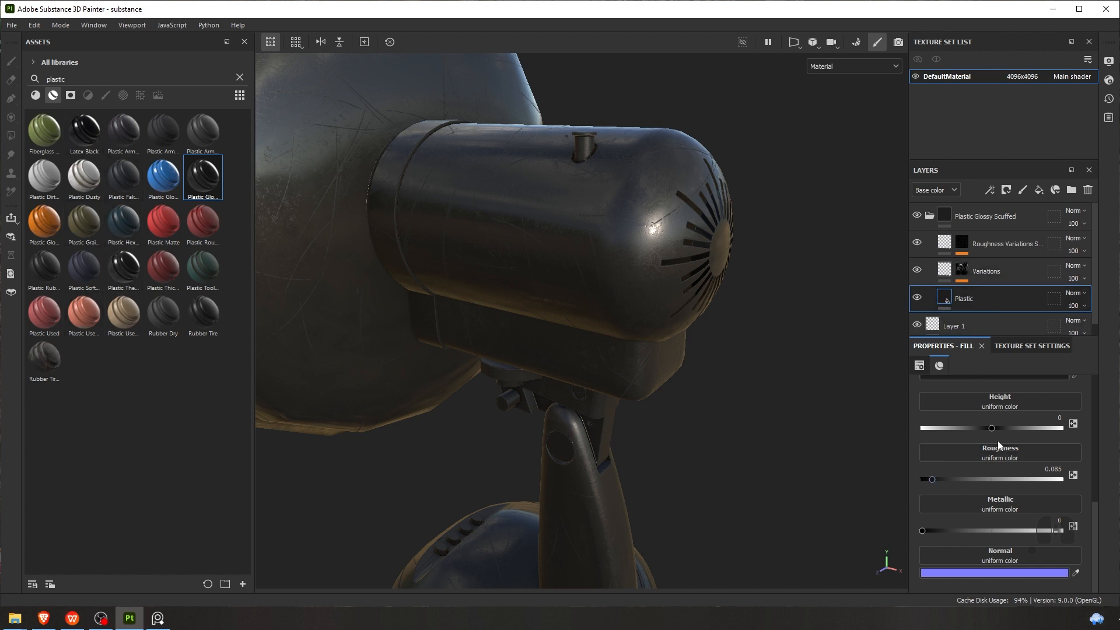
scroll(998, 439, up, 5)
scroll(970, 443, down, 2)
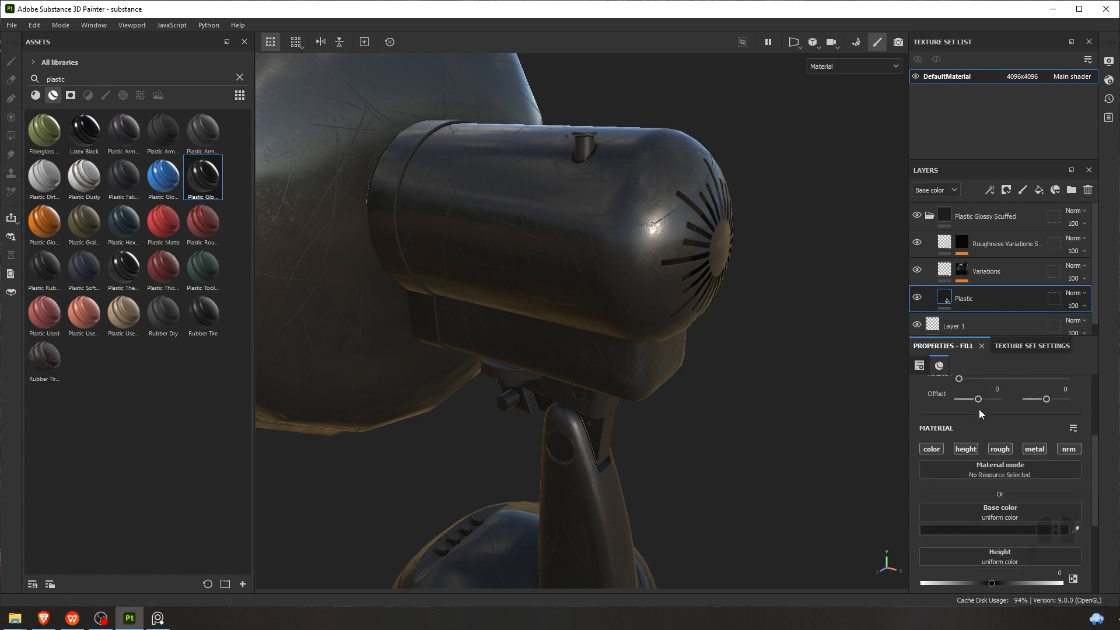
scroll(619, 329, up, 2)
Change the viewport's environment map to abandoned_slipway_4k and close the display settings
mouse_move(628, 320)
alt+middle_down()
mouse_move(638, 289)
mouse_move(618, 288)
mouse_move(677, 257)
alt+middle_up()
right_click(596, 260)
click(590, 216)
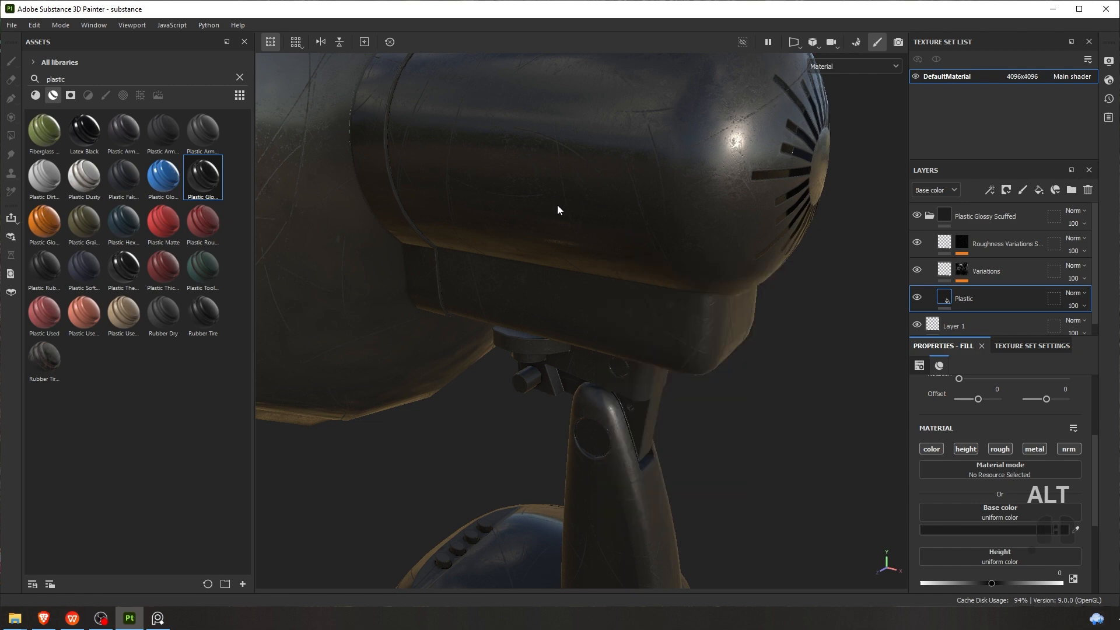
click(601, 187)
alt+drag(592, 215, 817, 250)
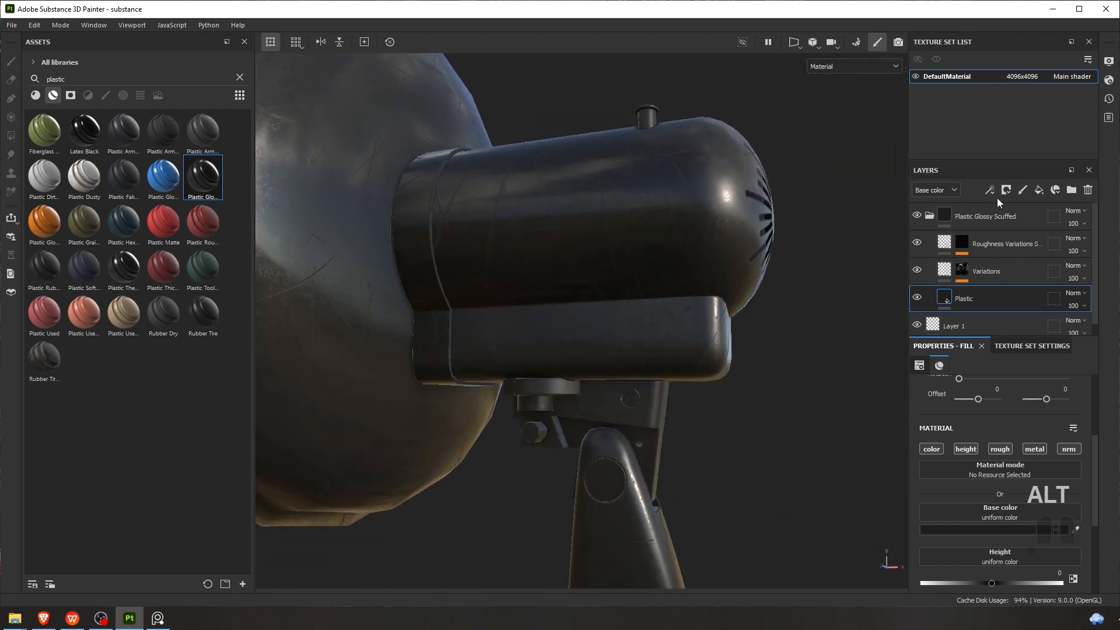
click(1109, 61)
click(980, 167)
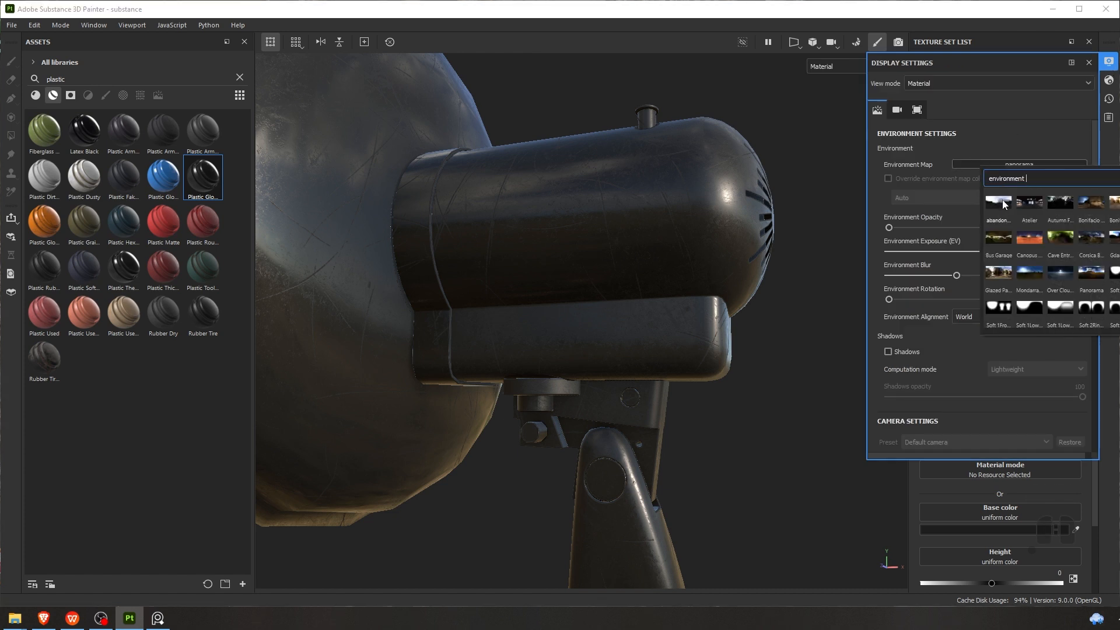
mouse_move(1002, 200)
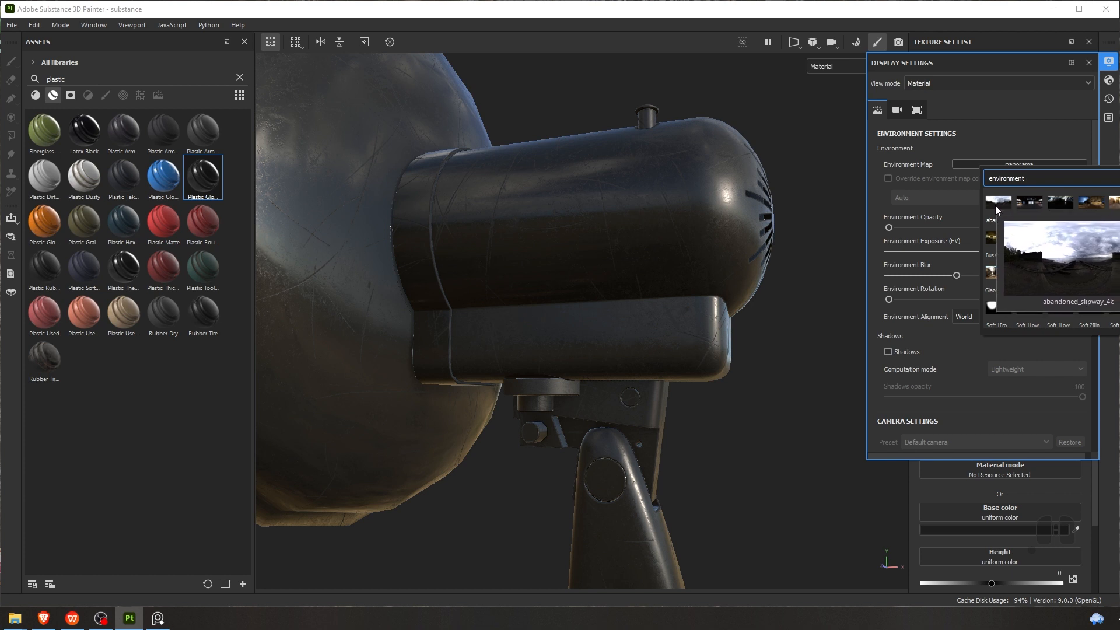
click(996, 205)
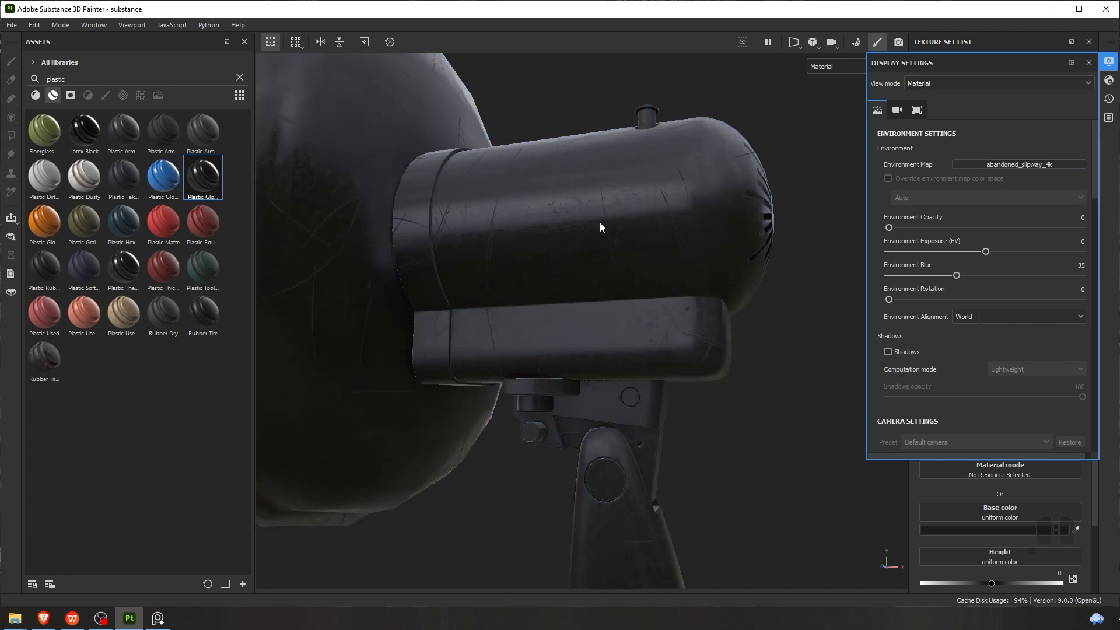
alt+drag(593, 242, 572, 292)
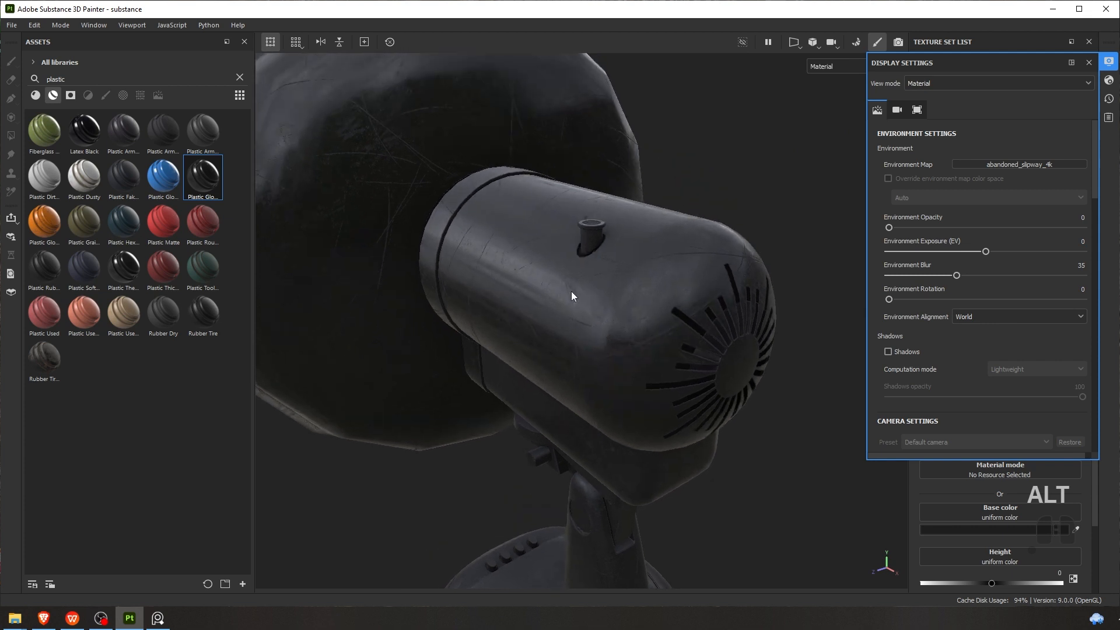
click(1088, 62)
alt+drag(562, 260, 647, 245)
alt+middle_drag(647, 245, 700, 215)
alt+drag(665, 228, 549, 265)
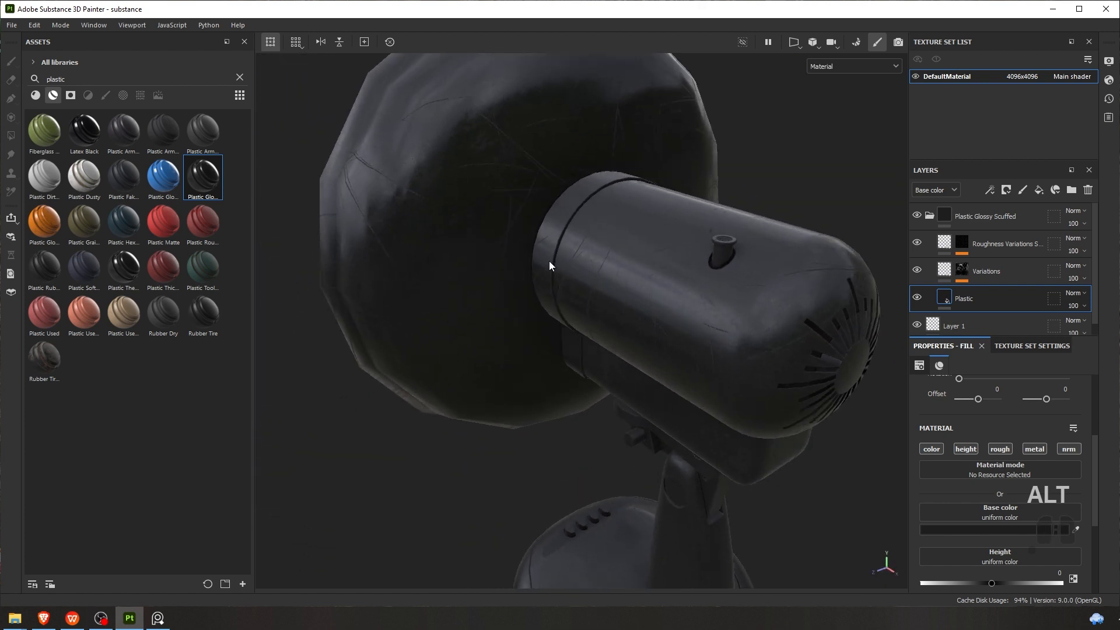
Examine the scratches and surface reflections on the fan's rear motor housing from several angles
alt+drag(508, 220, 697, 268)
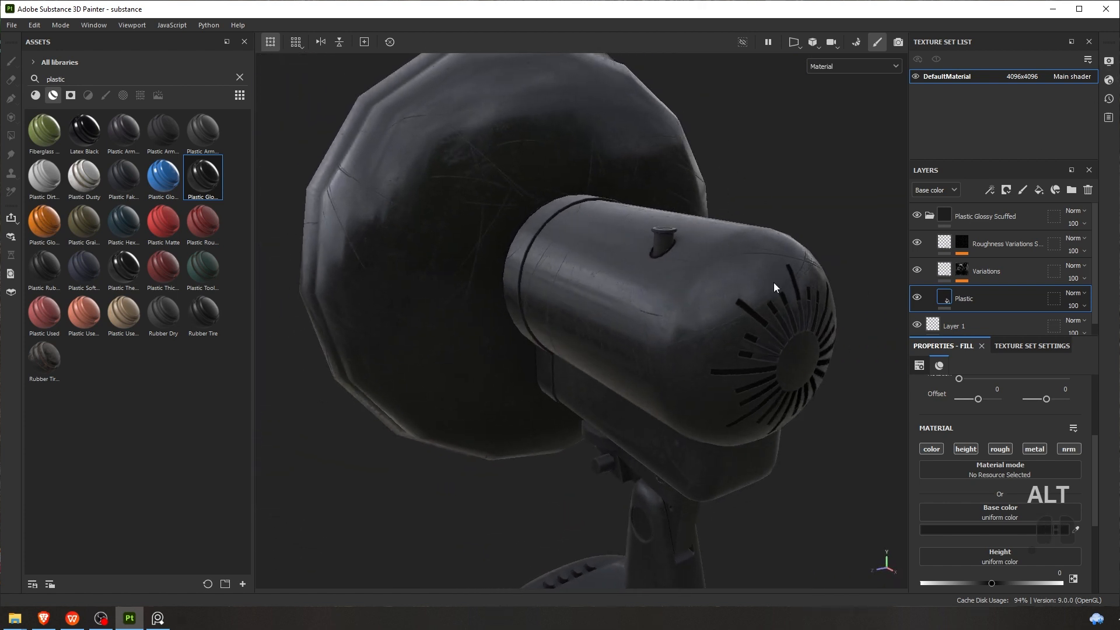
alt+drag(689, 317, 676, 190)
alt+scroll(676, 190, down, 3)
mouse_move(635, 300)
alt+mouse_down()
mouse_move(627, 307)
mouse_move(638, 303)
alt+mouse_up()
alt+middle_drag(638, 303, 637, 228)
alt+scroll(637, 228, up, 2)
alt+drag(637, 245, 633, 270)
alt+middle_drag(632, 271, 673, 246)
alt+scroll(649, 266, up, 2)
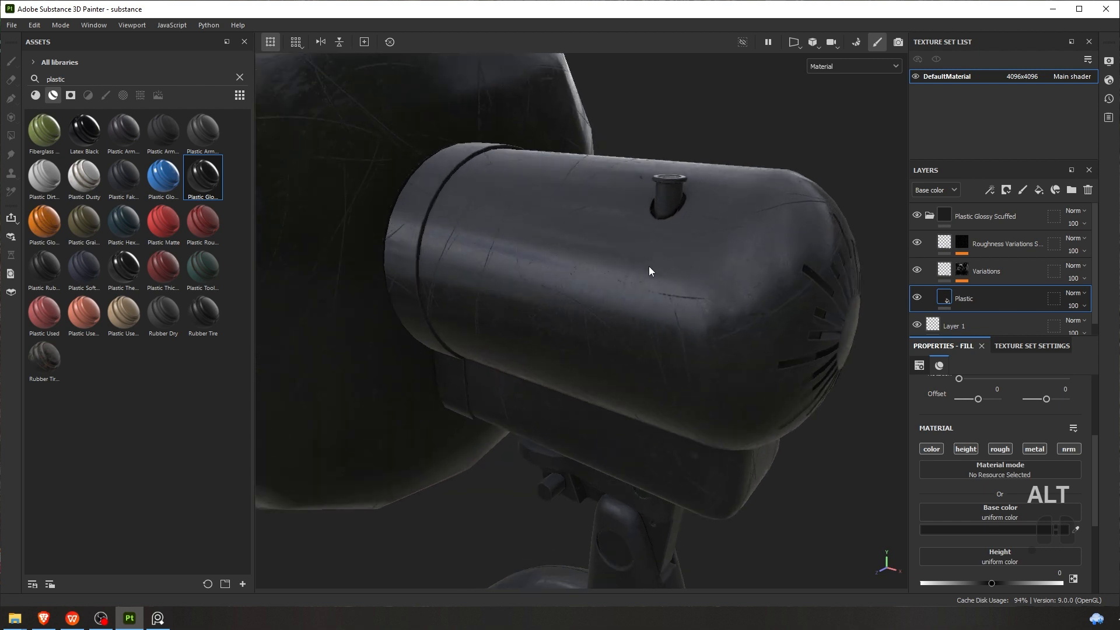
alt+drag(649, 266, 569, 243)
alt+middle_drag(569, 243, 670, 263)
alt+drag(478, 239, 870, 295)
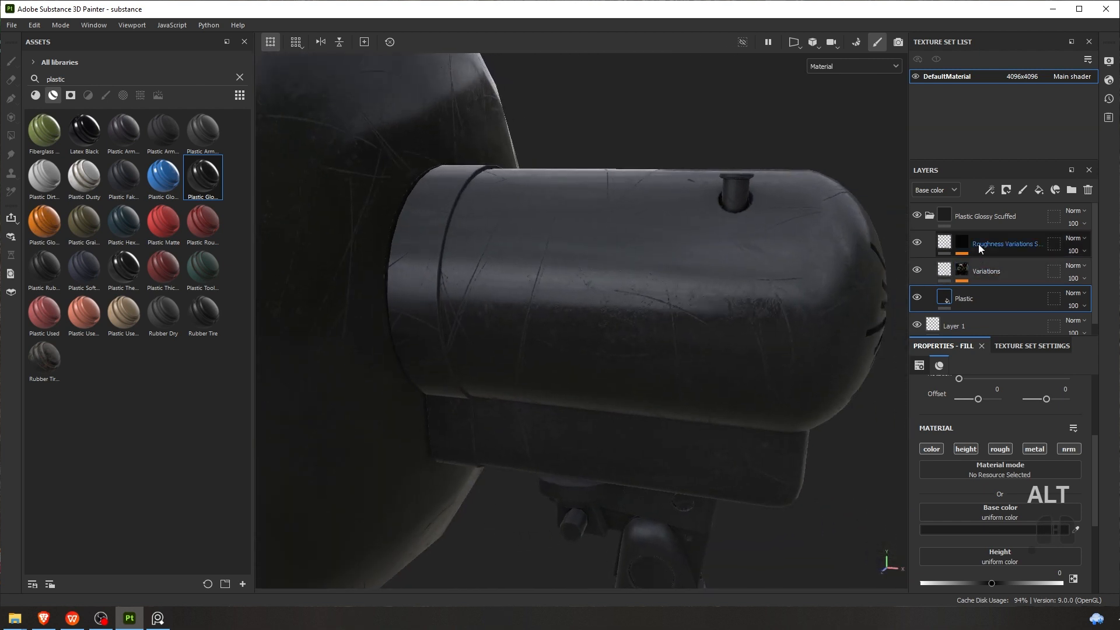
Select the Grunge Scratches fill in the roughness variations layer's mask and set its Balance to 0.11
click(962, 242)
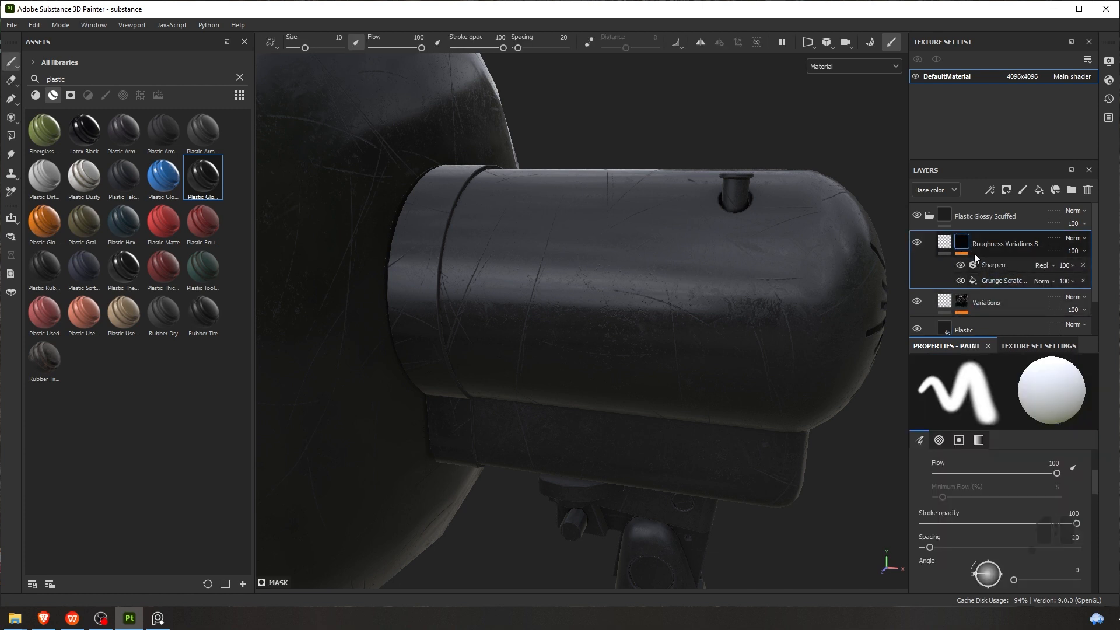
click(989, 280)
scroll(988, 463, down, 2)
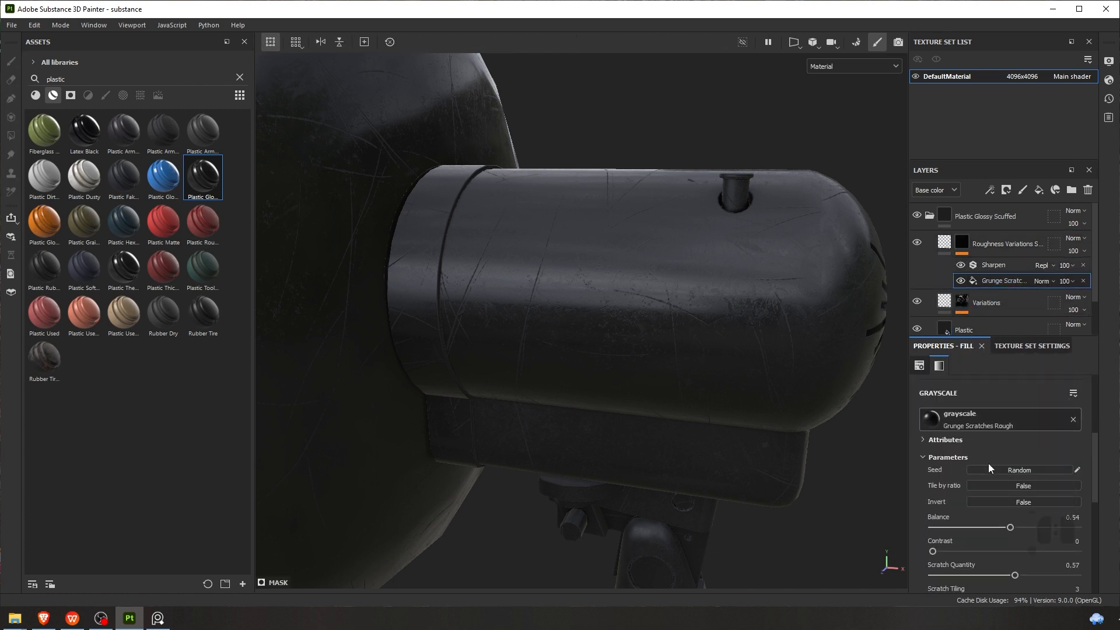
scroll(994, 431, down, 3)
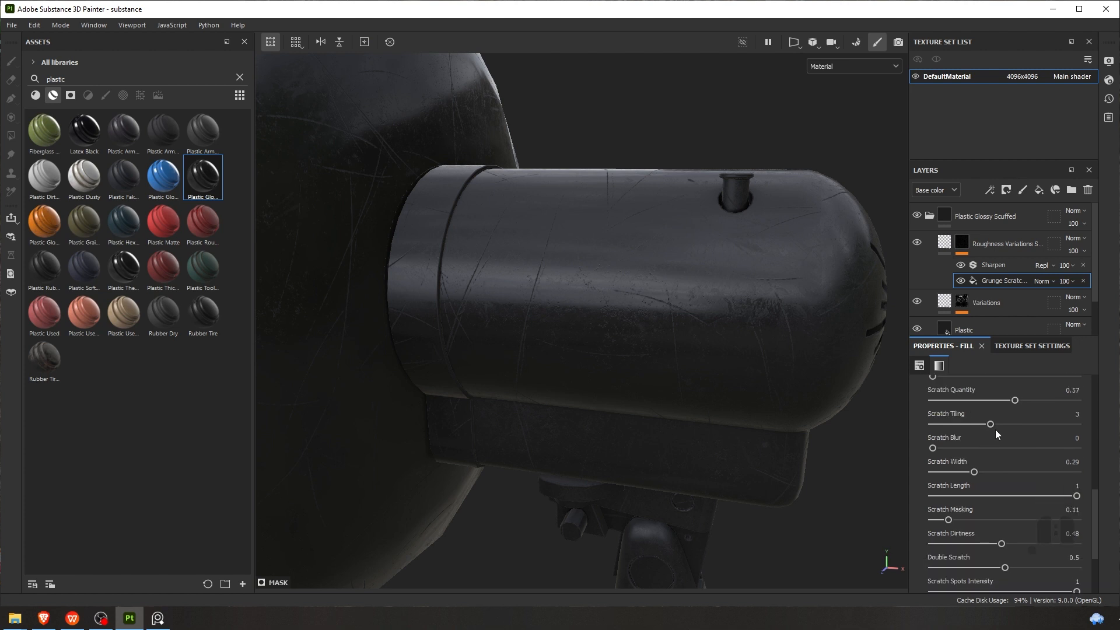
scroll(986, 446, up, 2)
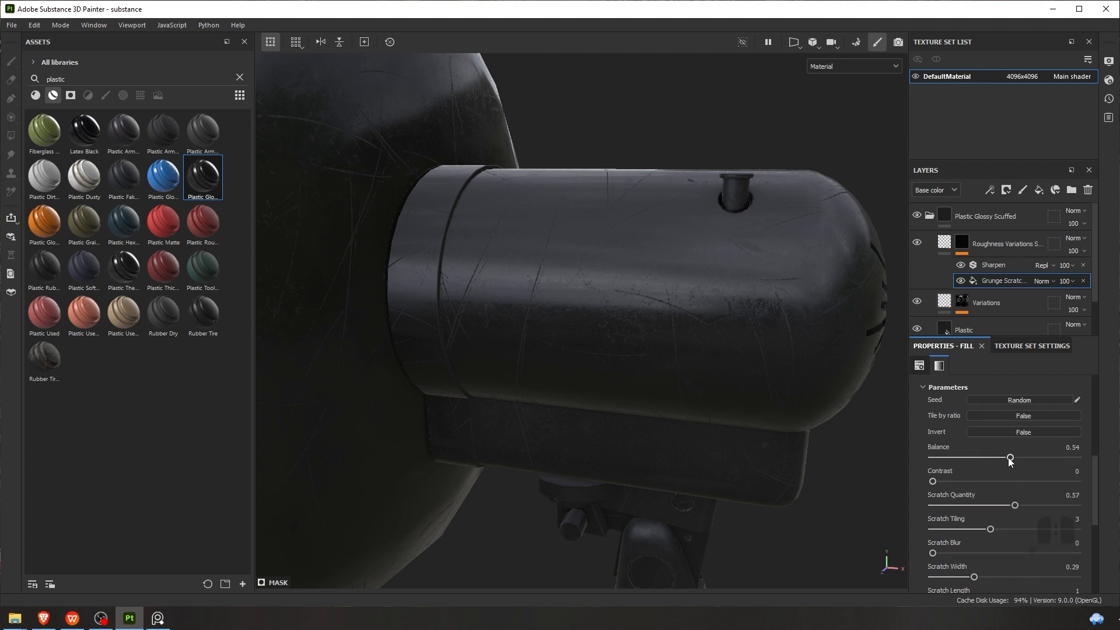
drag(1006, 459, 953, 467)
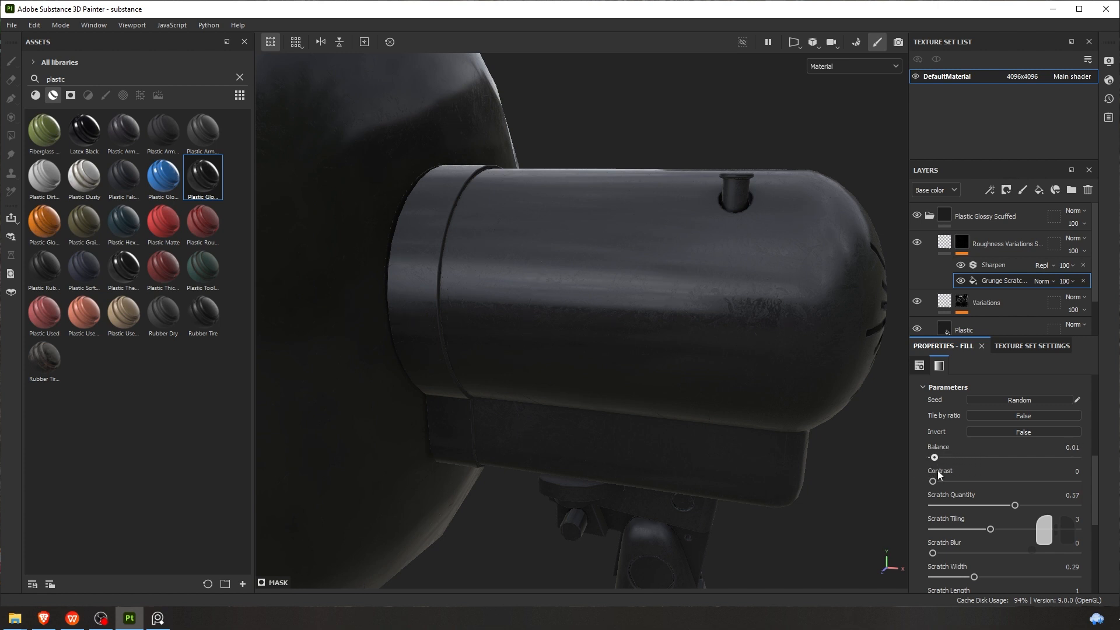
mouse_move(940, 470)
mouse_down()
mouse_move(926, 470)
mouse_move(949, 474)
mouse_up()
scroll(691, 361, down, 2)
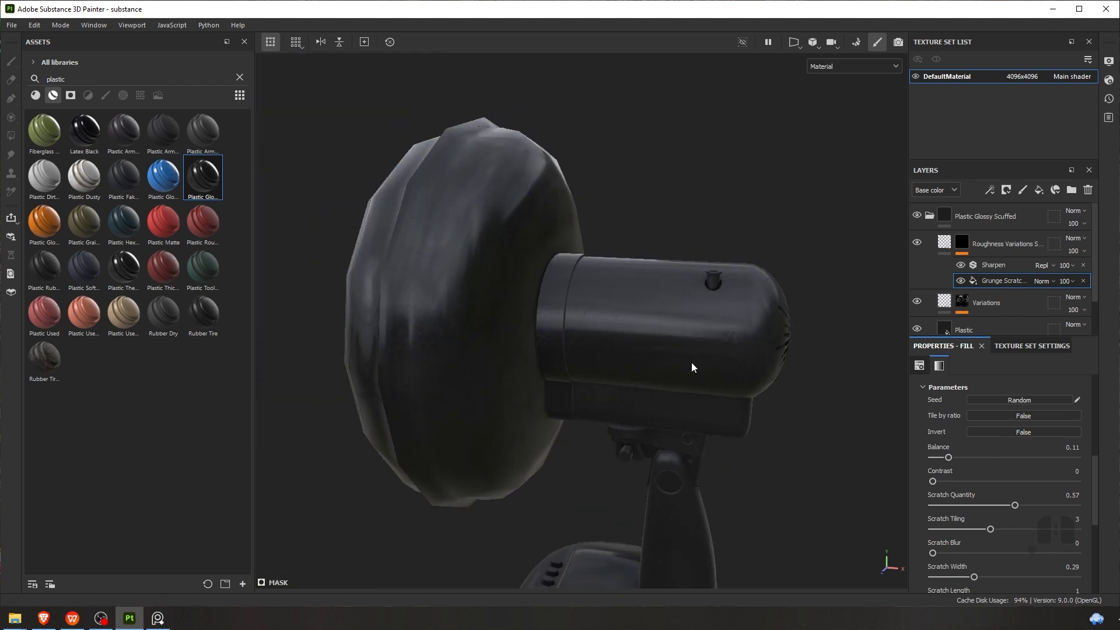
scroll(669, 330, up, 4)
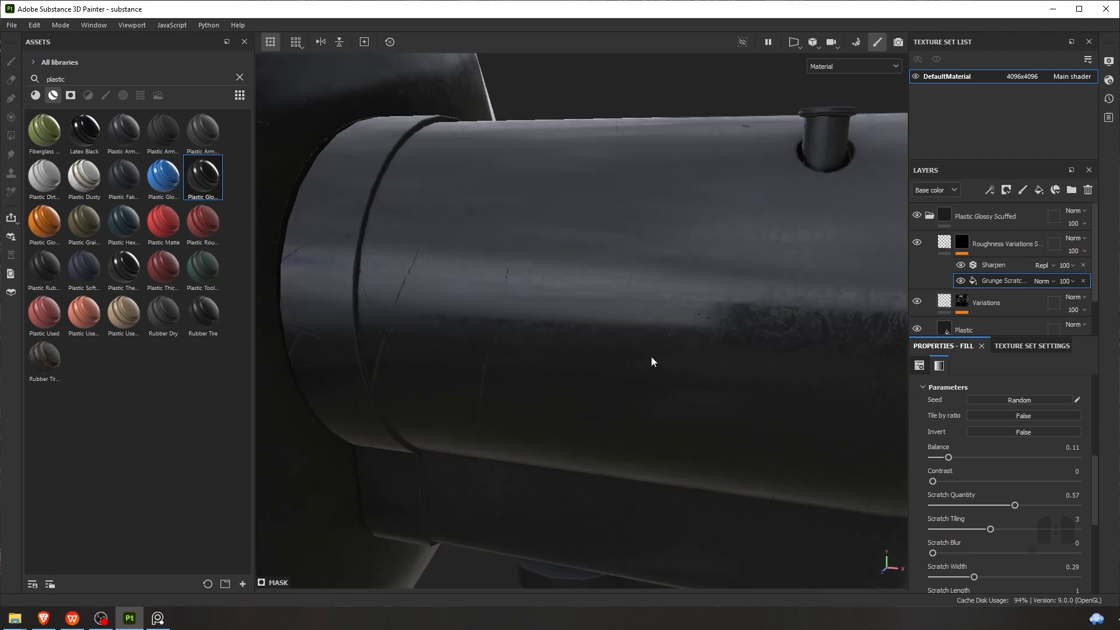
alt+middle_drag(767, 392, 834, 373)
Set the Grunge Scratches fill's Balance to 0.48 and its Scratch Quantity to 0.21
scroll(991, 486, down, 2)
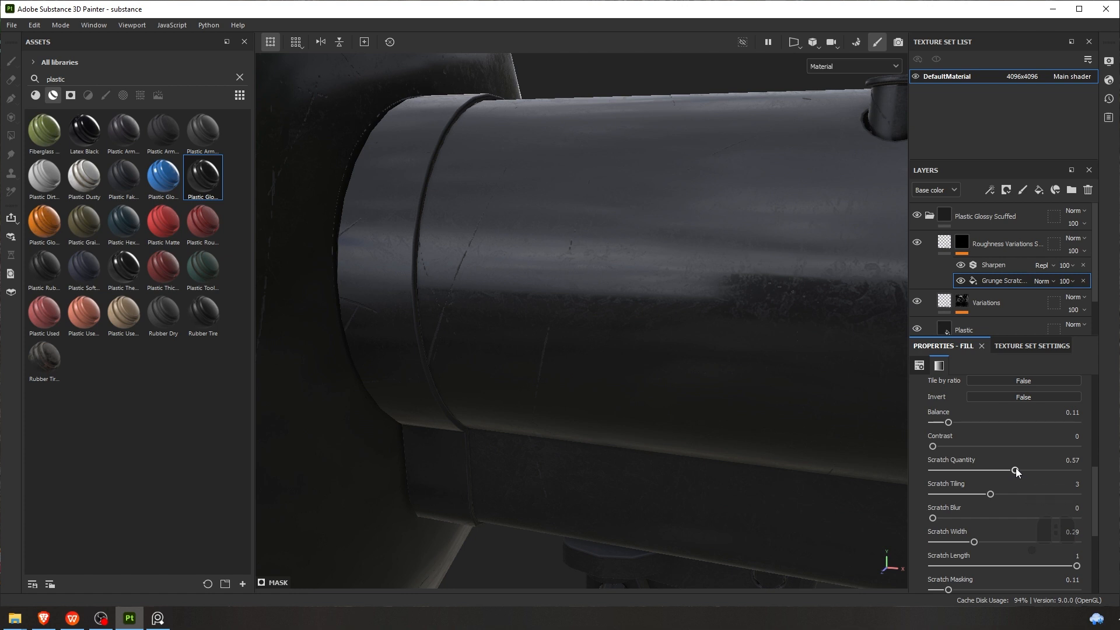
drag(1015, 470, 991, 470)
drag(951, 425, 1005, 421)
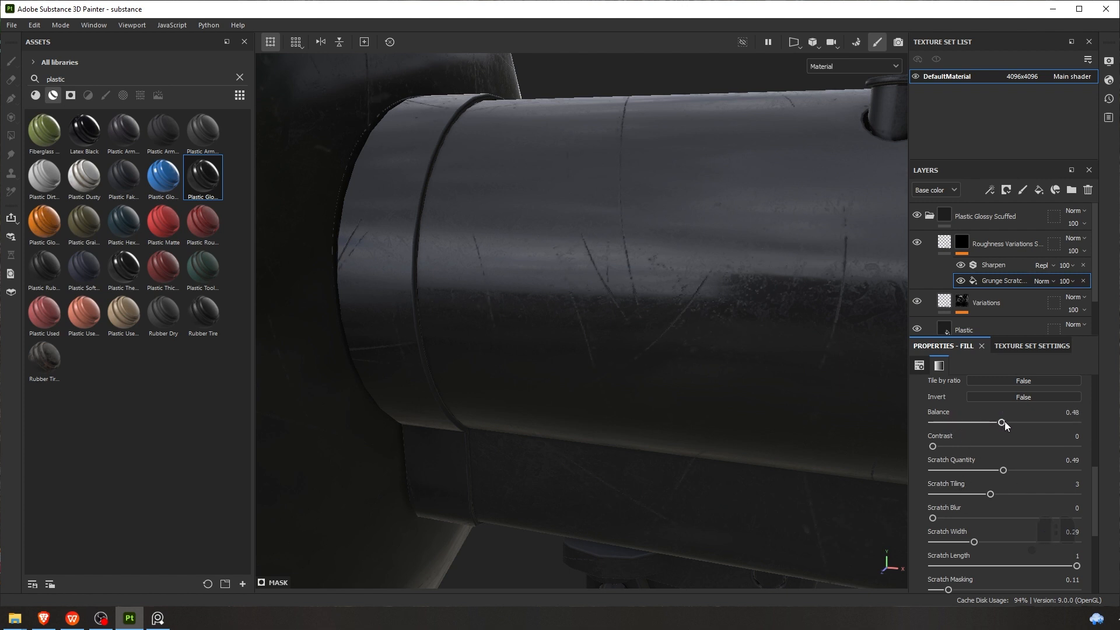
click(950, 472)
scroll(986, 494, down, 3)
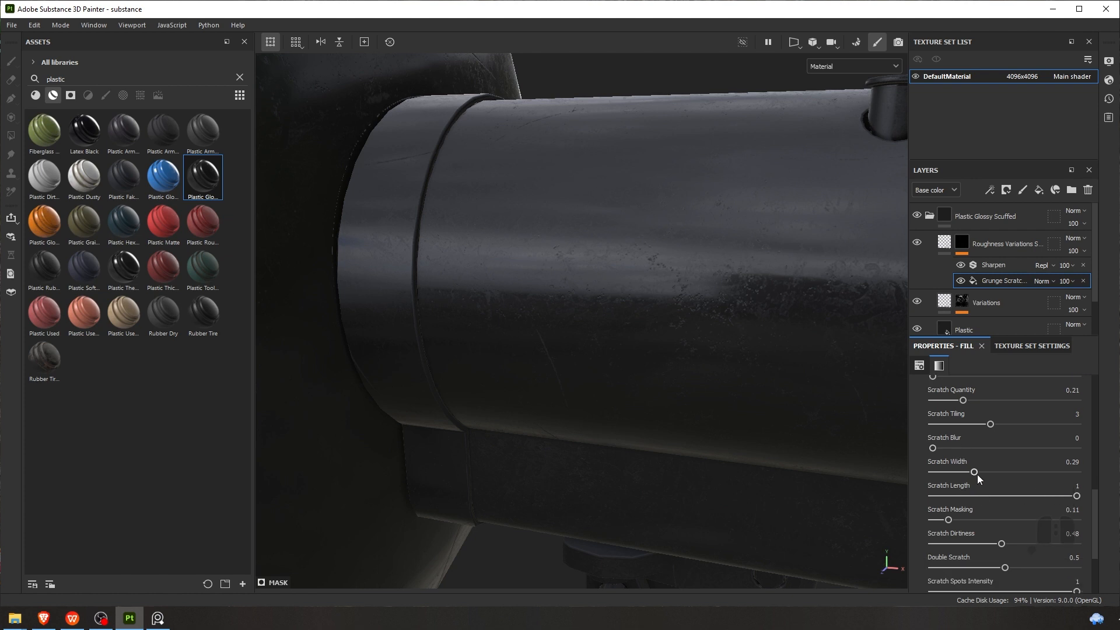
Set the Grunge Scratches fill's Scratch Width to 0.16 and check the result on the fan's housing, stand and base
drag(974, 471, 956, 471)
scroll(730, 358, down, 4)
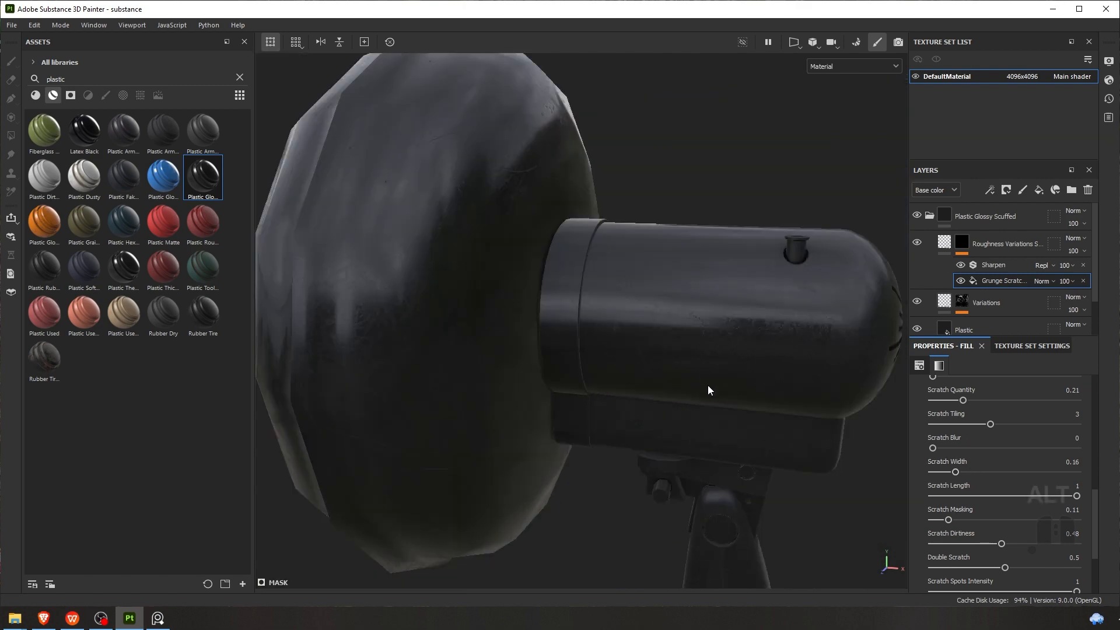
alt+drag(708, 385, 636, 170)
alt+middle_drag(636, 170, 707, 186)
alt+drag(707, 186, 534, 326)
scroll(675, 321, down, 5)
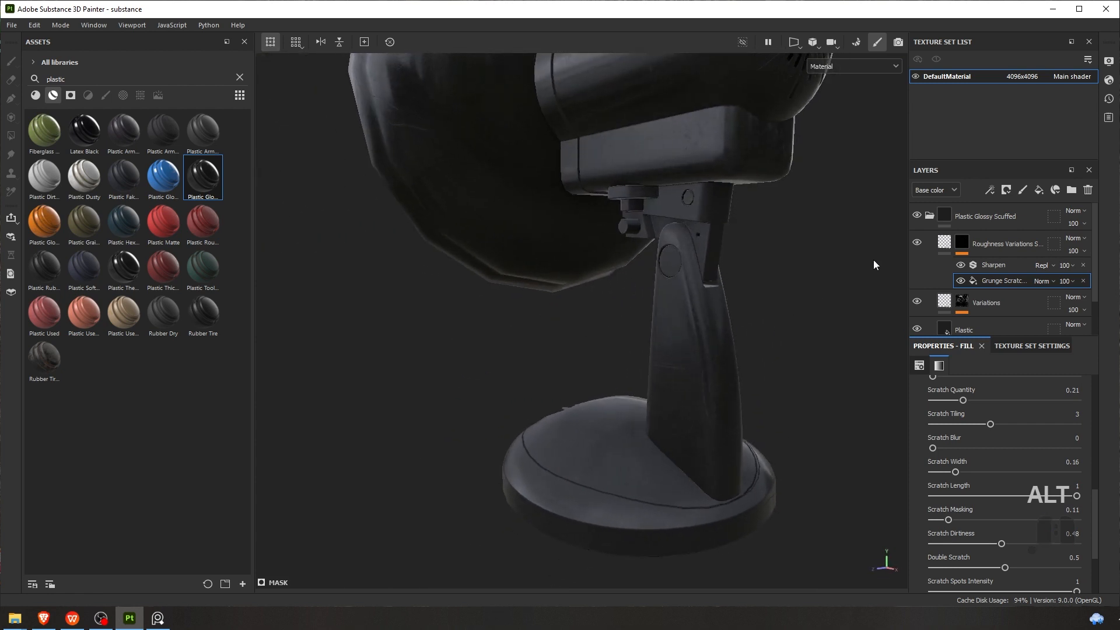
Examine the material channels and mask effects of the Variations layer and the roughness variations layer above it
click(961, 305)
scroll(967, 302, down, 3)
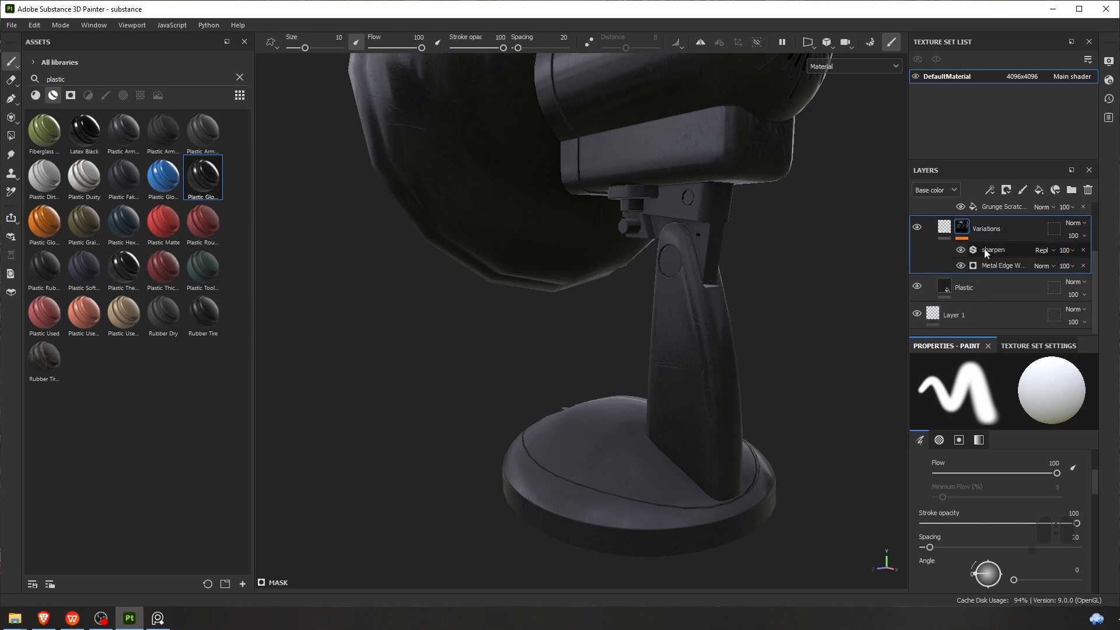
click(944, 227)
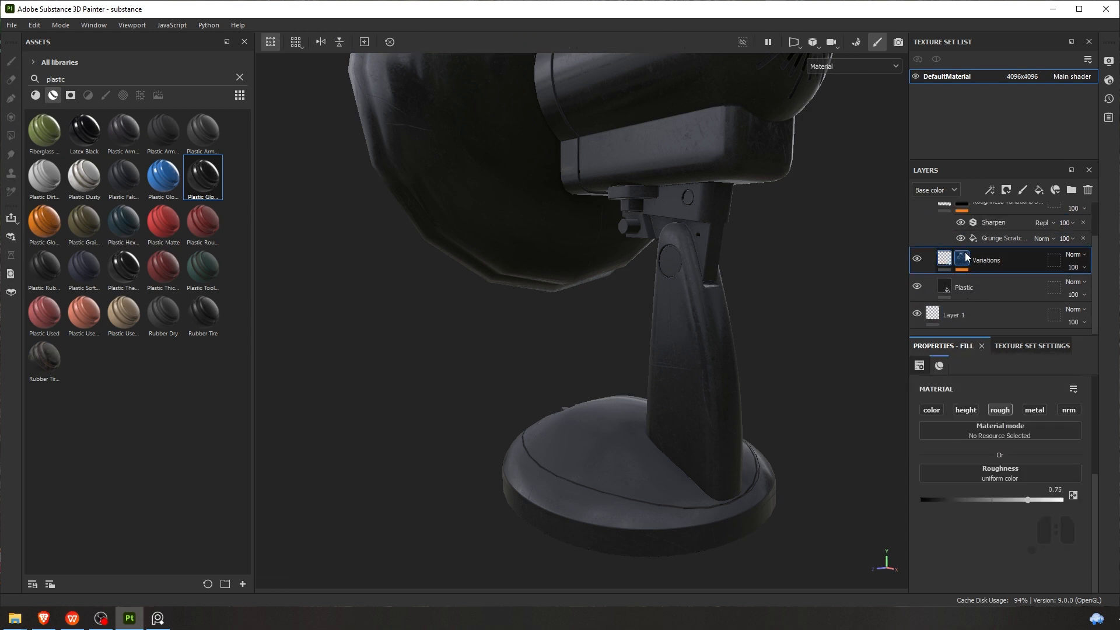
scroll(946, 257, up, 2)
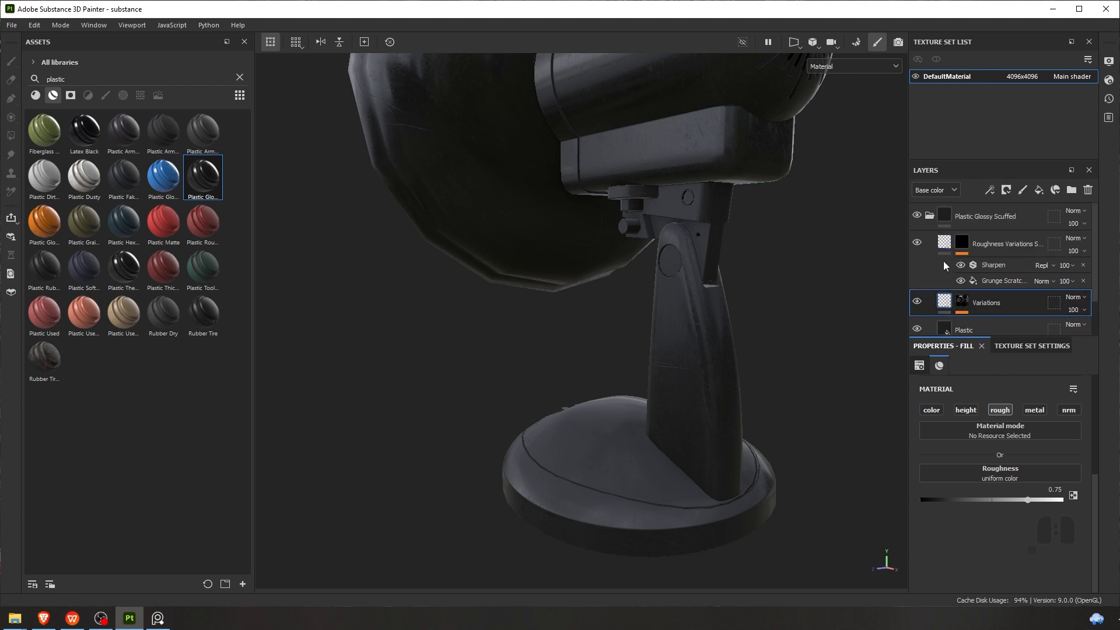
click(945, 245)
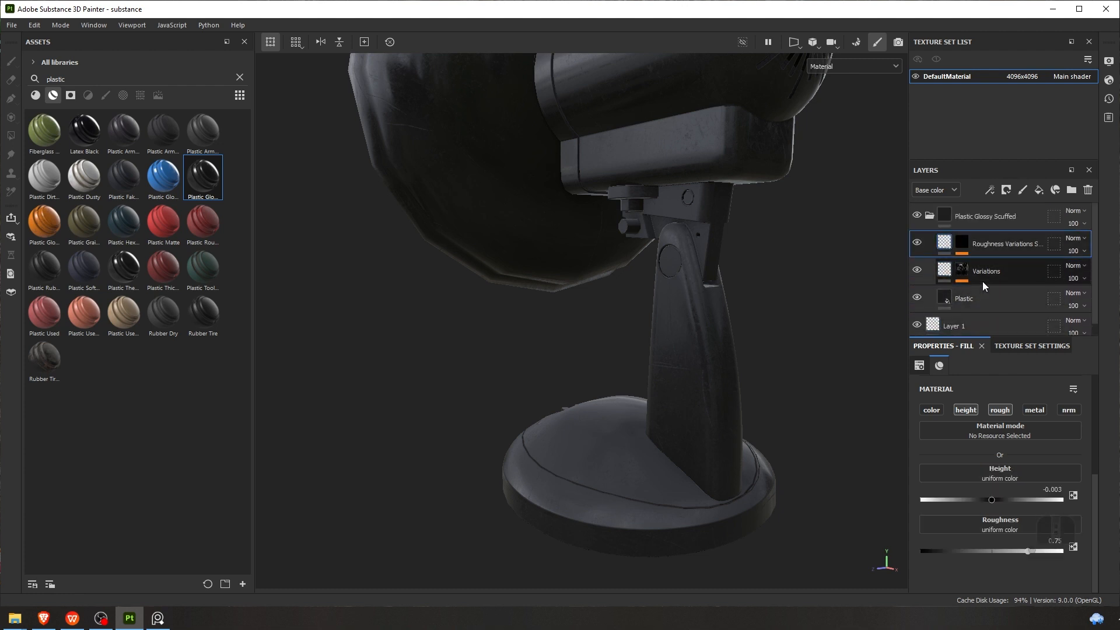
right_click(946, 242)
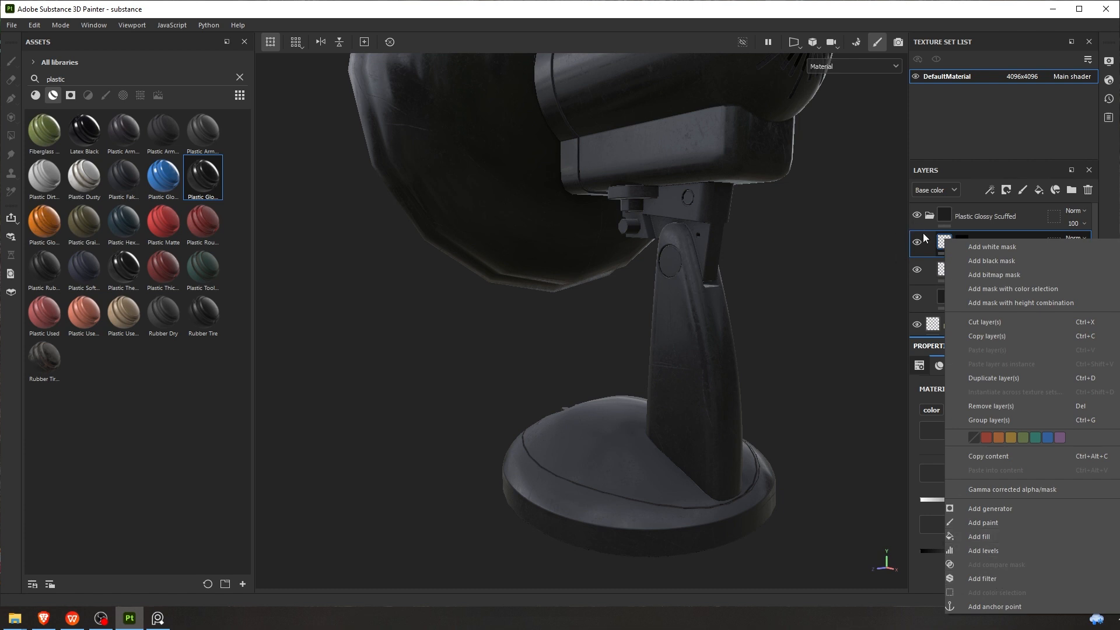
click(992, 579)
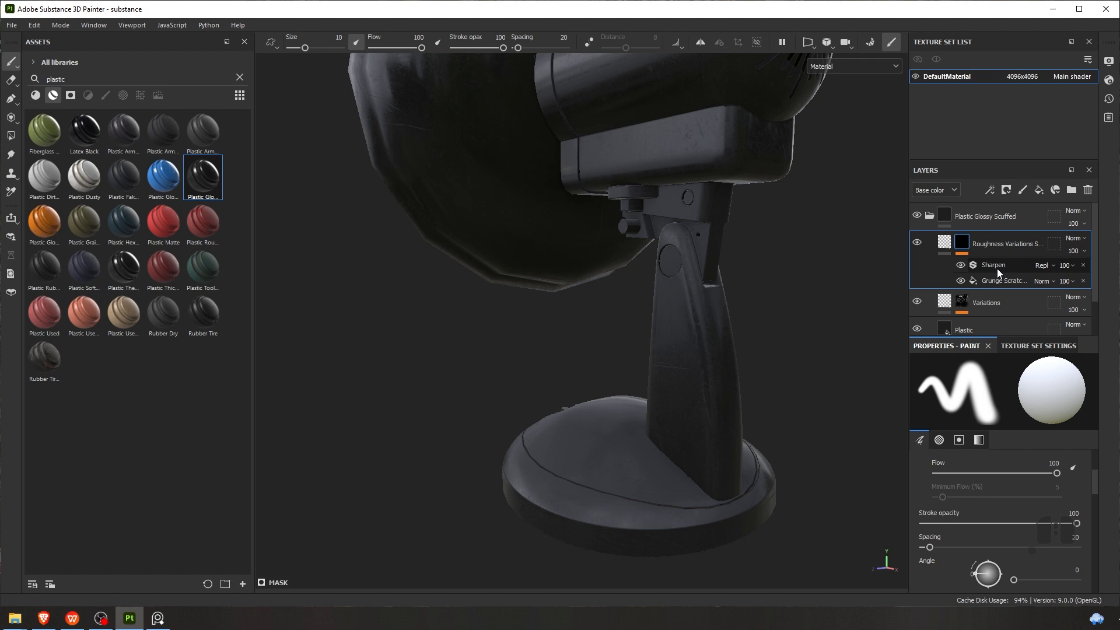
Inspect the wear and scratches up close on the base's buttons, the base surface and the fan's stand
alt+drag(723, 193, 618, 367)
alt+middle_drag(622, 373, 640, 292)
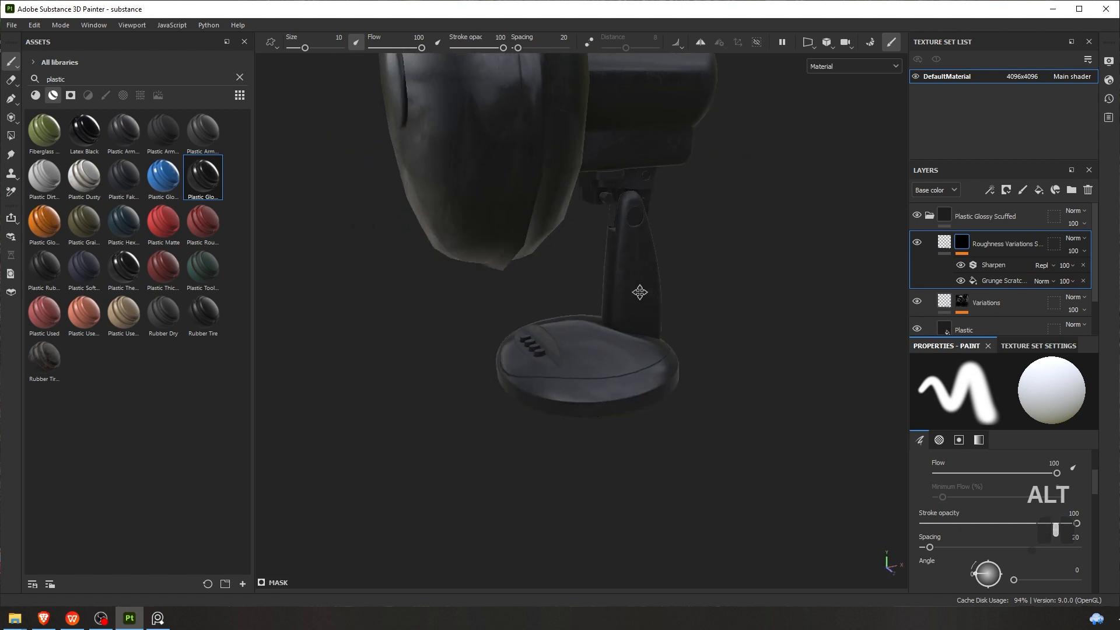
alt+scroll(635, 286, up, 3)
alt+drag(575, 346, 620, 367)
alt+middle_drag(467, 362, 646, 288)
alt+scroll(646, 290, up, 5)
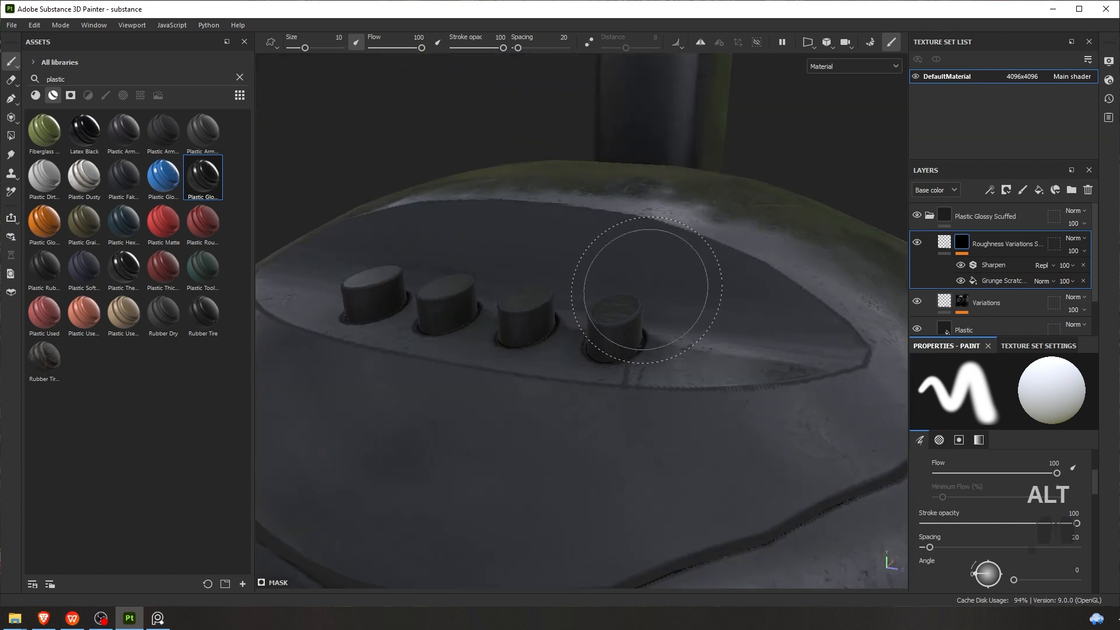
alt+drag(650, 295, 455, 320)
alt+middle_drag(738, 190, 513, 335)
alt+scroll(509, 330, down, 3)
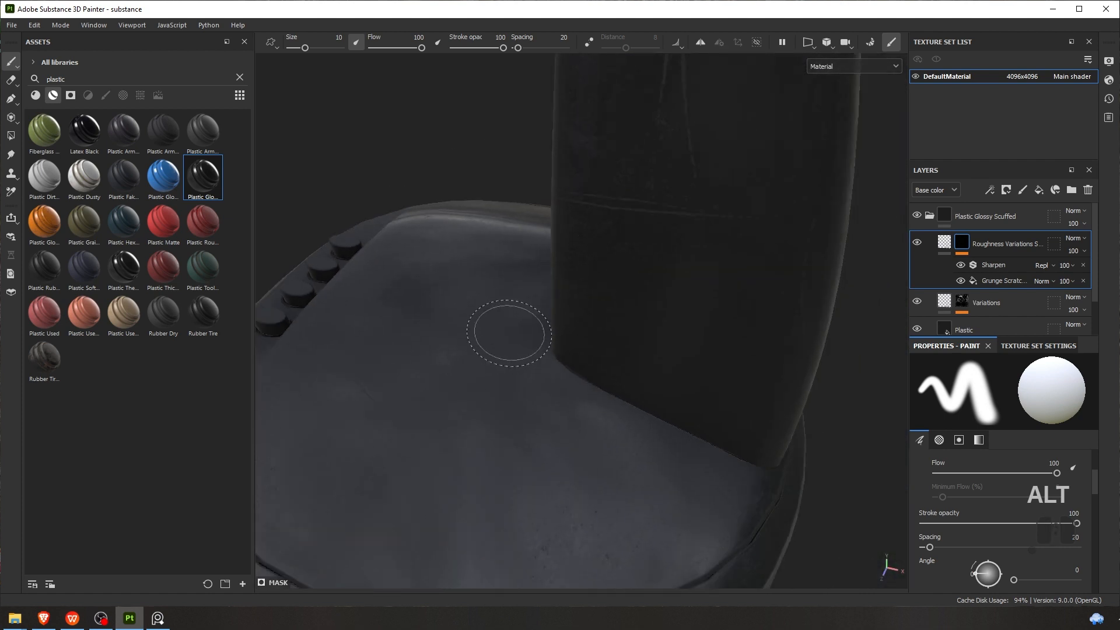
alt+drag(515, 314, 513, 220)
alt+scroll(527, 260, up, 4)
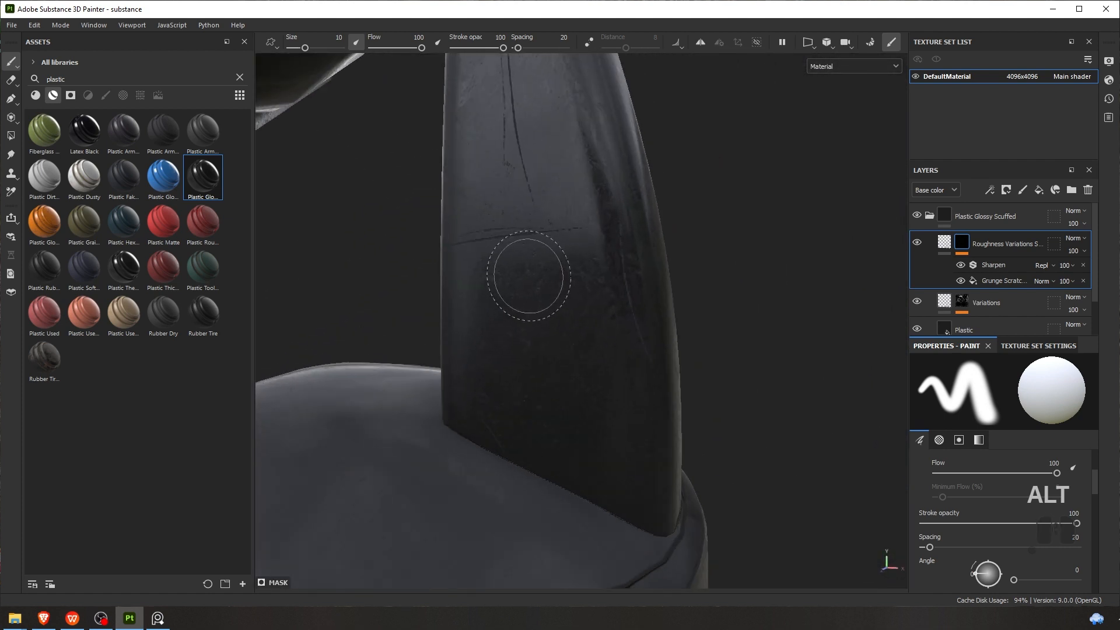
alt+drag(527, 260, 607, 233)
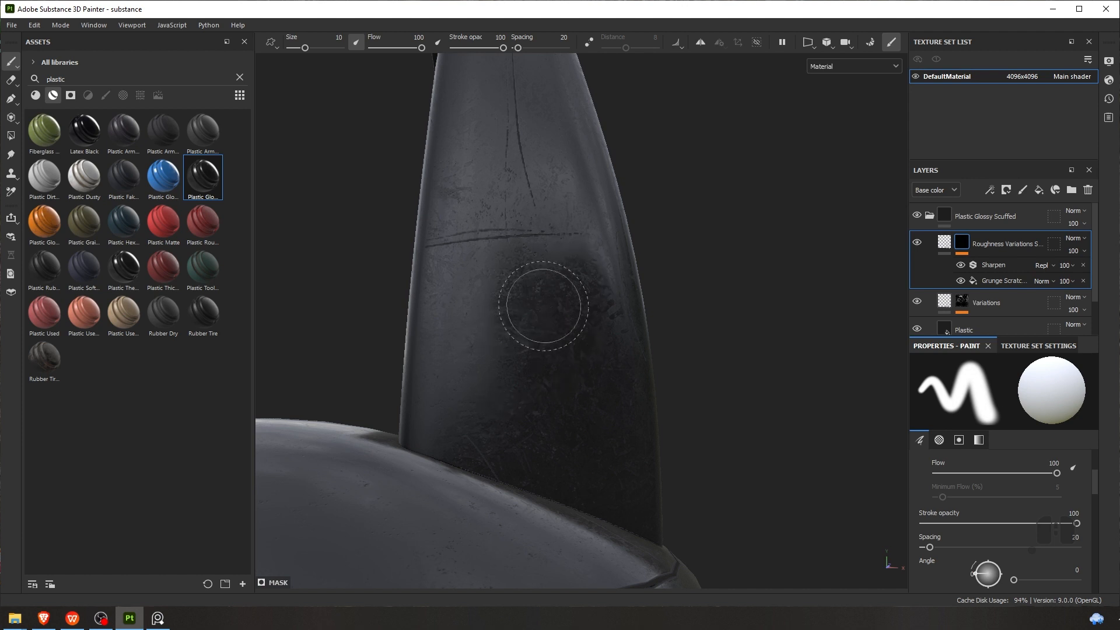
Toggle the roughness variations layer and the Variations layer off and on to compare their effects on the stand
click(917, 243)
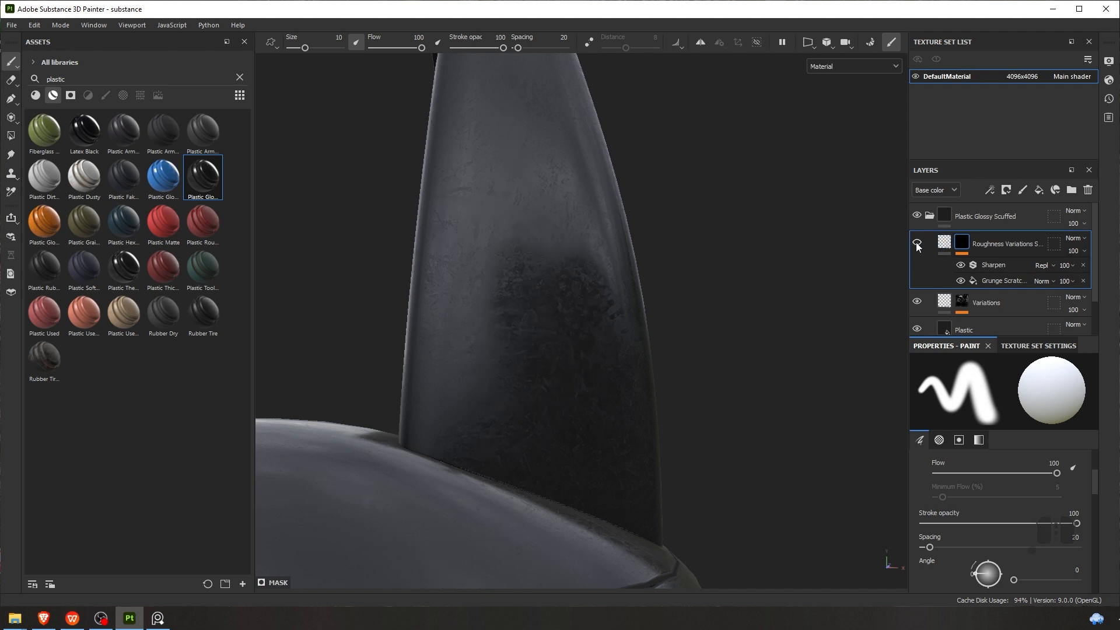
click(917, 243)
click(917, 243)
click(917, 243)
click(917, 243)
click(917, 243)
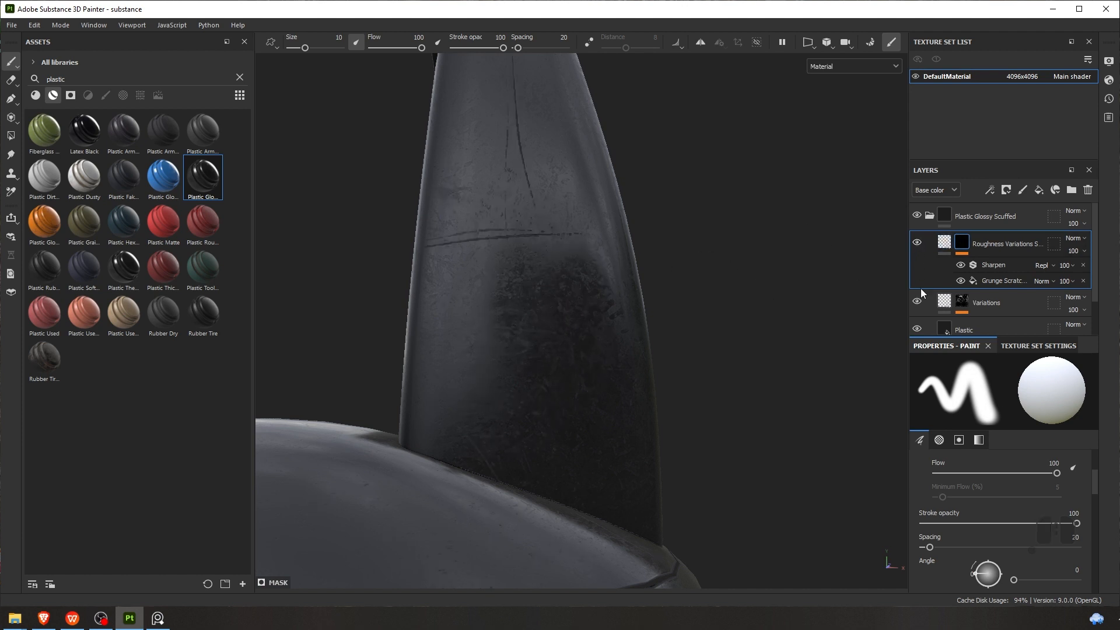
click(917, 302)
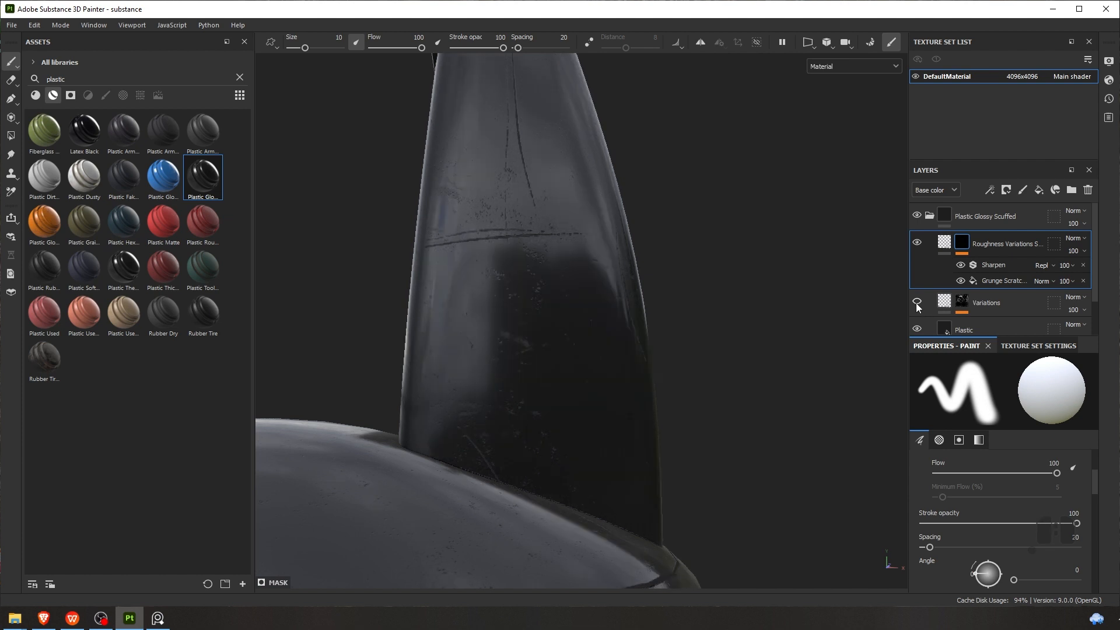
click(917, 301)
Hide the sharpen filter in the Variations layer's mask and toggle the Metal Edge Wear generator off and on
click(946, 303)
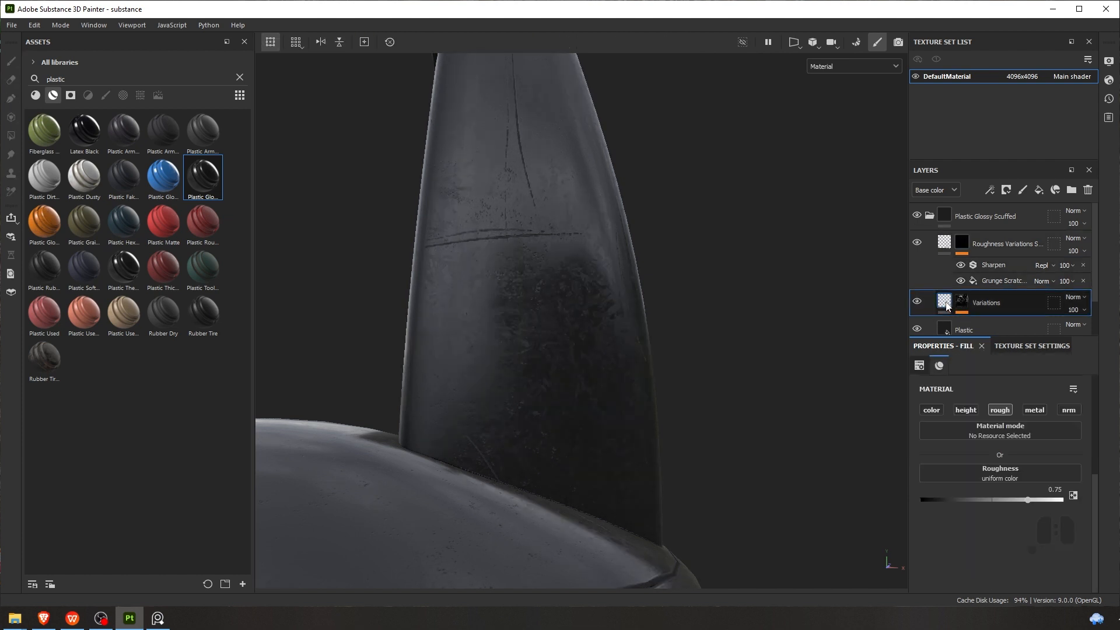
scroll(972, 311, down, 1)
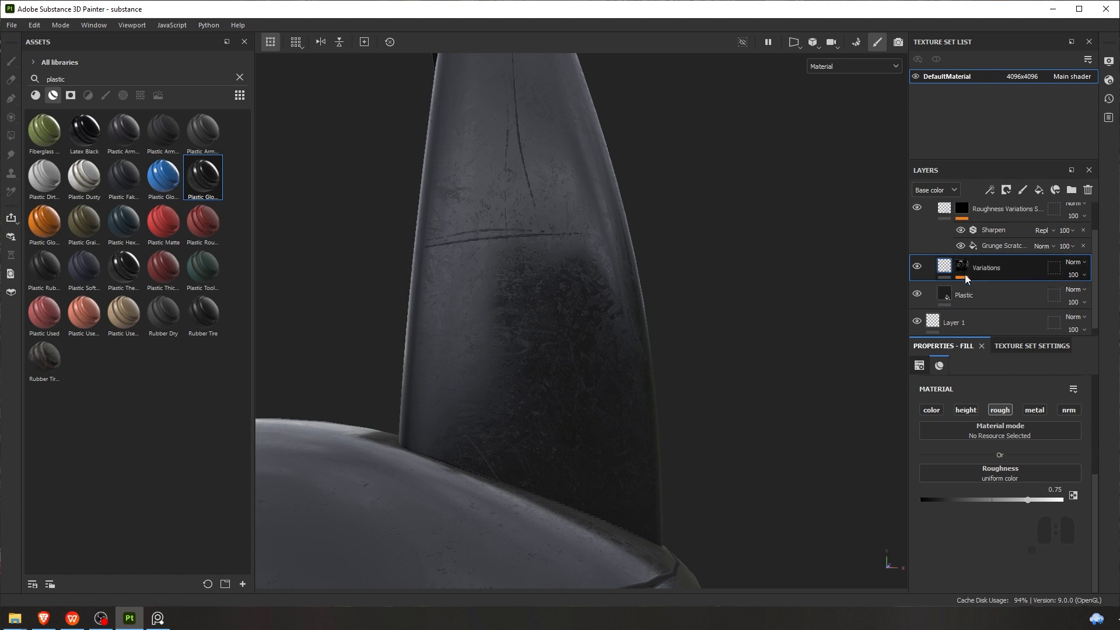
click(962, 268)
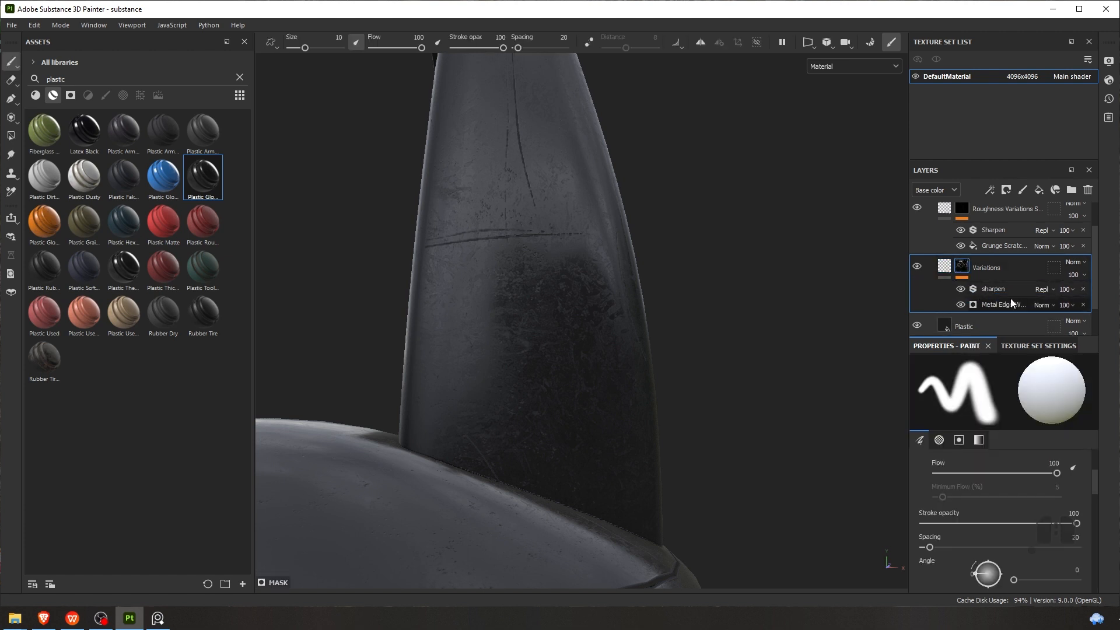
click(960, 288)
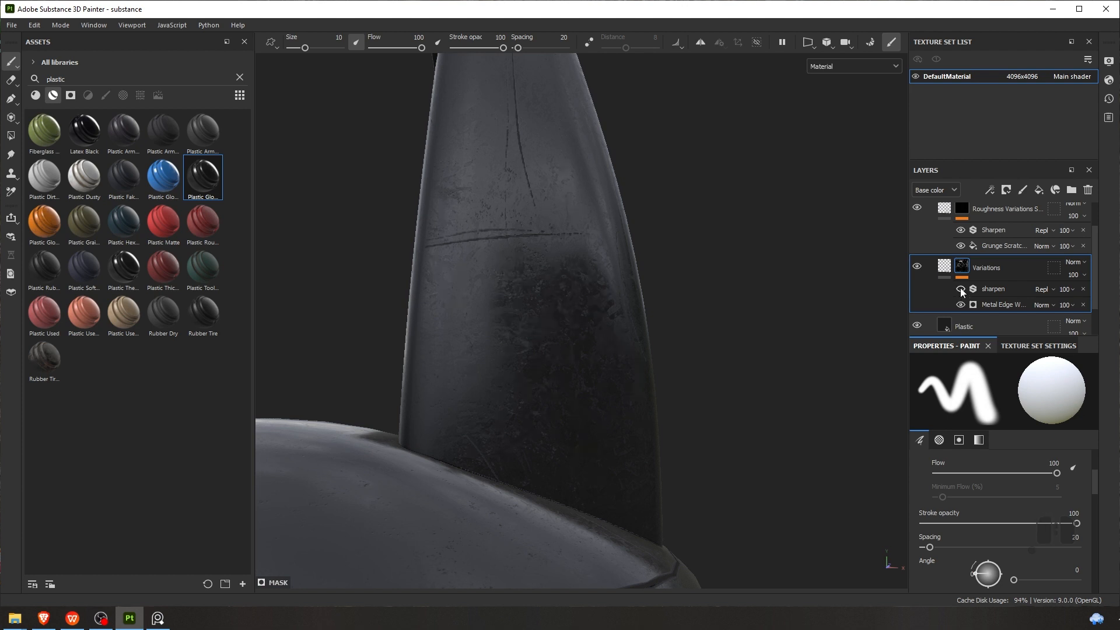
click(960, 304)
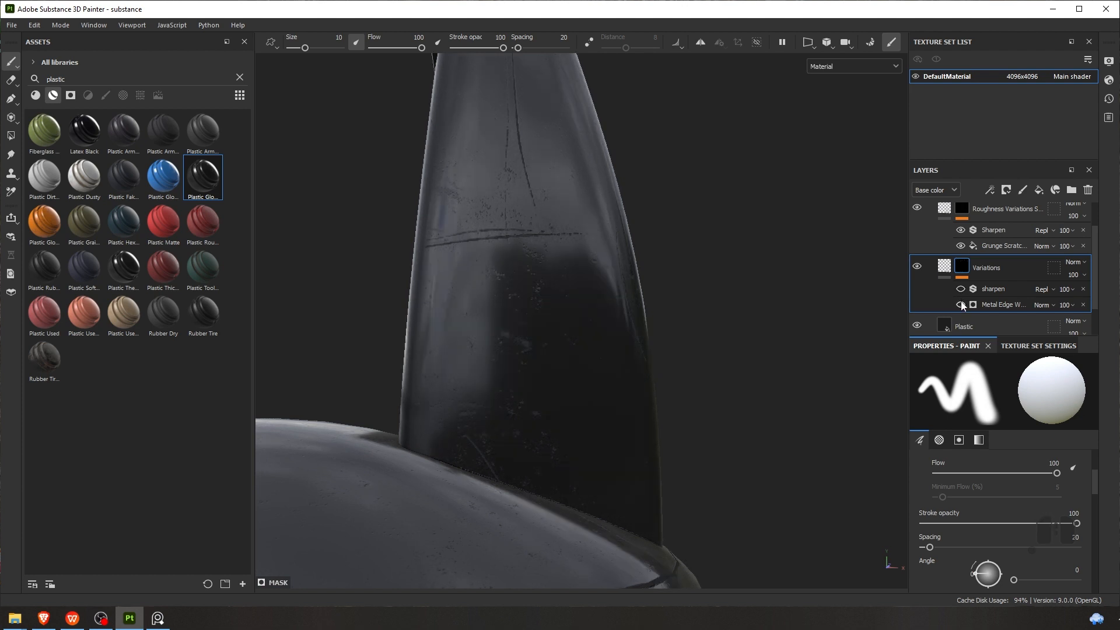
click(960, 304)
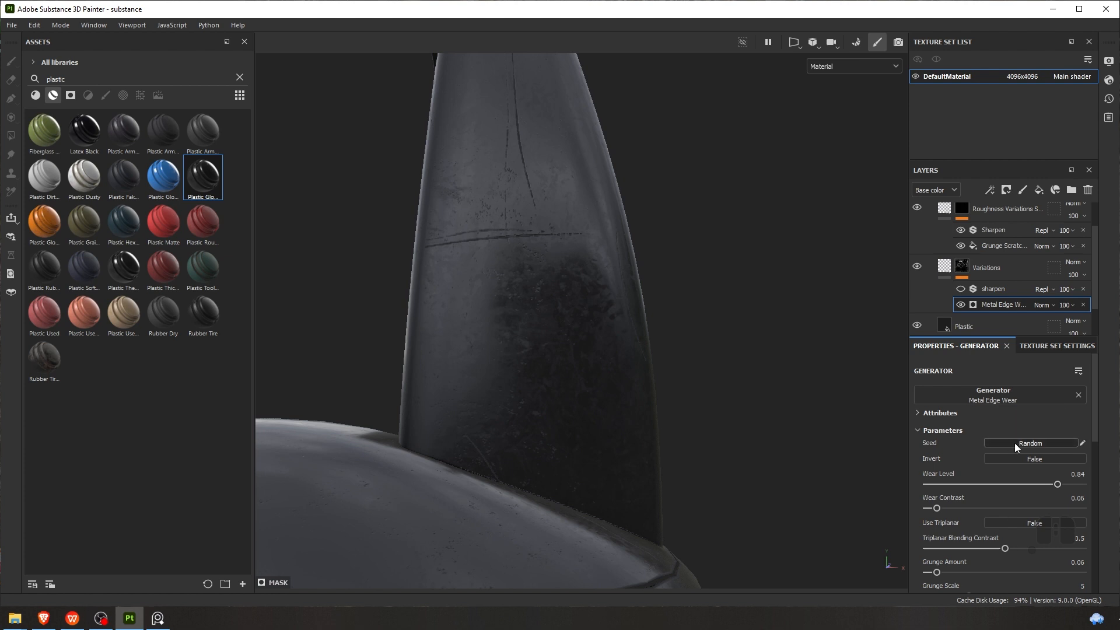
Set the Metal Edge Wear generator's wear level to 0.55 and wear contrast to 0.08
scroll(1005, 412, down, 3)
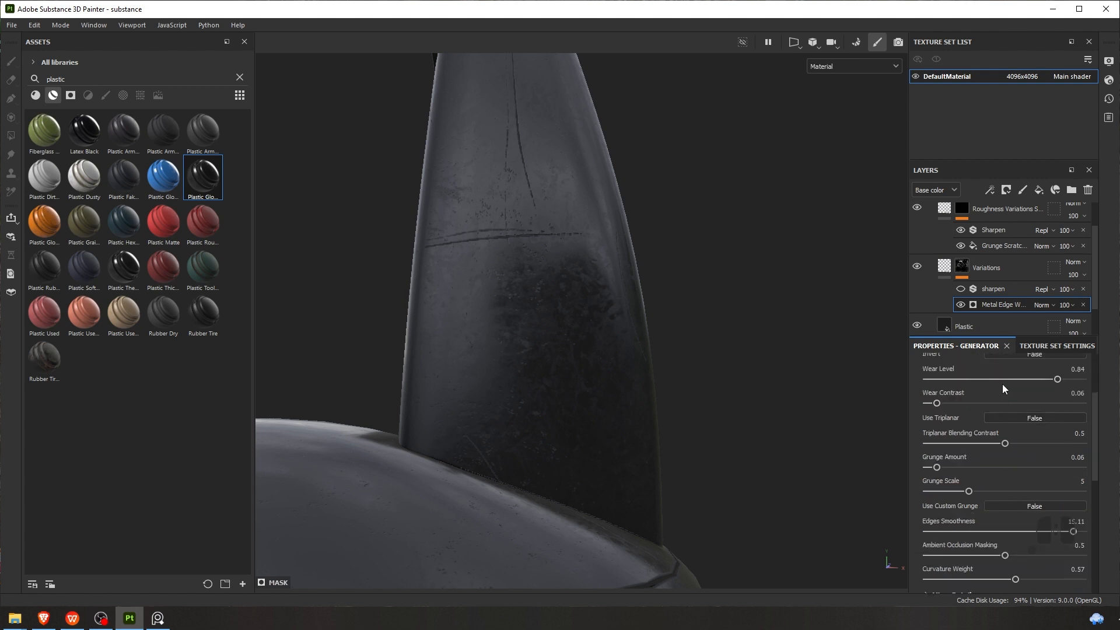
drag(1058, 380, 1013, 383)
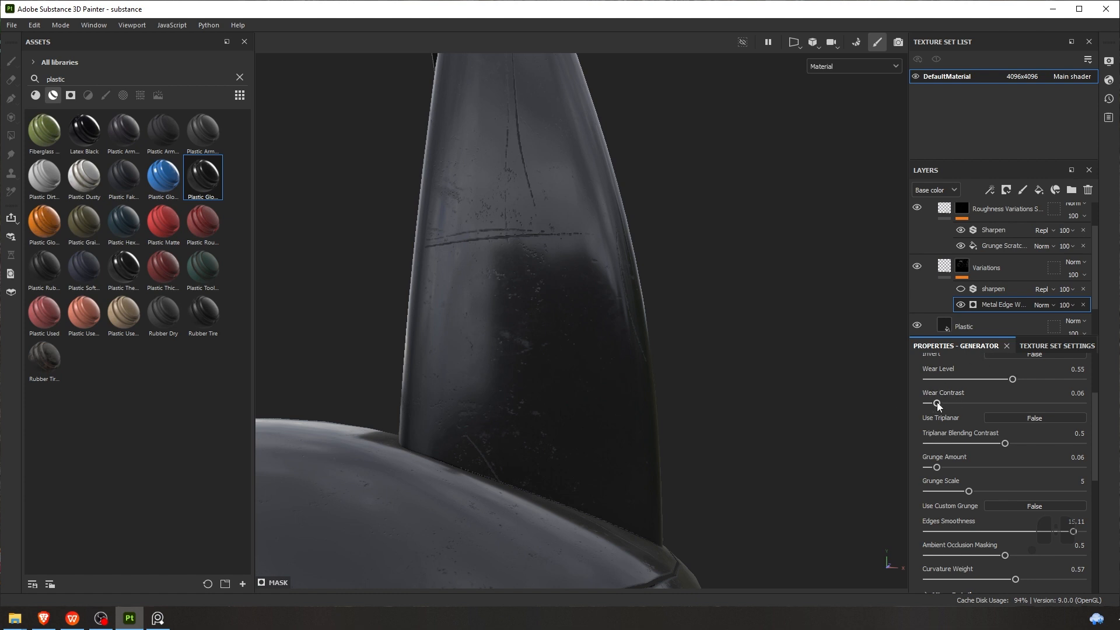
mouse_move(937, 404)
mouse_down()
mouse_move(978, 405)
mouse_move(940, 406)
mouse_up()
Inspect the reduced edge wear on the stand and the base from several angles
alt+drag(598, 321, 511, 316)
scroll(548, 309, up, 3)
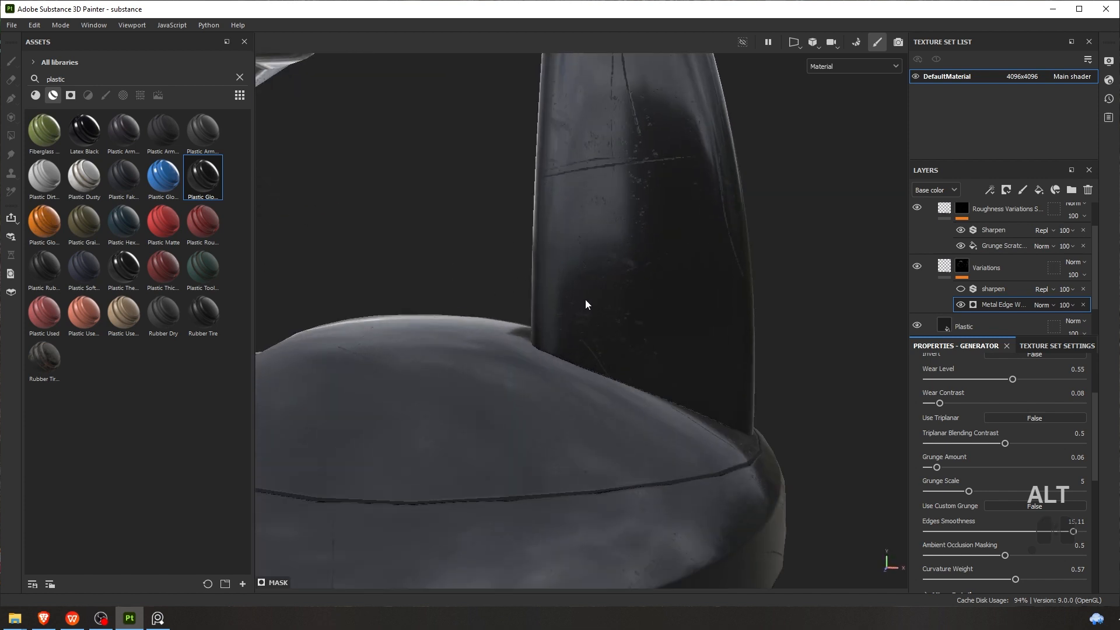
alt+drag(585, 303, 540, 315)
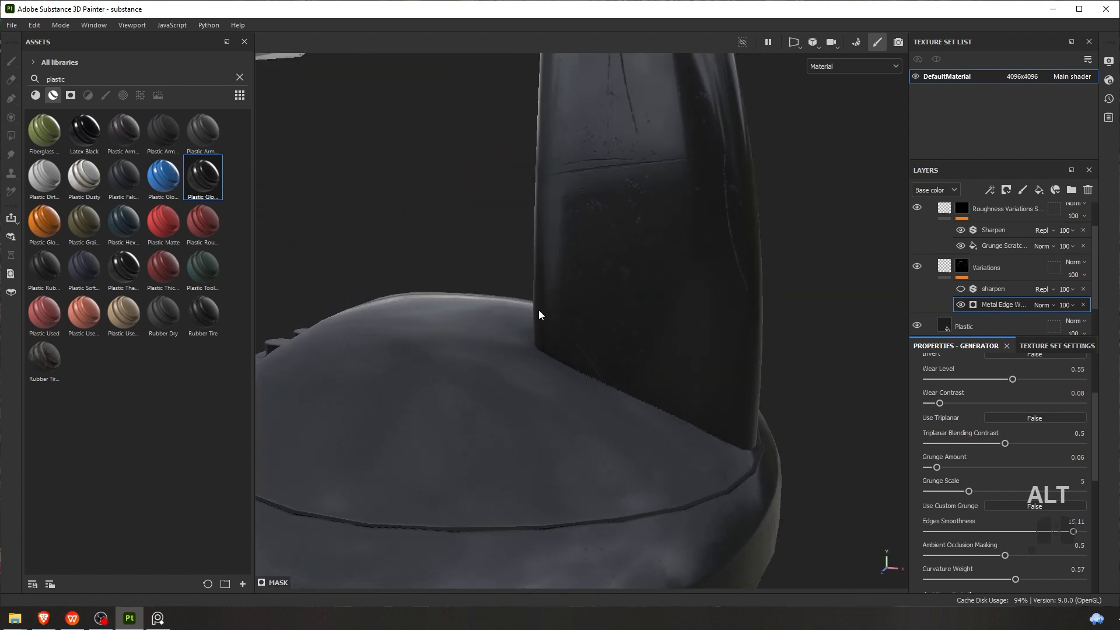
scroll(569, 297, down, 3)
scroll(612, 304, up, 2)
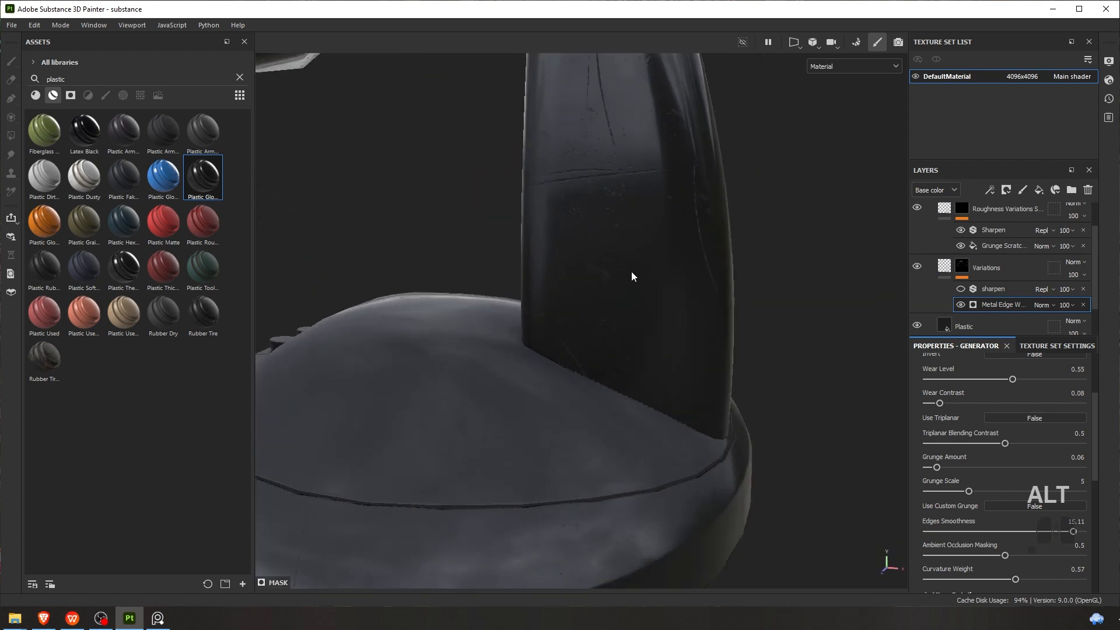
alt+drag(633, 278, 610, 257)
scroll(559, 342, up, 2)
mouse_move(559, 342)
alt+mouse_down()
mouse_move(612, 313)
mouse_move(574, 346)
alt+mouse_up()
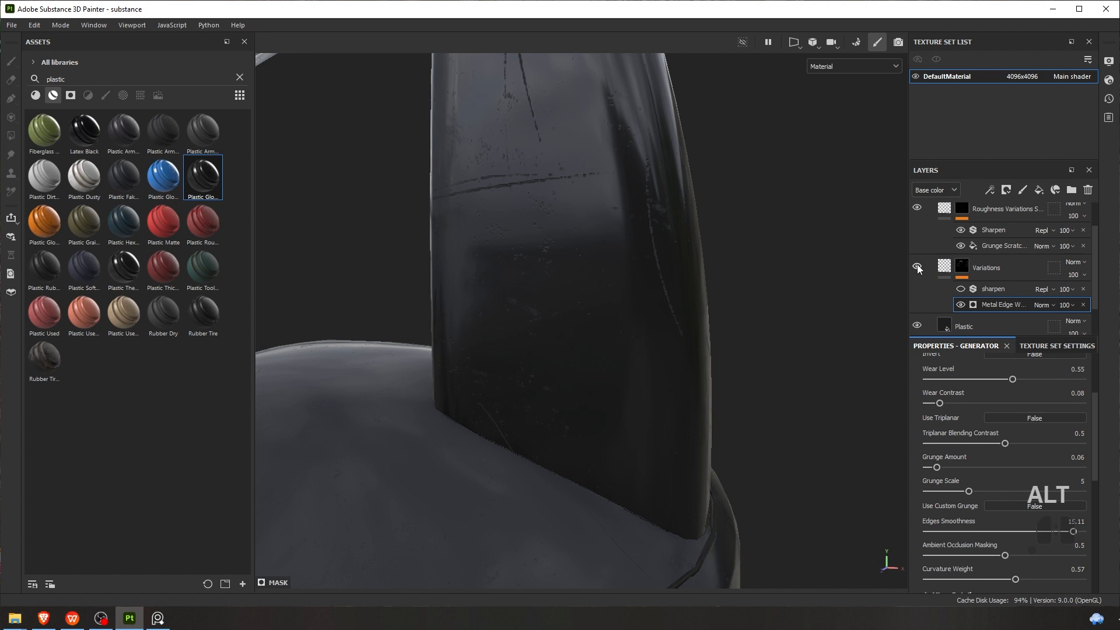
Set the roughness of the Plastic fill layer to 0.1102 after trying a much rougher value on the stand
scroll(949, 261, down, 2)
click(992, 288)
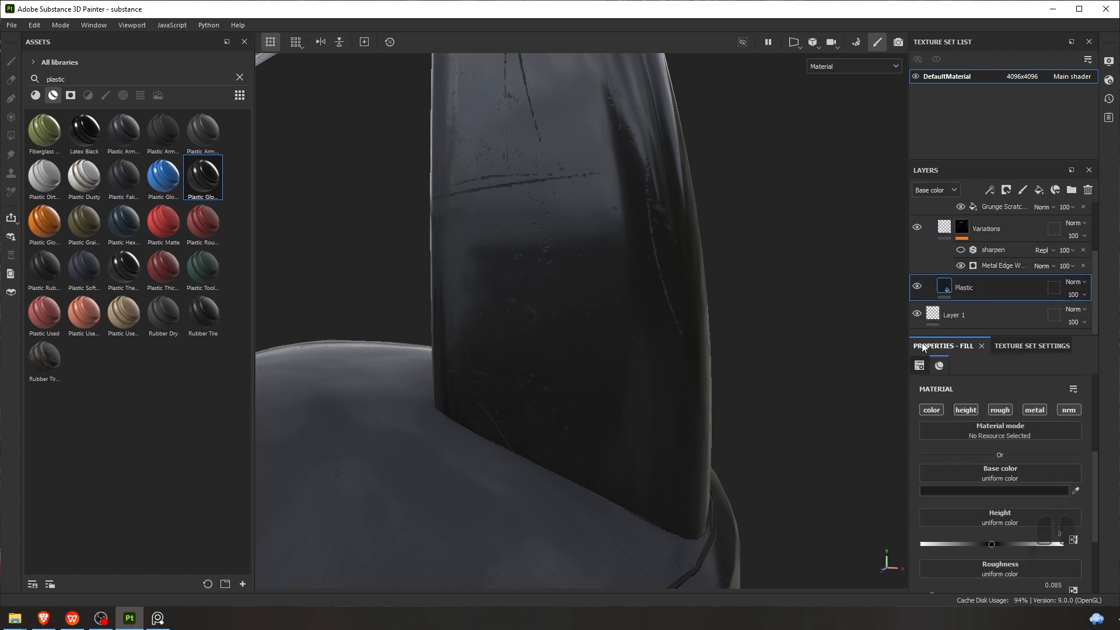
alt+drag(822, 235, 562, 208)
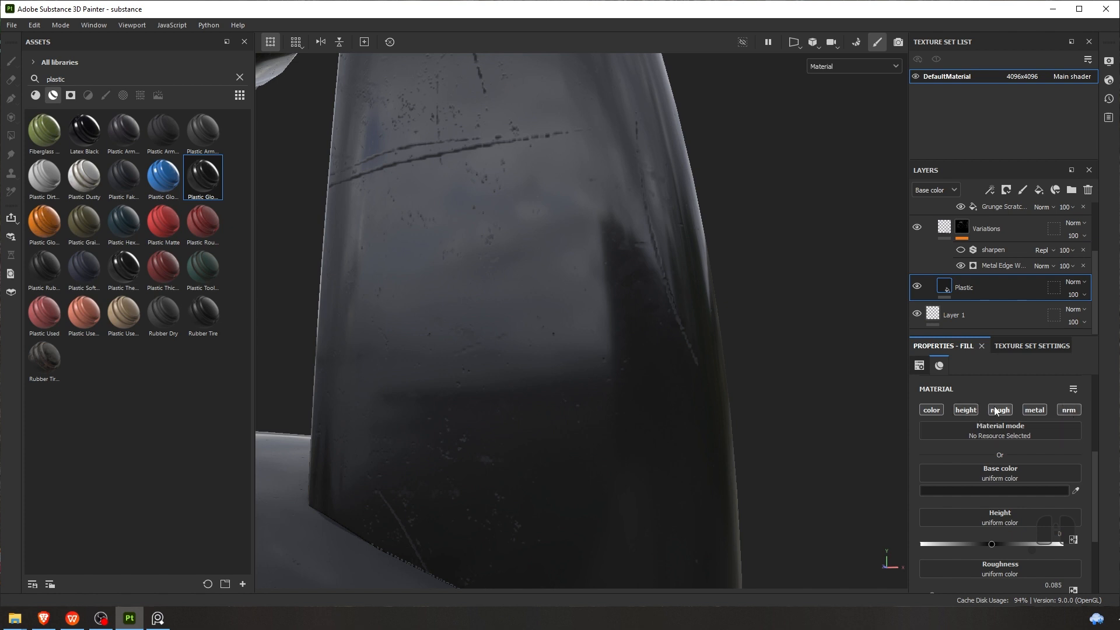
scroll(1004, 471, down, 1)
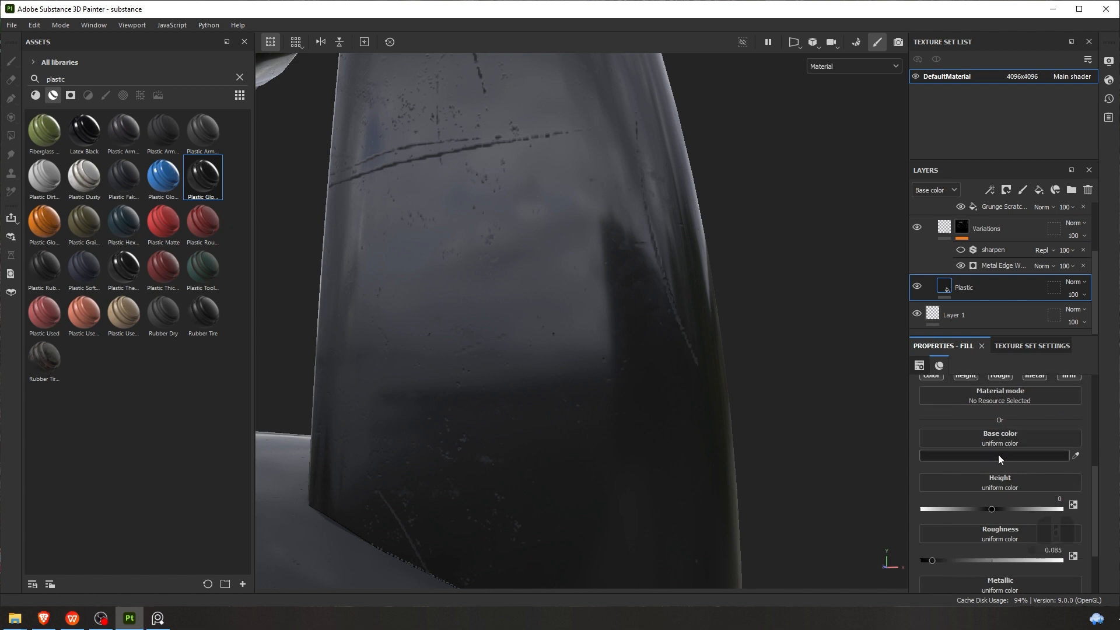
scroll(1007, 489, down, 2)
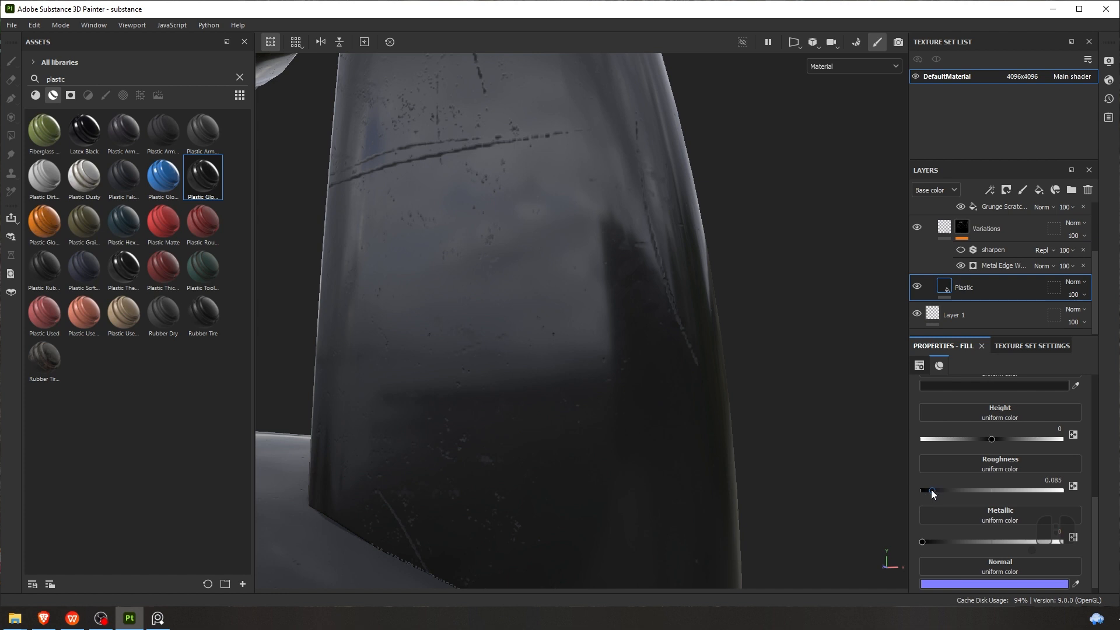
drag(931, 491, 972, 484)
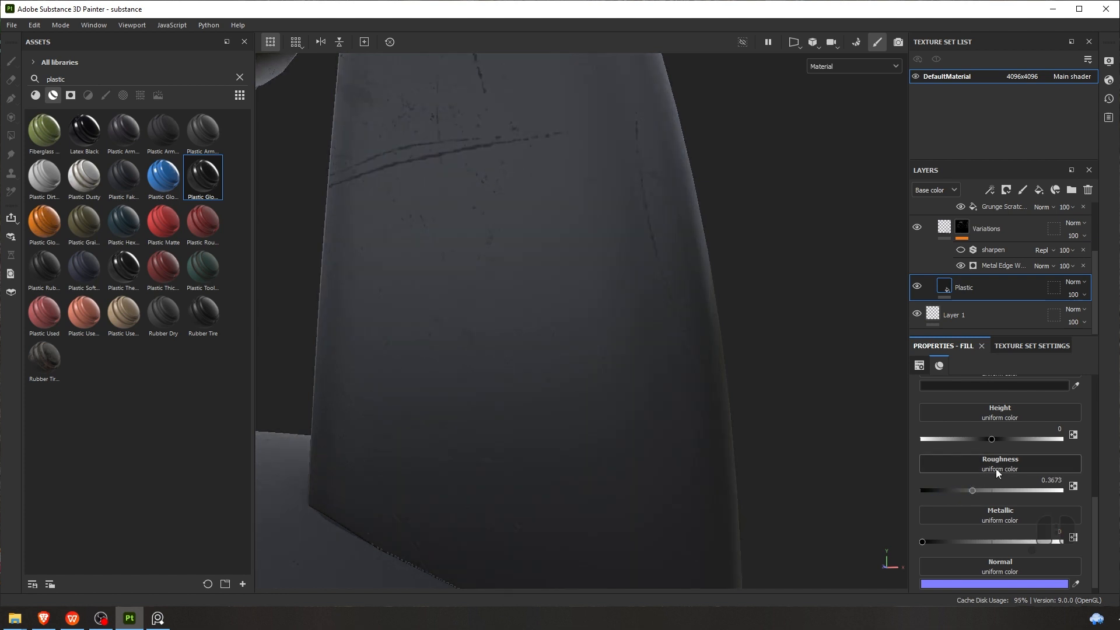
scroll(720, 350, down, 2)
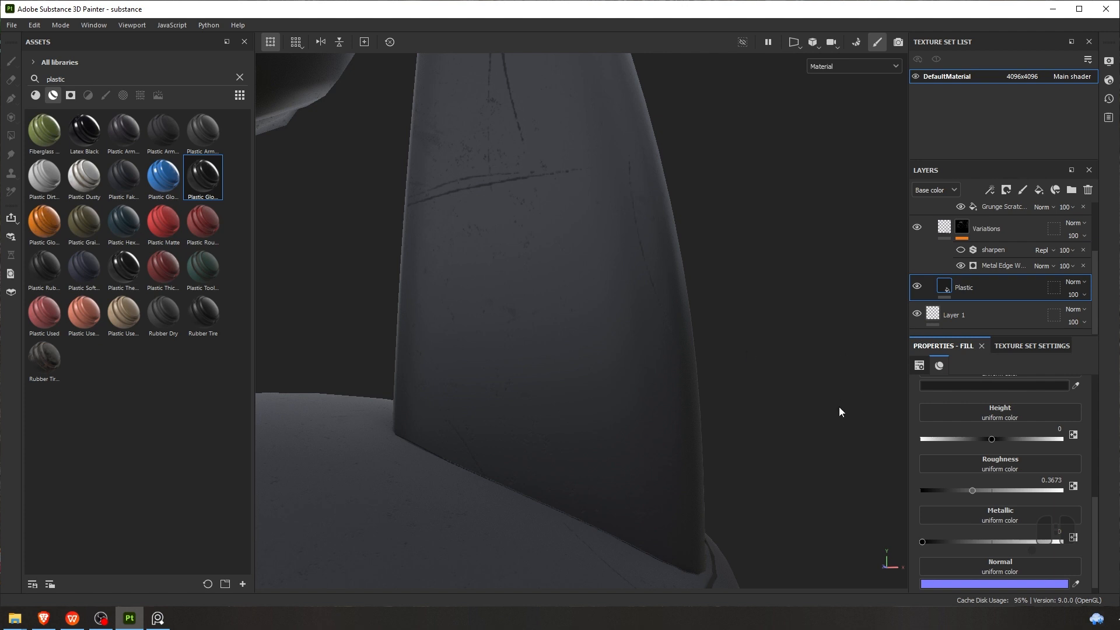
drag(972, 490, 936, 488)
alt+drag(671, 263, 577, 211)
Switch to the reference images and compare the black fan's stand, base and buttons with the model
click(154, 620)
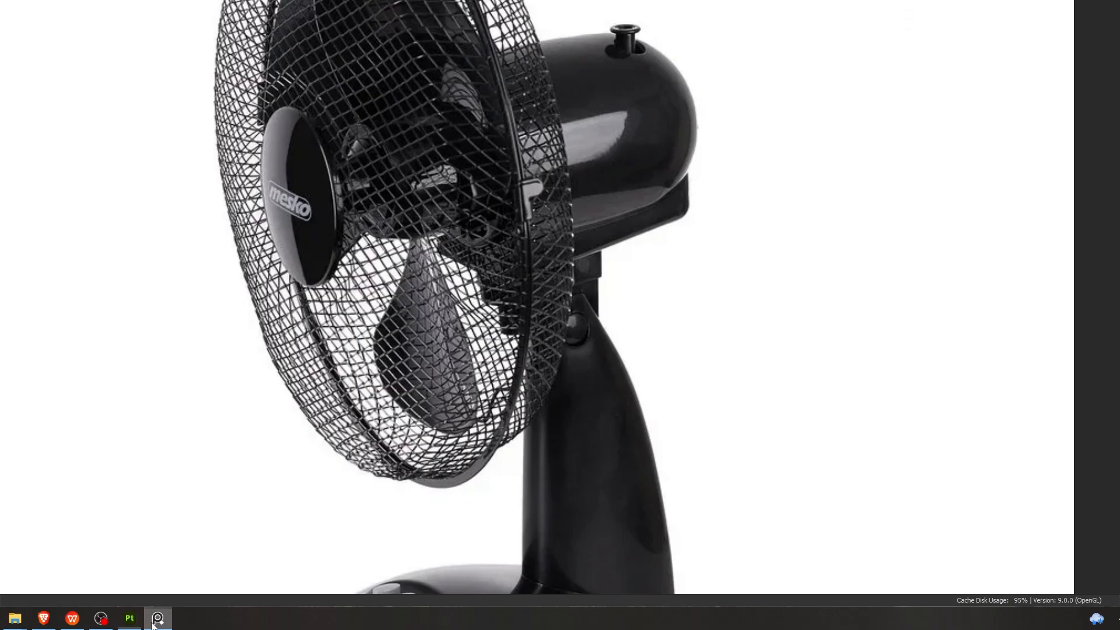
click(152, 622)
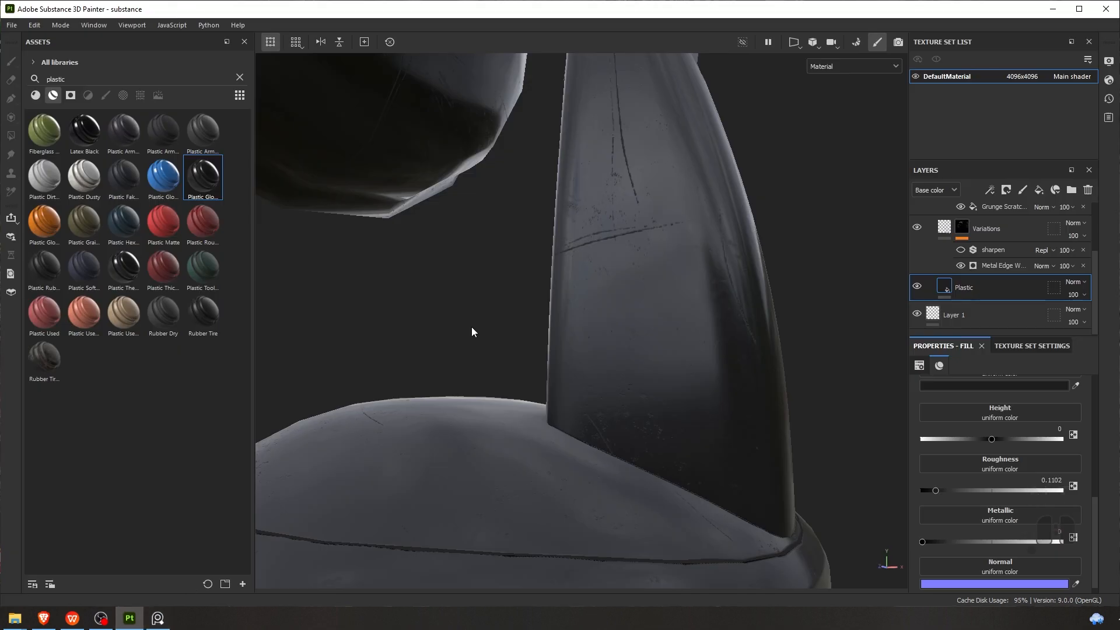
mouse_move(472, 328)
alt+mouse_down()
mouse_move(570, 187)
mouse_move(558, 242)
mouse_move(566, 321)
mouse_move(537, 228)
alt+mouse_up()
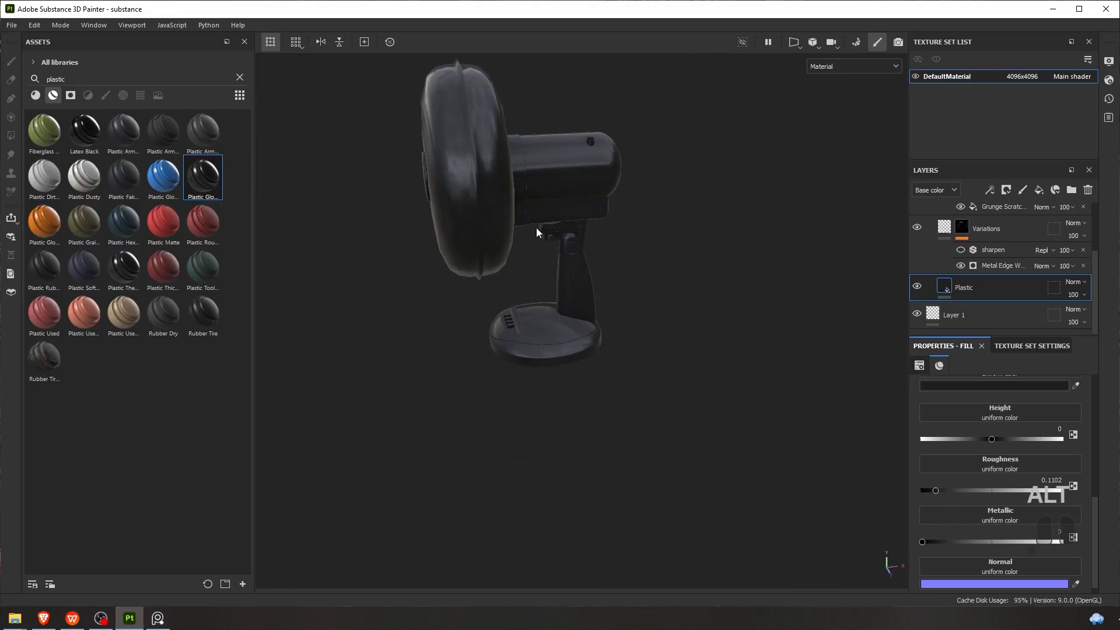
click(158, 618)
scroll(478, 425, down, 3)
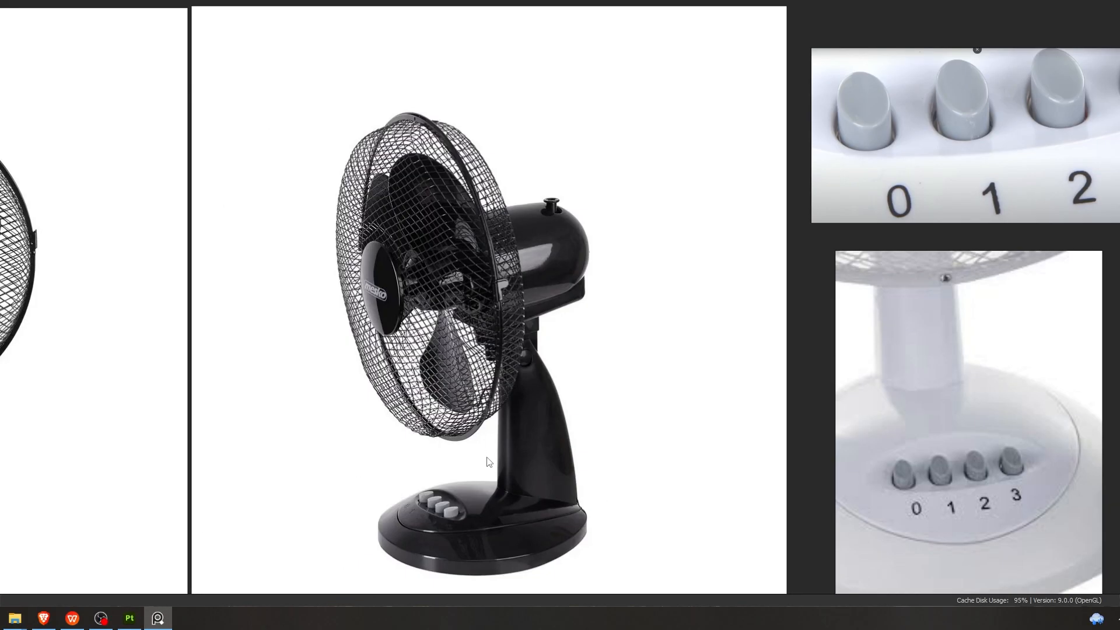
scroll(489, 462, up, 5)
scroll(363, 439, down, 5)
scroll(355, 517, up, 7)
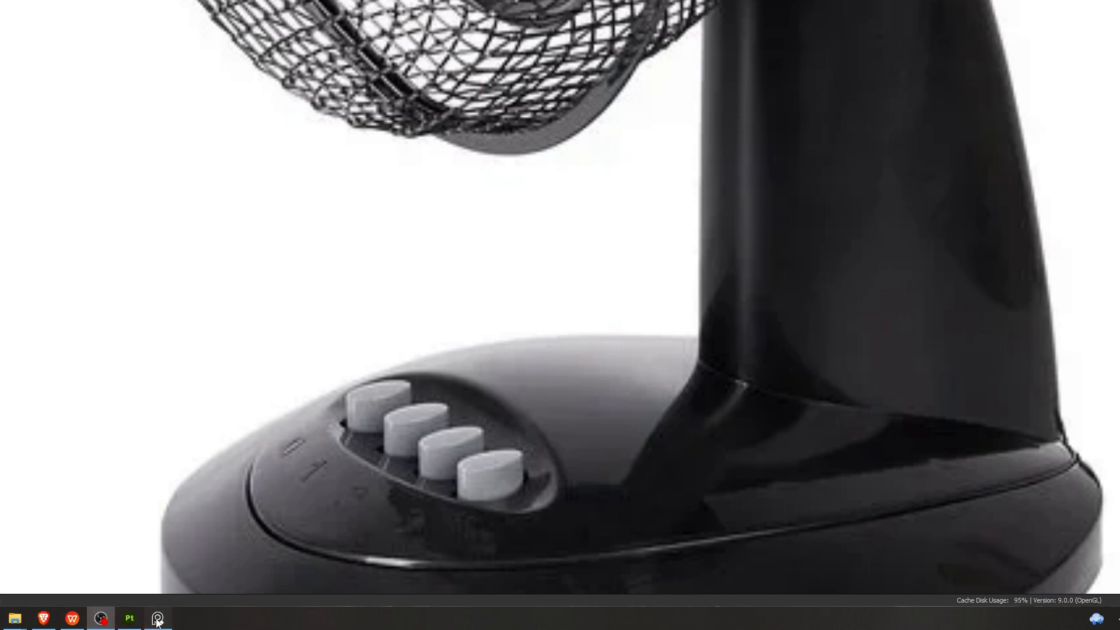
click(101, 619)
Toggle the Plastic Glossy Scuffed folder off and on, collapse it, and inspect the base's buttons up close
scroll(471, 380, up, 5)
alt+drag(471, 380, 671, 292)
scroll(1003, 275, up, 2)
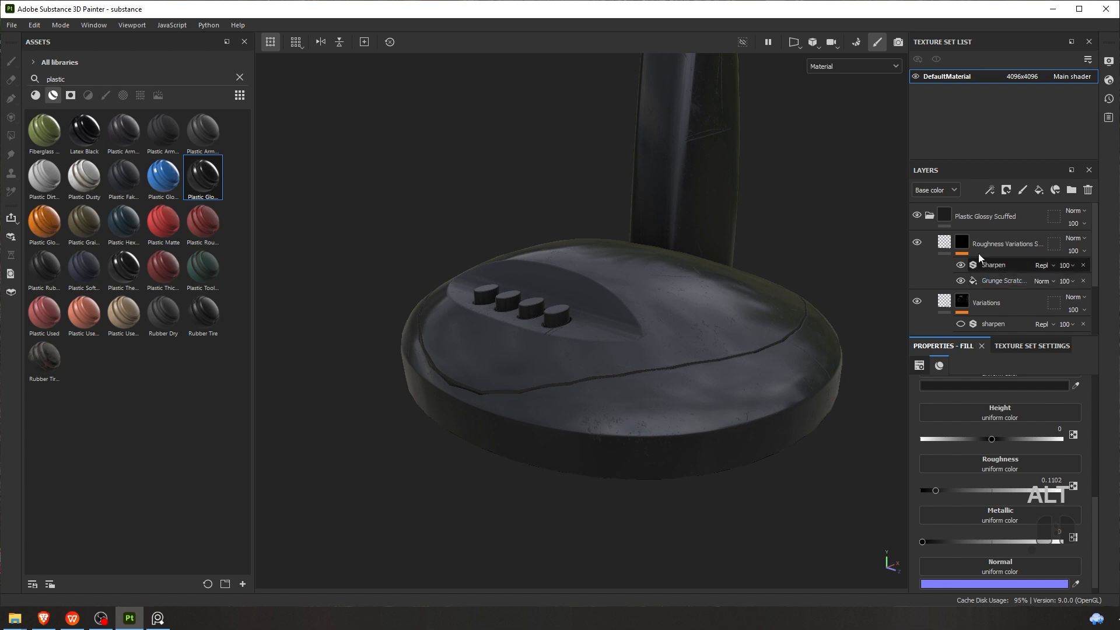
click(919, 215)
click(919, 214)
click(929, 215)
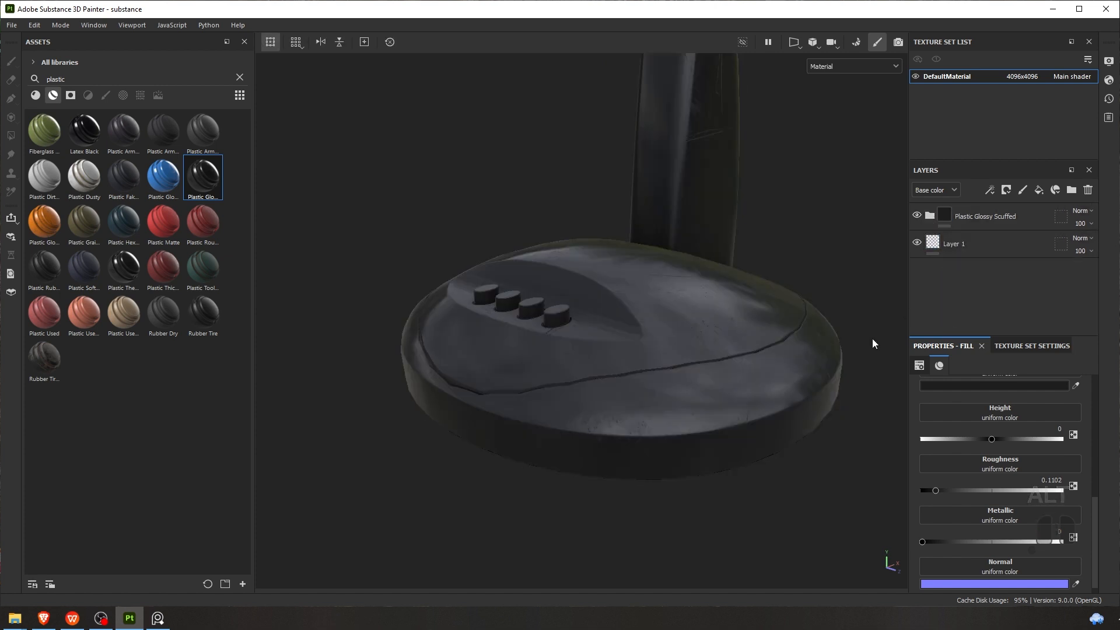
scroll(517, 305, up, 5)
alt+drag(549, 337, 690, 330)
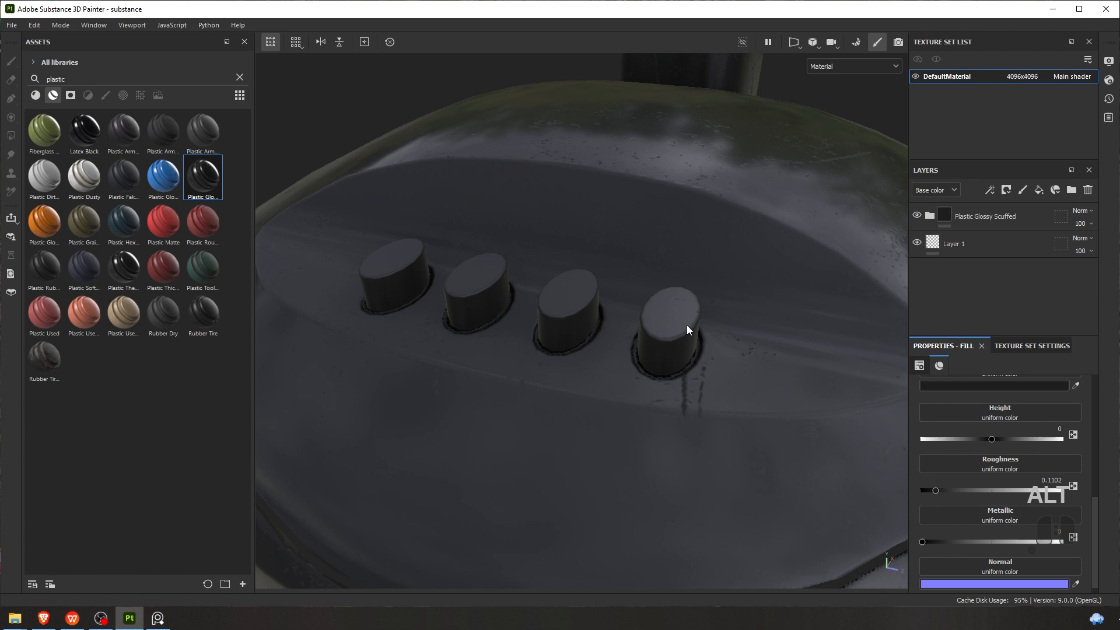
Delete Layer 1 and duplicate the Plastic Glossy Scuffed folder
click(951, 245)
click(1088, 191)
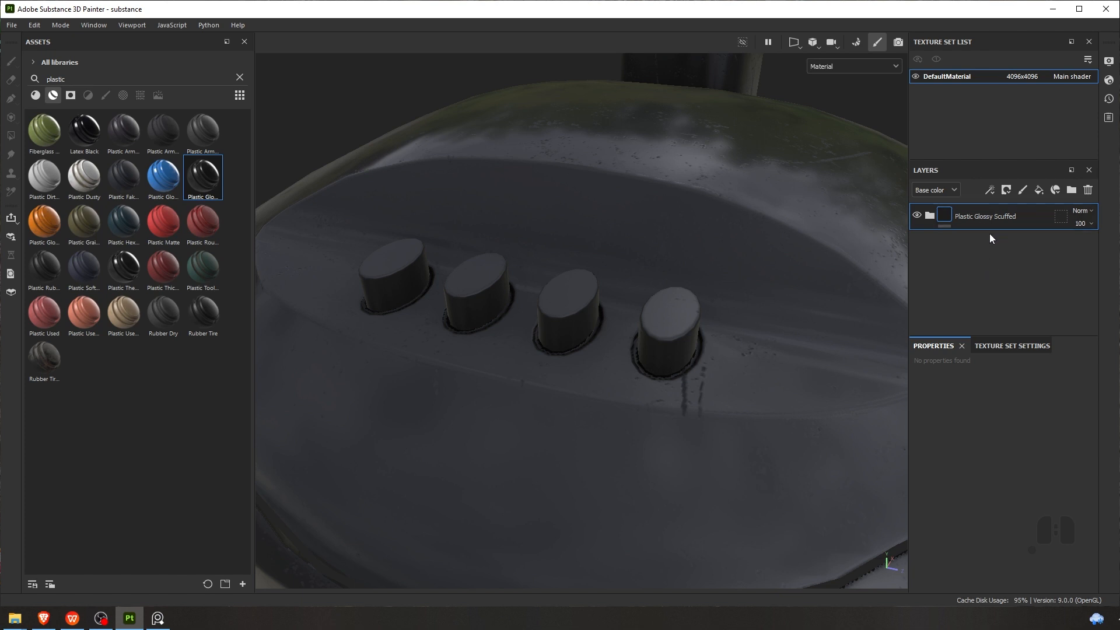
key(ctrl+c)
key(ctrl+v)
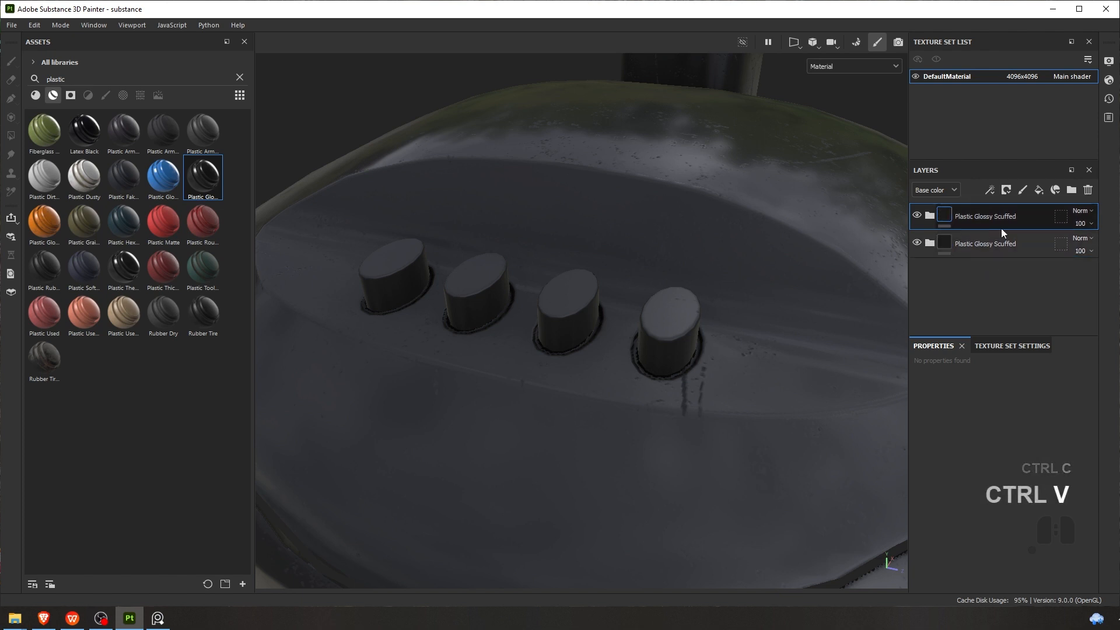
Set the base color of the Plastic layer in the upper Plastic Glossy Scuffed folder to grey 848484
click(929, 217)
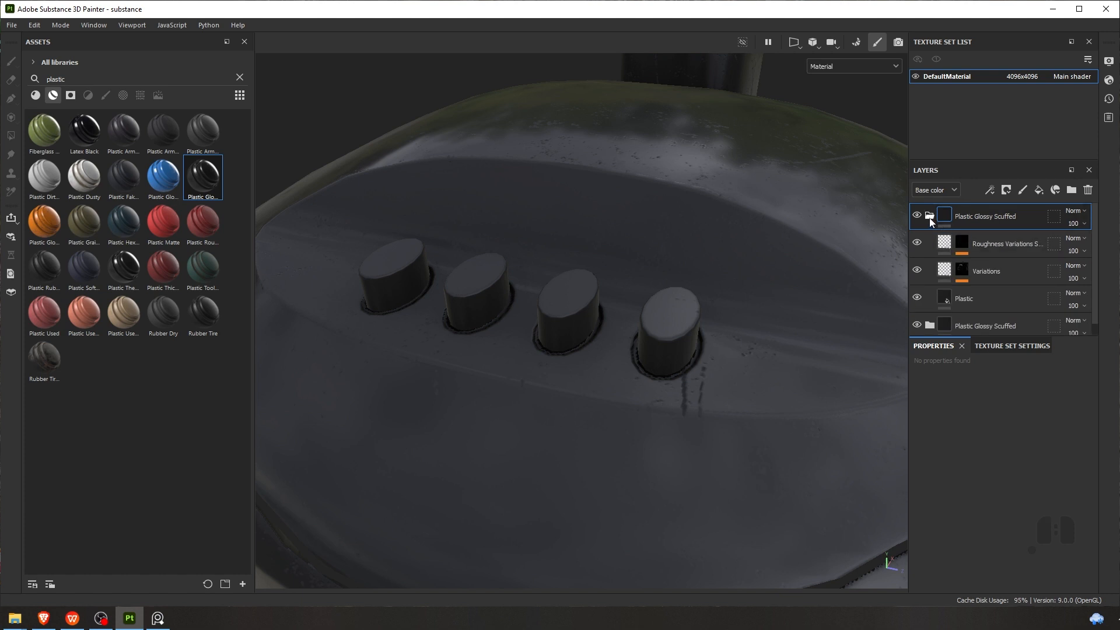
click(930, 217)
click(931, 219)
scroll(960, 271, down, 1)
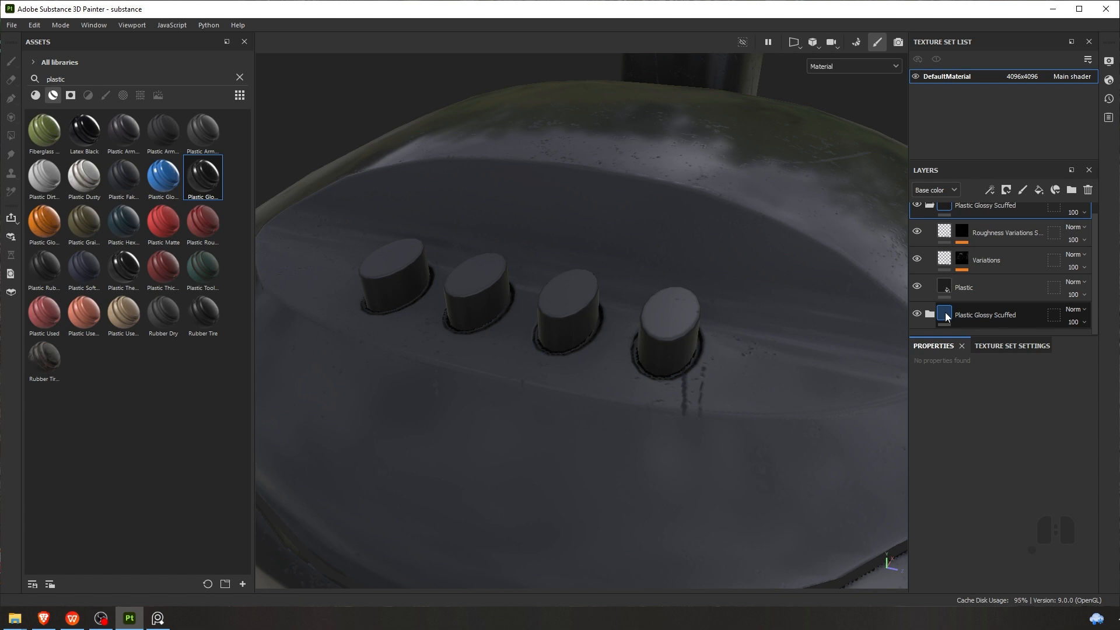
click(944, 288)
scroll(971, 501, up, 2)
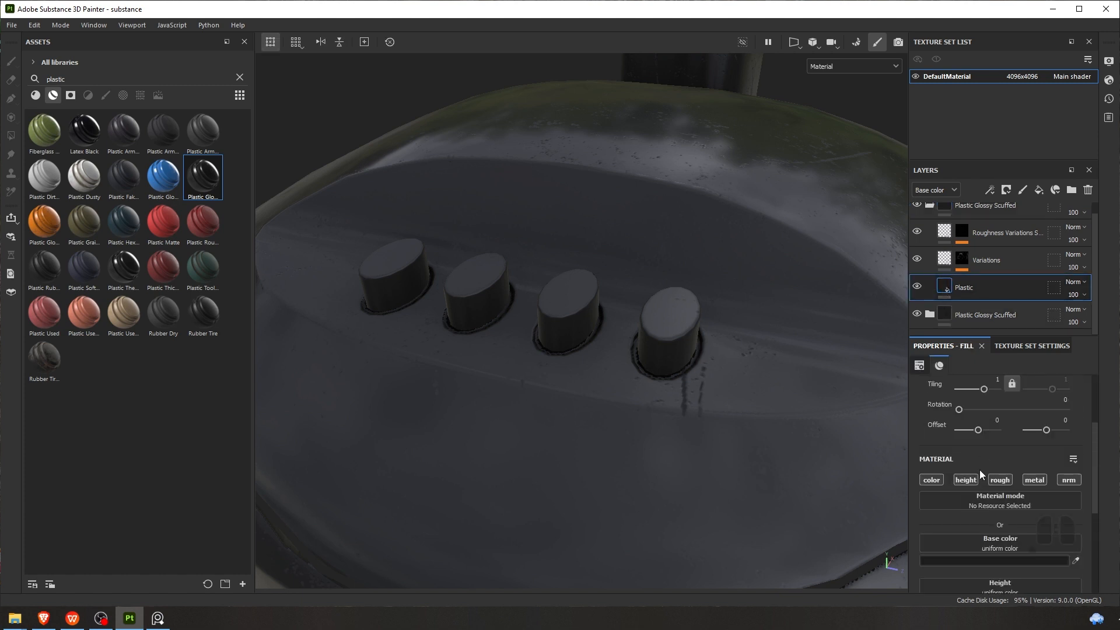
scroll(978, 490, down, 1)
click(977, 521)
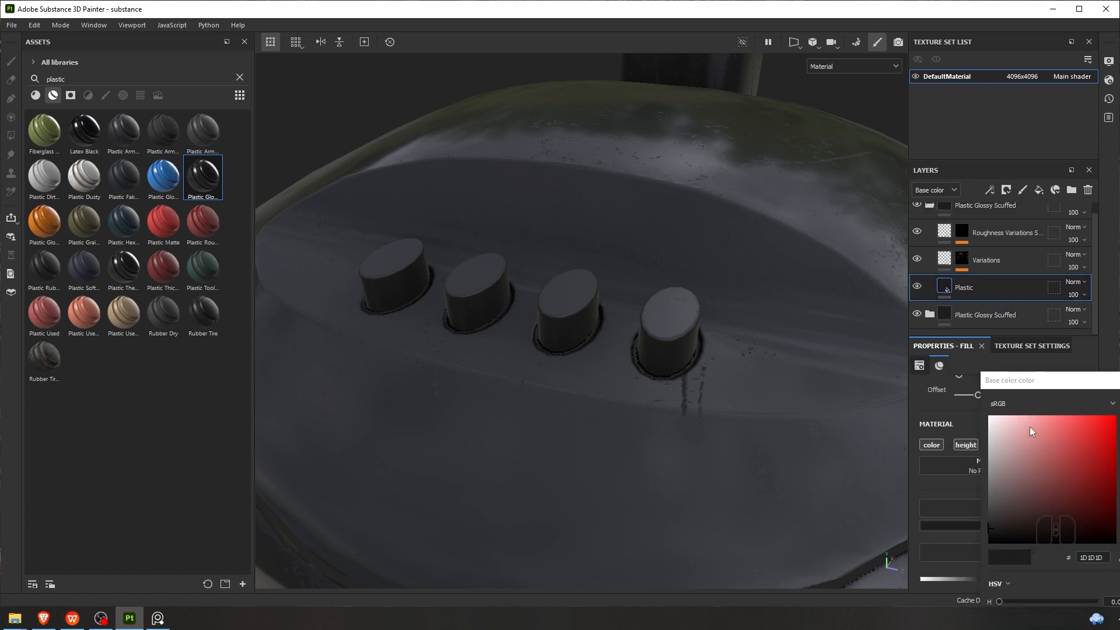
drag(1009, 420, 978, 478)
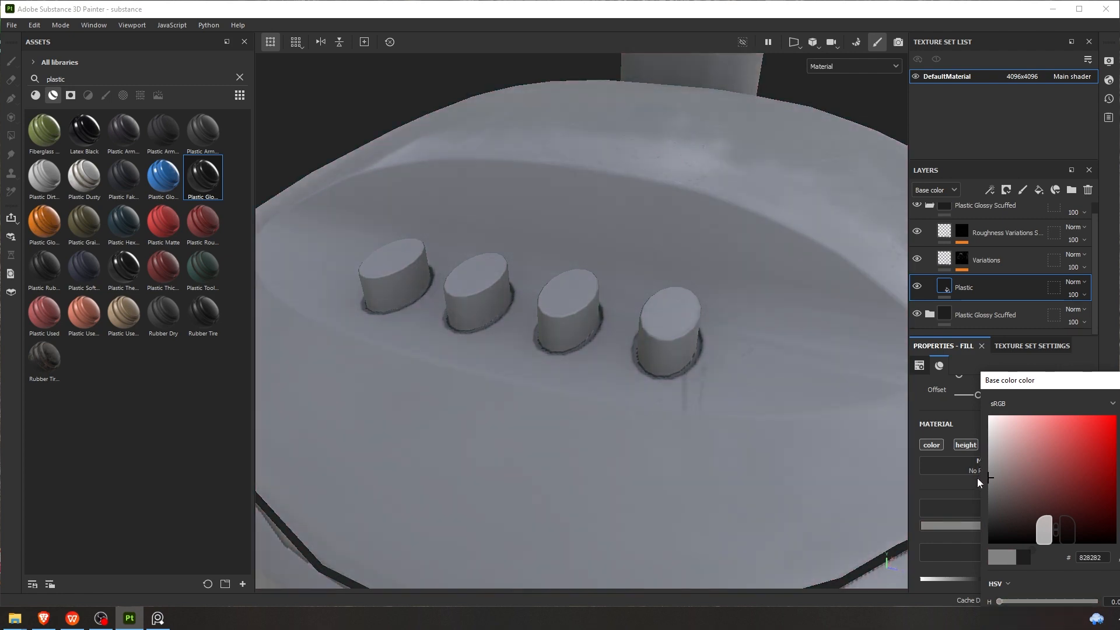
Compare the new grey with the buttons in the reference photo and view the model's buttons from a lower angle
key(alt+Tab)
click(159, 619)
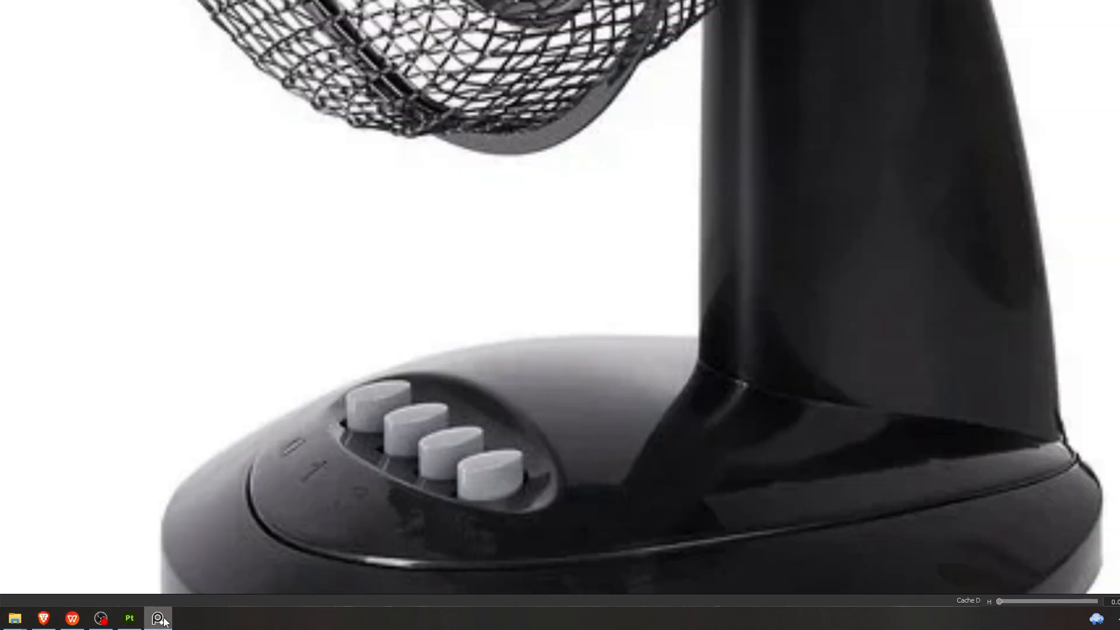
click(163, 619)
click(164, 619)
click(162, 619)
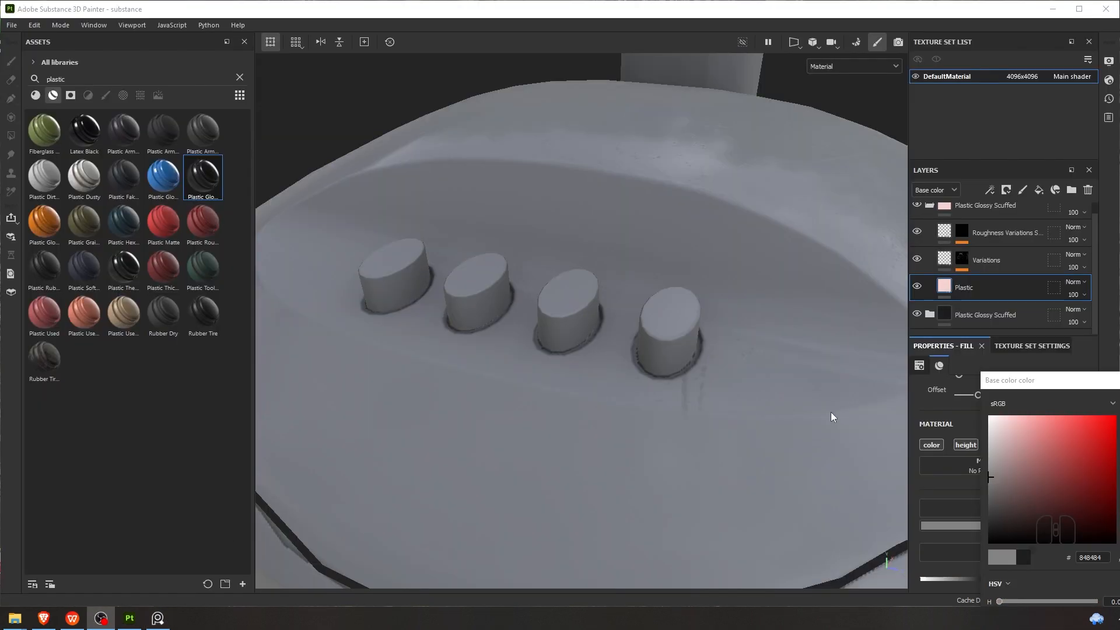
alt+drag(875, 364, 639, 262)
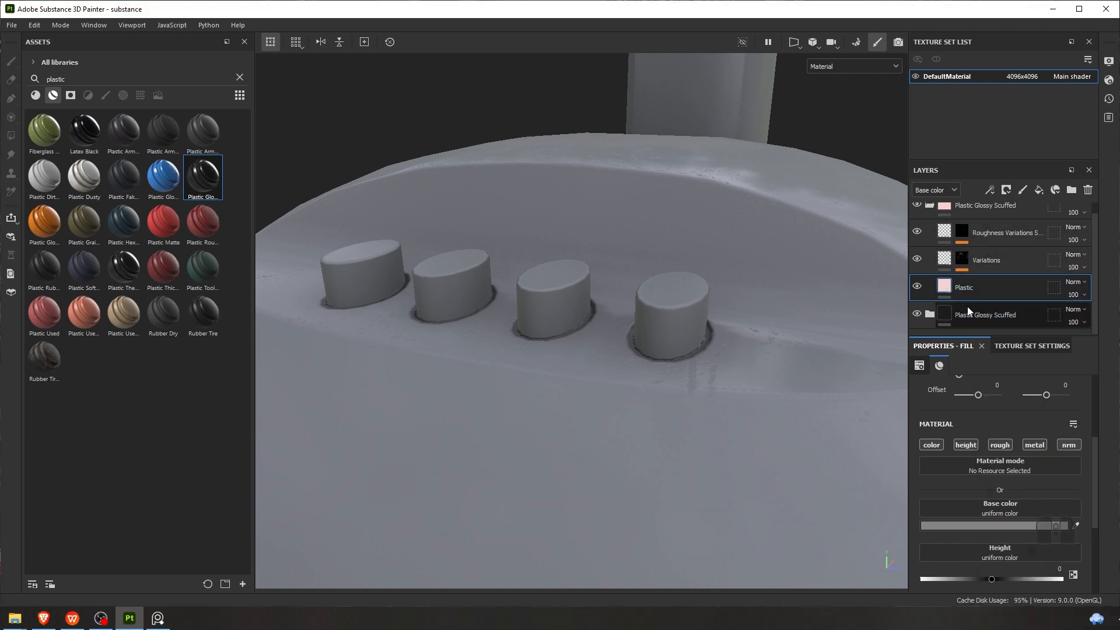
Set the grey Plastic layer's roughness to 0.0490
scroll(993, 528, down, 3)
mouse_move(934, 528)
mouse_down()
mouse_move(919, 526)
mouse_move(928, 524)
mouse_up()
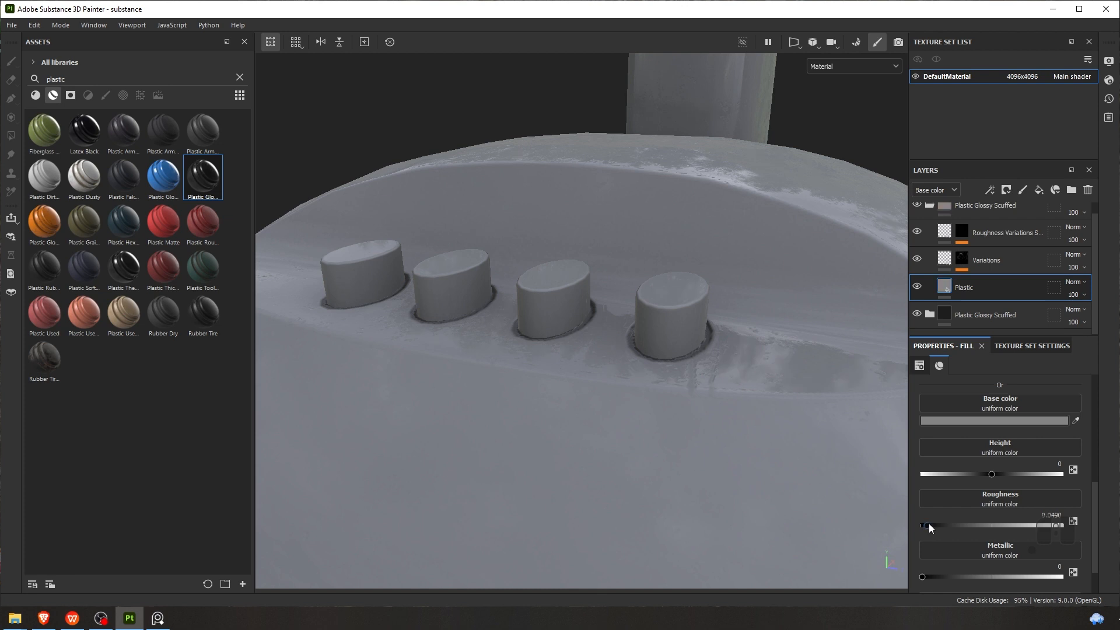
mouse_move(705, 369)
alt+mouse_down()
mouse_move(645, 405)
mouse_move(687, 355)
alt+mouse_up()
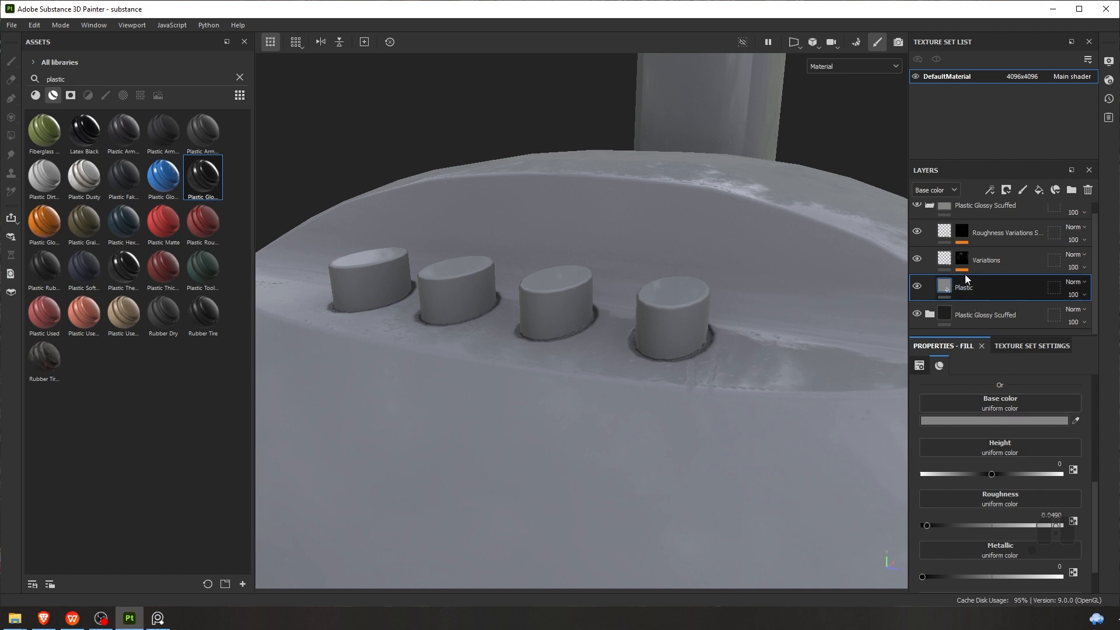
Collapse the upper Plastic Glossy Scuffed folder and add a black mask to it
scroll(964, 274, up, 1)
click(929, 219)
click(969, 214)
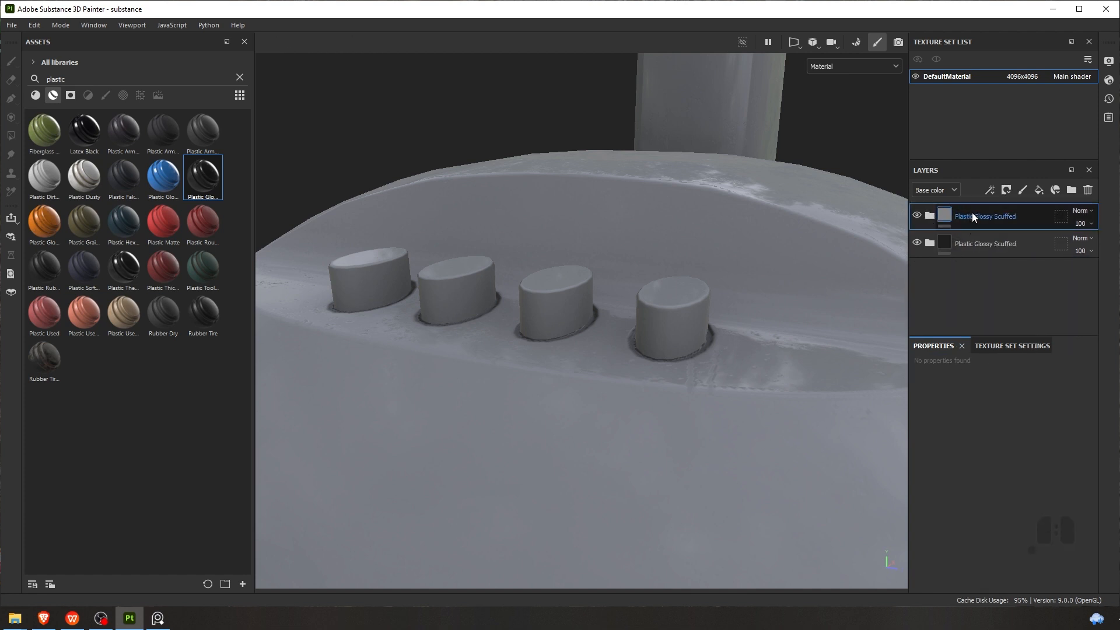
click(1007, 190)
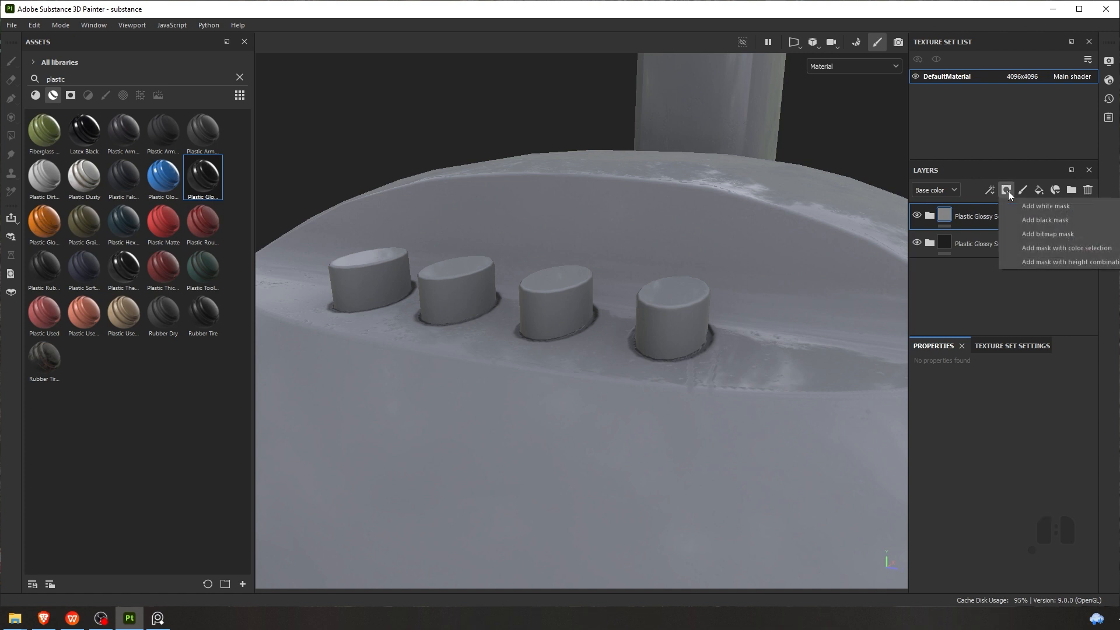
click(1058, 220)
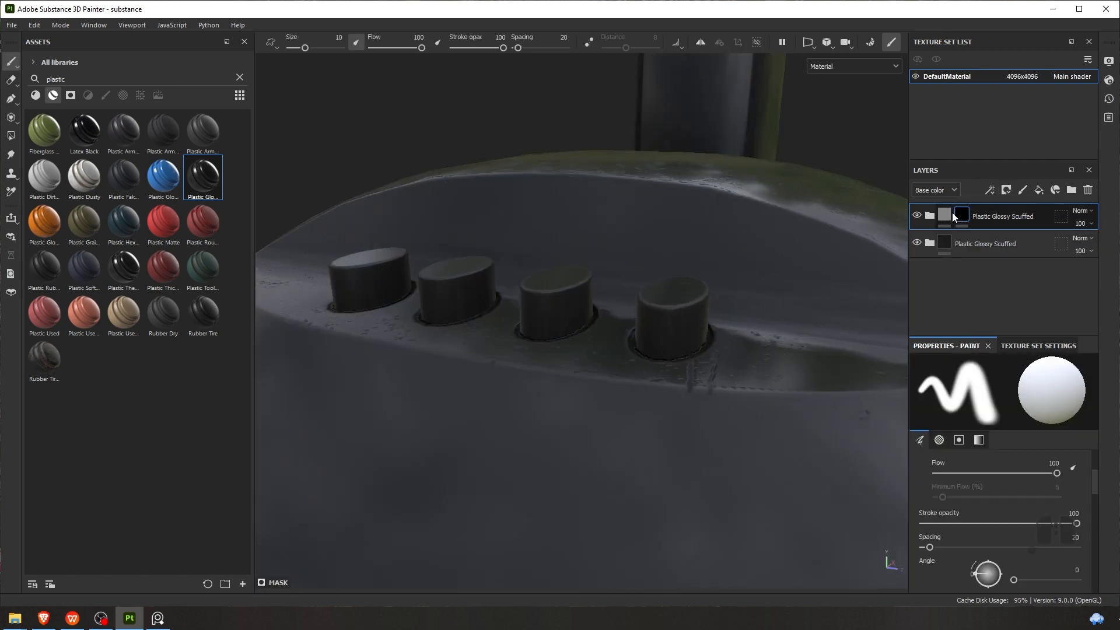
Try painting the nearest button into the black mask with a brush of size 1.4, undoing the strokes
mouse_move(614, 363)
alt+right_down()
mouse_move(590, 362)
mouse_move(586, 381)
alt+right_up()
mouse_move(624, 432)
mouse_down()
mouse_move(607, 408)
mouse_move(580, 461)
mouse_move(717, 432)
mouse_move(562, 466)
mouse_move(618, 502)
mouse_up()
key(ctrl+z)
mouse_move(662, 324)
alt+right_down()
mouse_move(647, 318)
mouse_move(659, 312)
alt+right_up()
drag(663, 313, 668, 297)
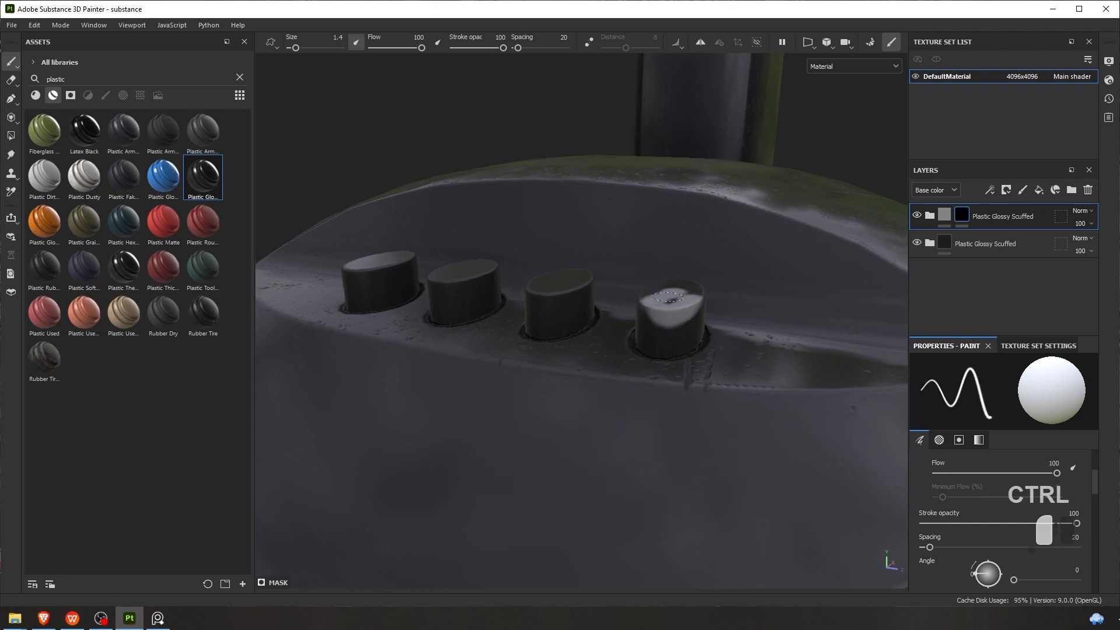
key(ctrl+z)
alt+right_drag(668, 297, 646, 317)
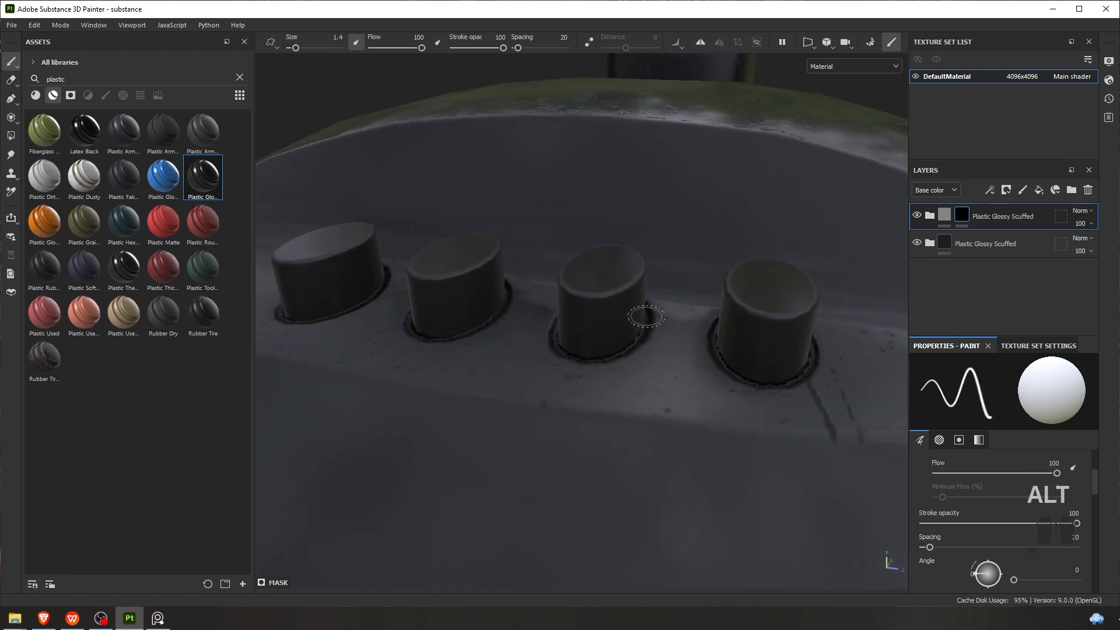
alt+middle_drag(647, 317, 614, 306)
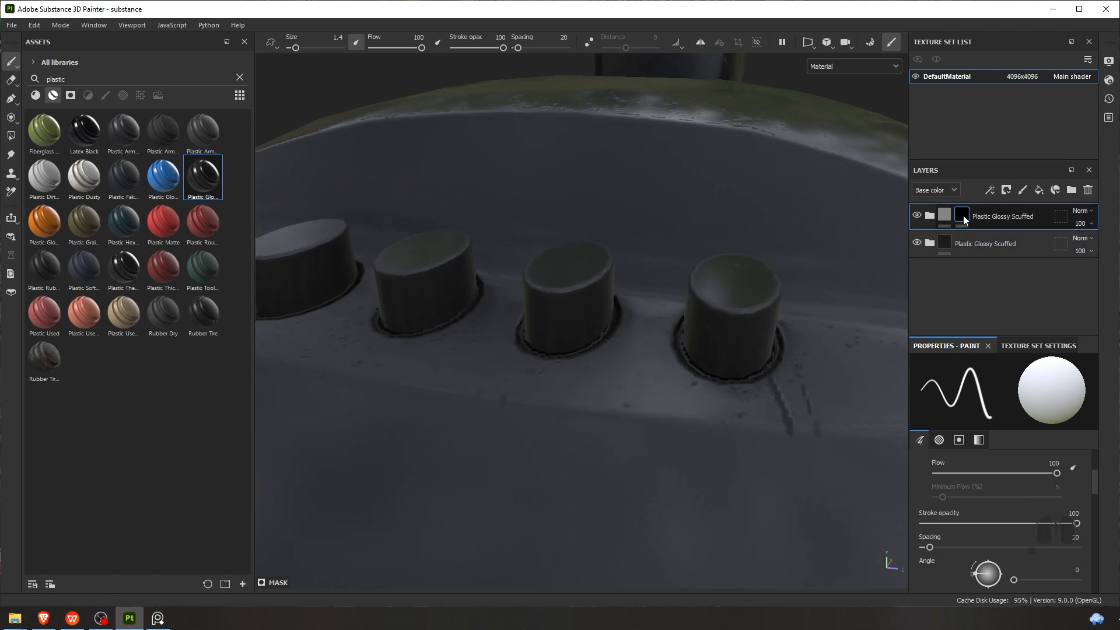
Activate the Polygon Fill tool and try its triangle fill mode on top of the nearest button, undoing that fill
click(11, 118)
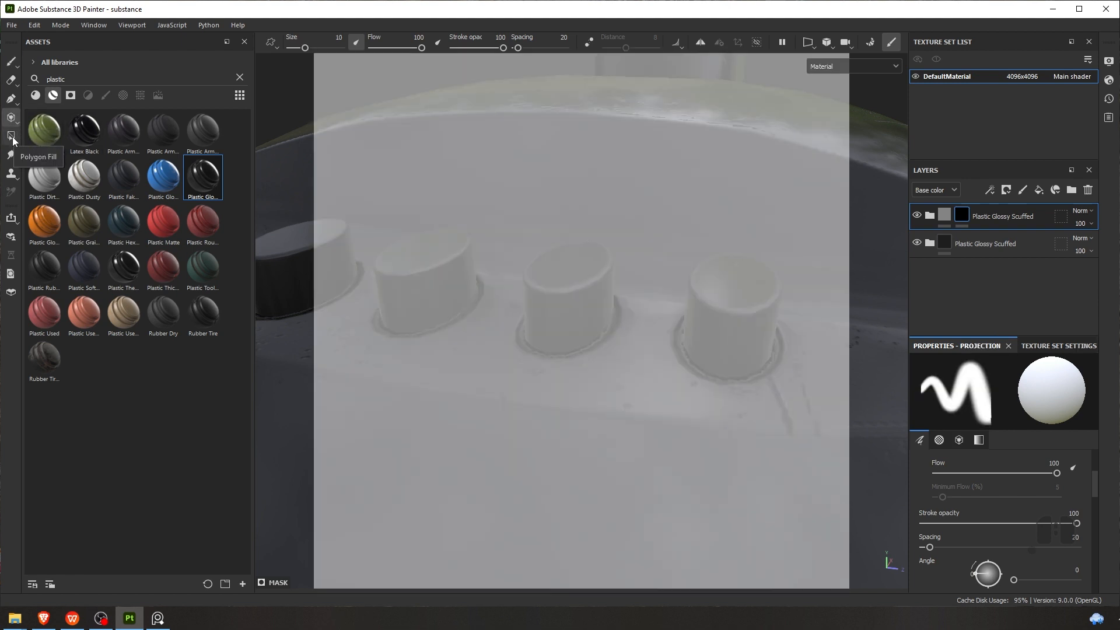
click(12, 136)
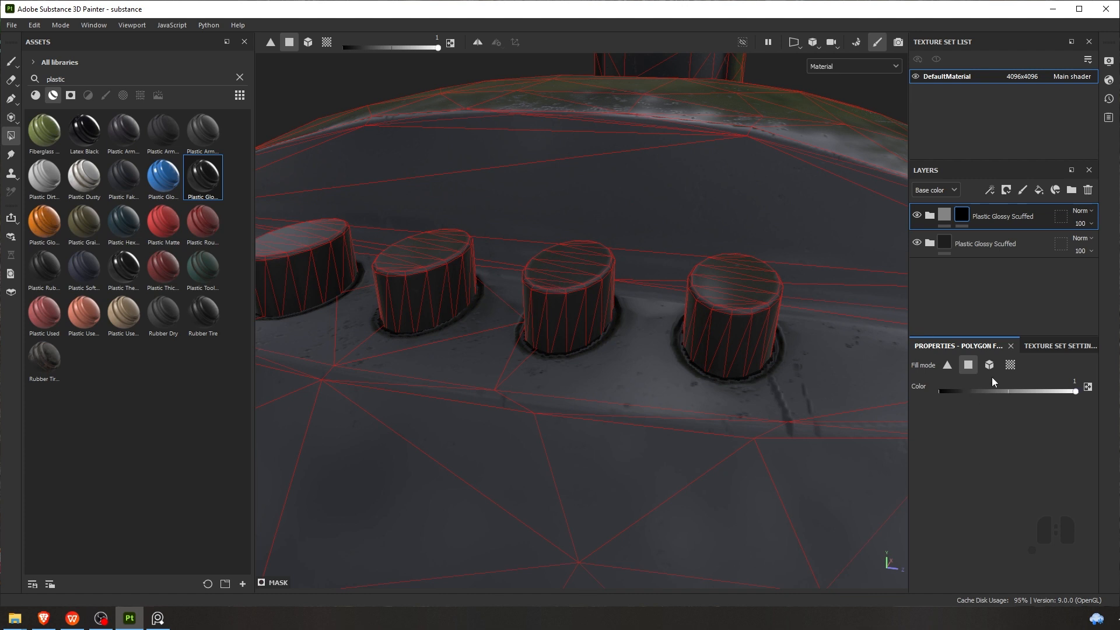
click(946, 365)
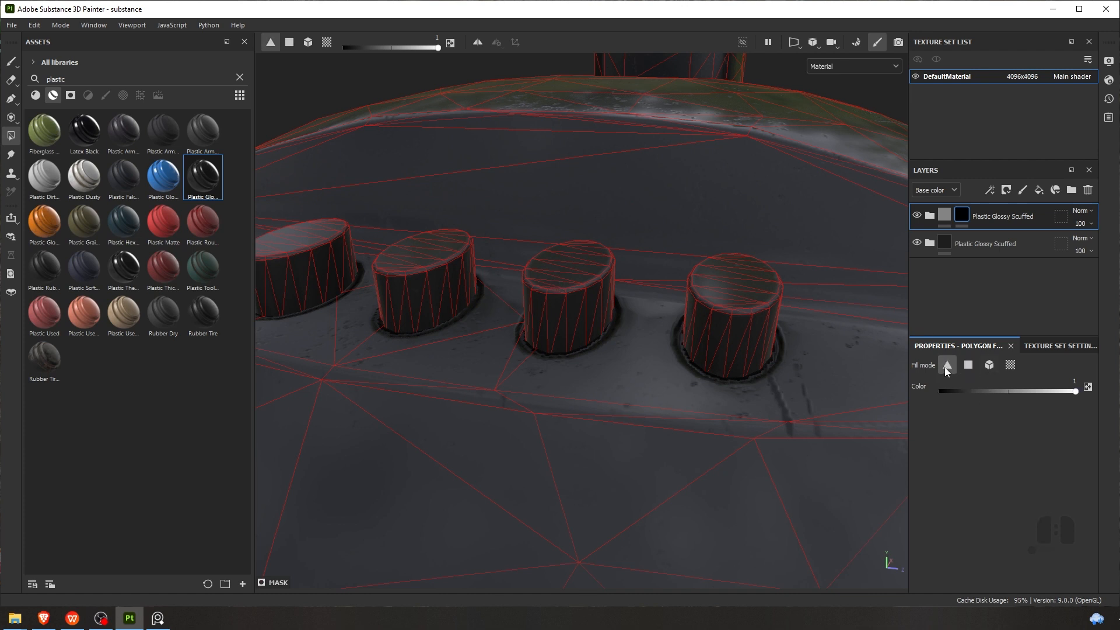
click(723, 299)
key(ctrl+z)
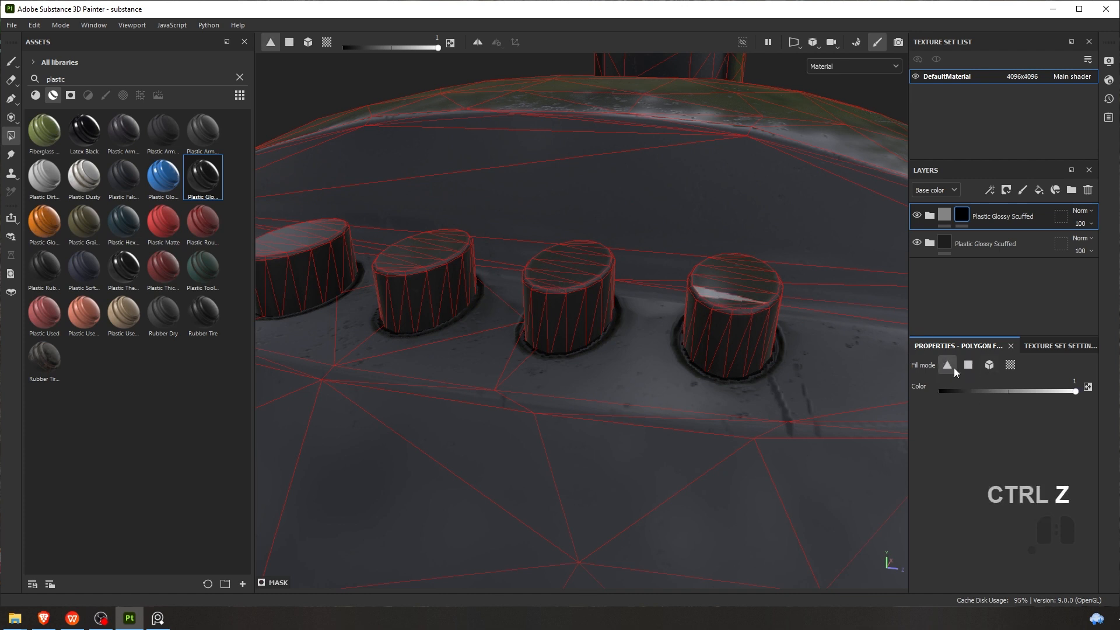
Fill all four base buttons in the mask using the mesh fill mode
click(968, 365)
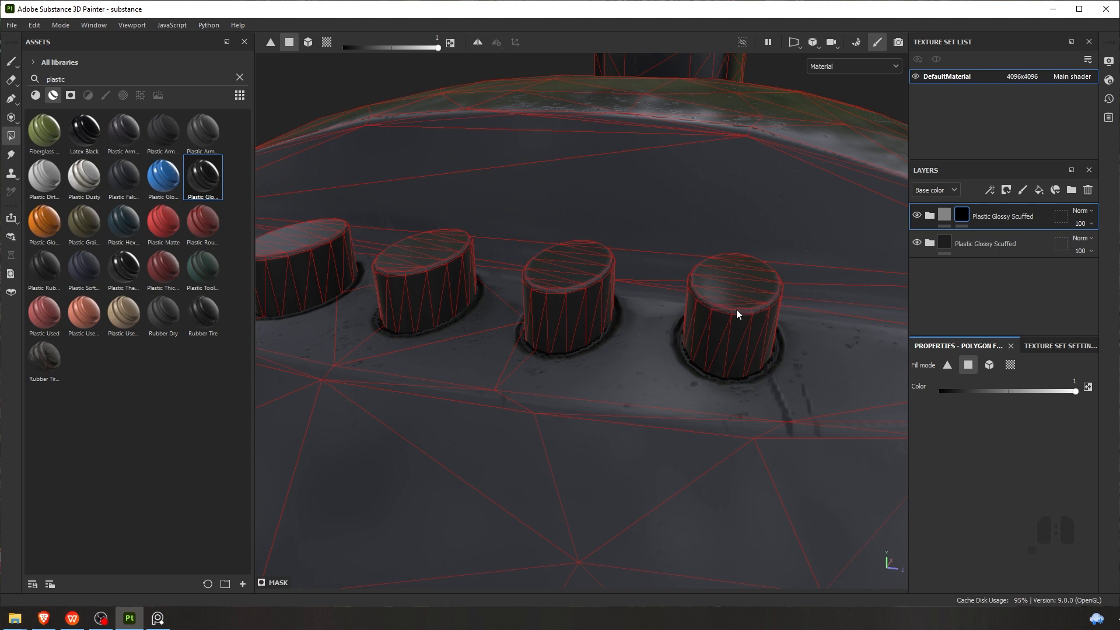
click(988, 364)
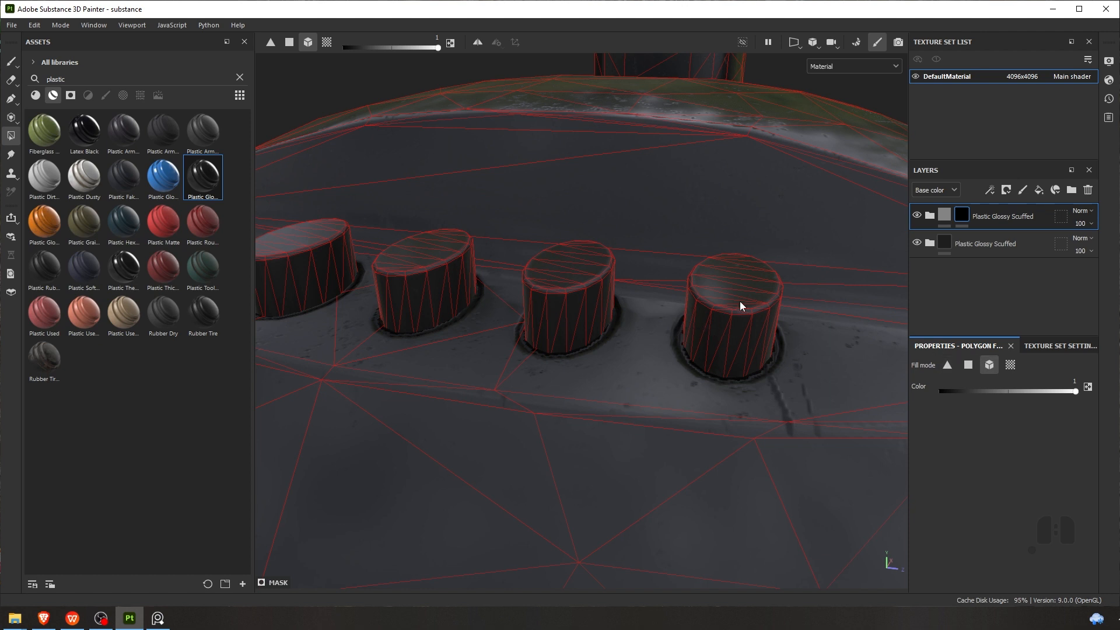
click(715, 317)
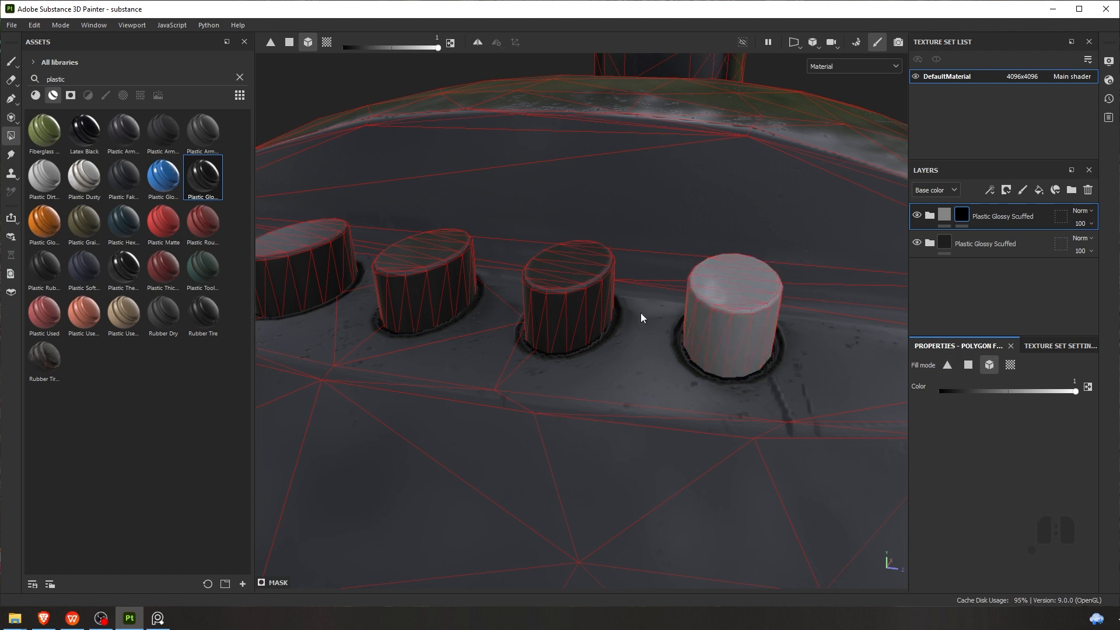
click(539, 300)
click(413, 291)
click(290, 265)
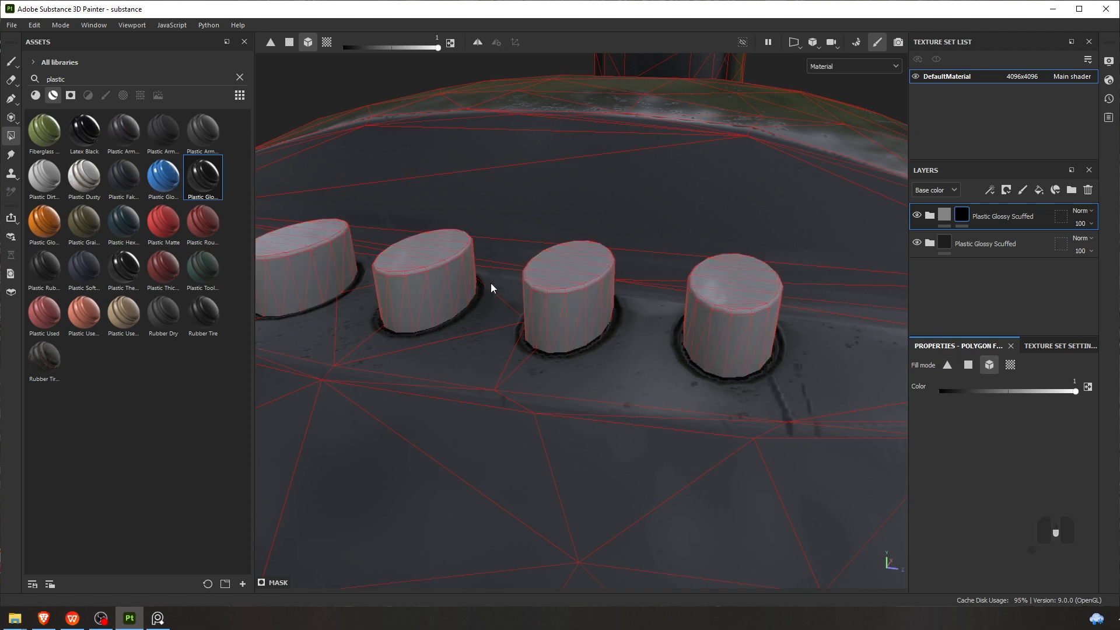
Try mesh-filling the base's top cover in the mask and undo that fill
scroll(508, 283, down, 3)
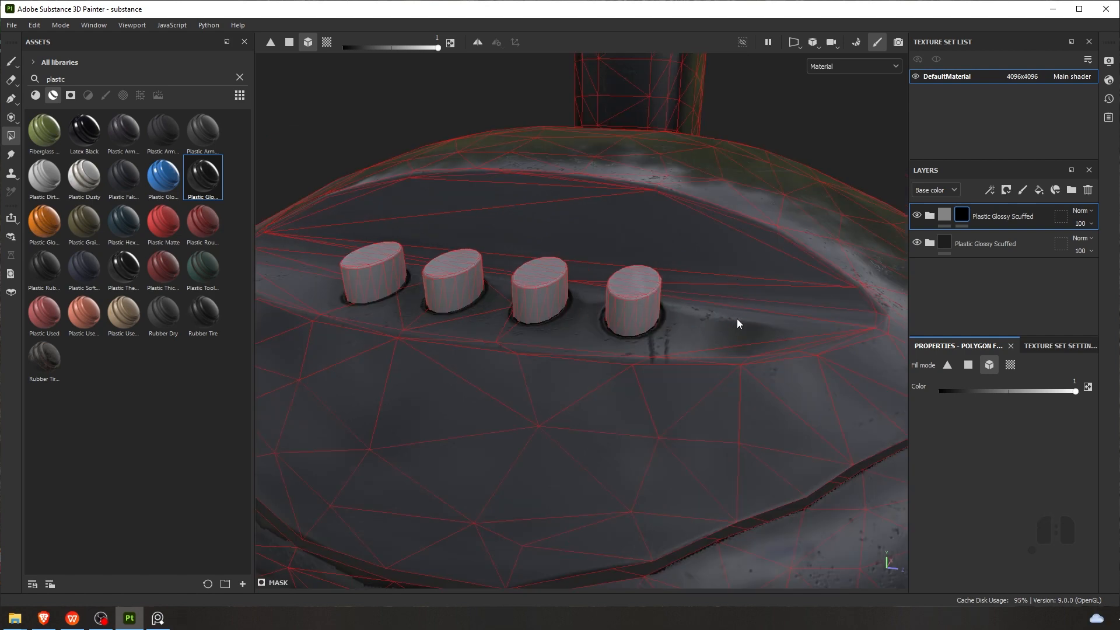
scroll(737, 319, down, 5)
click(743, 358)
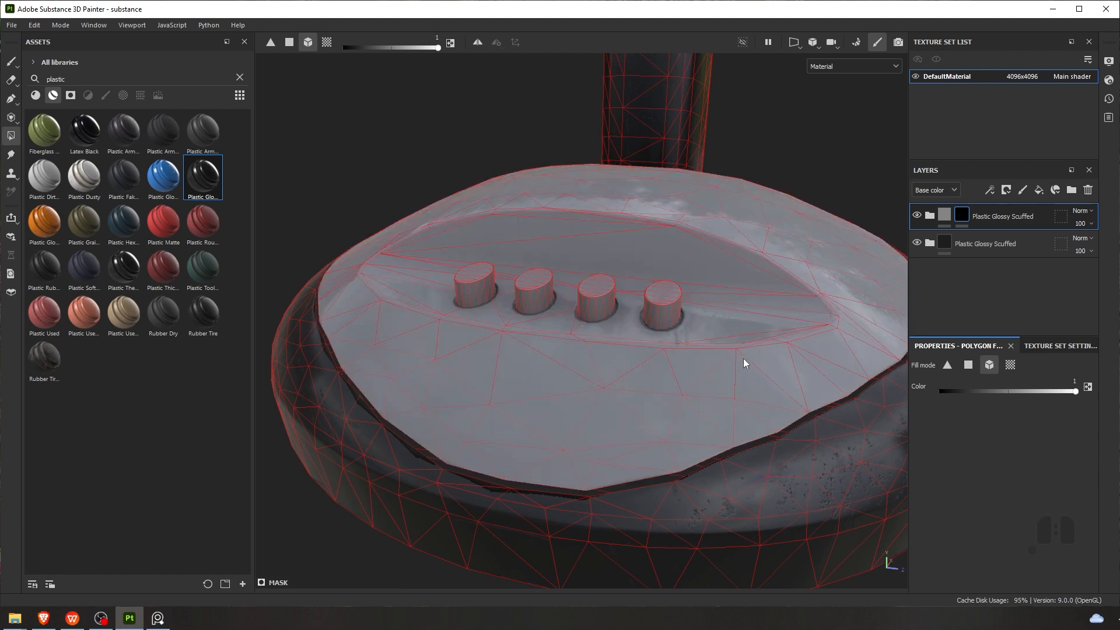
scroll(746, 368, down, 3)
key(ctrl+z)
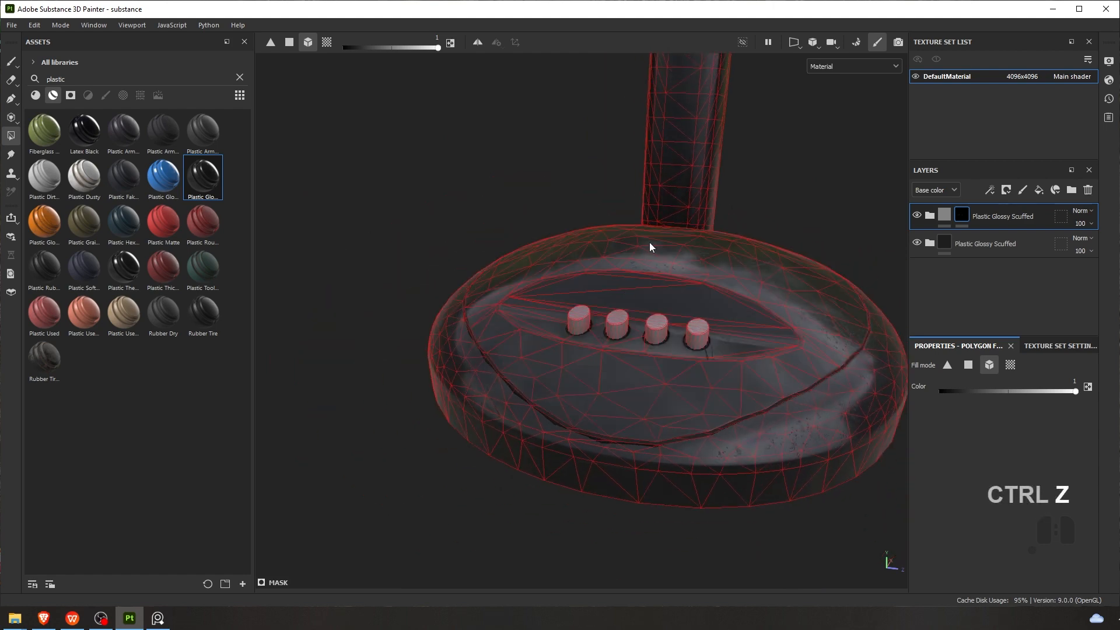
Switch back to the Paint tool and view the whole fan with its masked buttons from the side
mouse_move(651, 247)
alt+mouse_down()
mouse_move(565, 213)
mouse_move(465, 250)
mouse_move(427, 197)
mouse_move(695, 106)
mouse_move(420, 170)
alt+mouse_up()
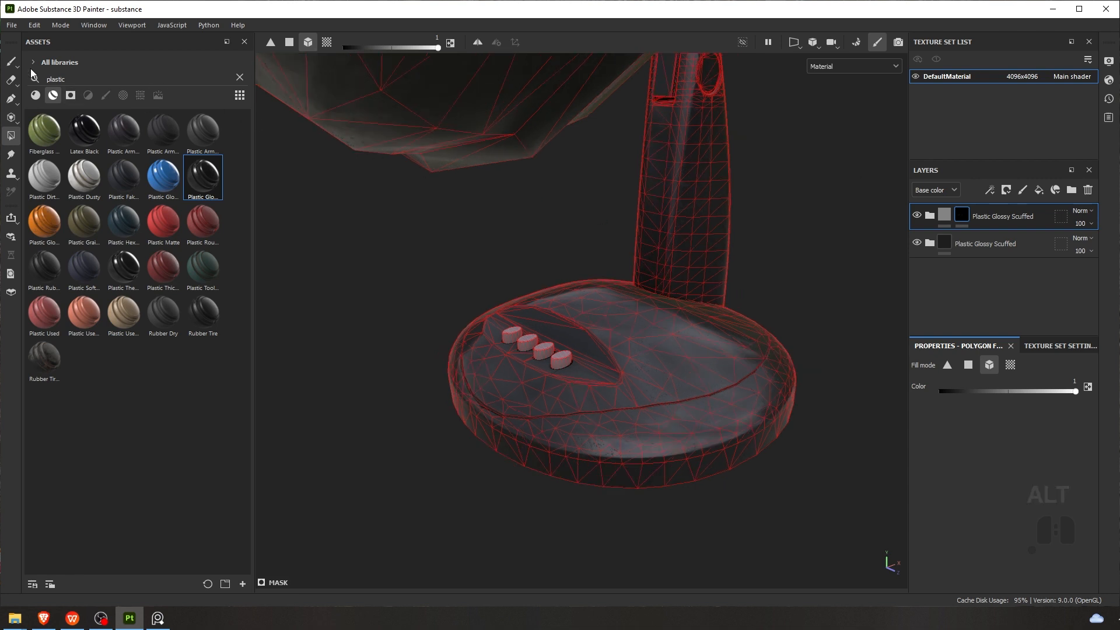
click(10, 61)
scroll(581, 280, down, 2)
alt+drag(564, 192, 567, 226)
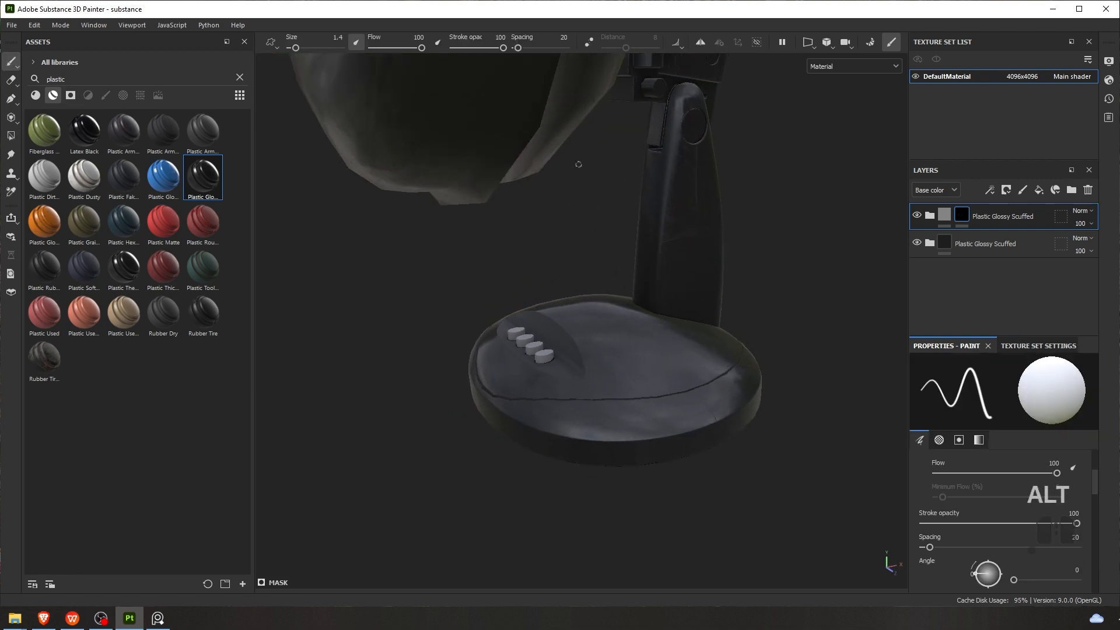
alt+drag(578, 162, 589, 234)
scroll(589, 233, down, 2)
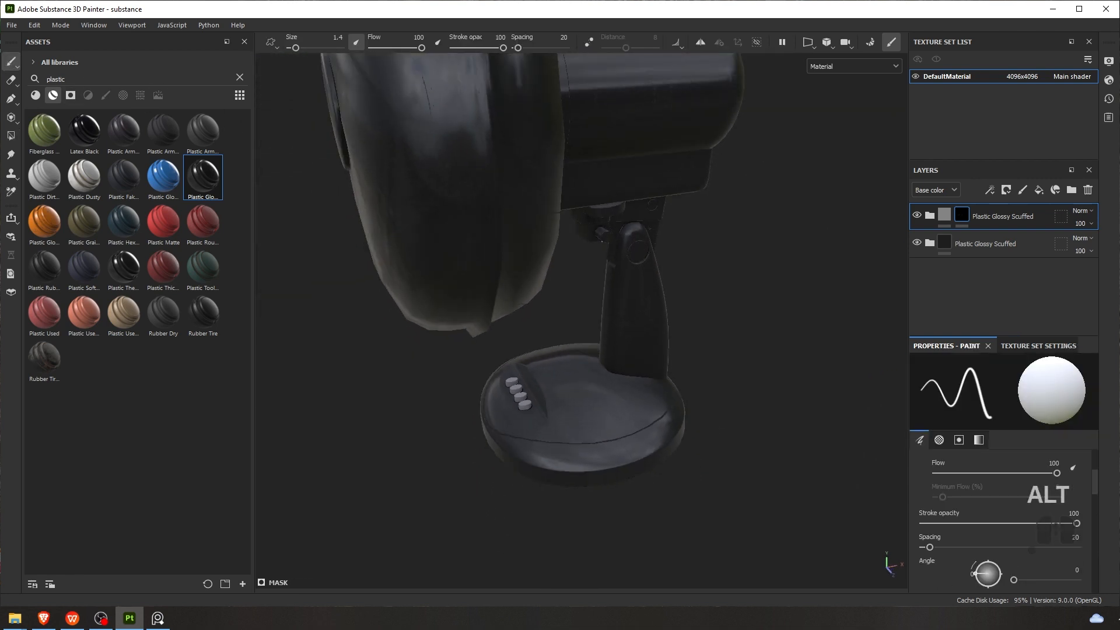
Rename the upper Plastic Glossy Scuffed folder to "Shiny plastic buttons"
double_click(993, 217)
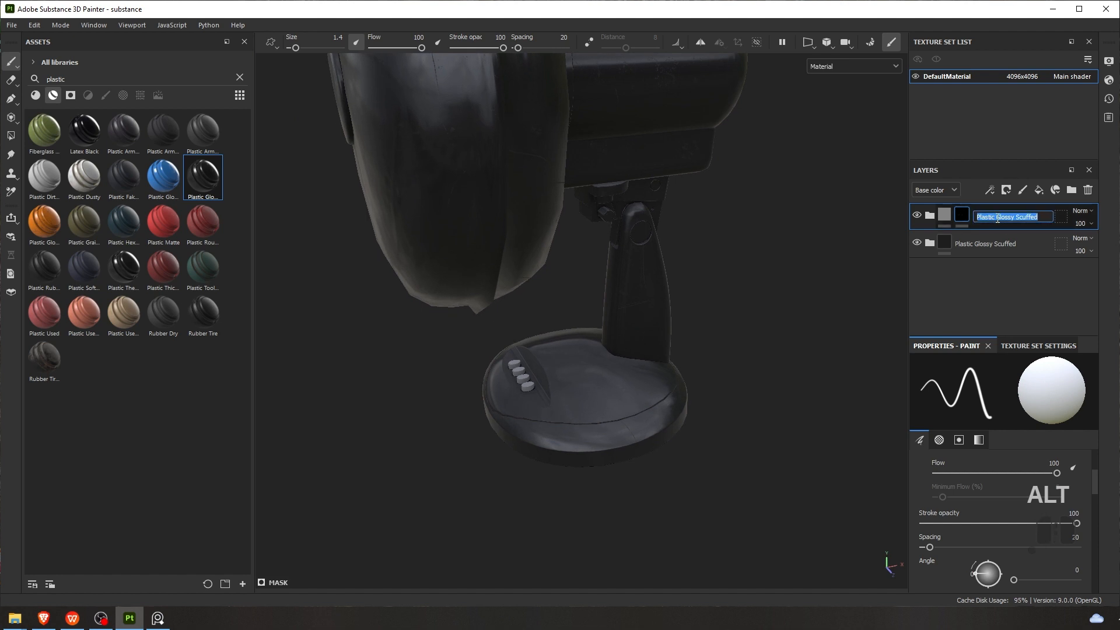
text(Shiny )
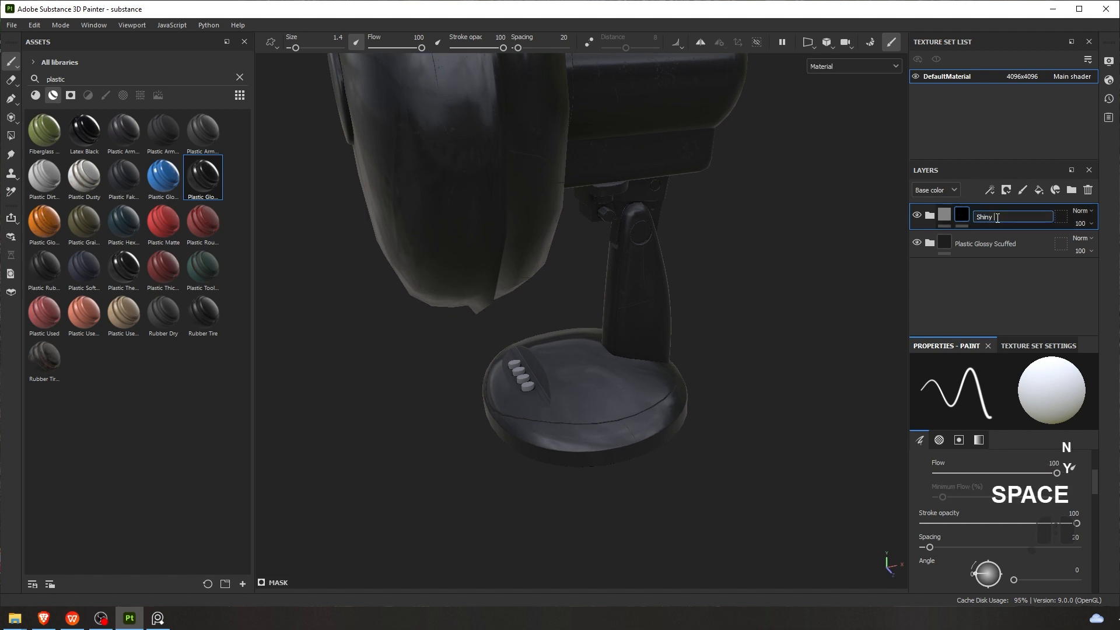
text(plastic bu)
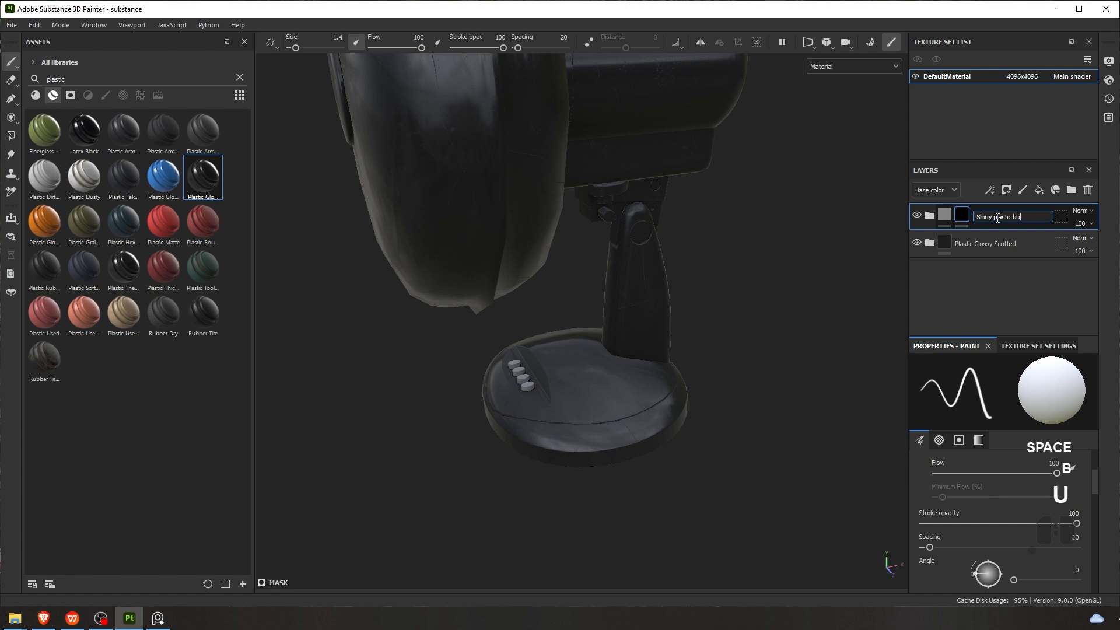
text(ttons)
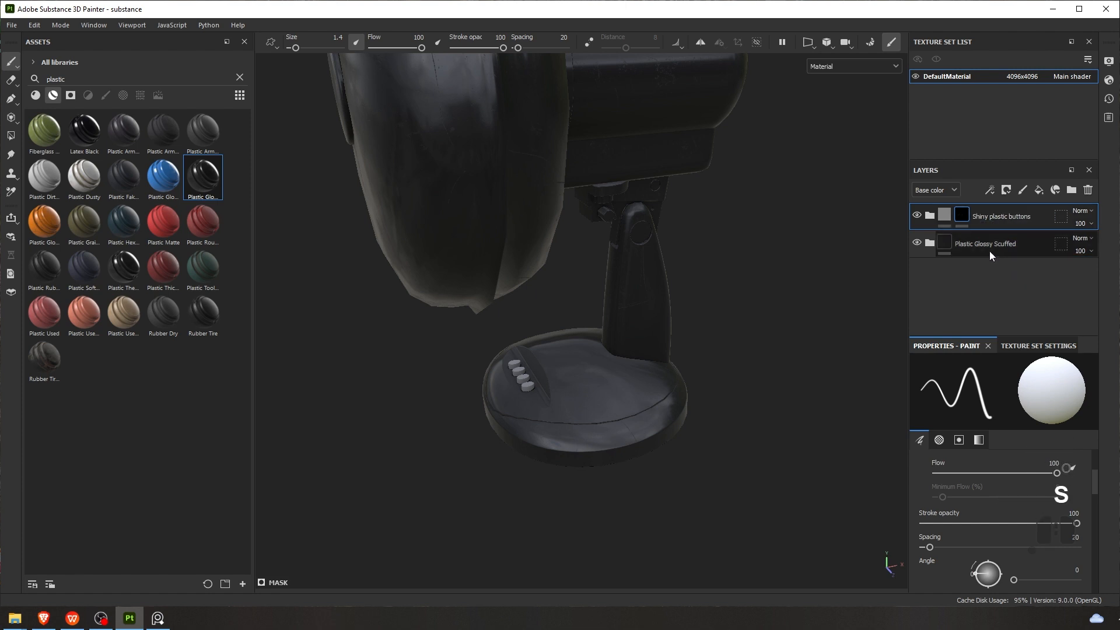
Rename the lower Plastic Glossy Scuffed folder to "Shiny plastic fan"
double_click(978, 245)
text(Shiny plastic )
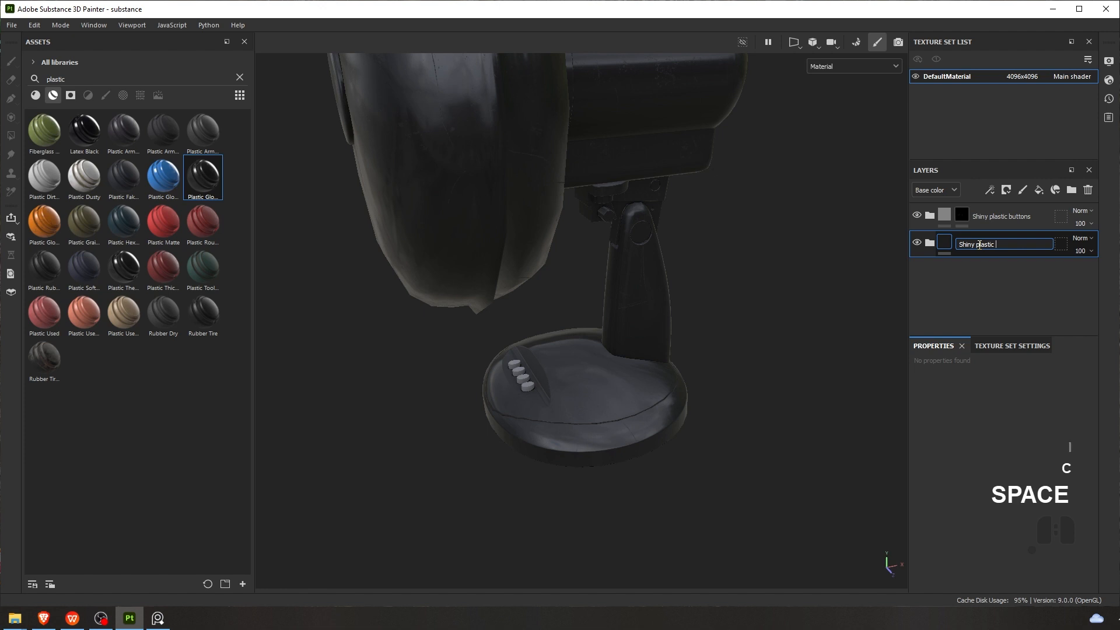
text(fan)
click(1016, 258)
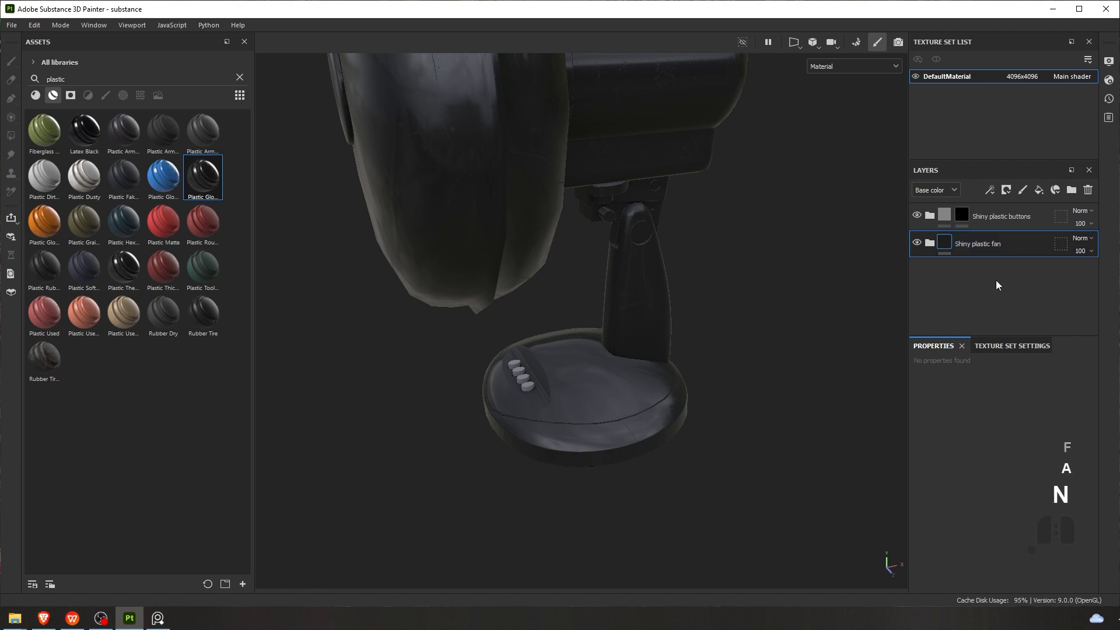
Compare the model's button area on the base with the reference photo and return to the model
key(ctrl+F1)
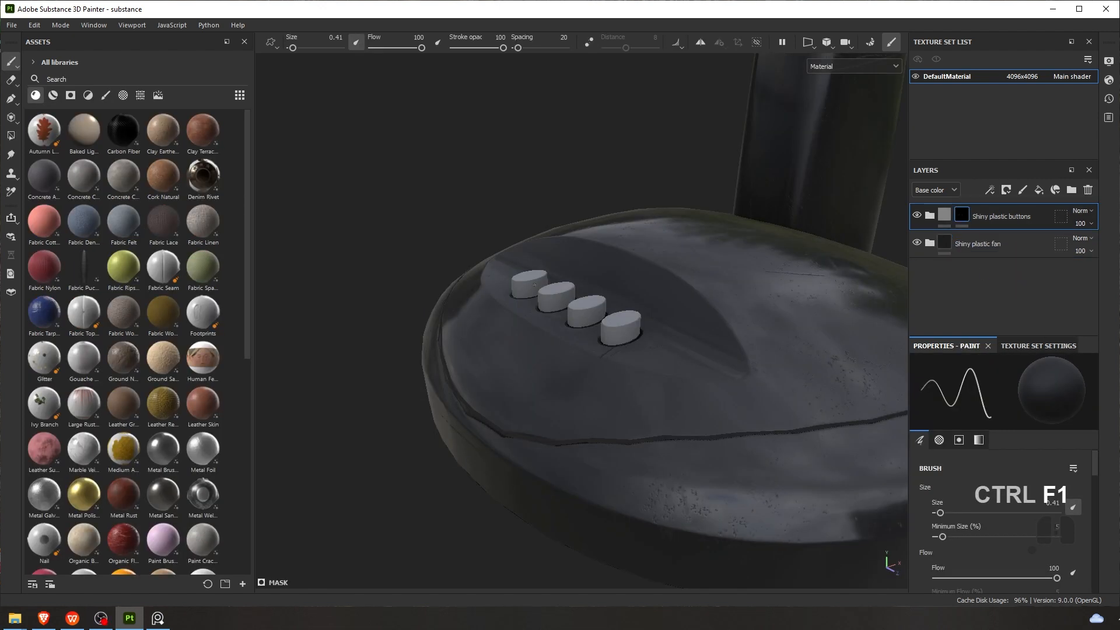
scroll(537, 316, up, 3)
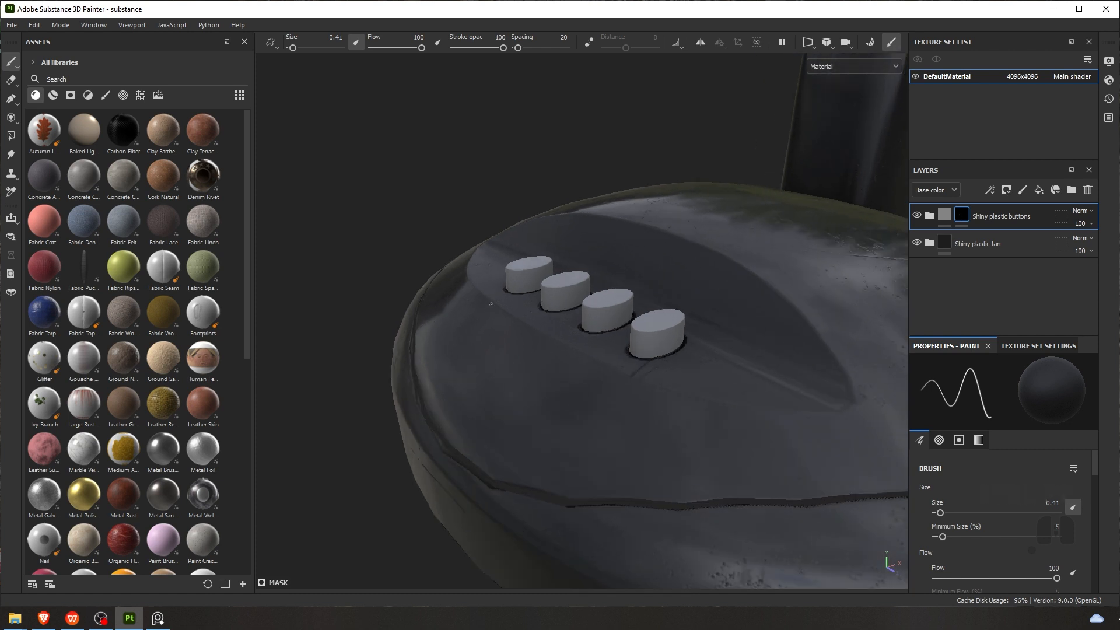
alt+drag(537, 316, 496, 344)
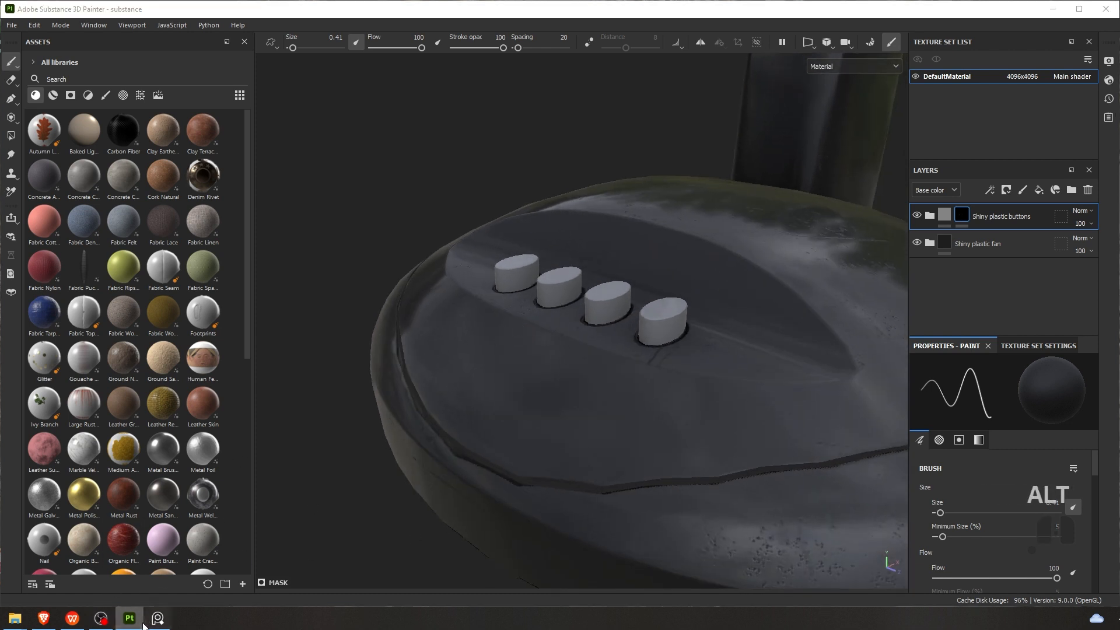
click(134, 620)
click(131, 619)
click(169, 623)
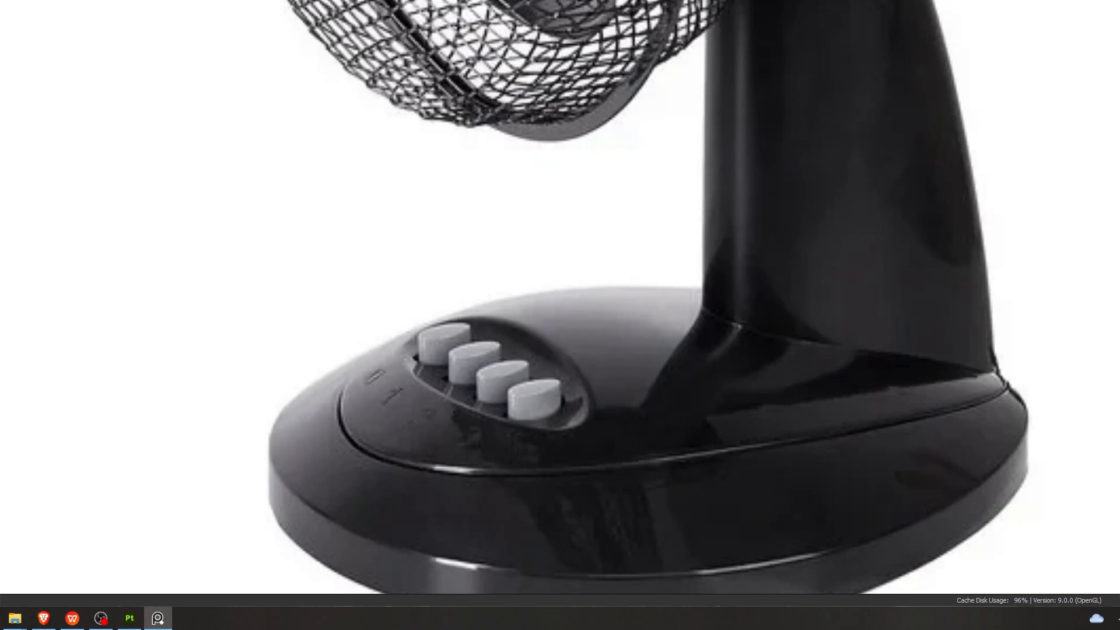
click(129, 619)
alt+drag(613, 274, 642, 281)
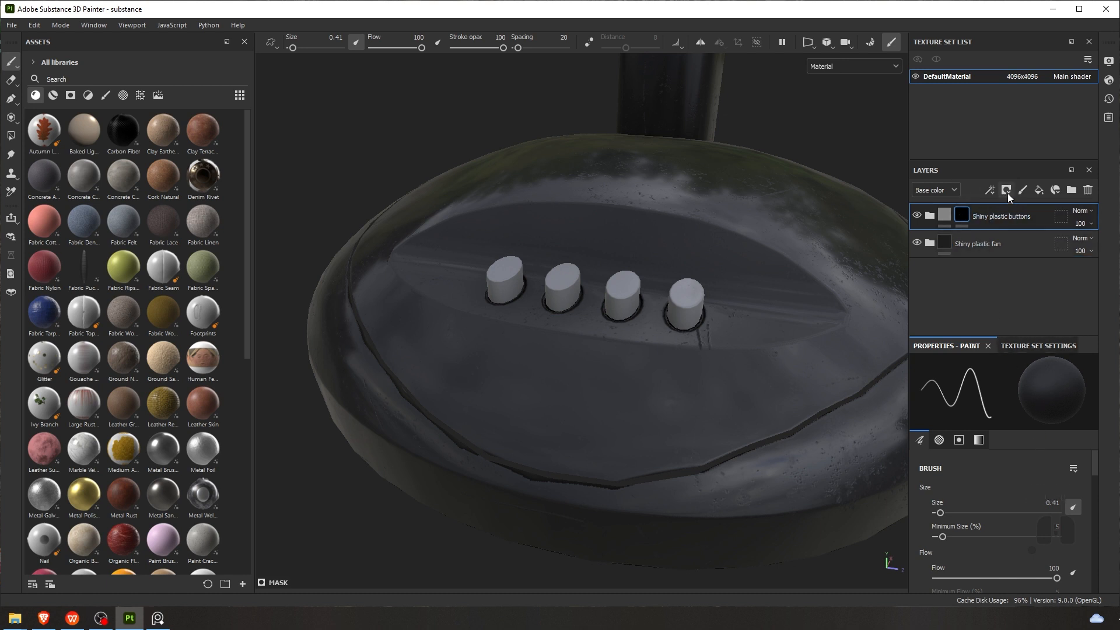
Add a fill layer above the folders and copy the base color hex code of the Plastic layer in Shiny plastic fan
click(1041, 191)
click(932, 270)
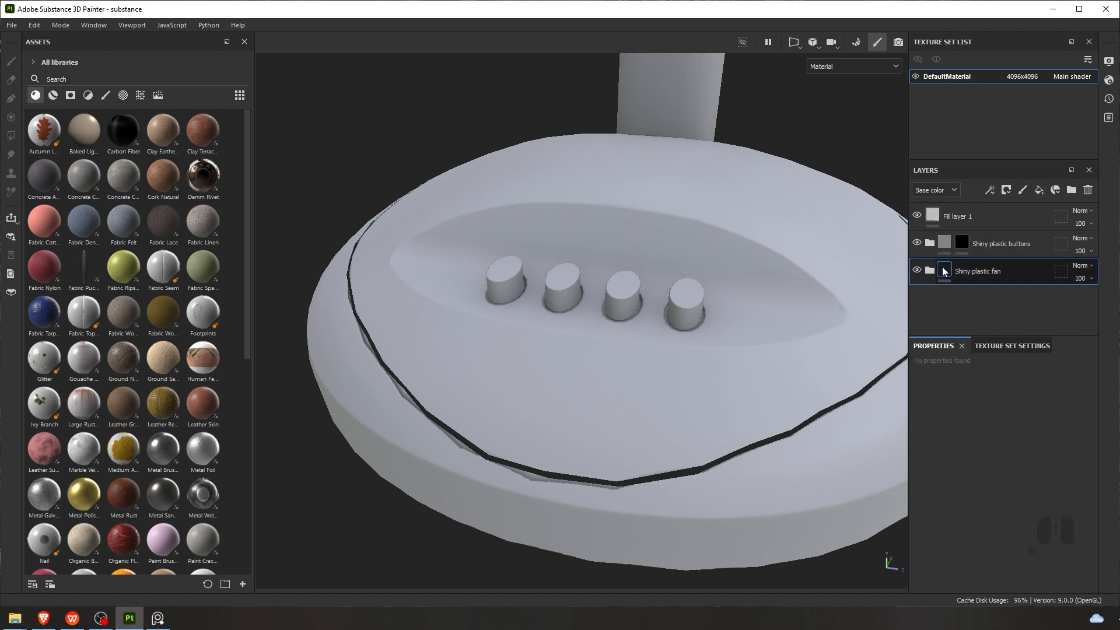
scroll(980, 300, down, 3)
click(947, 313)
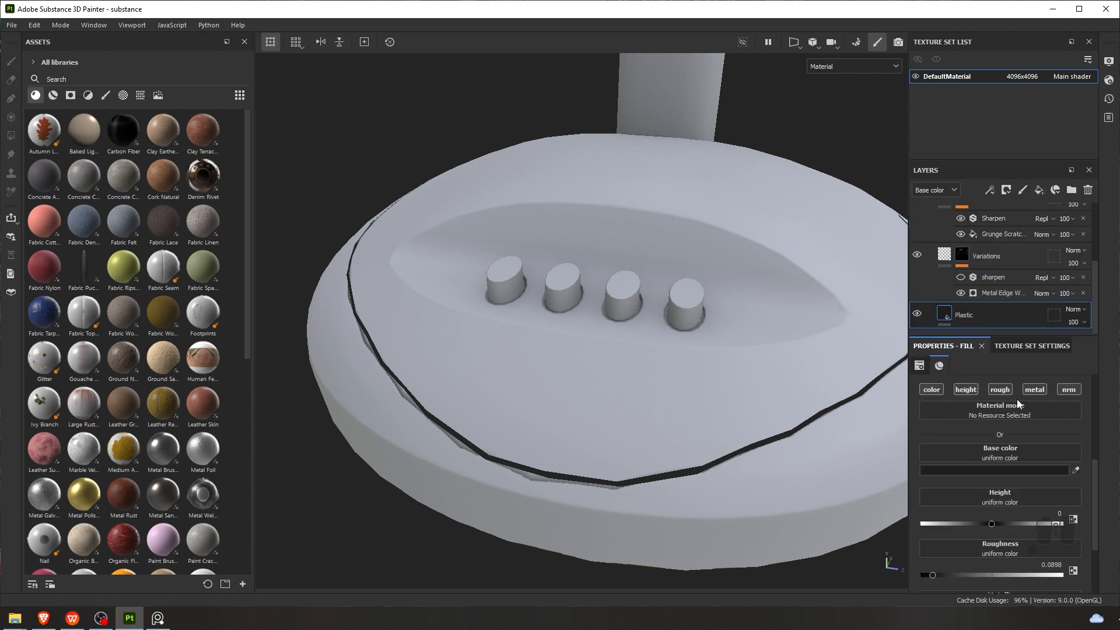
click(1003, 470)
double_click(985, 386)
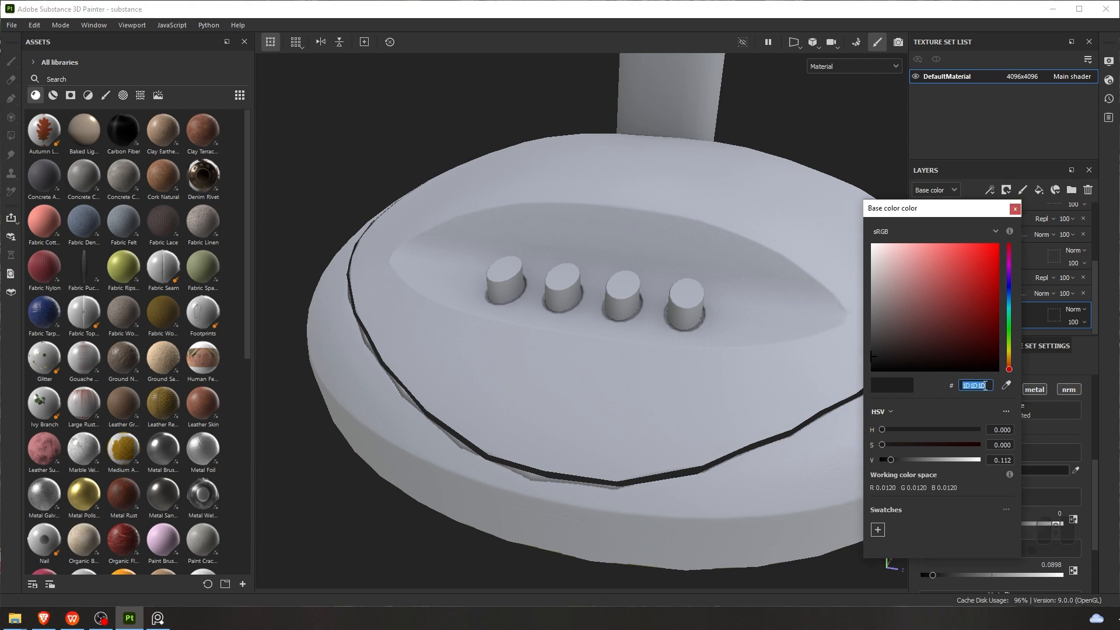
key(ctrl+c)
click(1014, 218)
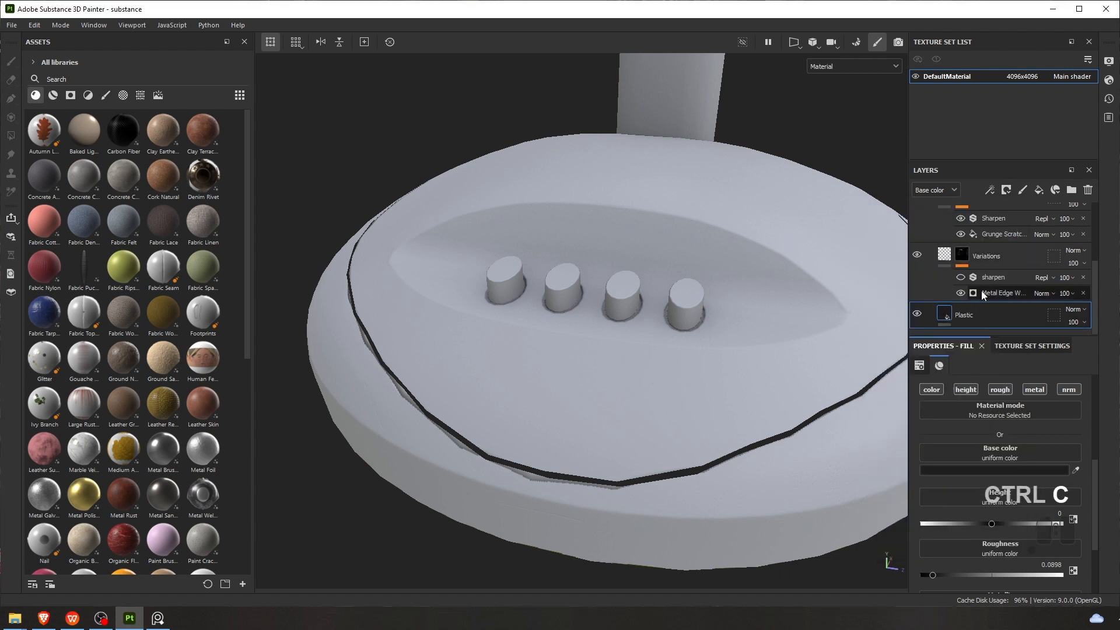
Collapse the Shiny plastic fan folder and delete Fill layer 1
scroll(981, 291, up, 3)
scroll(956, 298, down, 2)
scroll(957, 296, down, 1)
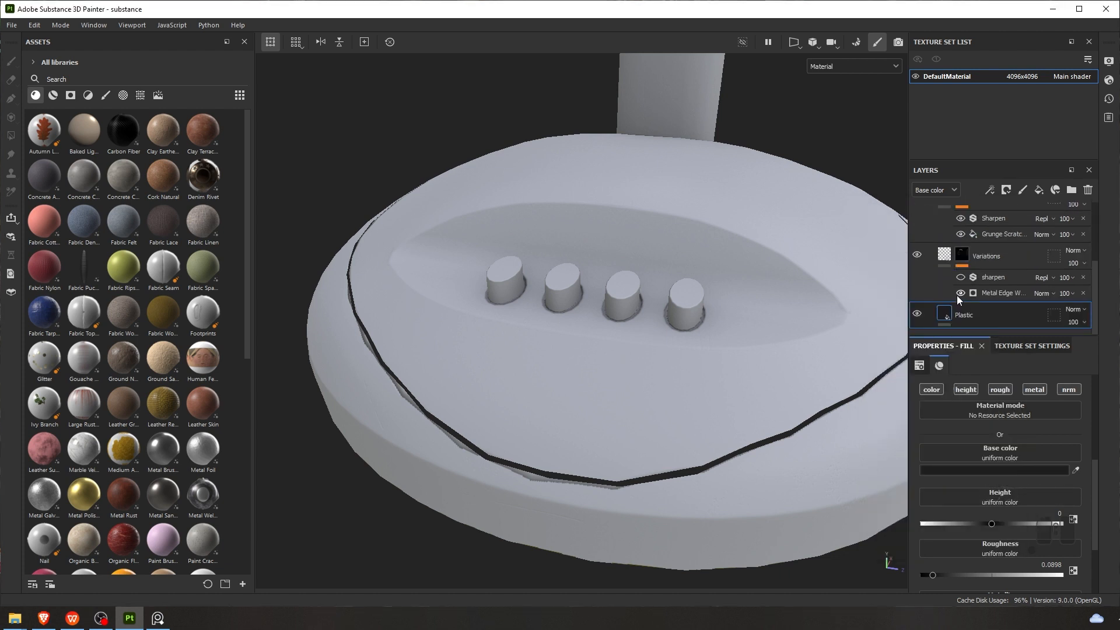
scroll(956, 295, up, 3)
click(927, 272)
click(954, 218)
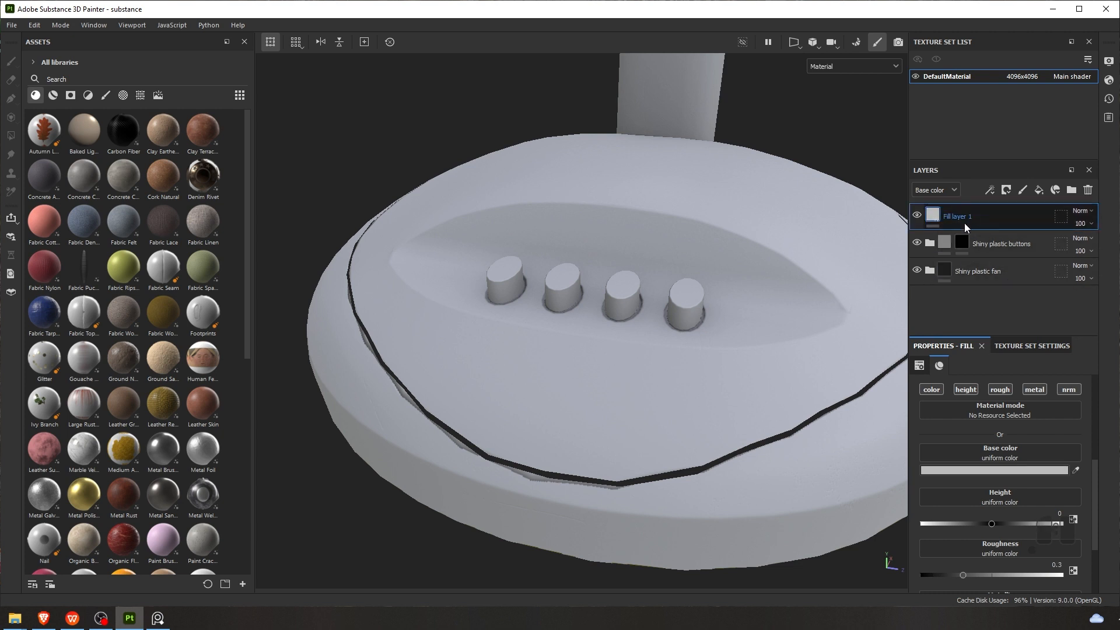
key(Delete)
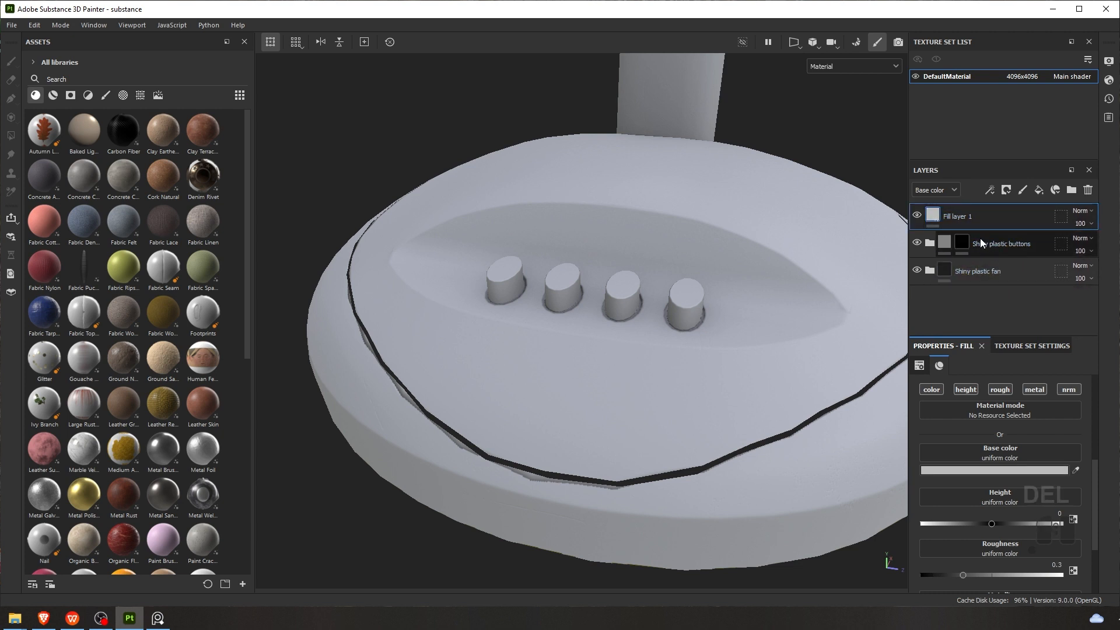
Copy the Plastic layer from the Shiny plastic fan folder and paste it above the Shiny plastic buttons folder
click(978, 247)
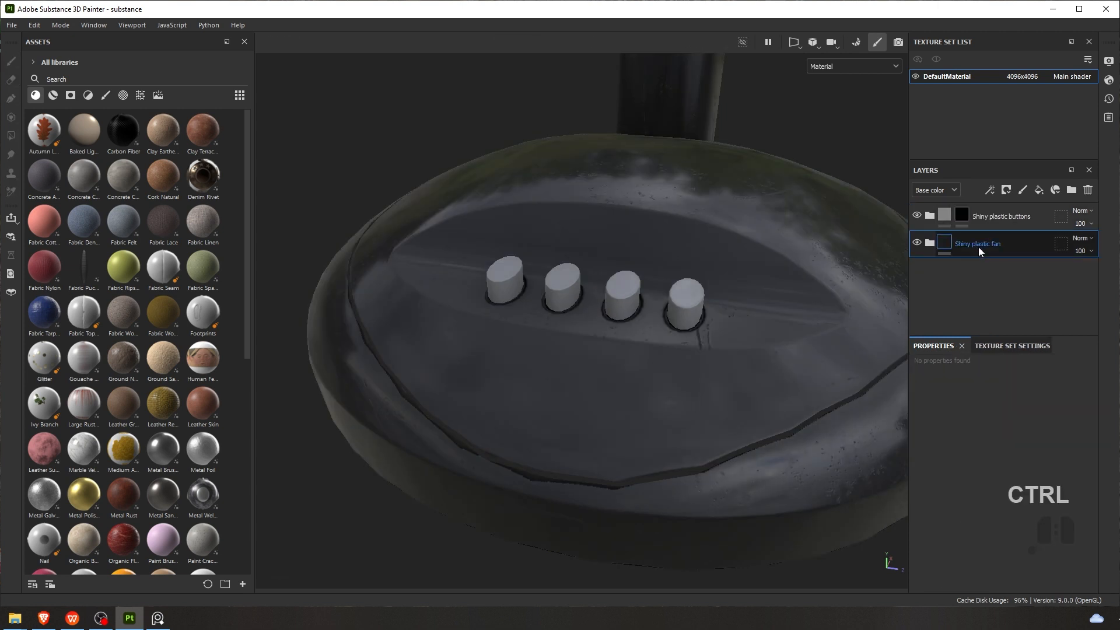
ctrl+click(929, 244)
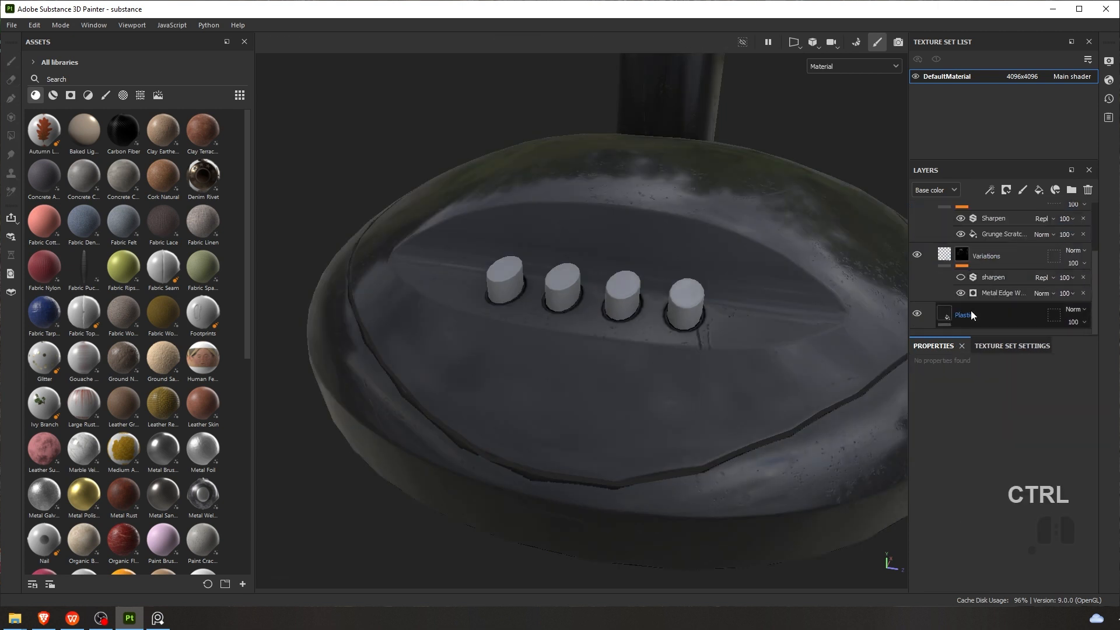
click(992, 263)
key(ctrl+c)
scroll(995, 262, up, 2)
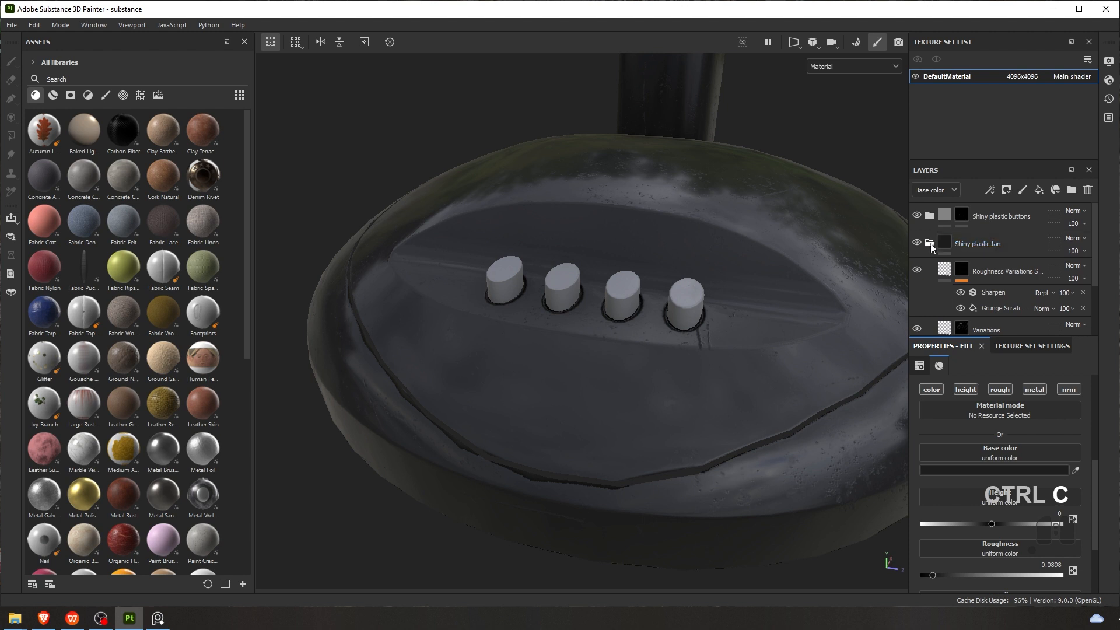
click(930, 243)
click(963, 216)
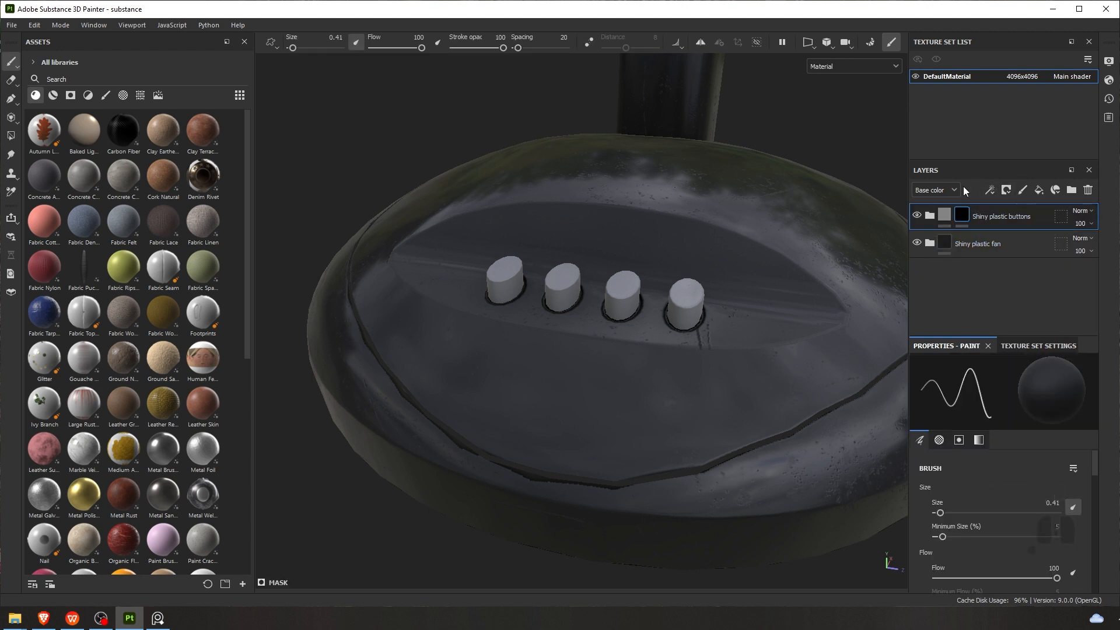
key(ctrl+v)
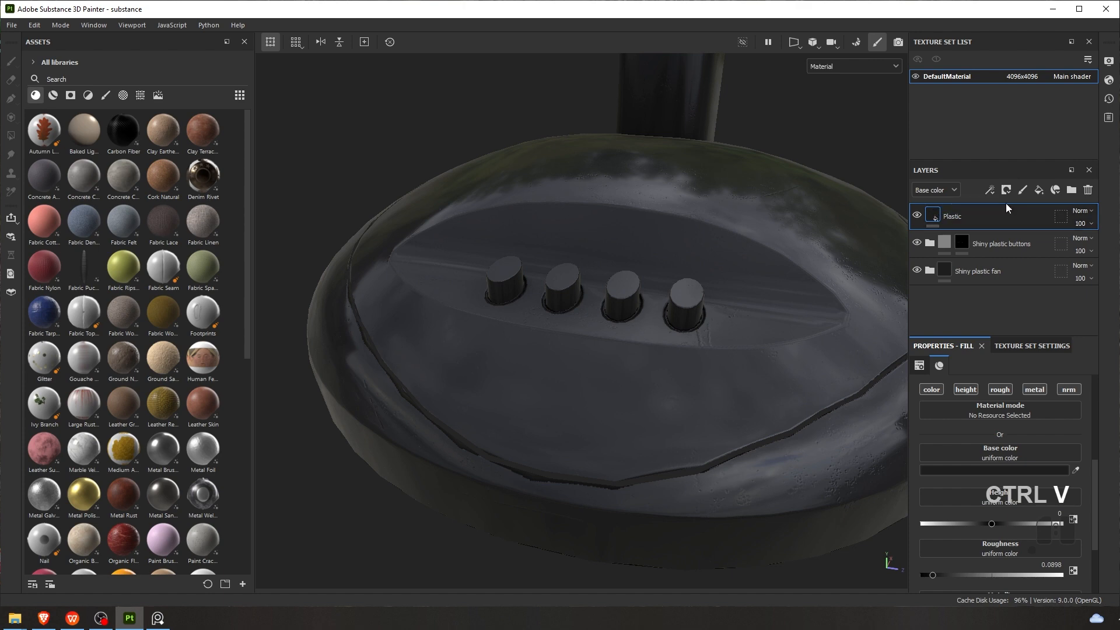
Compare the area in front of the base buttons with the number labels in the reference photo
scroll(671, 298, up, 3)
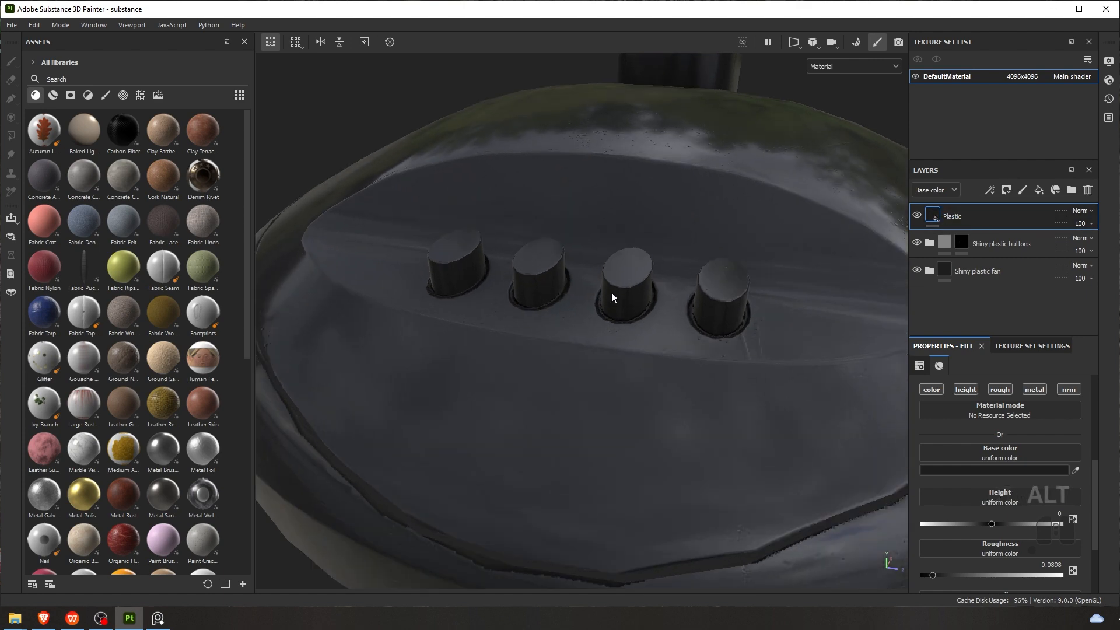
alt+drag(612, 292, 284, 501)
click(157, 619)
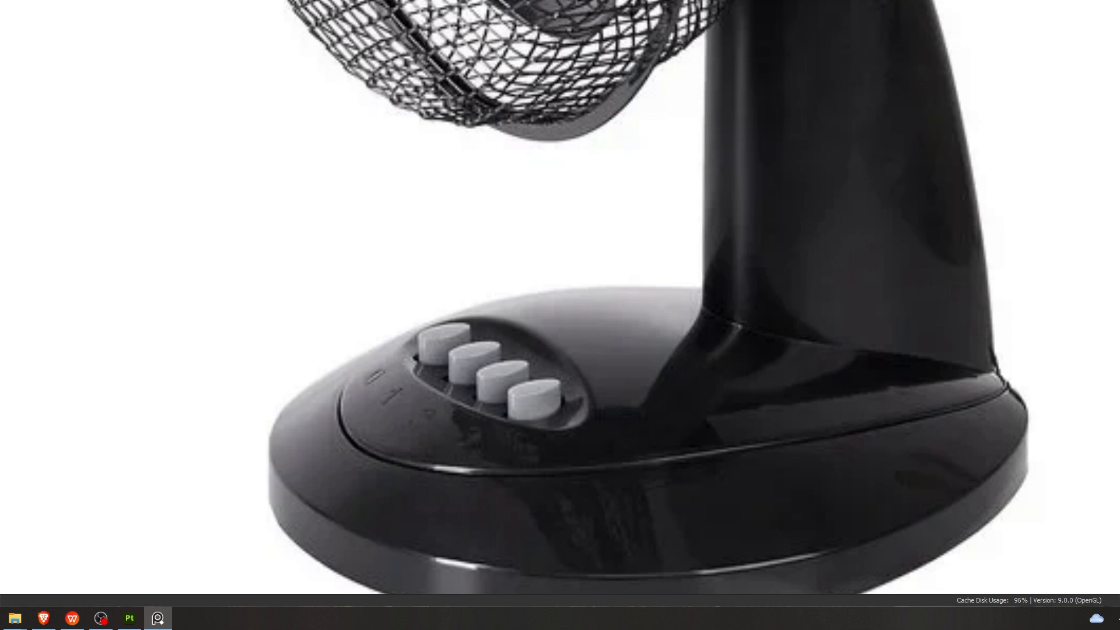
click(170, 616)
scroll(595, 279, up, 1)
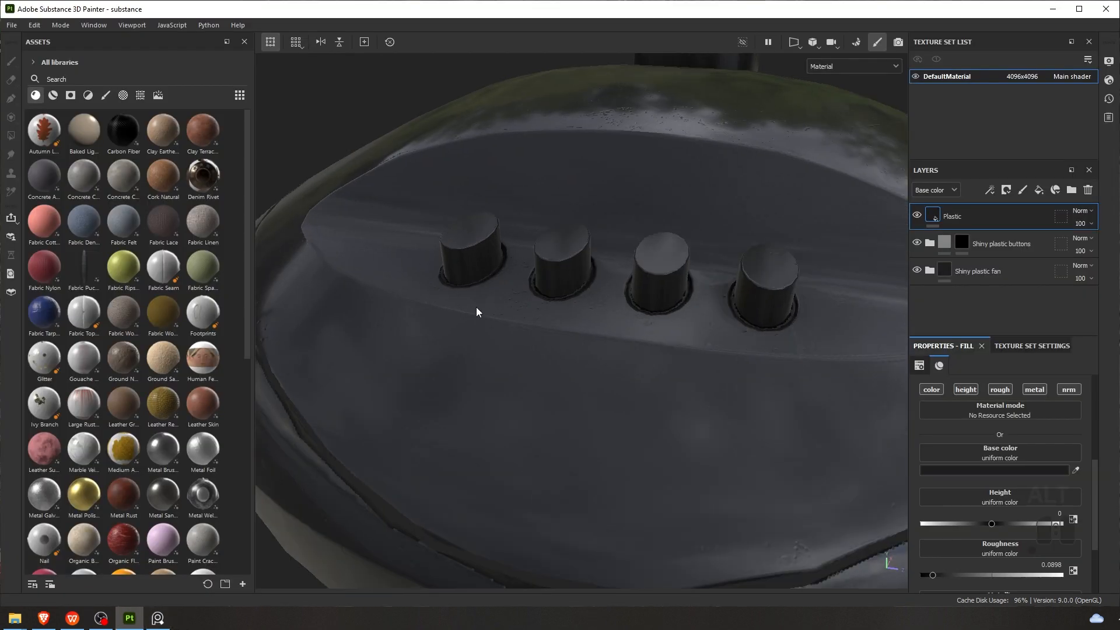
mouse_move(476, 307)
alt+mouse_down()
mouse_move(588, 278)
mouse_move(569, 266)
alt+mouse_up()
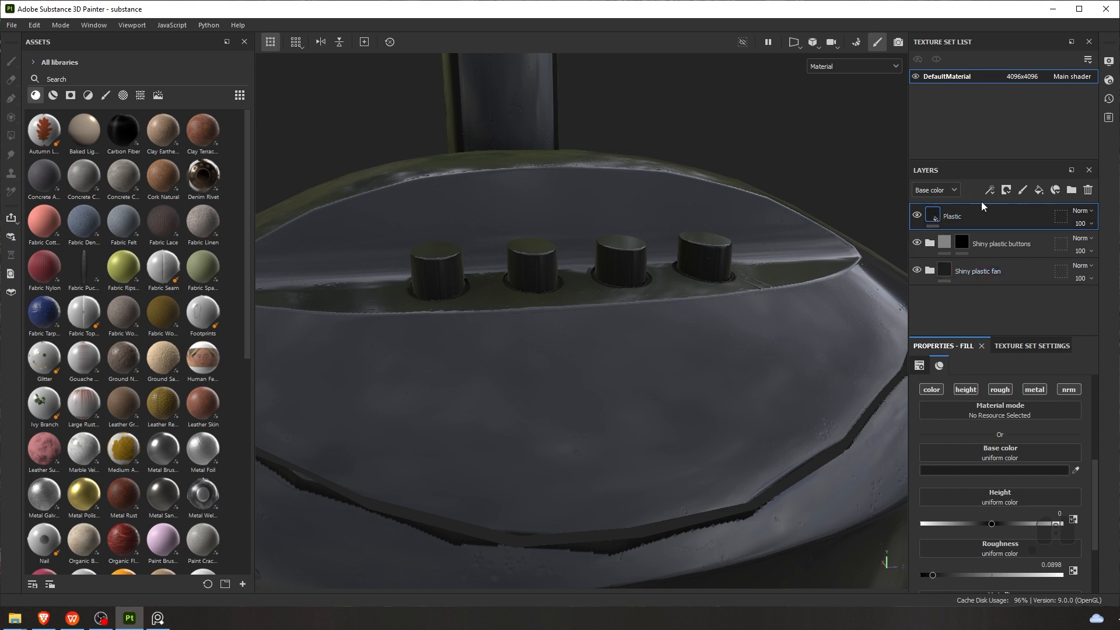
Check the pasted Plastic layer's effect on the buttons by toggling its visibility, leaving it visible and selected
click(916, 215)
click(917, 215)
click(917, 215)
click(917, 215)
click(917, 215)
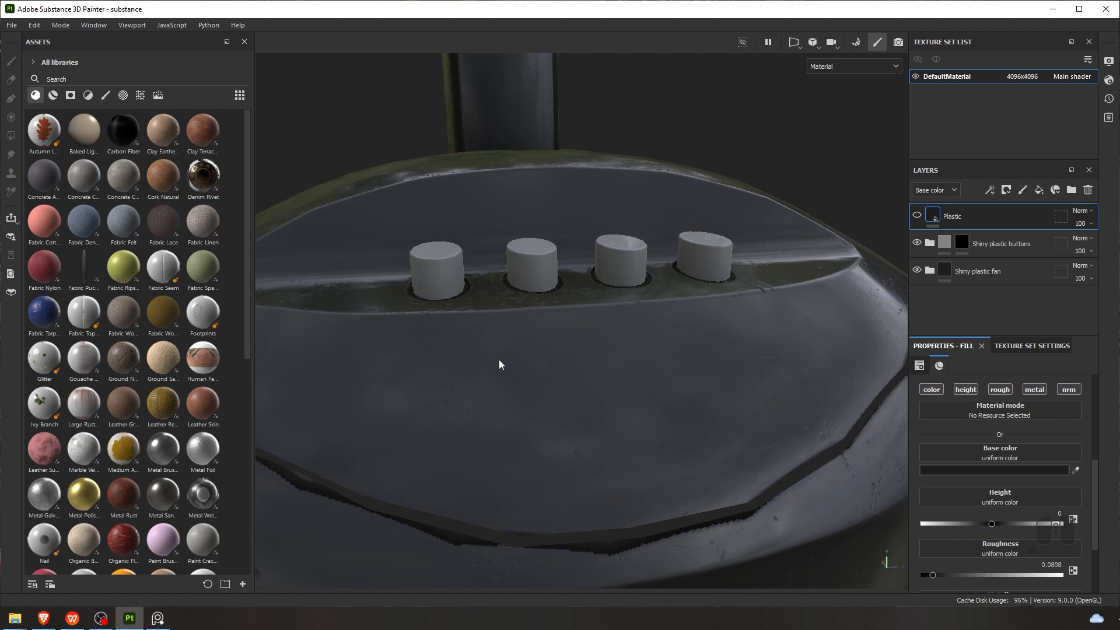
click(931, 214)
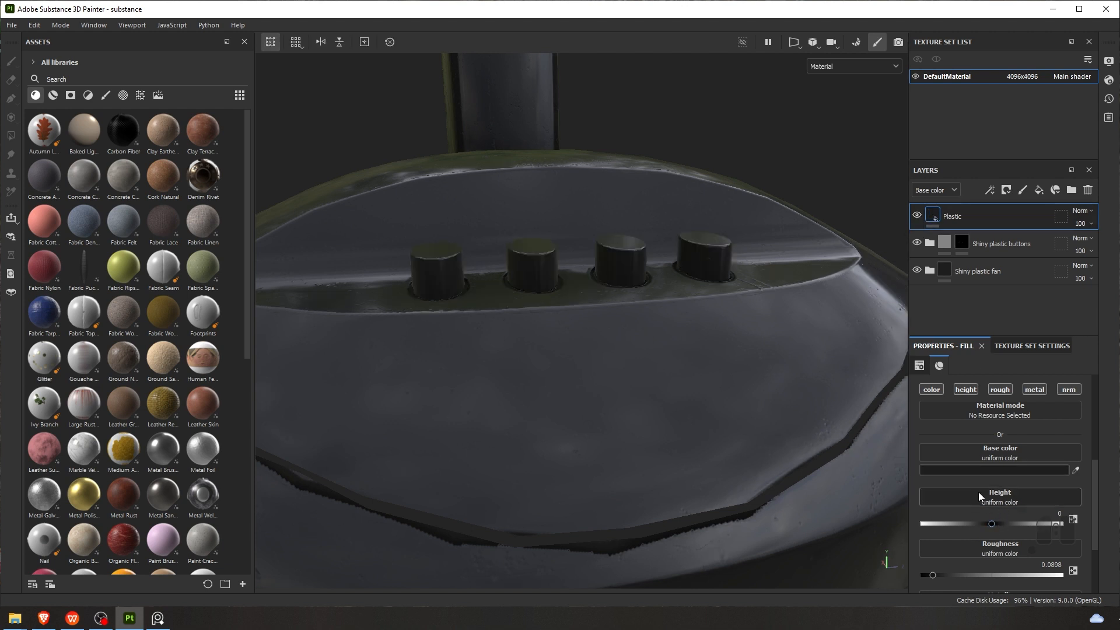
Add a black mask to the pasted Plastic layer
alt+drag(573, 334, 489, 331)
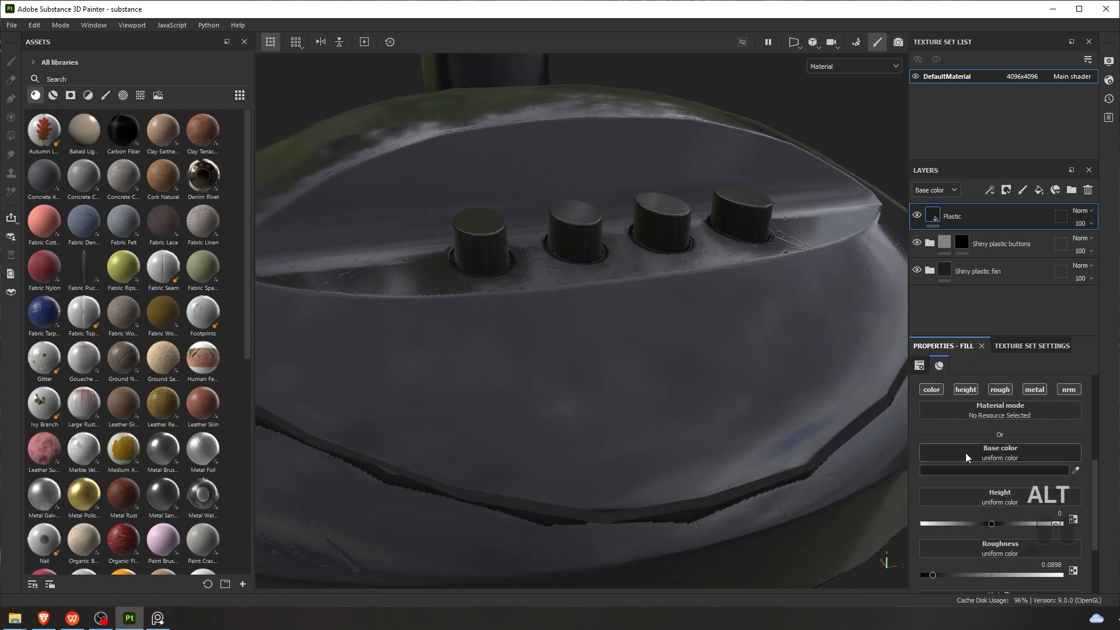
alt+drag(729, 338, 599, 304)
alt+drag(649, 371, 667, 266)
alt+drag(572, 309, 526, 330)
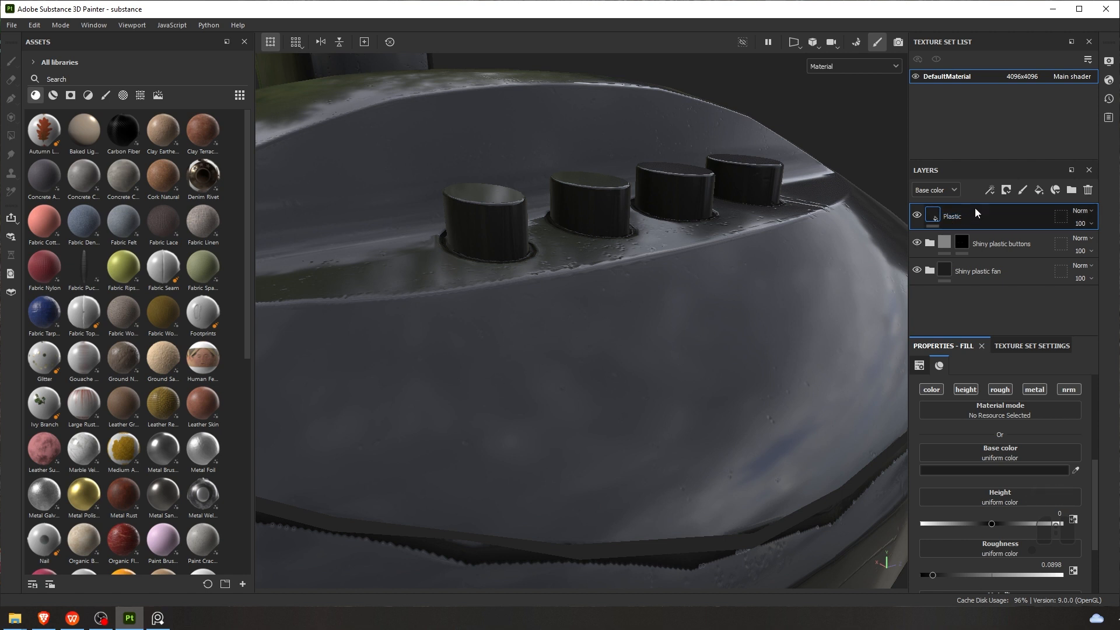
click(1007, 191)
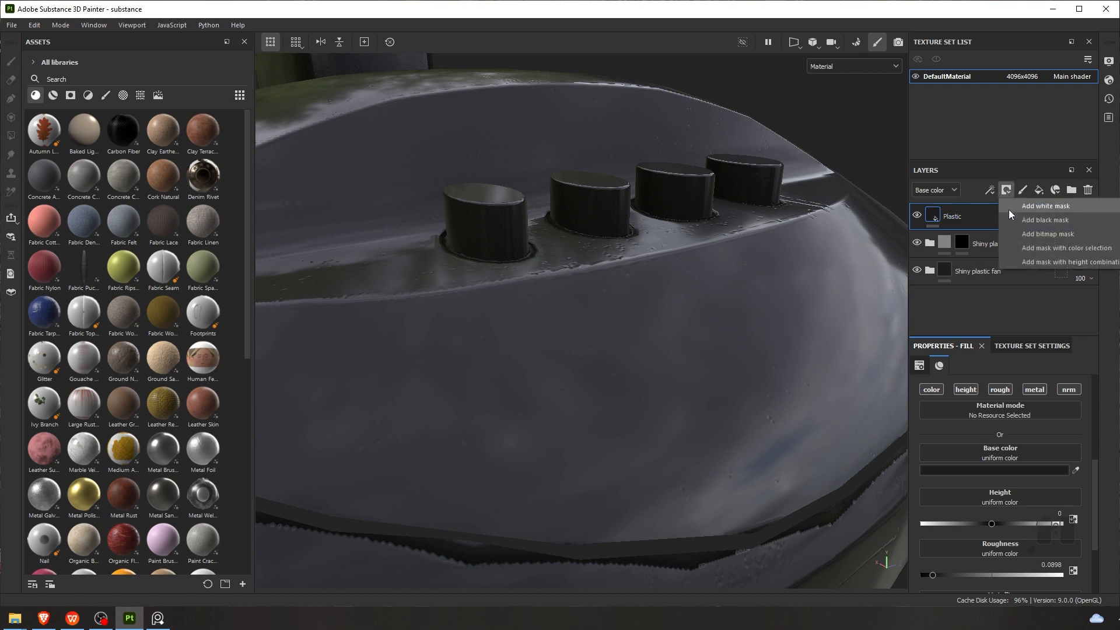
click(1044, 221)
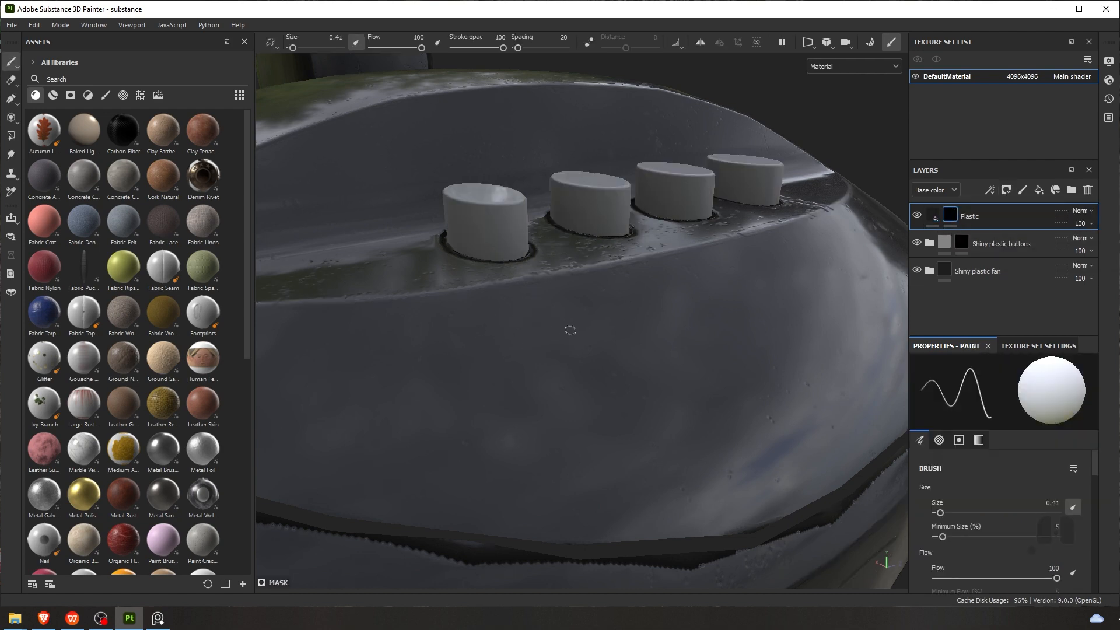
alt+drag(570, 327, 588, 289)
scroll(991, 508, down, 10)
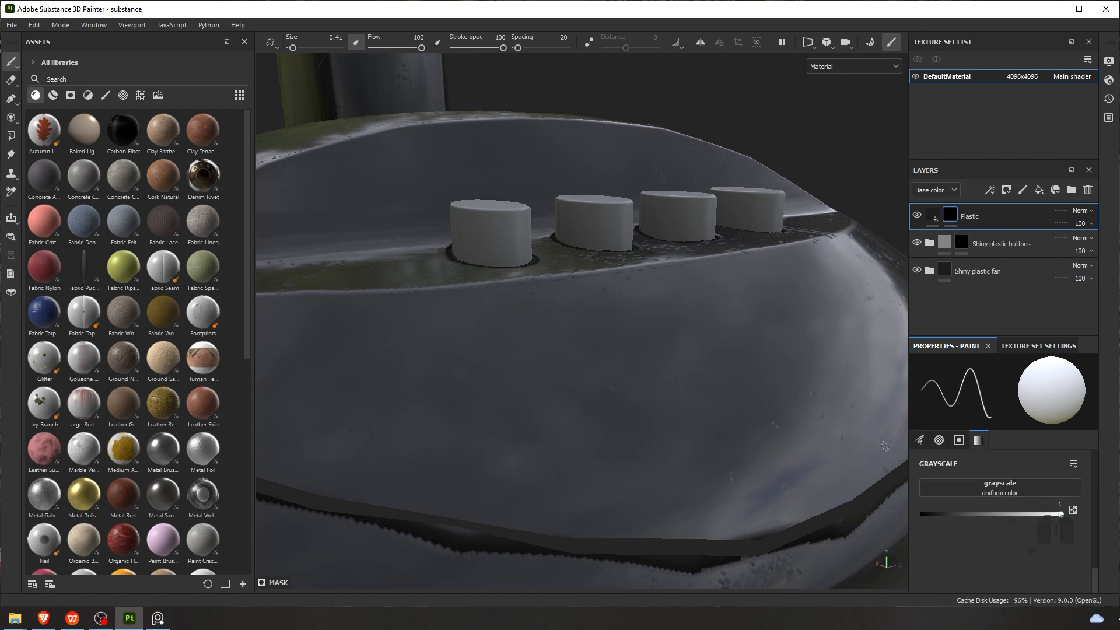
mouse_move(884, 446)
alt+mouse_down()
mouse_move(545, 275)
mouse_move(535, 330)
mouse_move(515, 299)
mouse_move(525, 330)
mouse_move(518, 307)
mouse_move(538, 325)
alt+mouse_up()
key(ctrl+z)
key(ctrl+z)
key(ctrl+z)
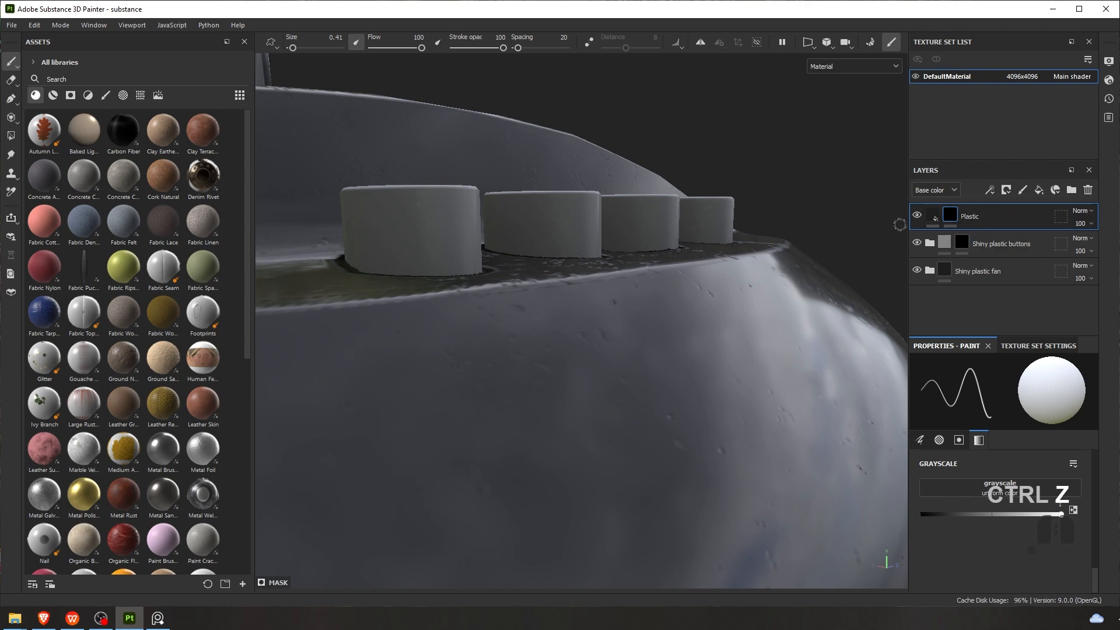
alt+drag(620, 354, 567, 350)
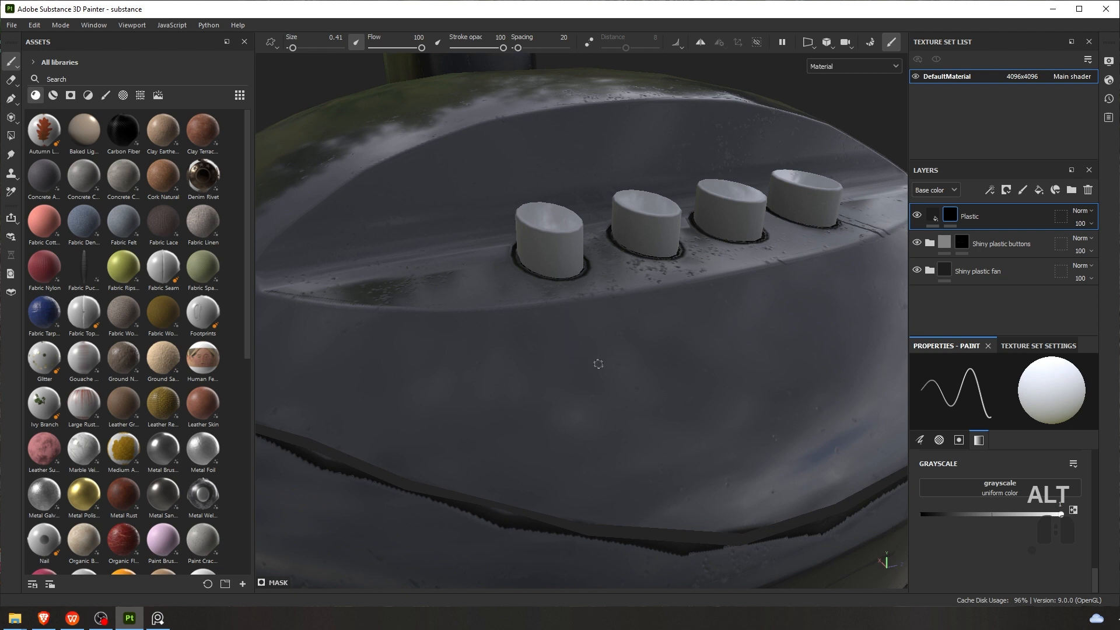
Set the base color of the top Plastic layer to pure red
click(933, 215)
scroll(981, 485, down, 3)
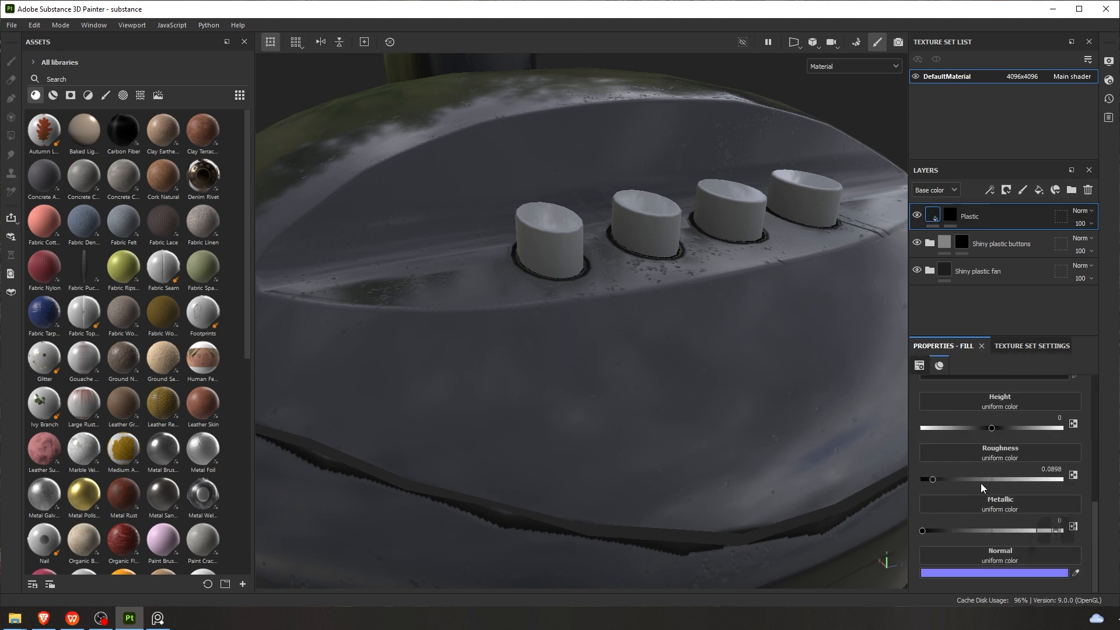
scroll(993, 498, up, 6)
scroll(993, 502, down, 4)
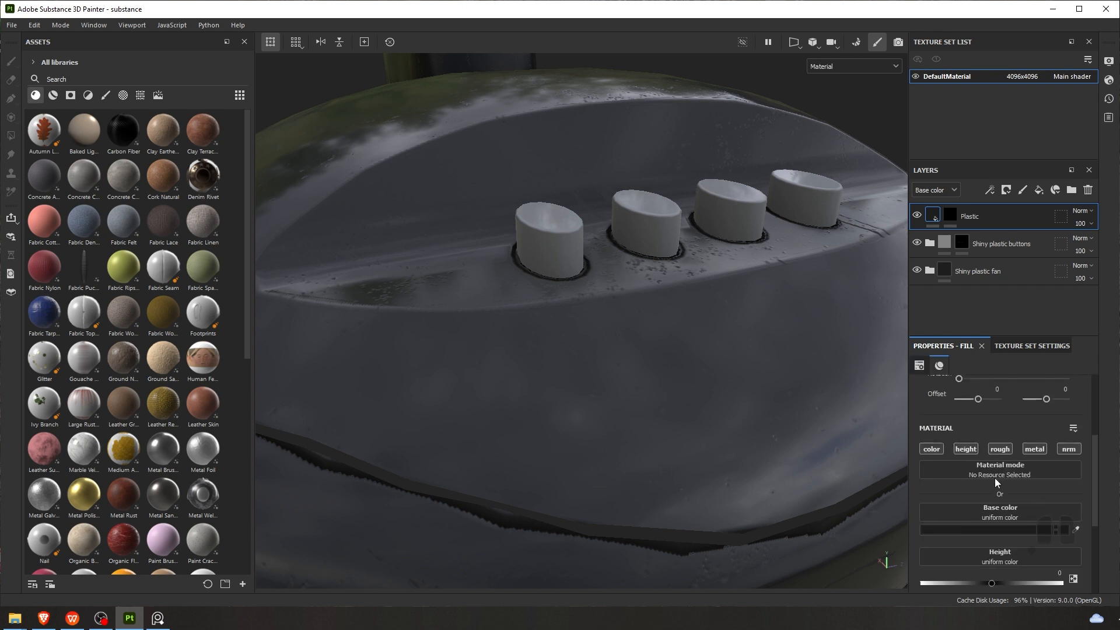
click(982, 458)
click(993, 246)
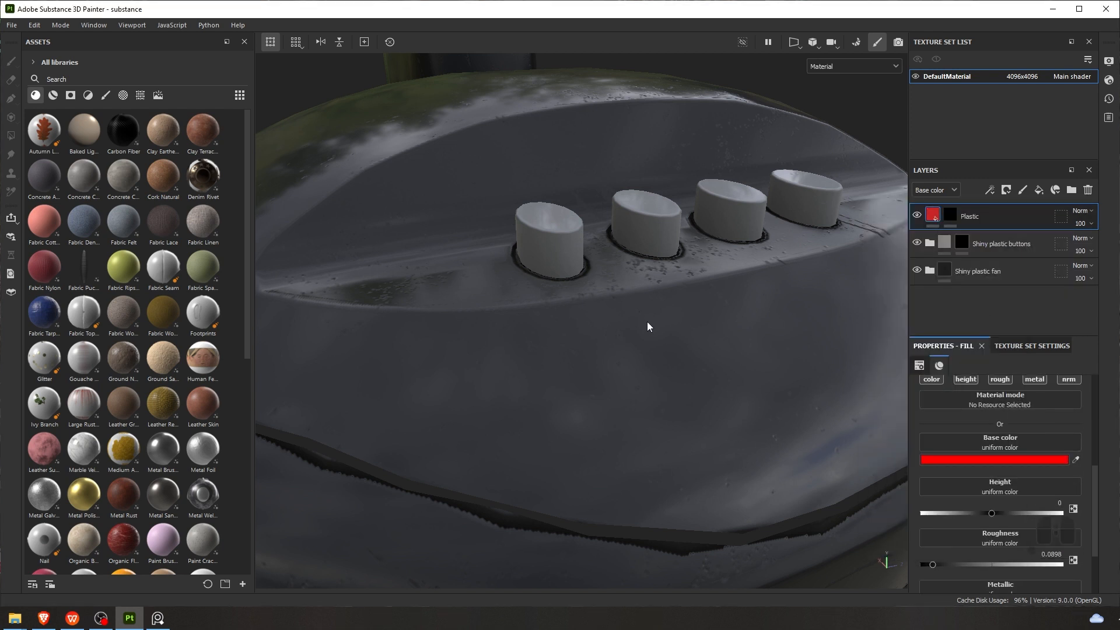
Try hand-painting the digits 0, 1, 2 and 3 in the Plastic layer's mask, one below each button
click(949, 215)
mouse_move(634, 335)
alt+mouse_down()
mouse_move(568, 343)
mouse_move(569, 312)
mouse_move(560, 348)
mouse_move(593, 321)
mouse_move(569, 299)
mouse_move(710, 323)
mouse_move(742, 315)
mouse_move(741, 292)
mouse_move(737, 353)
alt+mouse_up()
key(ctrl+z)
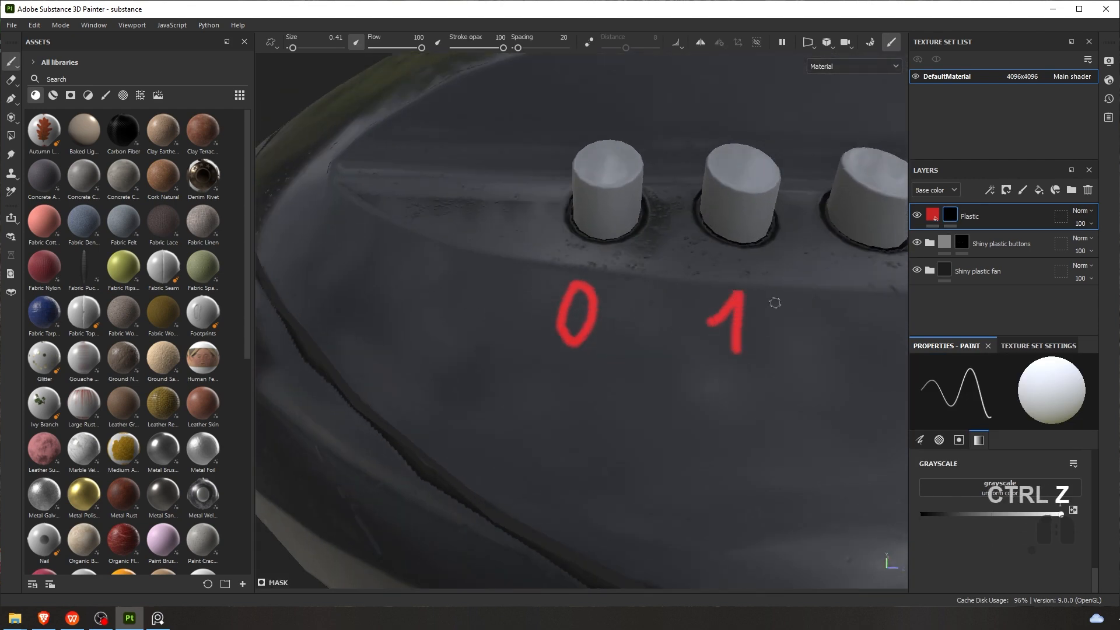
scroll(776, 303, down, 3)
alt+middle_drag(782, 302, 664, 316)
drag(723, 337, 713, 368)
key(ctrl+z)
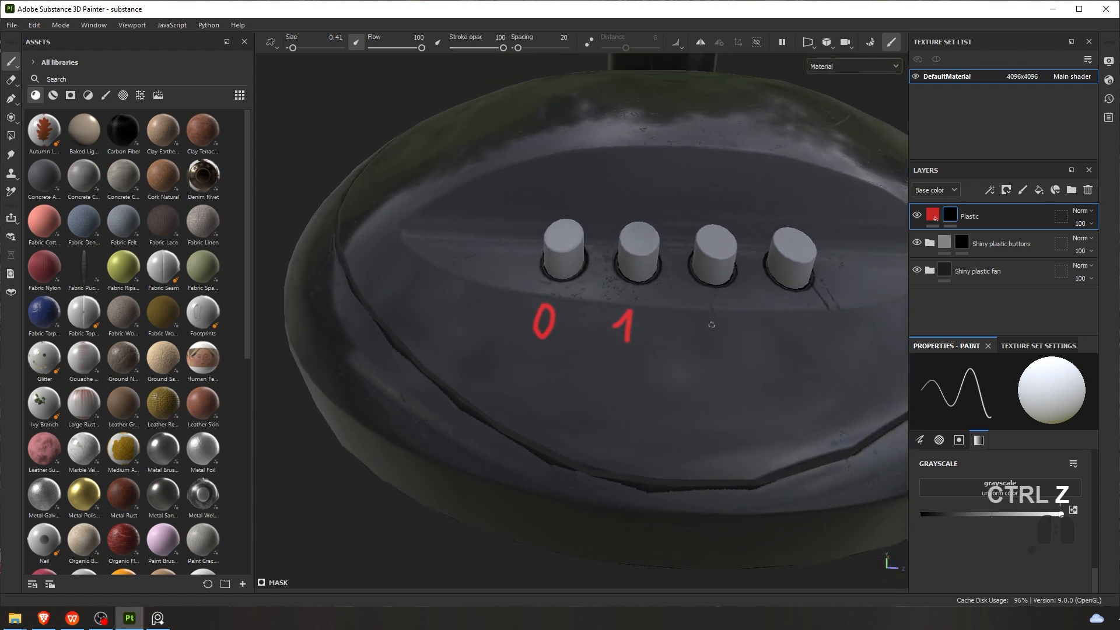
drag(705, 321, 727, 348)
mouse_move(796, 320)
mouse_down()
mouse_move(813, 322)
mouse_move(786, 357)
mouse_up()
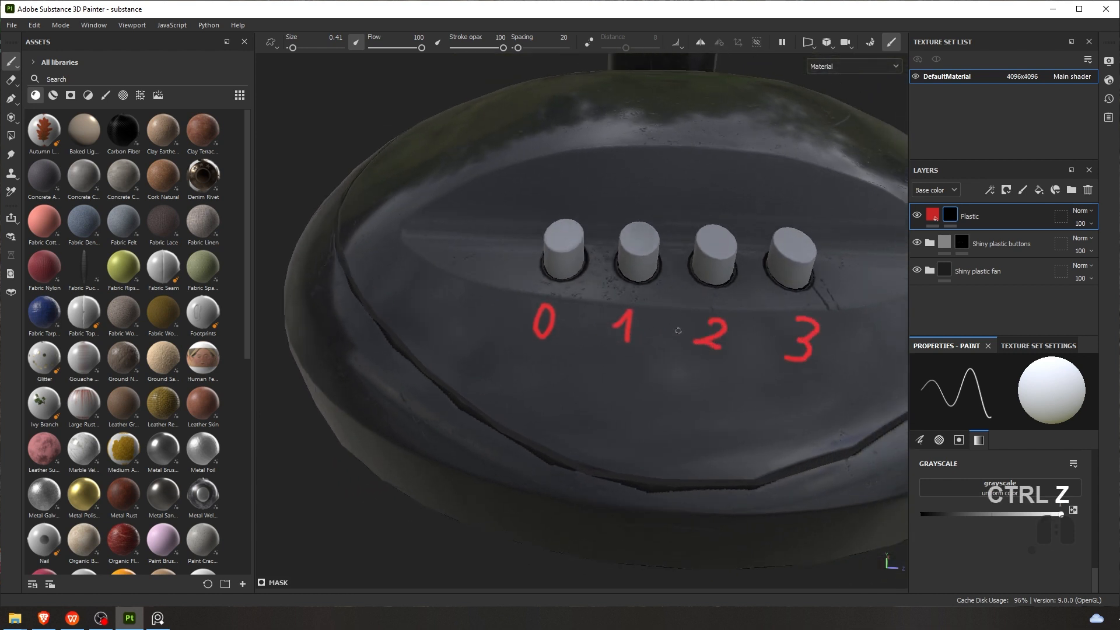
Undo all hand-painted digits on the base, including a further trial stroke below the buttons
key(ctrl+z)
key(ctrl+z)
key(ctrl+z)
key(ctrl+z)
scroll(548, 322, up, 1)
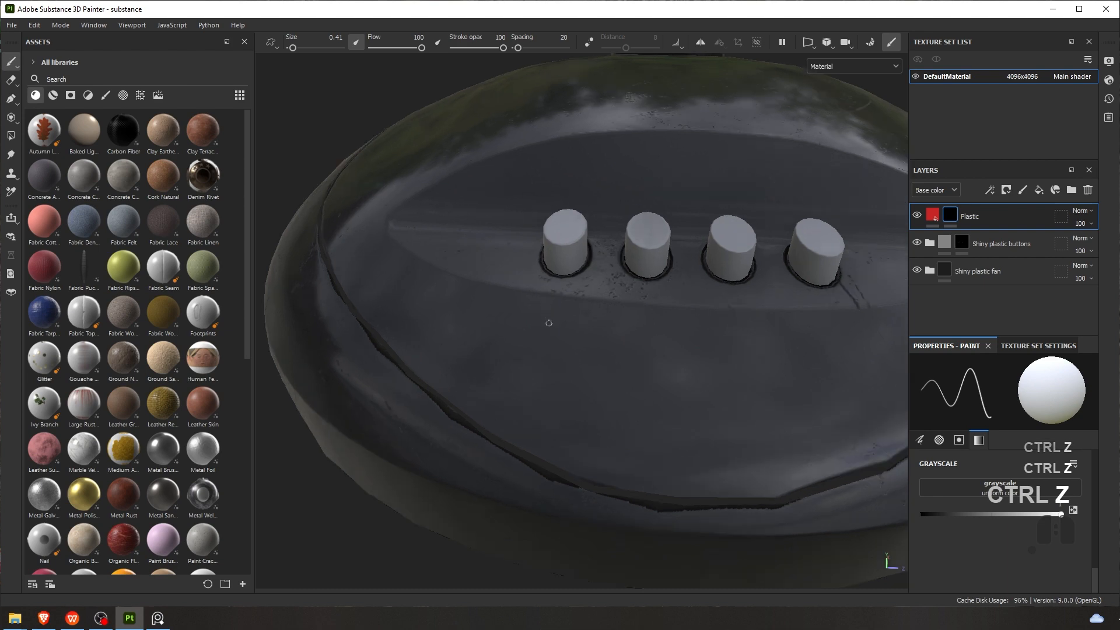
scroll(548, 323, up, 2)
mouse_move(548, 306)
mouse_down()
mouse_move(537, 322)
mouse_move(571, 330)
mouse_move(663, 307)
mouse_move(613, 321)
mouse_move(627, 331)
mouse_up()
key(ctrl+z)
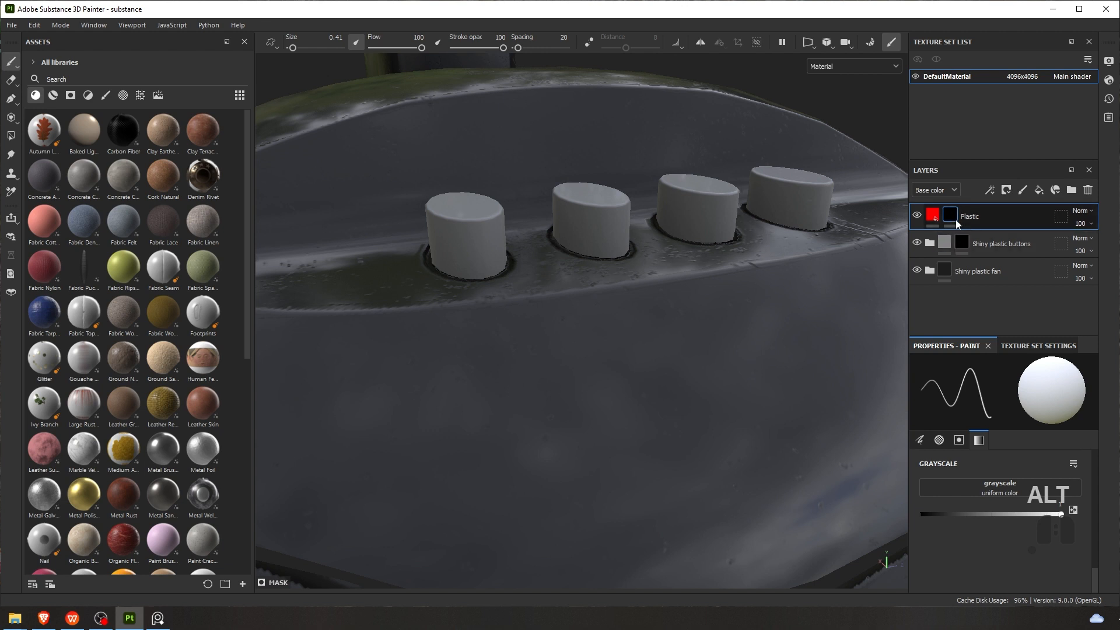
Add a fill effect to the Plastic layer's mask and search its grayscale resources for "font"
right_click(950, 213)
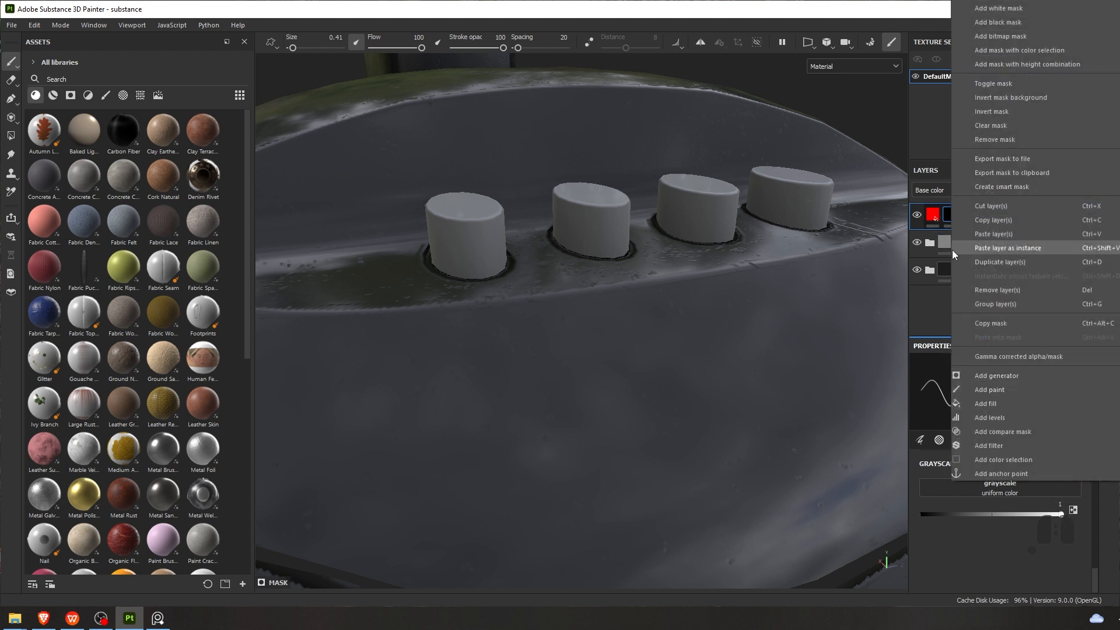
click(999, 403)
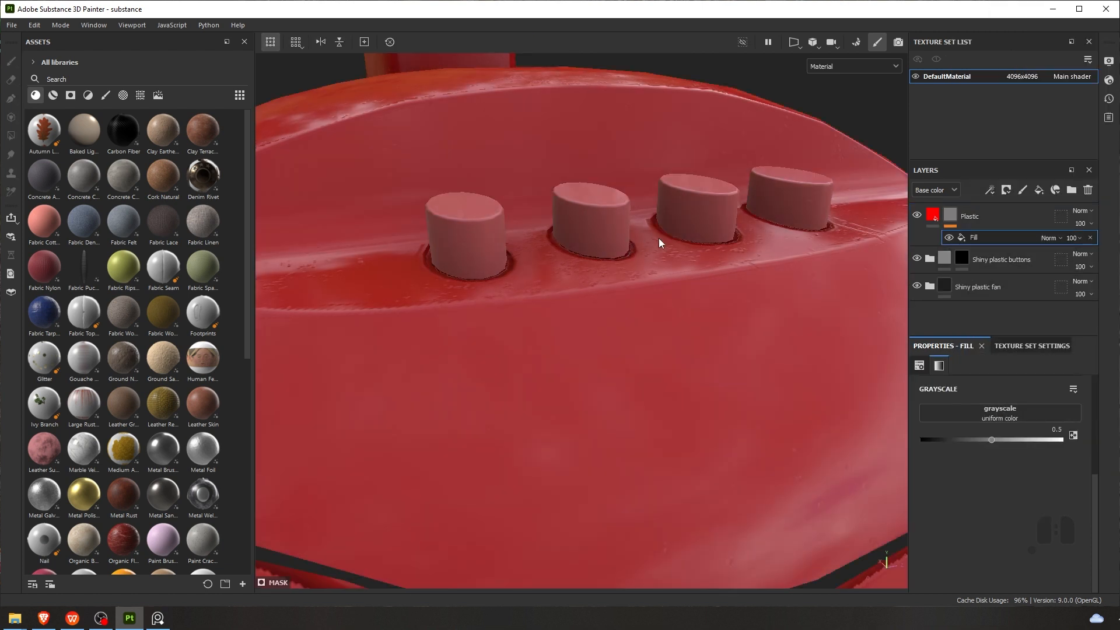
click(998, 412)
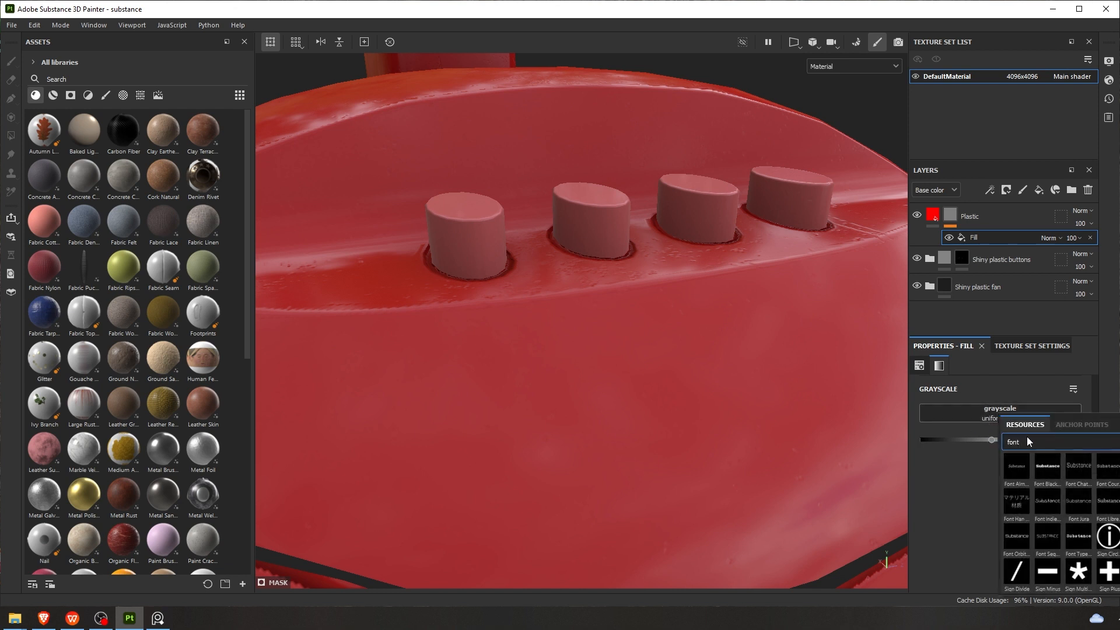
key(BackSpace)
key(BackSpace)
key(BackSpace)
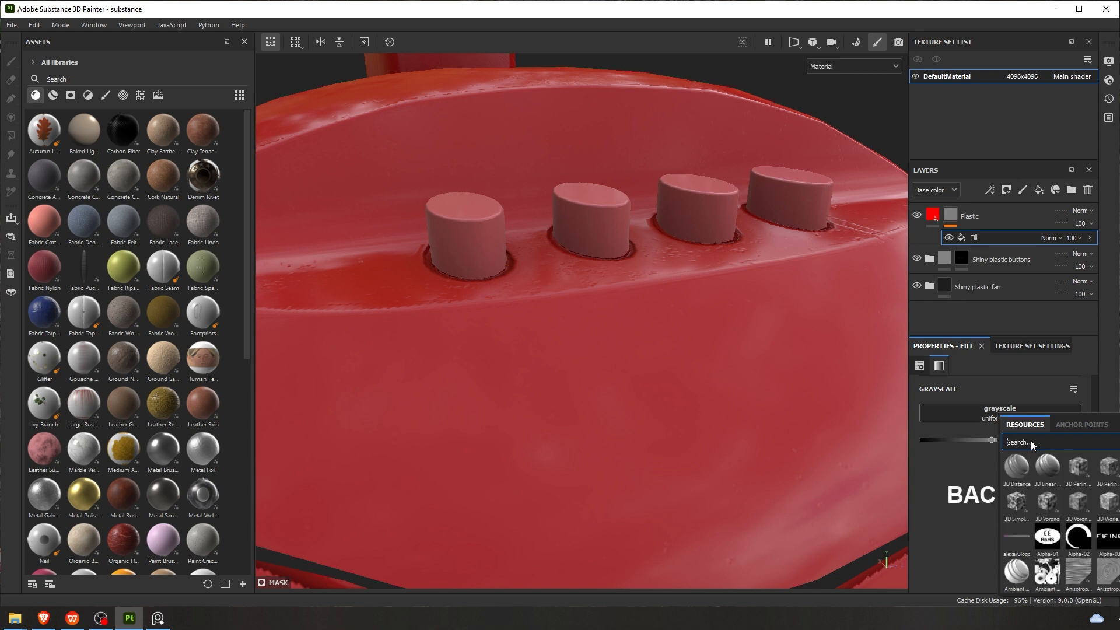
text(in)
key(BackSpace)
key(BackSpace)
key(BackSpace)
key(BackSpace)
text(font)
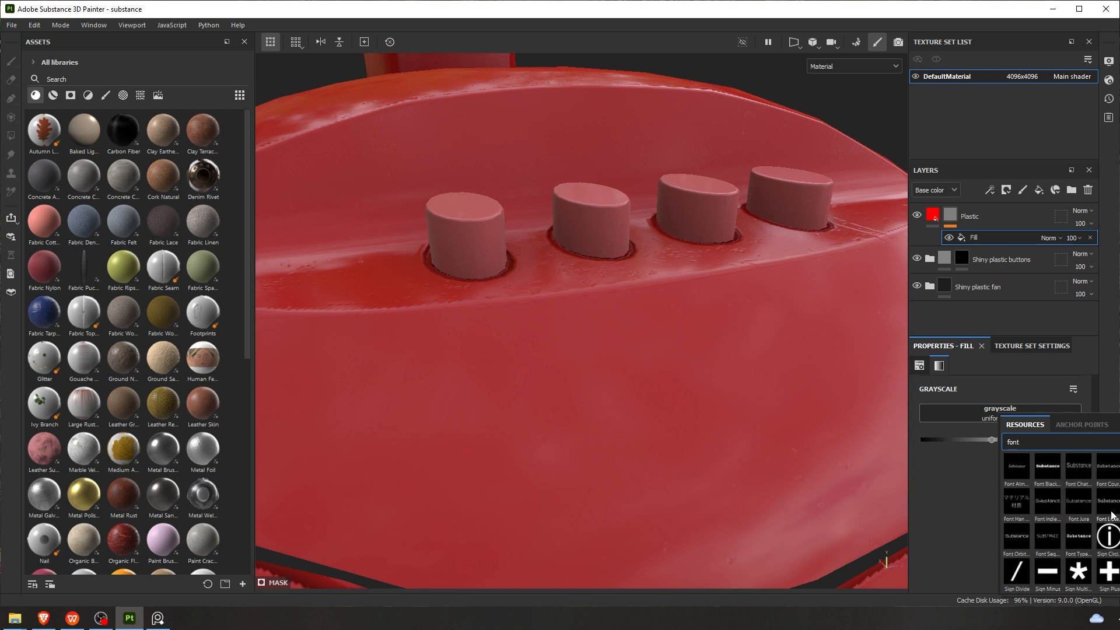
Browse the font resources and assign Font Orbitron as the mask fill's grayscale source
scroll(1111, 513, down, 5)
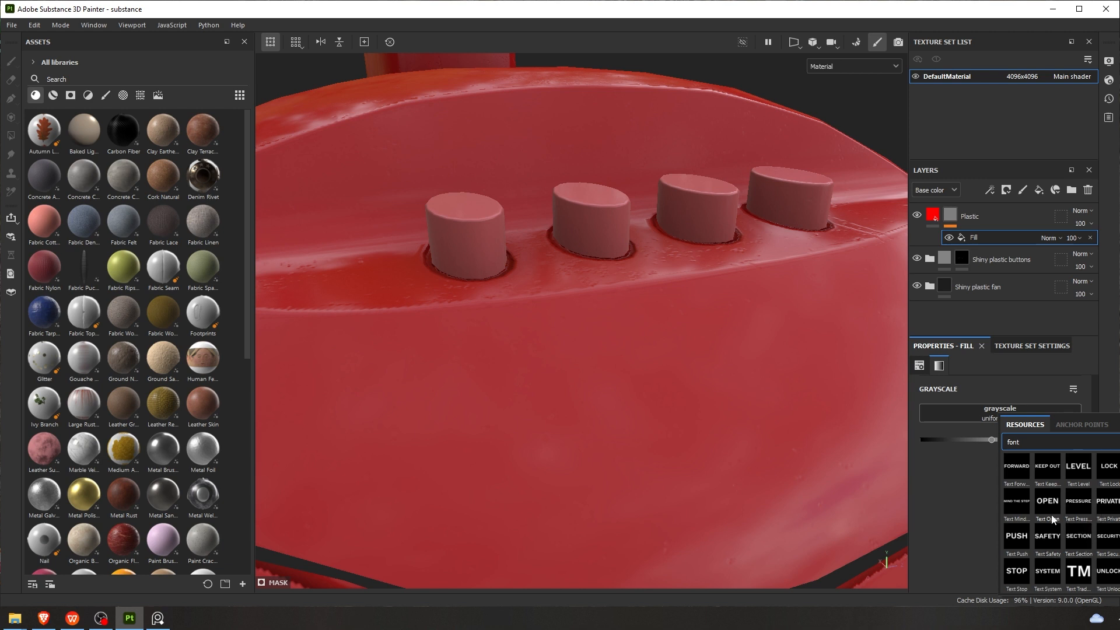
scroll(1052, 551, up, 5)
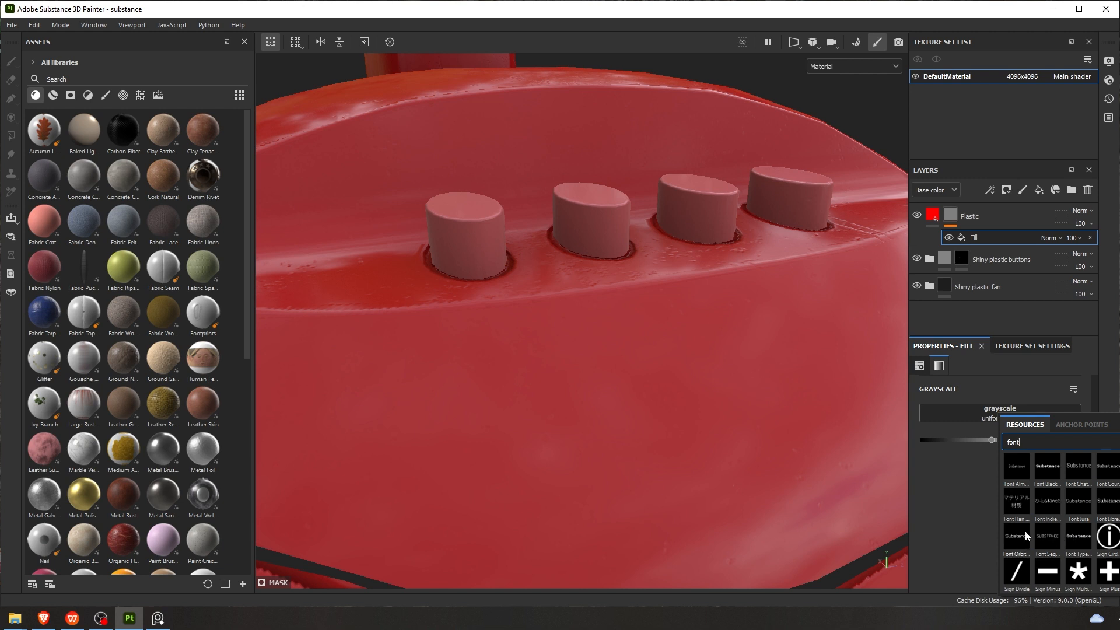
mouse_move(1025, 531)
click(1008, 534)
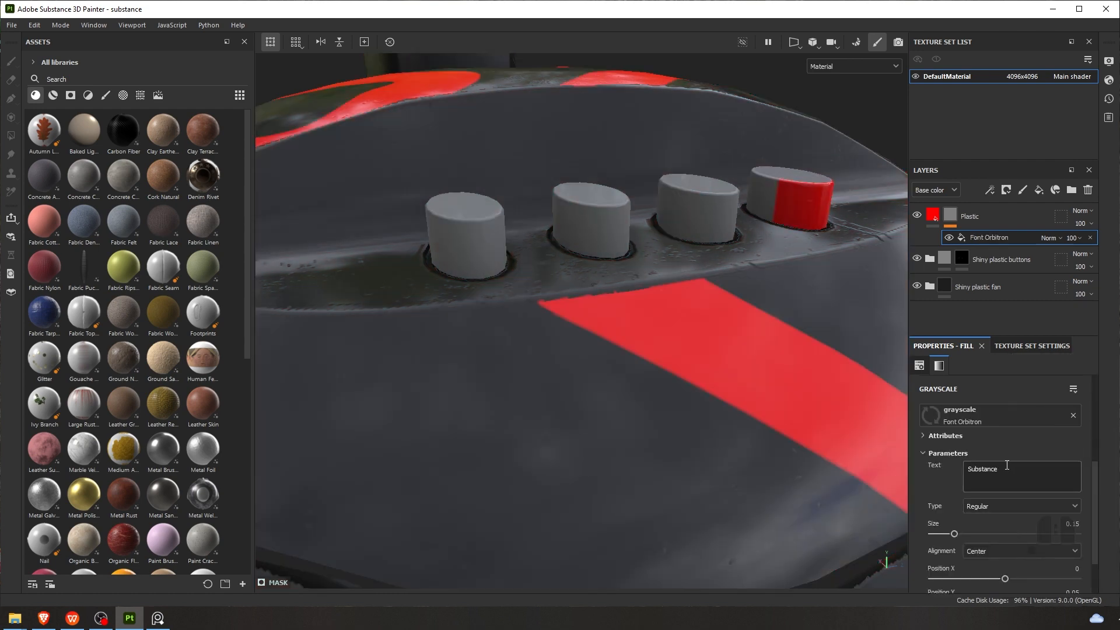
scroll(675, 335, down, 2)
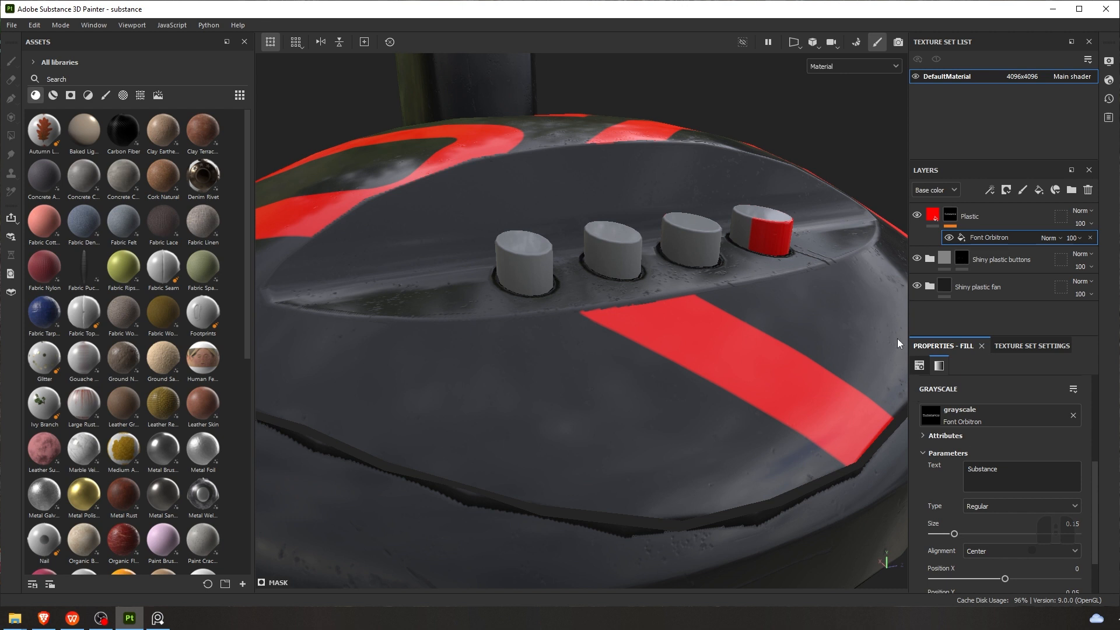
Set the Font Orbitron mask fill's projection to Warp projection
scroll(995, 431, up, 2)
scroll(995, 429, up, 4)
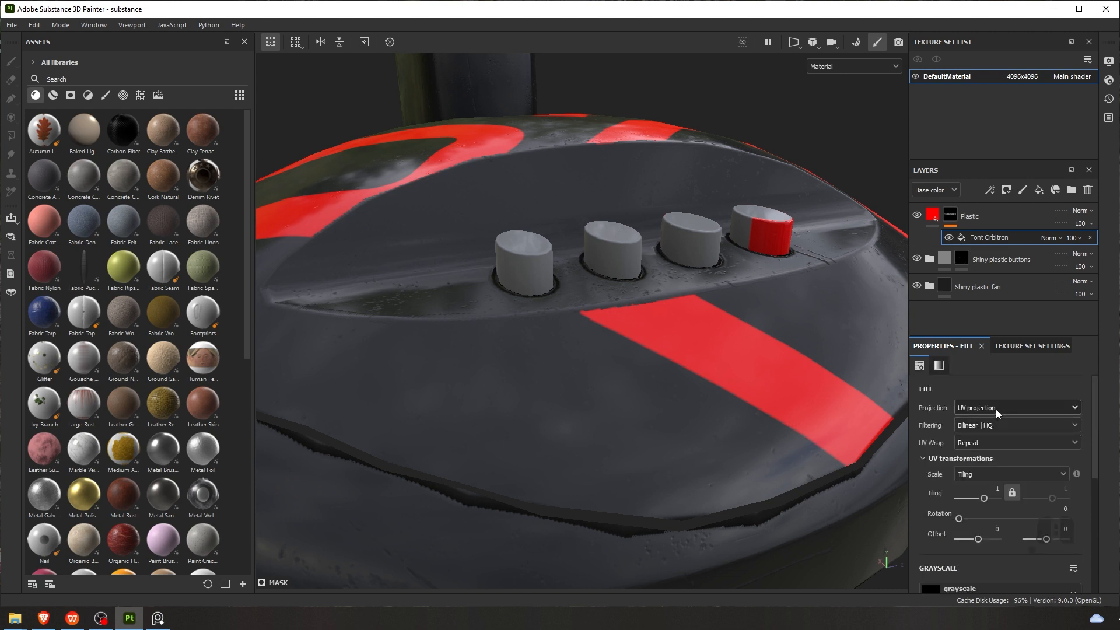
click(995, 408)
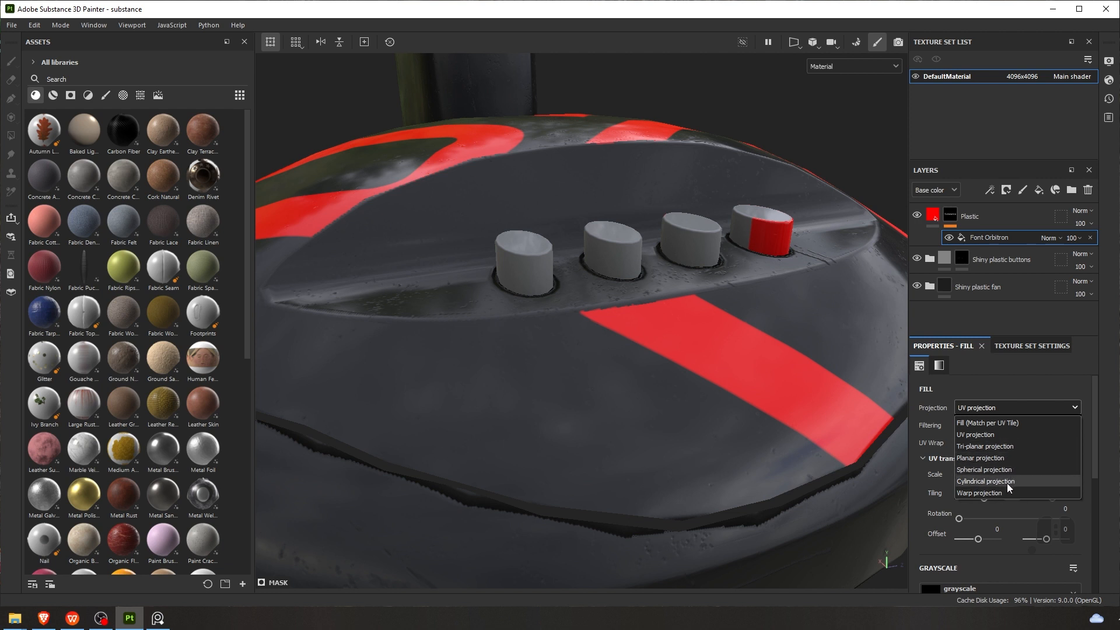
click(994, 493)
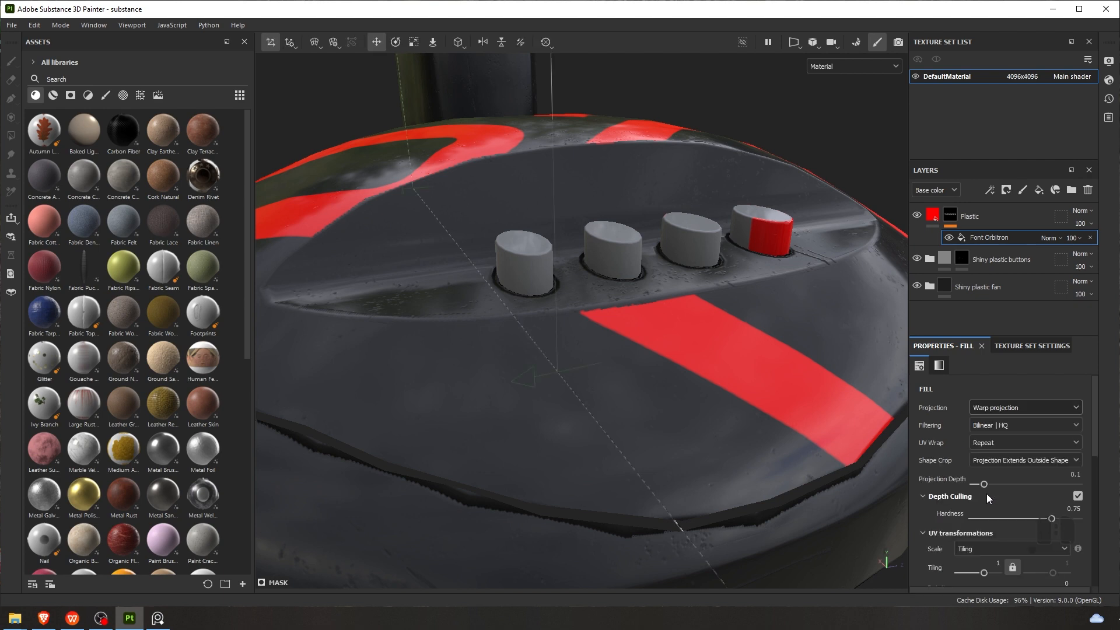
Move the warp projection straight down from the fan head until it intersects the base
scroll(627, 268, down, 8)
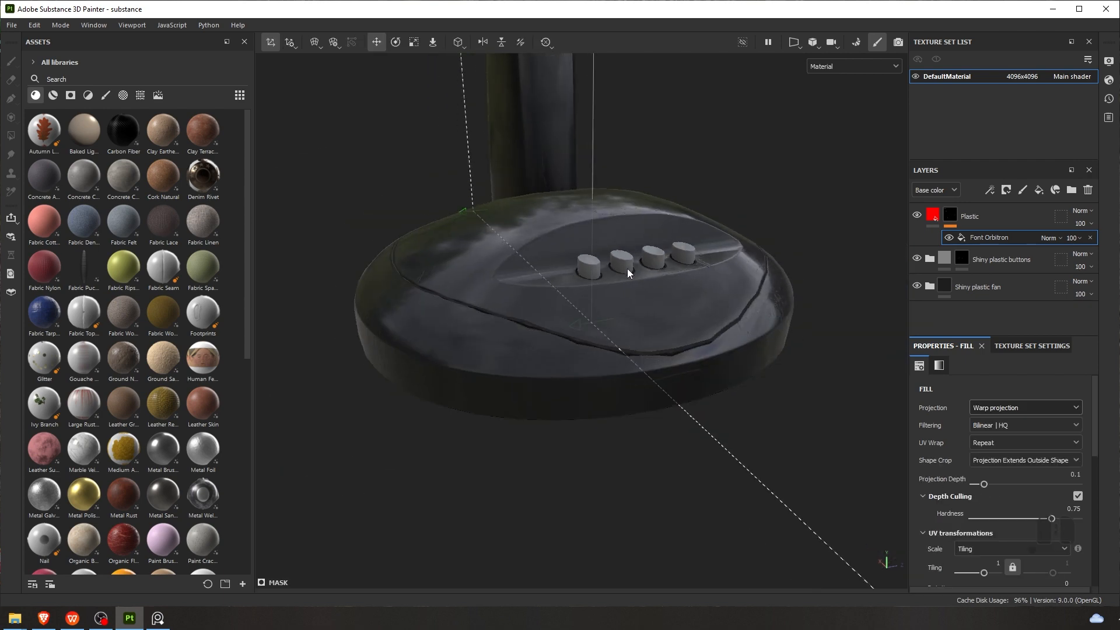
scroll(663, 268, up, 5)
scroll(663, 251, down, 10)
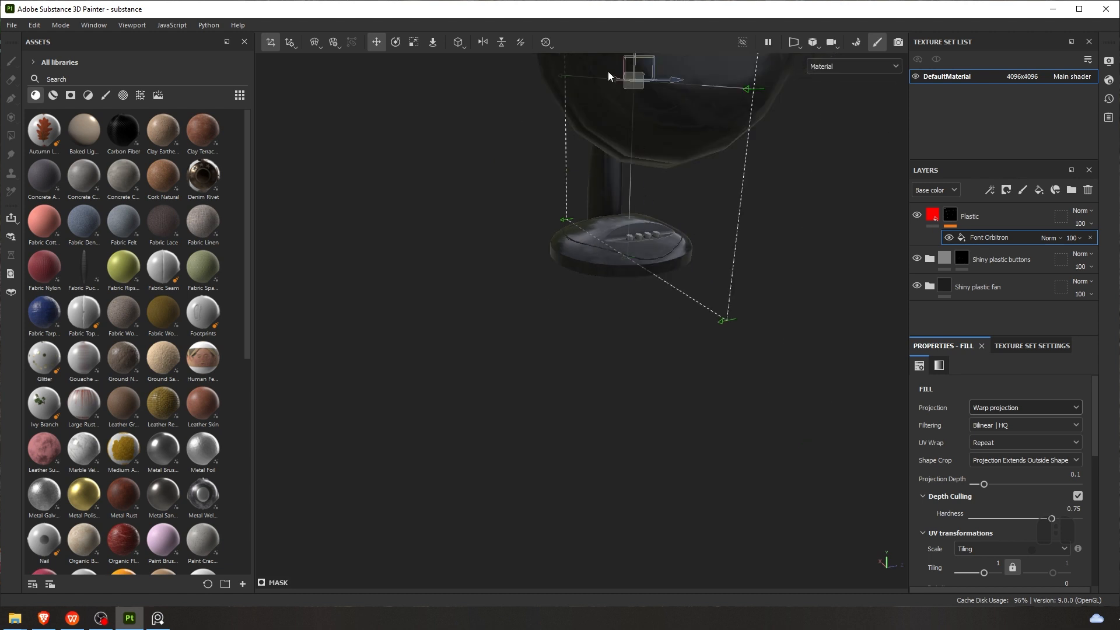
scroll(655, 190, up, 3)
scroll(653, 188, down, 3)
alt+drag(654, 187, 706, 223)
alt+drag(630, 163, 625, 230)
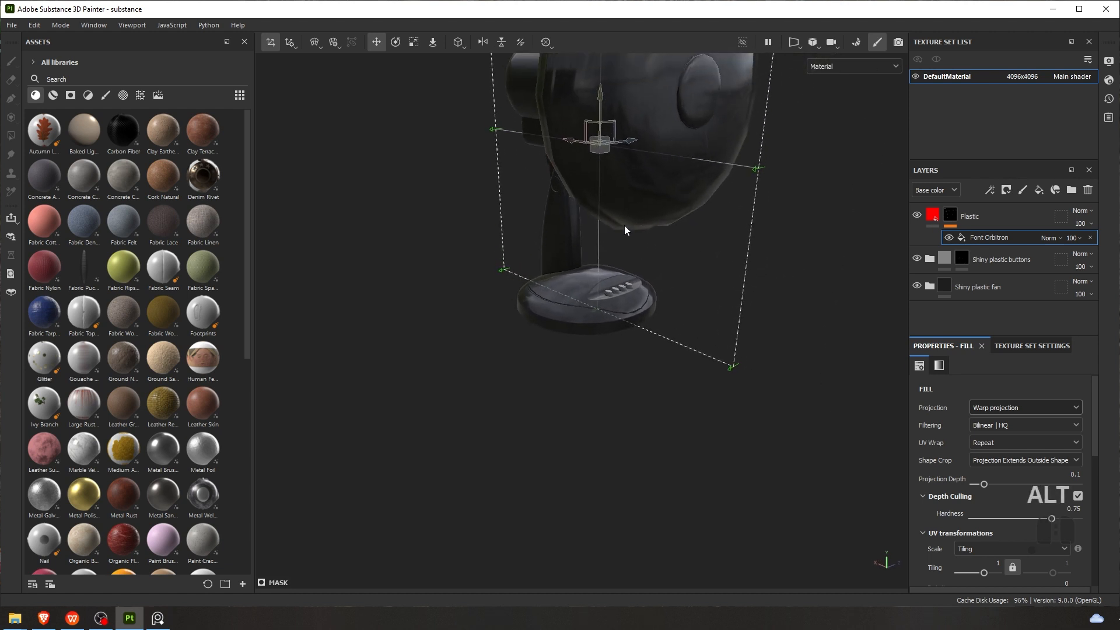
alt+drag(597, 156, 608, 149)
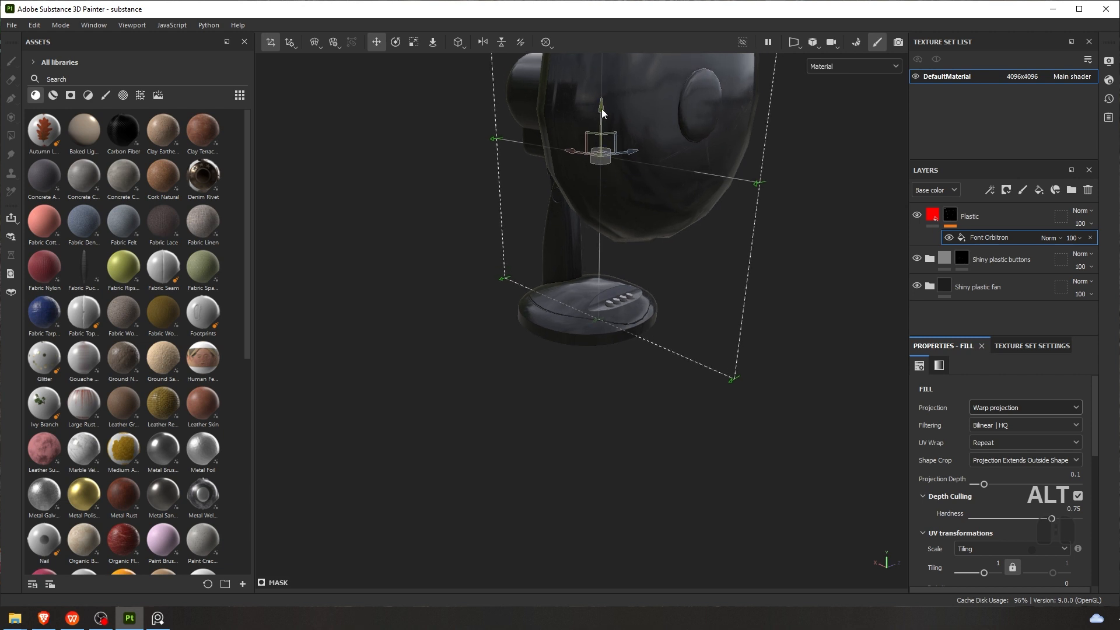
alt+drag(605, 201, 600, 250)
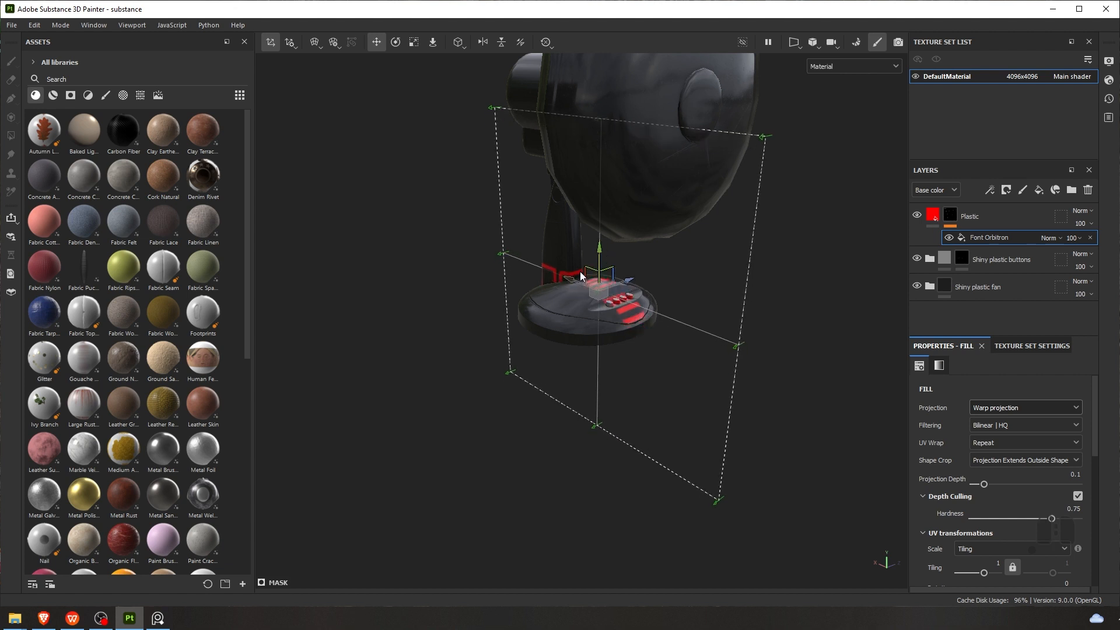
Rotate the warp projection about the vertical axis to face the front of the base, and tilt it back to follow the sloping surface
click(395, 43)
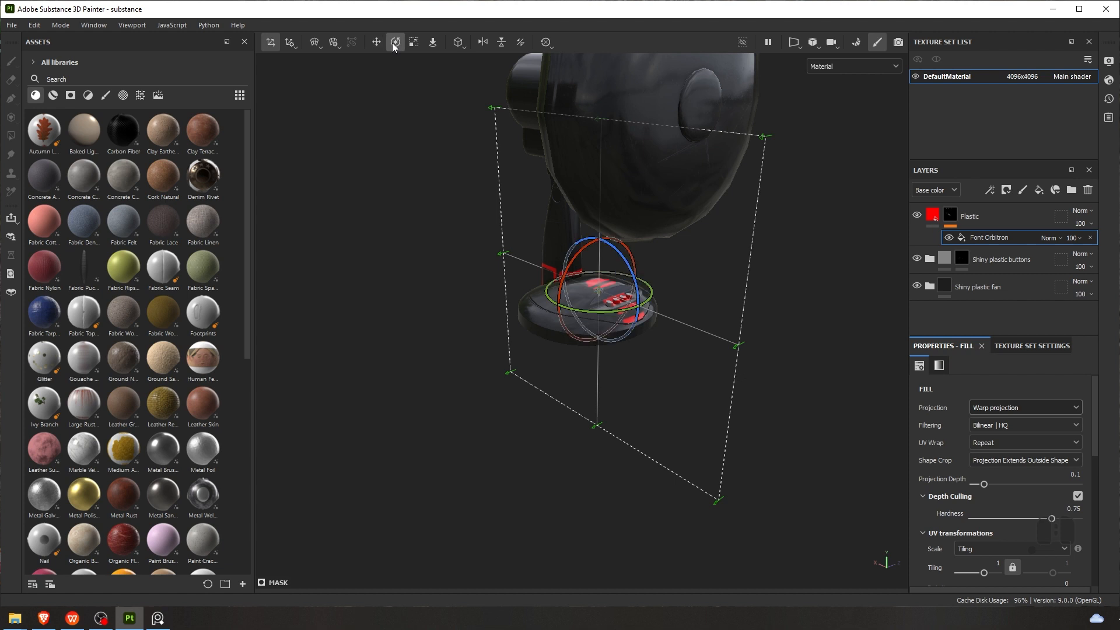
click(412, 44)
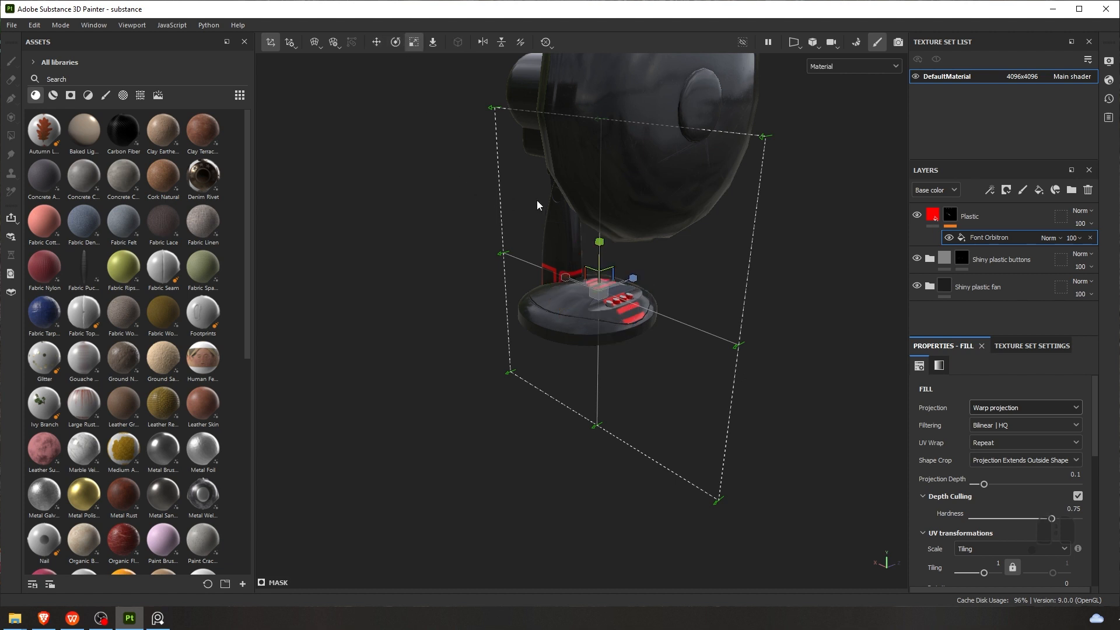
key(w)
key(e)
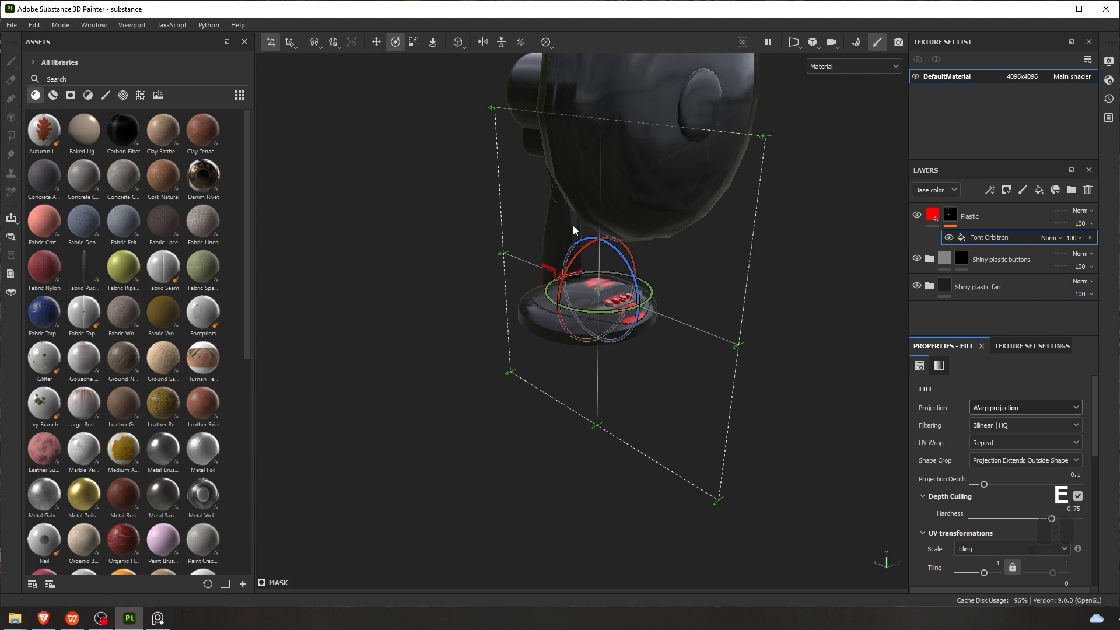
key(r)
key(e)
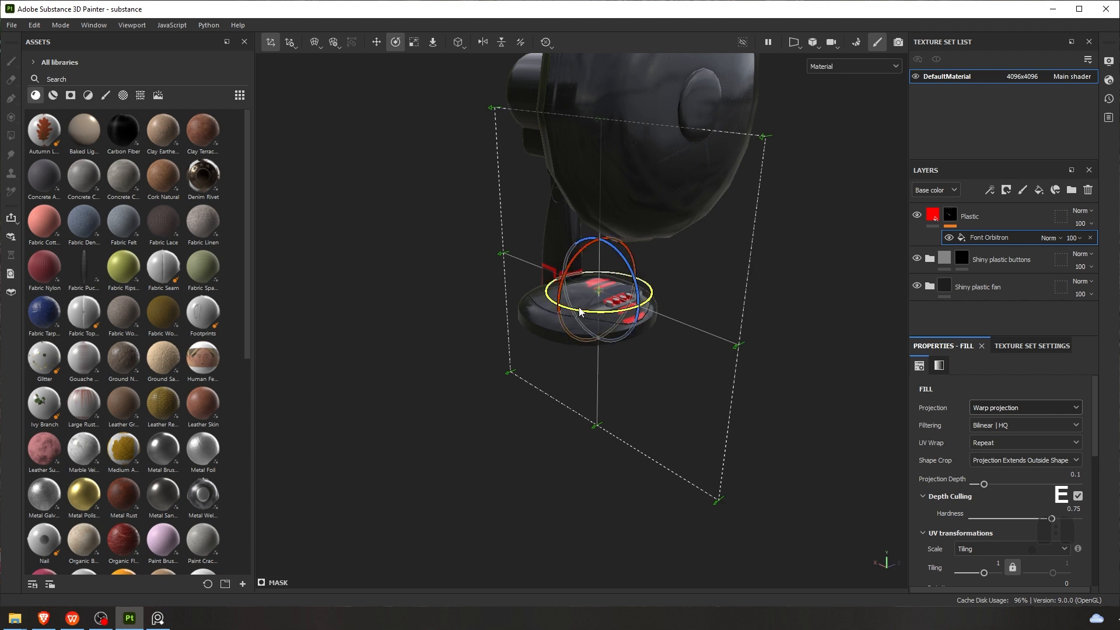
click(595, 315)
drag(596, 316, 648, 304)
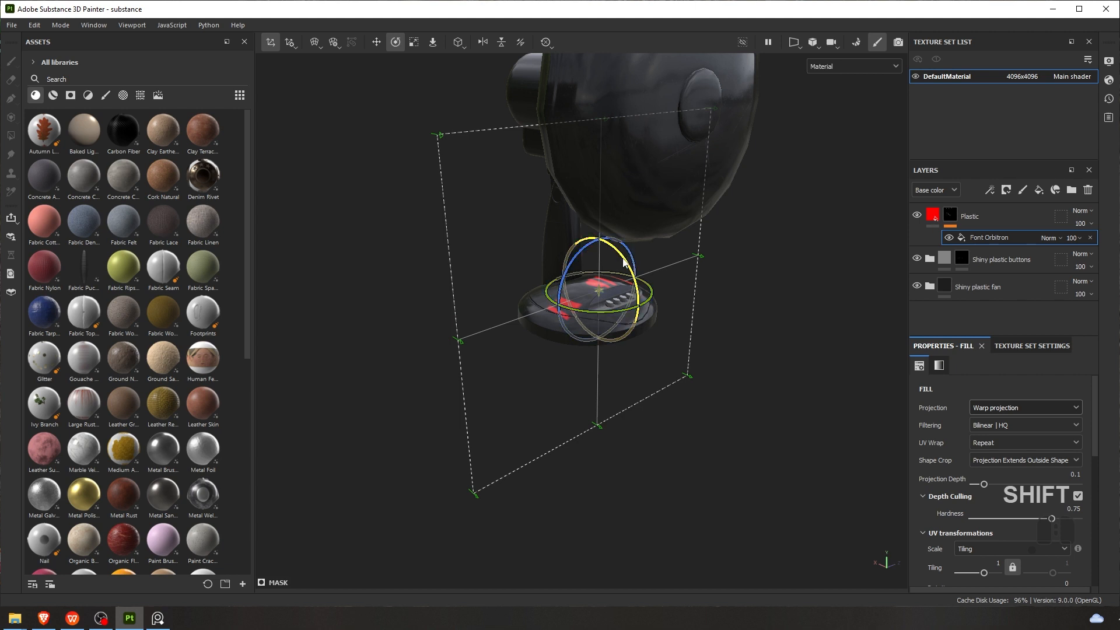
shift+drag(623, 262, 607, 278)
Move the warp projection forward, scale it down, and position it over the base surface just below the buttons
key(w)
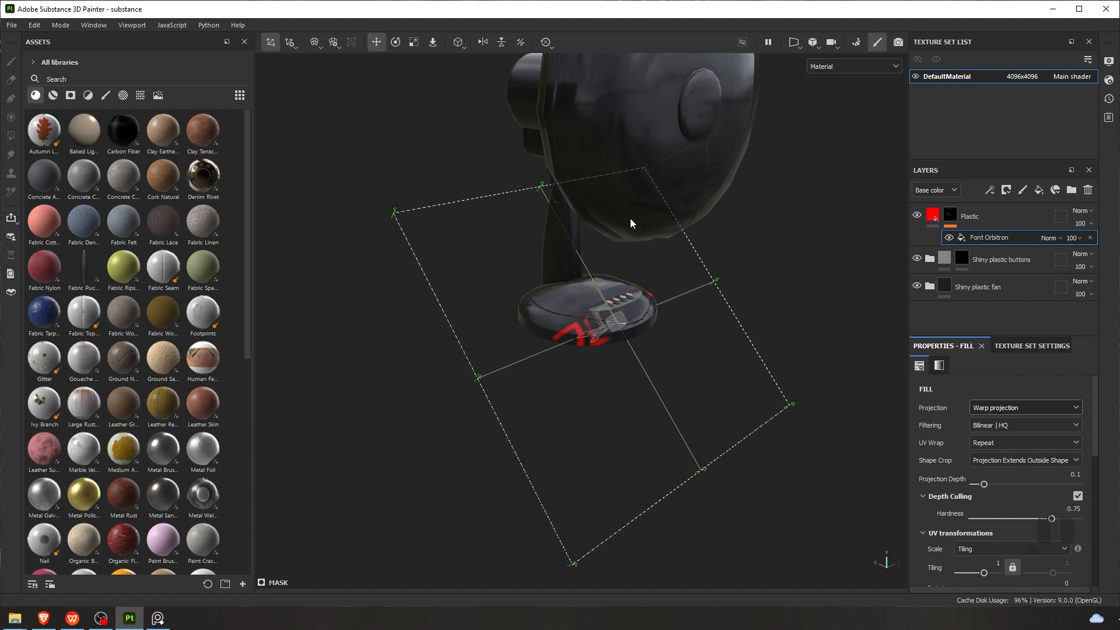
key(r)
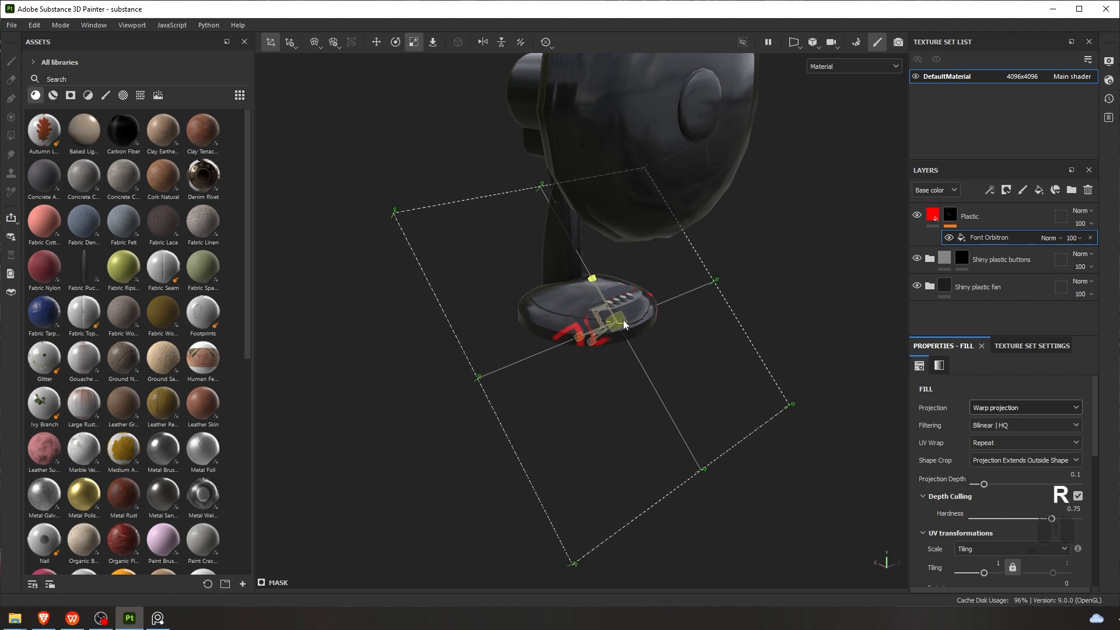
drag(624, 324, 451, 350)
mouse_move(537, 307)
alt+mouse_down()
mouse_move(615, 303)
mouse_move(530, 315)
alt+mouse_up()
key(w)
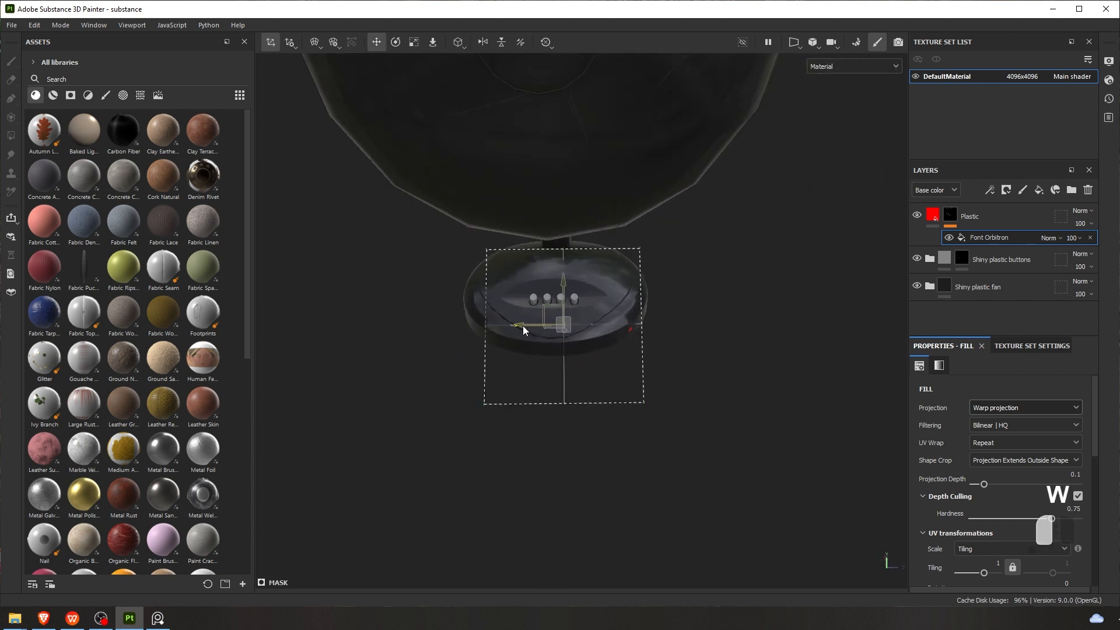
scroll(528, 306, up, 3)
alt+drag(700, 350, 518, 349)
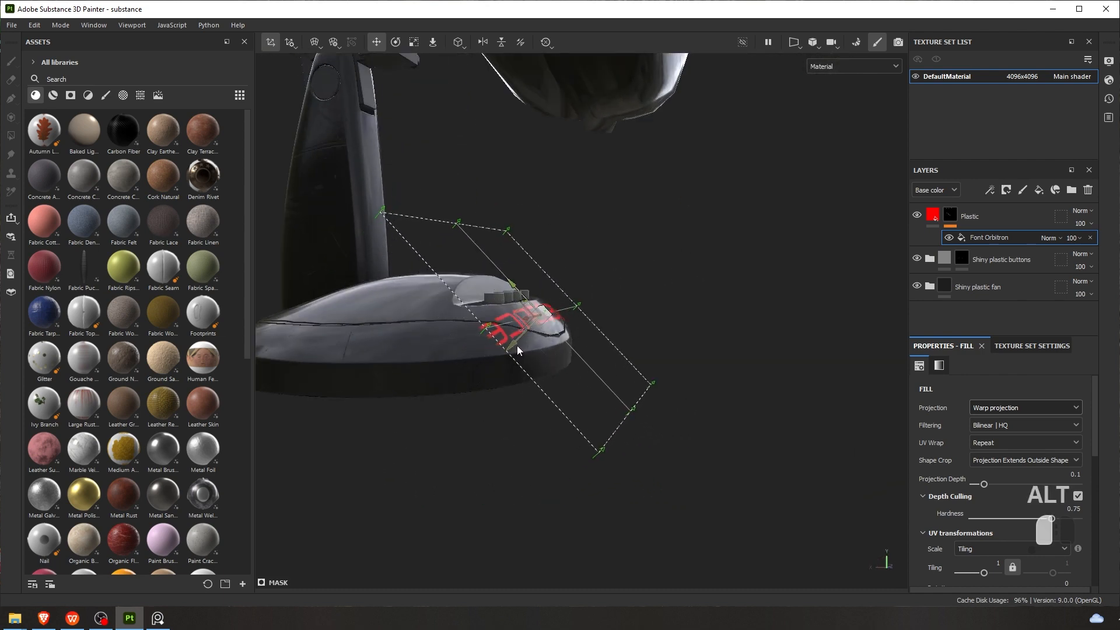
alt+drag(601, 275, 496, 305)
scroll(547, 332, up, 3)
alt+right_drag(496, 305, 612, 305)
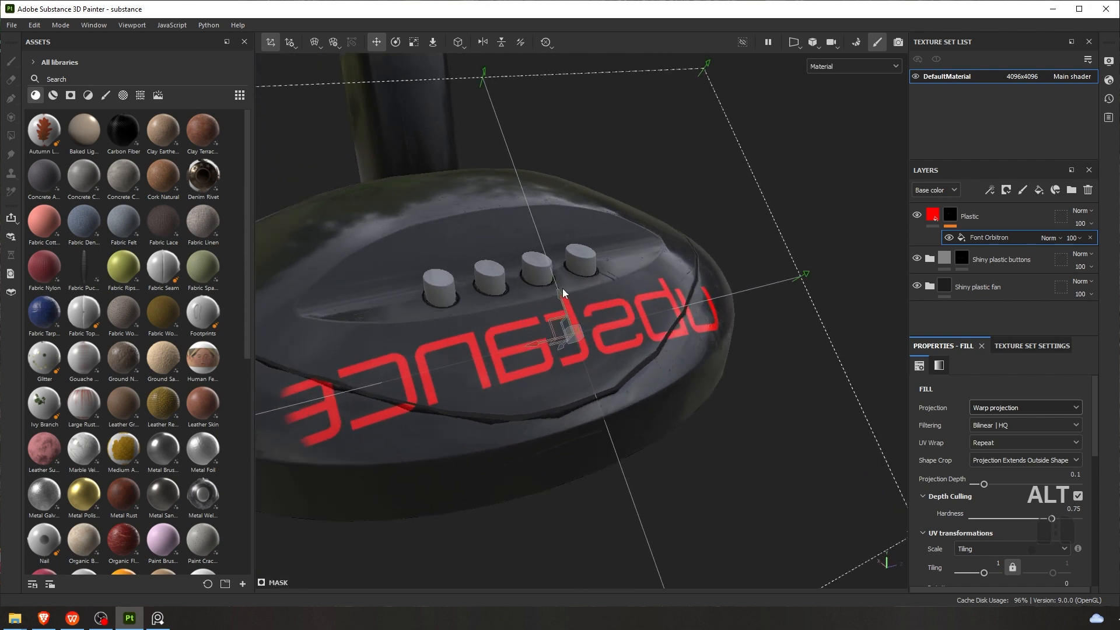
Shrink the warp projection further so the text fits within the front panel, and align it beneath the four buttons
key(w)
key(e)
key(r)
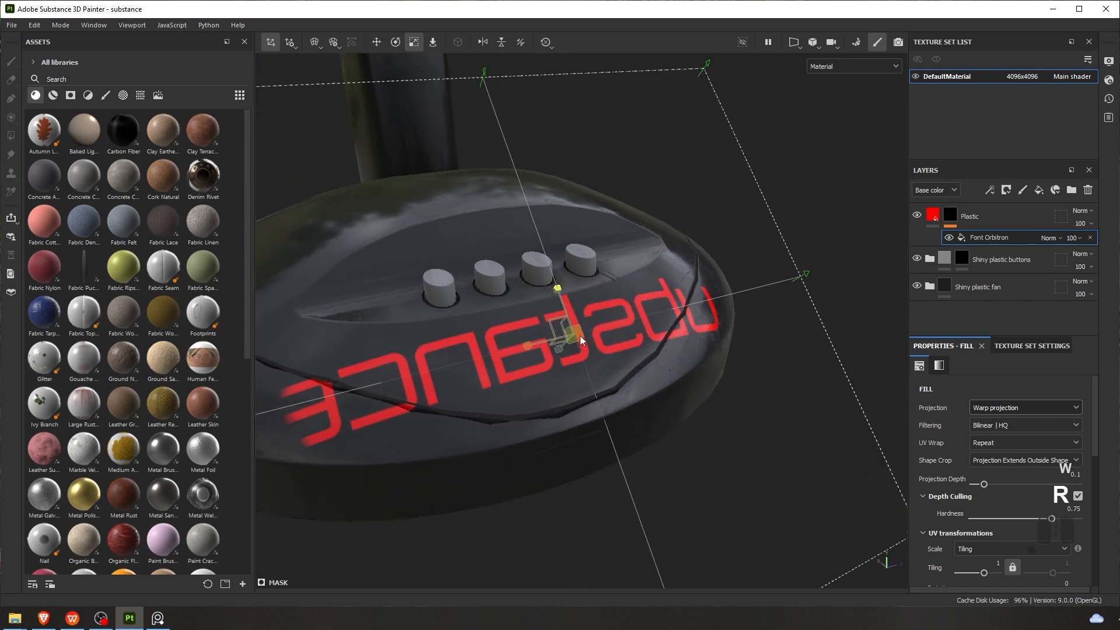
drag(580, 336, 497, 330)
key(w)
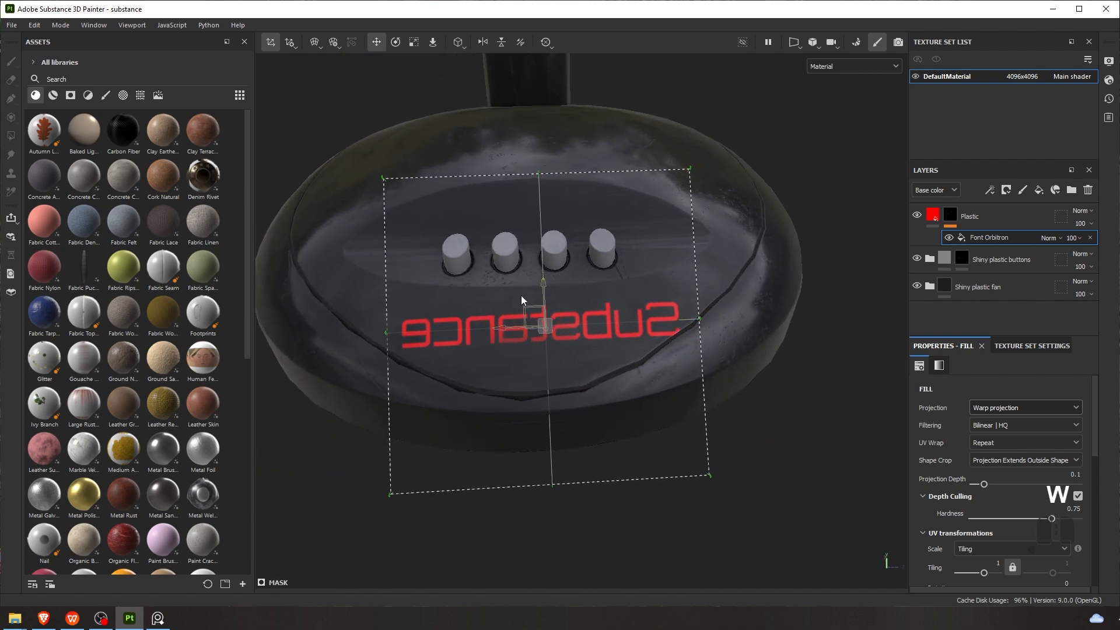
alt+drag(544, 286, 808, 371)
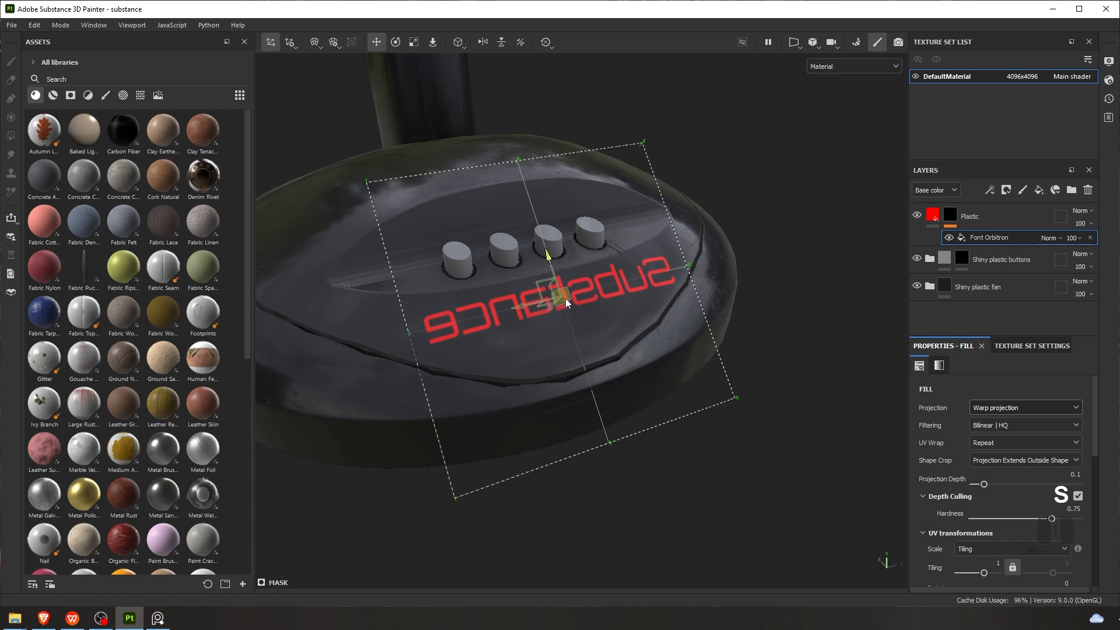
mouse_move(565, 298)
mouse_down()
mouse_move(524, 300)
mouse_move(548, 305)
mouse_up()
key(ctrl+z)
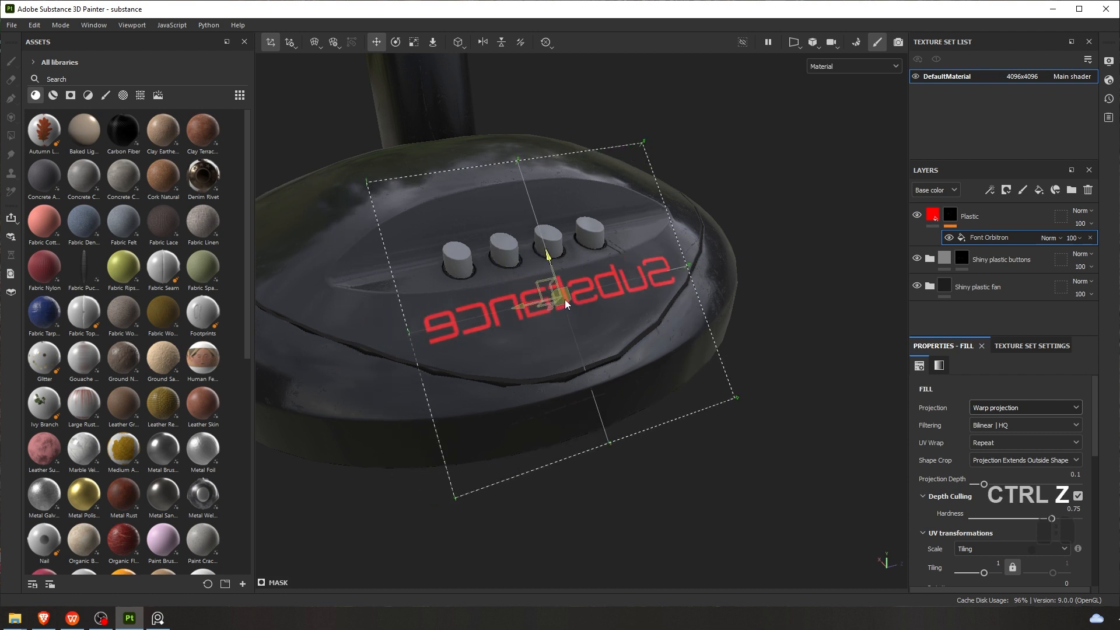
Scale the text projection down slightly, undoing the extra stretch along its height
key(r)
drag(557, 297, 397, 259)
drag(197, 241, 558, 320)
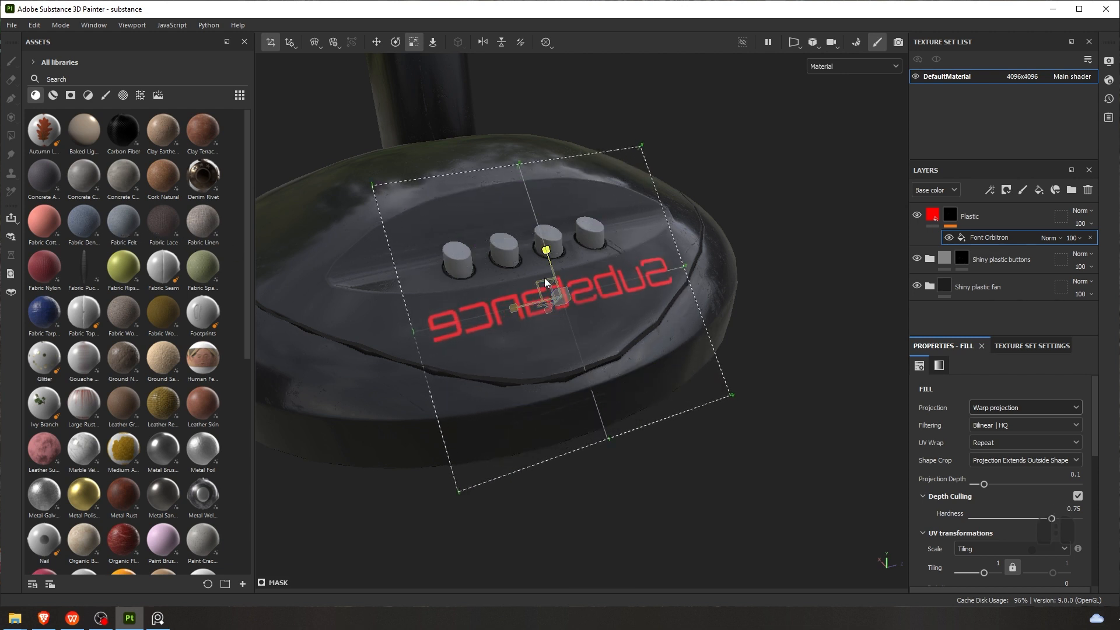
drag(547, 254, 713, 288)
key(ctrl+z)
Try replacing the projected text "Substance" with "1" and revert the change
scroll(978, 455, down, 5)
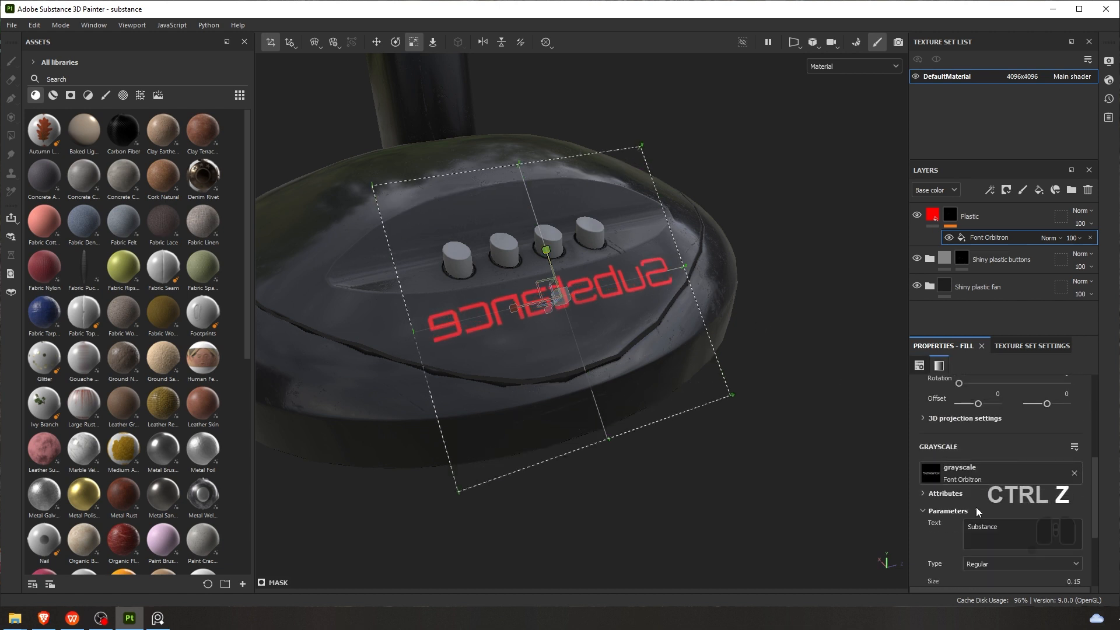
click(995, 531)
key(ctrl+a)
key(BackSpace)
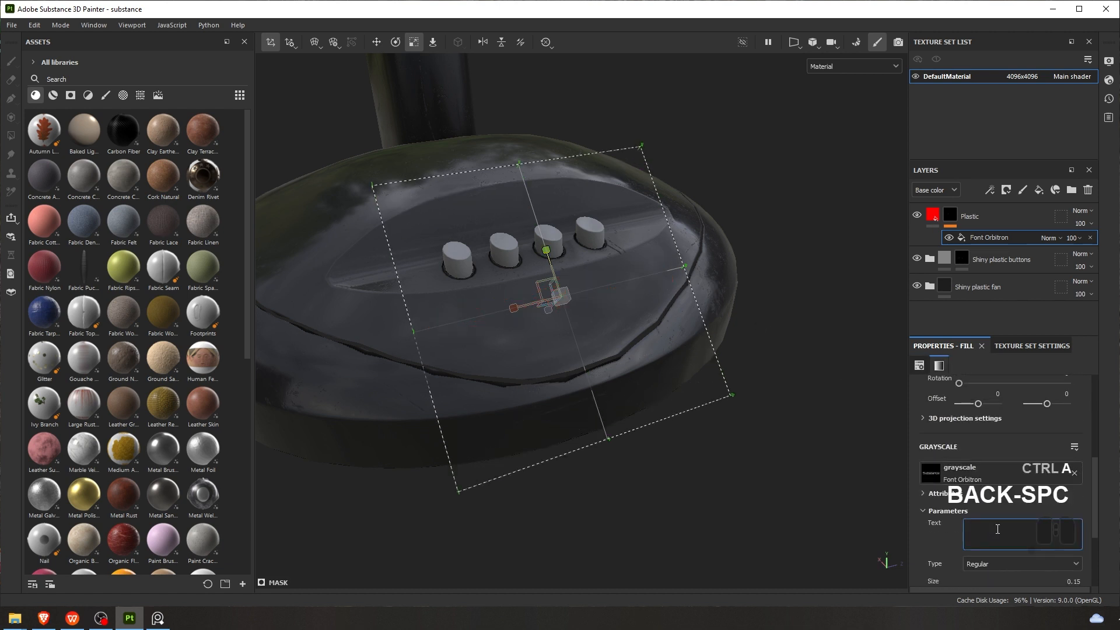
text(1)
key(ctrl+z)
key(ctrl+z)
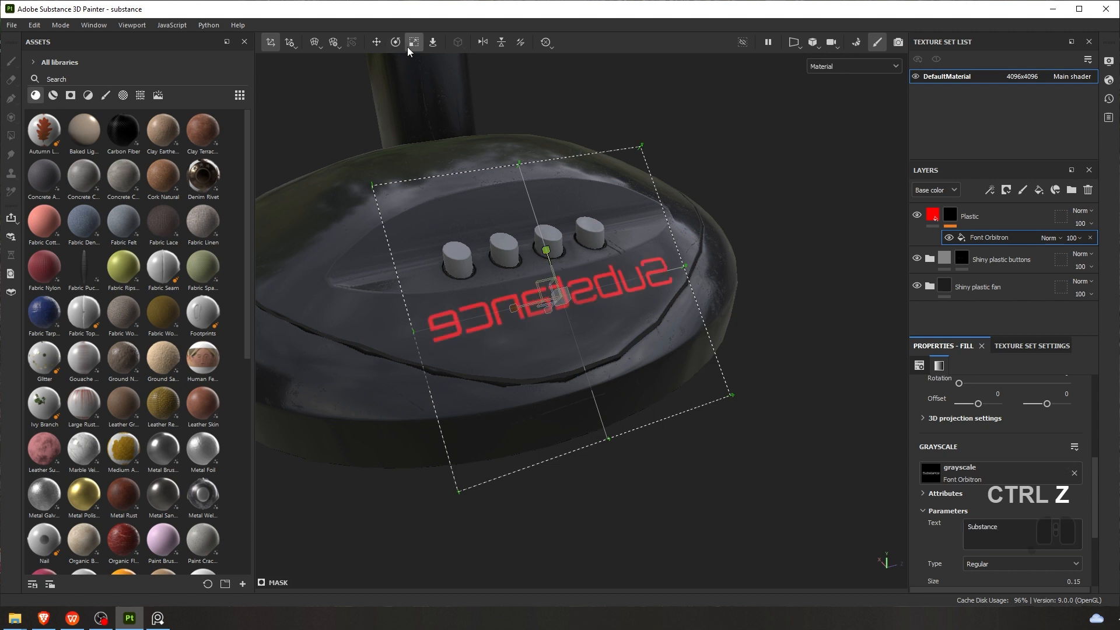
Correct the mirrored text by setting Flip to True in the Font Orbitron parameters
scroll(956, 451, up, 3)
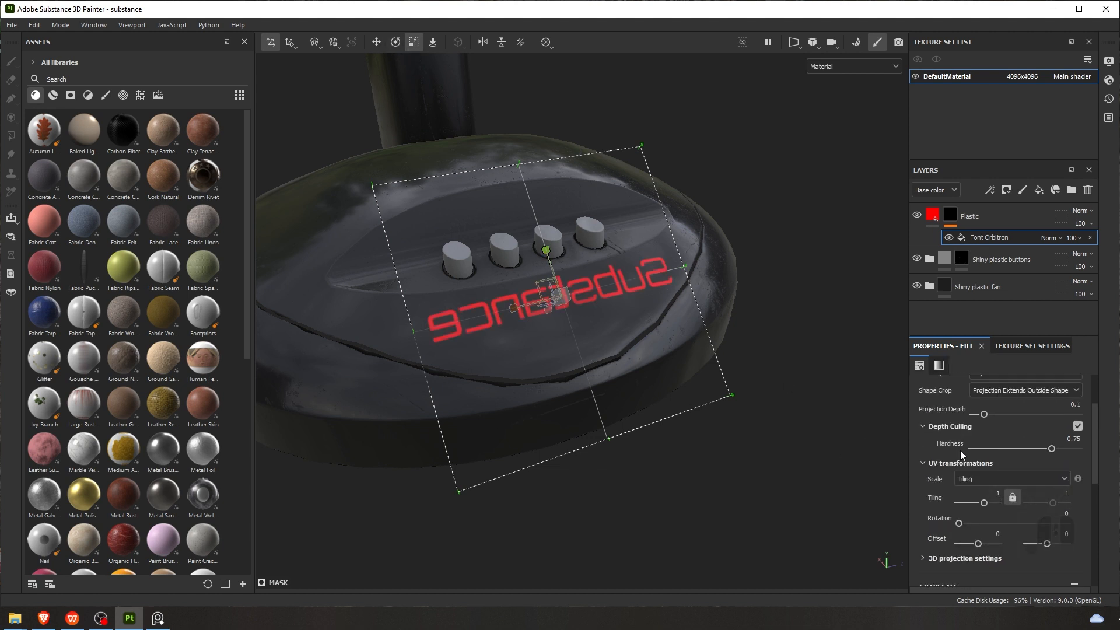
scroll(960, 450, up, 2)
scroll(962, 445, down, 2)
scroll(954, 448, down, 5)
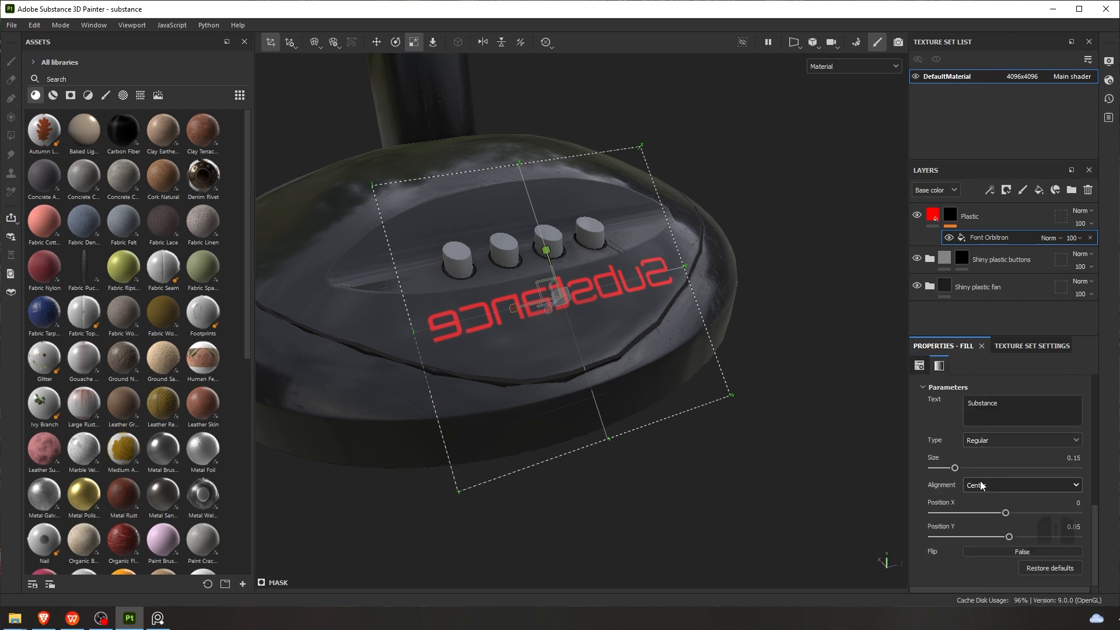
scroll(981, 485, up, 5)
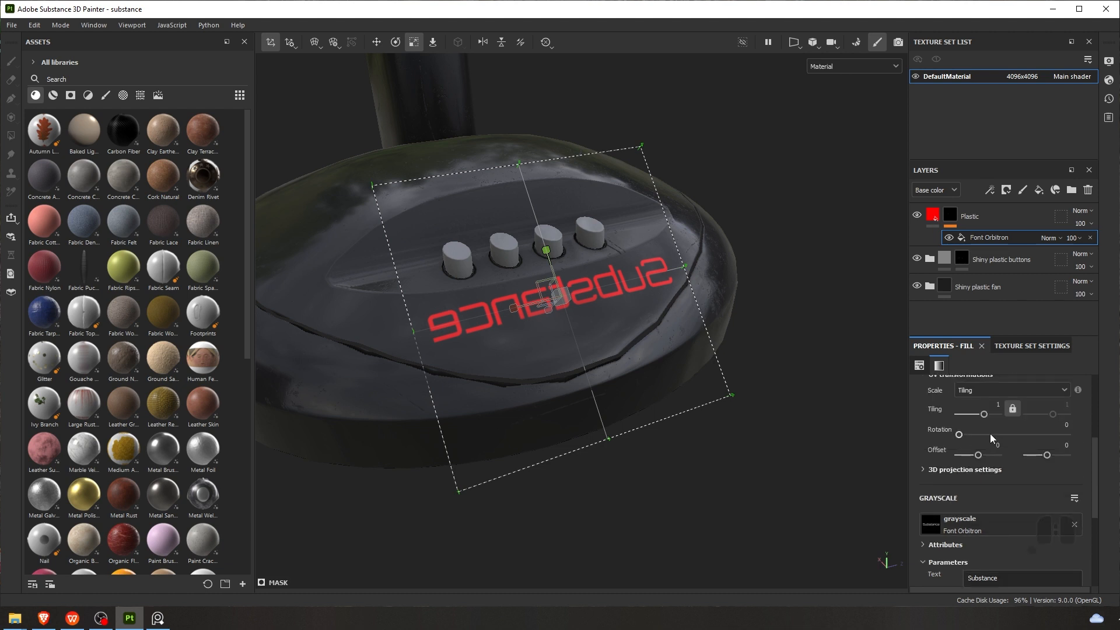
scroll(990, 433, up, 4)
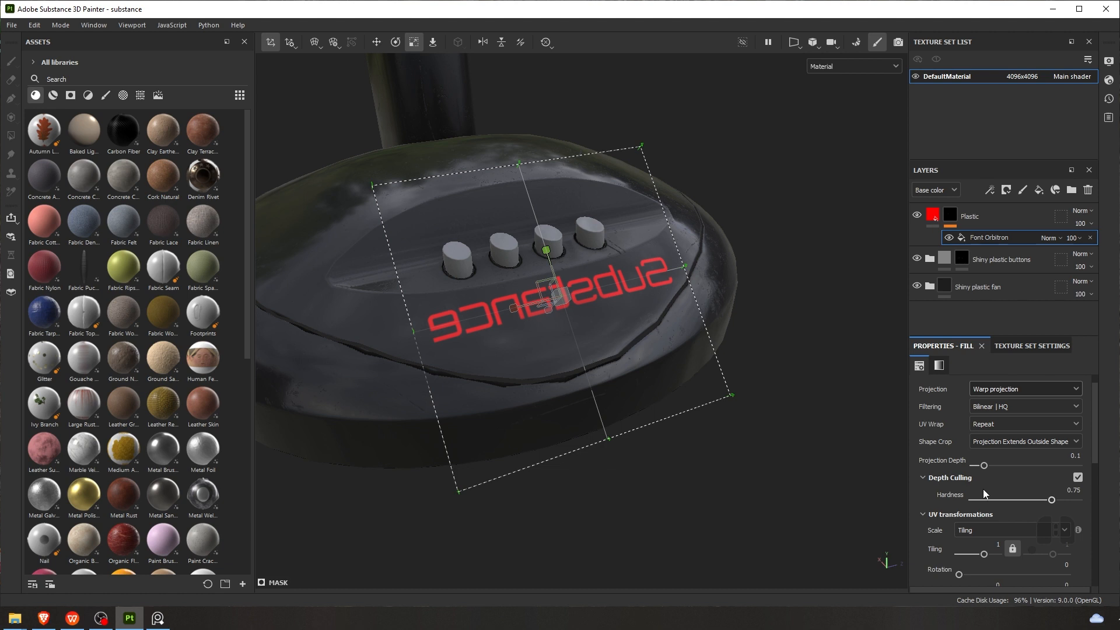
scroll(982, 492, down, 1)
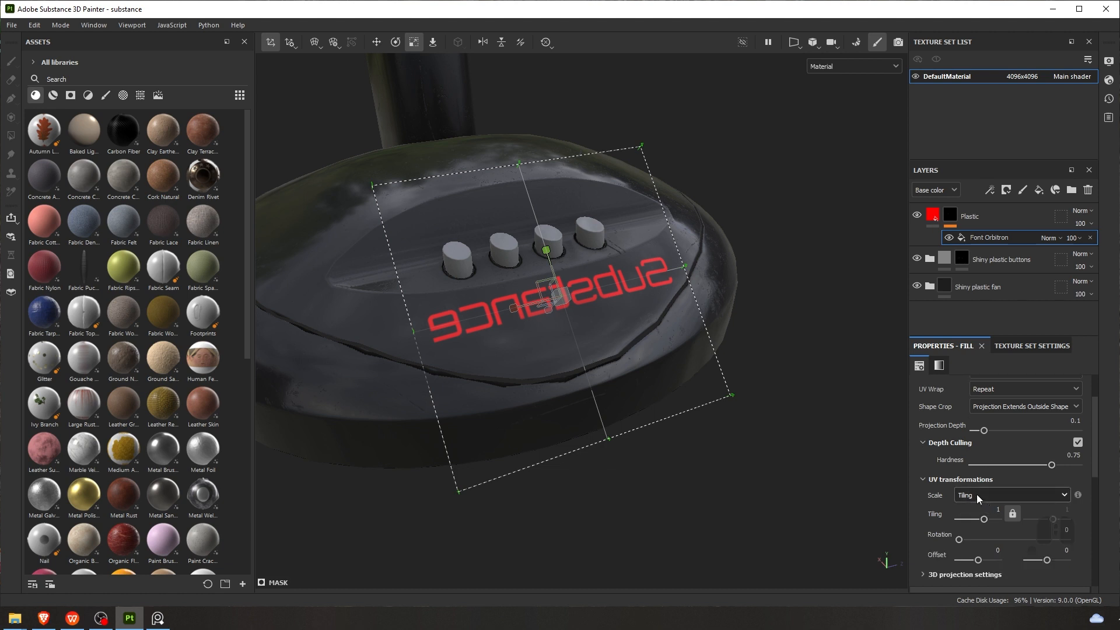
scroll(976, 494, down, 1)
click(939, 539)
scroll(938, 497, down, 2)
click(943, 470)
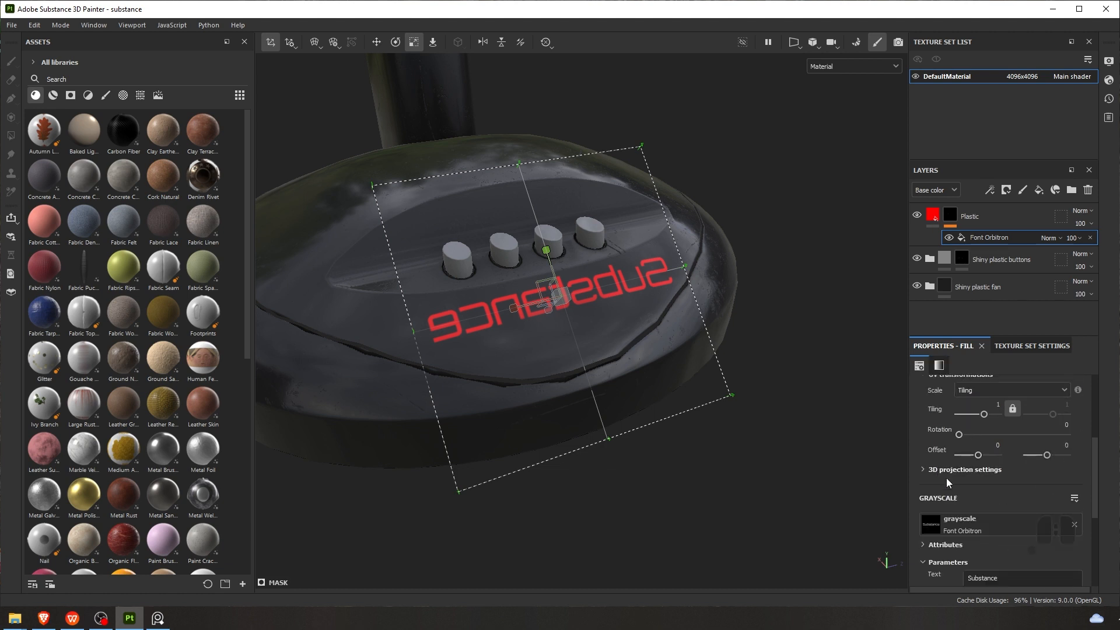
scroll(964, 496, down, 3)
click(936, 442)
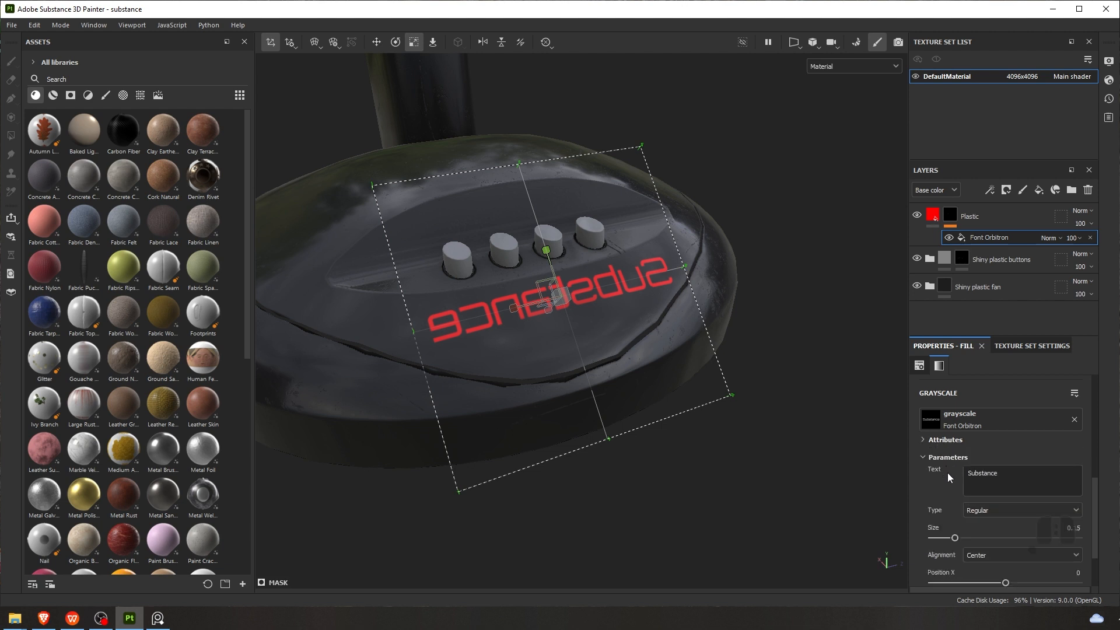
click(984, 511)
click(988, 518)
scroll(988, 518, down, 2)
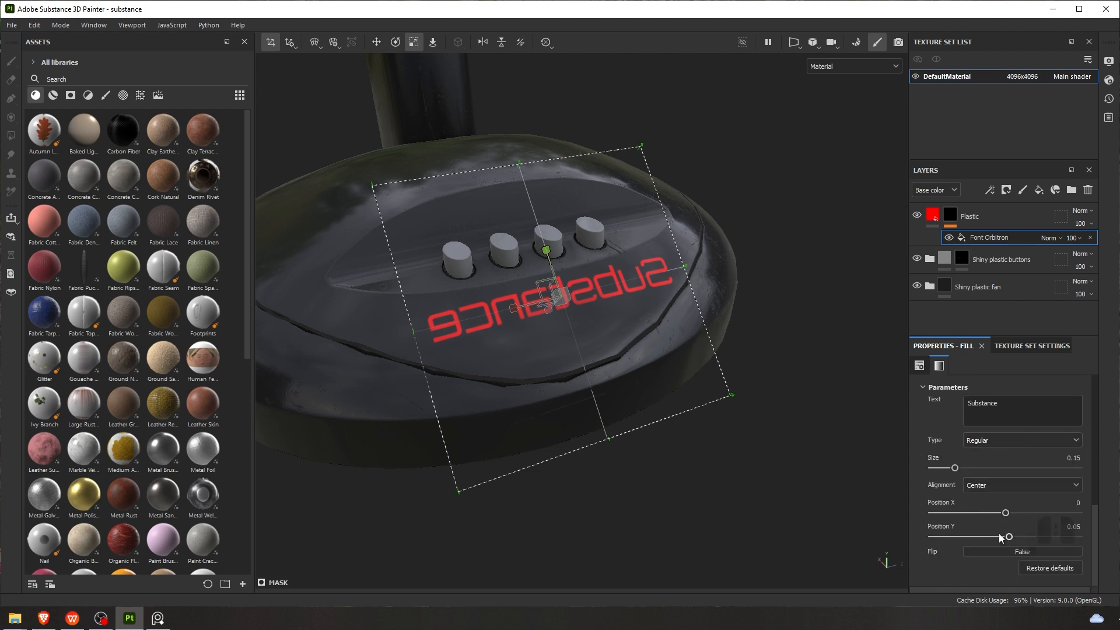
click(1000, 551)
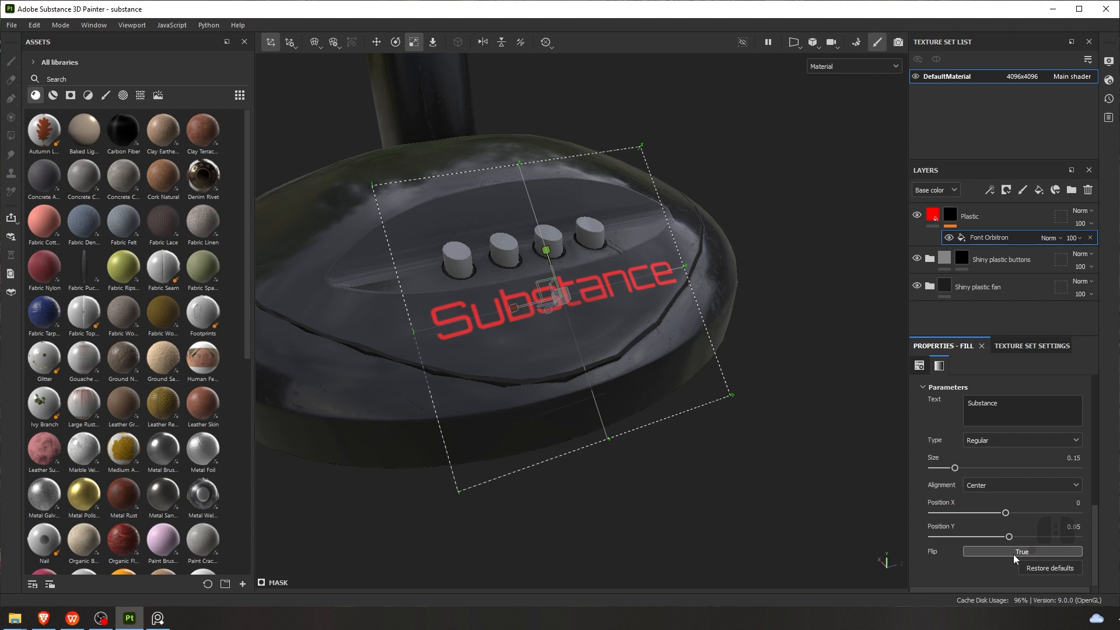
Try replacing the projected text "Substance" with the spaced numbers "1 2 3 4", with Flip kept at True
click(1013, 552)
click(1013, 552)
click(1022, 403)
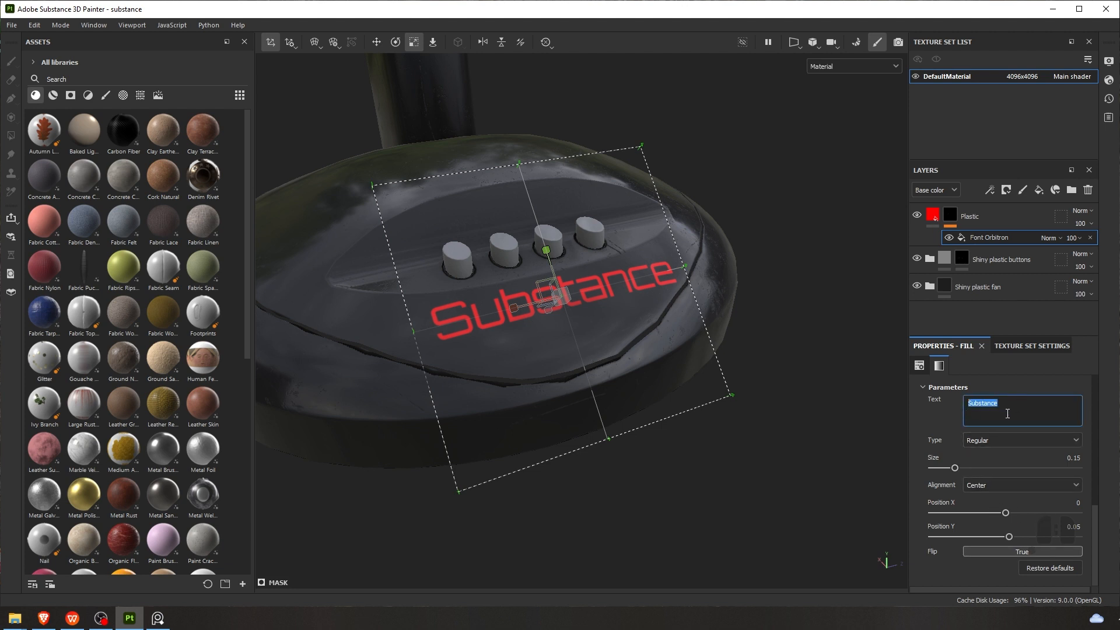
text(1 0)
key(BackSpace)
key(BackSpace)
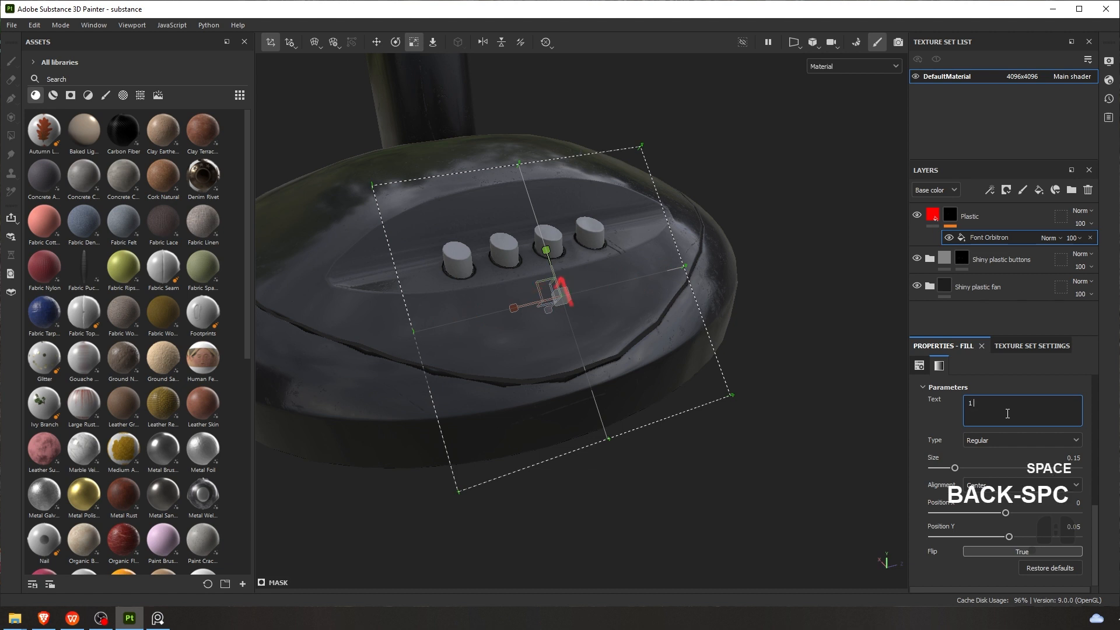
text(2)
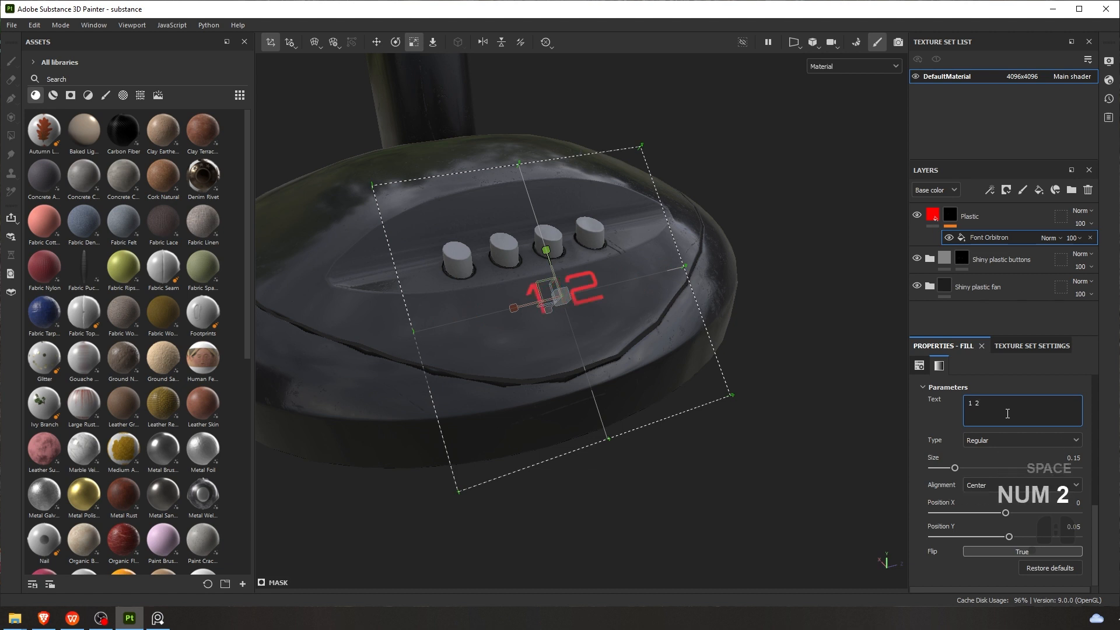
key(BackSpace)
text(2)
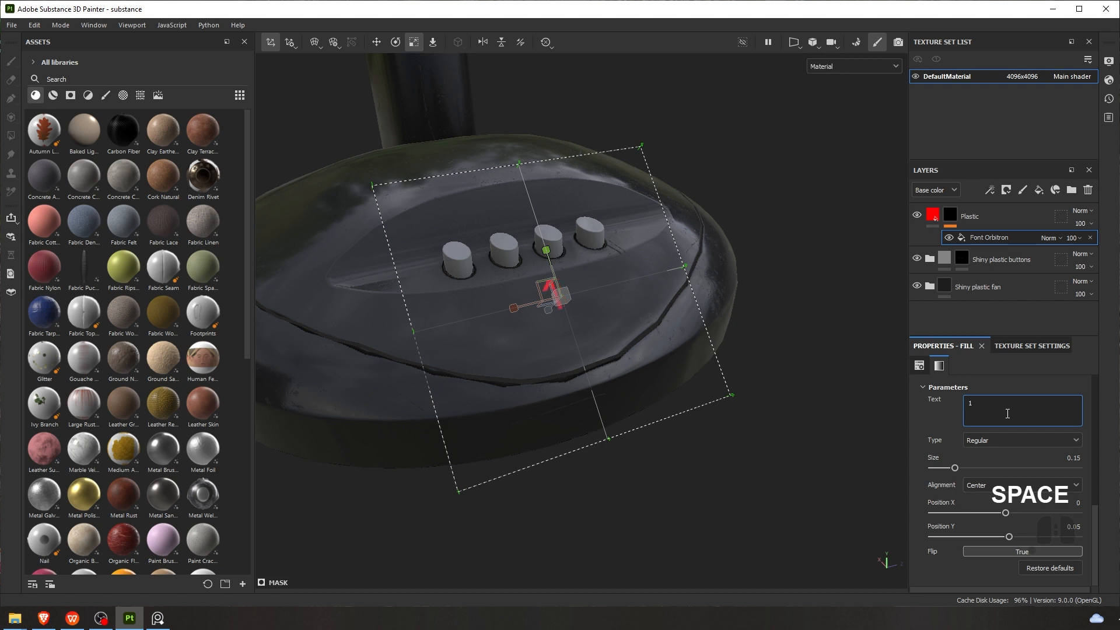
key(BackSpace)
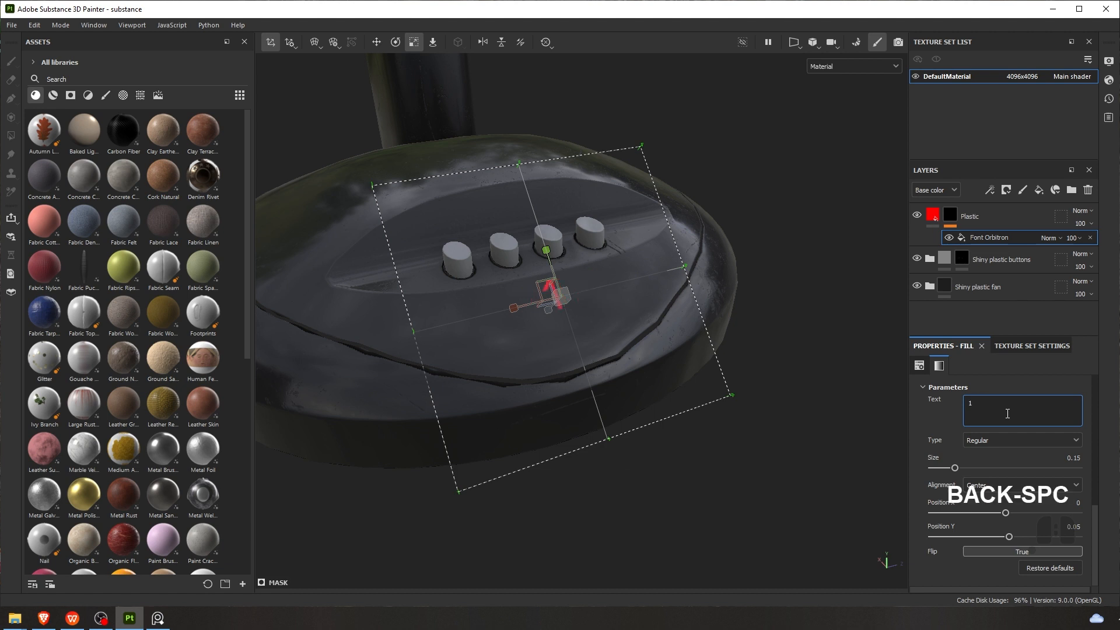
text(21)
key(BackSpace)
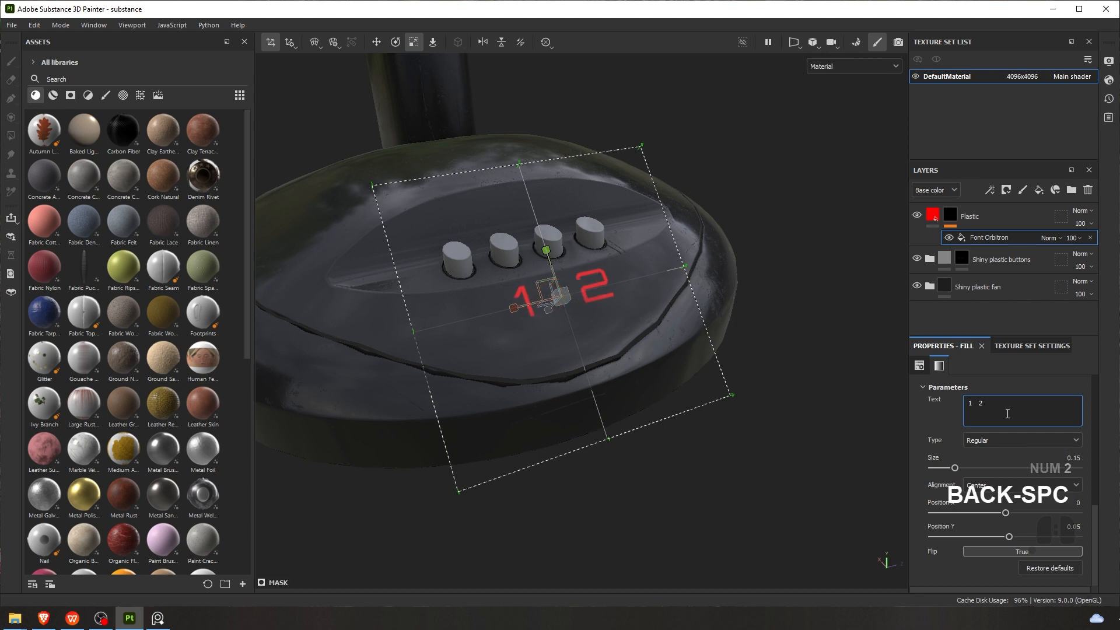
text(3  4)
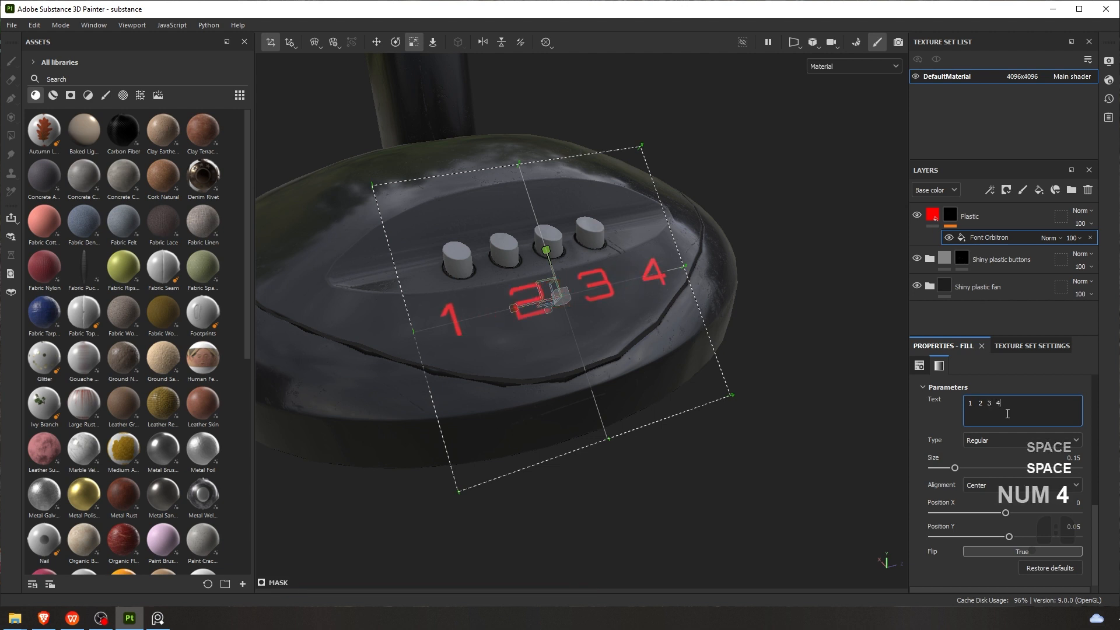
key(BackSpace)
key(BackSpace)
key(BackSpace)
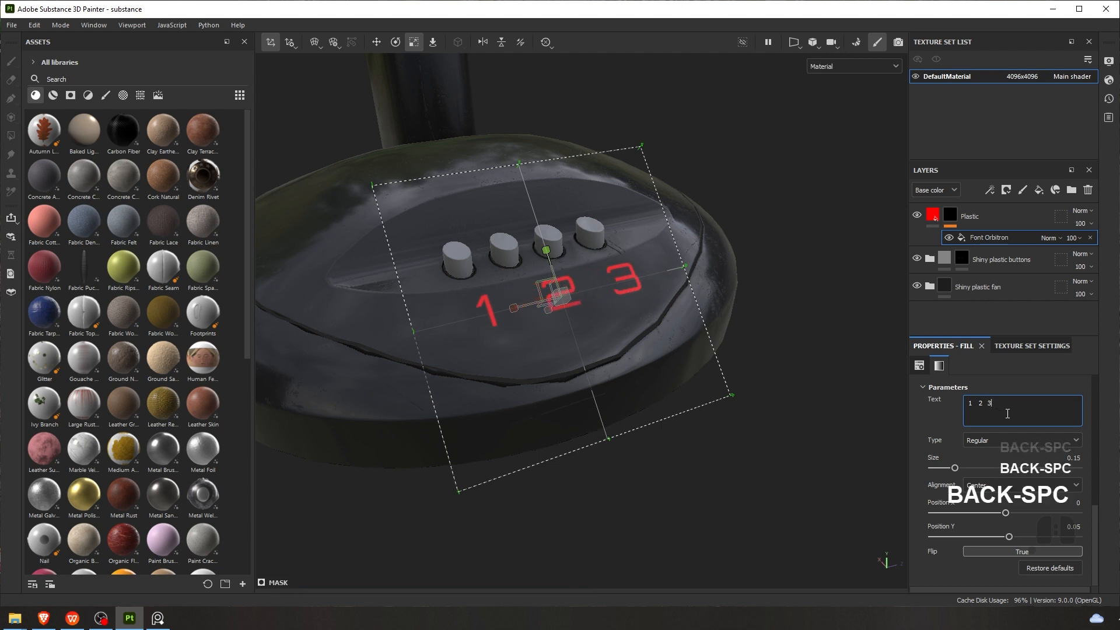
Replace the Font Orbitron text with "0 1 2 3", using two spaces between the numbers
drag(991, 404, 941, 399)
text(0)
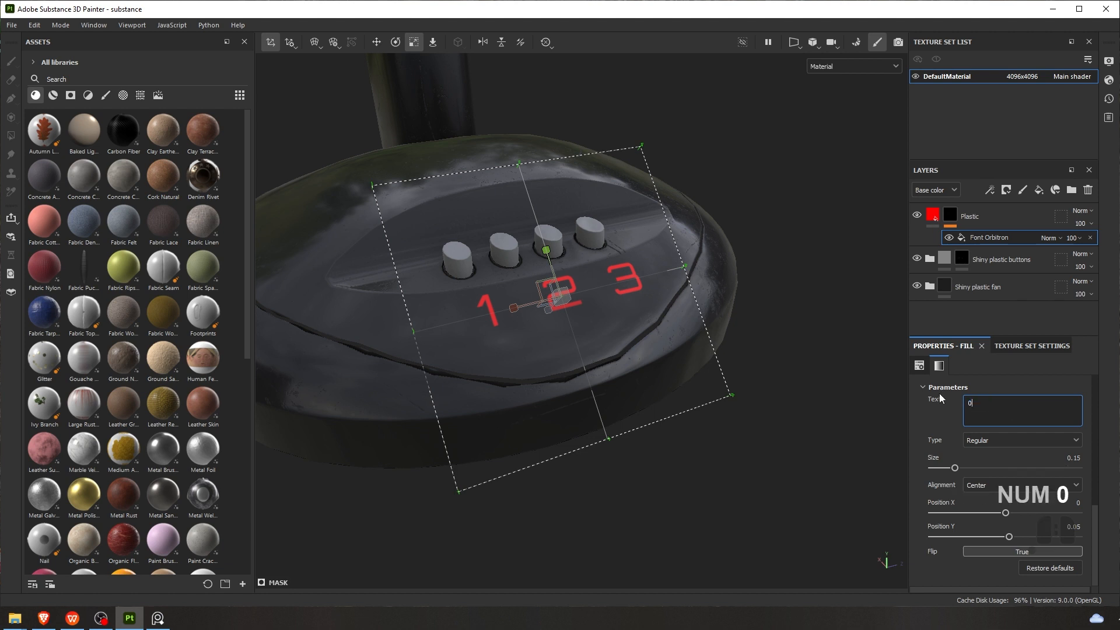
text(  1  )
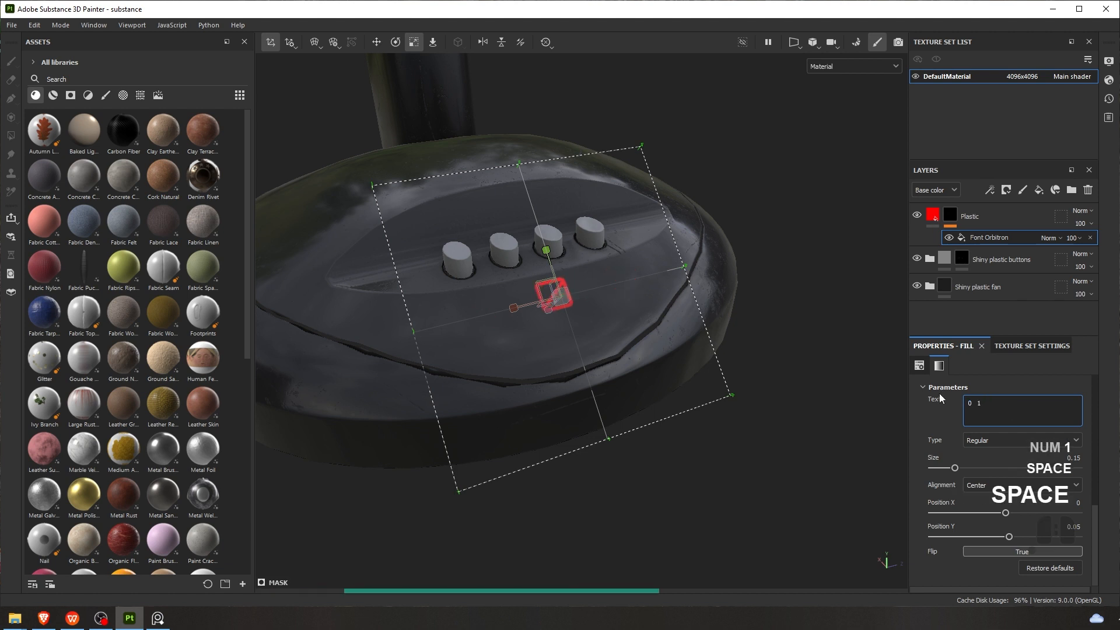
text(0)
key(BackSpace)
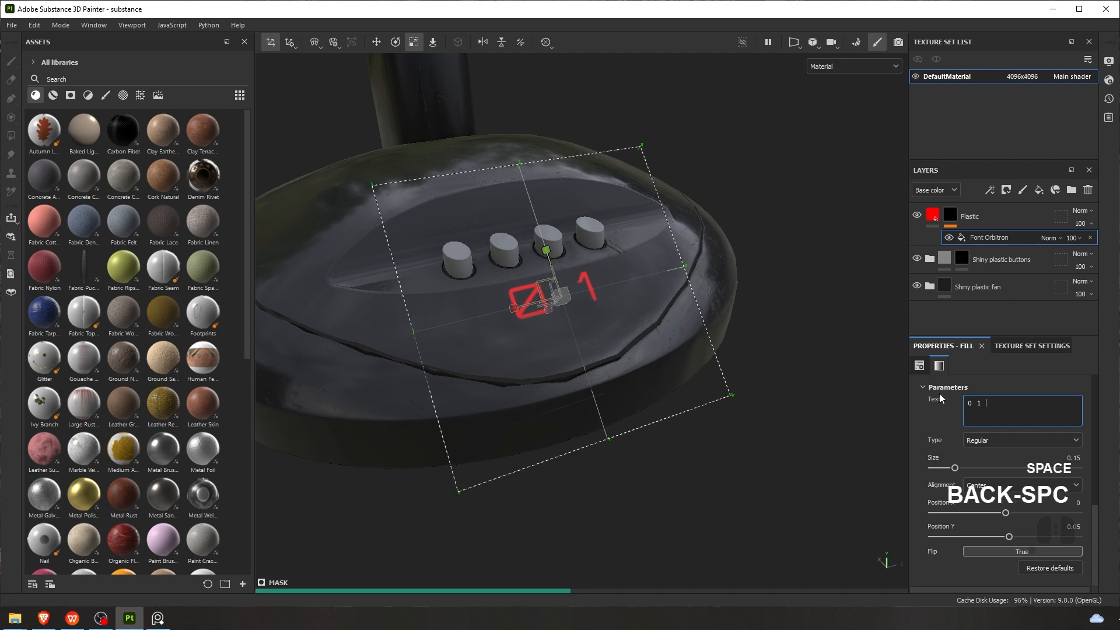
text(2  3)
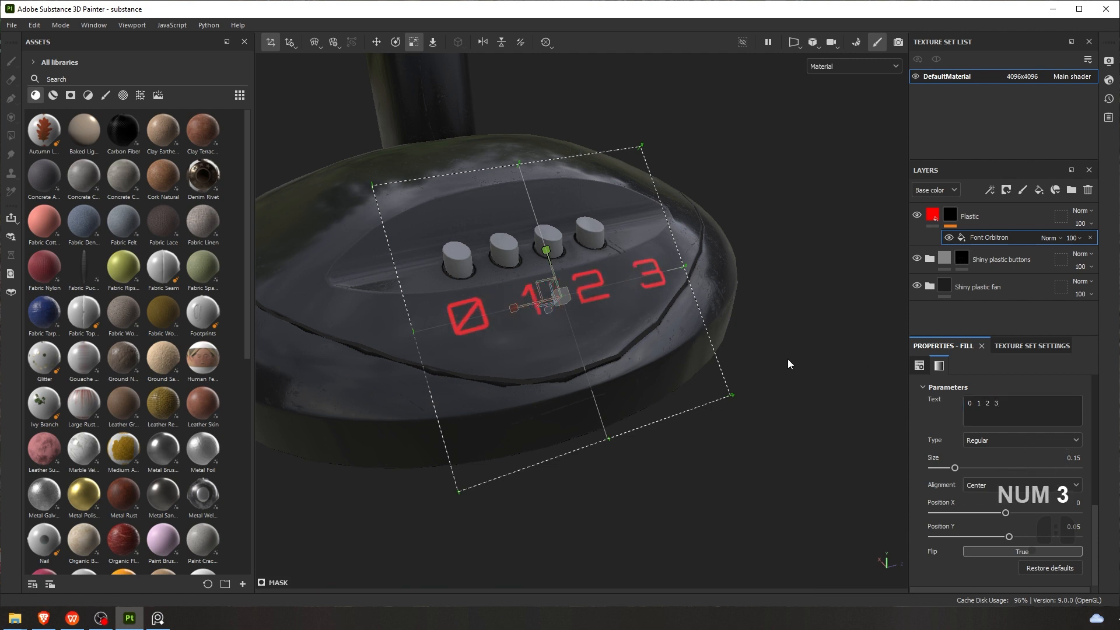
Scale the warp projection down uniformly to match the button spacing, and shift it along its depth so every number lands on the panel
alt+drag(788, 358, 525, 328)
alt+middle_drag(525, 329, 553, 335)
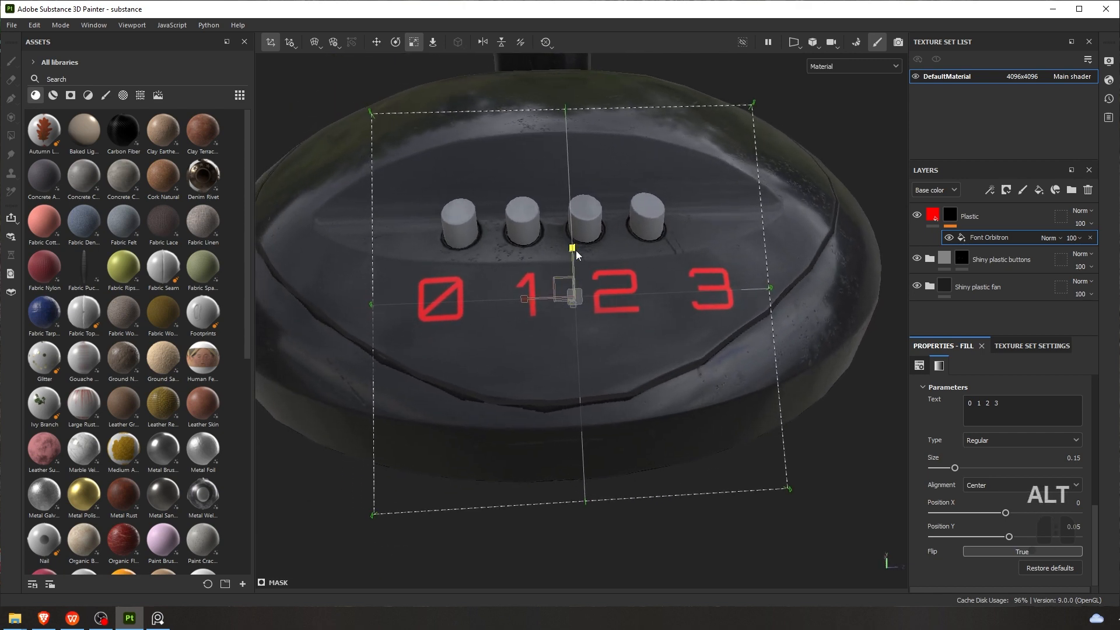
drag(576, 299, 499, 303)
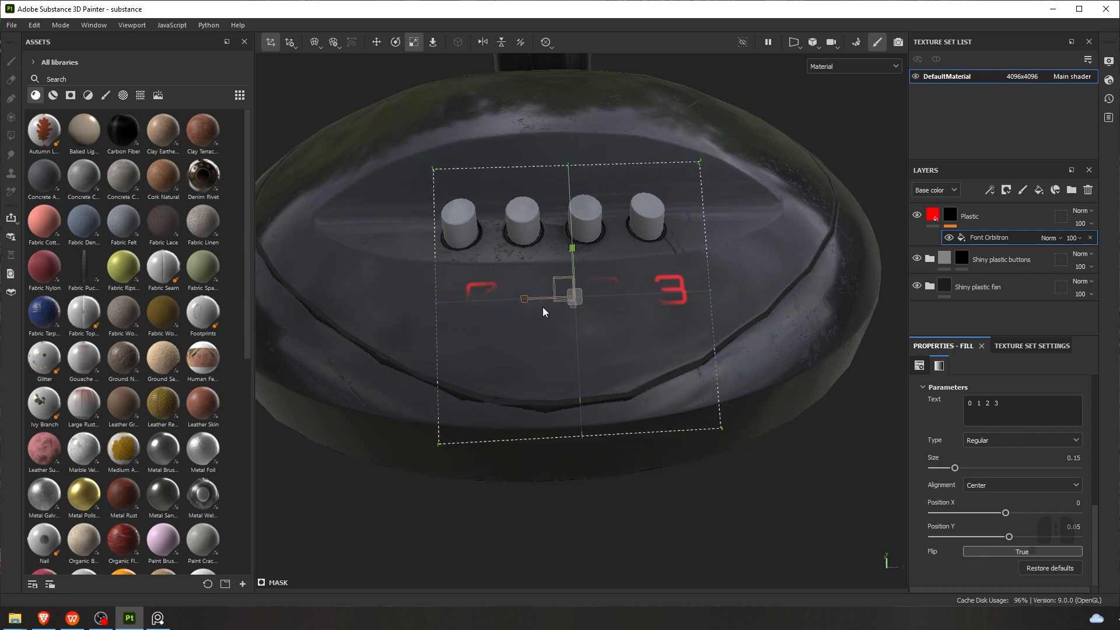
alt+drag(530, 348, 766, 260)
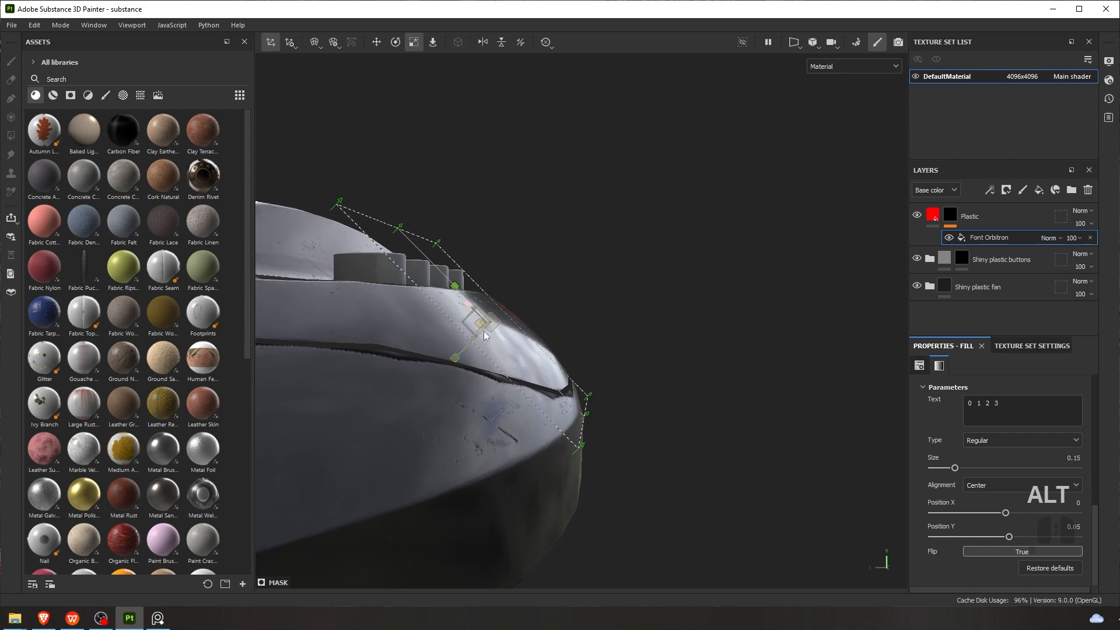
key(w)
drag(459, 351, 472, 345)
Move the projection slightly closer to the buttons and nudge it sideways to line up the numbers beneath them
alt+drag(608, 272, 506, 315)
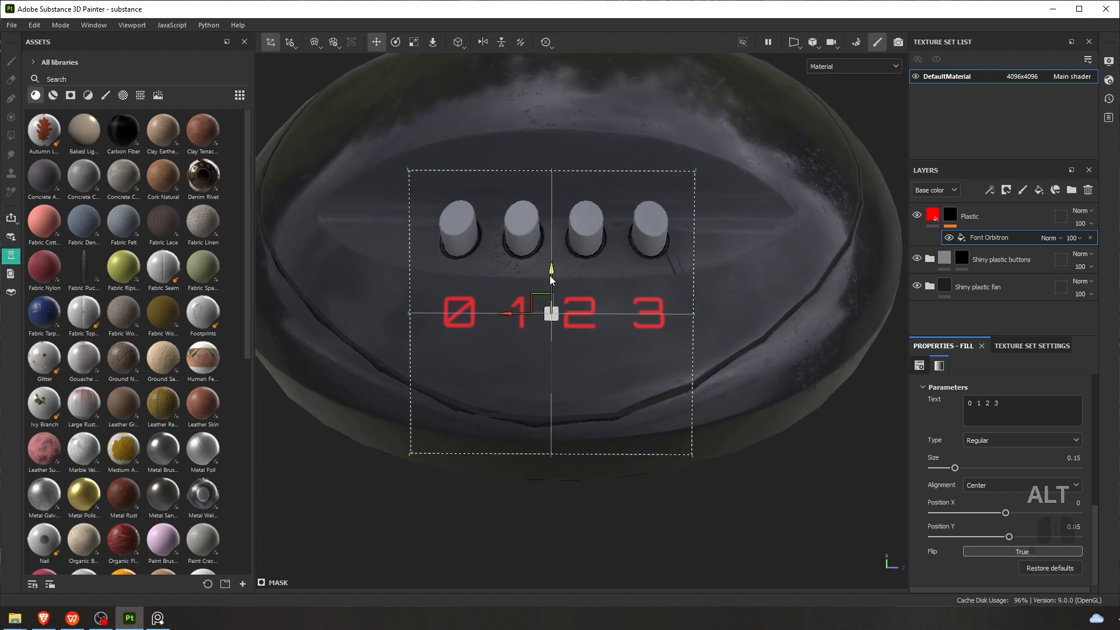
drag(553, 270, 553, 264)
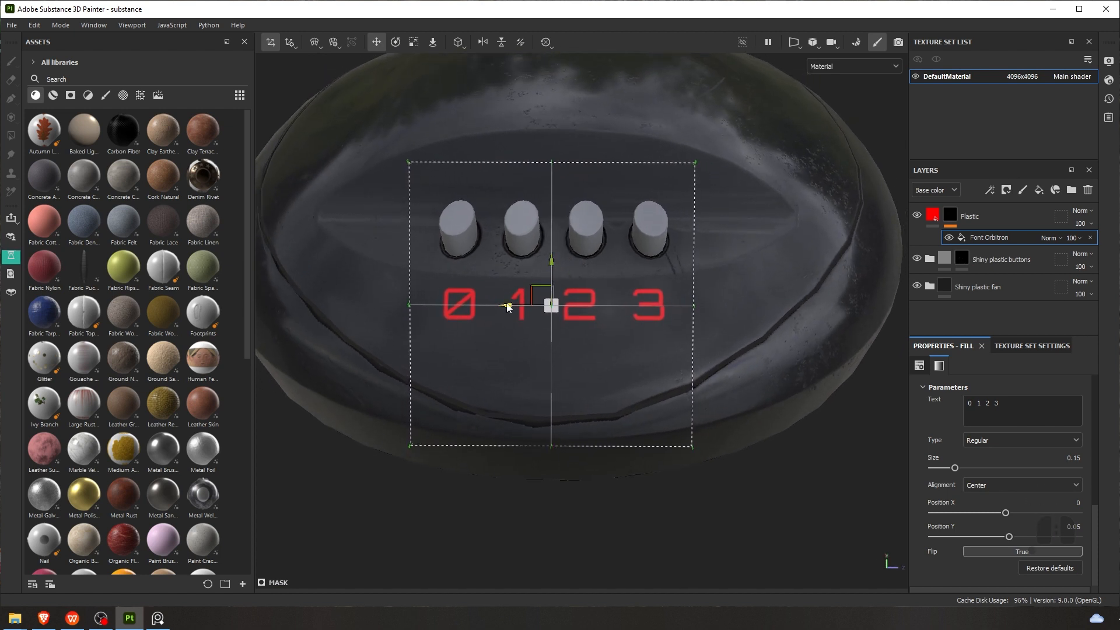
drag(505, 308, 499, 307)
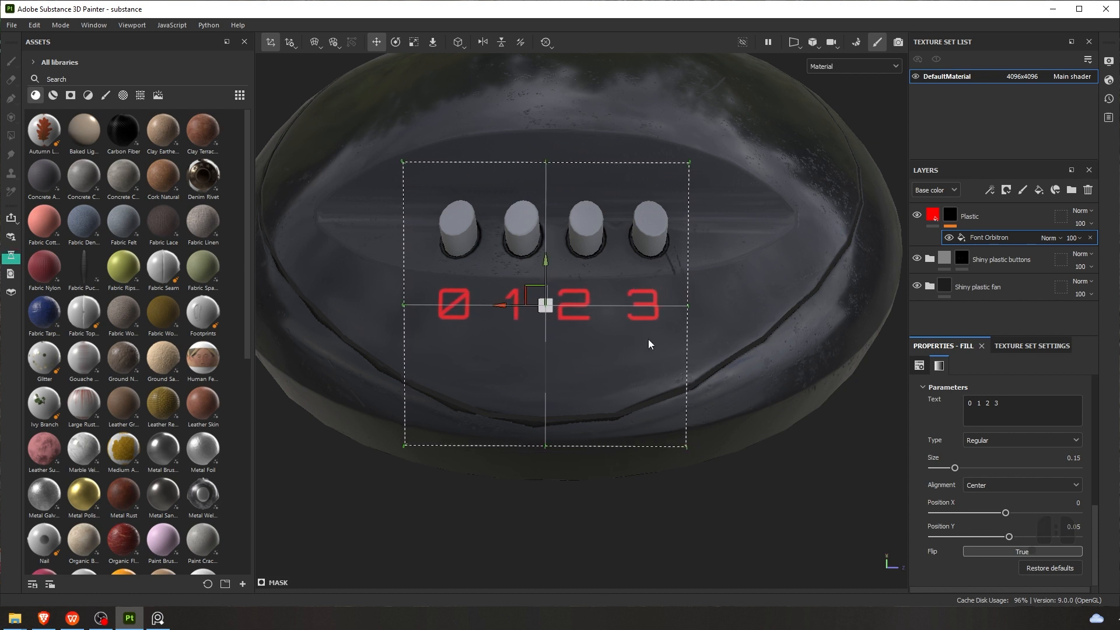
Widen the gaps between the numbers 0, 1, 2 and 3 with extra spaces in the text, and save the project
click(975, 403)
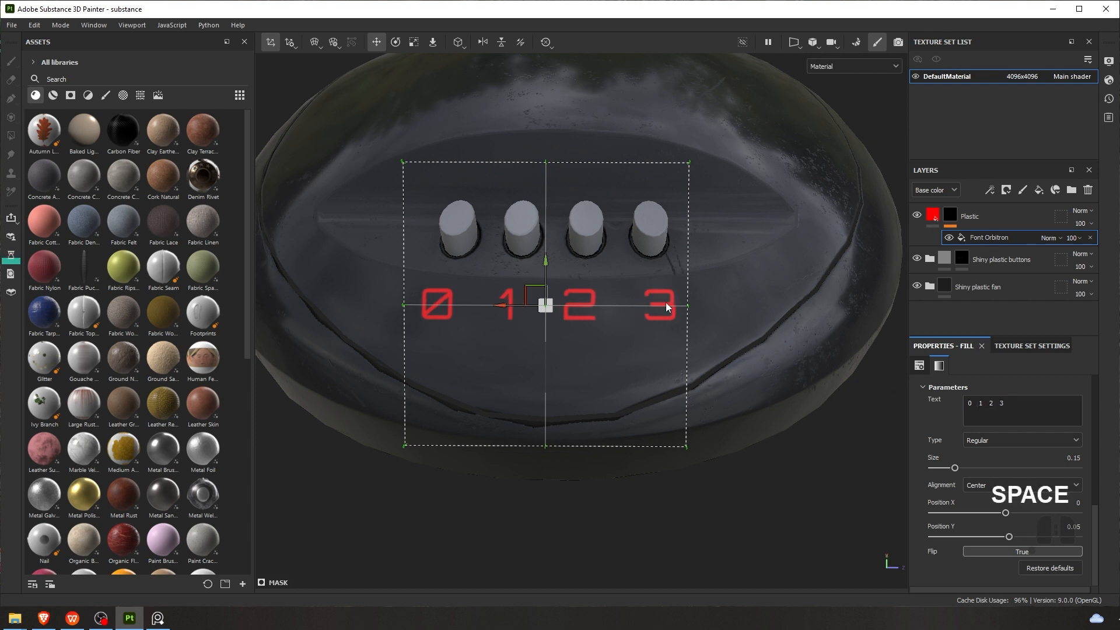
drag(503, 304, 513, 340)
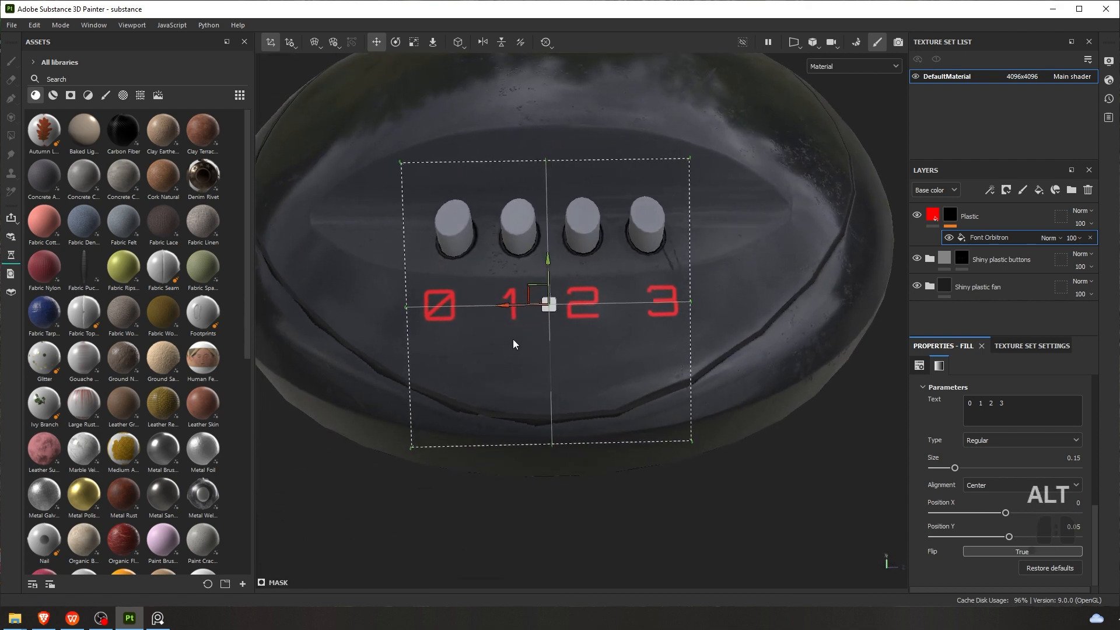
key(ctrl+s)
Set the size of the Font Orbitron text to 0.14 so the numbers sit closer to their buttons
drag(954, 471, 952, 471)
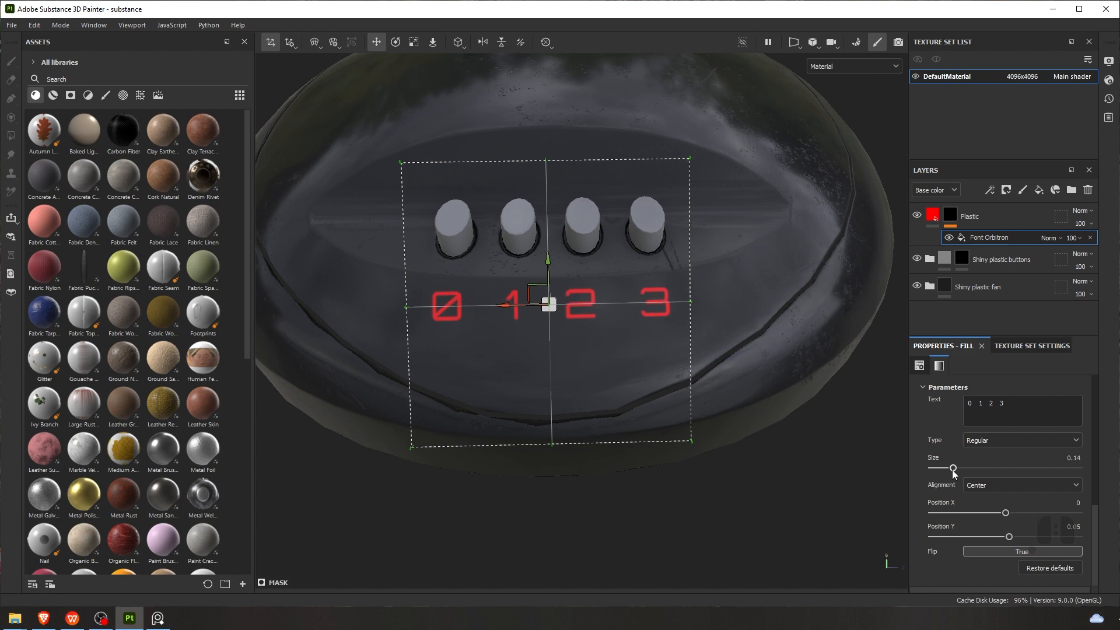
alt+drag(742, 382, 665, 371)
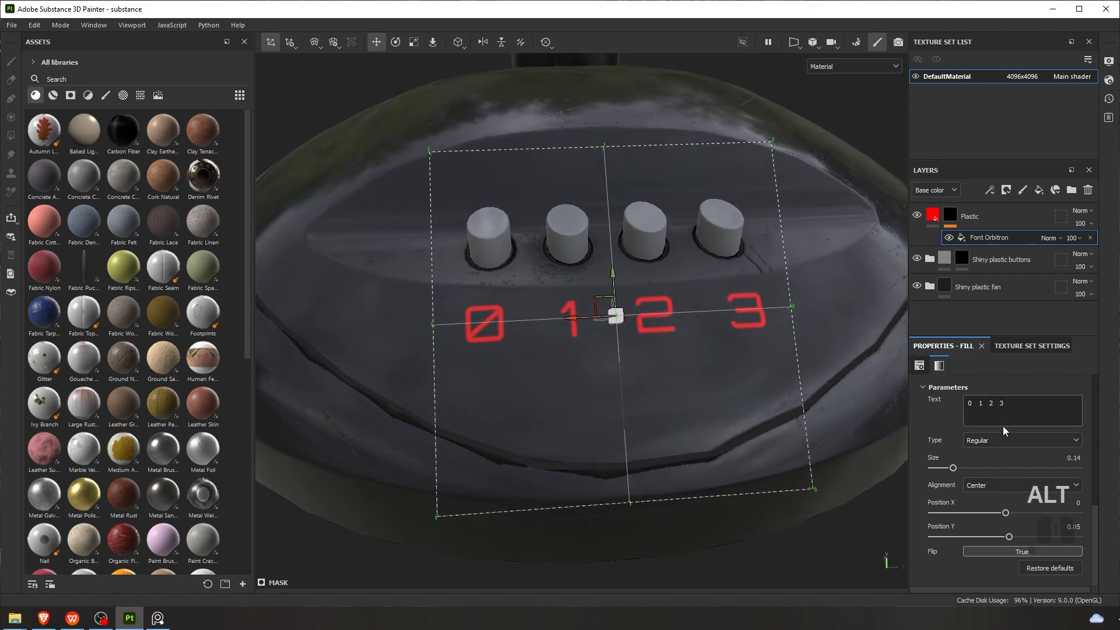
scroll(945, 425, up, 2)
scroll(960, 483, down, 2)
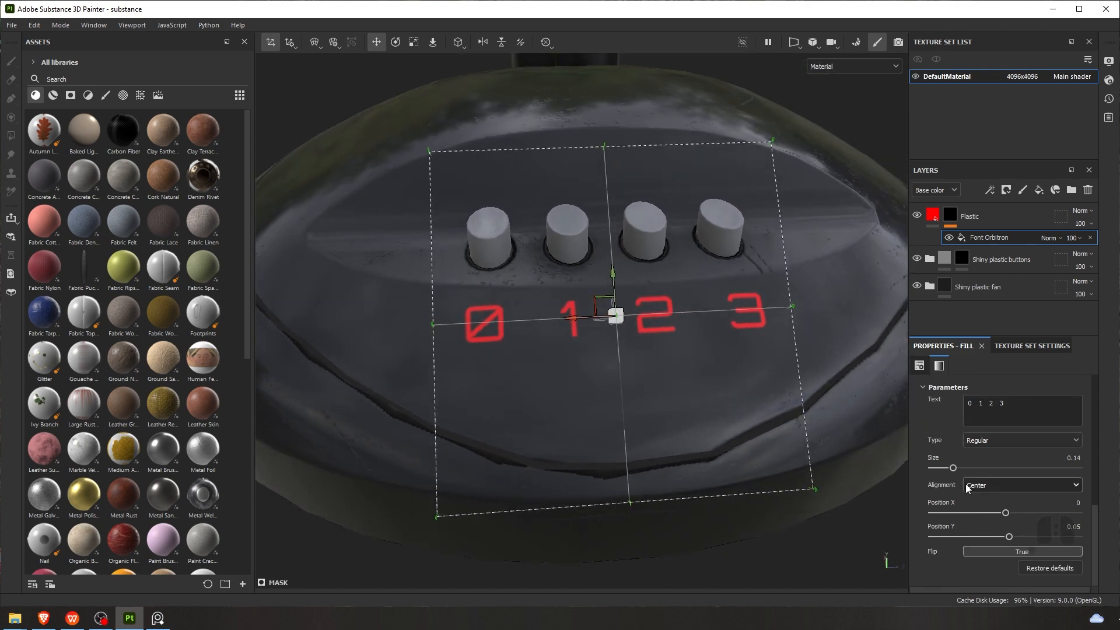
Try the Bold type on the projected numbers and switch back to Regular
click(998, 440)
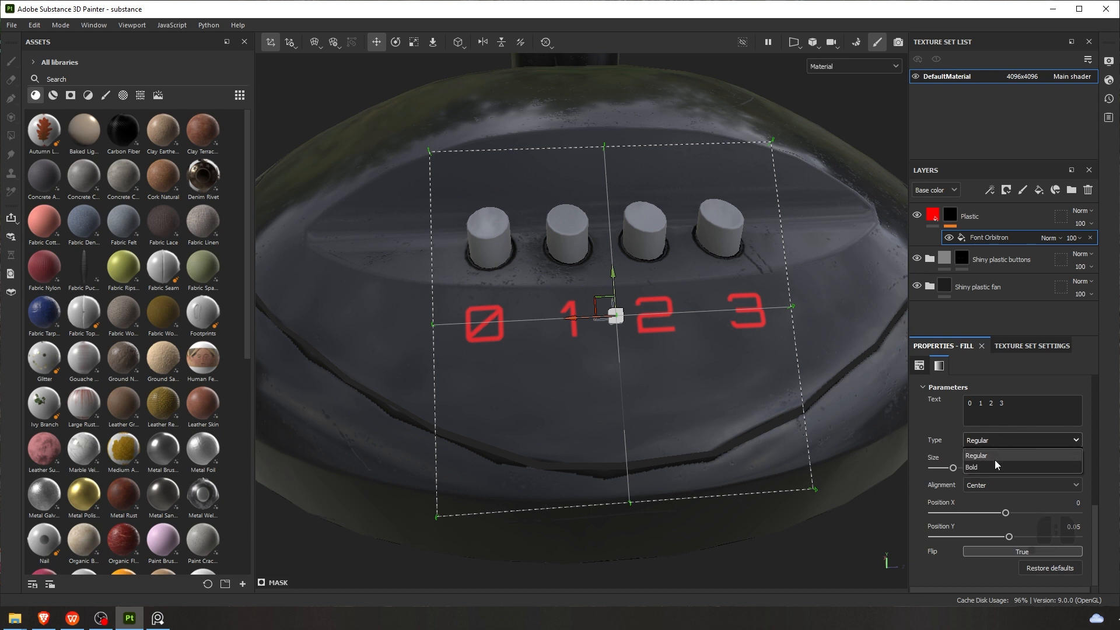
click(995, 460)
click(994, 439)
click(993, 453)
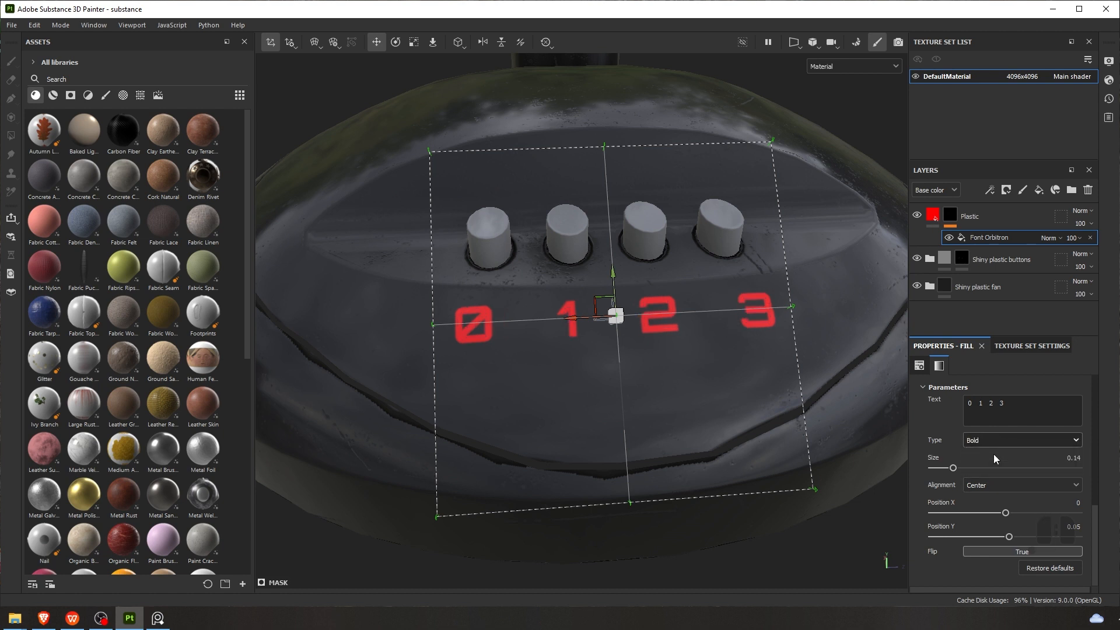
Replace Font Orbitron with Font Libre Baskerville in the mask fill's grayscale slot and set Flip to True
scroll(968, 441, up, 2)
scroll(970, 441, up, 2)
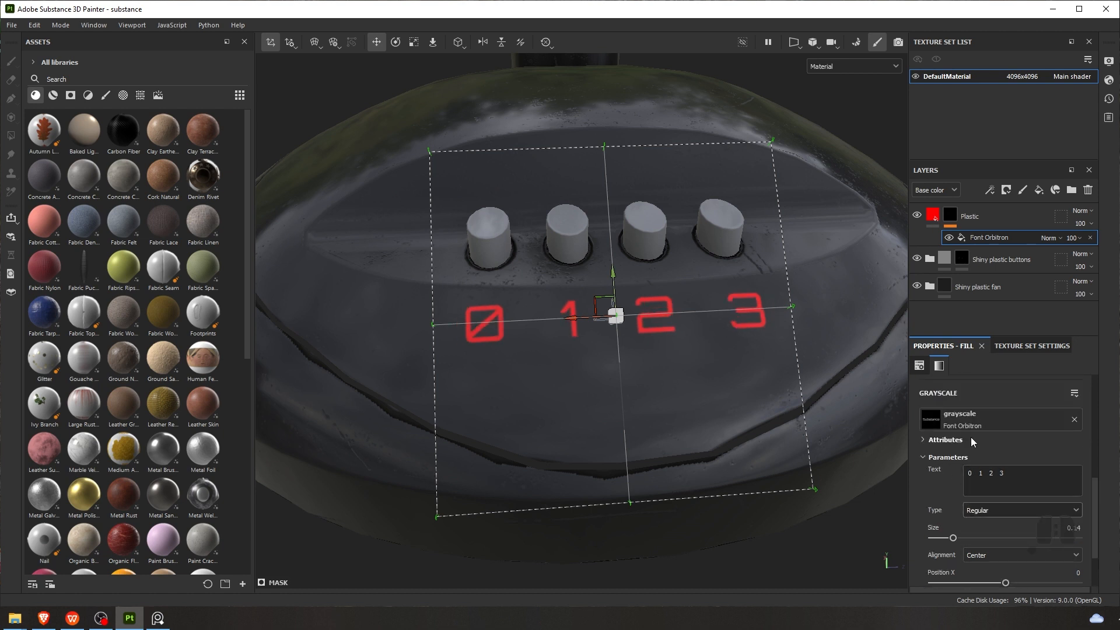
click(1074, 420)
click(1027, 421)
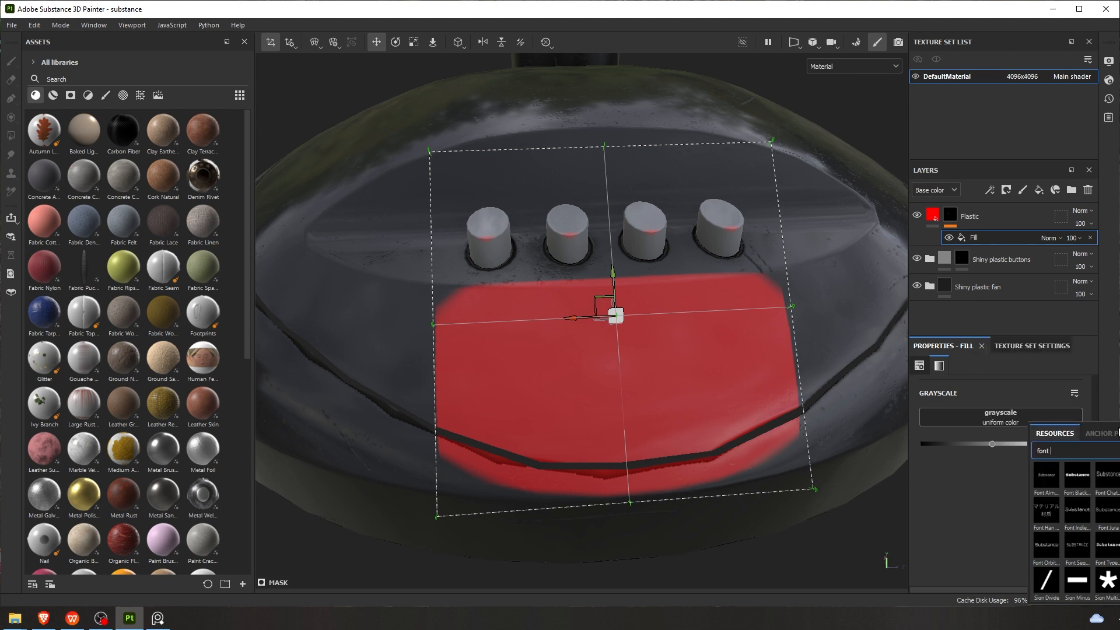
click(1038, 418)
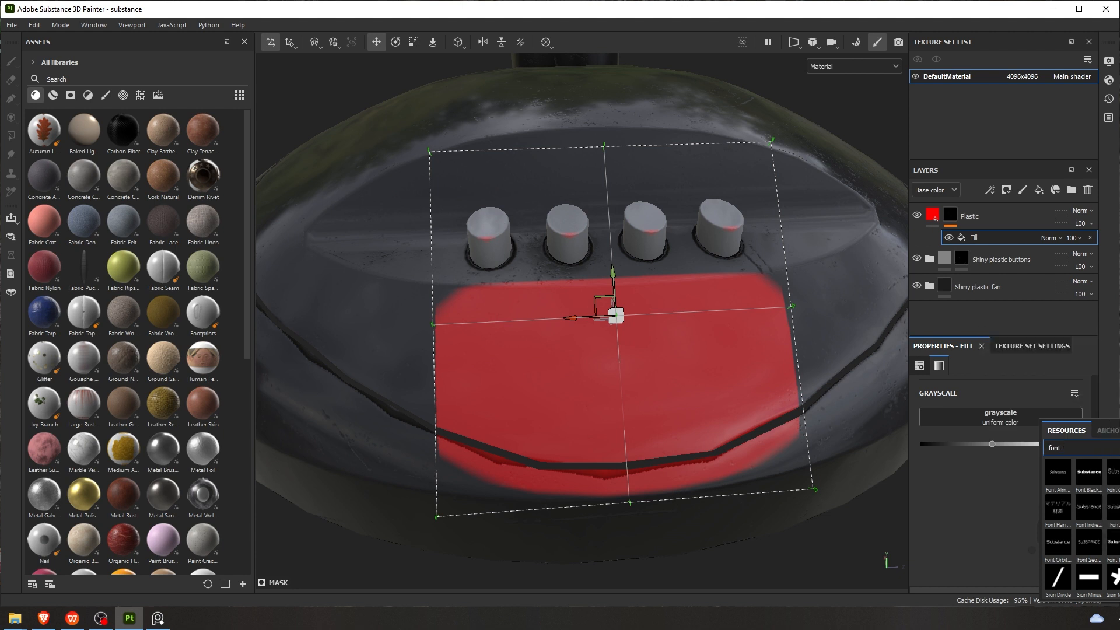
click(1113, 506)
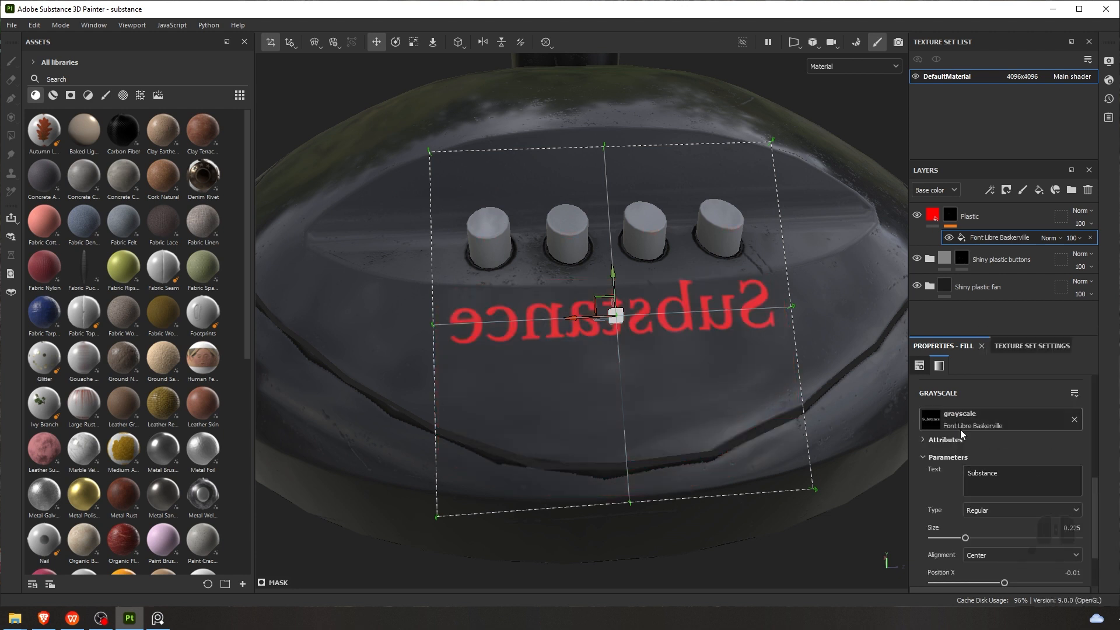
scroll(942, 513, down, 2)
click(971, 551)
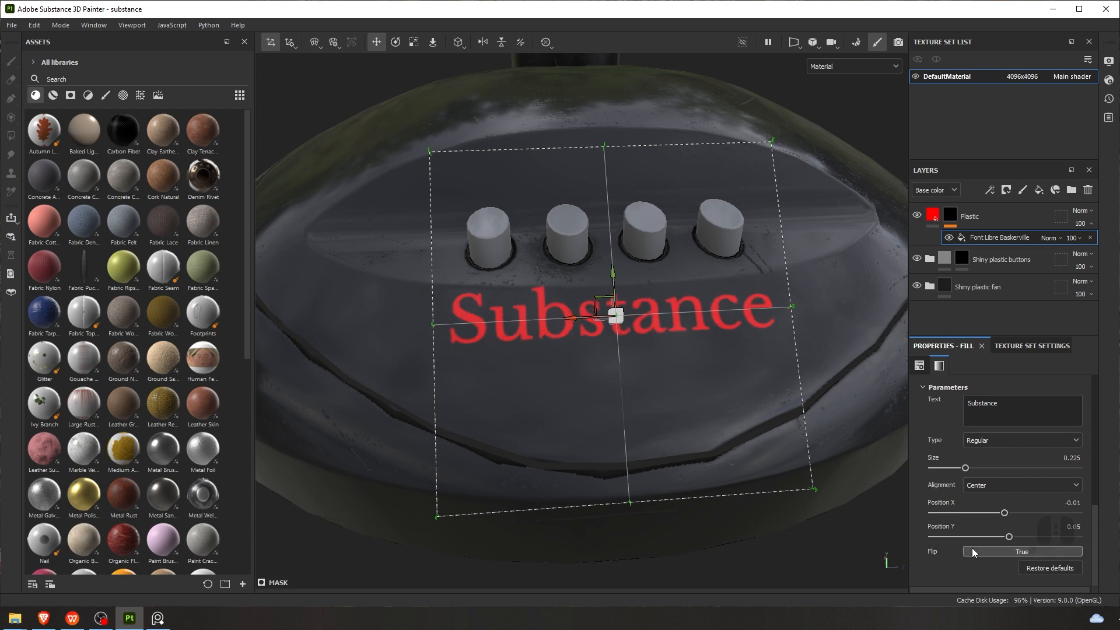
Try the text "0 1 2 3" in Font Libre Baskerville and undo the text change
click(971, 414)
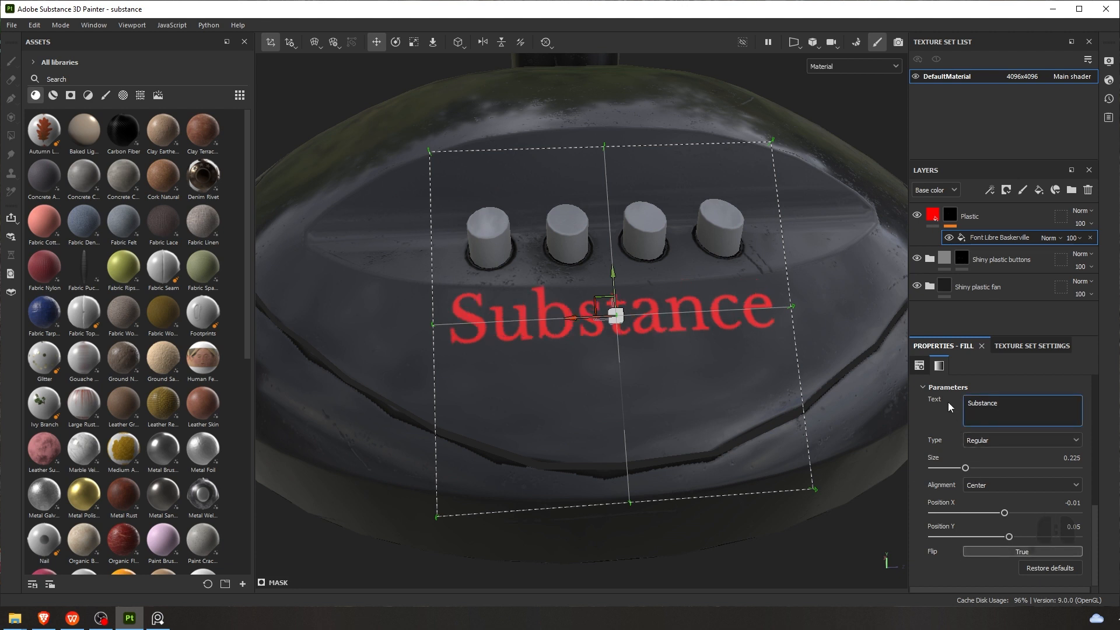
drag(1005, 402, 953, 400)
text(0  )
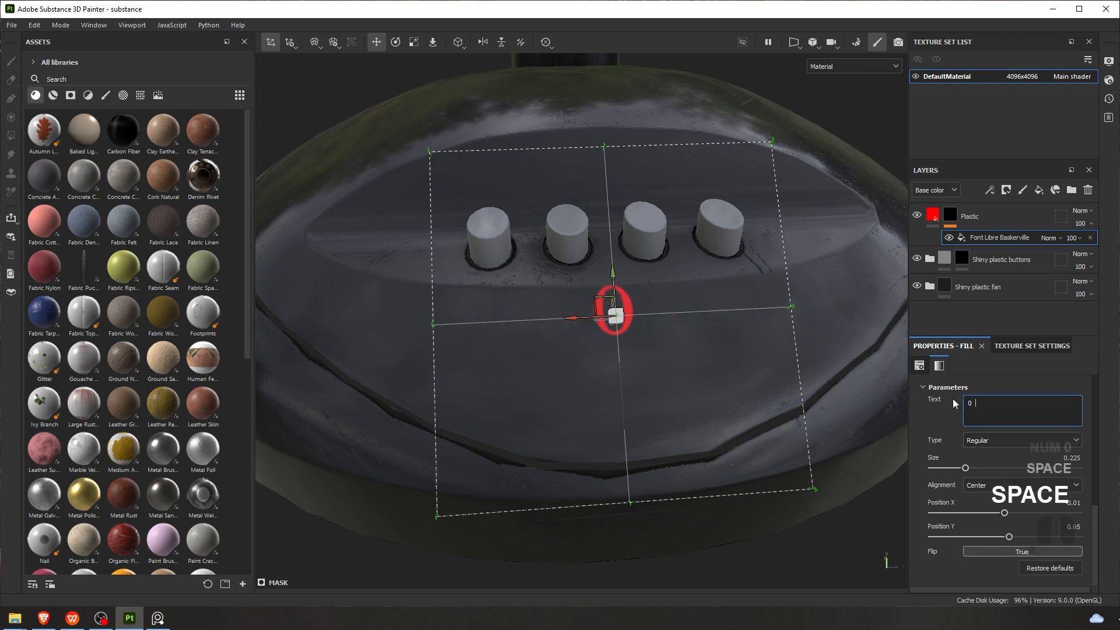
text(1  2  3)
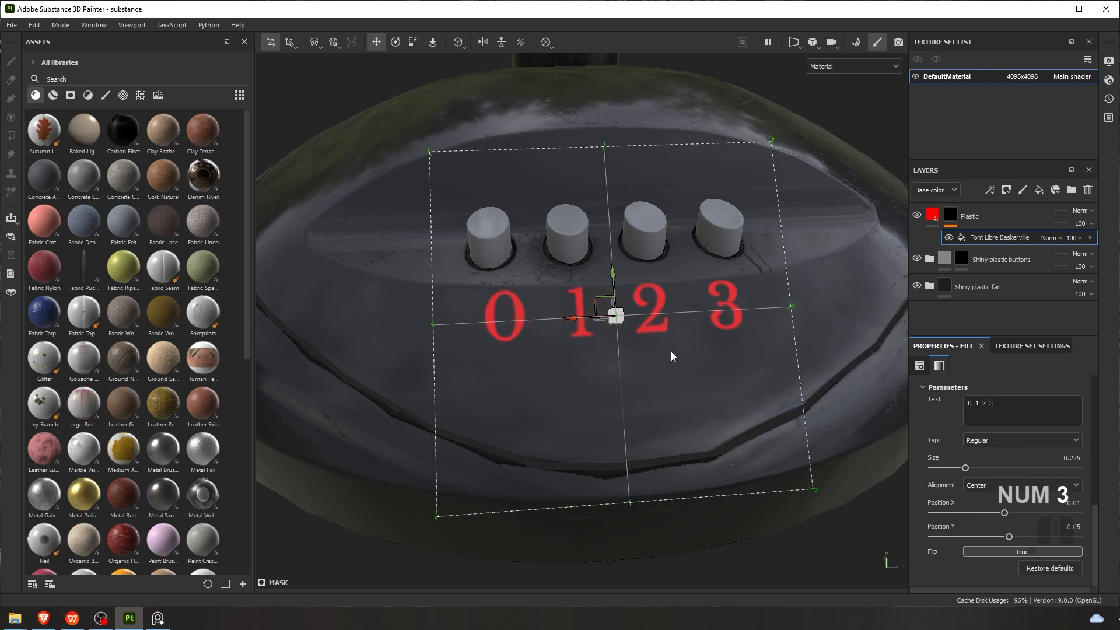
alt+drag(663, 307, 619, 301)
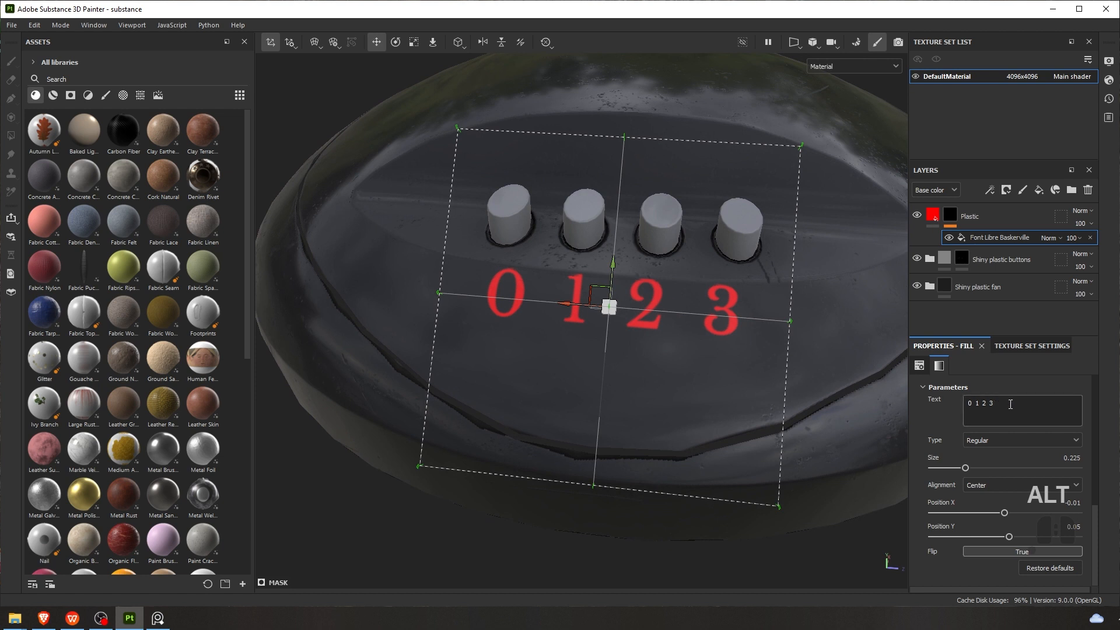
key(ctrl+z)
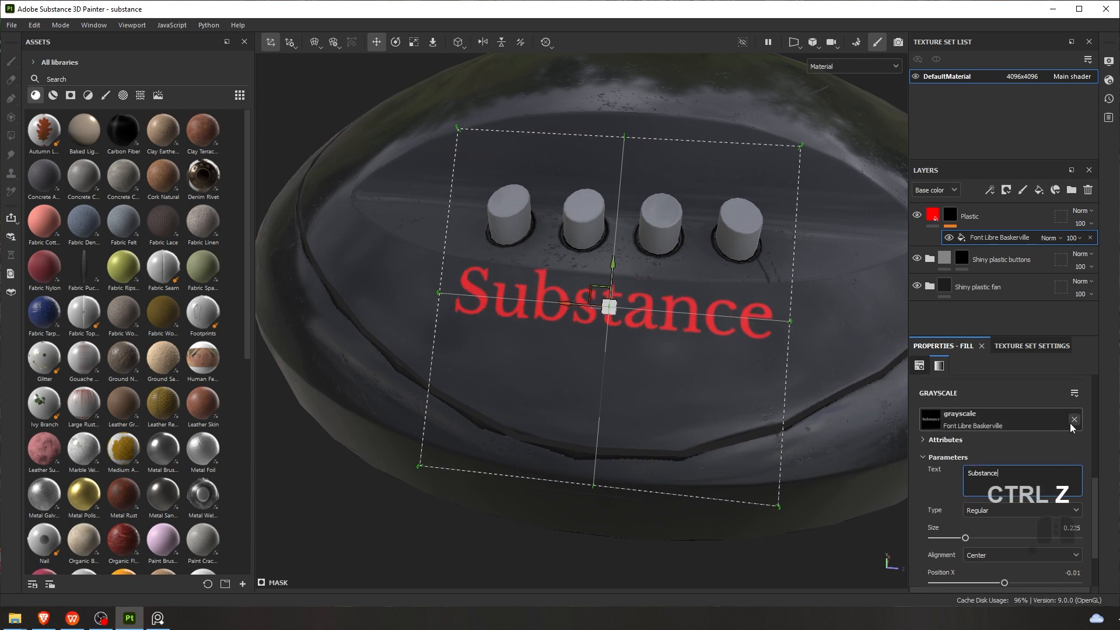
Replace Font Libre Baskerville with Font Courier Prime in the mask fill's grayscale slot and set Flip to True
click(1073, 420)
click(1015, 419)
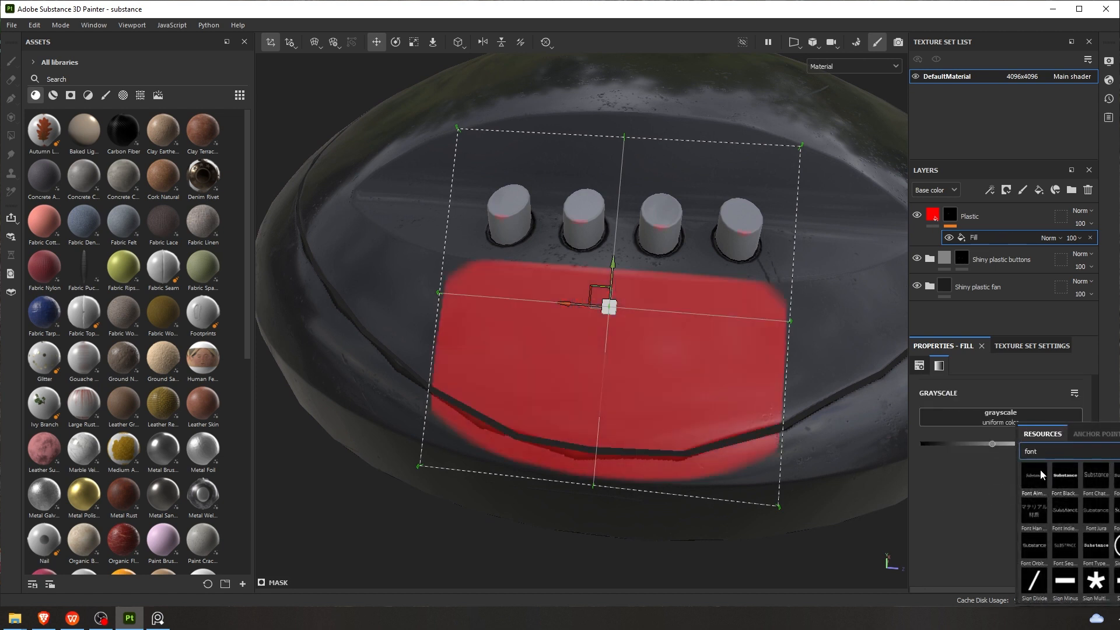
click(1041, 472)
key(ctrl+z)
click(1047, 418)
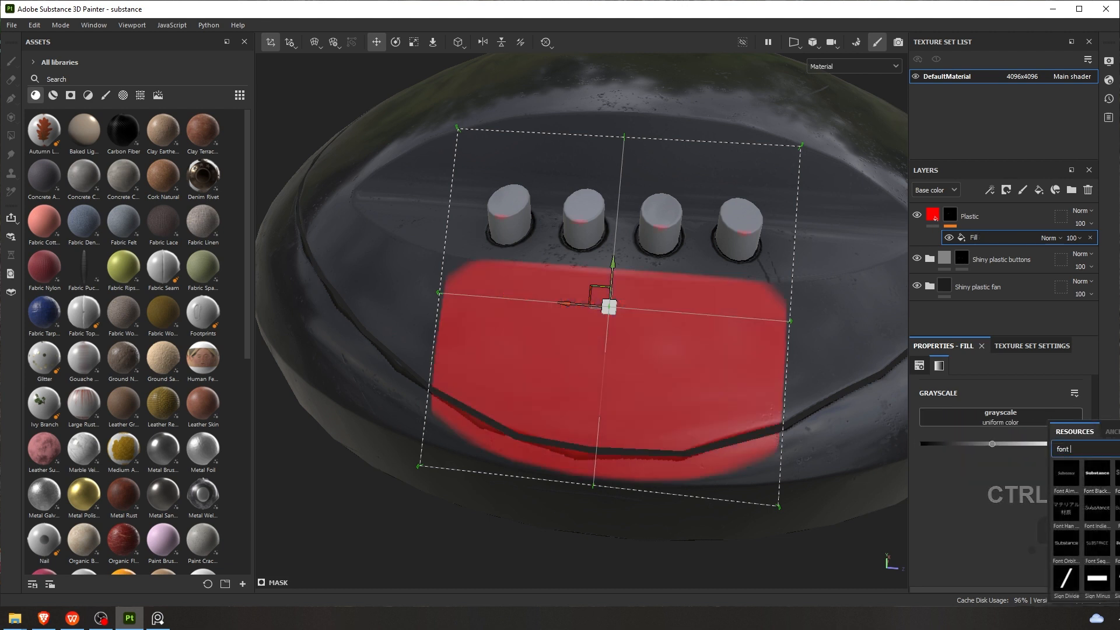
click(1114, 480)
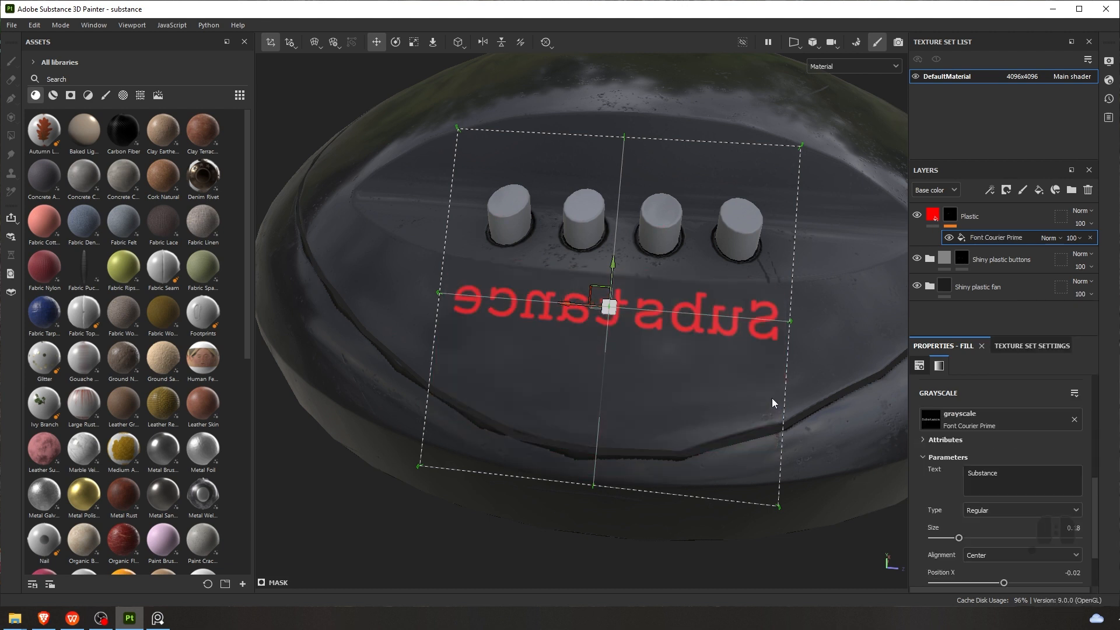
scroll(951, 552, down, 2)
click(981, 552)
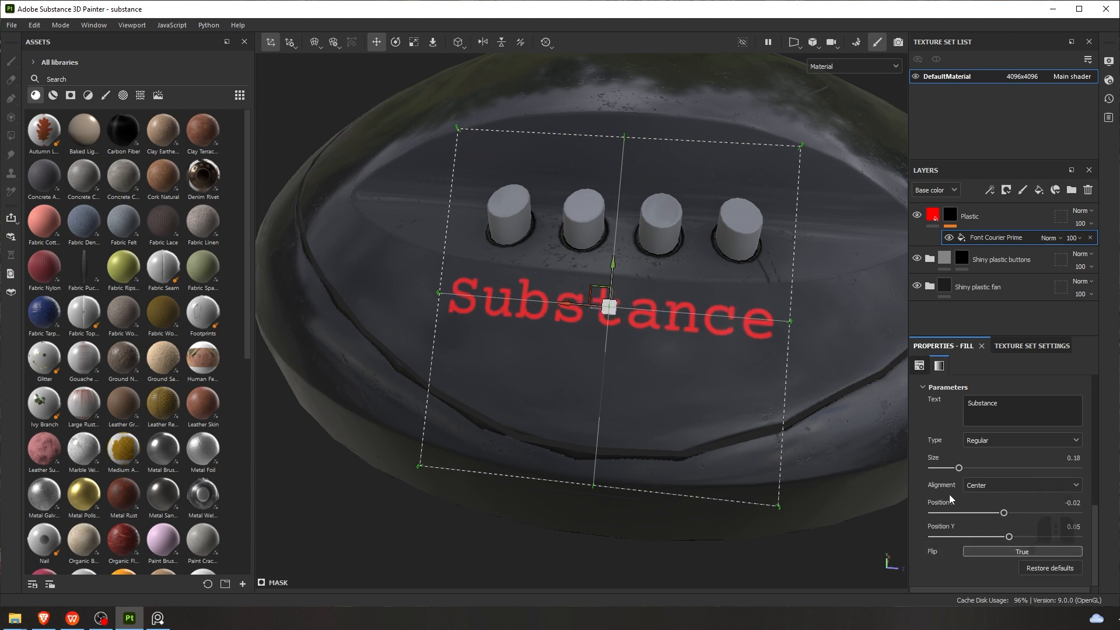
Try the text "0 1 2 3" in Font Courier Prime, testing single and double spaces between the digits
scroll(973, 467, up, 3)
click(973, 509)
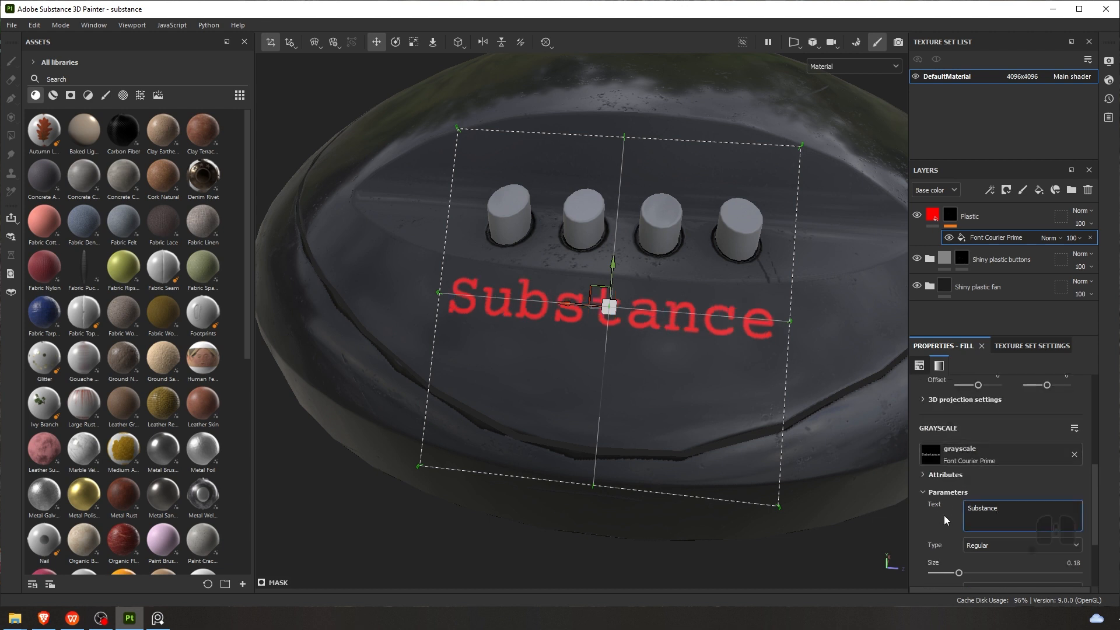
double_click(987, 509)
text(1)
key(BackSpace)
text(0)
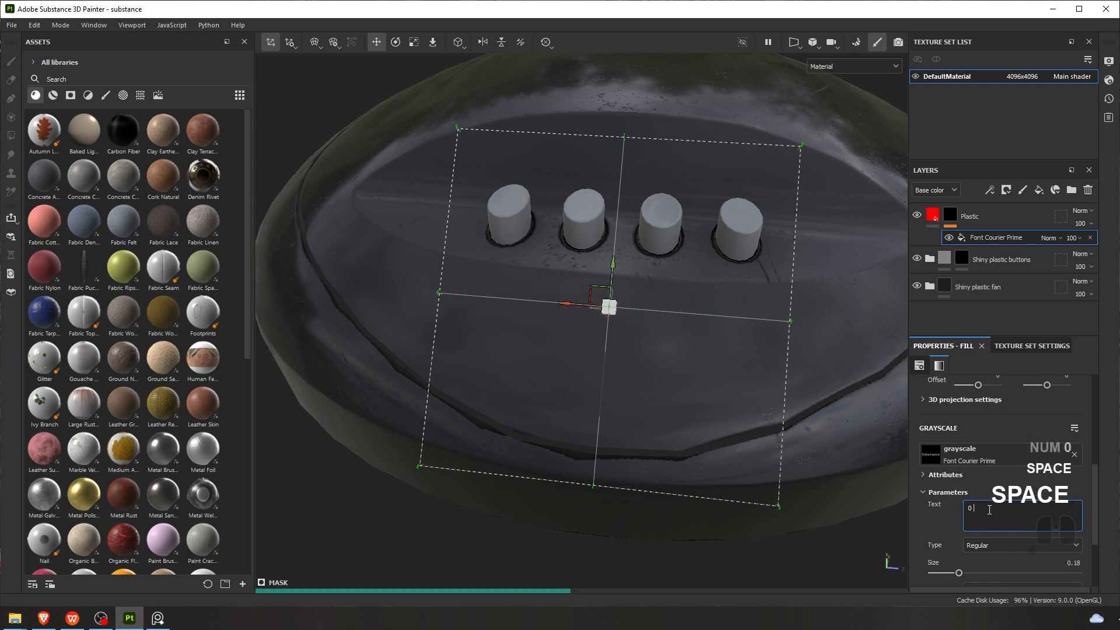
key(BackSpace)
text(1)
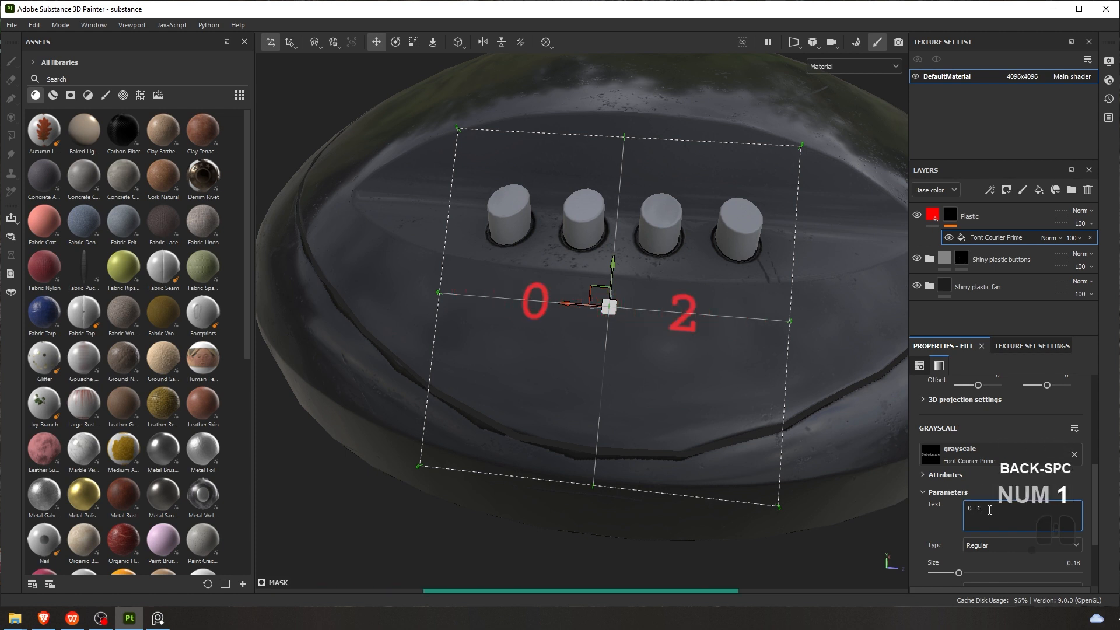
text(  2)
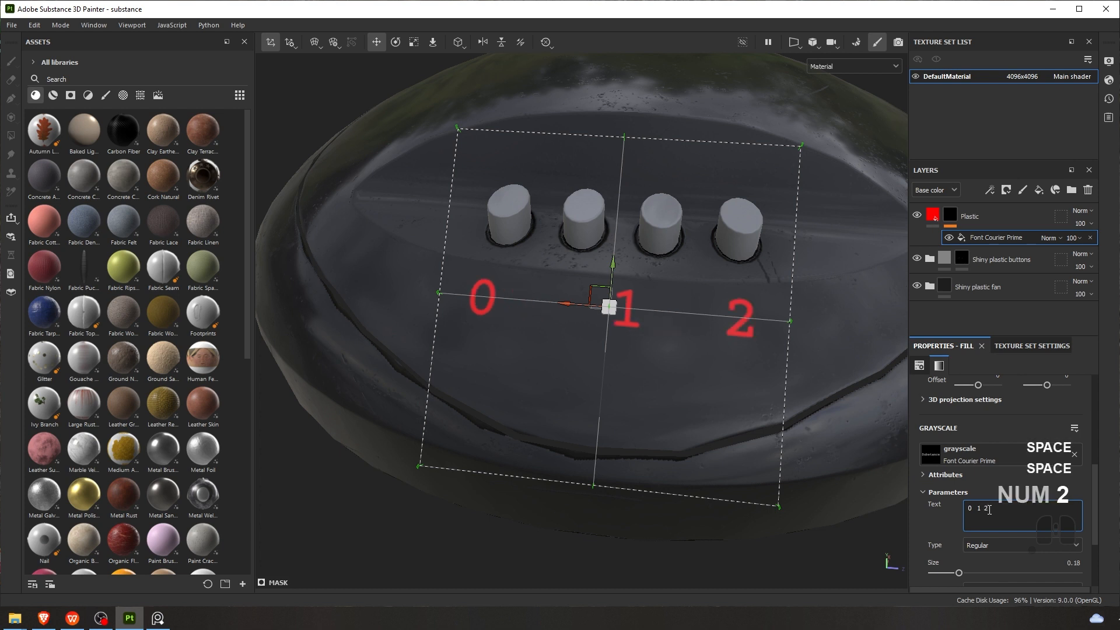
key(BackSpace)
key(BackSpace)
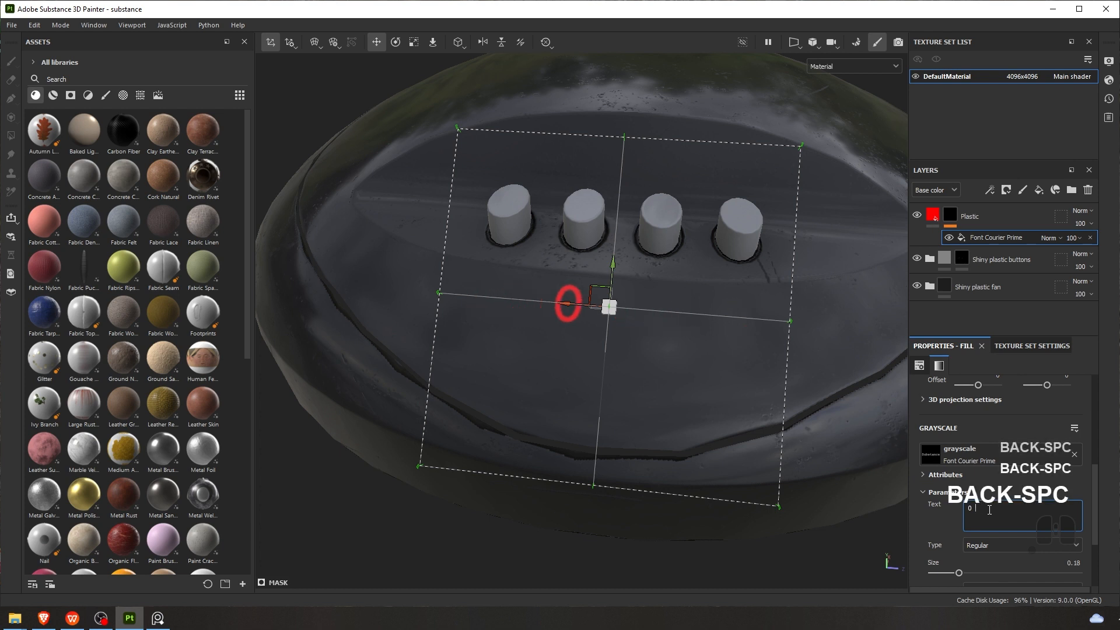
text(0 1 2 3)
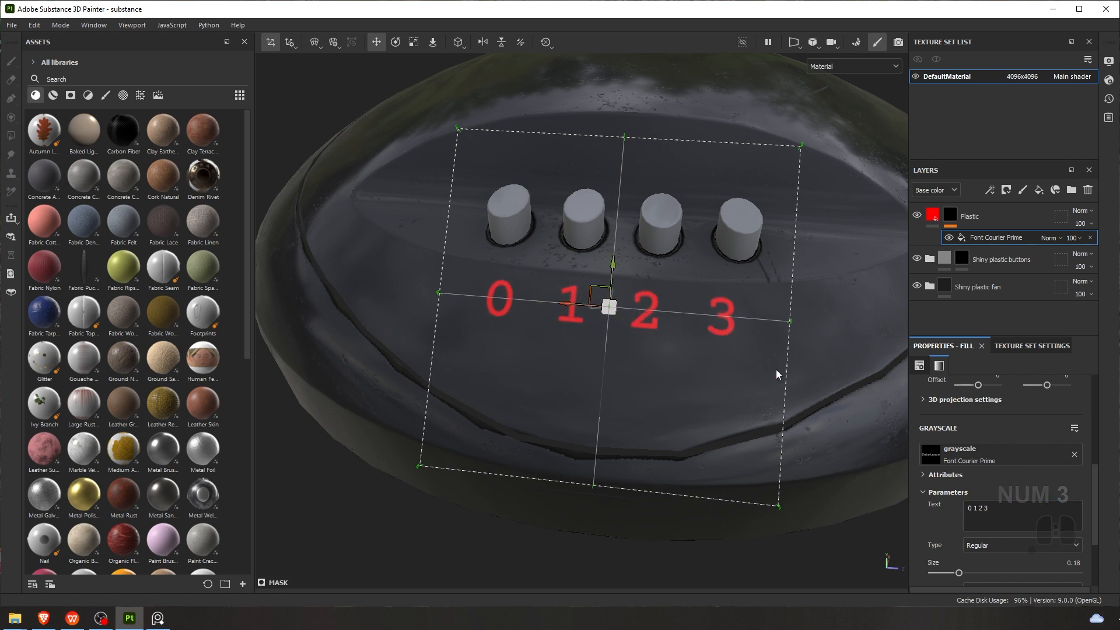
Try extra spaces between the digits 0 to 3 and undo the text edits
click(984, 507)
click(978, 508)
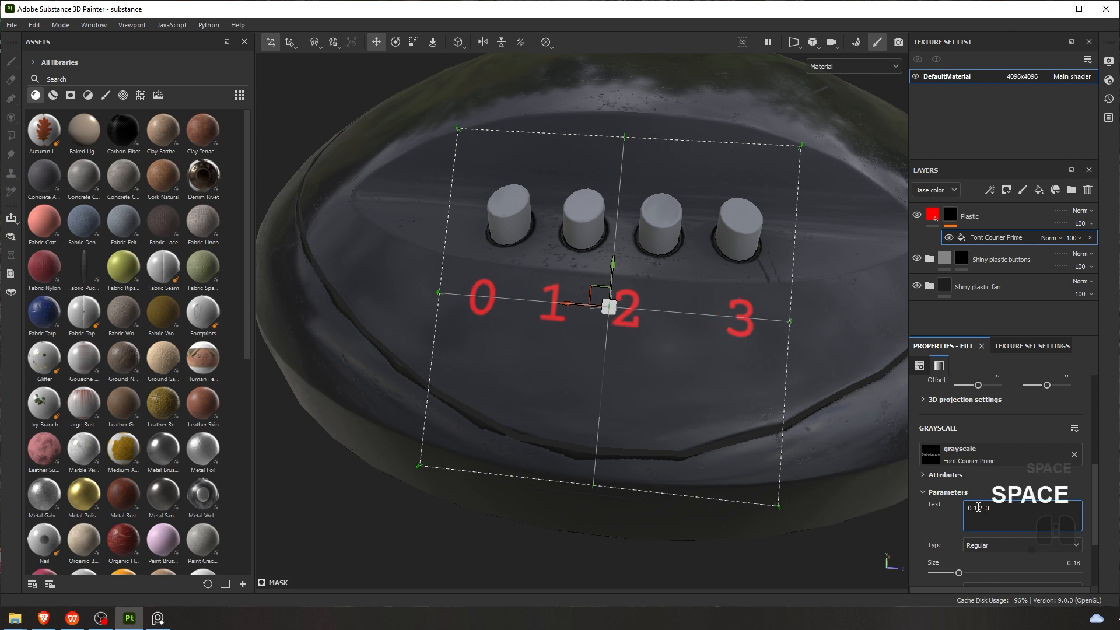
click(973, 507)
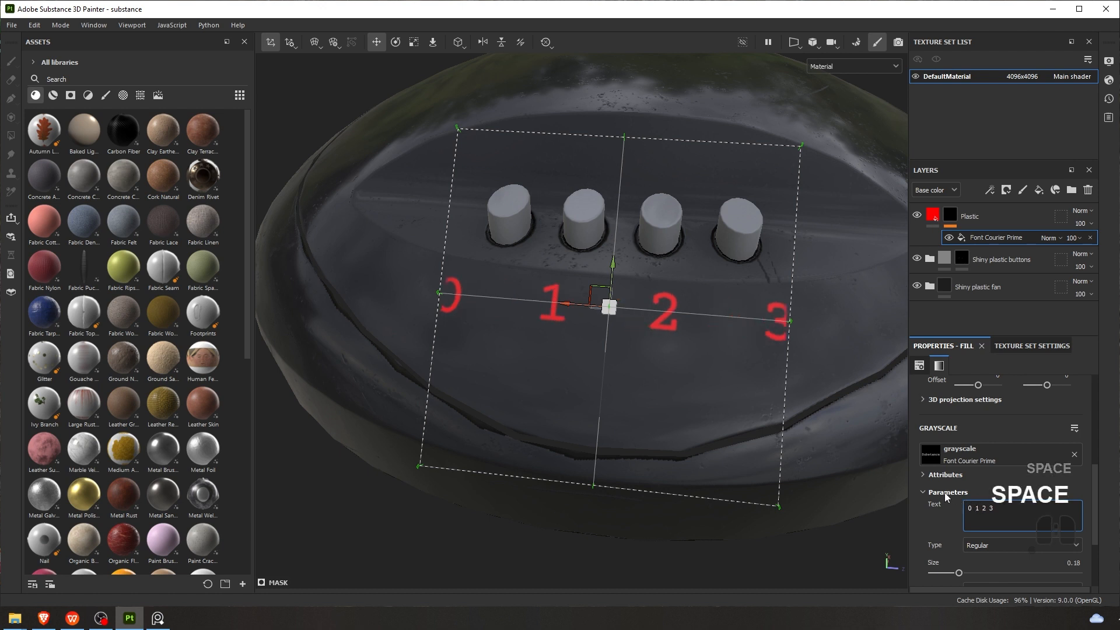
key(ctrl+z)
key(ctrl+z)
key(ctrl+z)
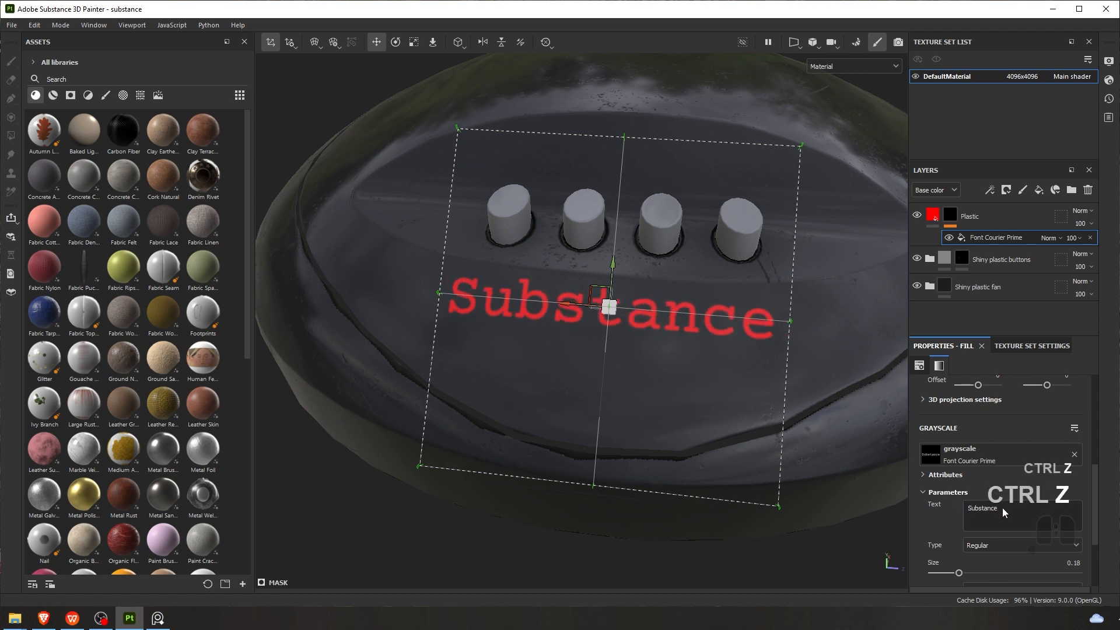
key(ctrl+z)
key(ctrl+z)
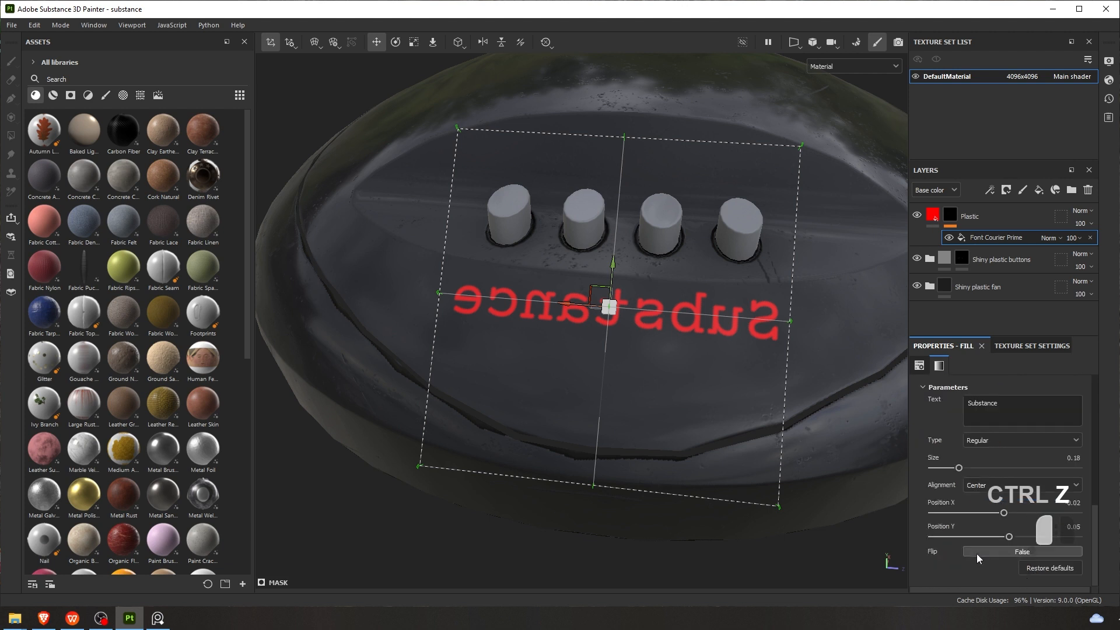
Set the flipped Courier Prime text to "0 1 2 3" at size 0.21 and nudge the projection sideways to align the numbers with the buttons
key(ctrl+a)
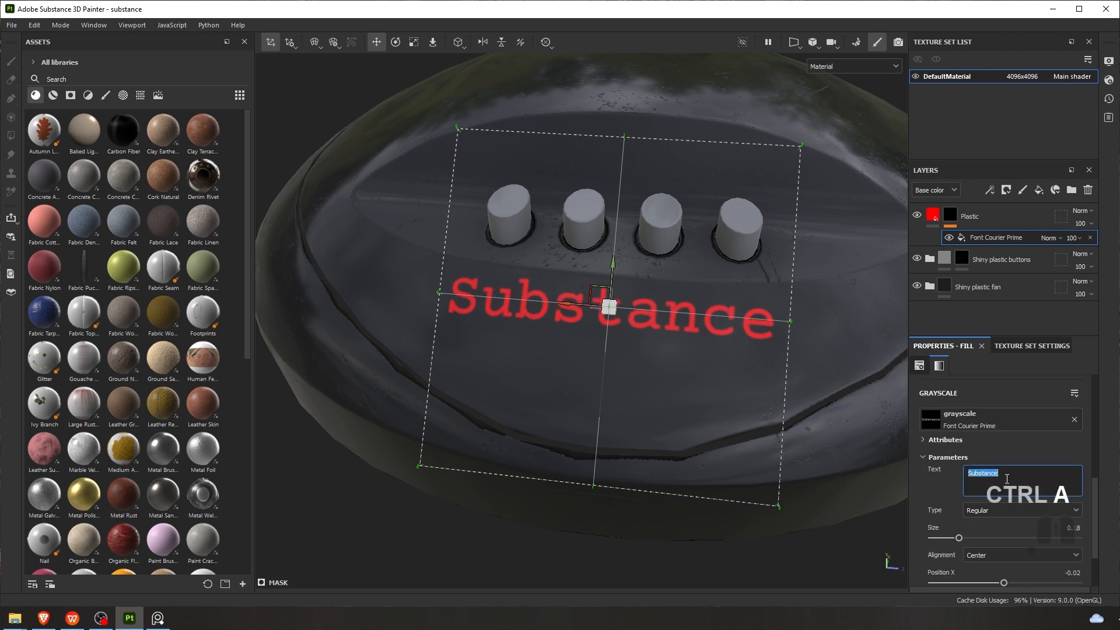
text(0 1 2 3)
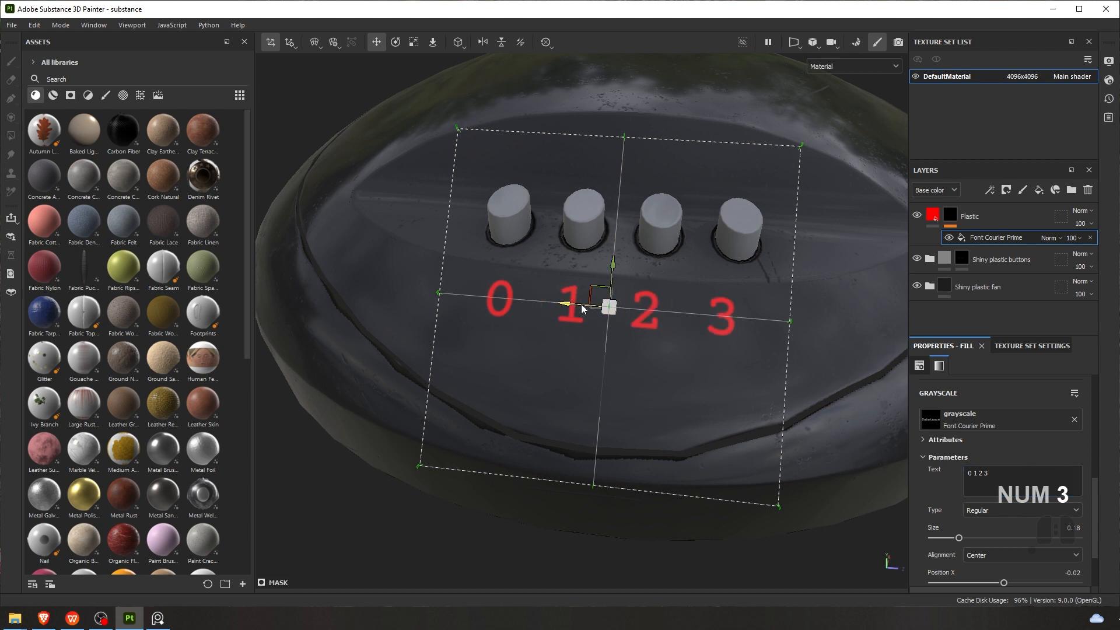
drag(959, 537, 963, 539)
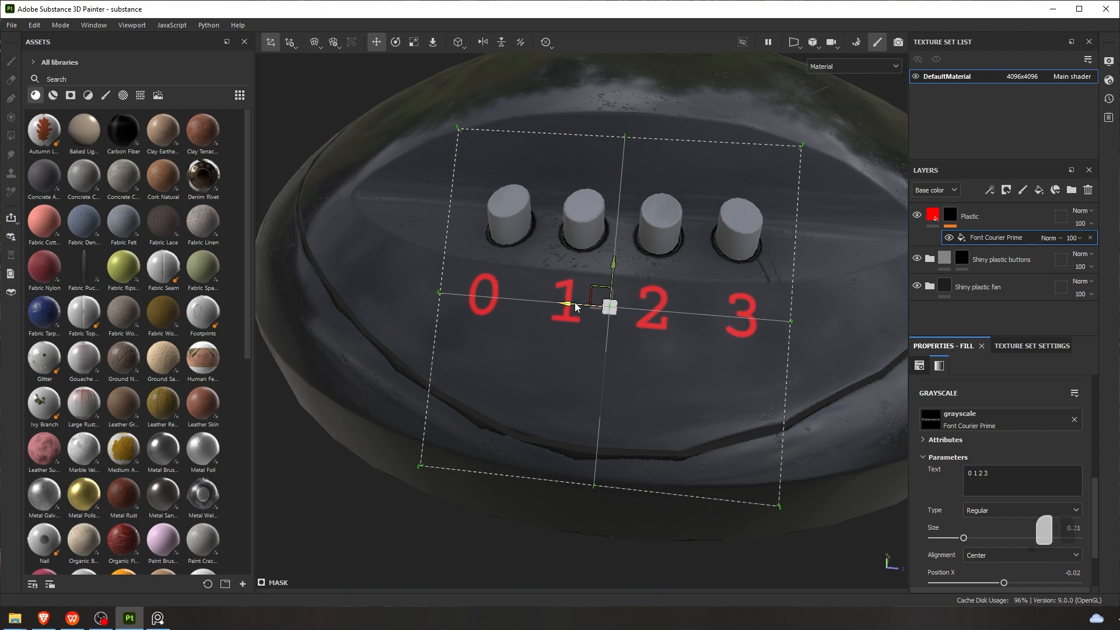
drag(572, 303, 582, 301)
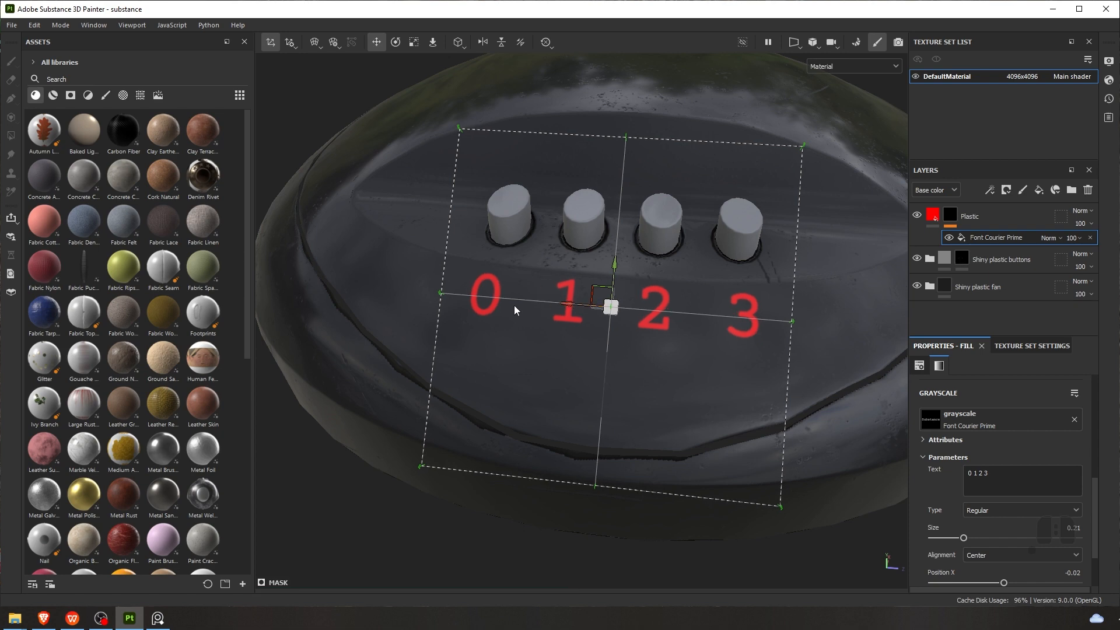
Raise the Plastic layer's height to about 0.02 to emboss the numbers below the buttons
alt+drag(513, 306, 685, 270)
scroll(601, 268, up, 3)
alt+drag(601, 269, 671, 261)
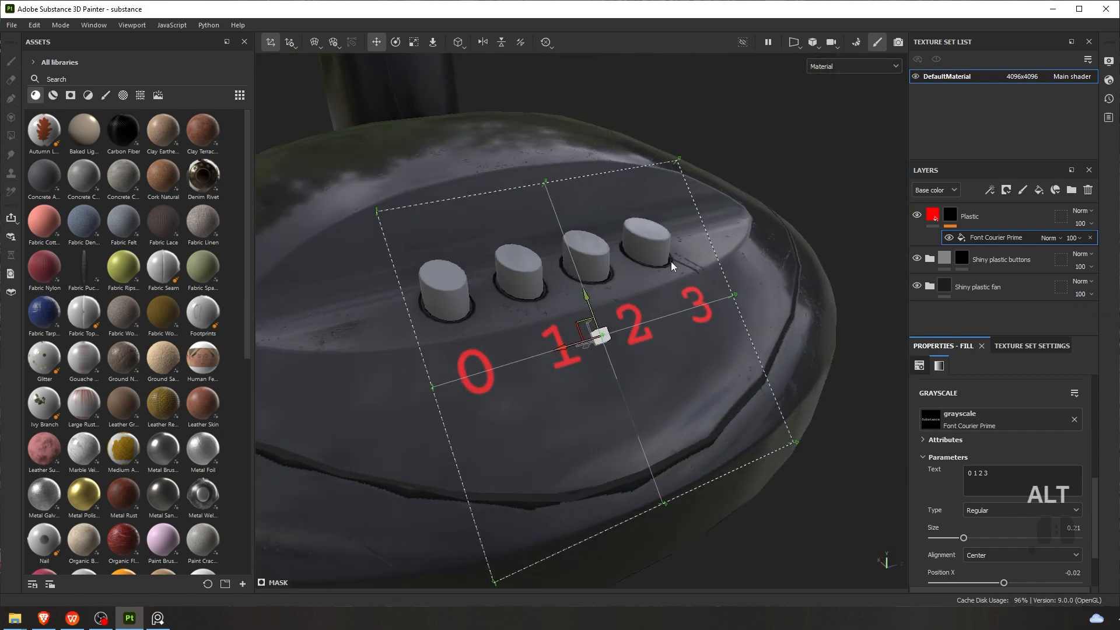
alt+right_drag(671, 262, 693, 228)
alt+drag(622, 261, 649, 241)
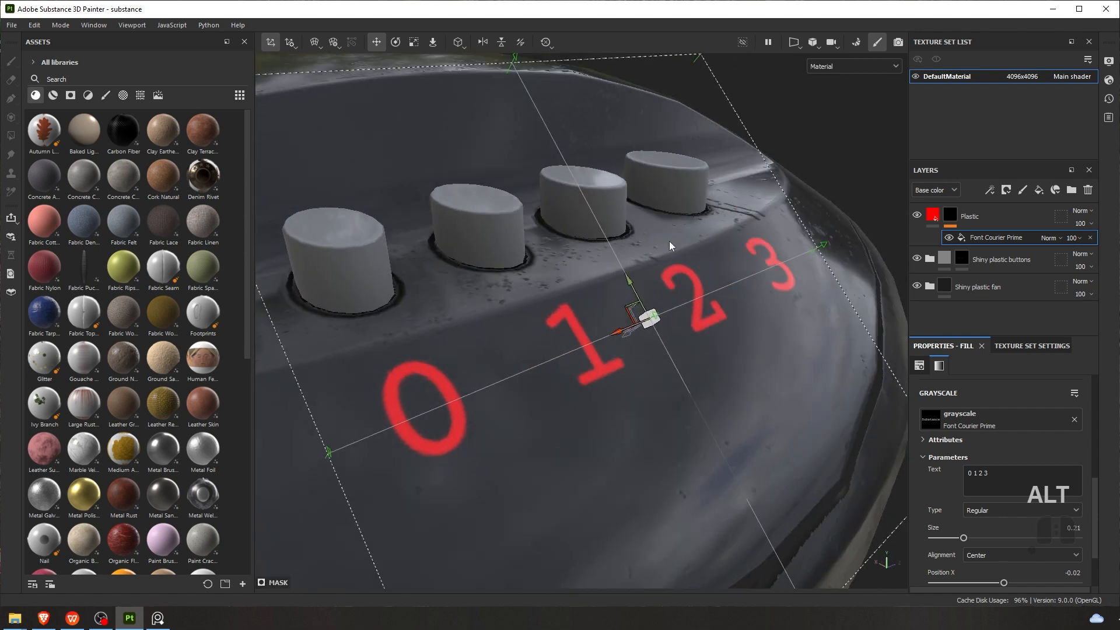
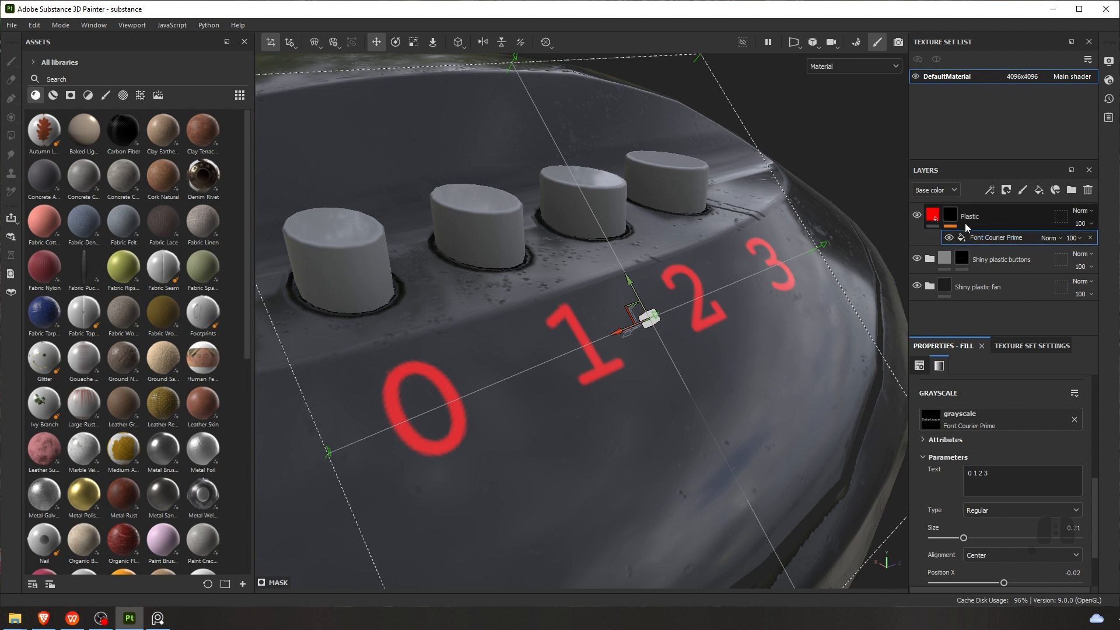
mouse_move(929, 216)
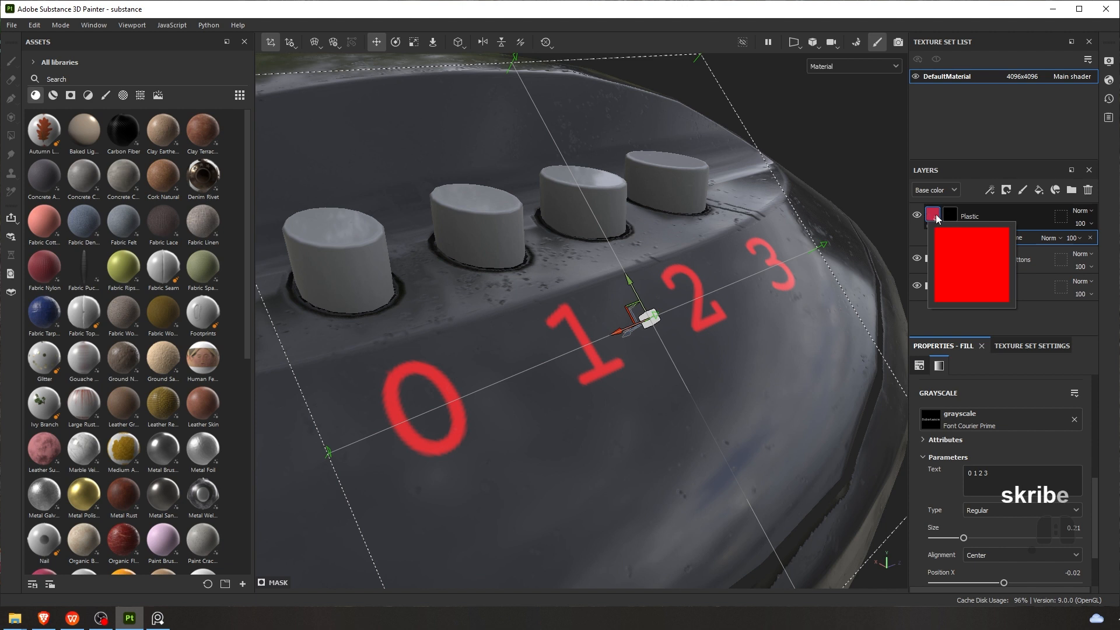
click(934, 215)
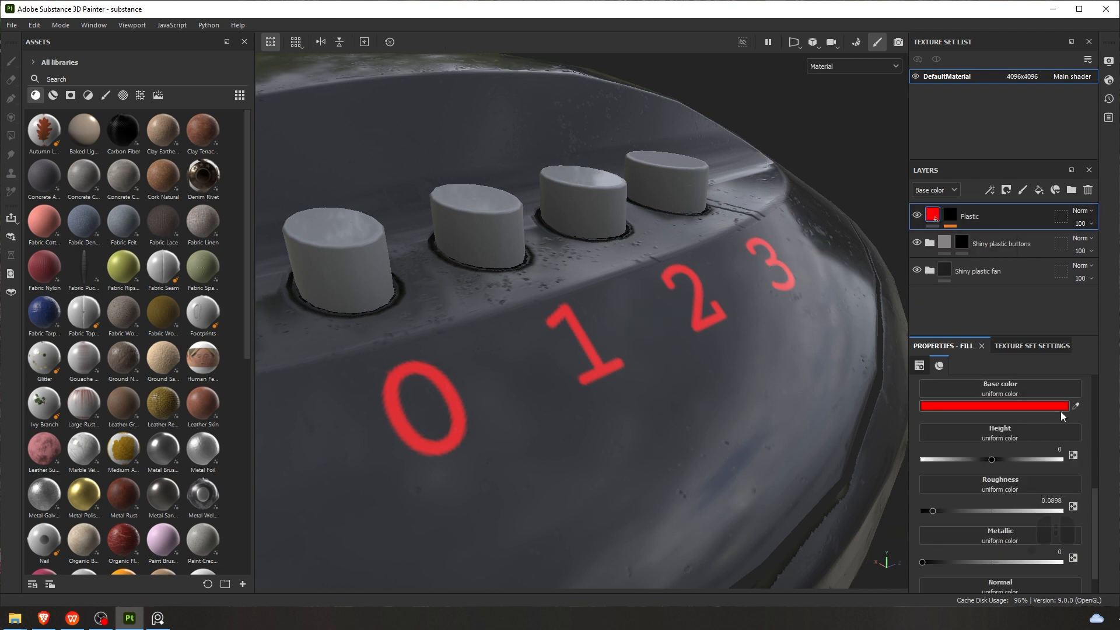
alt+drag(556, 354, 671, 315)
scroll(999, 478, up, 2)
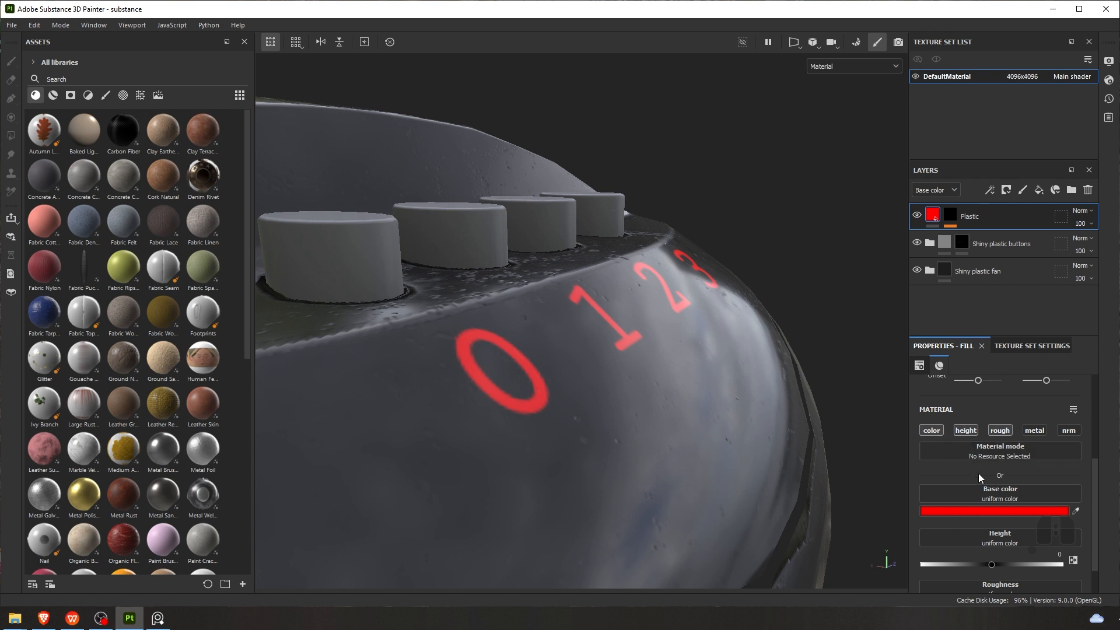
scroll(986, 490, down, 1)
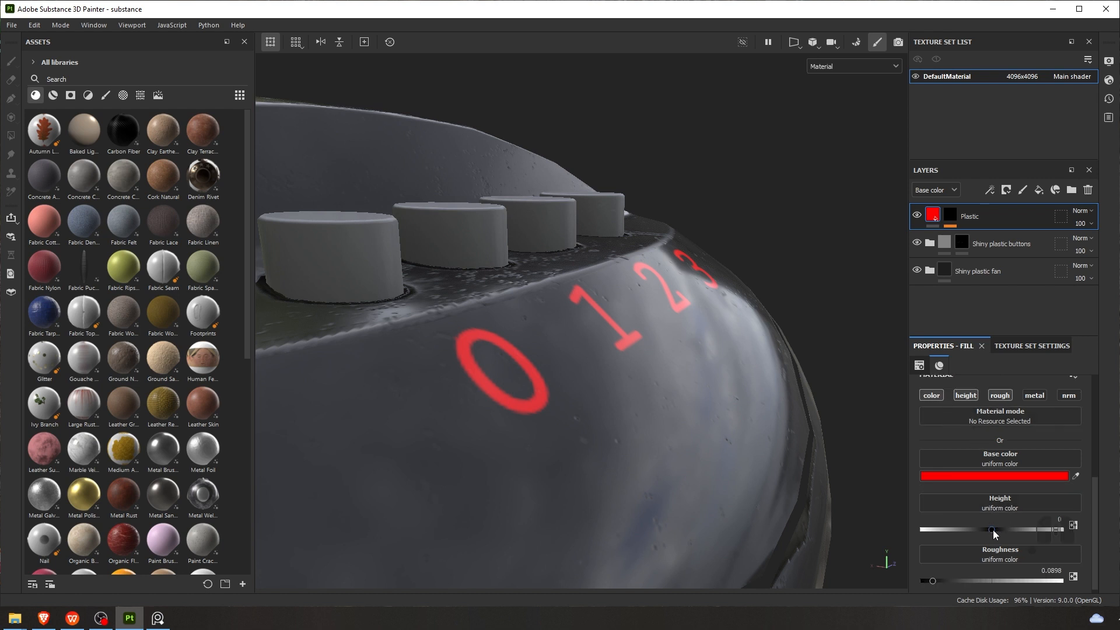
drag(993, 531, 994, 533)
alt+drag(645, 425, 610, 425)
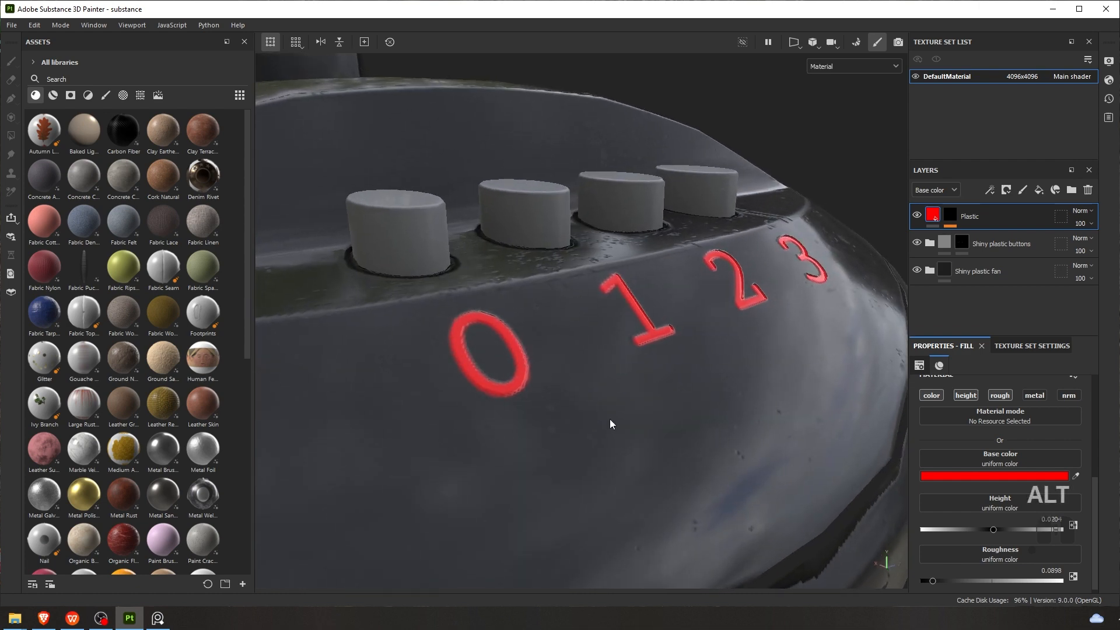
alt+drag(770, 414, 820, 383)
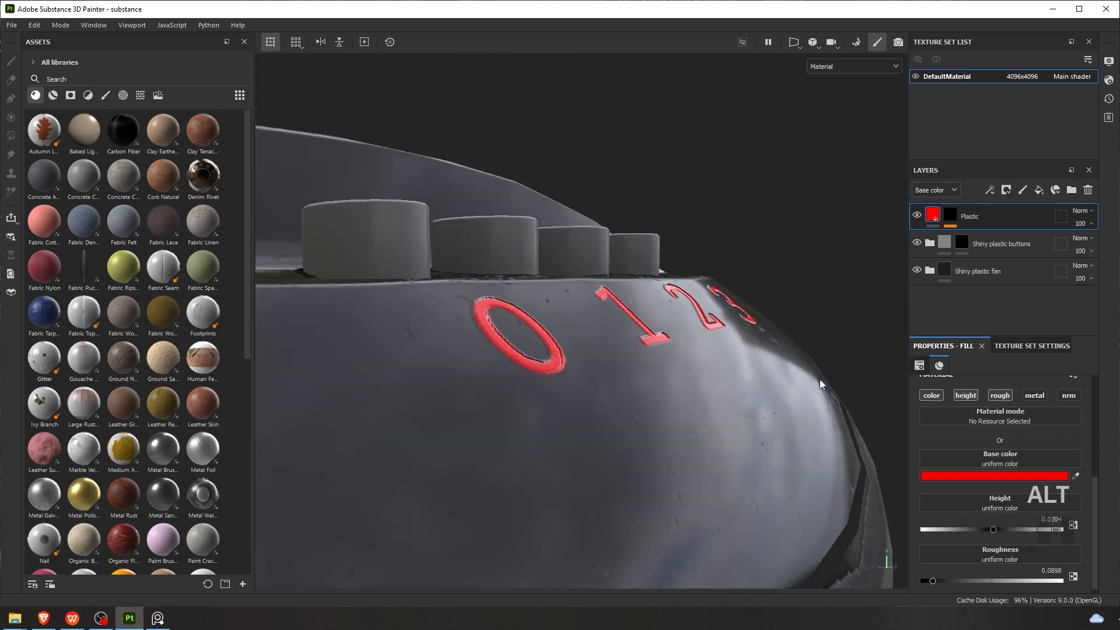
Increase the Plastic layer's height to about 0.05 for a stronger emboss on the numbers
drag(993, 530, 996, 532)
alt+drag(659, 344, 443, 402)
alt+middle_drag(606, 382, 555, 412)
scroll(606, 361, down, 2)
alt+middle_drag(645, 342, 532, 390)
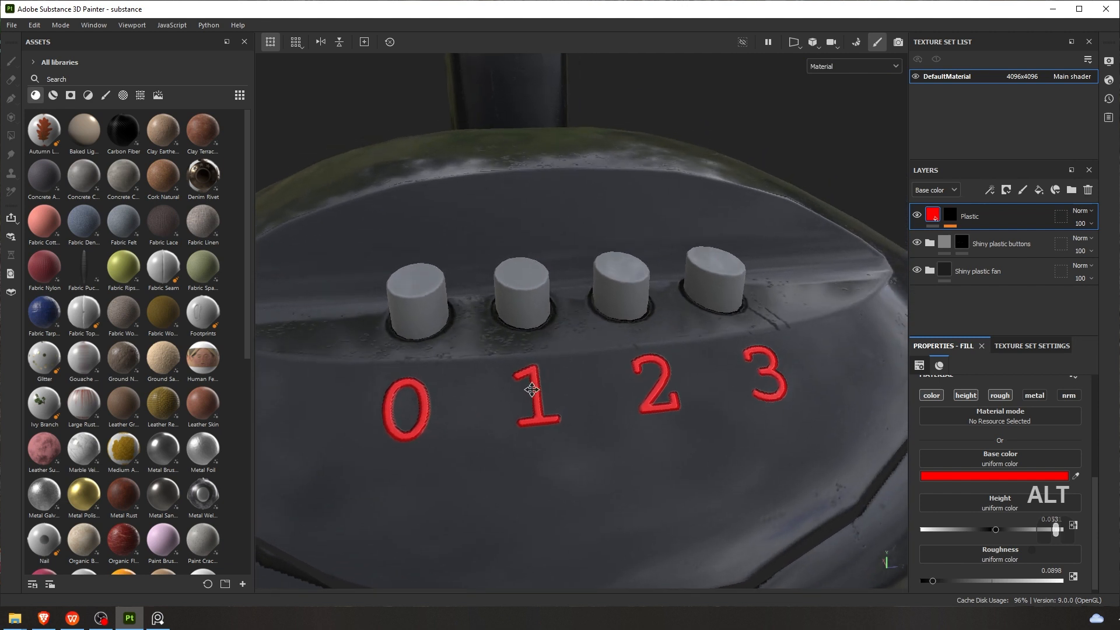
alt+middle_drag(585, 334, 638, 283)
Try to replace the Plastic layer's FF0000 base colour with a hex value pasted from the clipboard history
click(1045, 475)
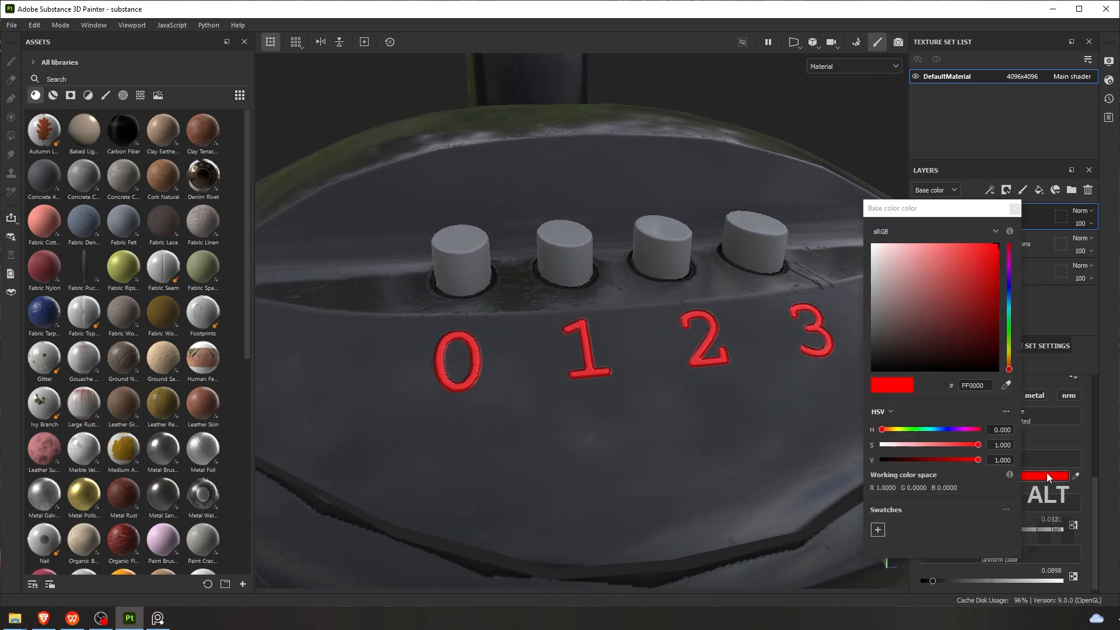
double_click(988, 385)
key(super+v)
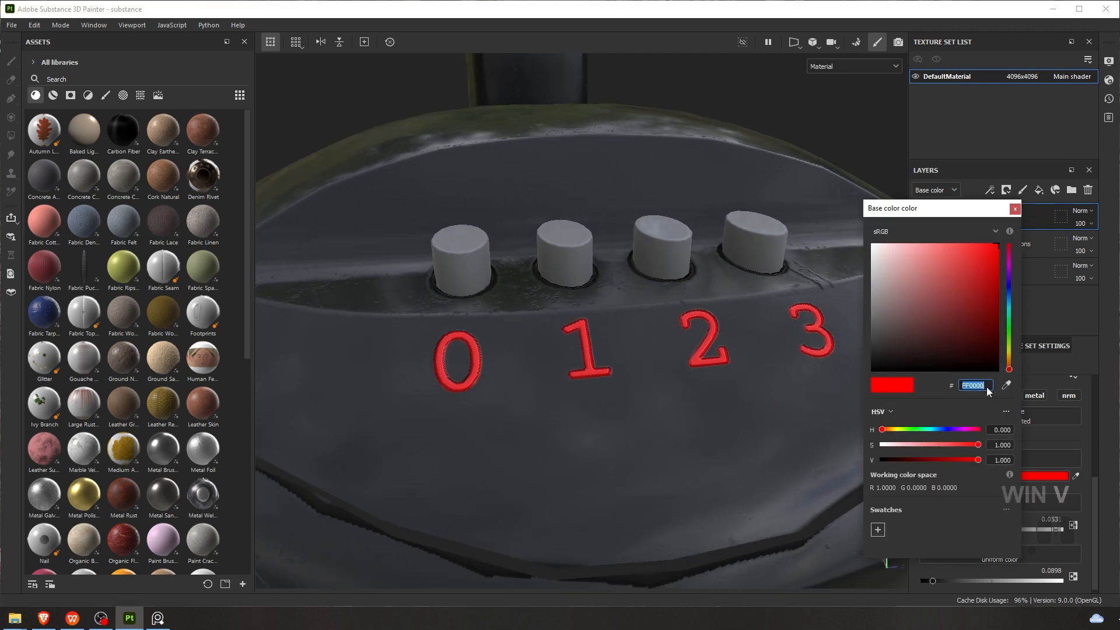
key(ctrl+v)
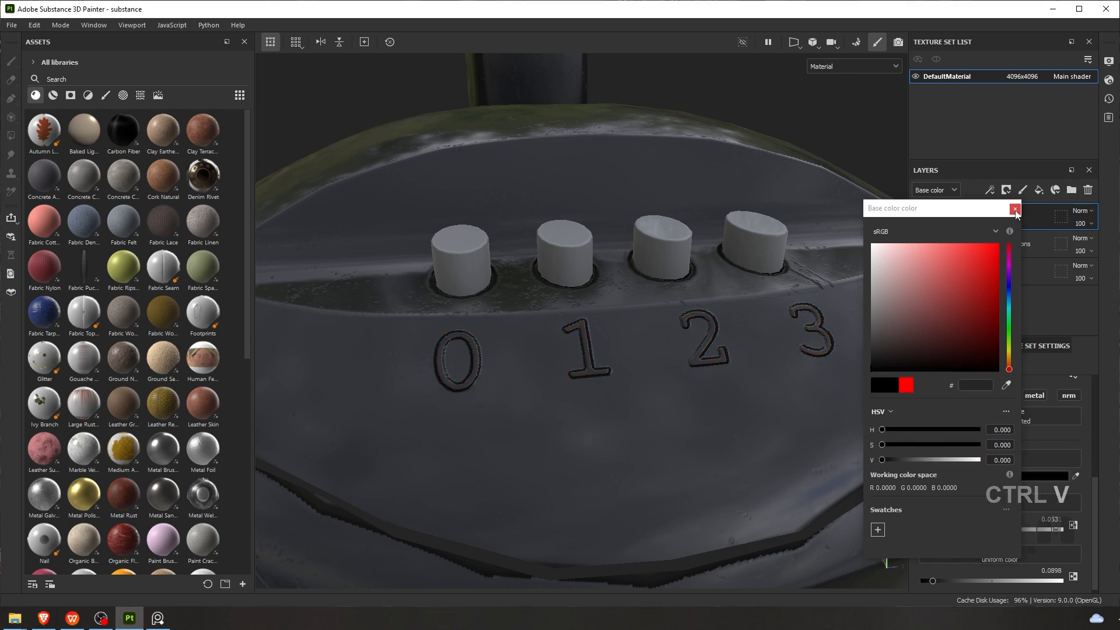
key(super+v)
click(999, 426)
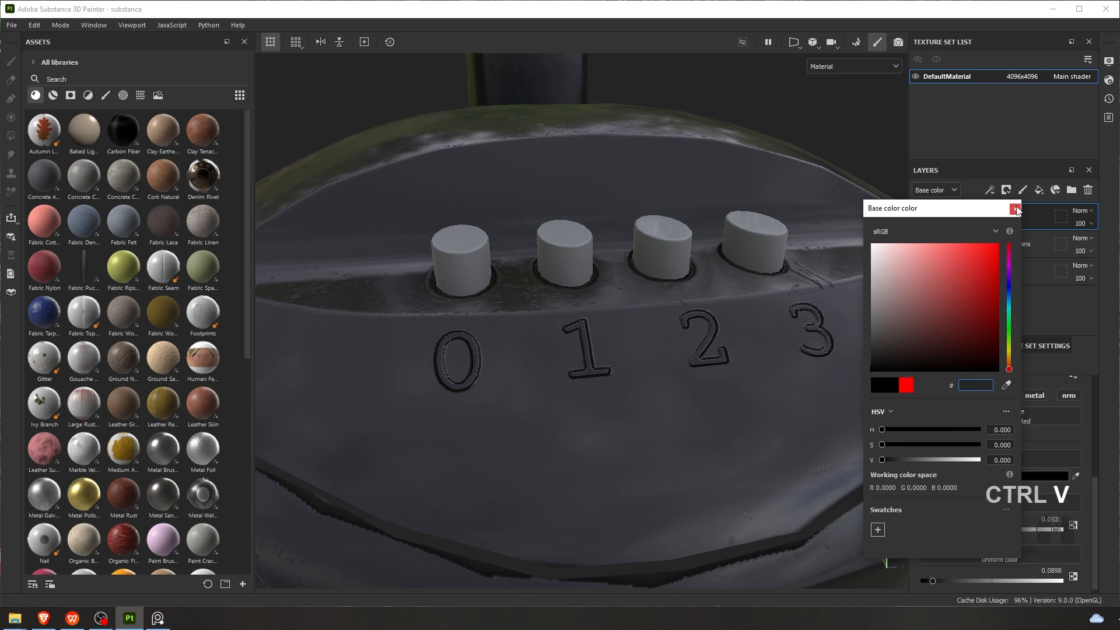
key(Escape)
Expand the Shiny plastic fan group and copy the base colour hex value 1D1D1D from its bottom fill layer
click(927, 274)
click(929, 271)
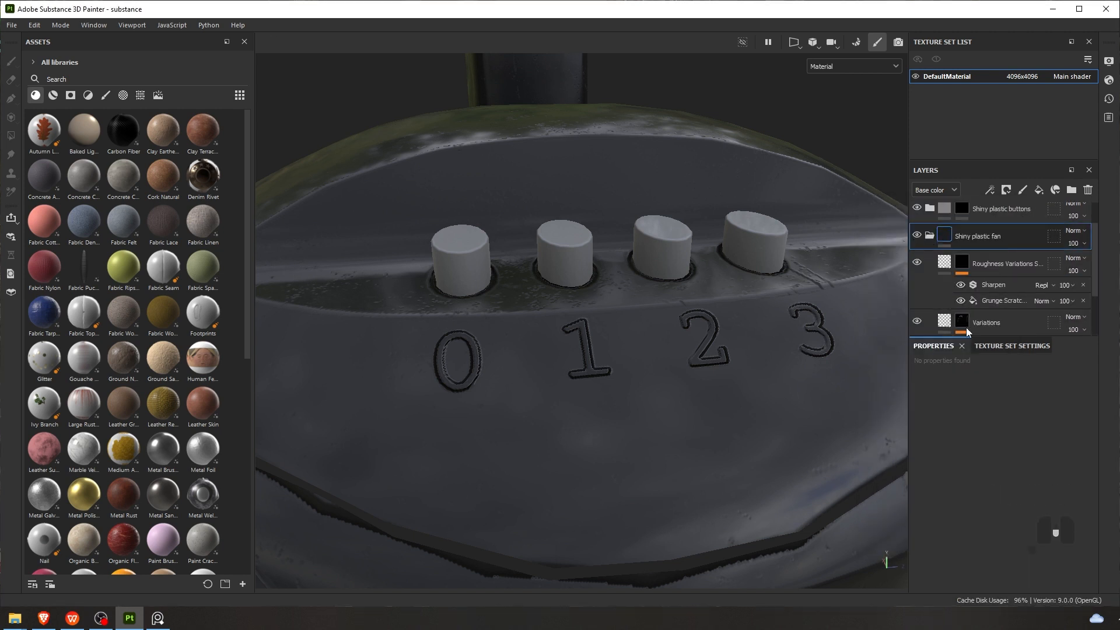
scroll(950, 292, down, 3)
click(951, 317)
click(1013, 474)
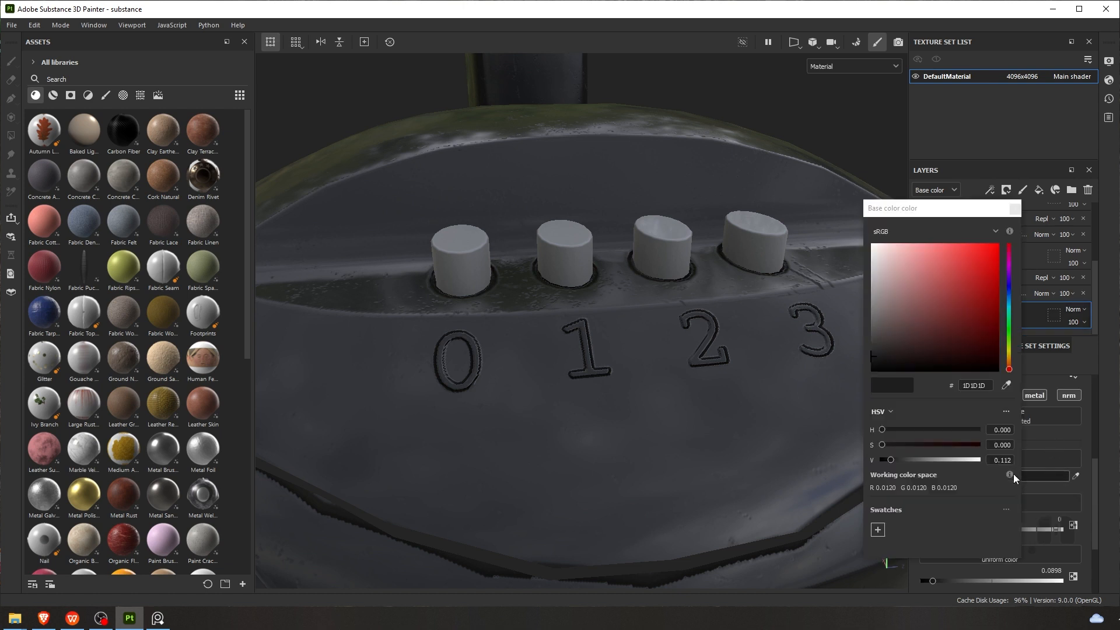
double_click(982, 385)
key(ctrl+c)
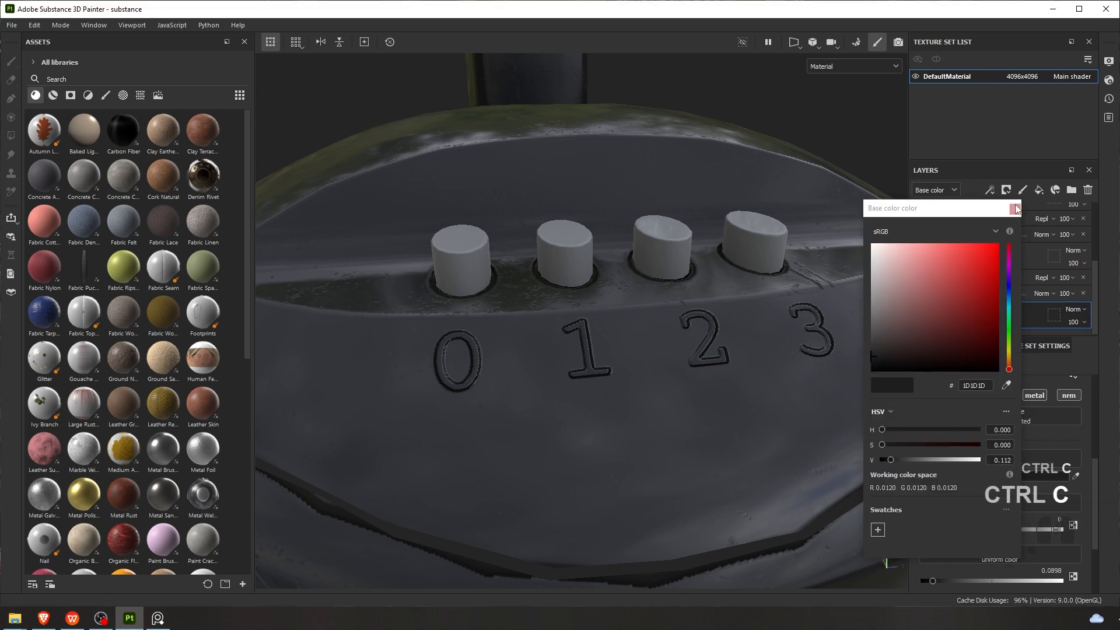
Collapse the Shiny plastic fan group and replace the Plastic layer's base colour with the copied hex value 1D1D1D
key(Escape)
scroll(945, 298, up, 3)
click(929, 272)
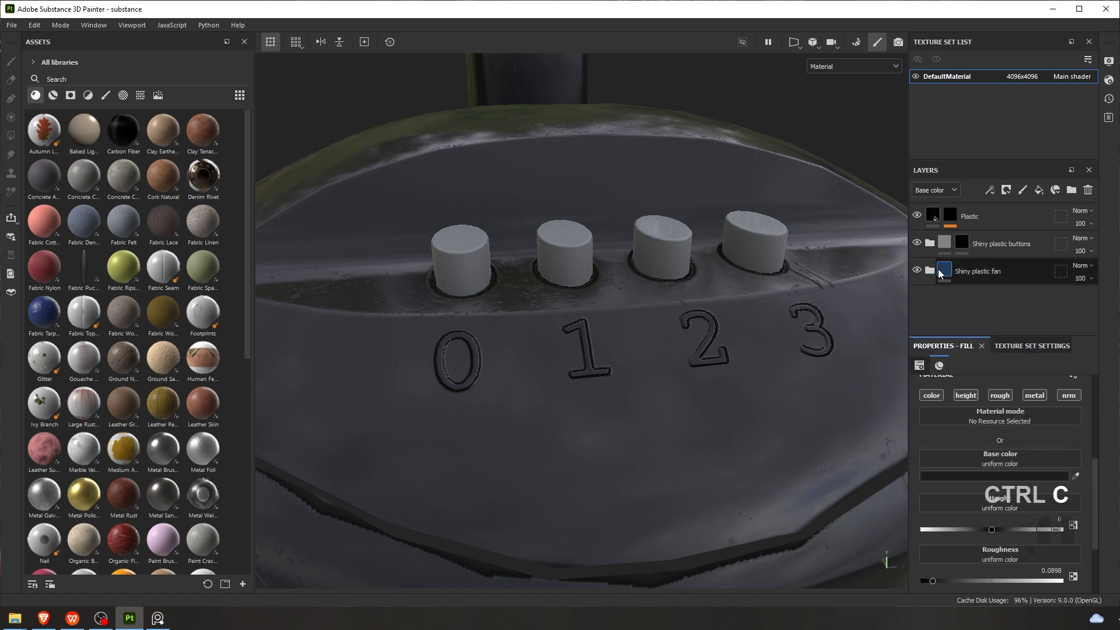
click(986, 217)
click(964, 477)
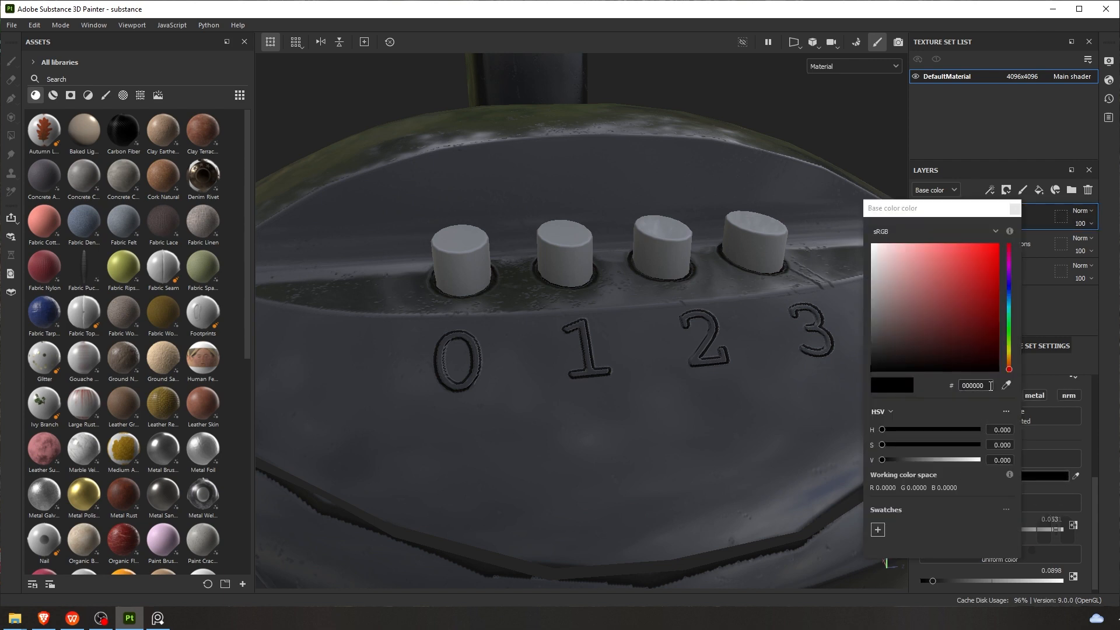
key(ctrl+v)
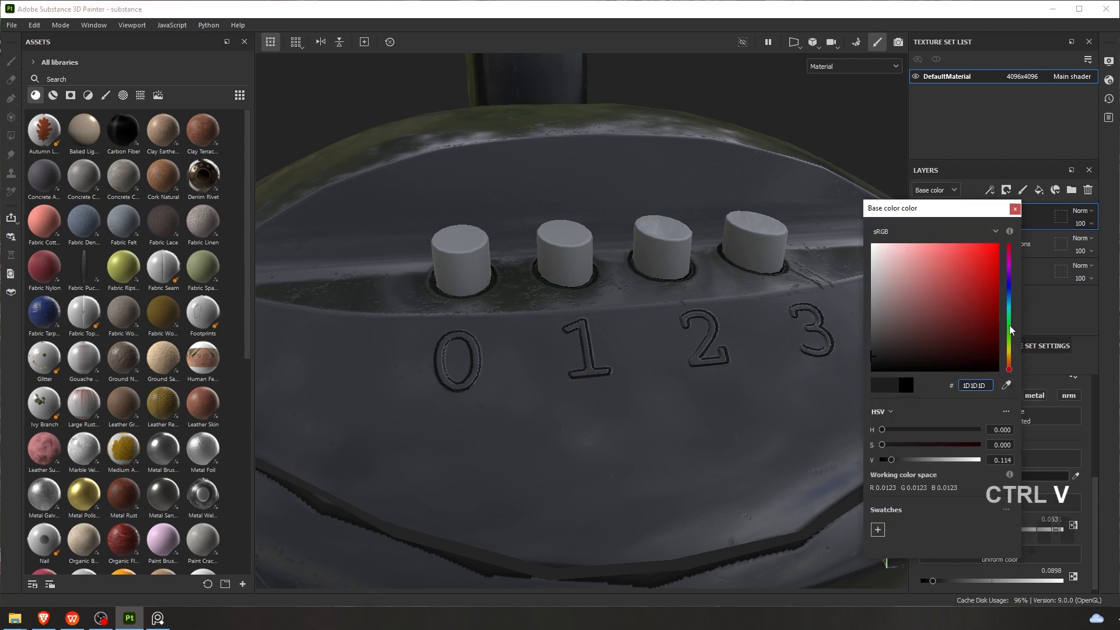
click(1015, 208)
Lower the Plastic layer's height to about 0.012 and inspect the softened number embossing up close
alt+drag(876, 265, 926, 443)
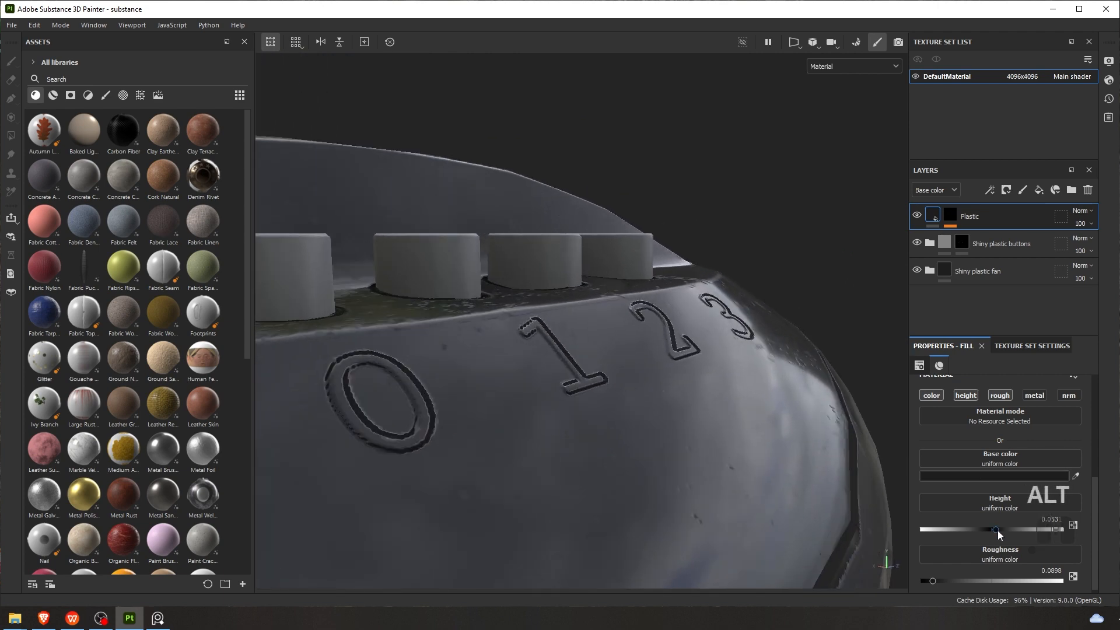
drag(998, 534, 993, 534)
alt+drag(875, 518, 252, 594)
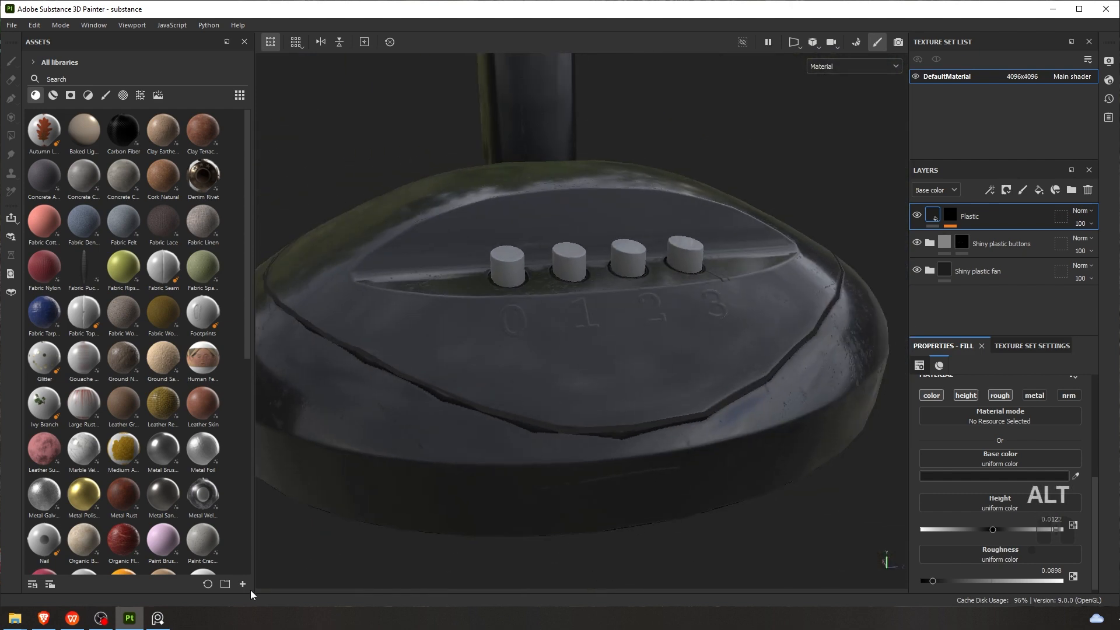
click(157, 618)
click(157, 618)
scroll(566, 329, up, 3)
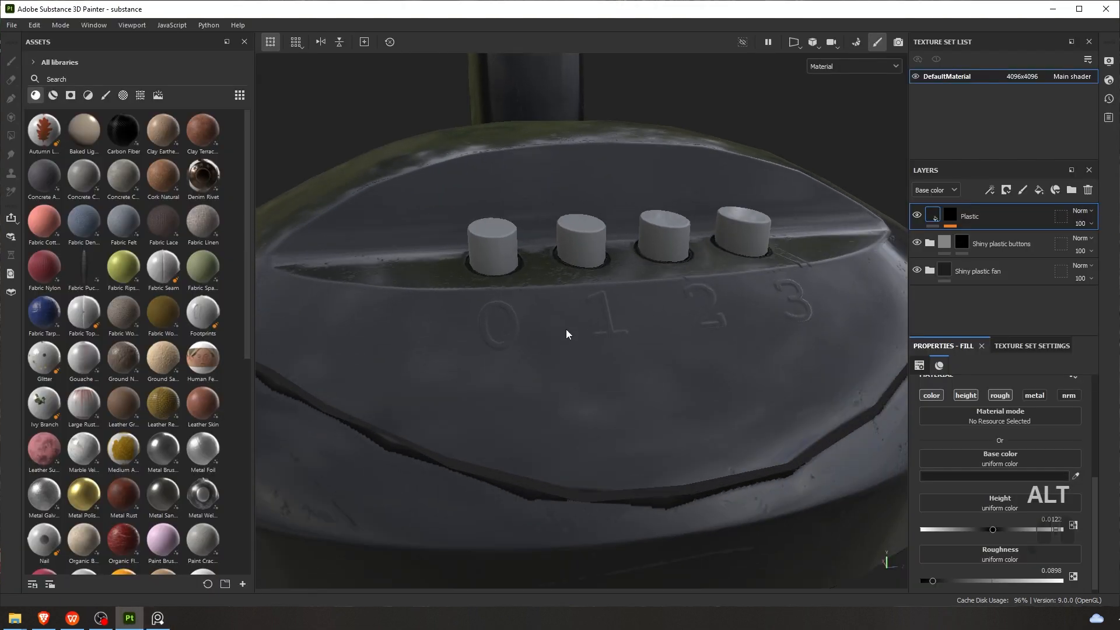
scroll(567, 329, up, 3)
alt+drag(566, 330, 653, 333)
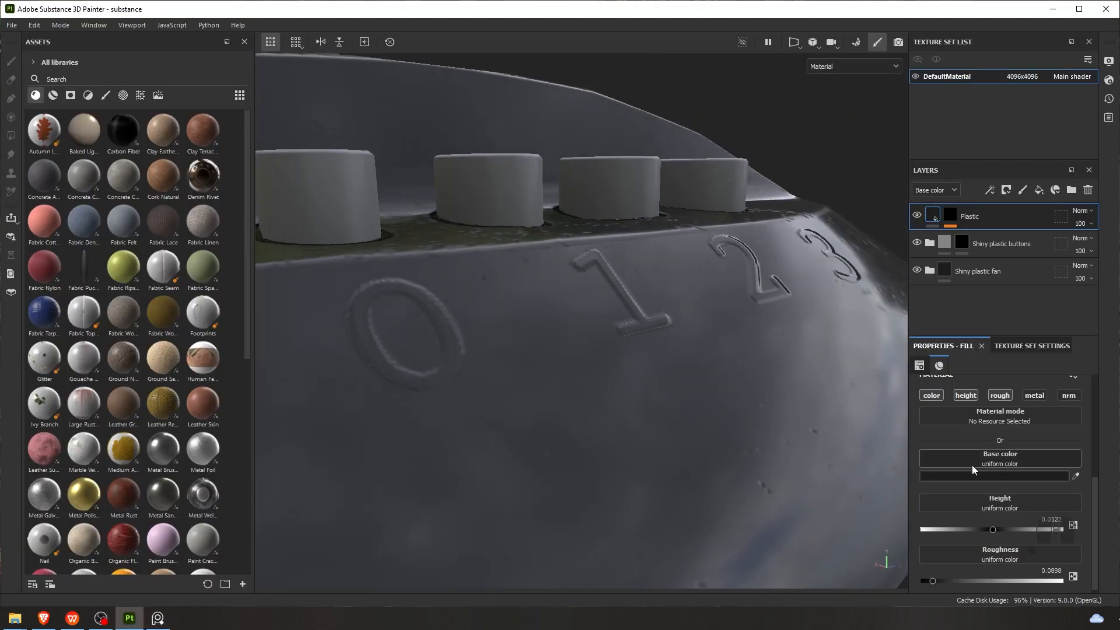
Set the Plastic layer's height to 0.01 for a subtler emboss on the numbers
click(1053, 519)
key(alt)
key(Right)
key(BackSpace)
key(BackSpace)
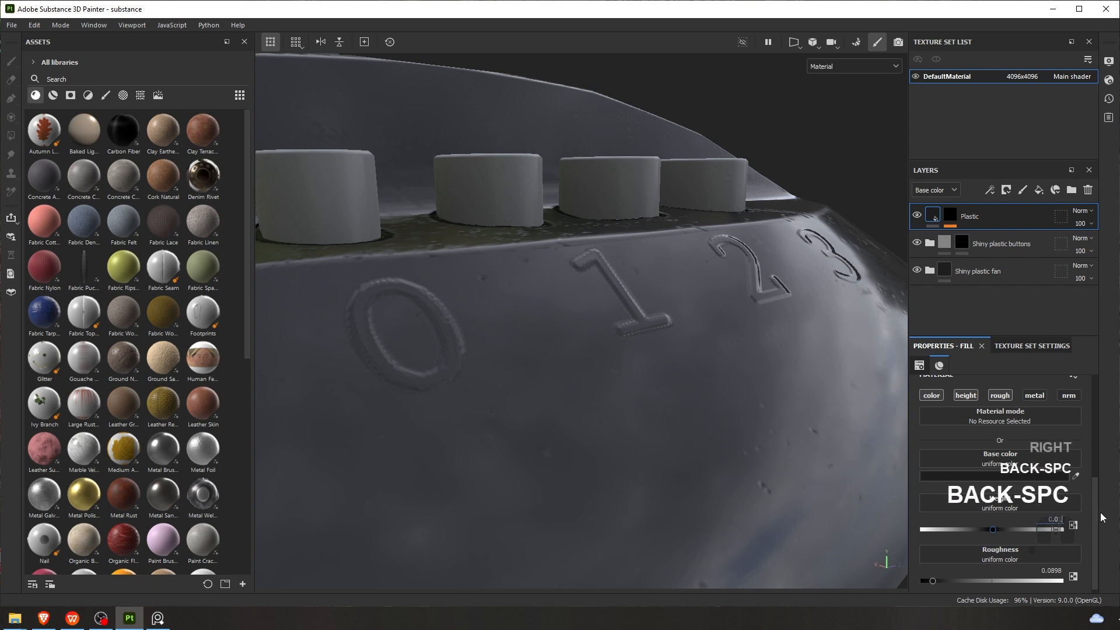
key(Return)
scroll(684, 348, down, 2)
scroll(684, 336, up, 2)
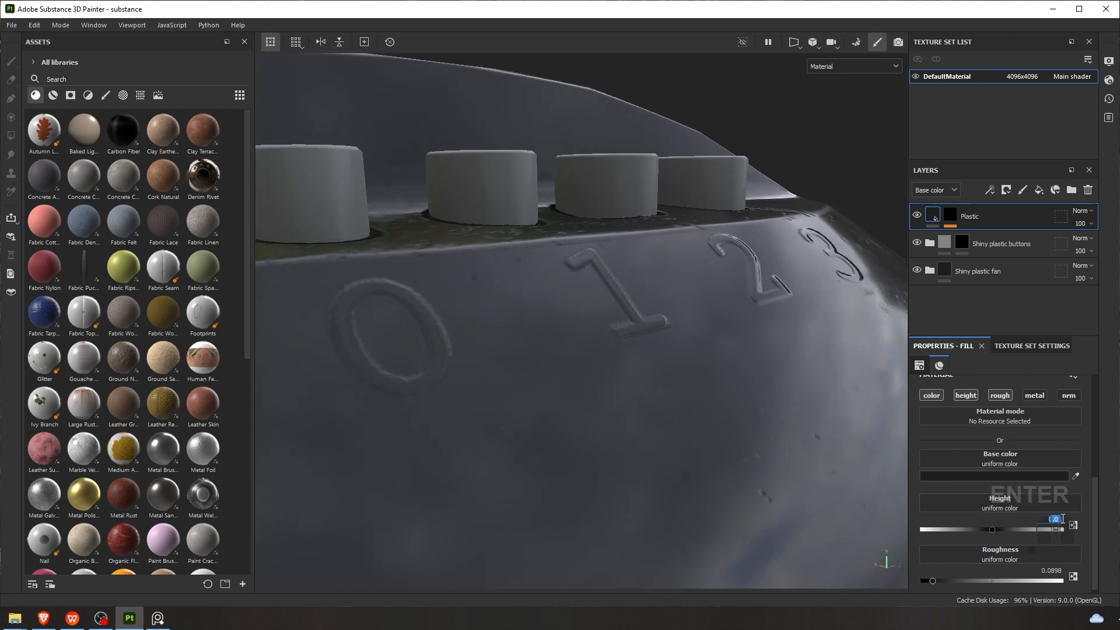
Set the Plastic layer's height to 0.02 for the numbers below the buttons
key(BackSpace)
text(2)
key(Return)
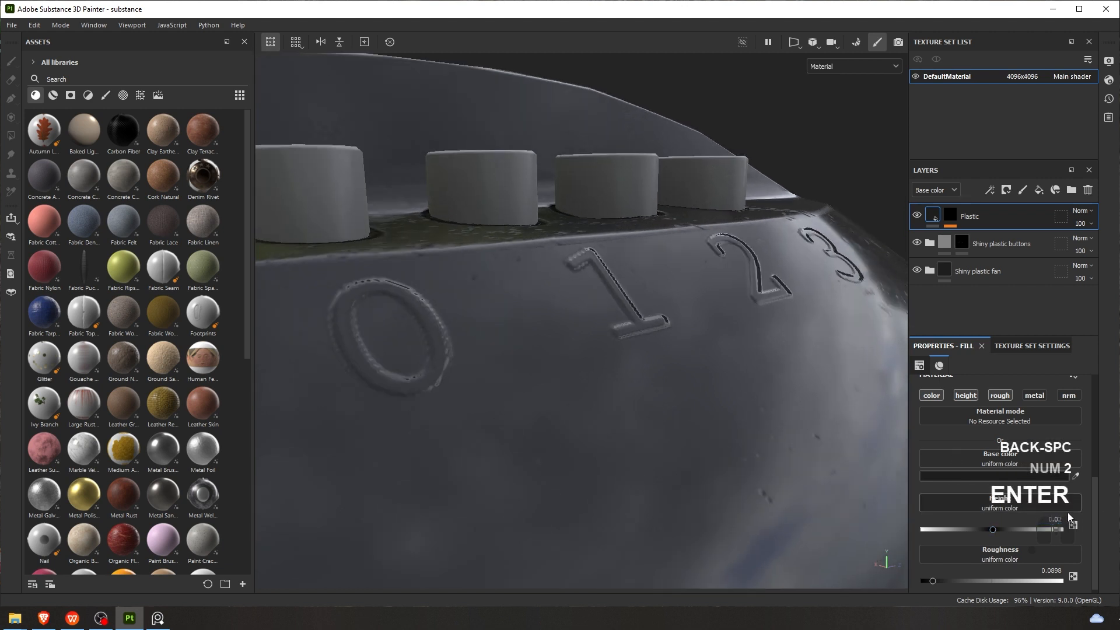
Inspect the embossed numbers on the base from several angles, along with the fan's stand and head
scroll(665, 352, down, 2)
alt+drag(655, 328, 628, 347)
alt+scroll(648, 298, down, 3)
alt+scroll(663, 279, down, 2)
alt+middle_drag(629, 348, 613, 305)
alt+scroll(609, 352, up, 5)
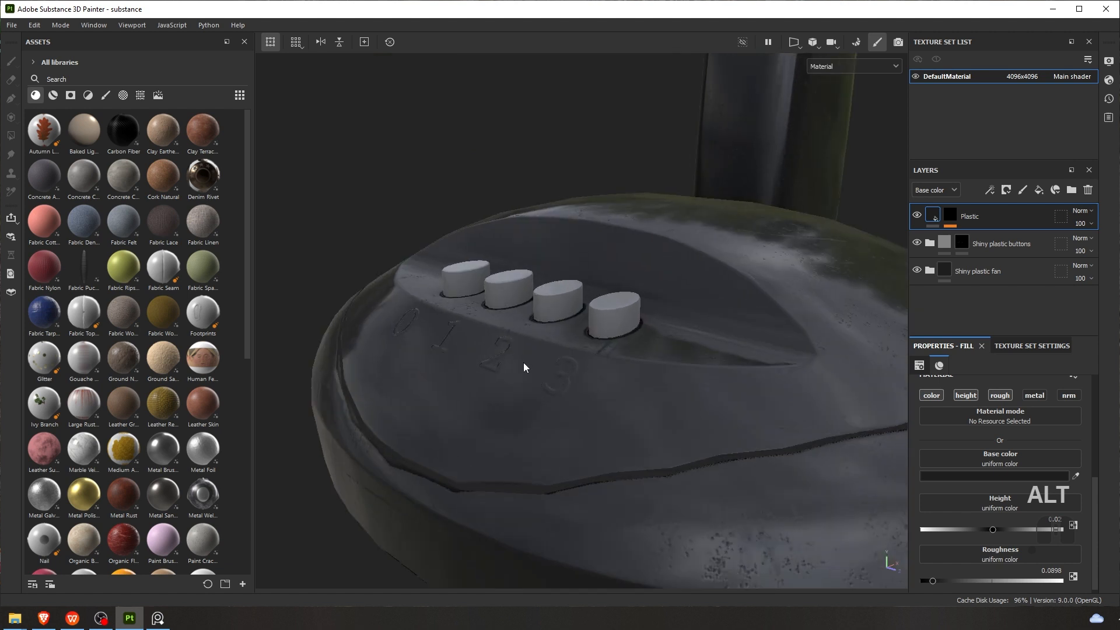
alt+drag(525, 365, 547, 345)
alt+middle_drag(548, 345, 657, 306)
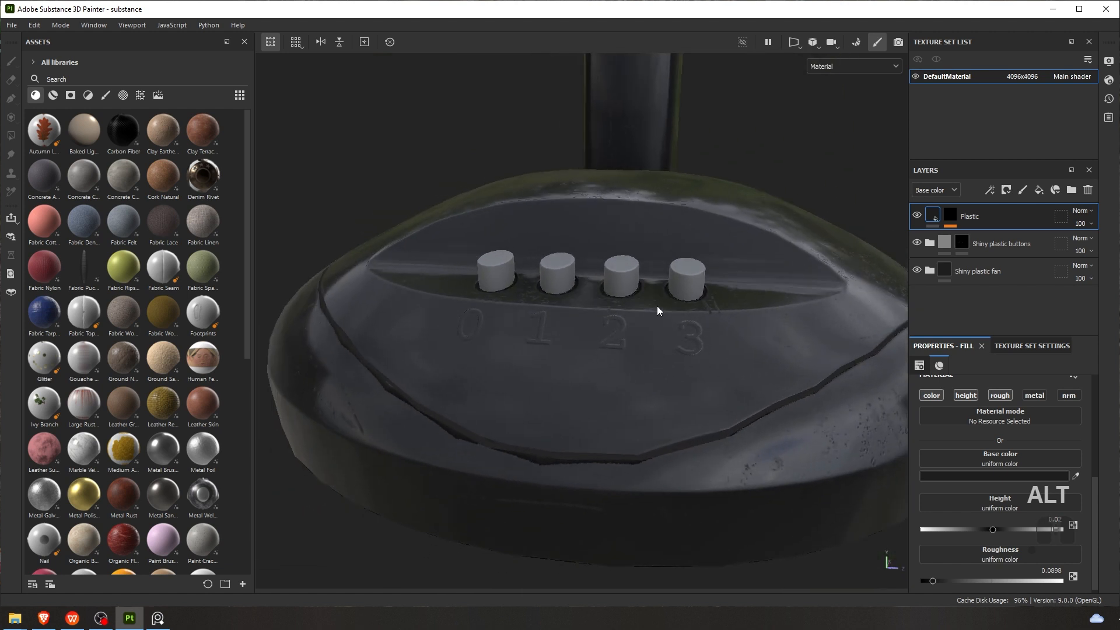
scroll(643, 251, down, 5)
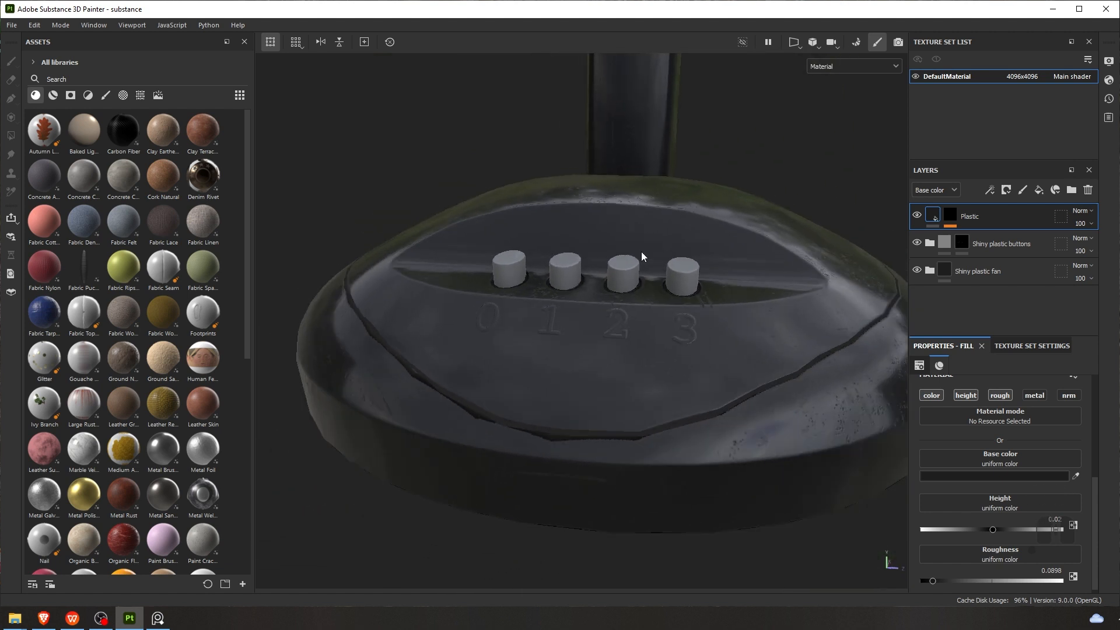
scroll(666, 228, up, 3)
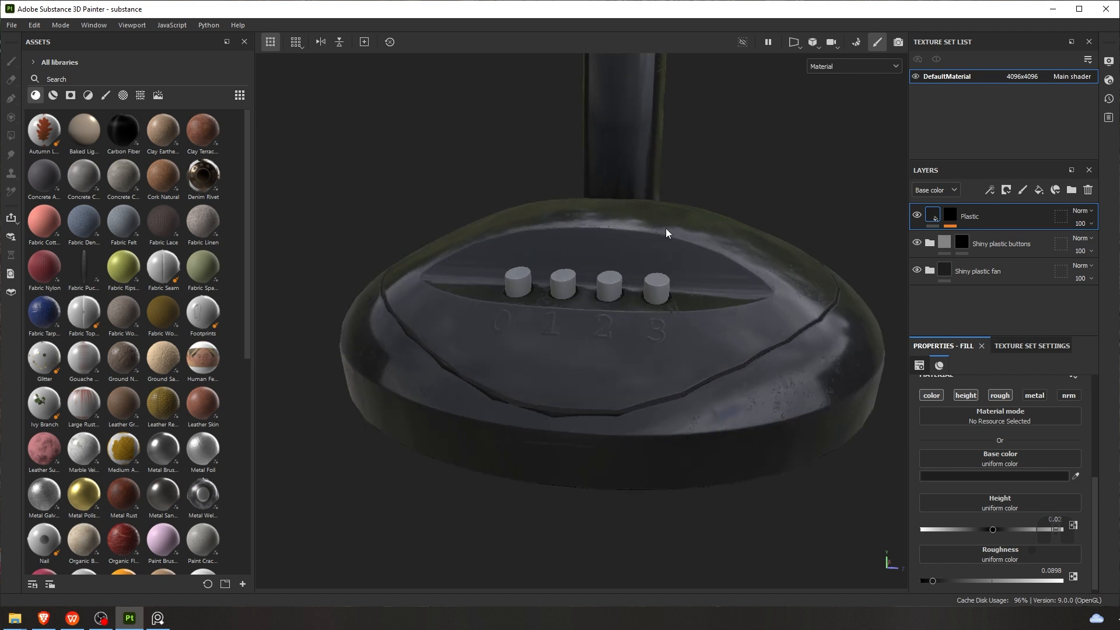
alt+drag(666, 228, 527, 208)
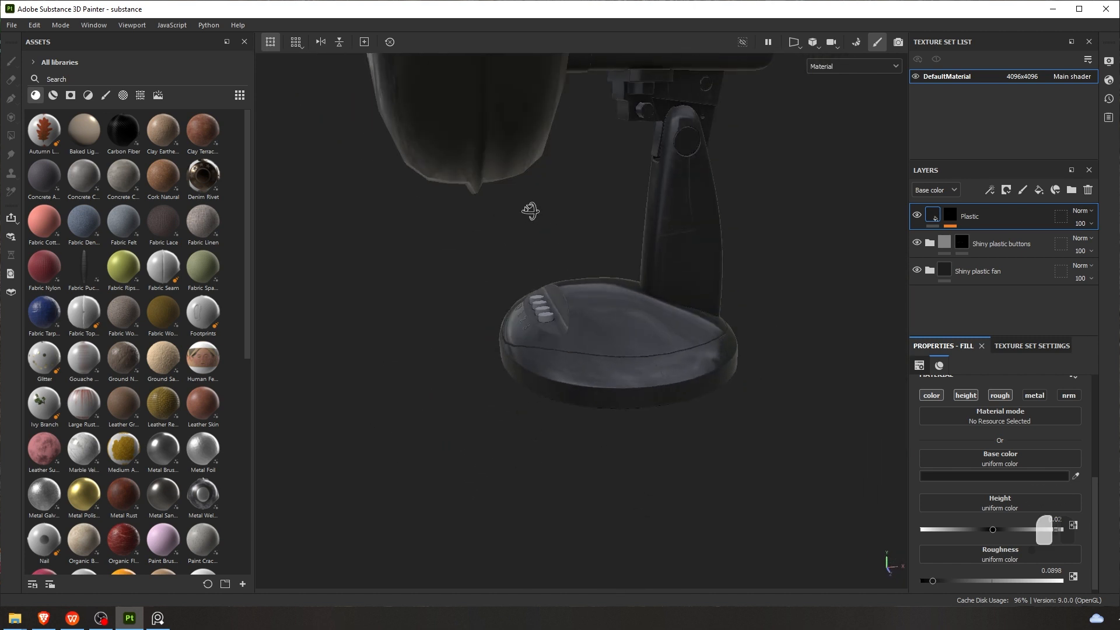
alt+middle_drag(527, 208, 514, 274)
scroll(545, 320, up, 2)
alt+drag(545, 319, 586, 307)
Examine the wire grille of the black fan on the reference image board and compare it with the whole fan model
click(157, 616)
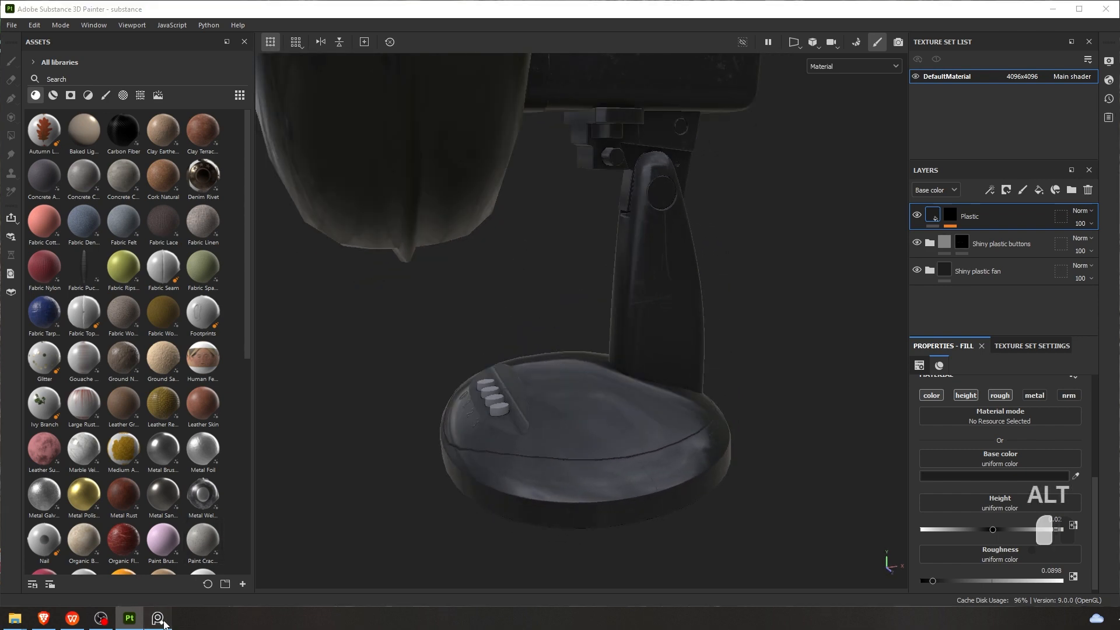
scroll(454, 377, down, 3)
middle_drag(575, 140, 531, 373)
scroll(539, 365, up, 1)
scroll(541, 358, down, 3)
scroll(544, 308, up, 1)
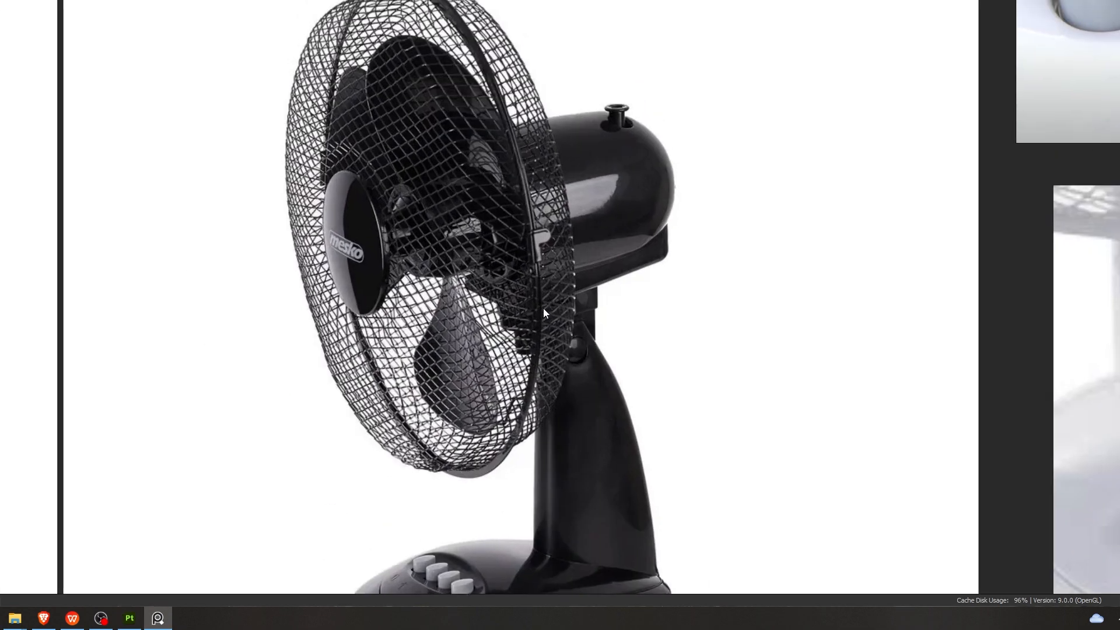
middle_drag(543, 308, 546, 336)
scroll(569, 224, up, 1)
middle_drag(568, 226, 534, 170)
scroll(485, 267, down, 1)
scroll(563, 285, down, 1)
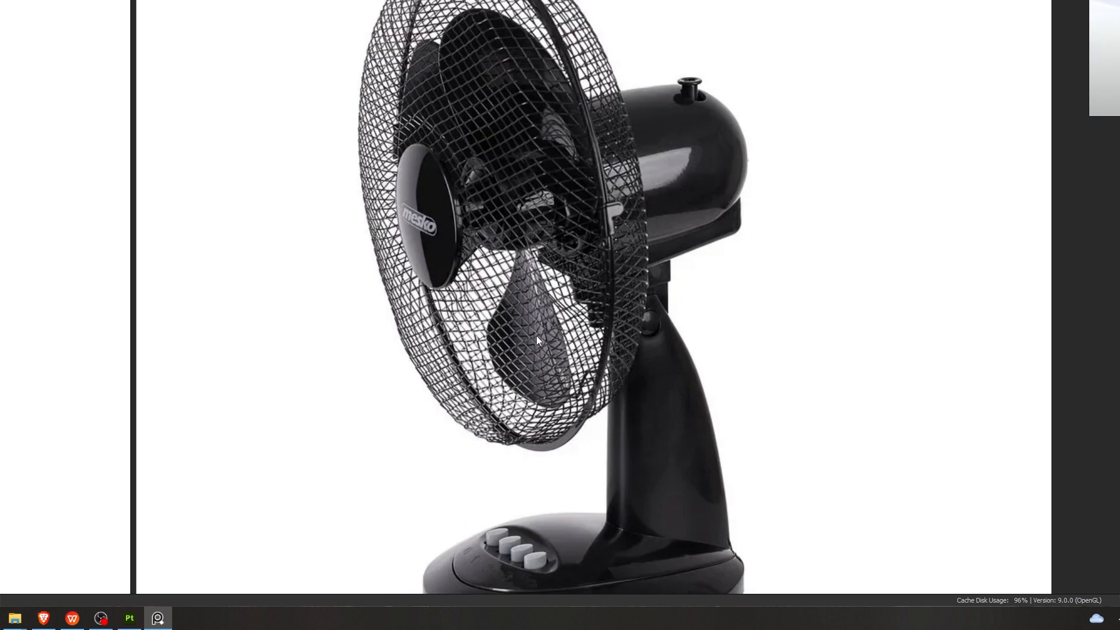
click(158, 616)
scroll(453, 356, down, 2)
alt+drag(512, 233, 656, 258)
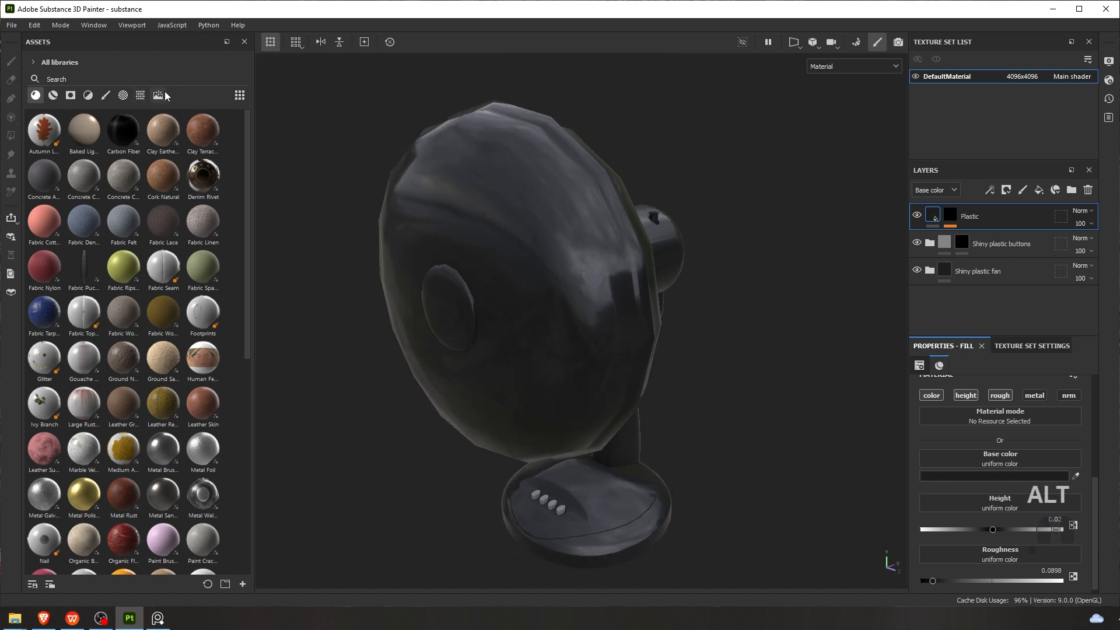
click(88, 81)
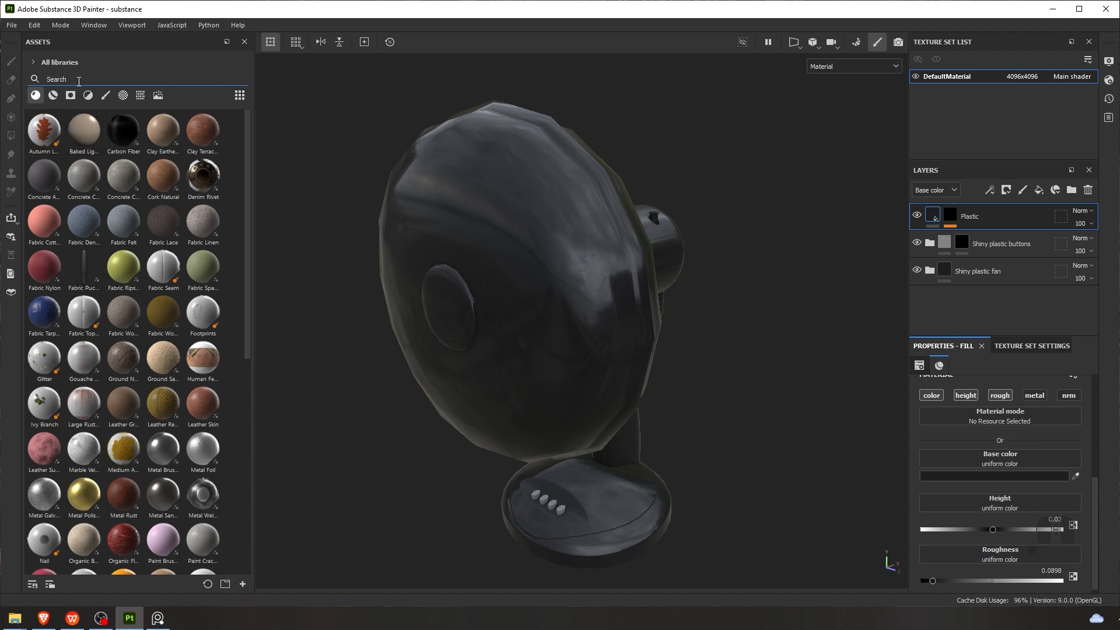
text(wi)
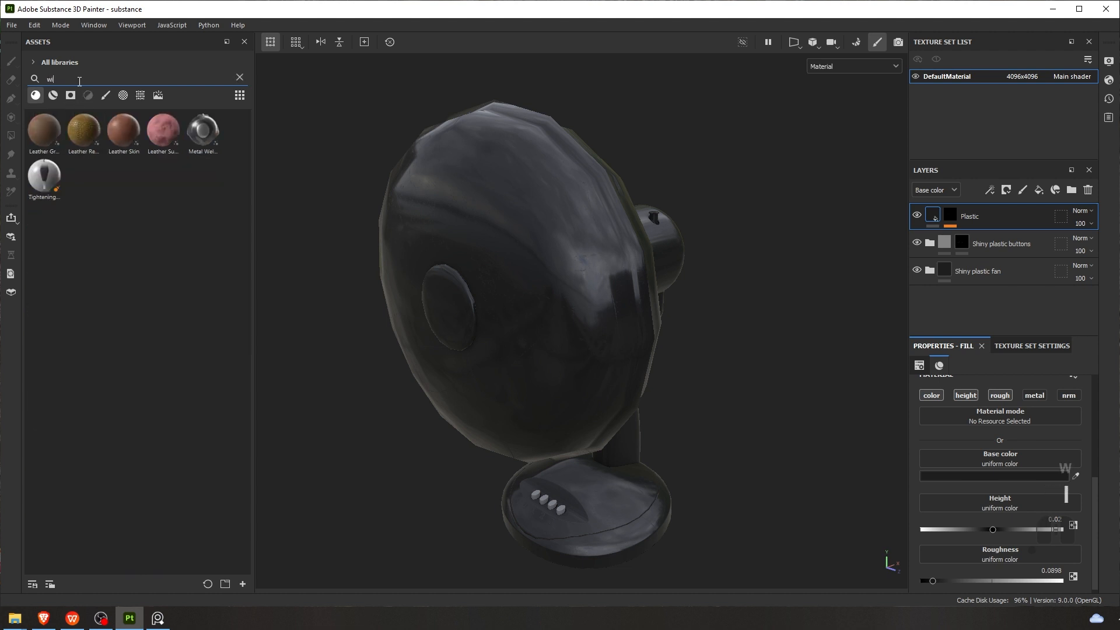
text(e)
key(ctrl+a)
key(BackSpace)
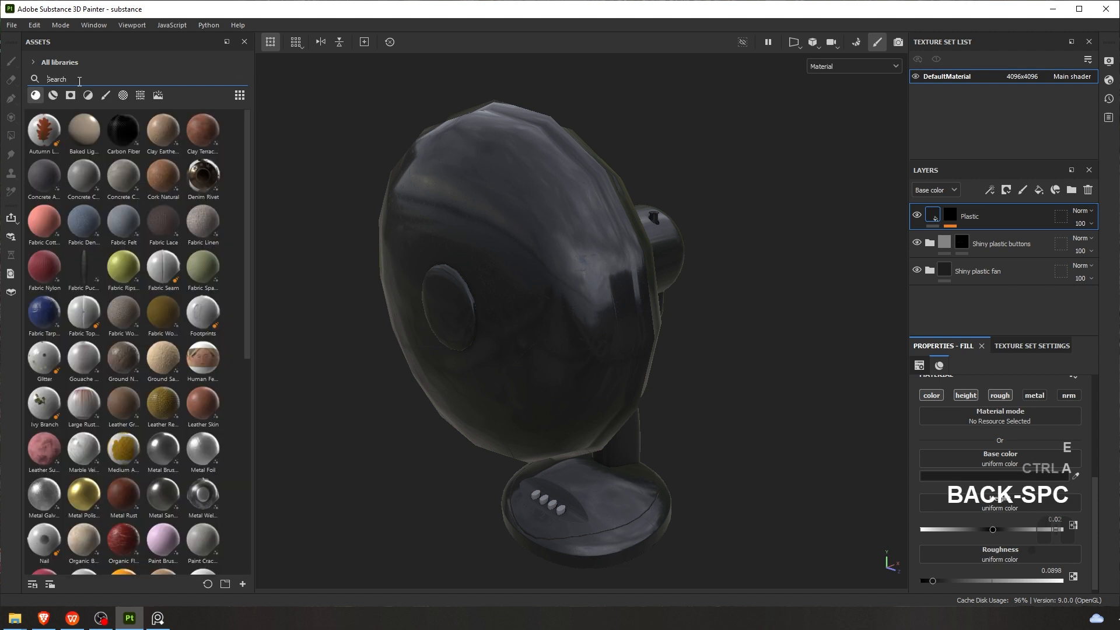
key(BackSpace)
Search the asset library for "fence" and limit the results to textures
text(fence)
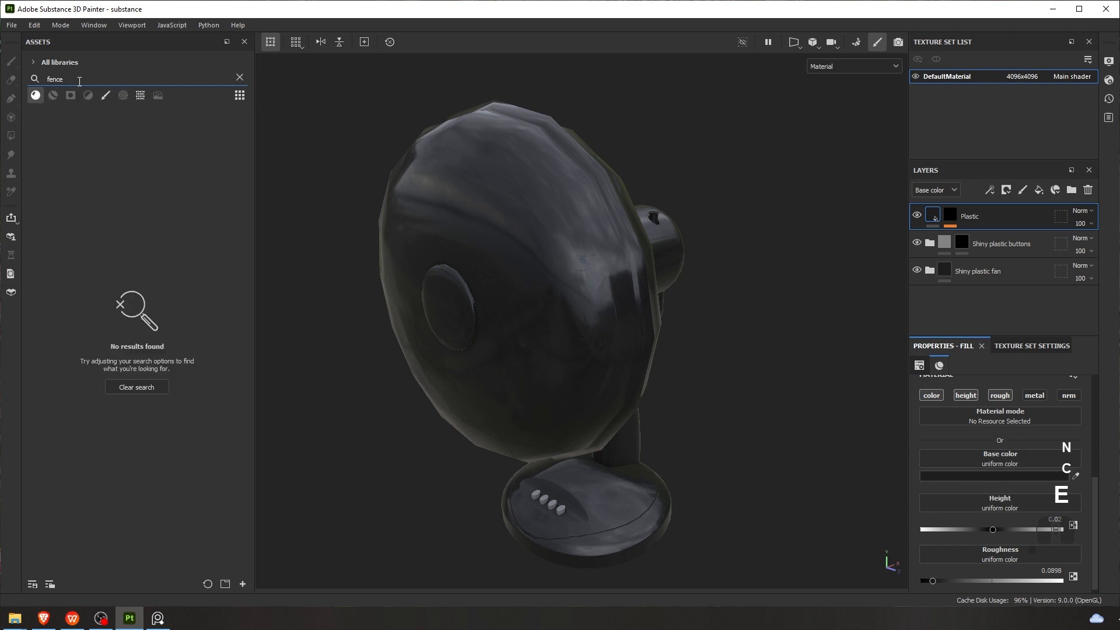
click(140, 95)
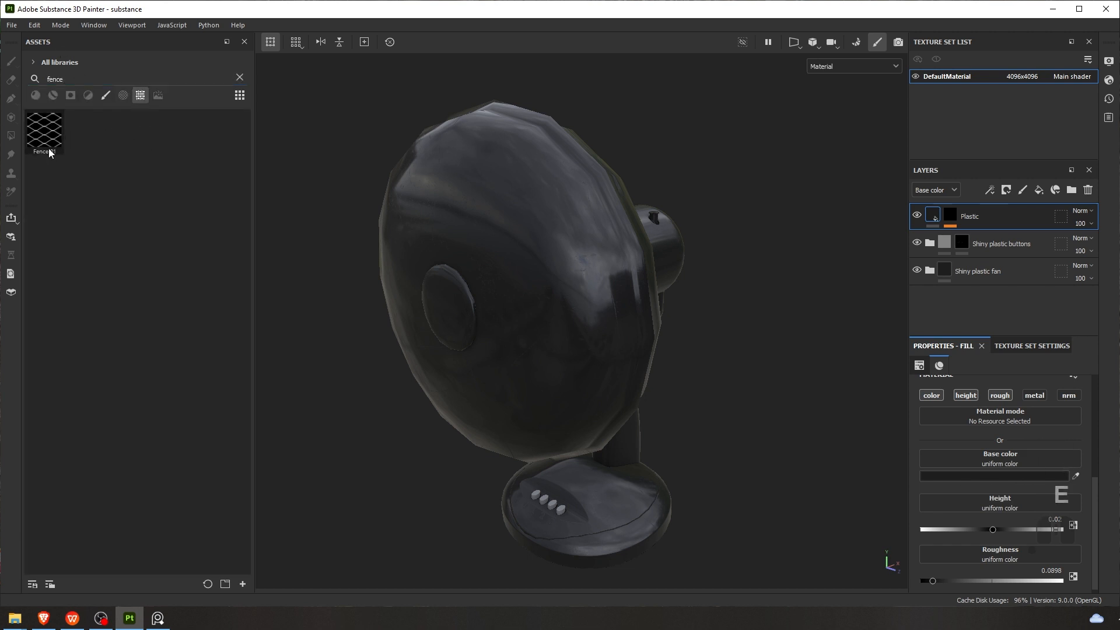
mouse_move(49, 150)
Add a fill layer above the Plastic layer and set its base colour to bright red
click(1038, 190)
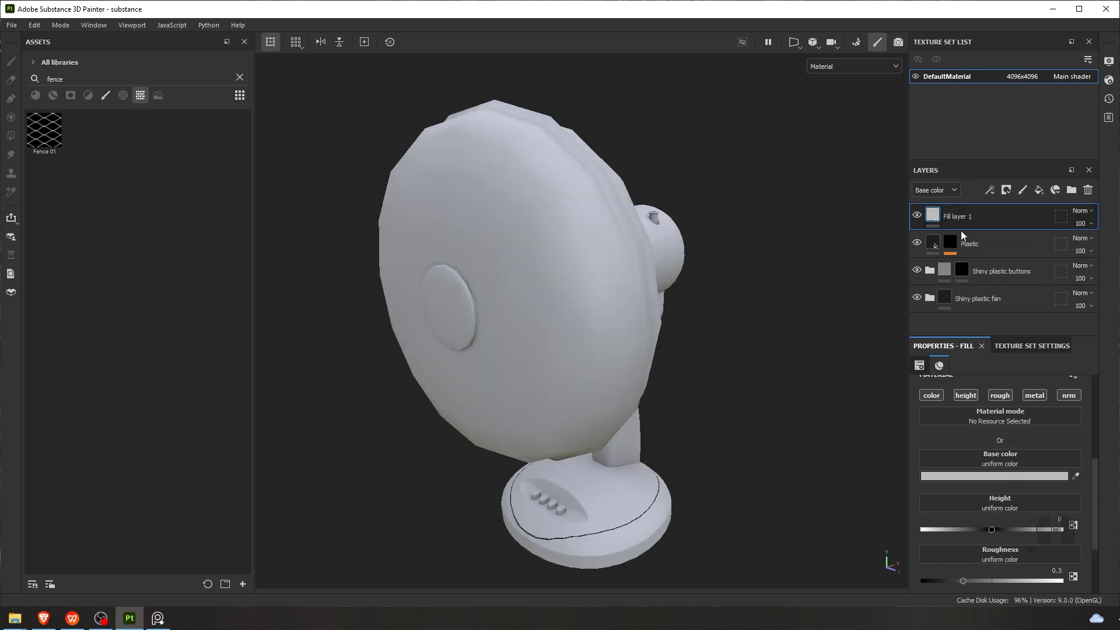
alt+right_drag(500, 232, 441, 270)
alt+drag(441, 270, 426, 283)
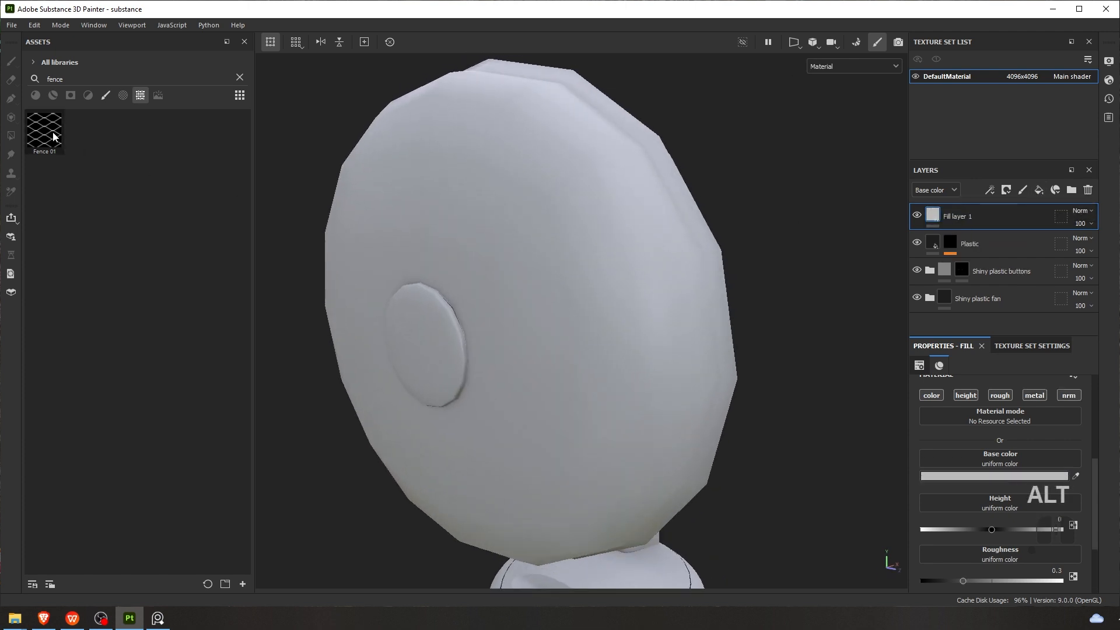
alt+middle_drag(645, 279, 692, 247)
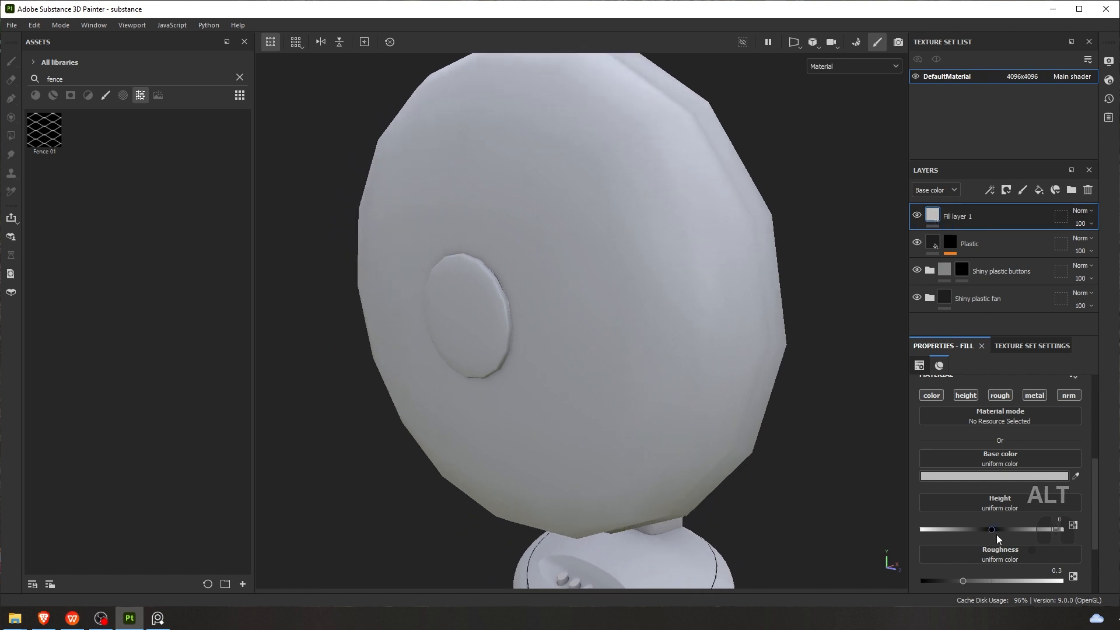
click(994, 476)
click(967, 334)
click(998, 245)
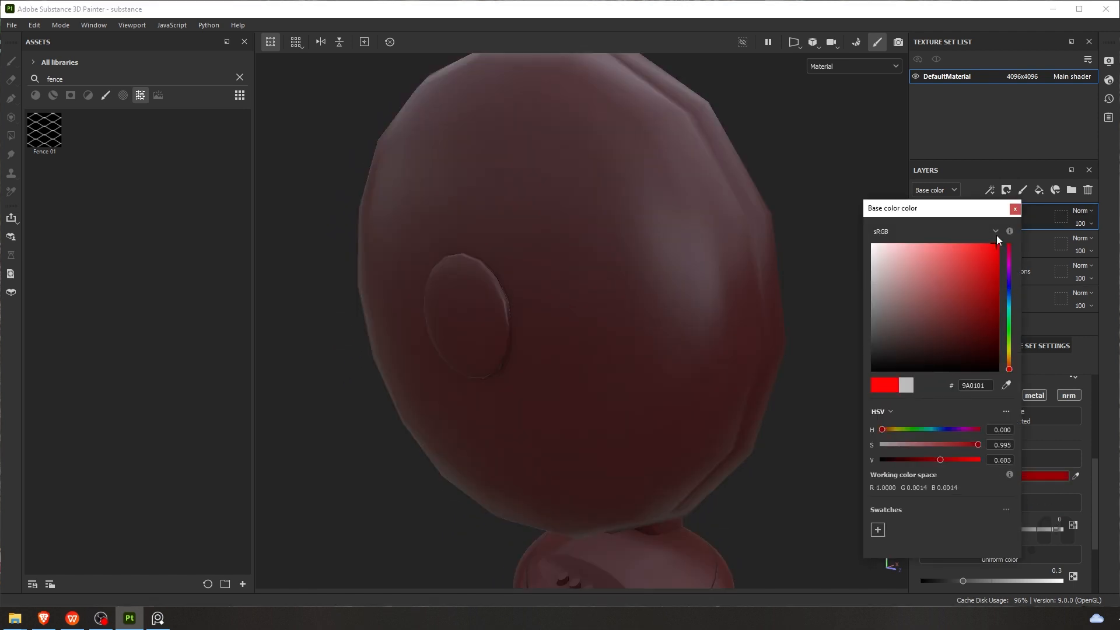
click(1015, 208)
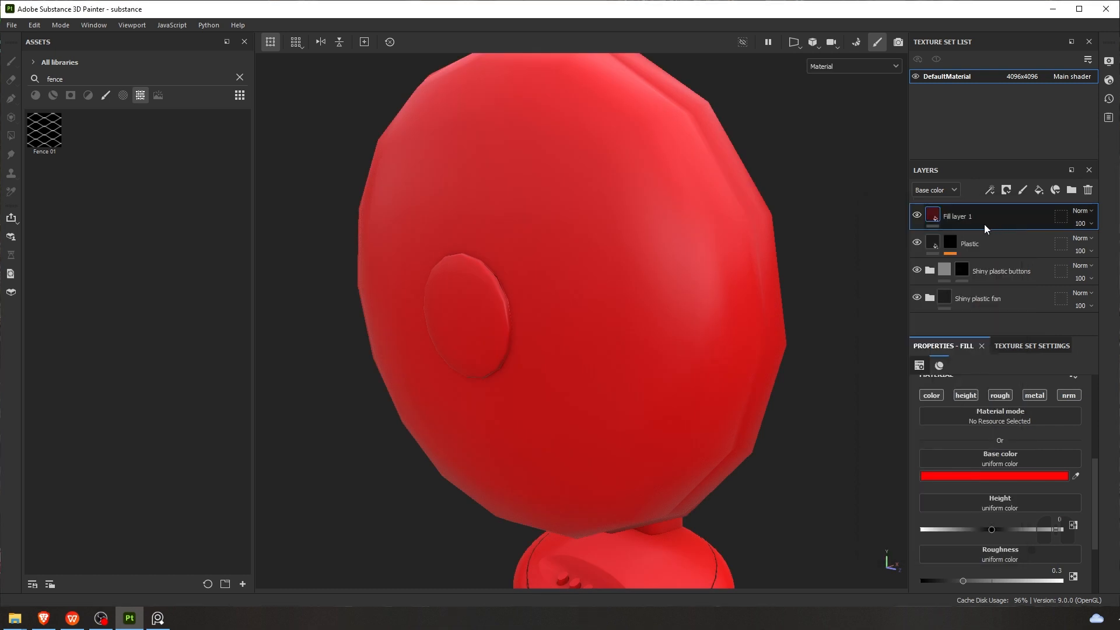
Add a black mask to the red fill layer and add a fill effect to that mask
click(1008, 193)
click(1026, 219)
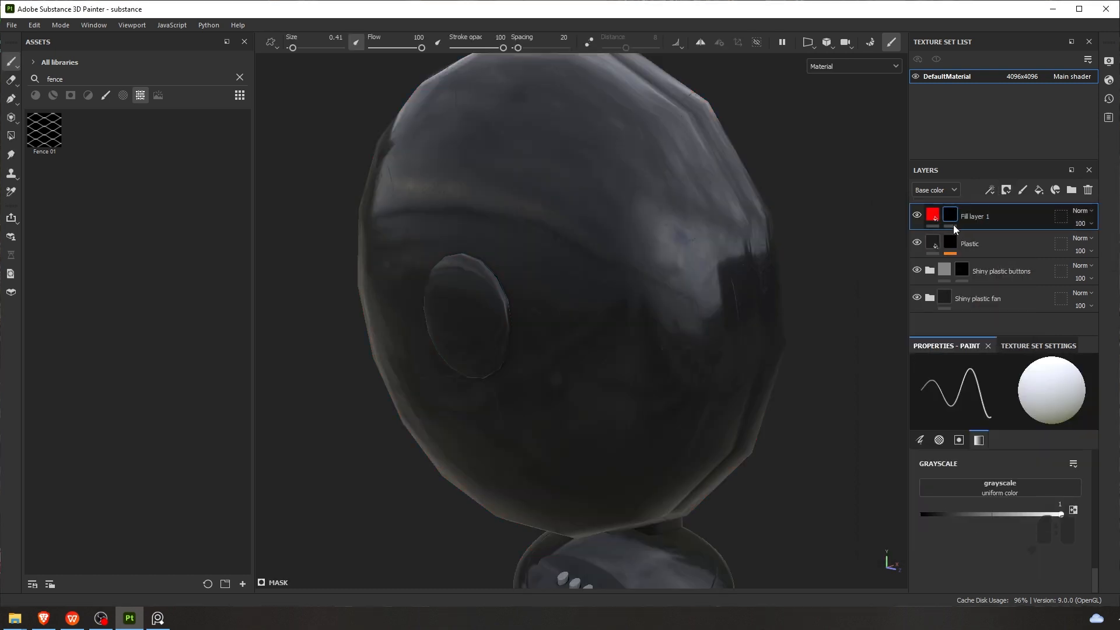
right_click(954, 218)
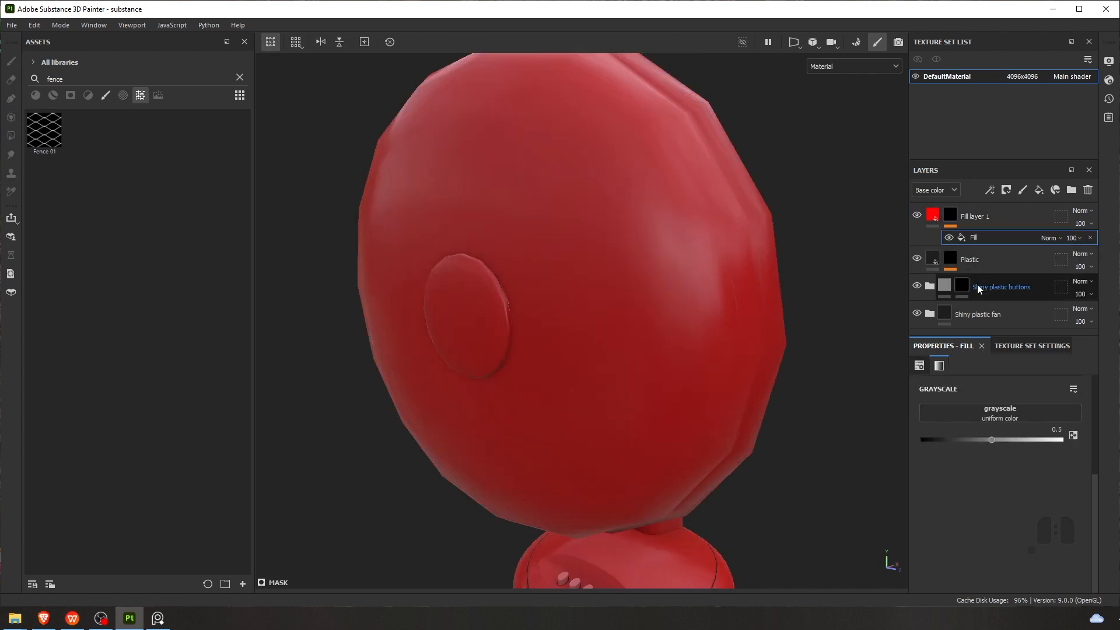
Search the resources for "fence" and assign the Fence 01 texture as the mask fill's grayscale
click(993, 412)
double_click(1038, 442)
key(BackSpace)
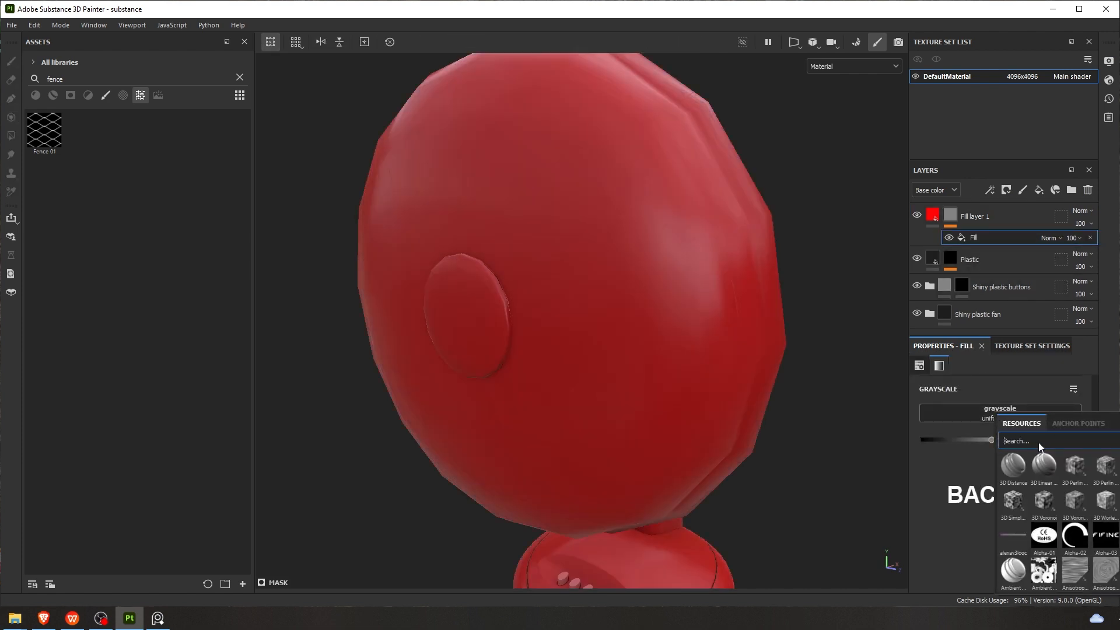
text(fence)
click(1015, 465)
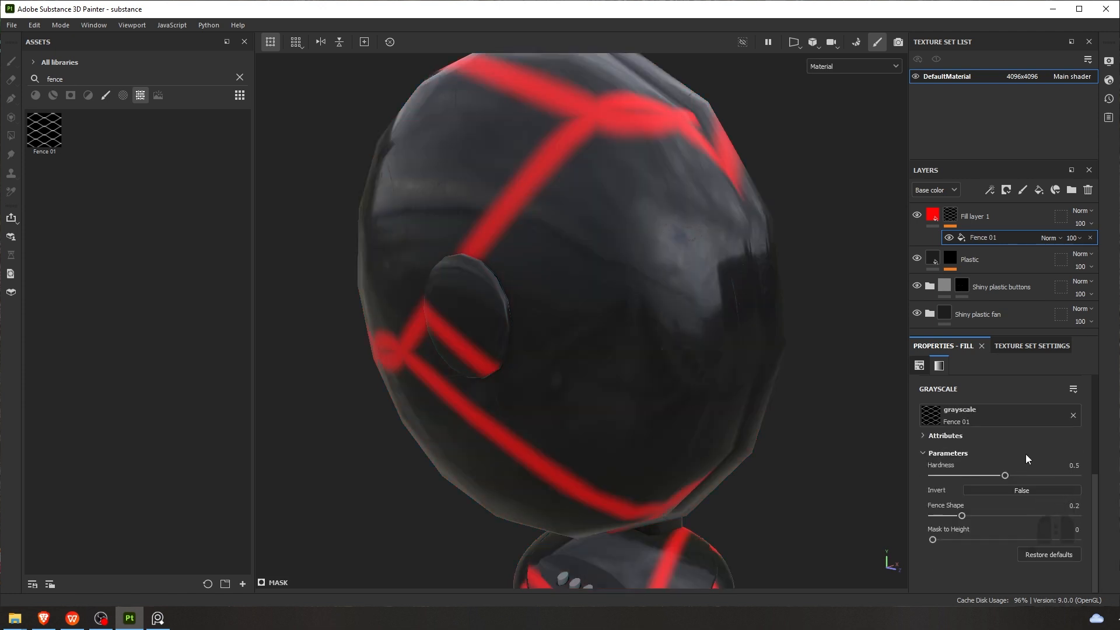
scroll(1000, 461, up, 3)
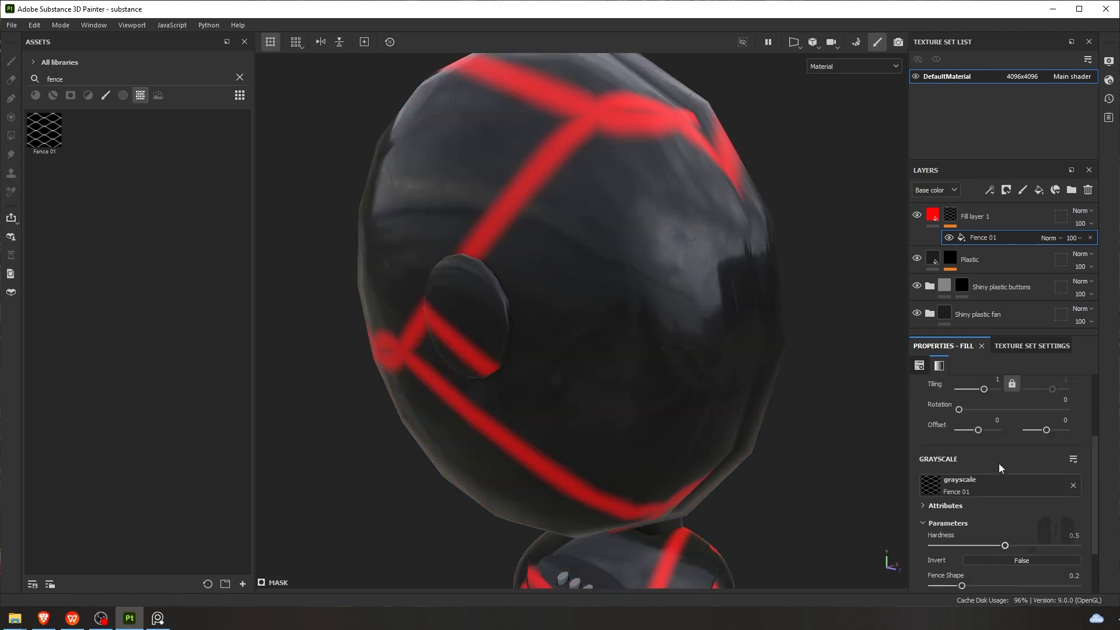
scroll(990, 451, up, 2)
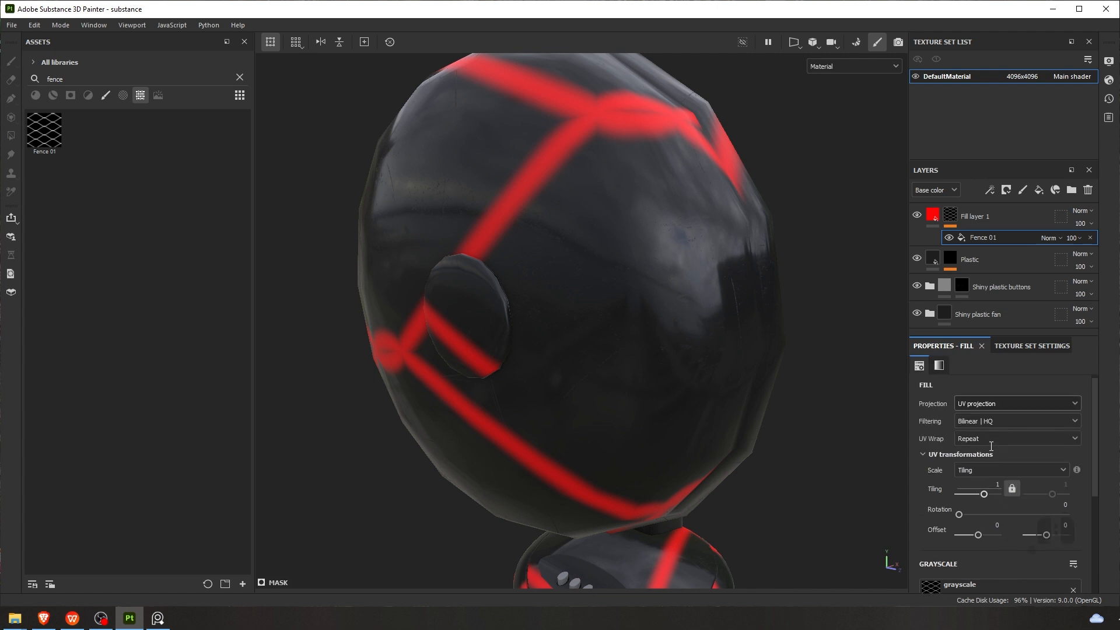
Set the UV tiling of the Fence 01 mask fill to about 12.1 to shrink the wire pattern on the fan
scroll(991, 451, down, 1)
scroll(934, 464, up, 1)
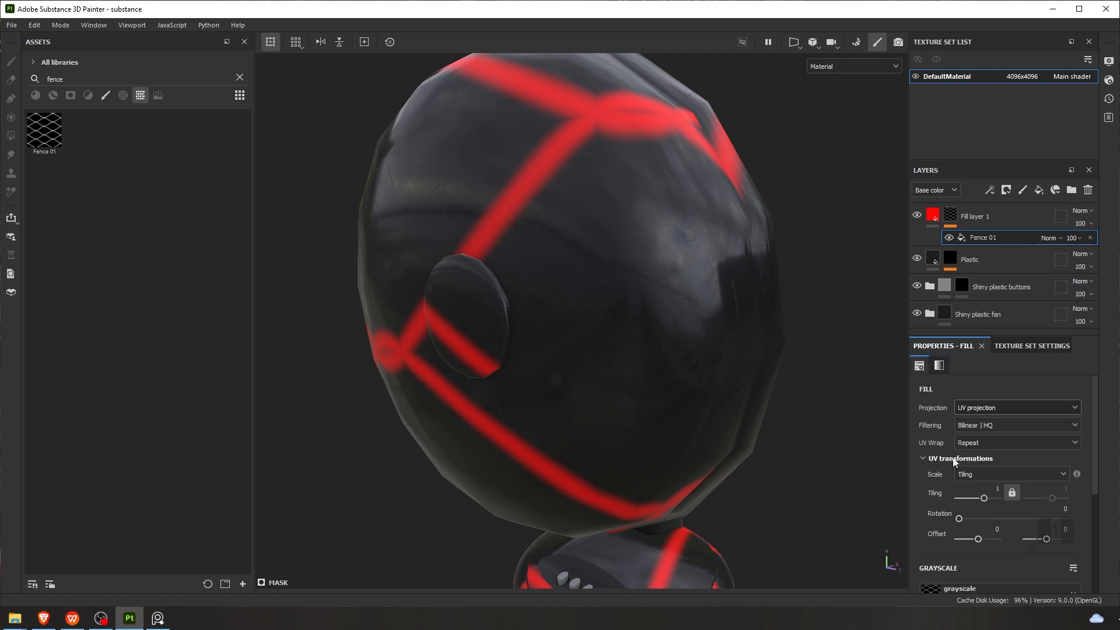
key(f)
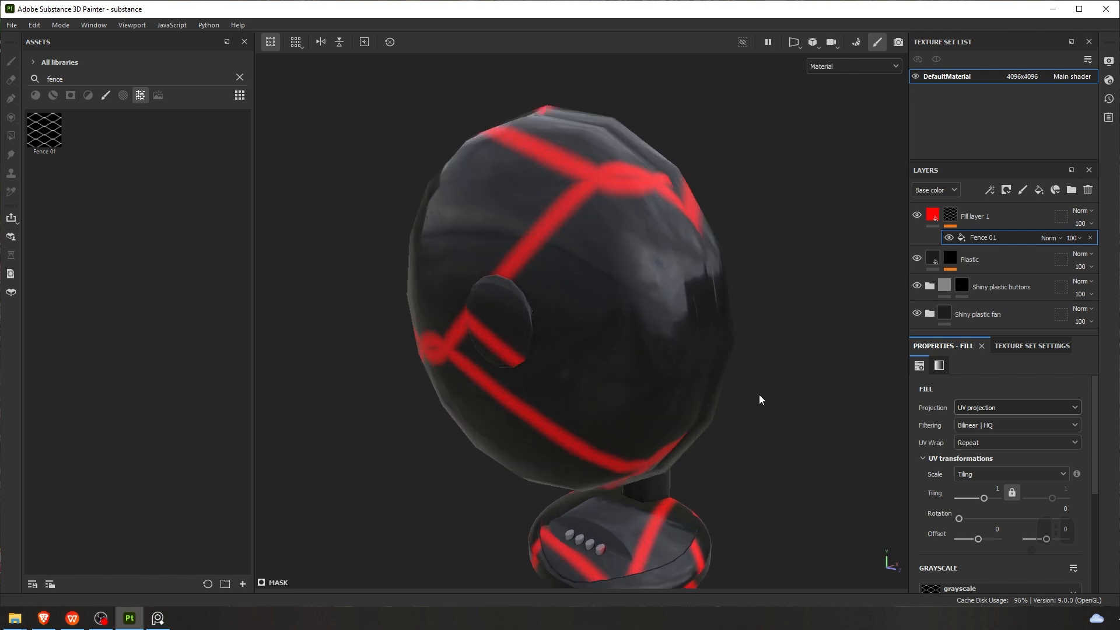
scroll(947, 473, down, 1)
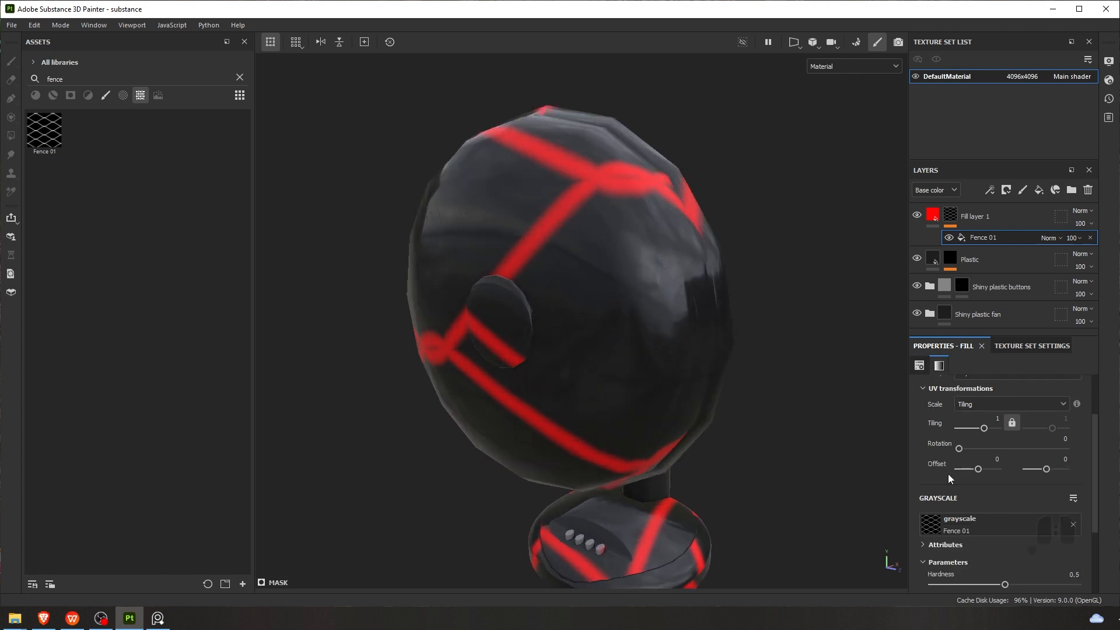
scroll(966, 474, down, 3)
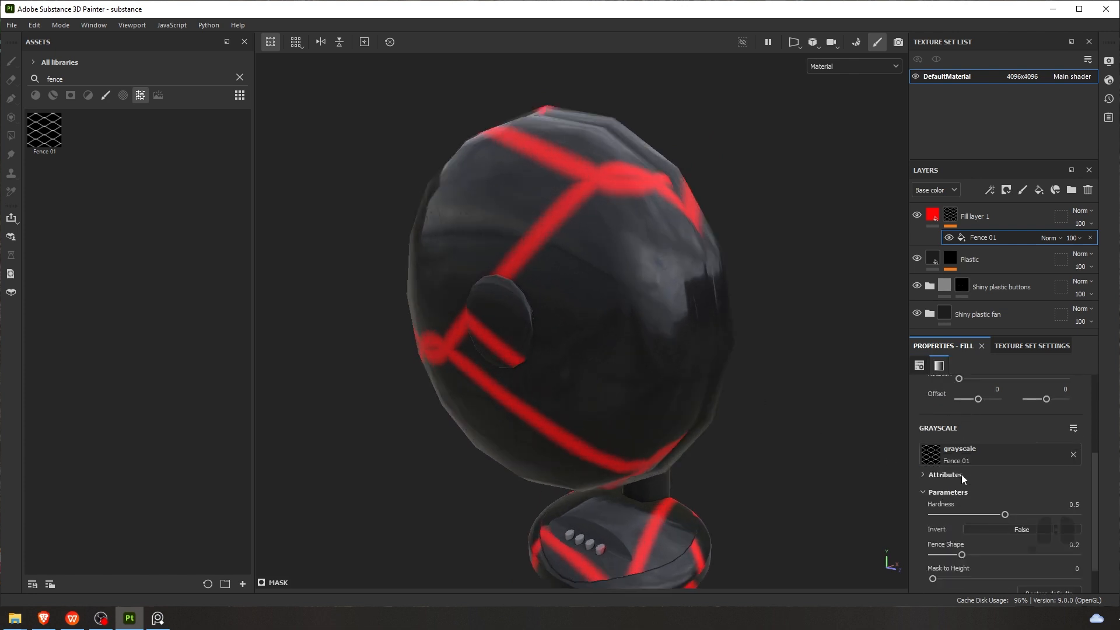
scroll(958, 475, up, 5)
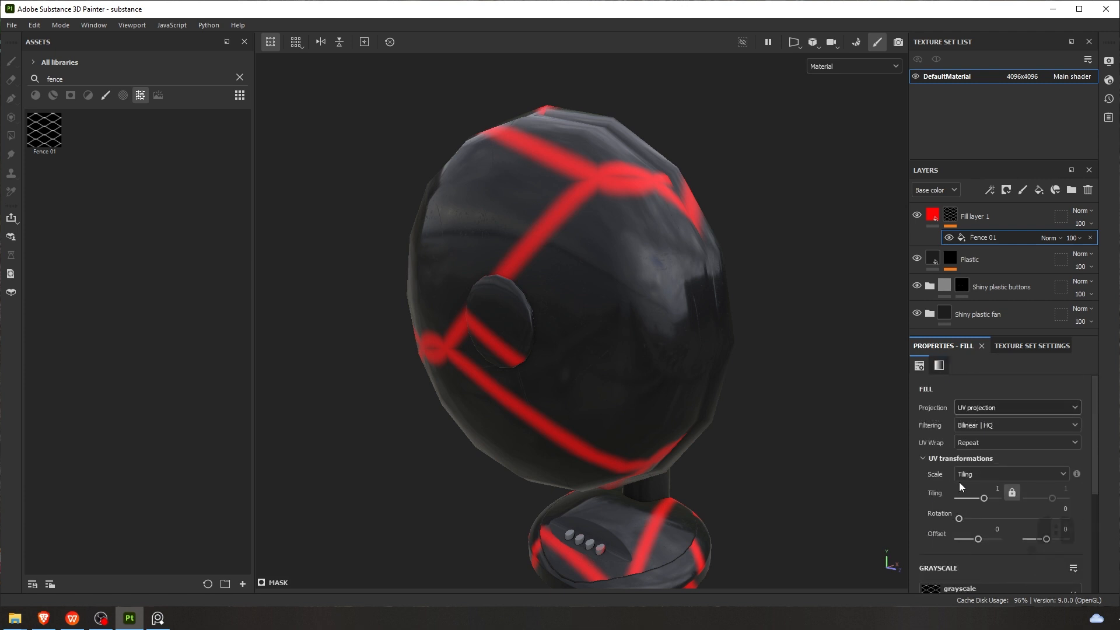
click(992, 500)
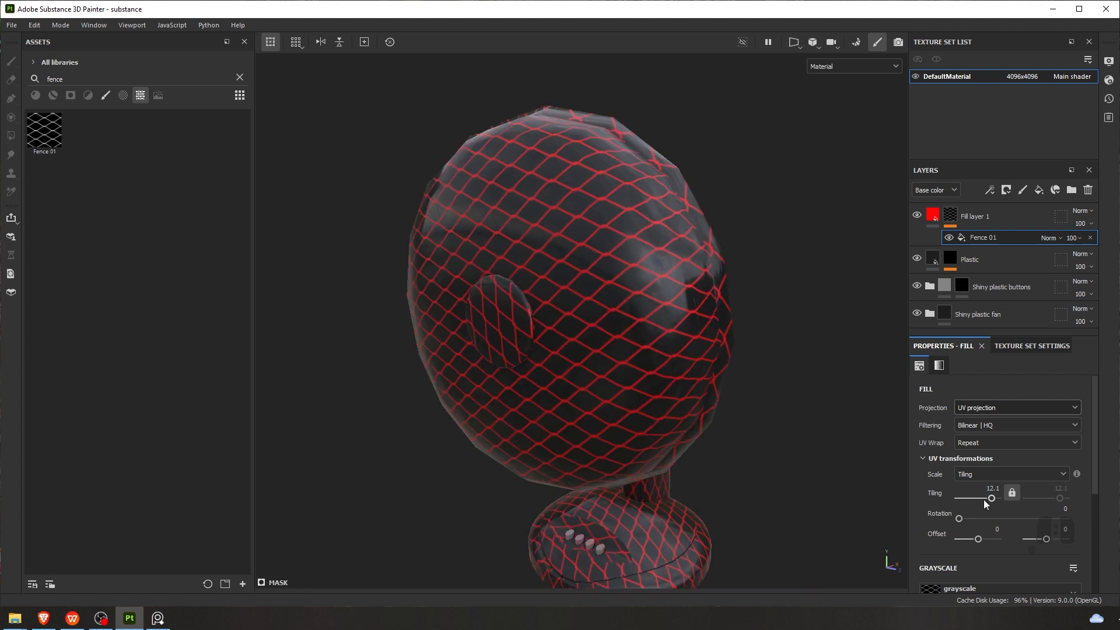
Raise the tiling of the Fence 01 fill in Fill layer 1's mask to 32
alt+drag(549, 386, 663, 337)
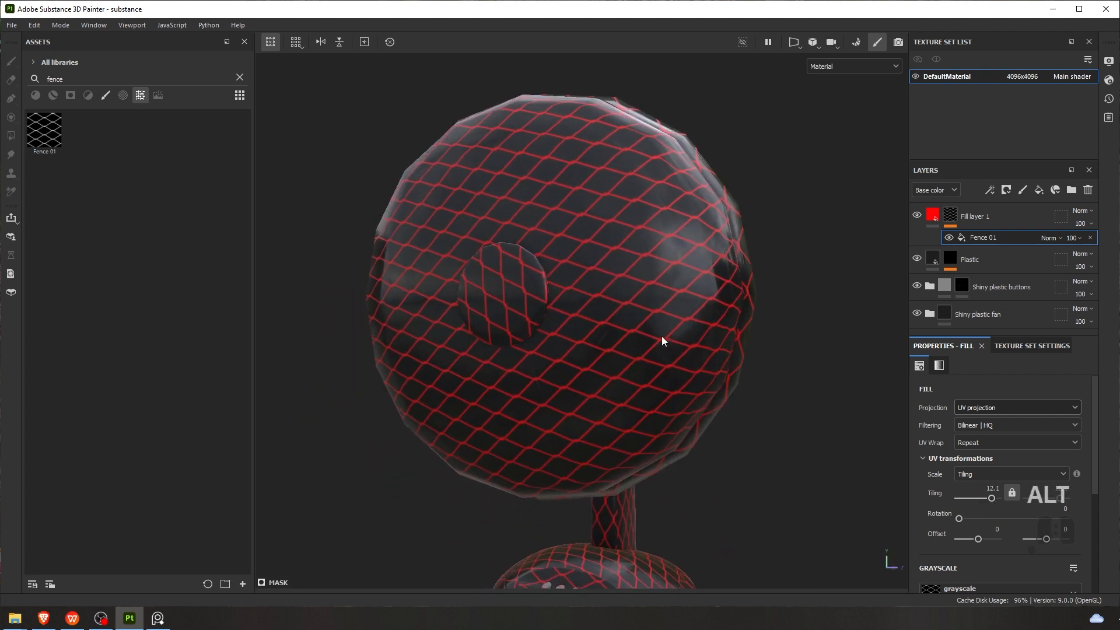
alt+drag(808, 431, 714, 376)
drag(992, 500, 995, 499)
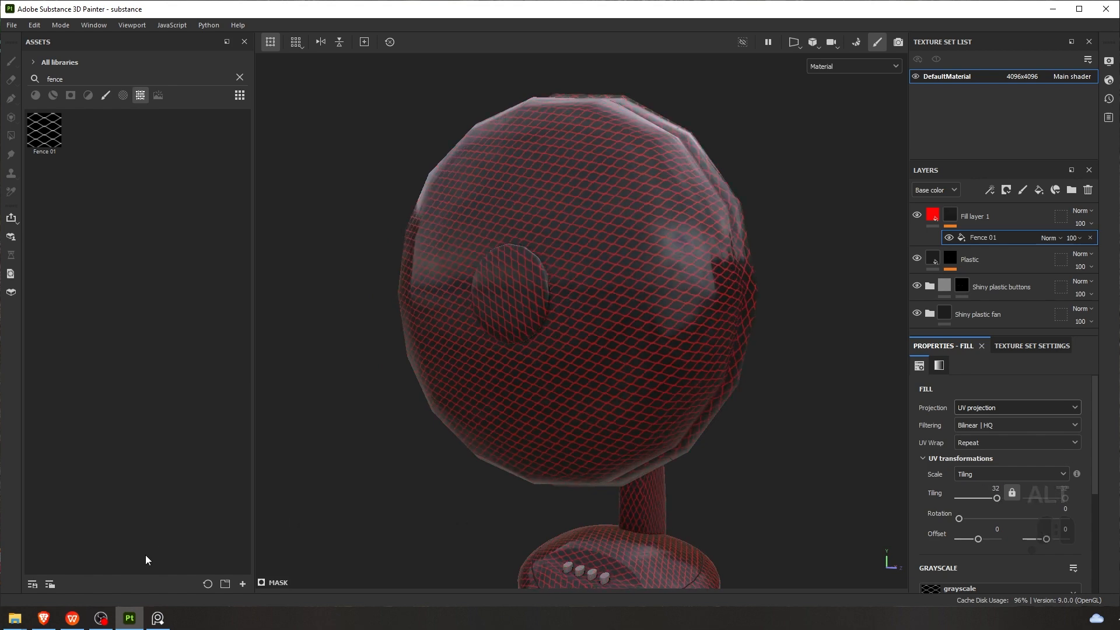
Switch between the fan reference photo and the 3D model to compare the wire grille's mesh density and shape
click(151, 618)
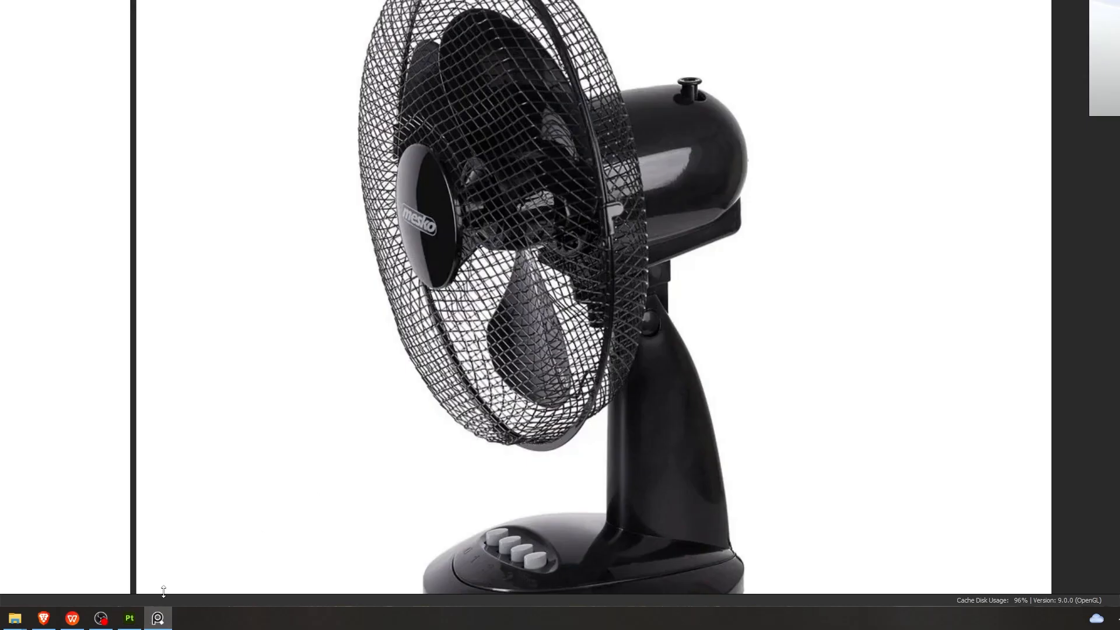
scroll(467, 188, down, 3)
scroll(492, 198, up, 6)
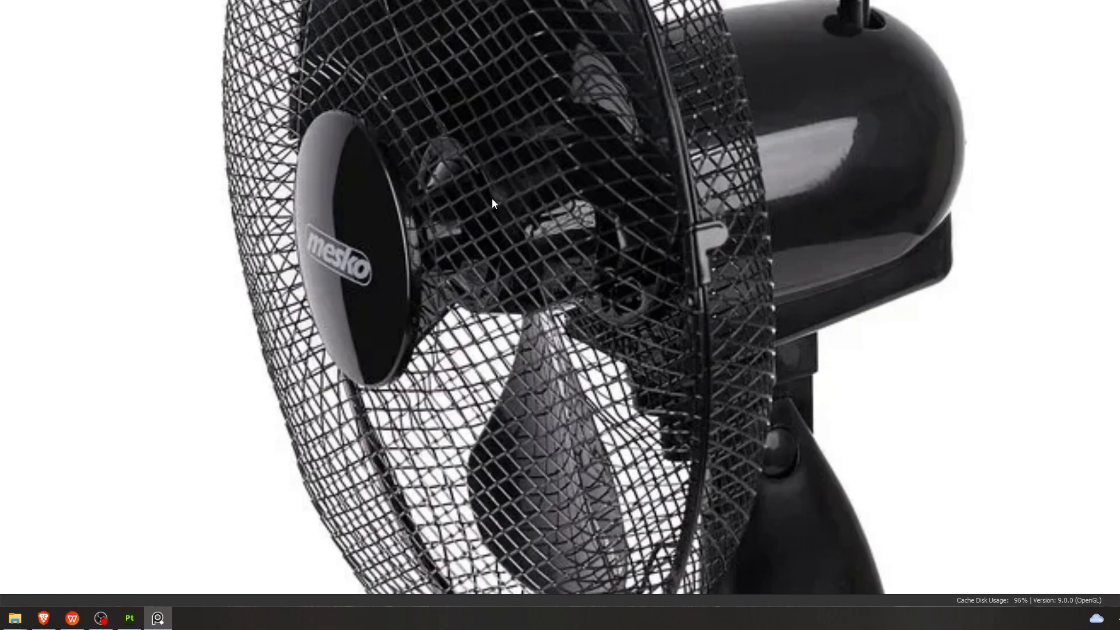
scroll(492, 198, down, 3)
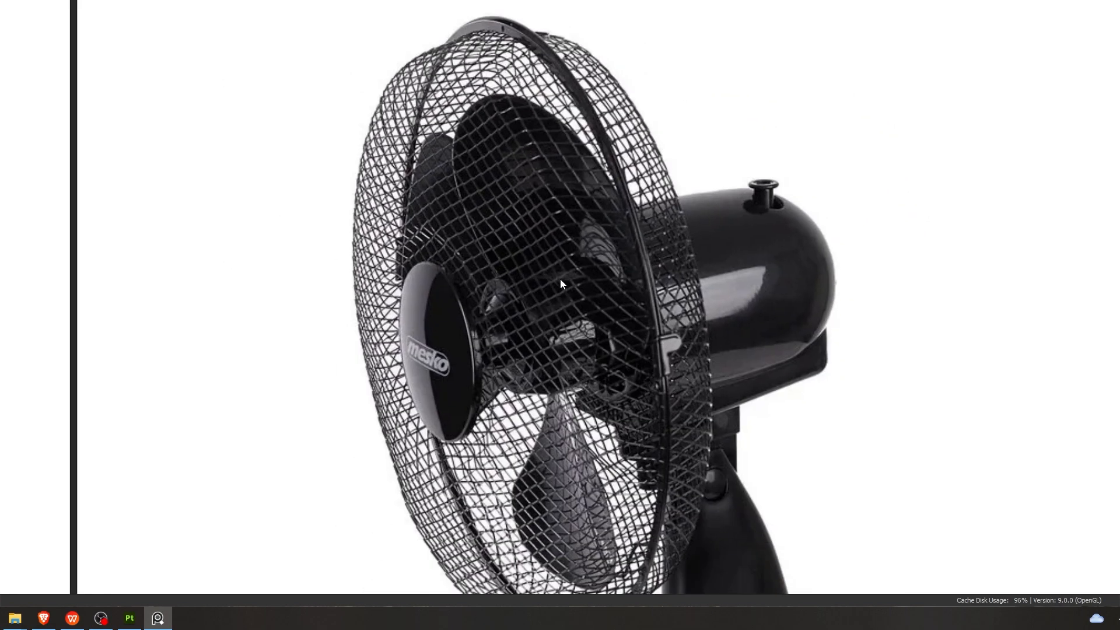
key(alt+Tab)
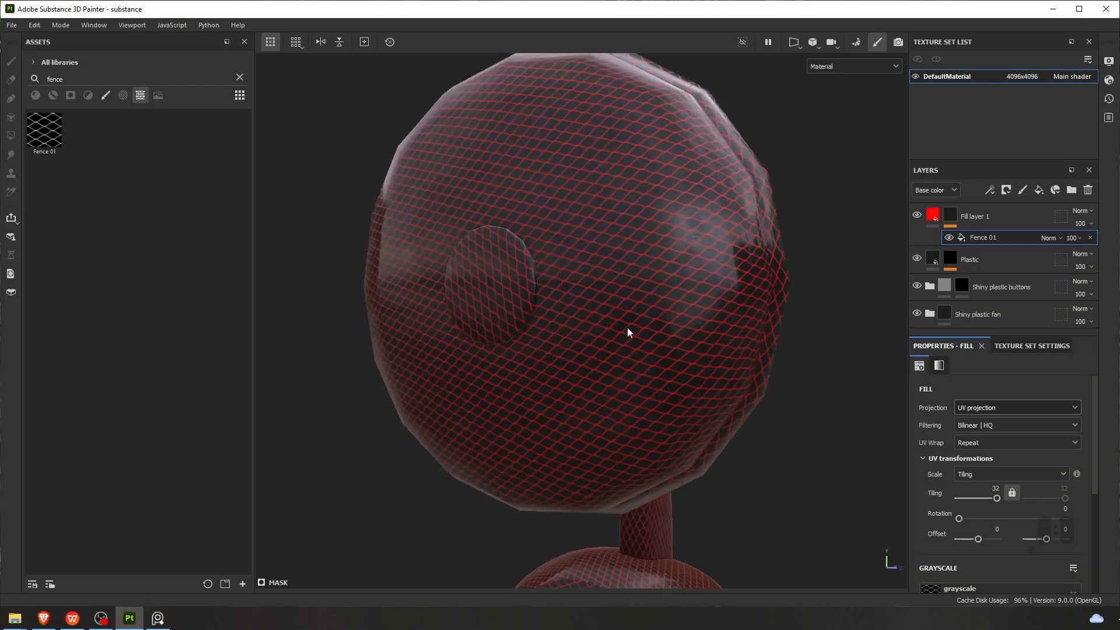
alt+drag(628, 328, 558, 324)
key(alt+Tab)
middle_drag(541, 324, 603, 320)
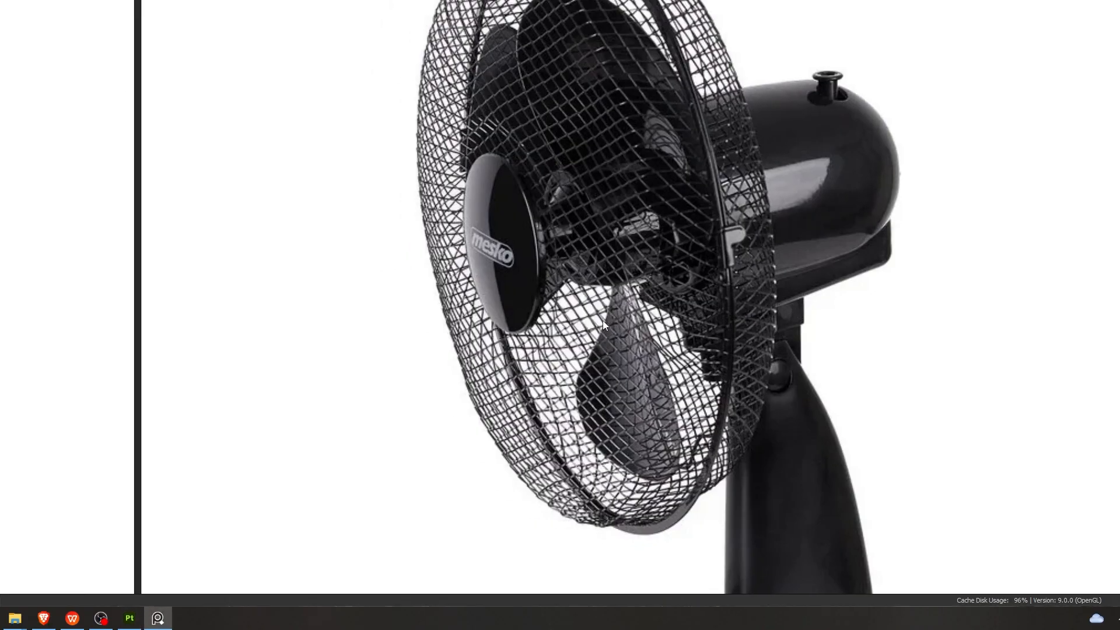
key(alt+Tab)
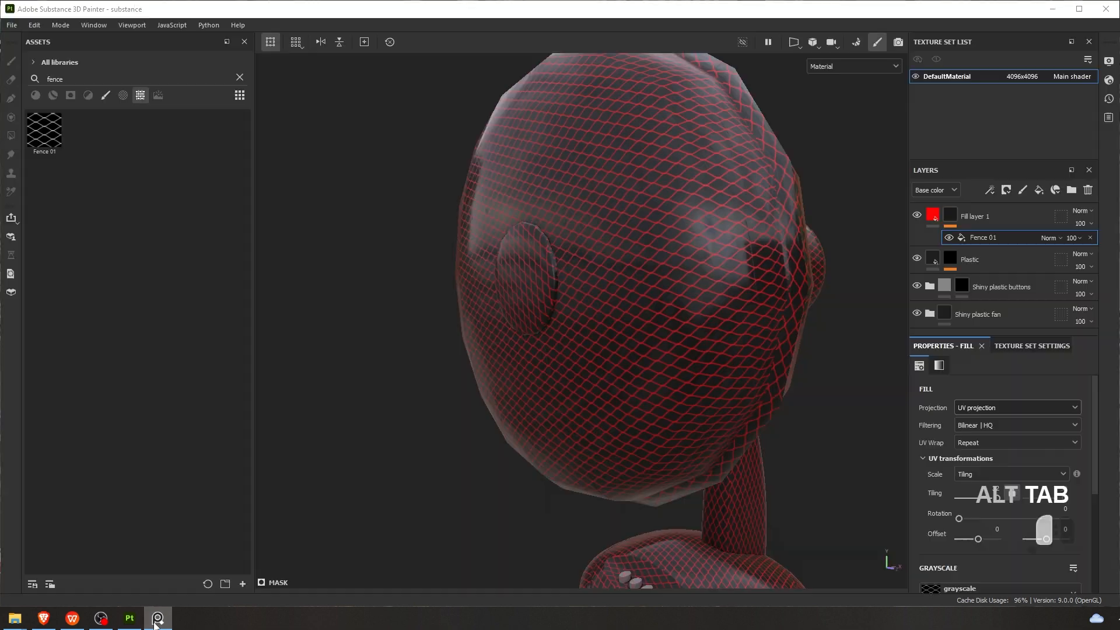
alt+drag(559, 296, 613, 350)
alt+middle_drag(557, 390, 601, 344)
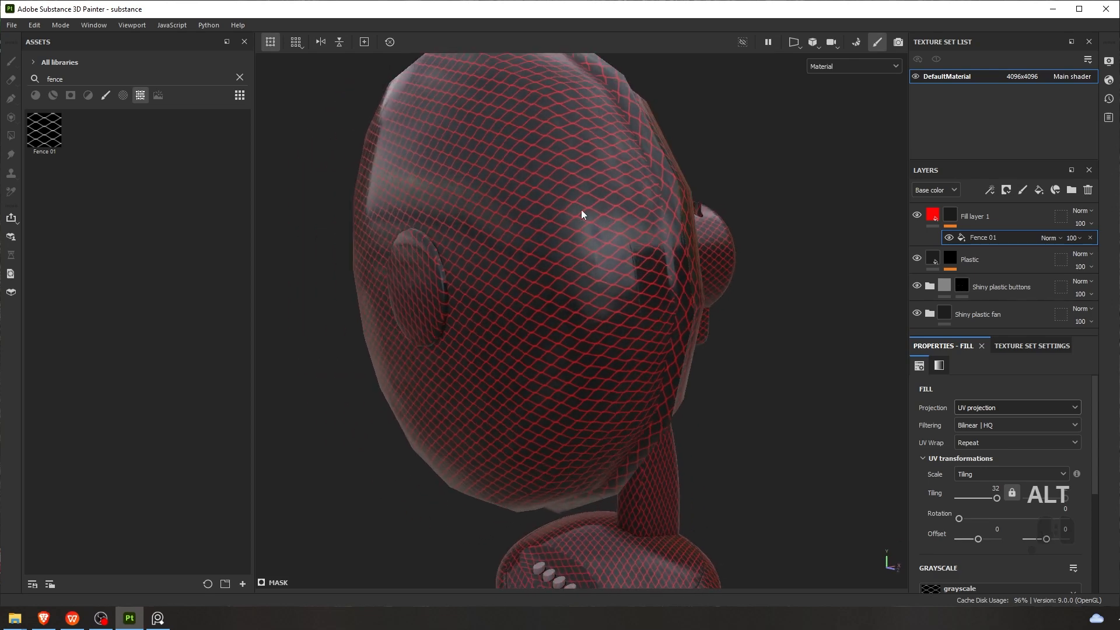
alt+drag(536, 149, 642, 302)
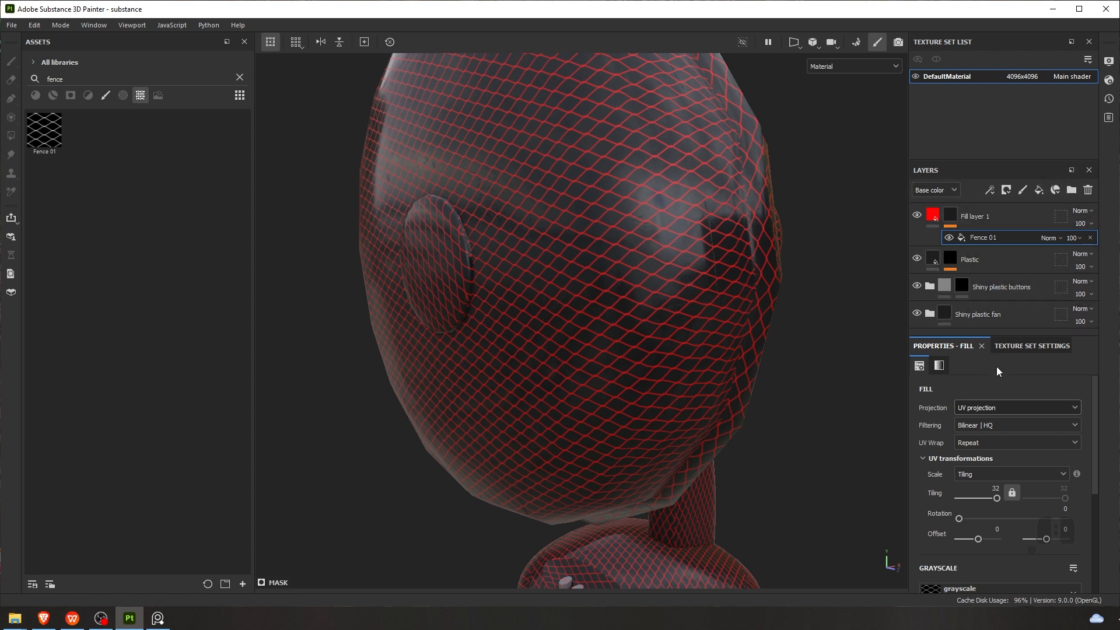
Check which channels can be added to the texture set, and look through the Fence 01 fill's properties
click(1029, 346)
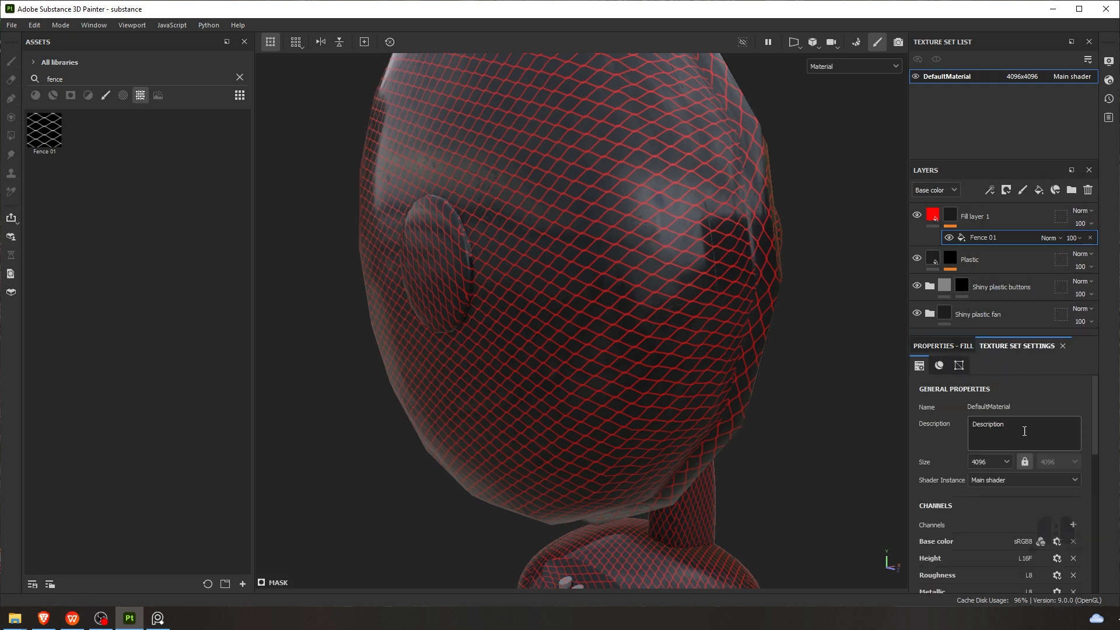
scroll(950, 418, down, 3)
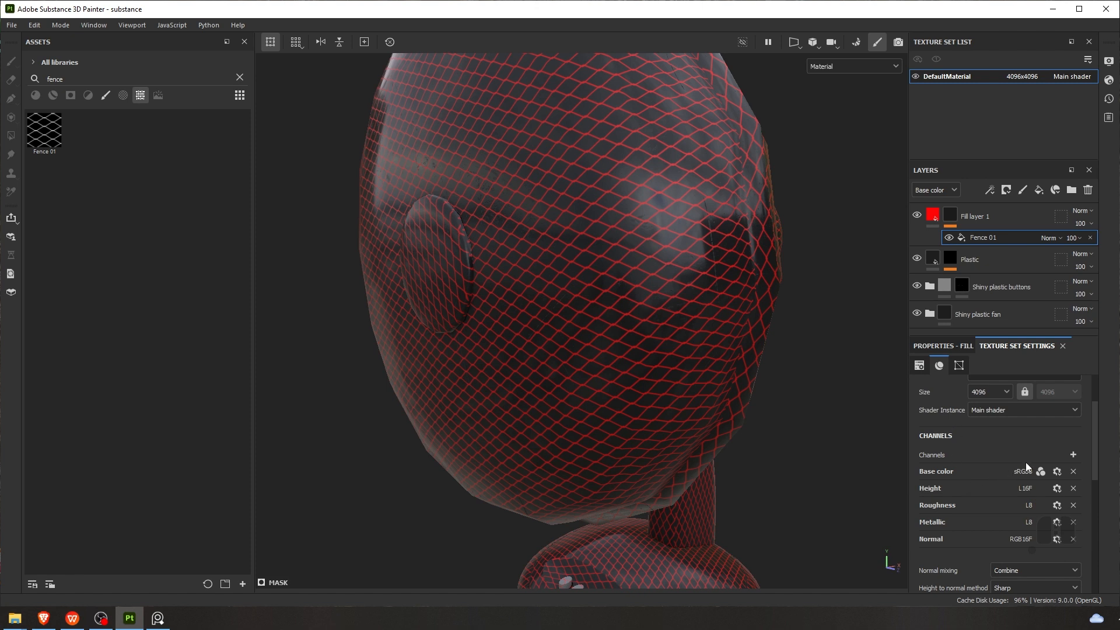
click(1072, 455)
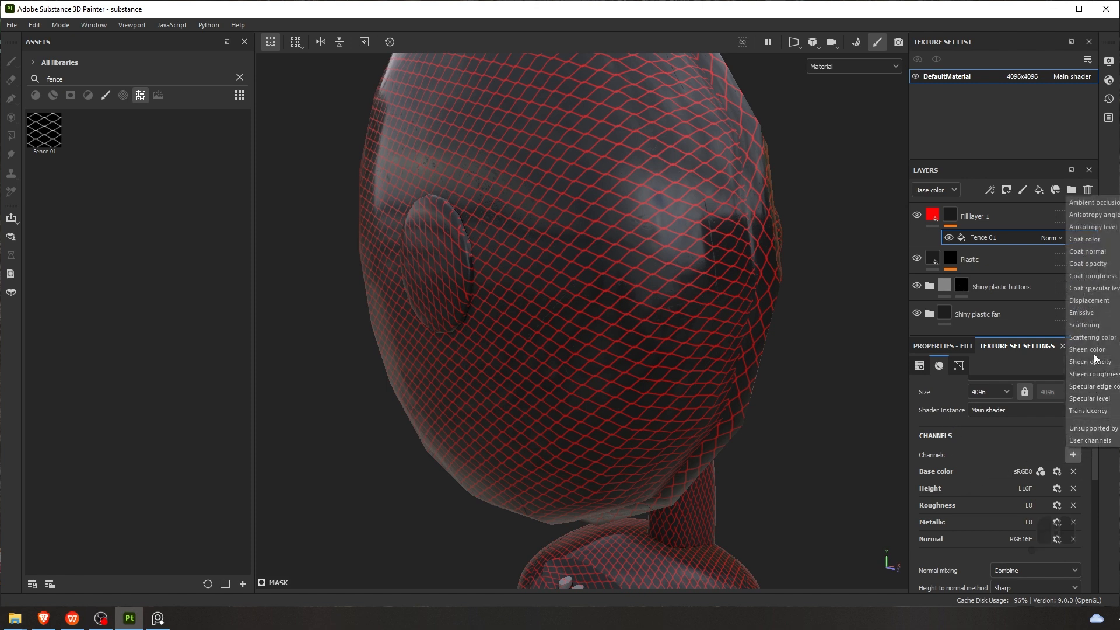
click(1030, 447)
scroll(991, 449, down, 2)
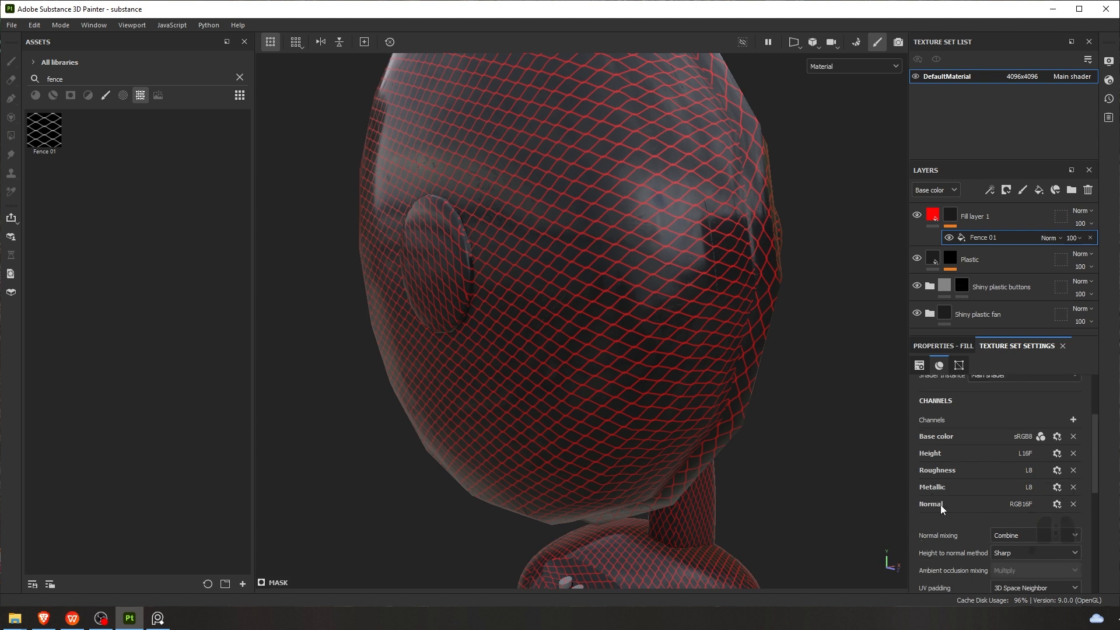
click(942, 345)
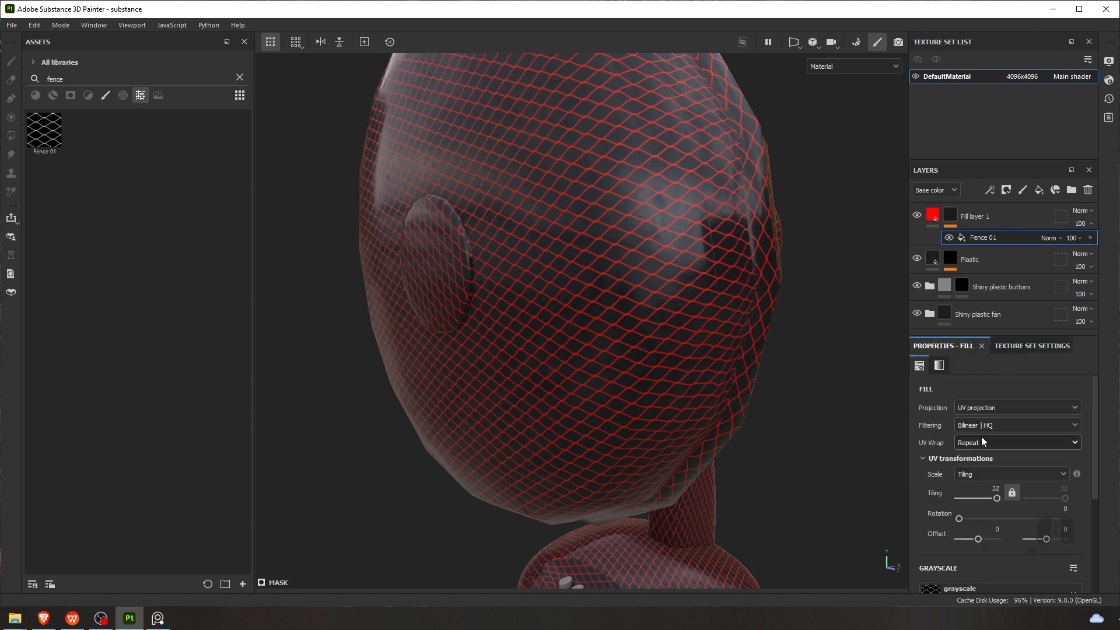
scroll(970, 468, down, 5)
scroll(956, 408, up, 5)
Select Fill layer 1 and examine its material properties, the texture set's addable channels and the shader instance options
click(975, 216)
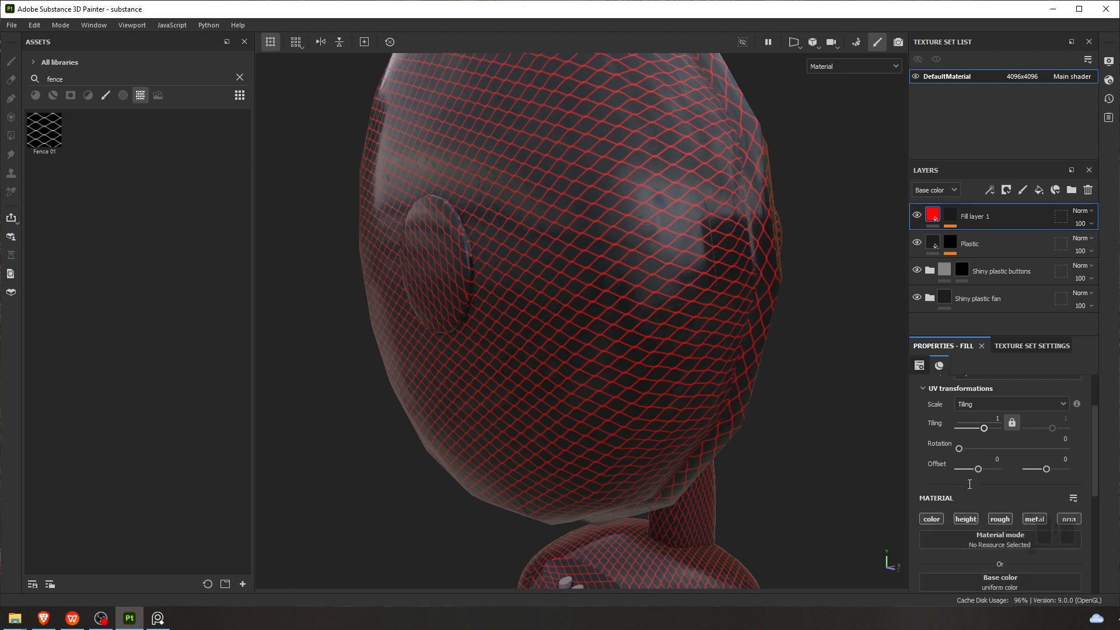
click(1014, 346)
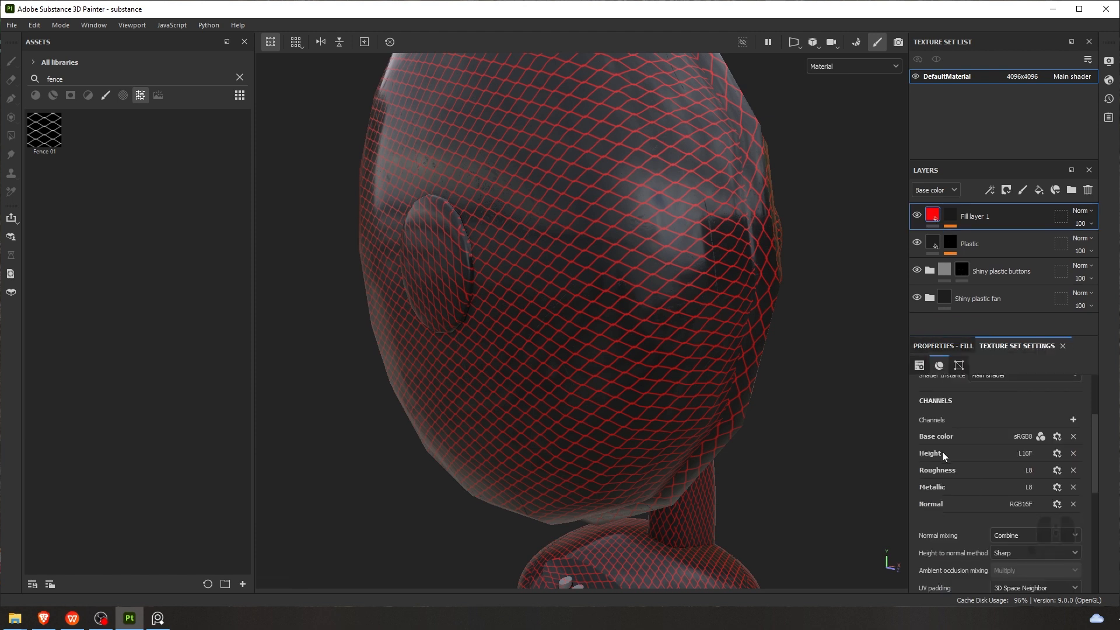
scroll(942, 452, down, 3)
scroll(956, 460, up, 2)
scroll(968, 452, down, 1)
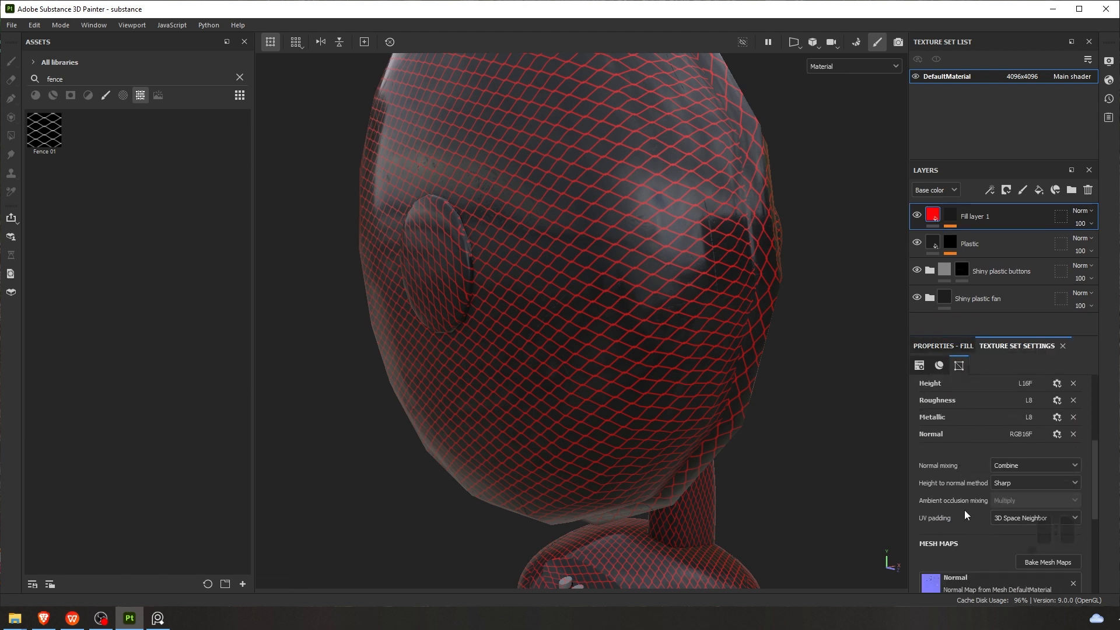
scroll(975, 461, up, 1)
click(1074, 420)
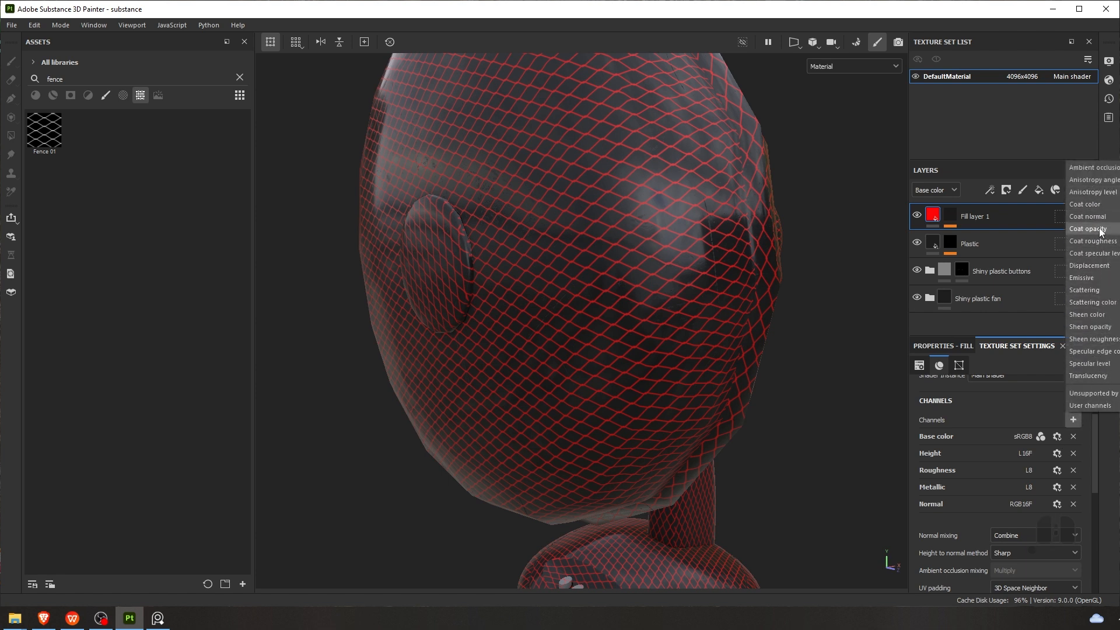
click(1036, 418)
scroll(1050, 412, up, 3)
scroll(1030, 408, down, 1)
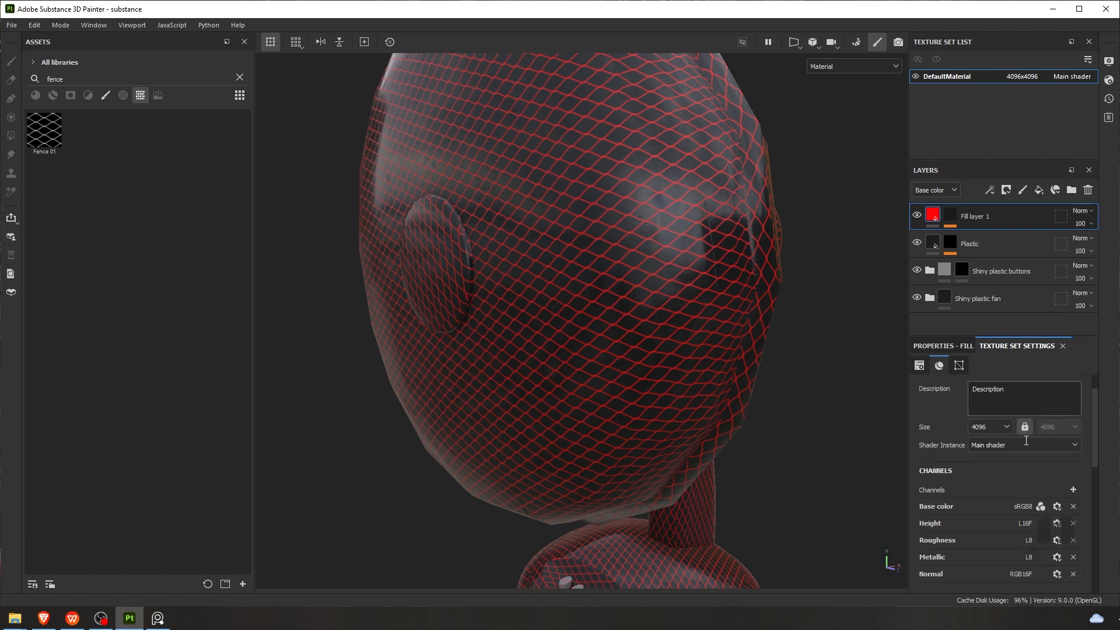
click(1012, 445)
scroll(1006, 461, up, 1)
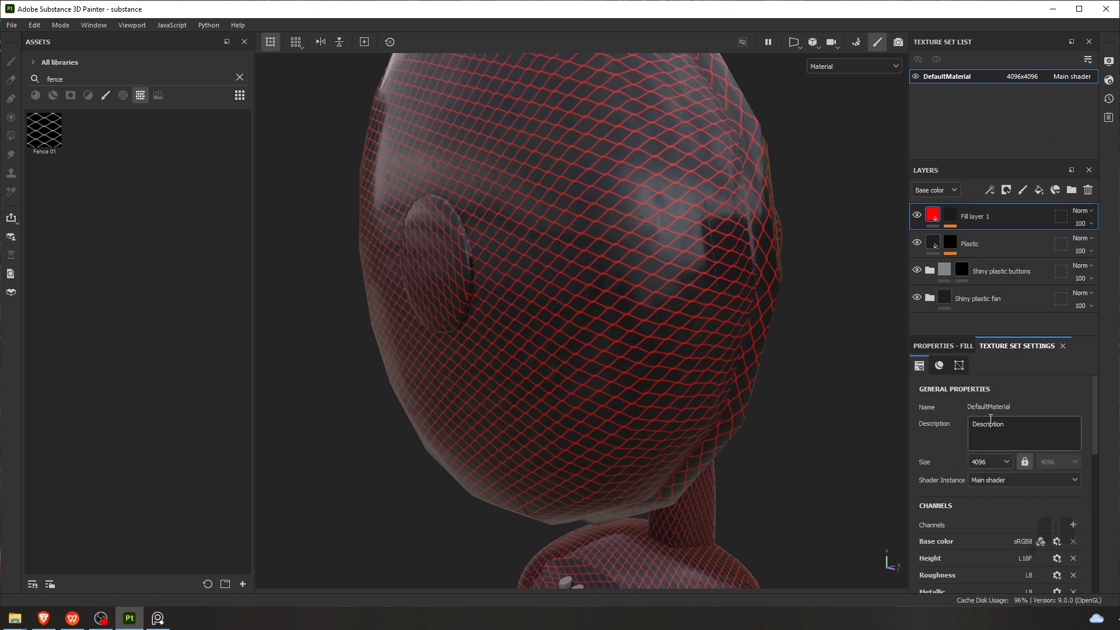
scroll(1027, 429, down, 1)
Try adding a Coat opacity channel to the texture set, check it in Fill layer 1's material, and undo the addition
click(1073, 455)
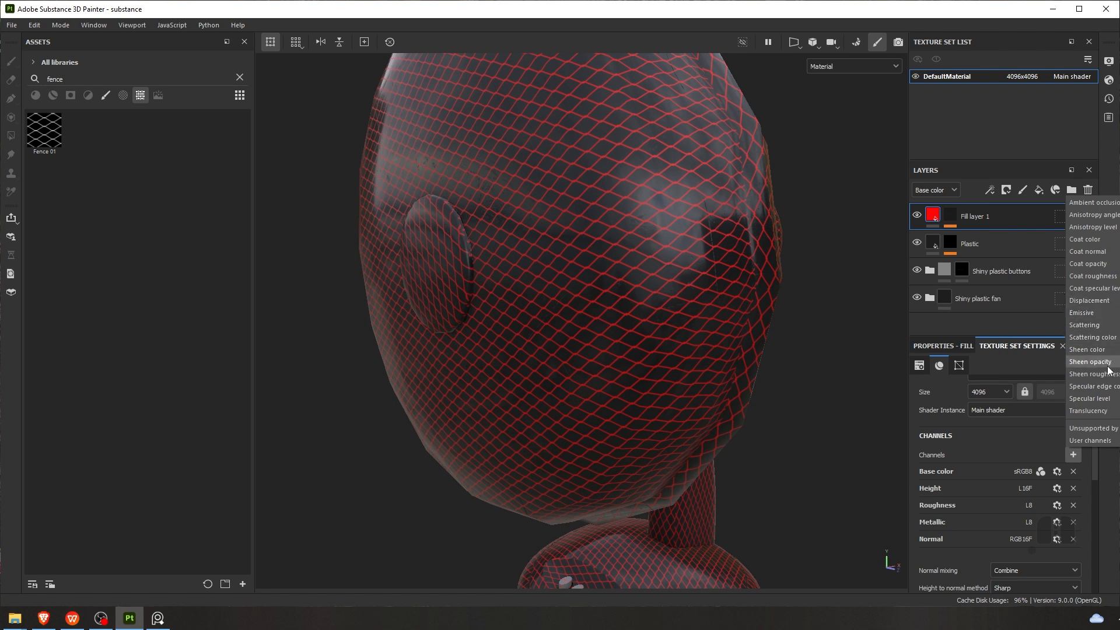
click(1088, 263)
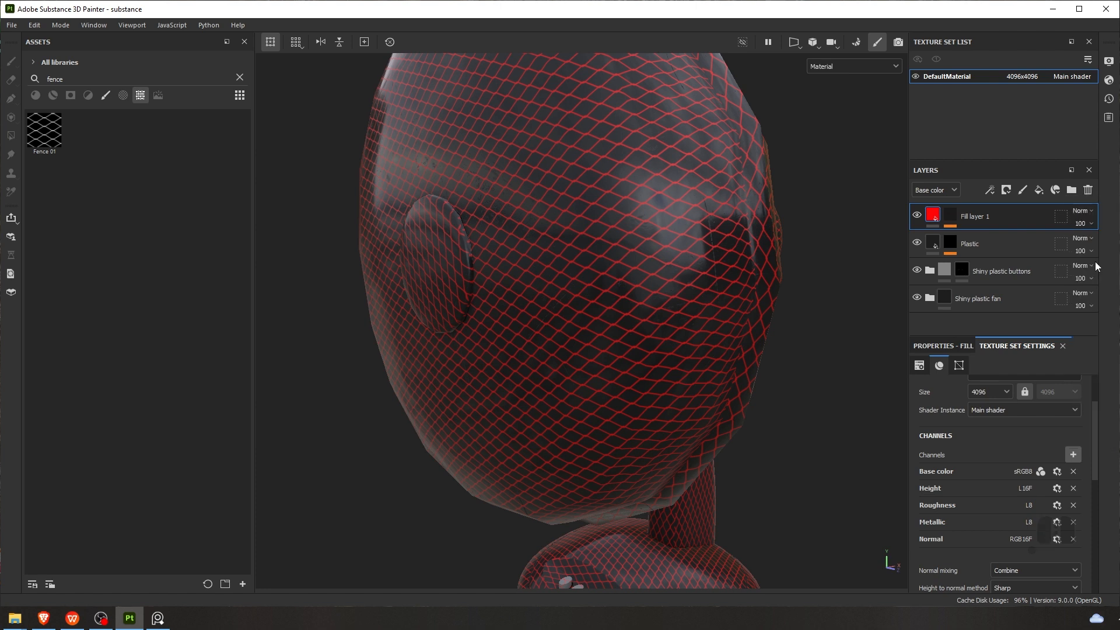
click(936, 353)
scroll(978, 484, down, 3)
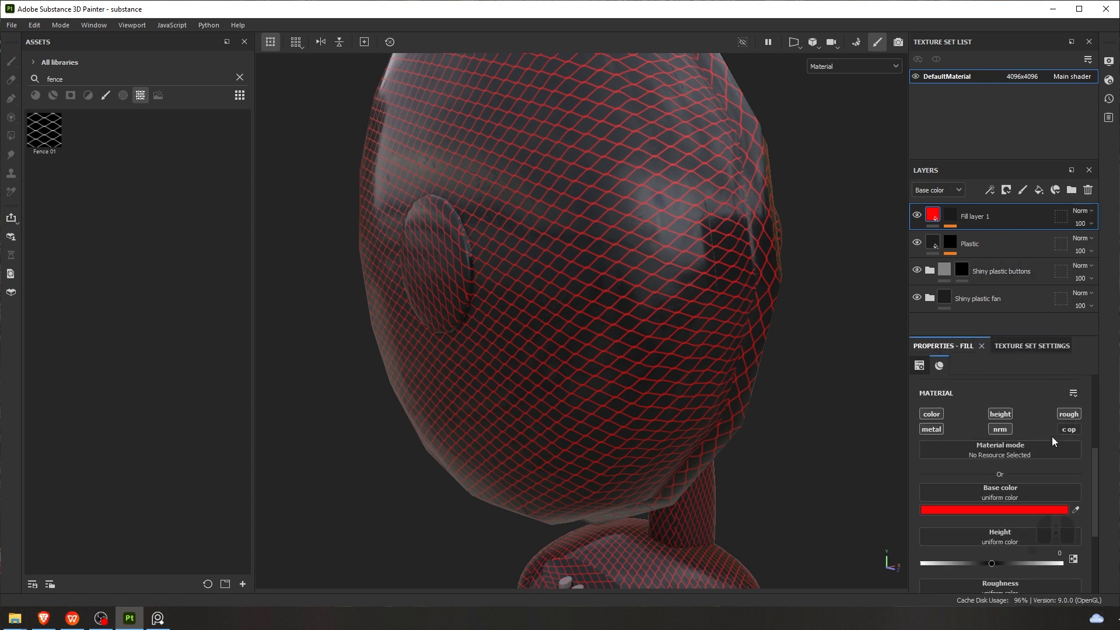
key(ctrl+z)
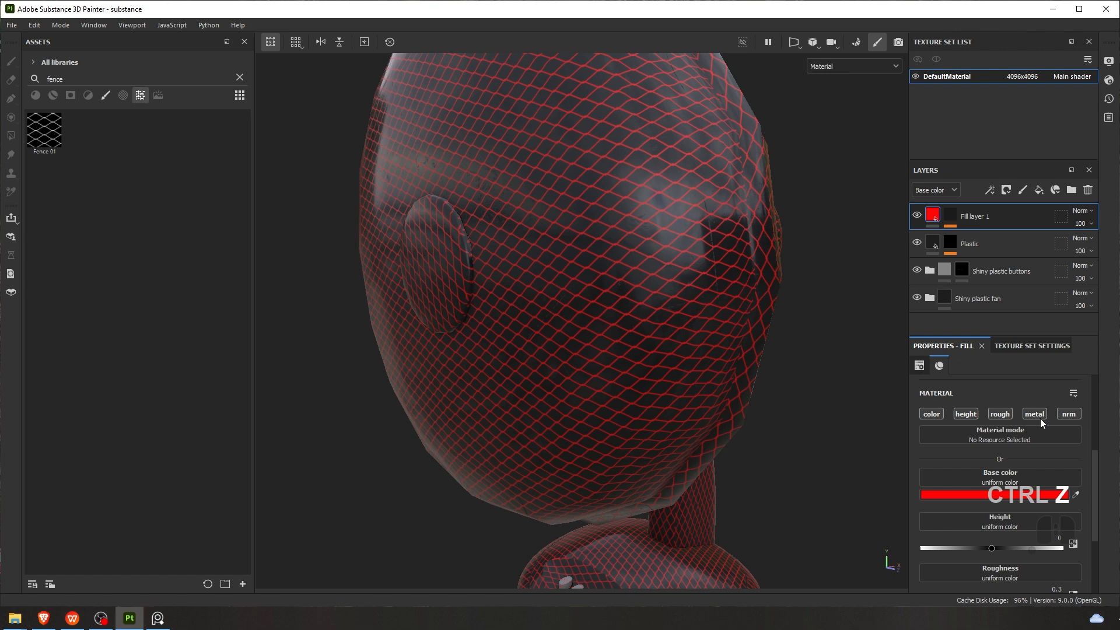
Change the Main shader instance from asm-metal-rough to a pbr-metal shader variant that supports opacity, and close the shader settings
click(1016, 348)
scroll(1044, 438, up, 2)
scroll(1028, 479, down, 2)
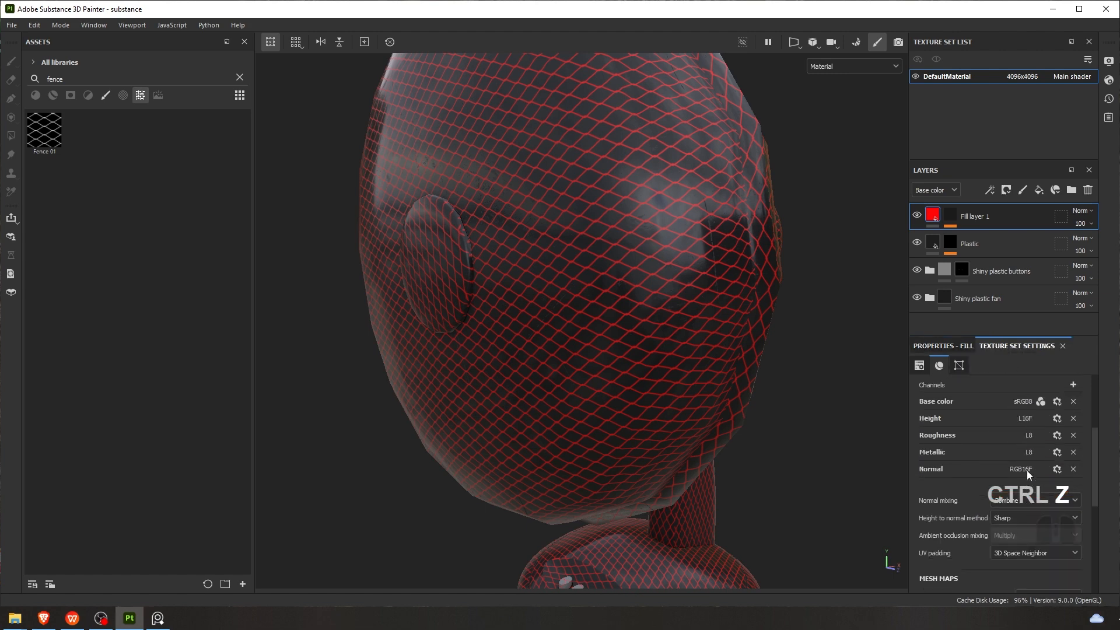
scroll(1007, 438, up, 1)
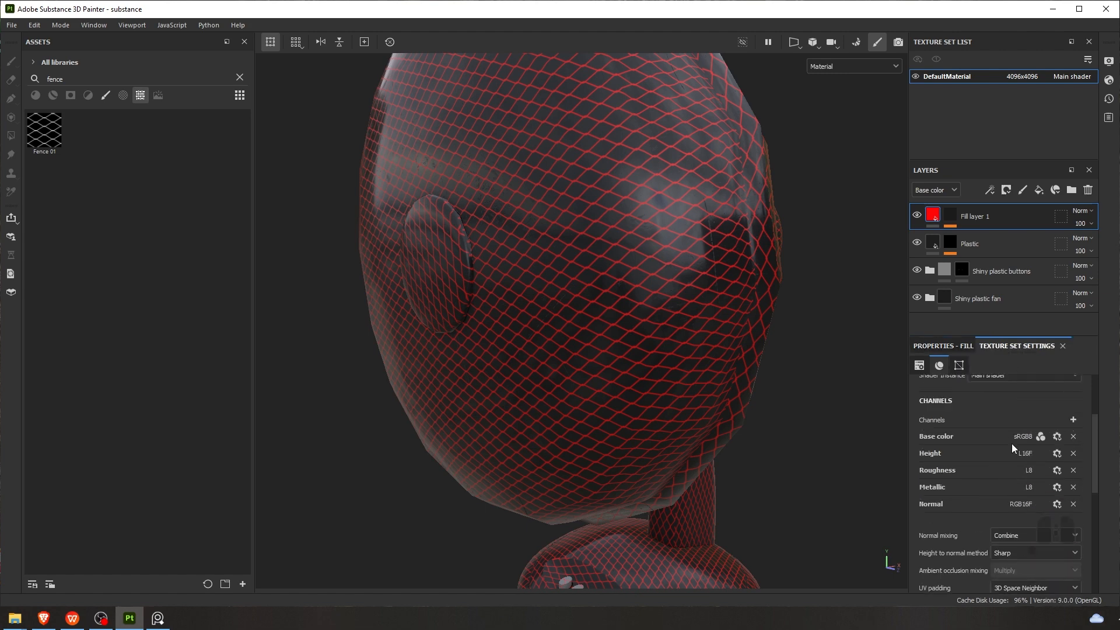
click(1109, 79)
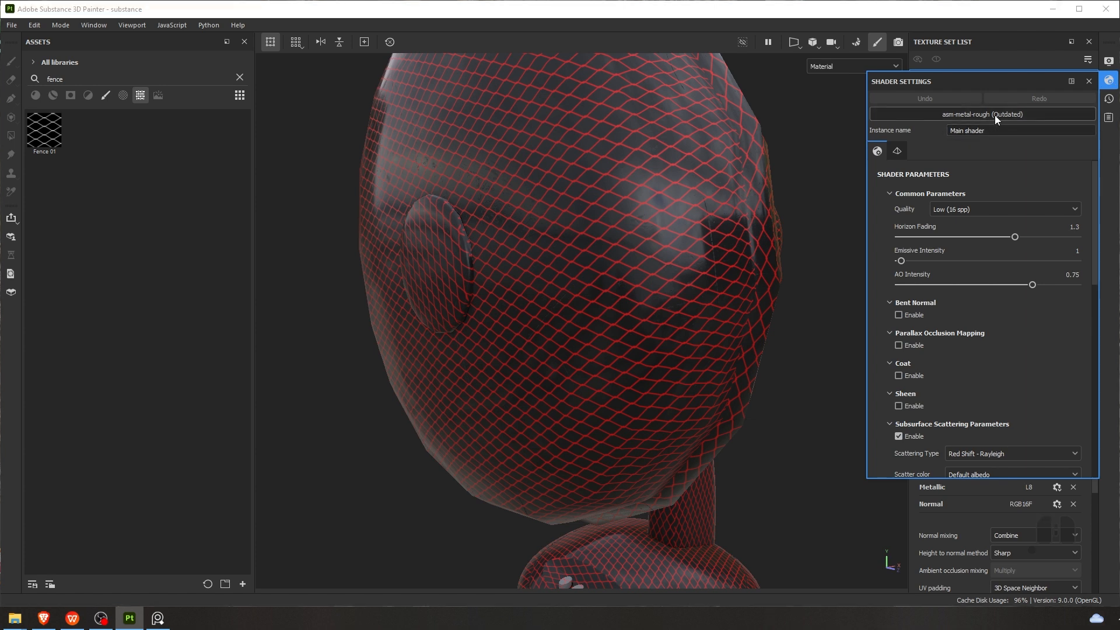
click(995, 115)
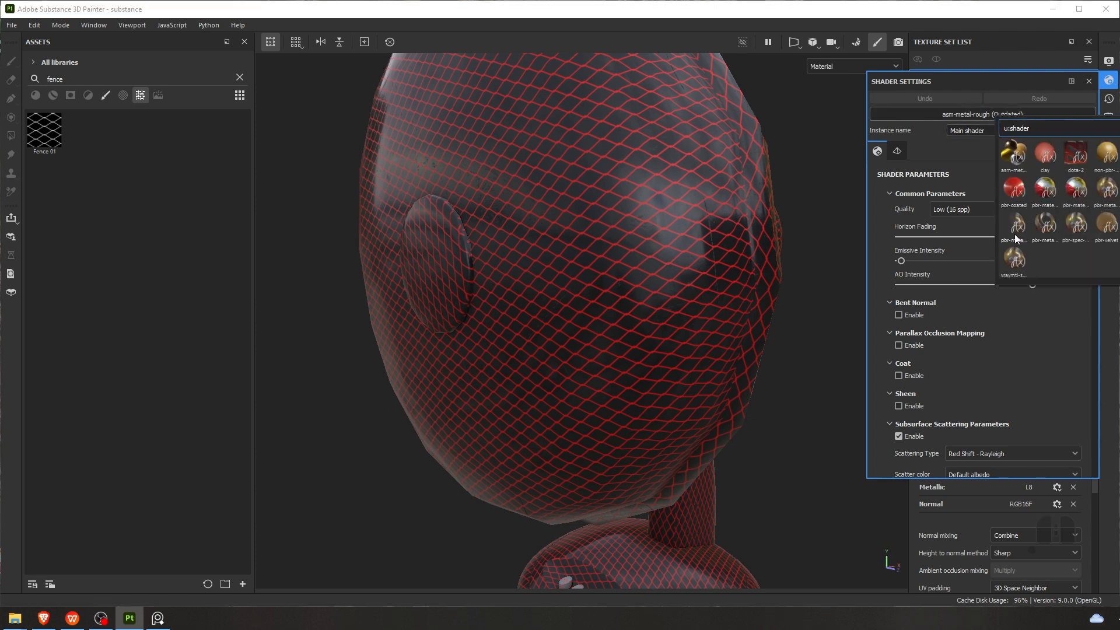
mouse_move(1015, 238)
click(876, 18)
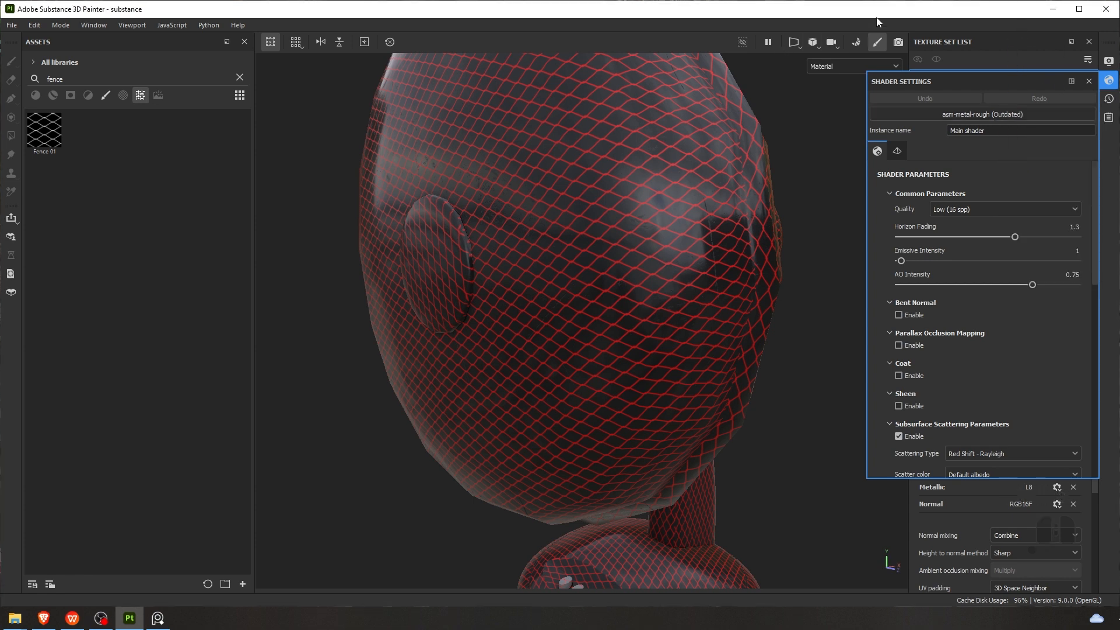
drag(941, 81, 692, 88)
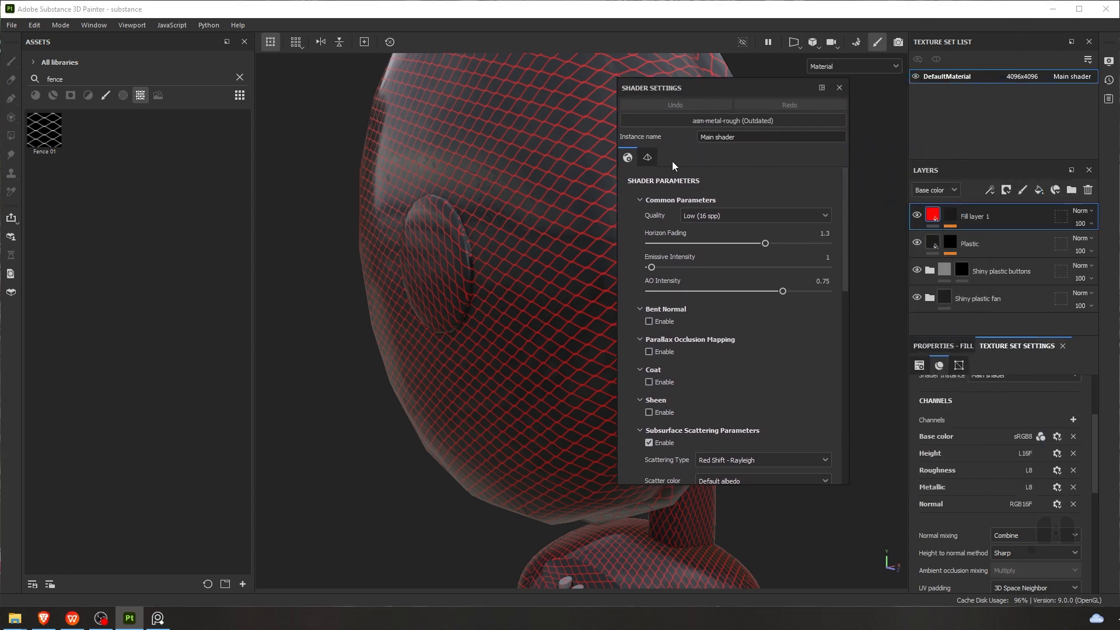
click(719, 120)
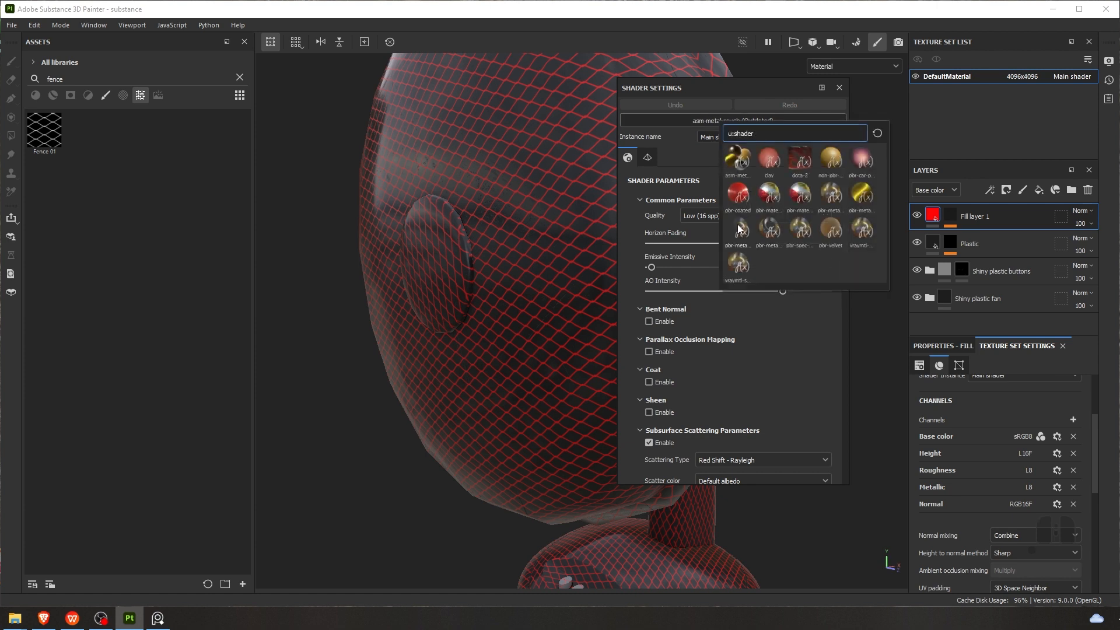
mouse_move(738, 224)
click(741, 231)
click(839, 88)
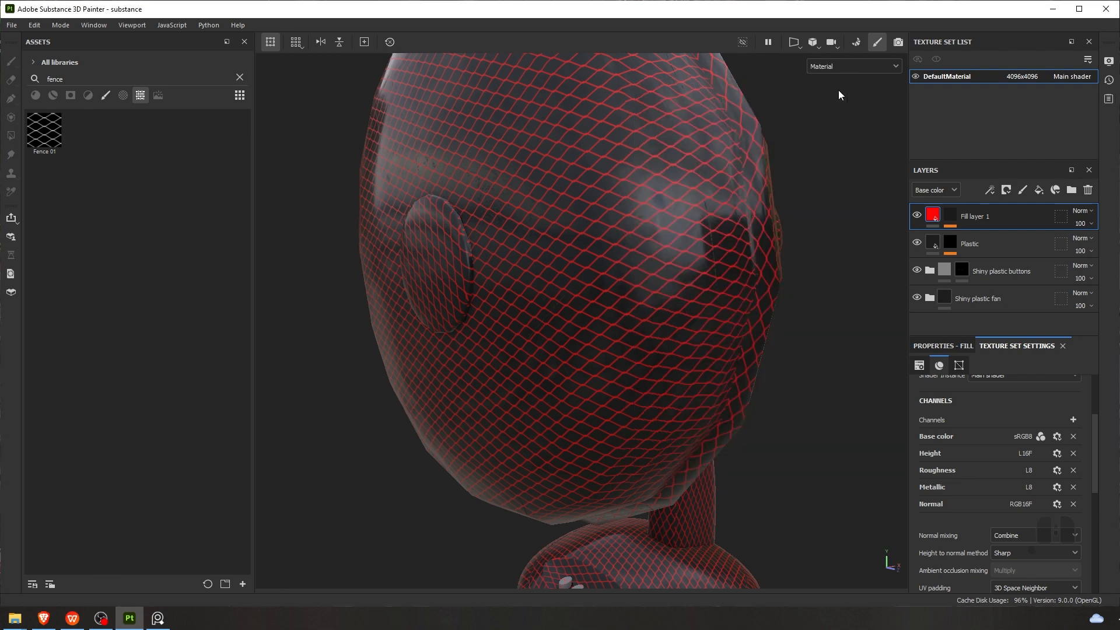
Add an Opacity channel to the DefaultMaterial texture set
click(1072, 420)
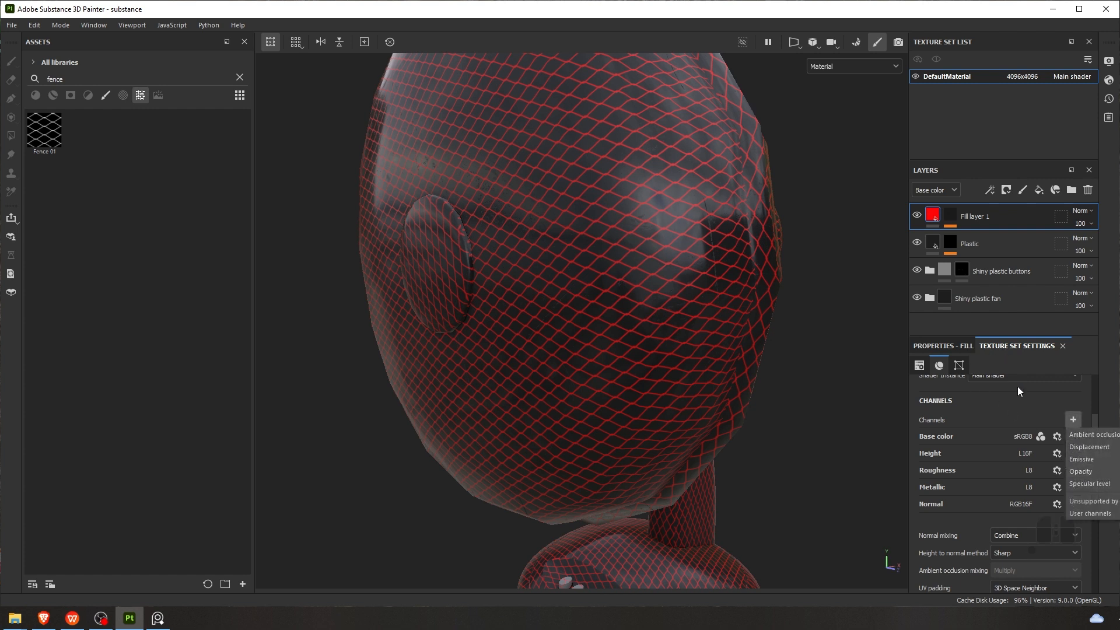
click(1100, 474)
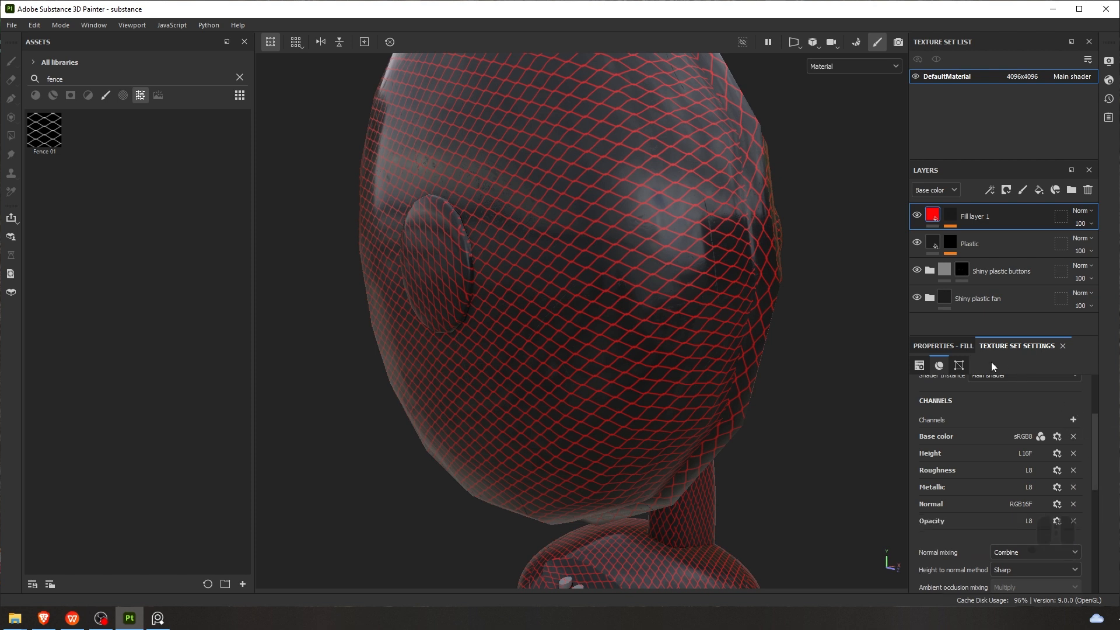
Enable the opacity channel in Fill layer 1's material and set its opacity to 0
click(937, 345)
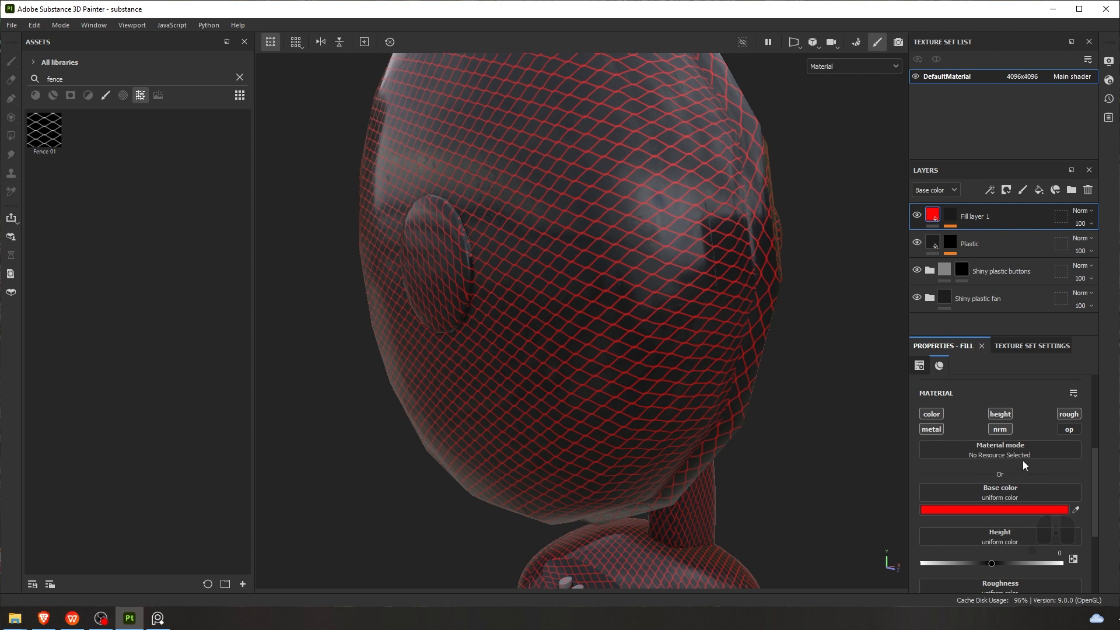
scroll(1007, 504, down, 3)
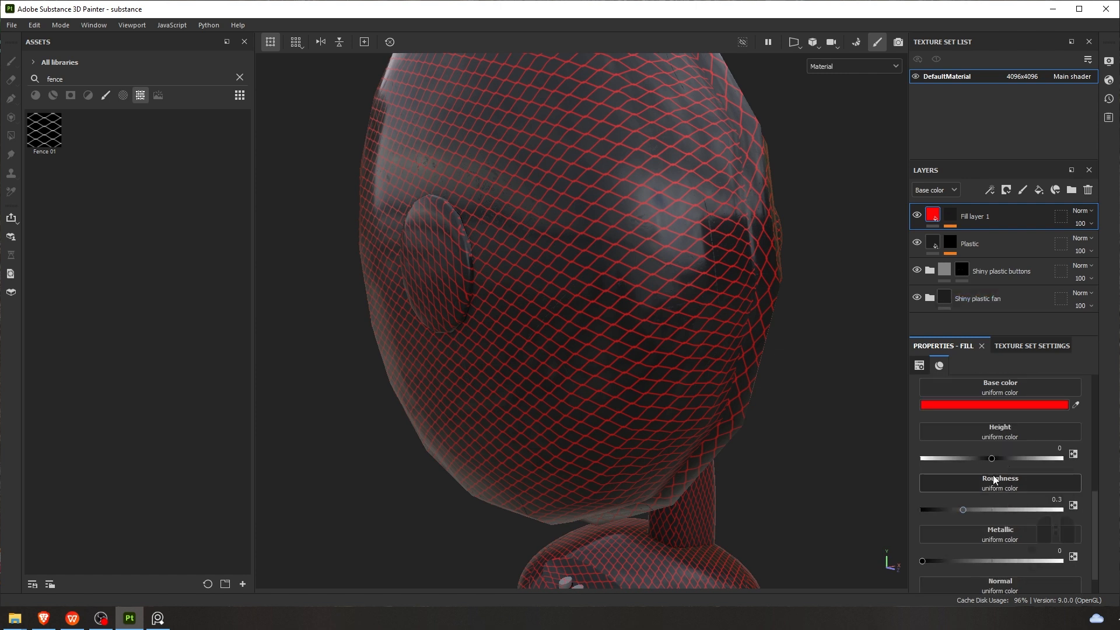
scroll(993, 476, down, 1)
scroll(995, 483, up, 3)
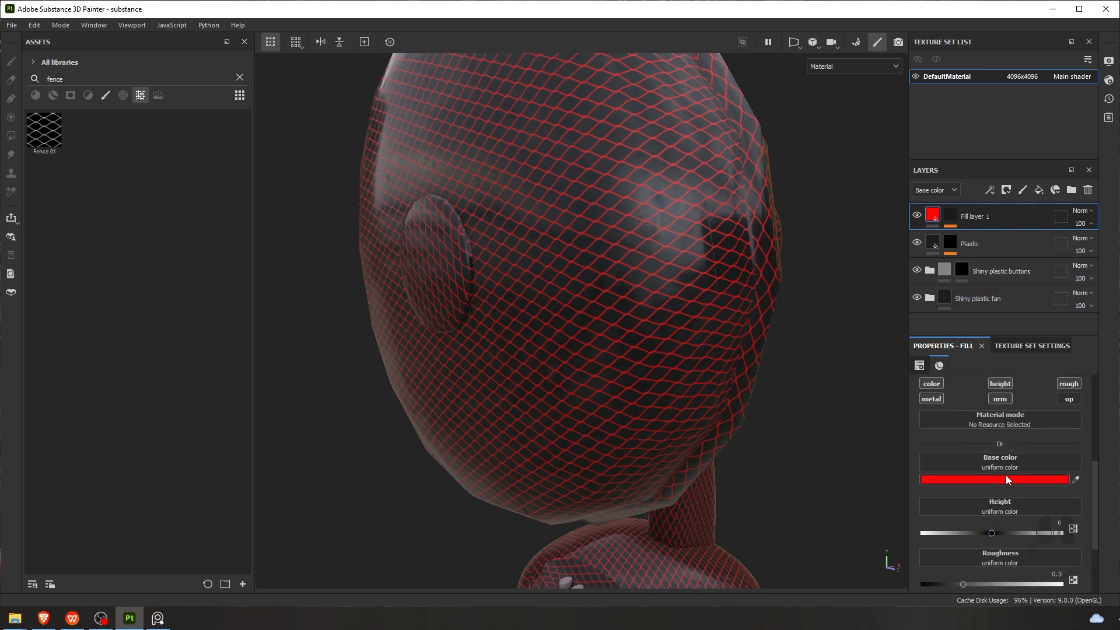
click(1072, 400)
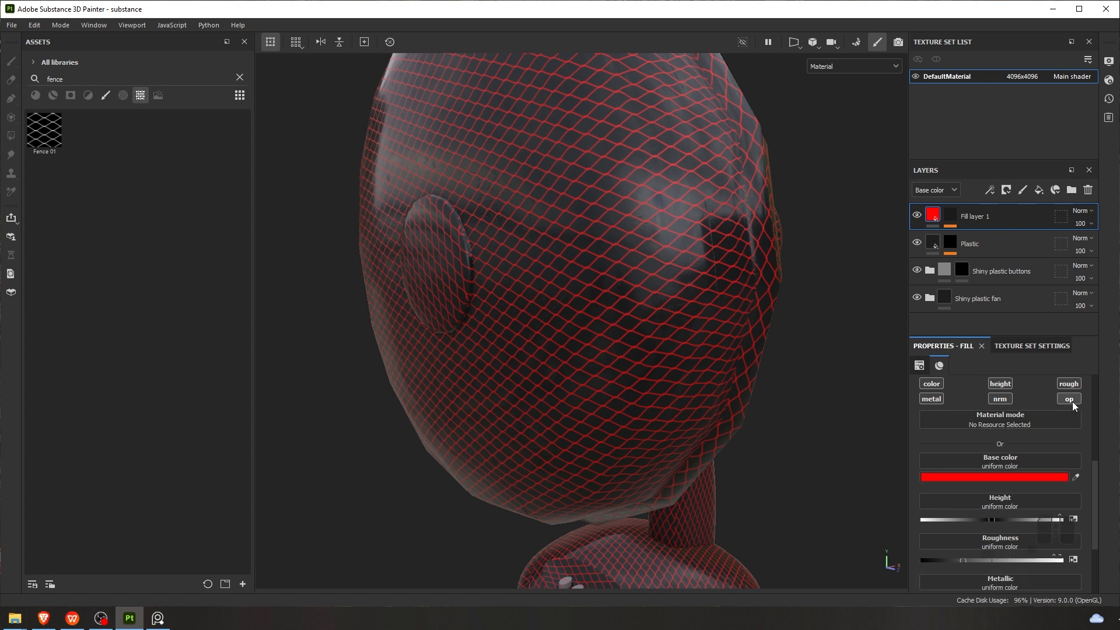
scroll(1009, 501, down, 3)
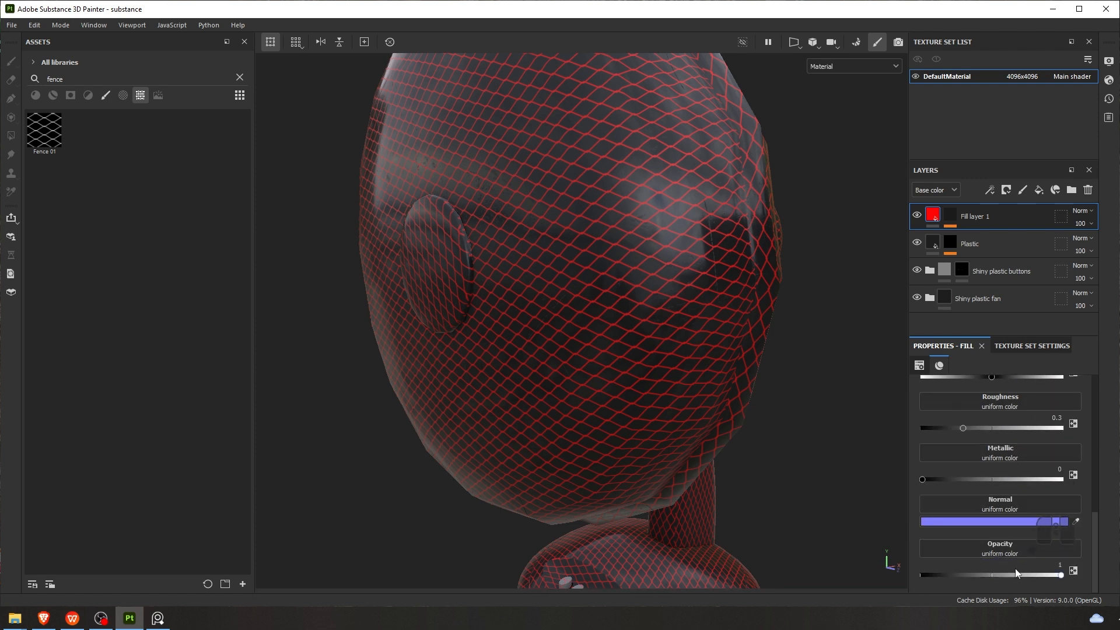
drag(1061, 576, 870, 579)
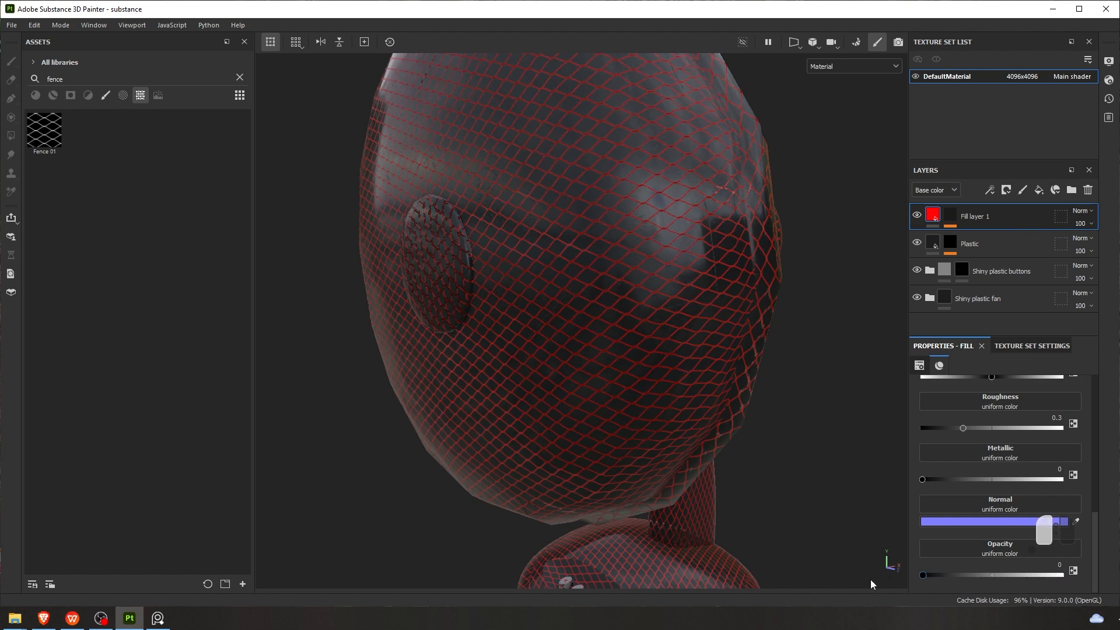
Examine the fence wires on the grille up close and compare them with the gaps between them
scroll(650, 286, up, 10)
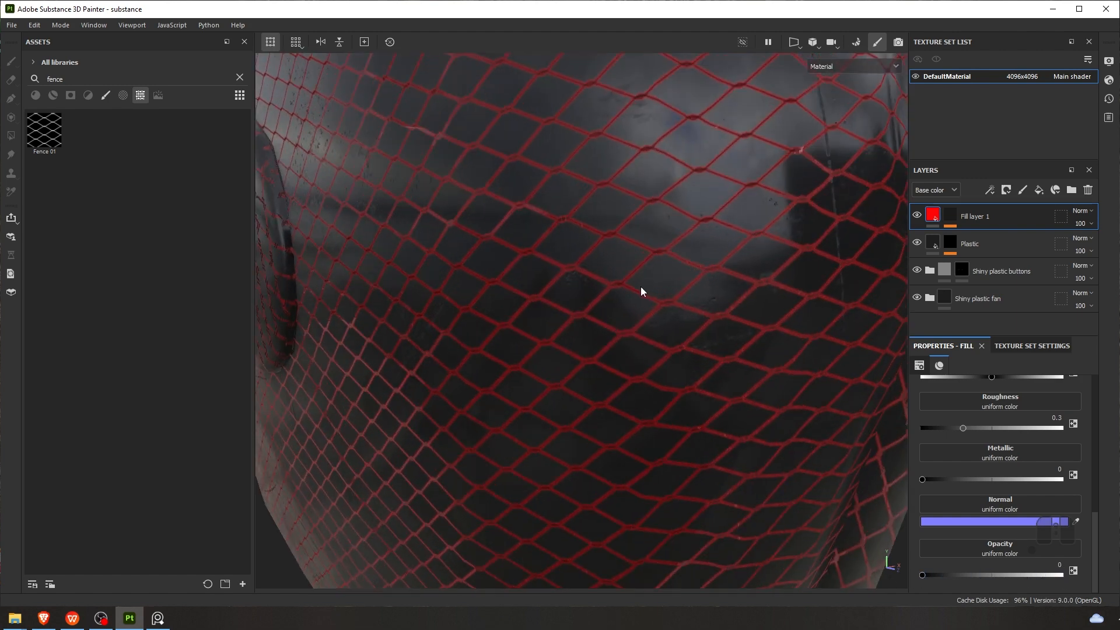
alt+drag(621, 285, 642, 243)
alt+scroll(645, 247, up, 5)
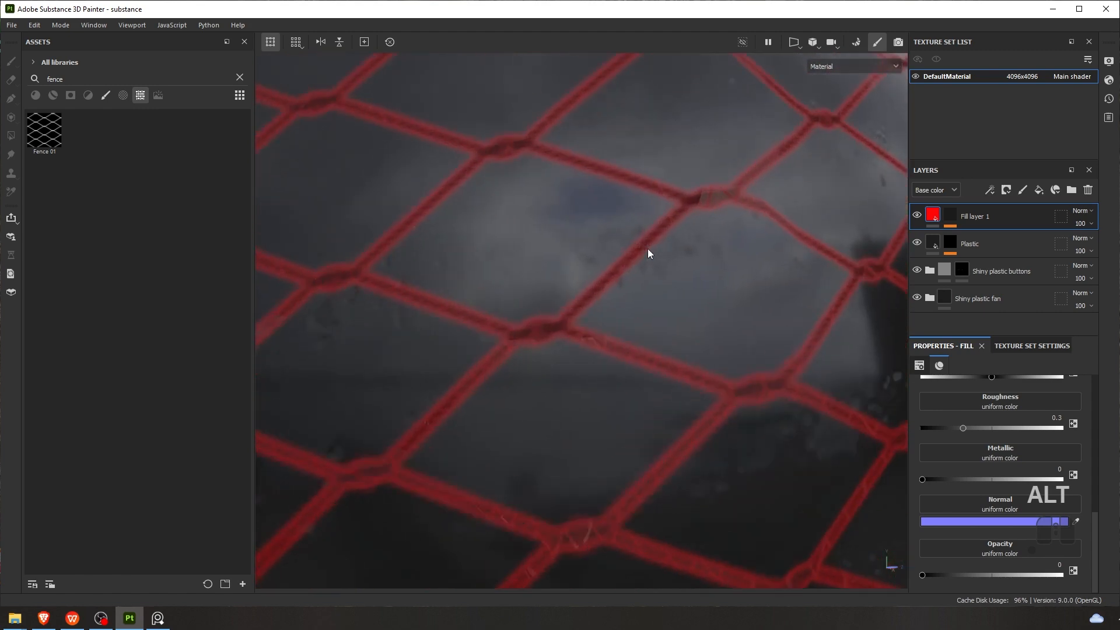
alt+middle_drag(648, 249, 605, 326)
alt+scroll(672, 241, up, 3)
alt+scroll(610, 323, down, 6)
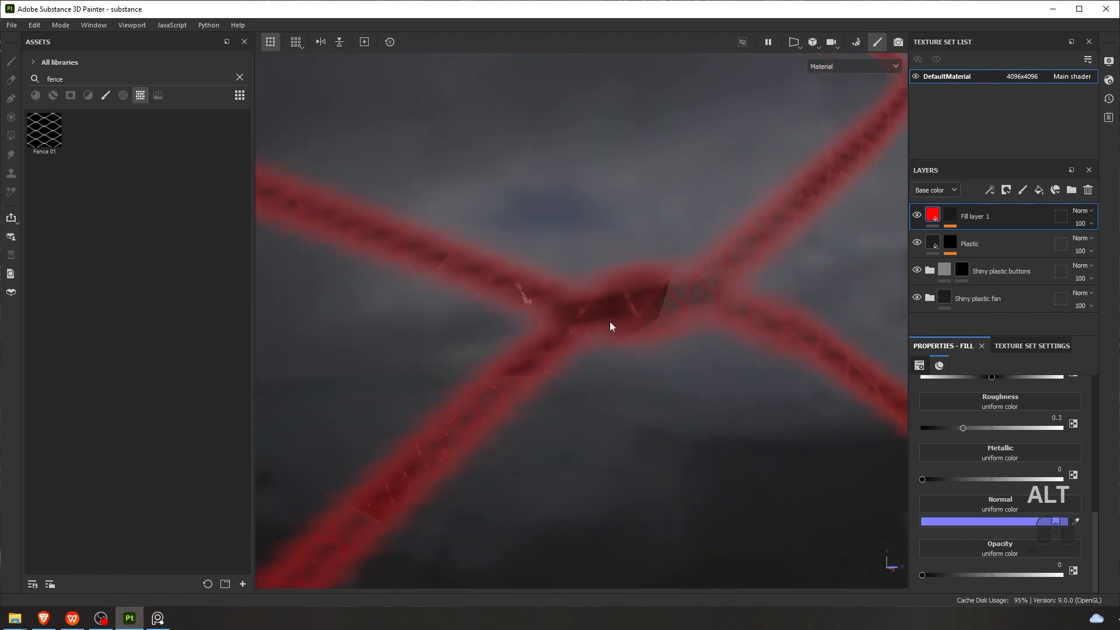
alt+scroll(604, 327, down, 8)
alt+drag(568, 312, 702, 272)
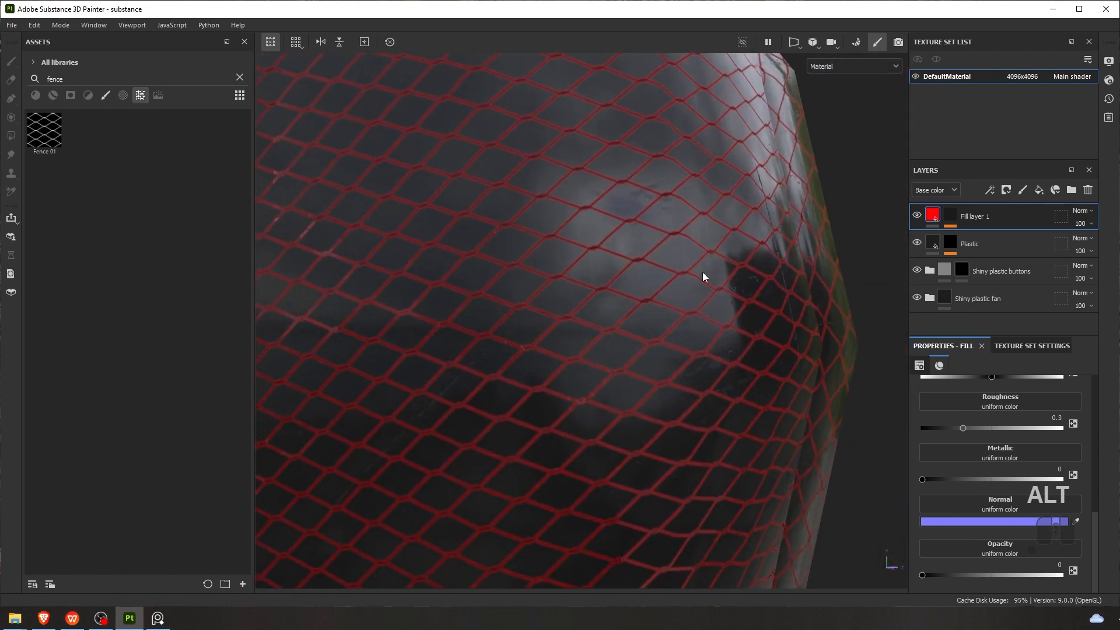
Inspect the Fence 01 fill in Fill layer 1's mask, checking its projection settings, attributes and pattern parameters
click(947, 220)
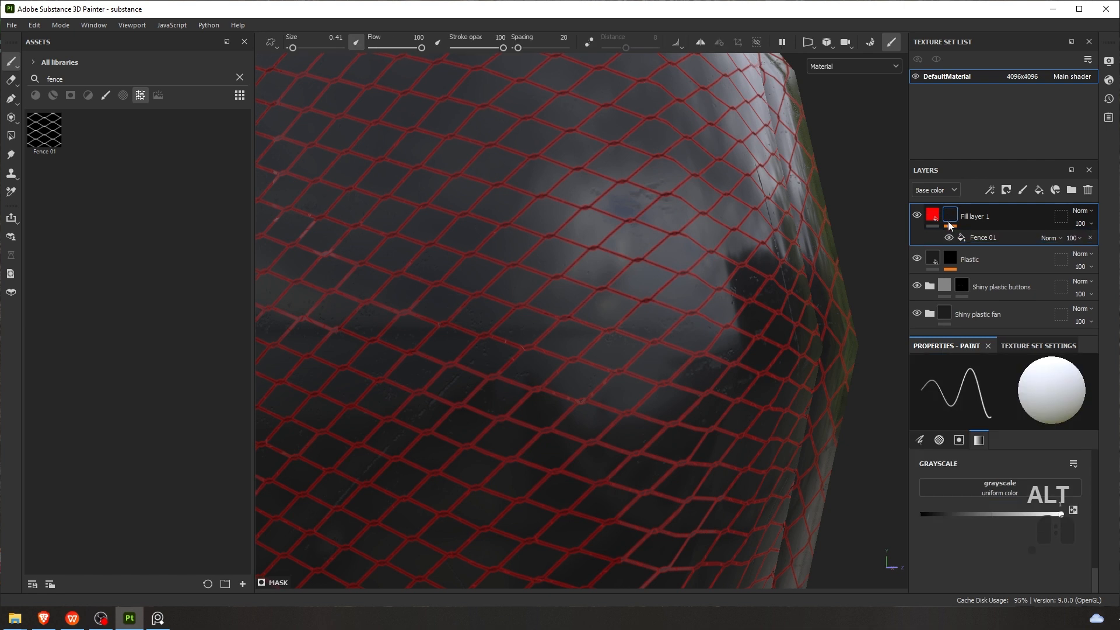
click(985, 237)
right_click(974, 237)
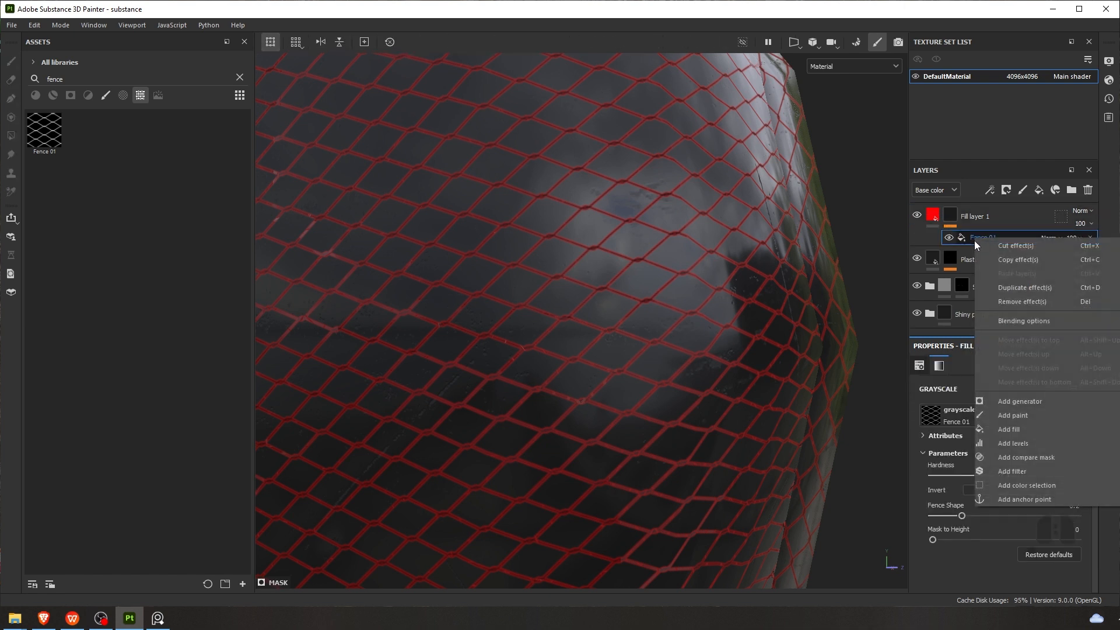
click(967, 551)
scroll(992, 420, up, 3)
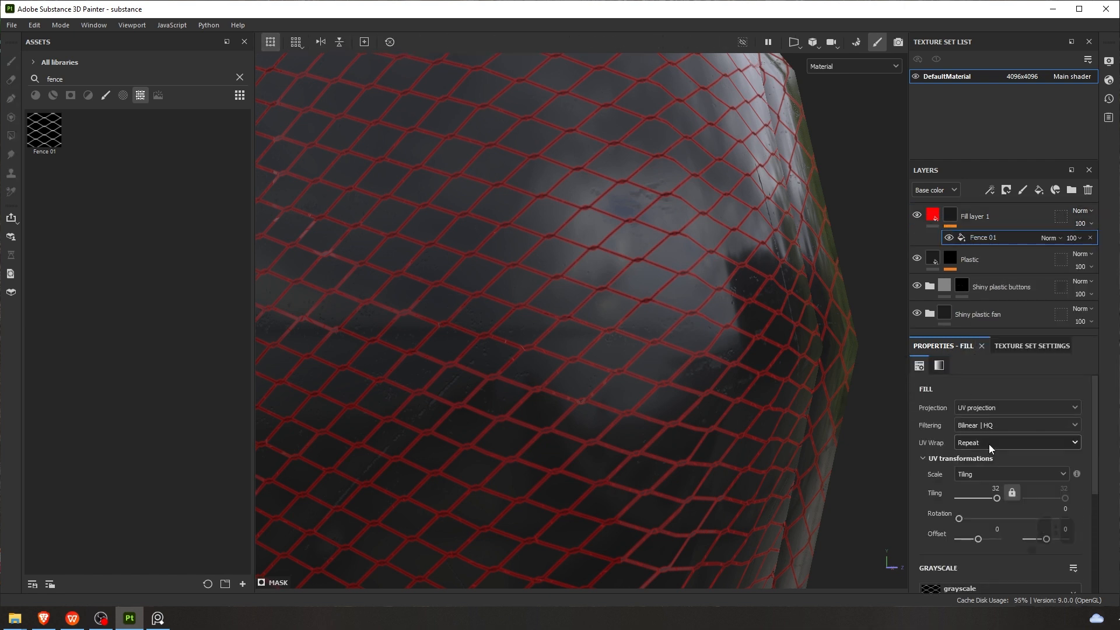
scroll(991, 442, down, 3)
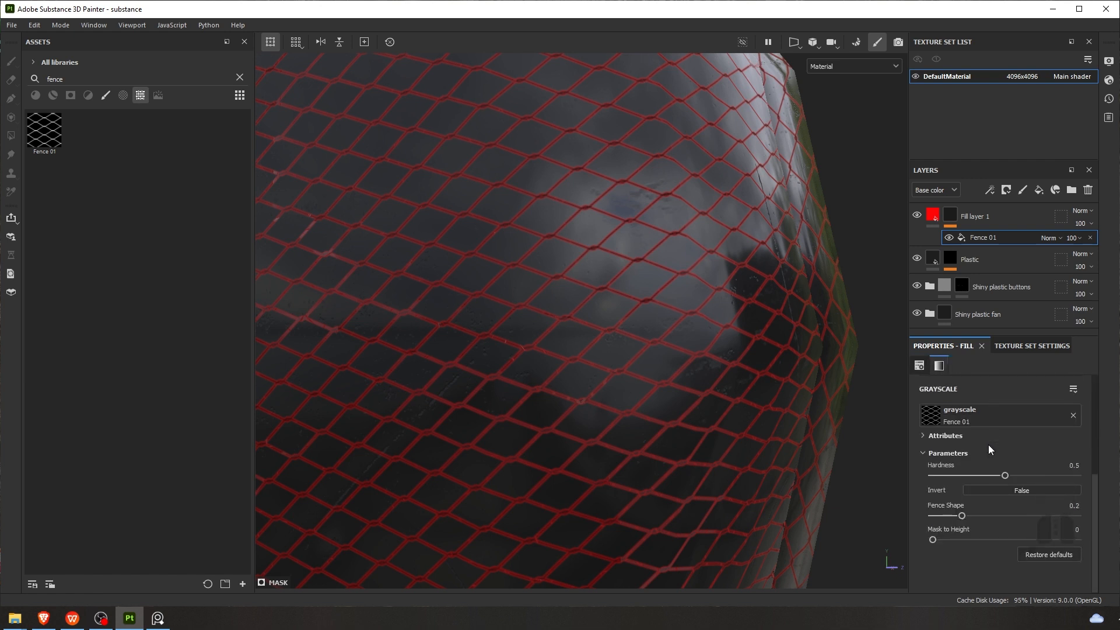
scroll(945, 455, up, 1)
click(934, 470)
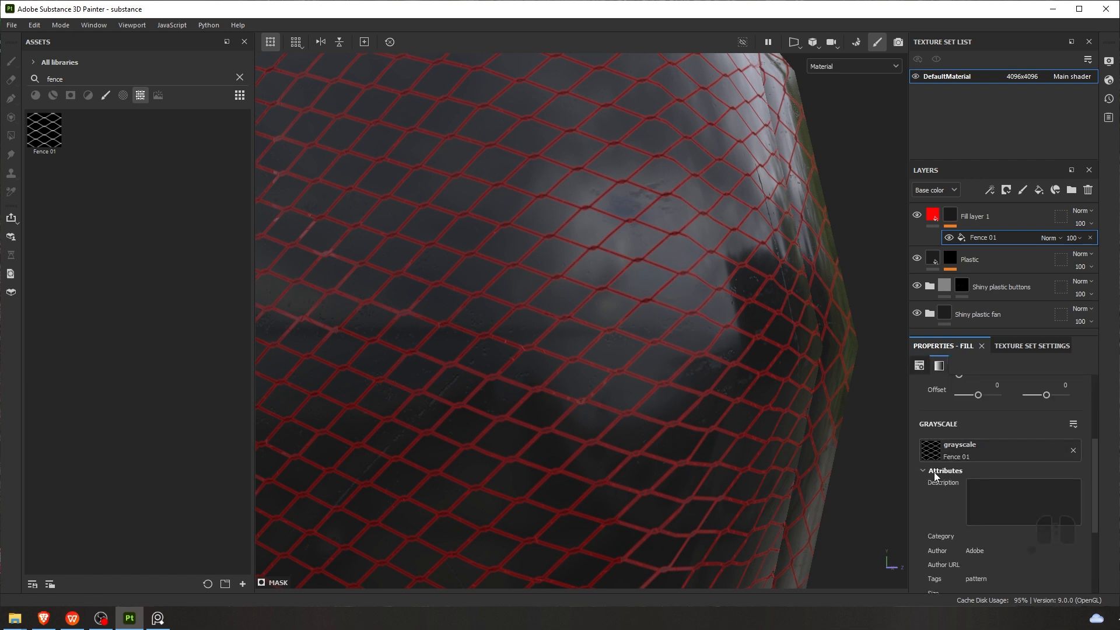
scroll(934, 470, down, 2)
click(937, 412)
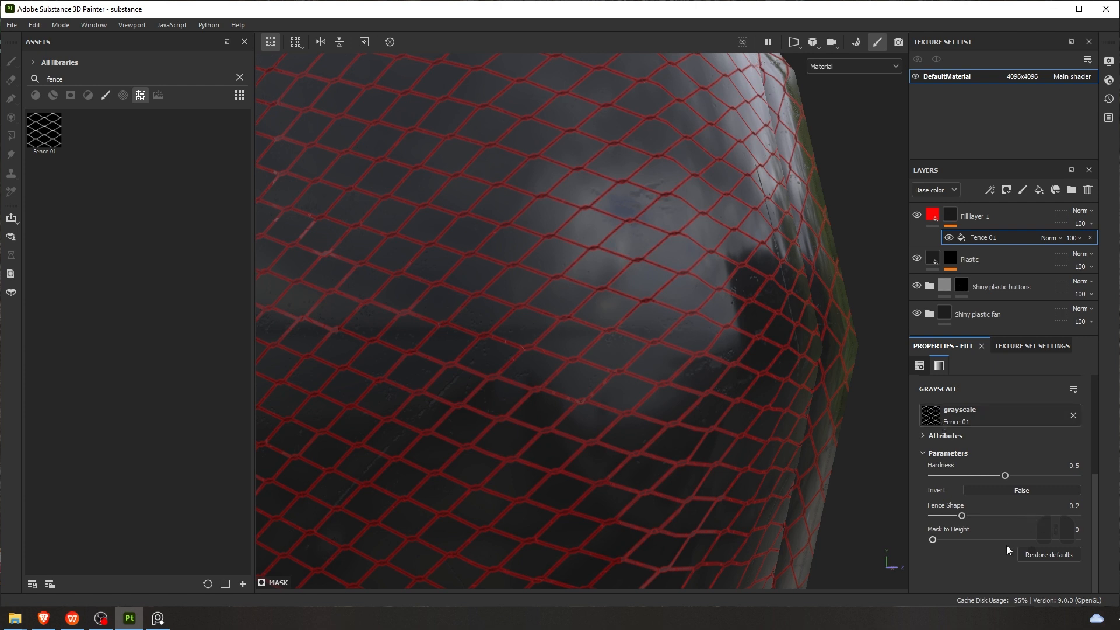
Invert Fill layer 1's mask so the zero opacity applies to the gaps between the fence wires
click(951, 220)
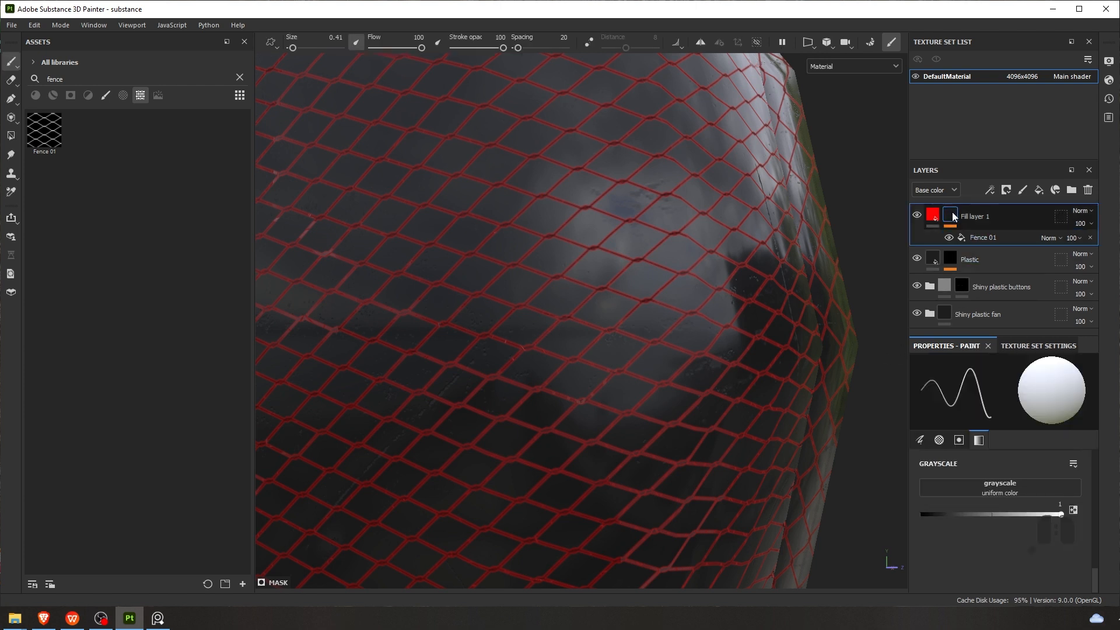
right_click(952, 217)
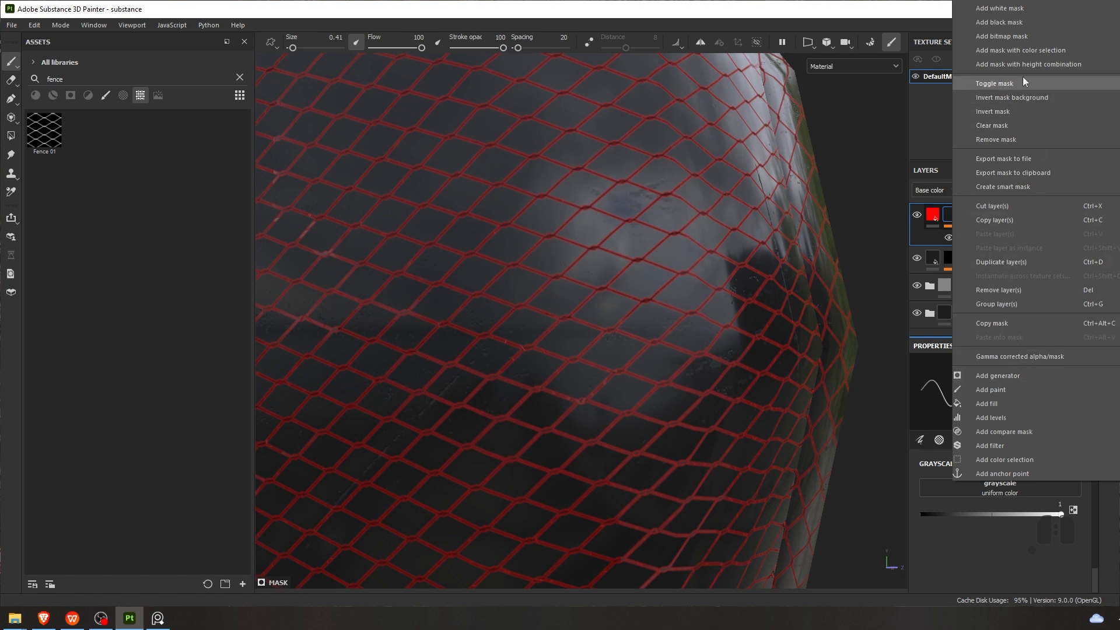
click(1013, 113)
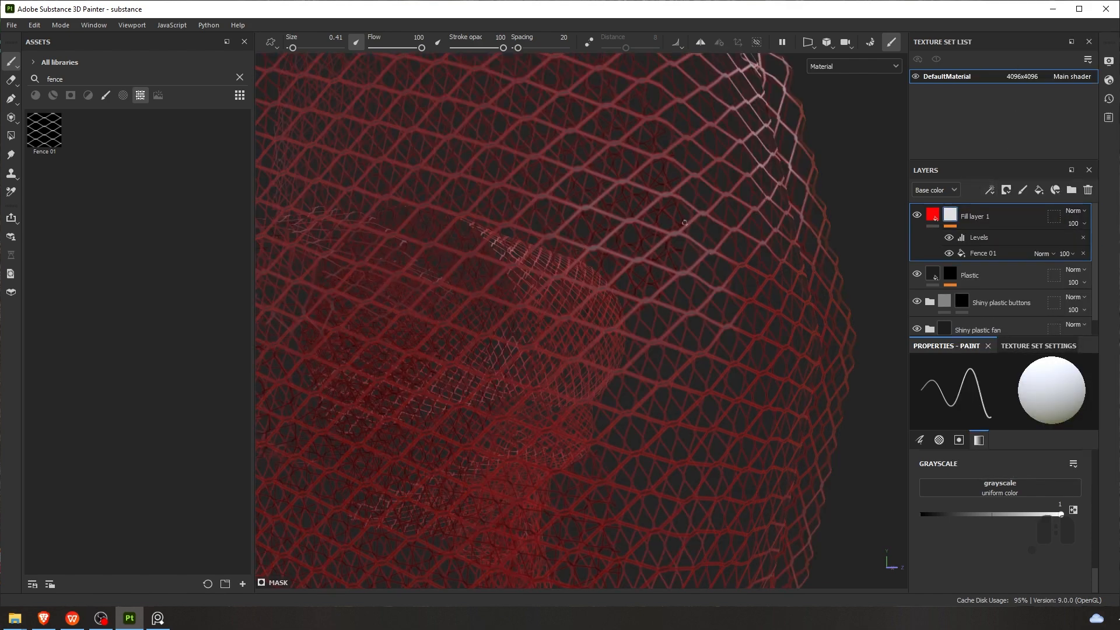
scroll(600, 273, down, 6)
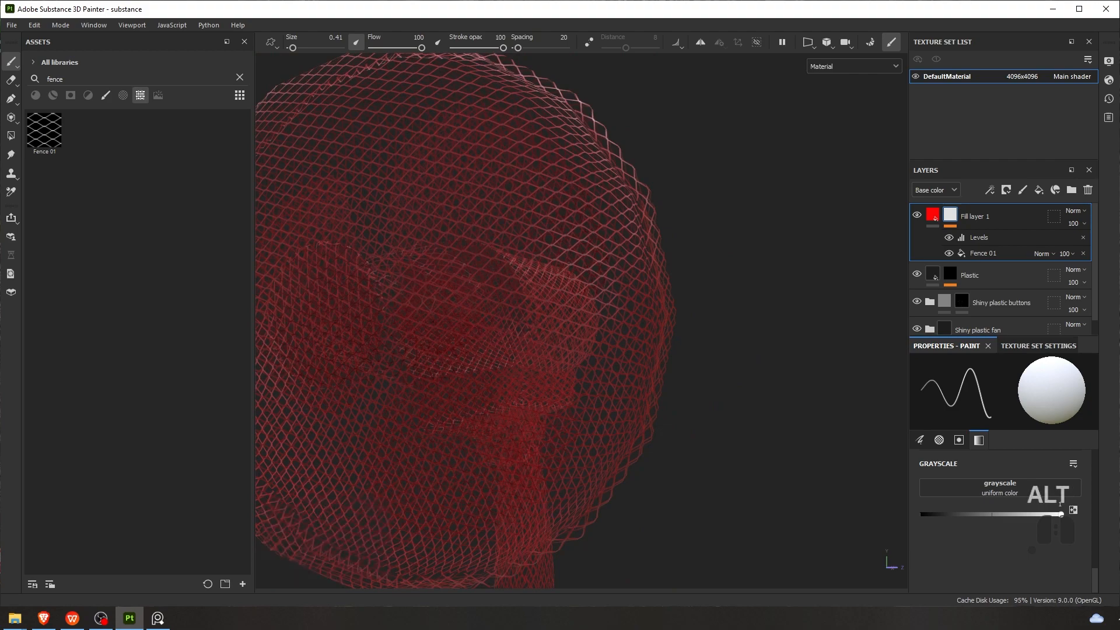
alt+drag(583, 245, 624, 263)
alt+scroll(624, 263, up, 4)
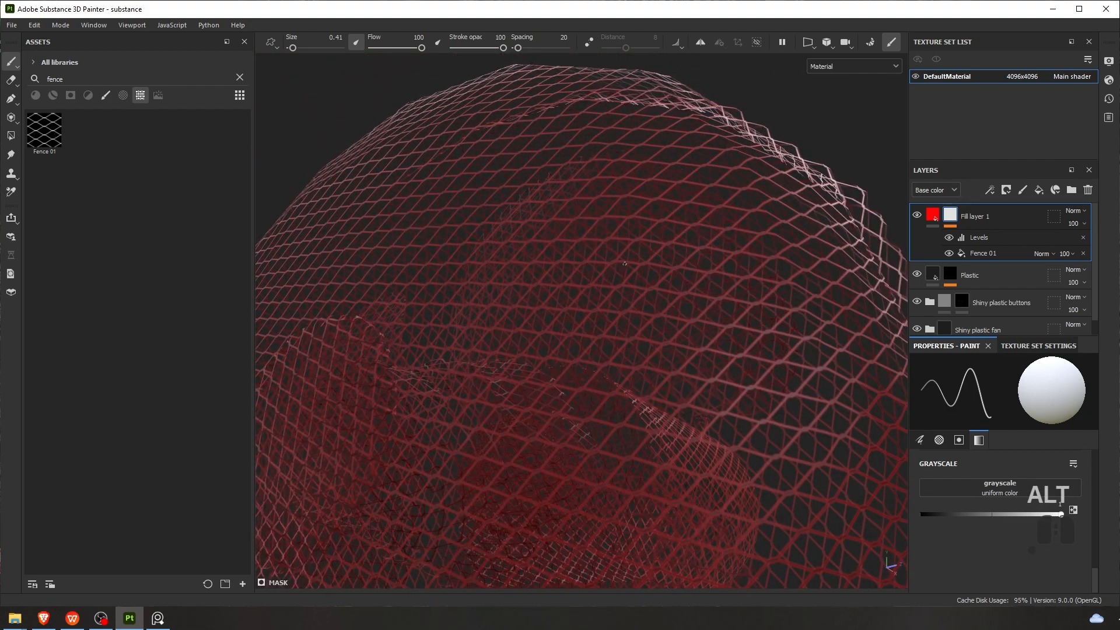
Add a Paint effect to Fill layer 1's mask and mask out the motor housing with a mesh polygon fill of value 0
key(ctrl+F1)
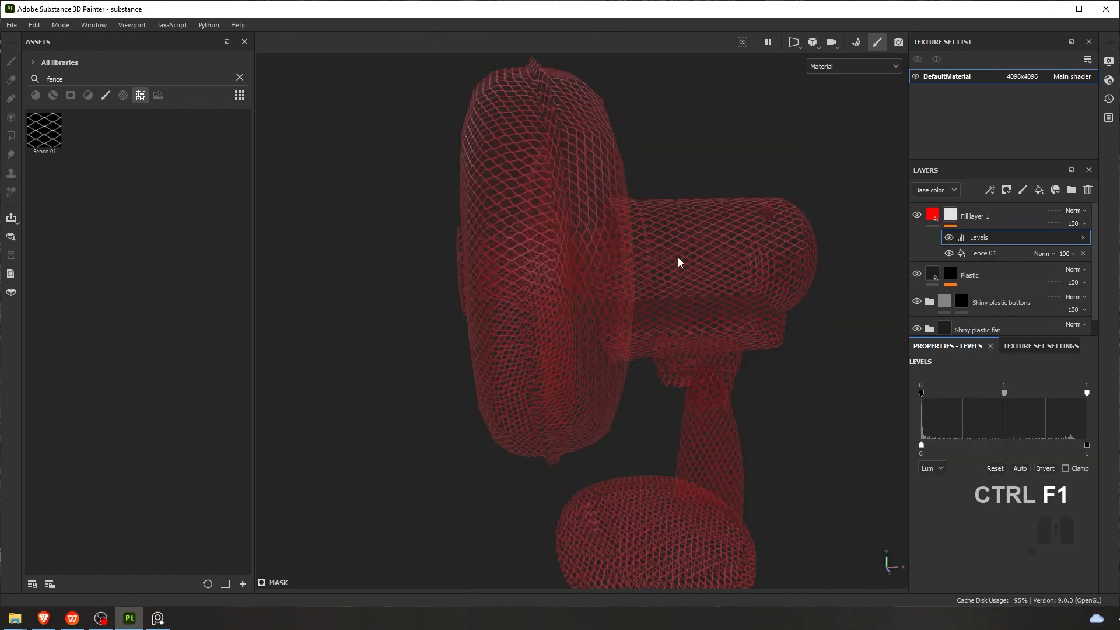
scroll(663, 272, up, 3)
alt+drag(547, 279, 844, 248)
alt+middle_drag(741, 258, 702, 254)
right_click(950, 220)
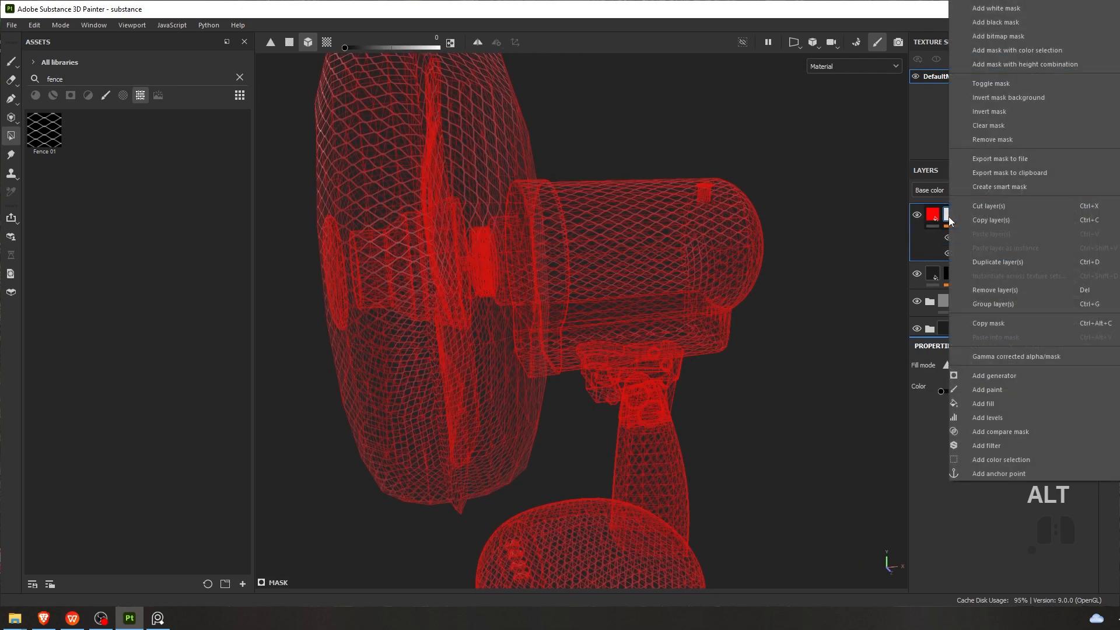
click(989, 394)
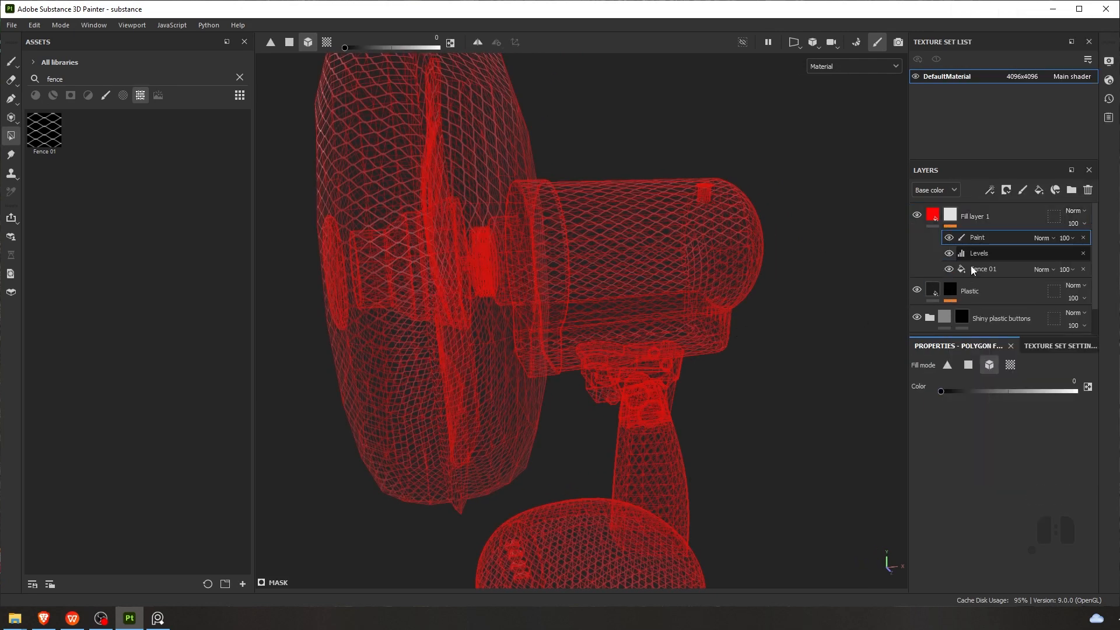
click(674, 233)
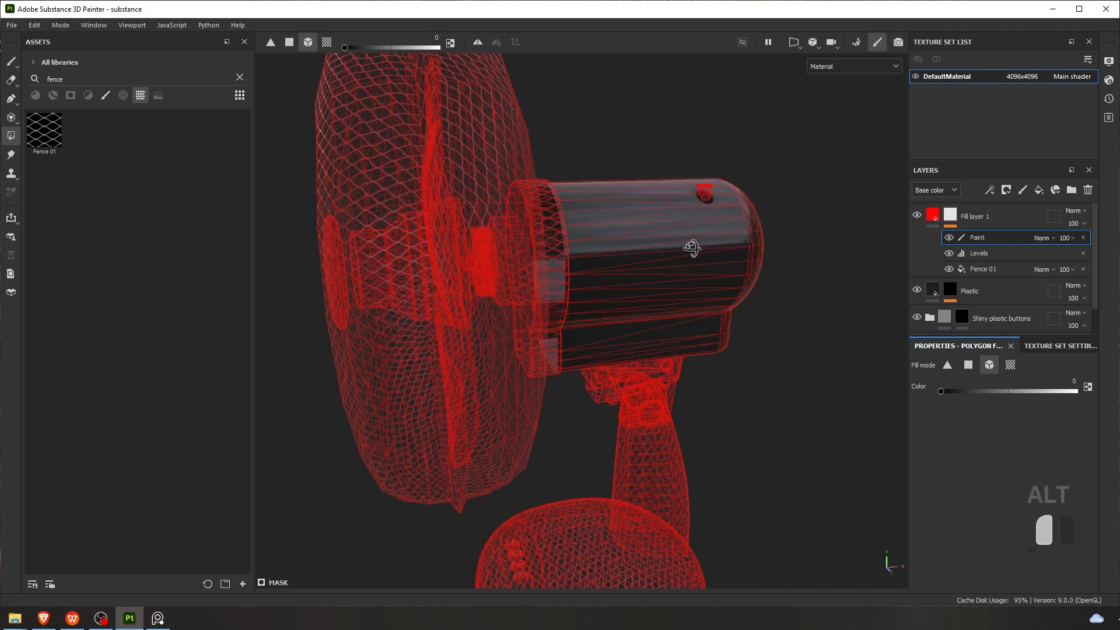
Set Fill layer 1's base color to white and close the color picker
alt+drag(692, 245, 667, 167)
alt+drag(710, 198, 659, 217)
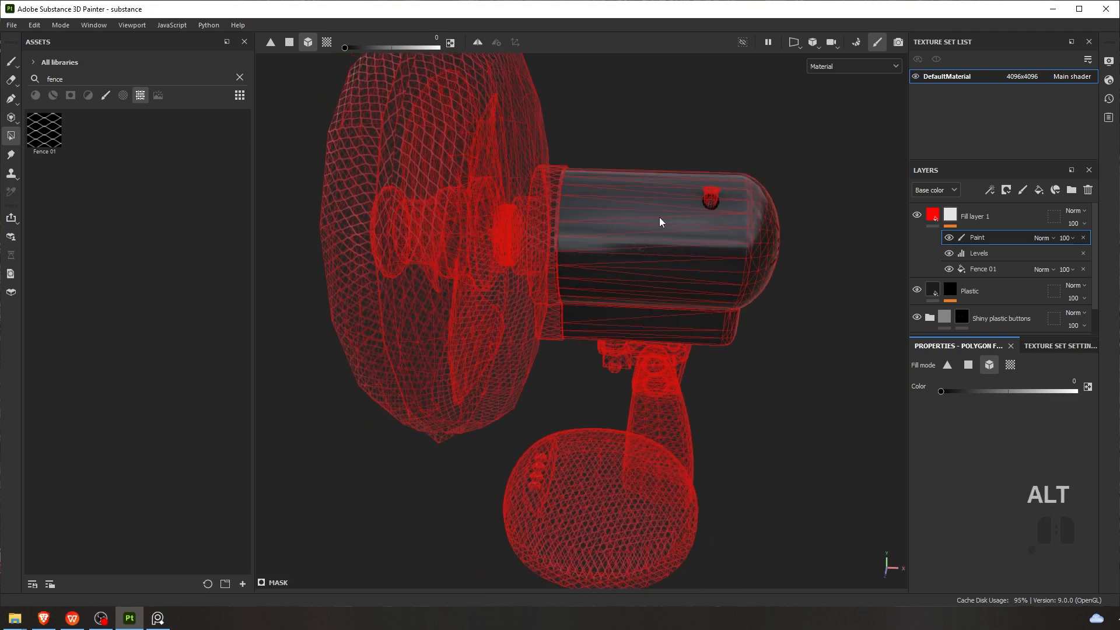
alt+middle_drag(635, 298, 678, 226)
alt+drag(678, 225, 723, 231)
click(935, 215)
click(951, 505)
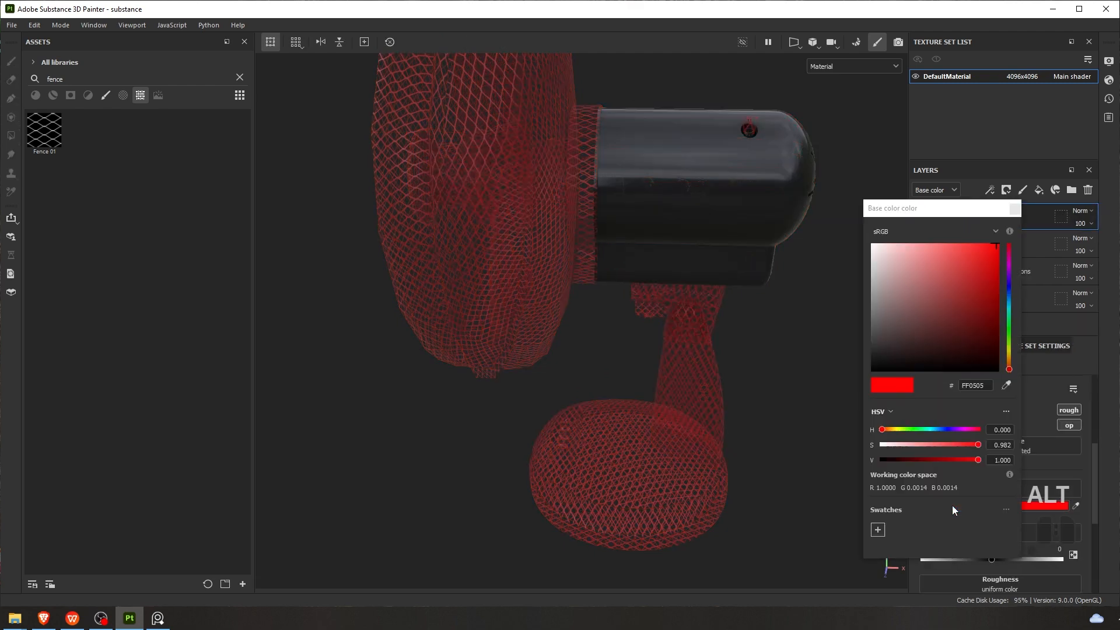
drag(892, 258, 852, 232)
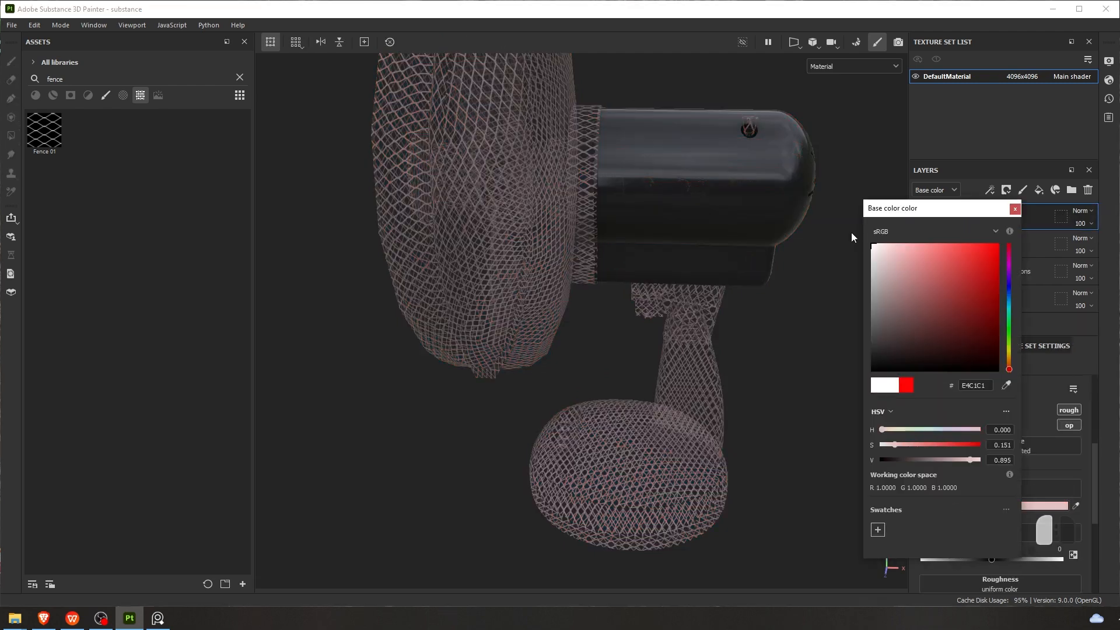
click(1015, 208)
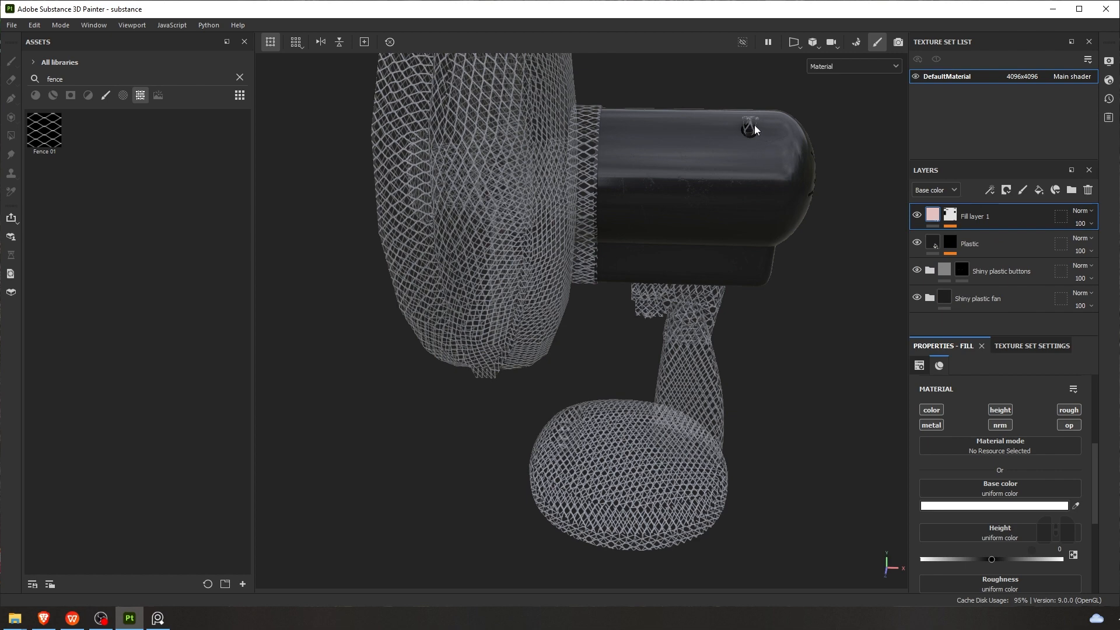
Mask the housing collar, the stand neck and the base out of Fill layer 1 with mesh polygon fill at 0
click(951, 217)
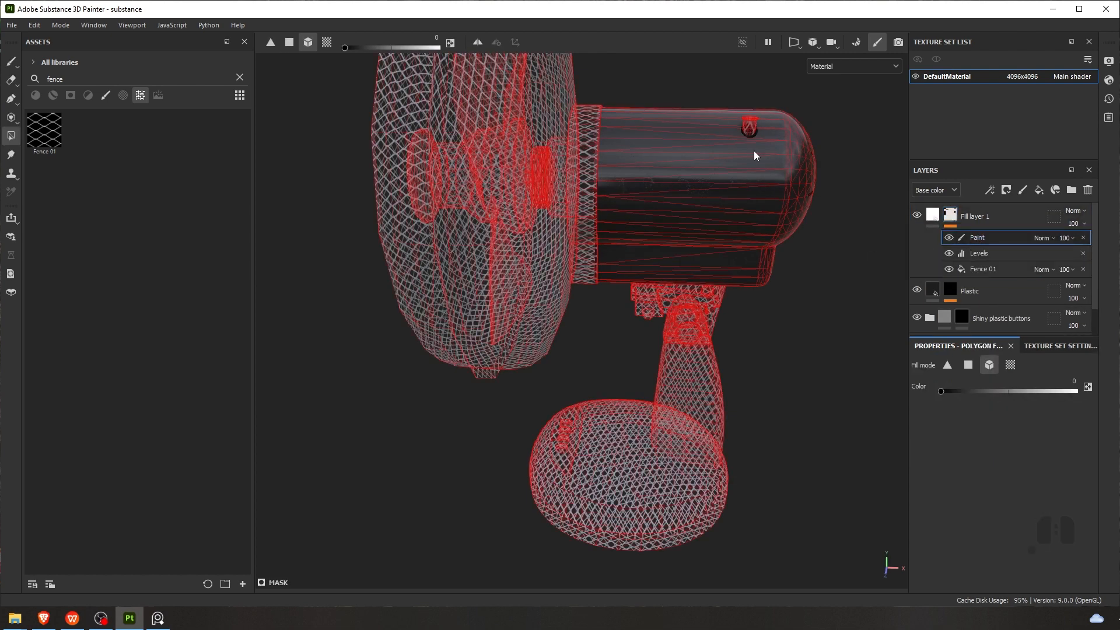
click(589, 137)
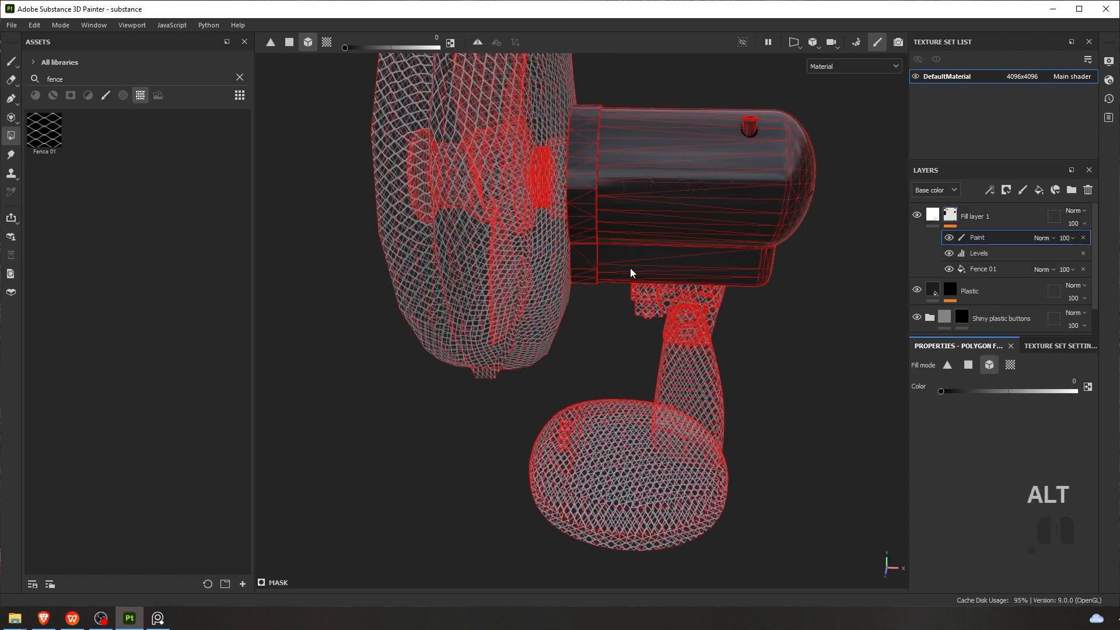
alt+right_drag(661, 309, 651, 357)
alt+drag(651, 357, 629, 349)
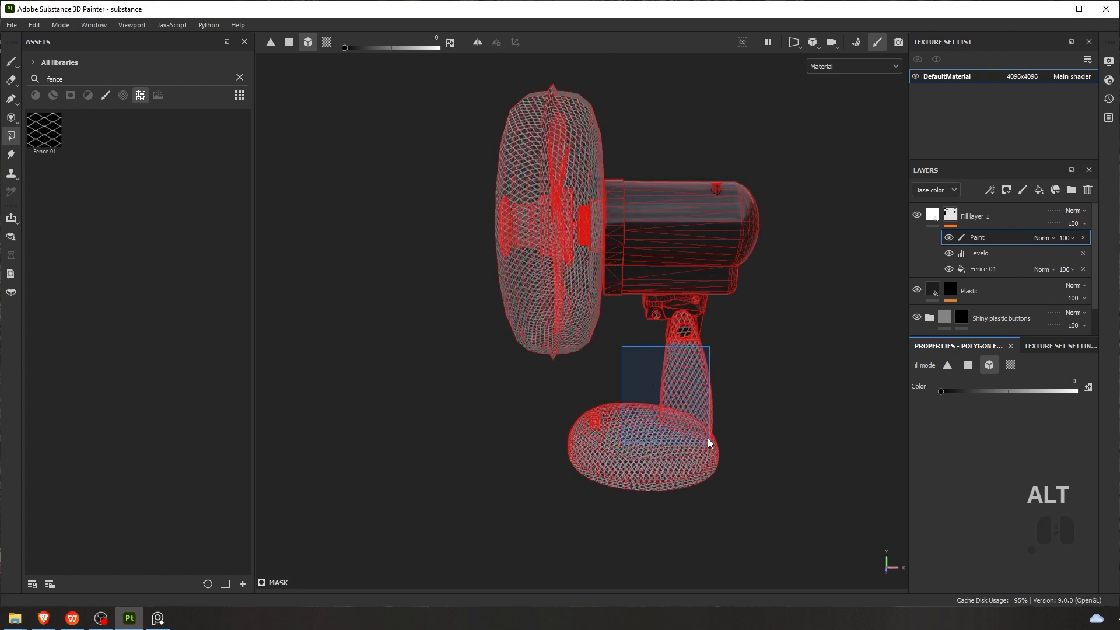
drag(710, 443, 709, 444)
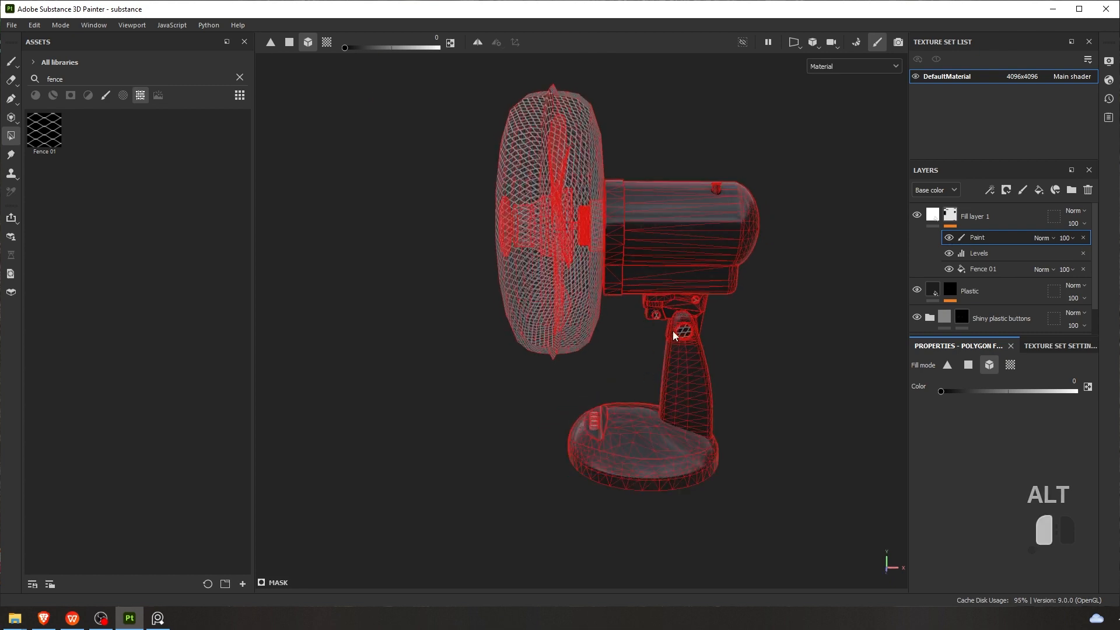
Polygon-fill the motor housing, neck joint and base with 0 from the opposite side to mask out any remaining parts
alt+drag(693, 373, 618, 292)
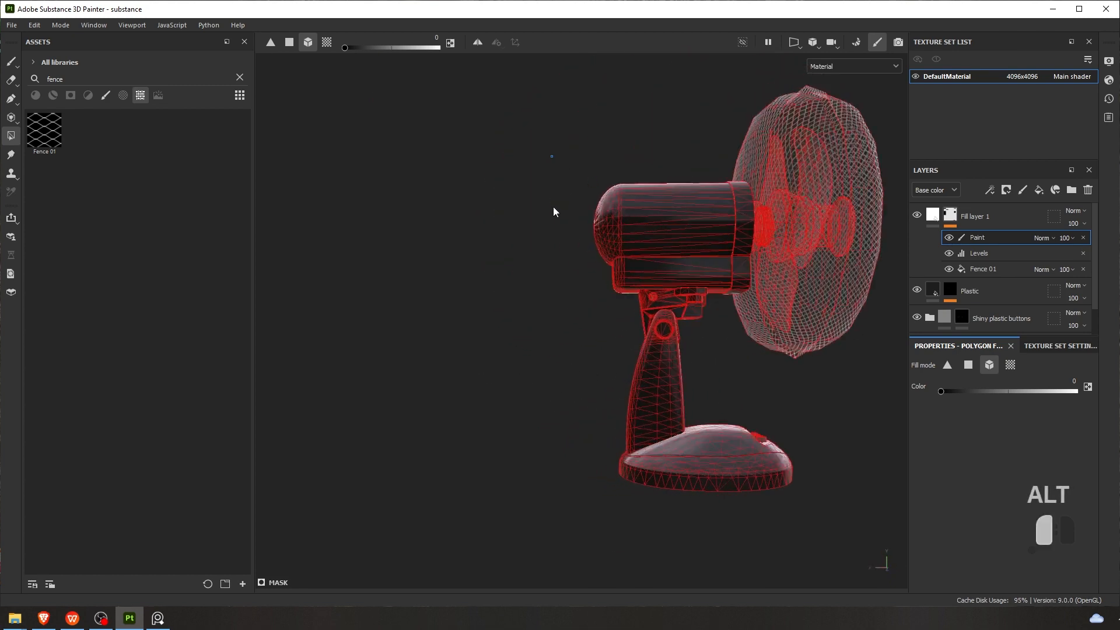
drag(553, 155, 684, 473)
alt+drag(721, 330, 659, 274)
drag(577, 178, 698, 487)
drag(670, 375, 790, 532)
Mask the round cap at the grille's centre out of Fill layer 1 with mesh polygon fill at 0
alt+drag(747, 281, 689, 290)
scroll(676, 285, up, 2)
alt+middle_drag(634, 297, 606, 368)
scroll(605, 369, up, 3)
alt+drag(677, 344, 632, 347)
alt+middle_drag(632, 347, 617, 369)
scroll(618, 369, up, 3)
scroll(653, 365, down, 1)
alt+drag(653, 365, 644, 356)
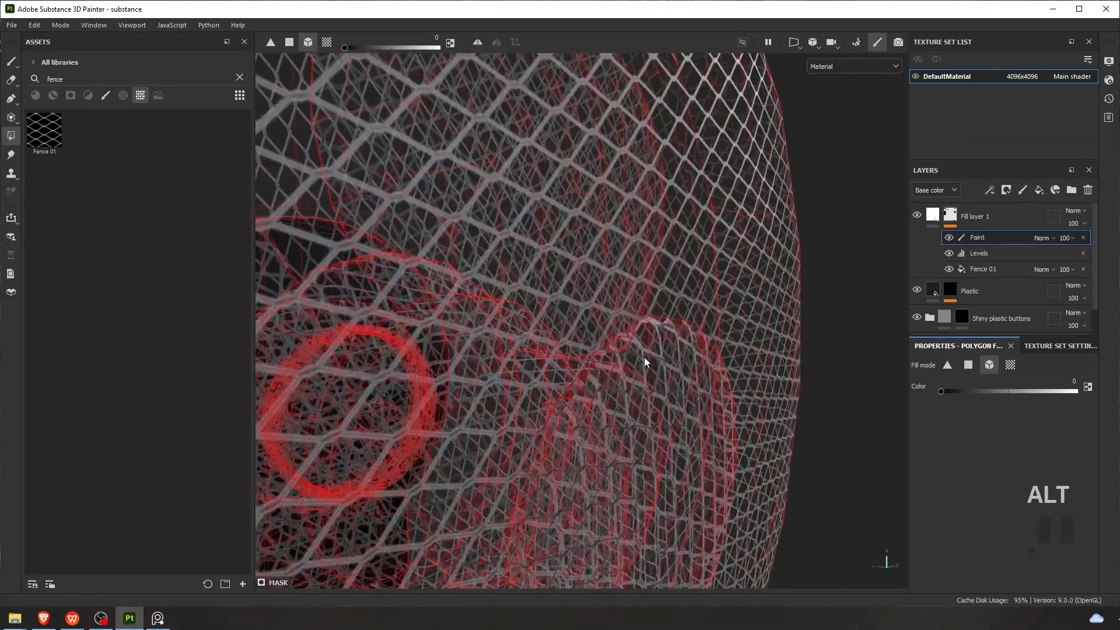
scroll(621, 351, down, 2)
click(632, 353)
scroll(620, 352, down, 1)
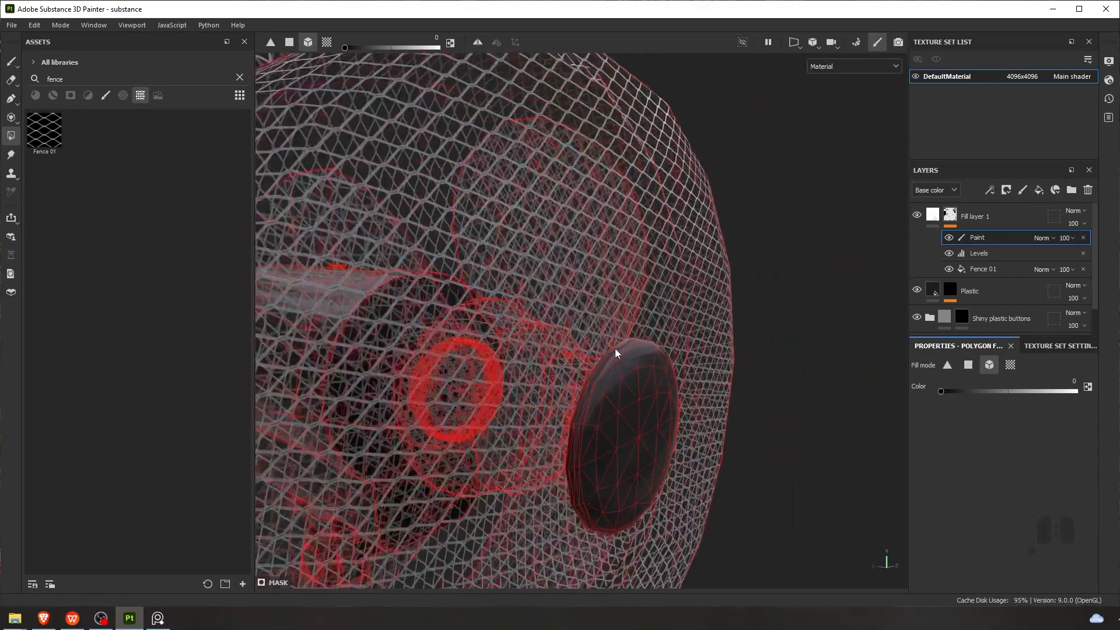
Mask the blade hub, the ribbed ring and the shaft behind it out of Fill layer 1 with mesh polygon fill at 0
scroll(598, 342, up, 3)
alt+drag(593, 337, 682, 343)
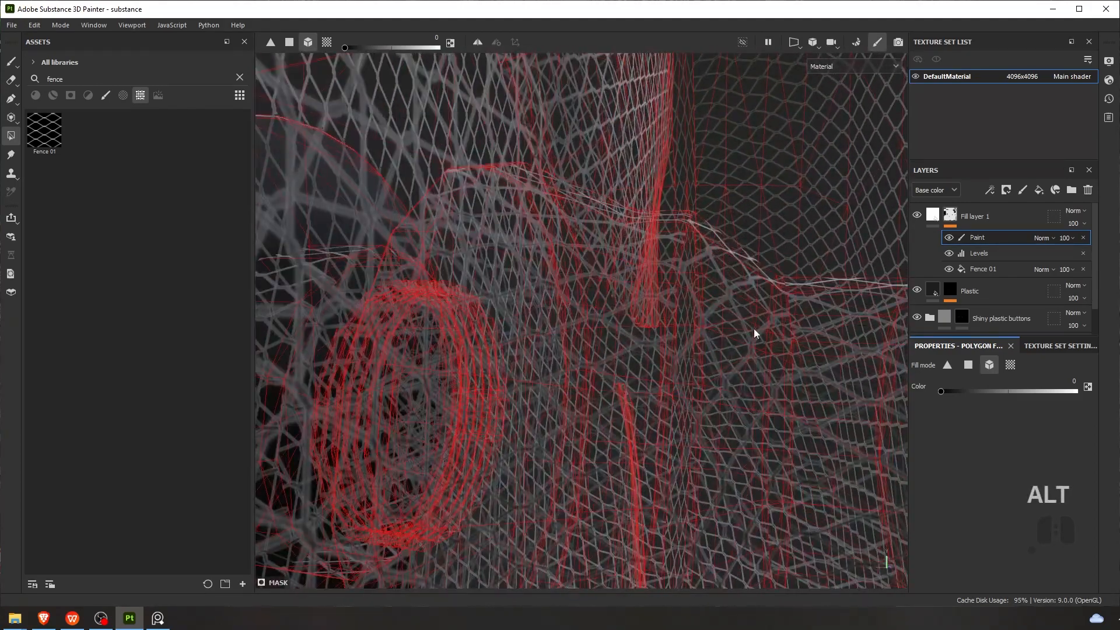
alt+drag(753, 330, 601, 315)
alt+middle_drag(601, 315, 770, 310)
alt+middle_drag(583, 292, 589, 363)
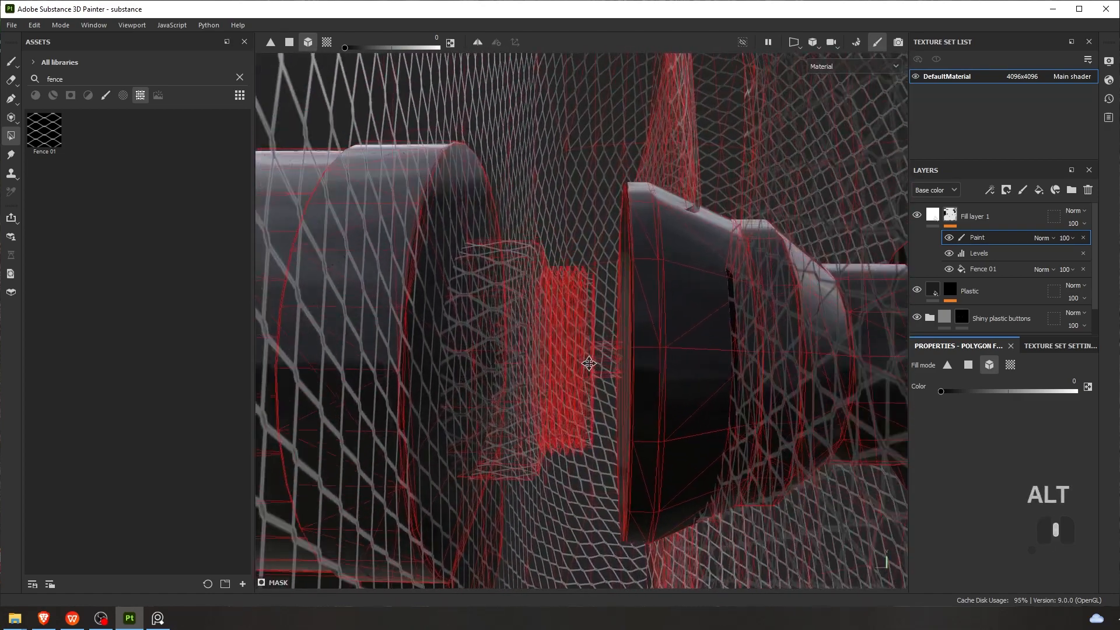
alt+drag(589, 364, 569, 347)
click(587, 361)
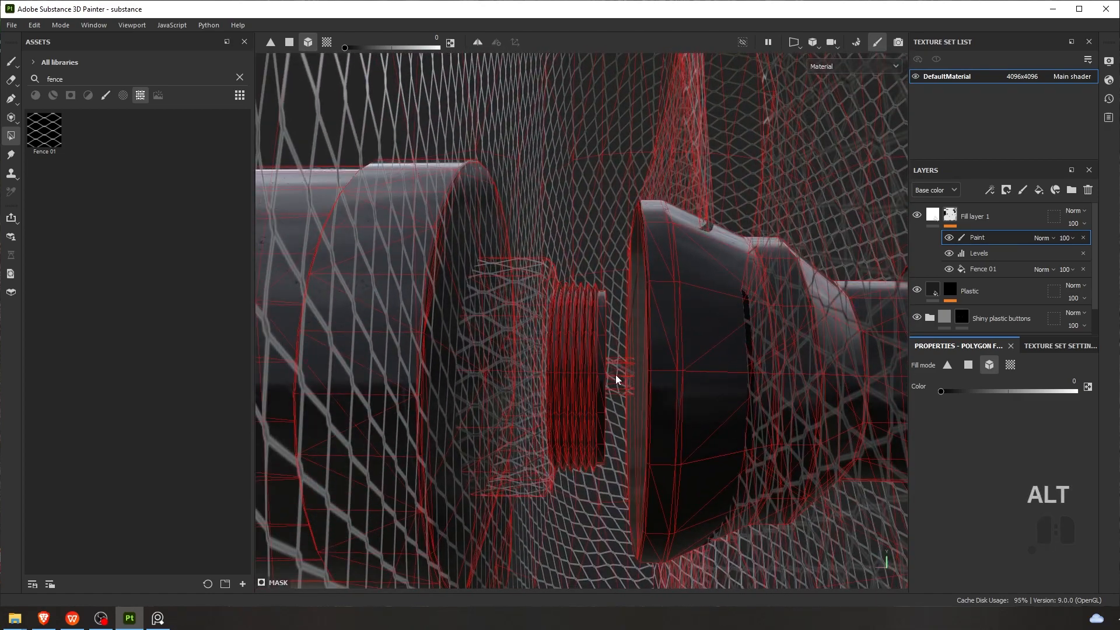
click(514, 362)
Fill the fan blades and the remaining inner parts inside the grille with 0 to mask out the fence pattern
alt+drag(514, 362, 496, 327)
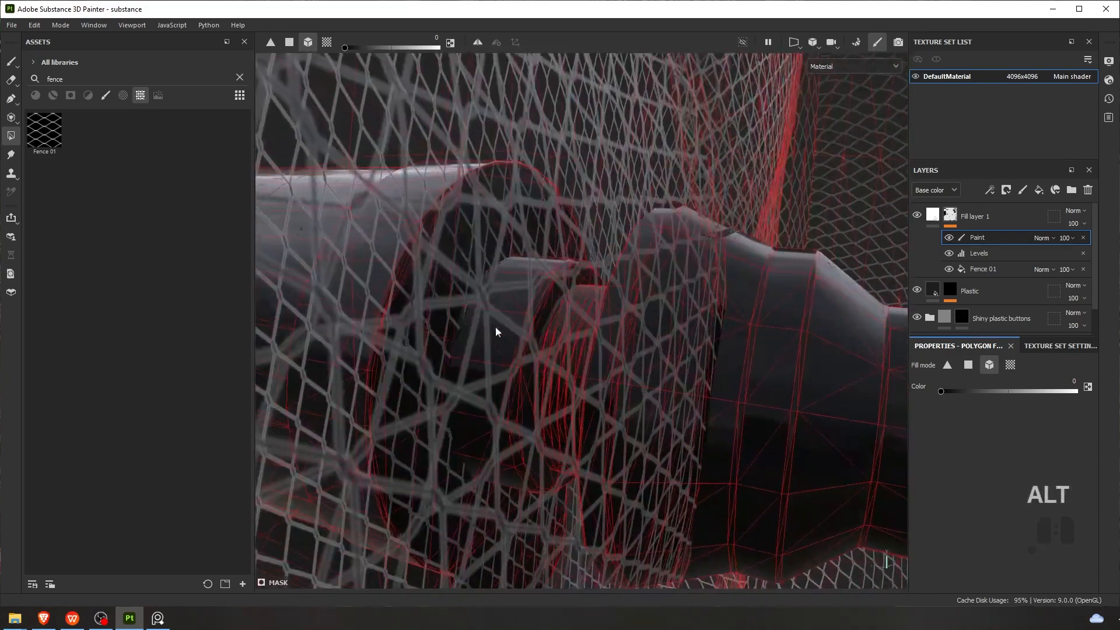
click(495, 327)
alt+middle_drag(713, 383, 590, 251)
click(568, 428)
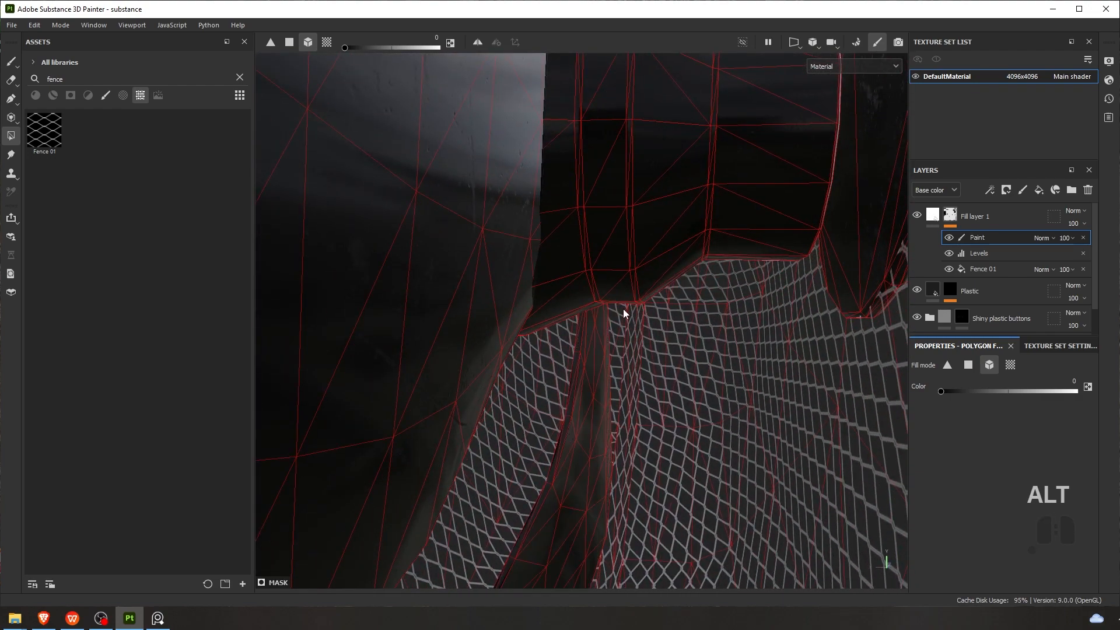
Examine the fan from the front round to the side for leftover fence pattern on the inner parts
scroll(616, 324, down, 4)
scroll(627, 324, down, 3)
alt+drag(628, 317, 525, 327)
alt+middle_drag(789, 263, 551, 285)
scroll(551, 285, down, 2)
alt+drag(550, 285, 507, 280)
alt+drag(643, 276, 496, 249)
alt+middle_drag(589, 249, 631, 265)
alt+drag(631, 265, 543, 274)
alt+middle_drag(654, 295, 619, 287)
alt+drag(579, 359, 507, 355)
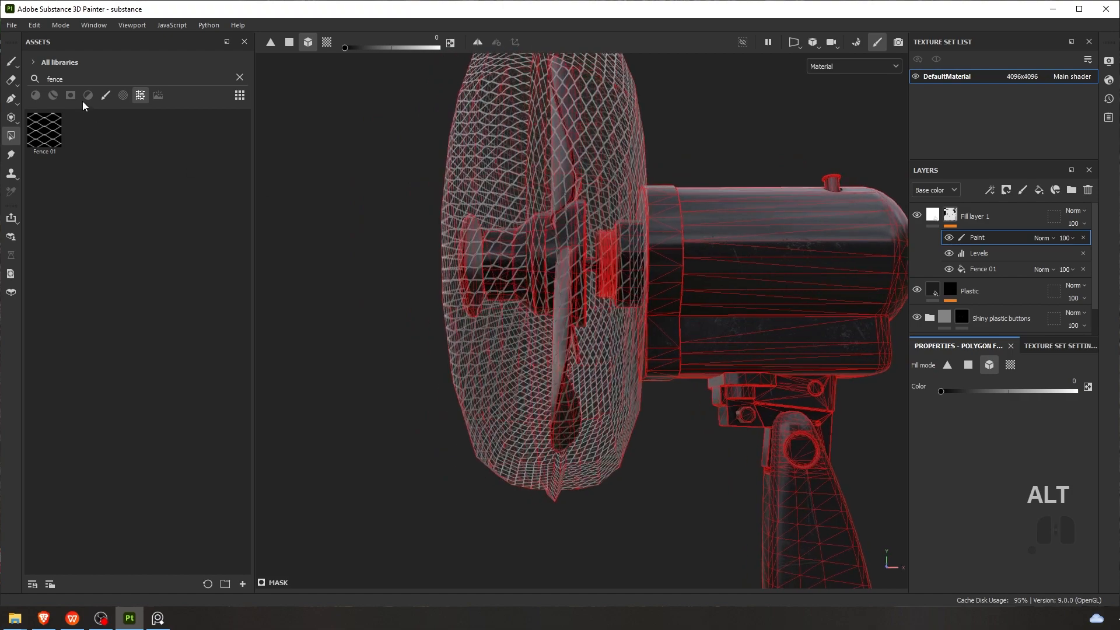
Switch to the Paint tool and check the see-through grille from the side and front without the wireframe
click(14, 63)
mouse_move(513, 280)
alt+mouse_down()
mouse_move(540, 277)
mouse_move(507, 266)
alt+mouse_up()
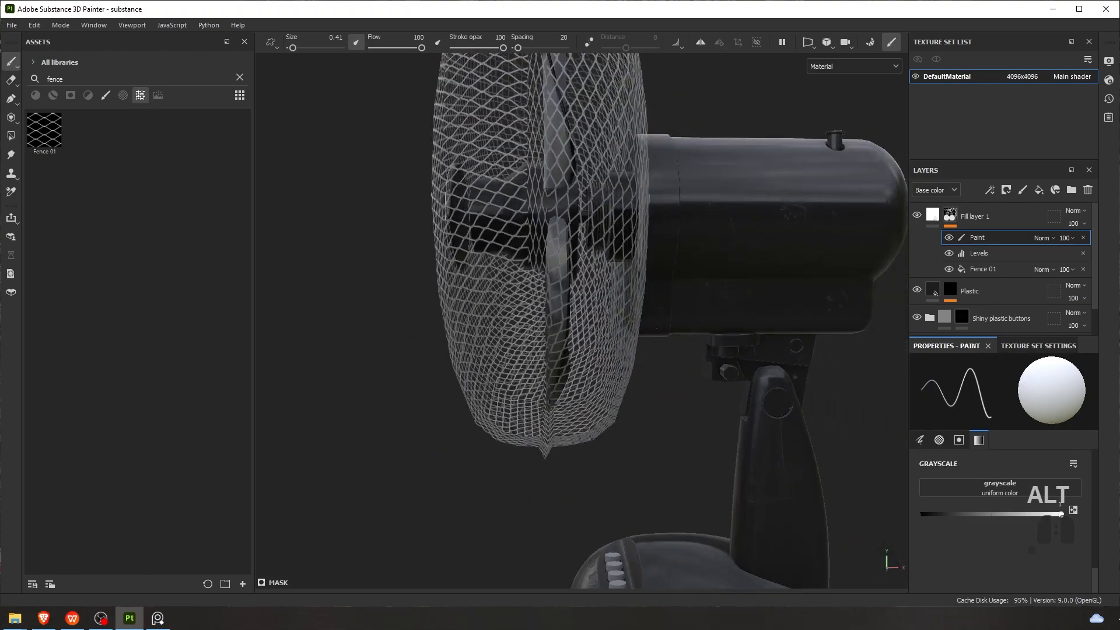
alt+middle_drag(496, 265, 554, 285)
mouse_move(555, 286)
alt+mouse_down()
mouse_move(541, 286)
mouse_move(621, 280)
mouse_move(461, 272)
mouse_move(427, 306)
mouse_move(625, 350)
mouse_move(658, 220)
mouse_move(625, 297)
mouse_move(817, 285)
alt+mouse_up()
alt+drag(694, 292, 837, 297)
alt+middle_drag(836, 297, 904, 256)
alt+drag(904, 257, 863, 274)
alt+middle_drag(864, 274, 954, 271)
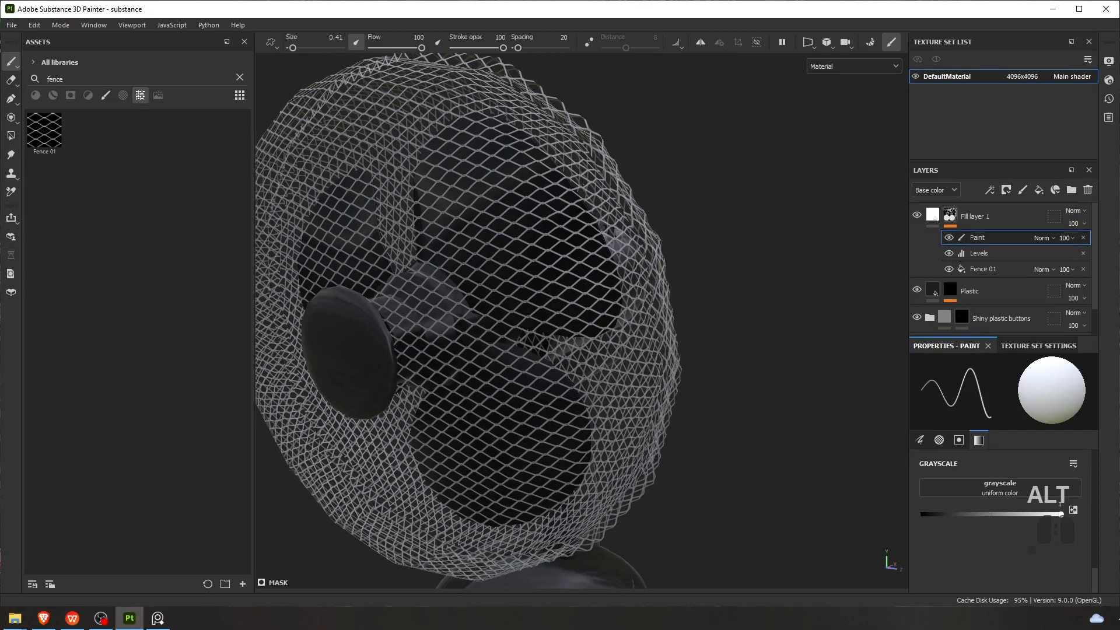
alt+drag(592, 183, 580, 188)
Compare the grille's rim with the reference photo and try to mask the rim out with mesh polygon fill at 0
click(11, 119)
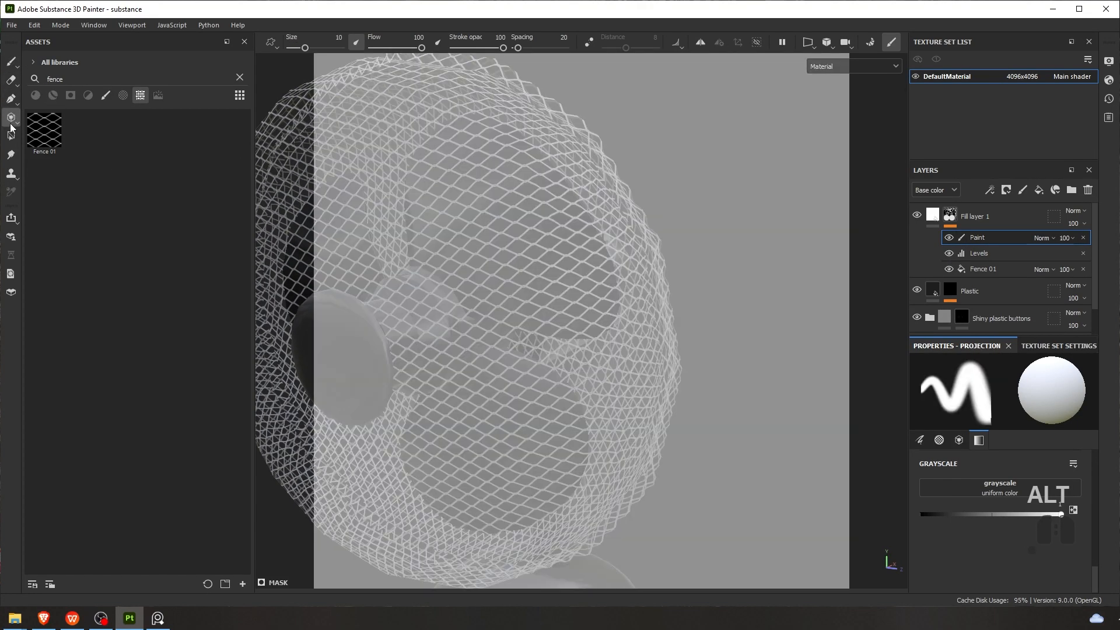
click(11, 137)
alt+drag(645, 185, 628, 267)
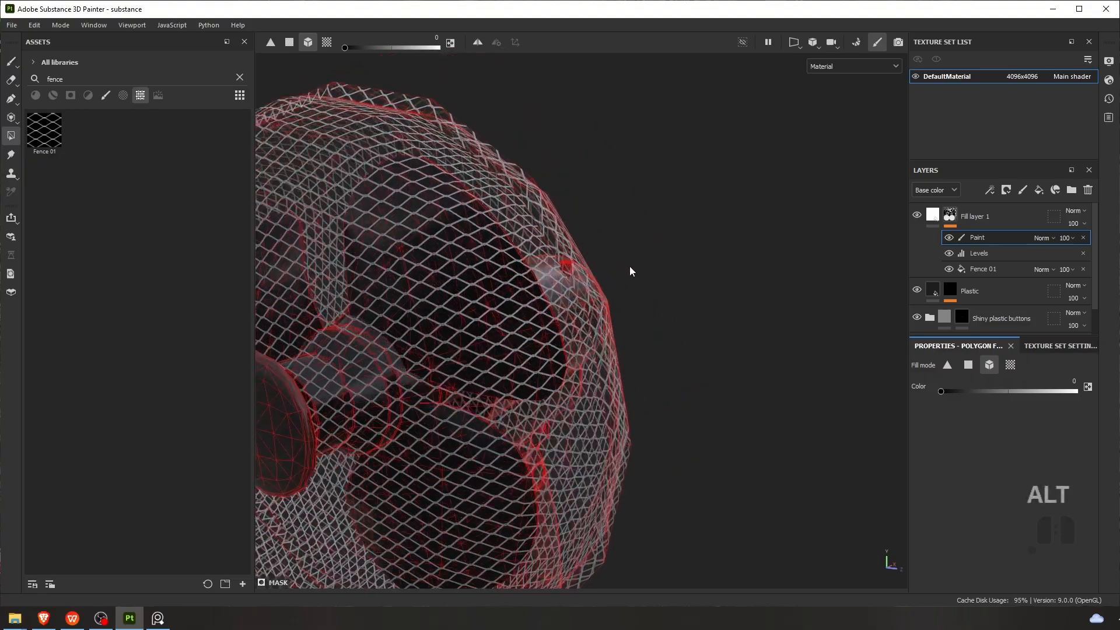
scroll(629, 267, up, 2)
click(158, 617)
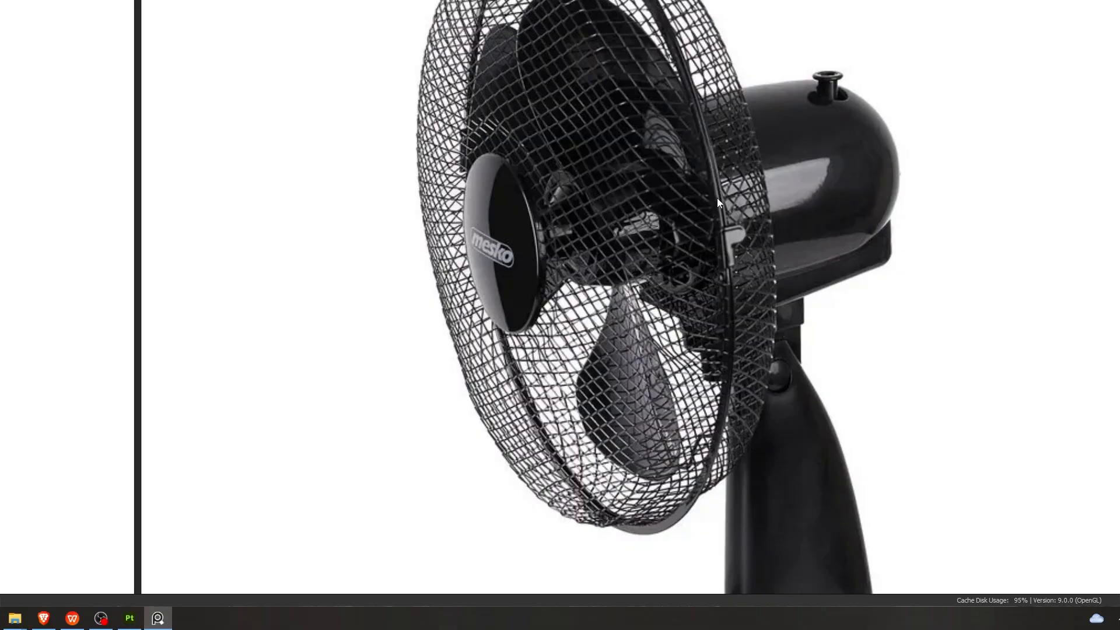
click(157, 618)
mouse_move(544, 266)
alt+mouse_down()
mouse_move(595, 217)
mouse_move(555, 274)
alt+mouse_up()
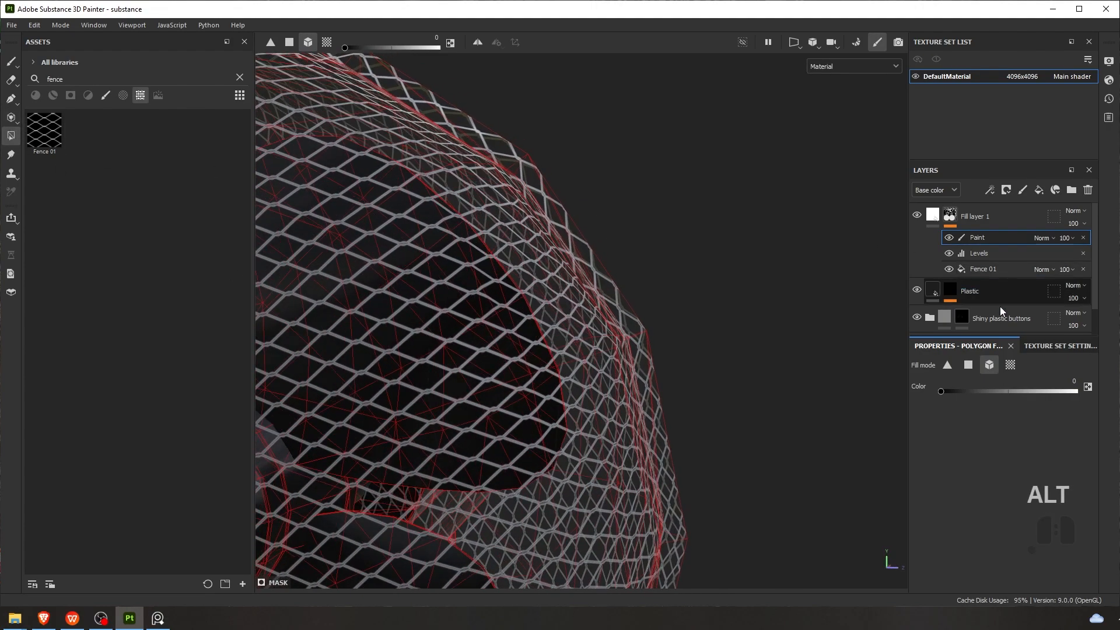
click(575, 244)
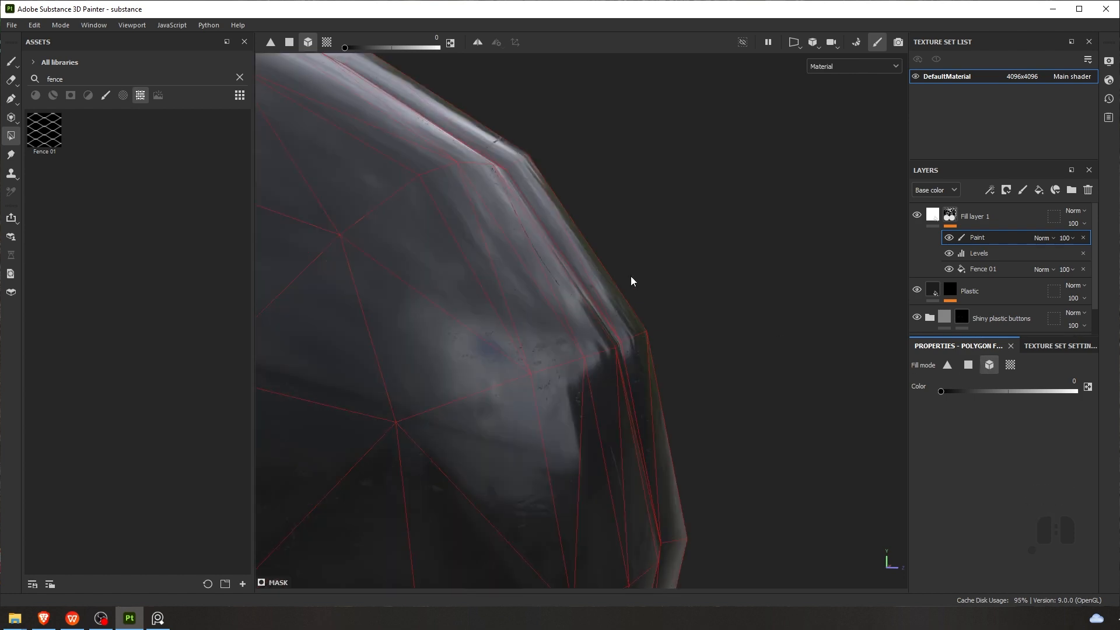
key(ctrl+z)
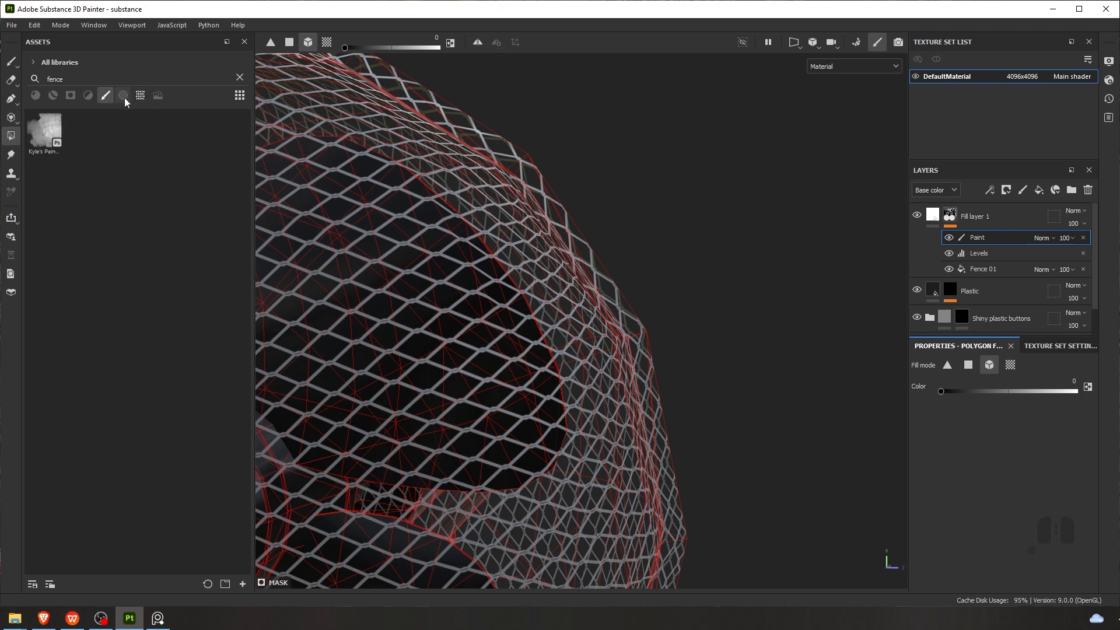
Try to paint a solid band along the grille's outer rim with a size 7.65 brush at grayscale 1
click(10, 61)
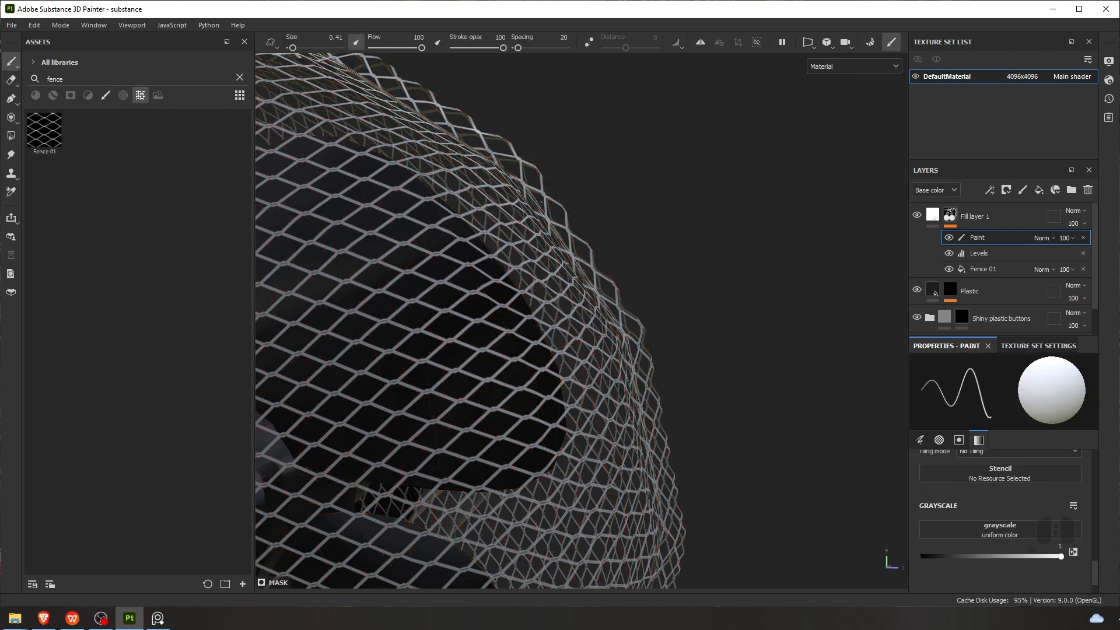
mouse_move(541, 201)
alt+right_down()
mouse_move(564, 194)
mouse_move(549, 203)
mouse_move(595, 245)
alt+right_up()
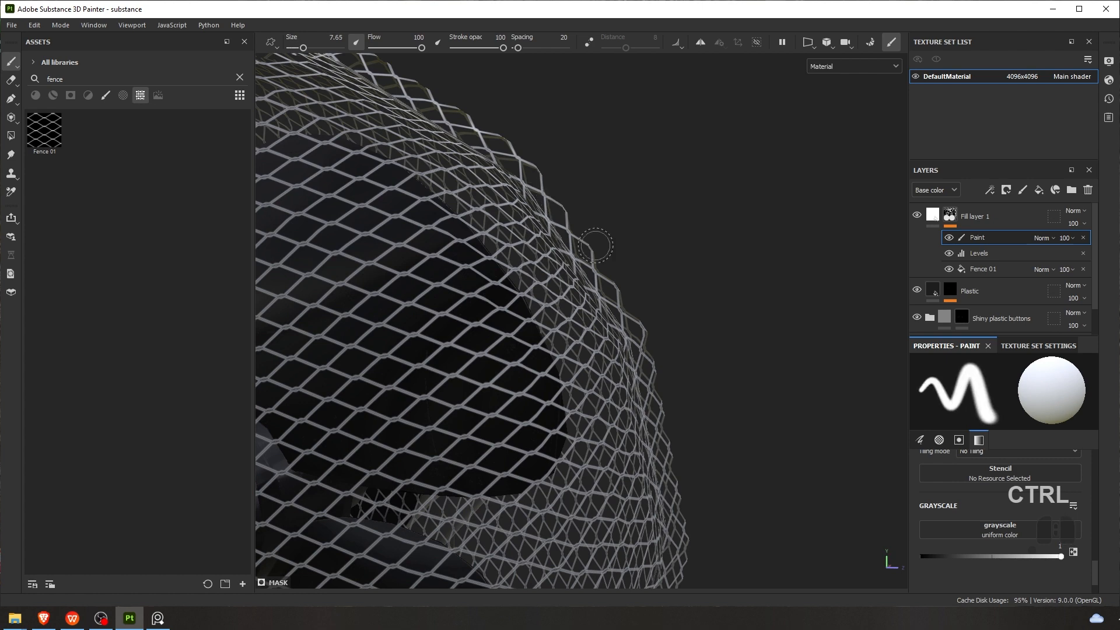
alt+drag(595, 245, 583, 246)
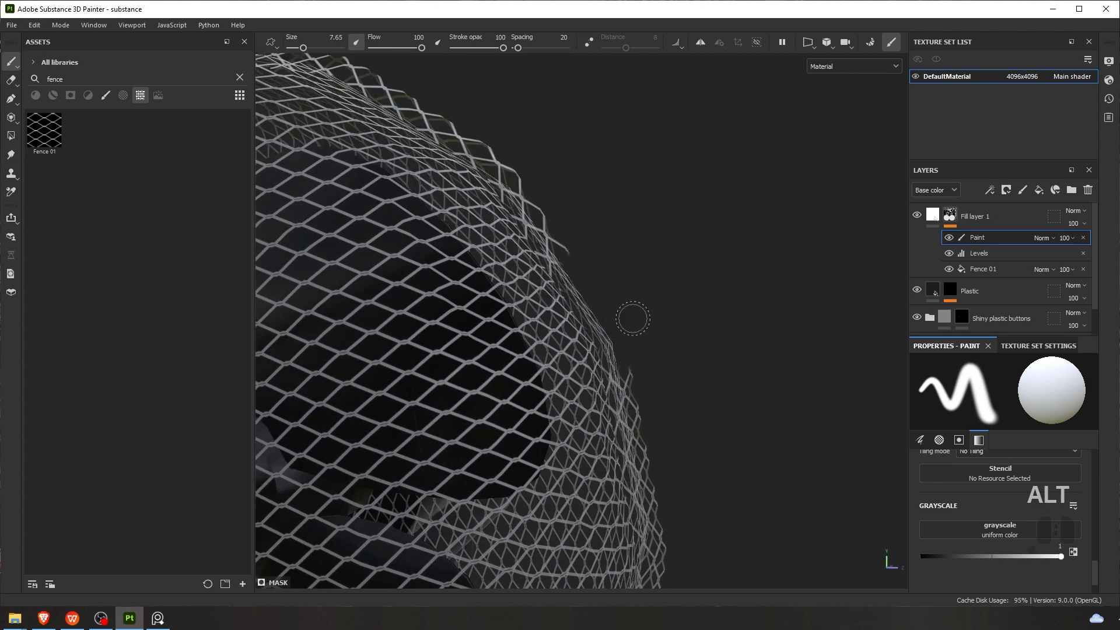
mouse_move(630, 317)
alt+mouse_down()
mouse_move(481, 214)
mouse_move(796, 258)
alt+mouse_up()
key(ctrl+z)
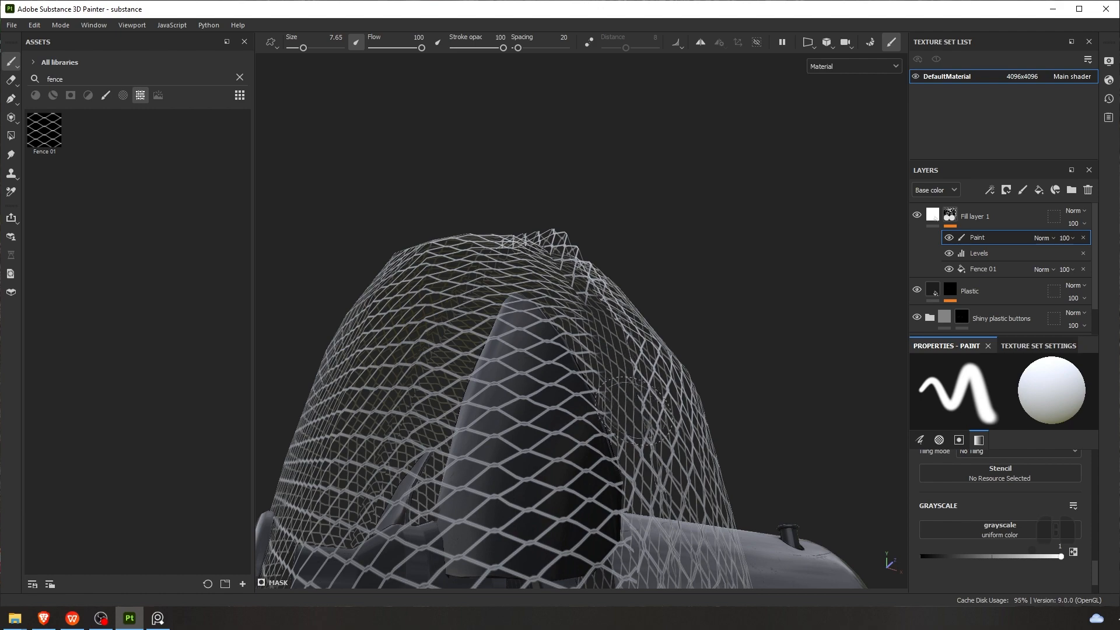
mouse_move(623, 409)
alt+mouse_down()
mouse_move(641, 242)
mouse_move(665, 254)
alt+mouse_up()
key(ctrl+z)
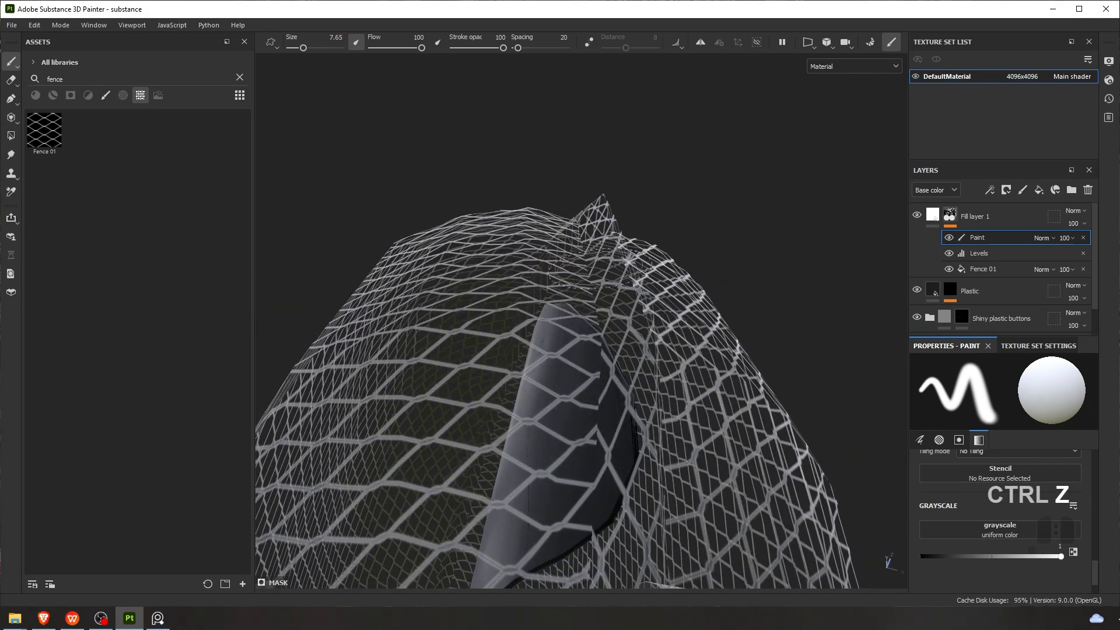
key(ctrl+z)
Try to paint the fence pattern off the grille's outer rim with the brush inverted to grayscale 0
mouse_move(498, 272)
alt+mouse_down()
mouse_move(589, 313)
mouse_move(595, 295)
alt+mouse_up()
key(x)
key(ctrl+z)
mouse_move(630, 239)
mouse_down()
mouse_move(645, 318)
mouse_move(670, 319)
mouse_move(657, 291)
mouse_move(615, 437)
mouse_up()
key(ctrl+z)
scroll(949, 540, down, 1)
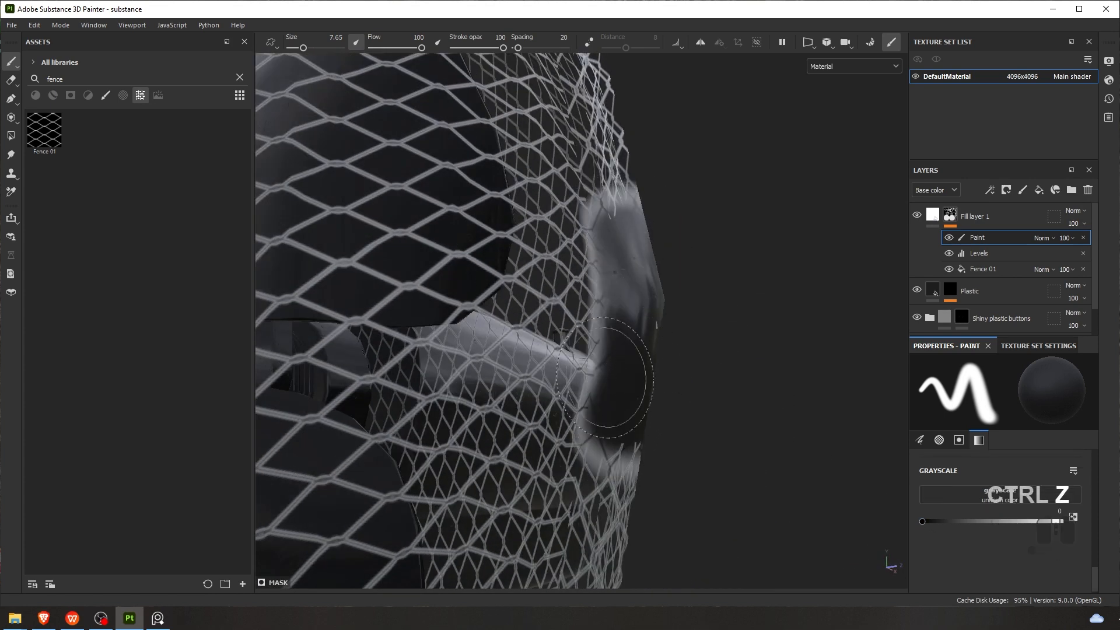
key(ctrl+z)
mouse_move(625, 227)
mouse_down()
mouse_move(634, 380)
mouse_move(617, 479)
mouse_up()
alt+drag(638, 354, 127, 144)
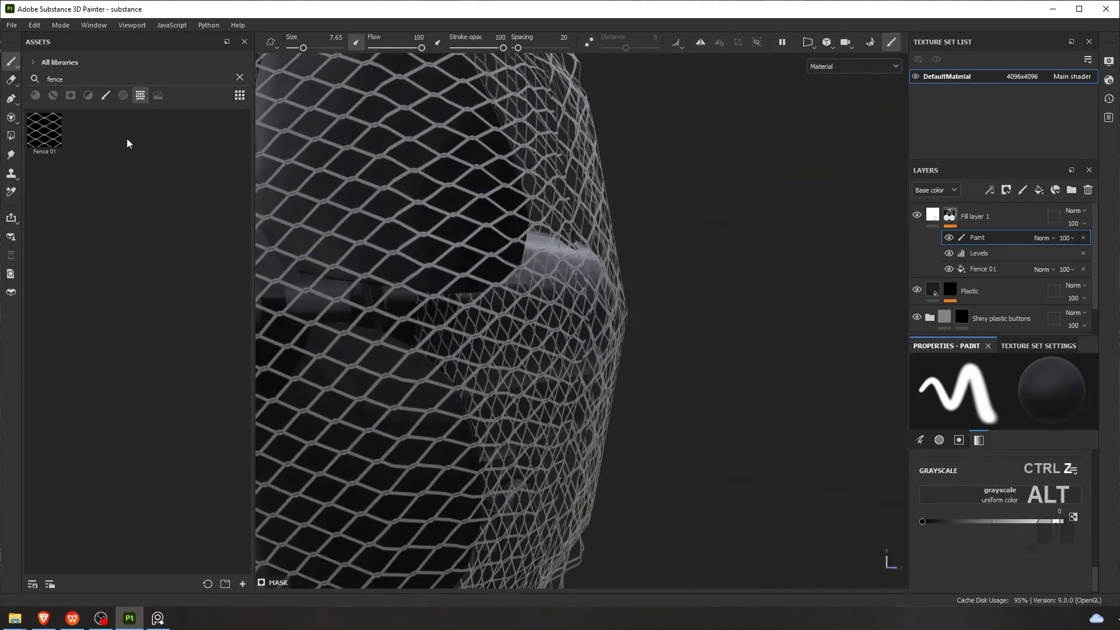
click(12, 119)
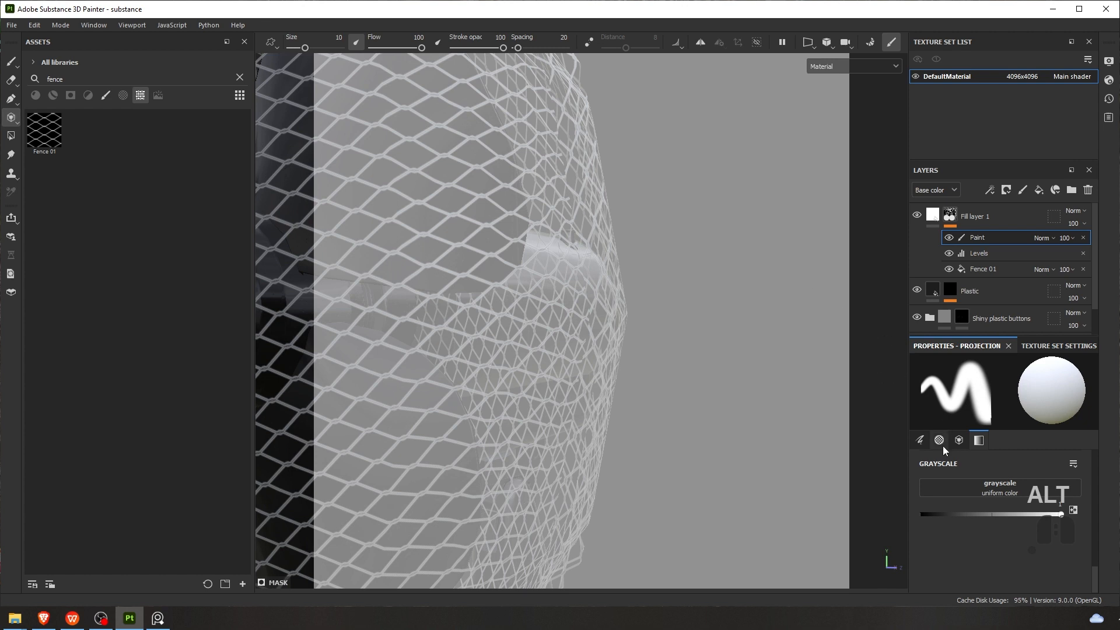
scroll(986, 484, up, 3)
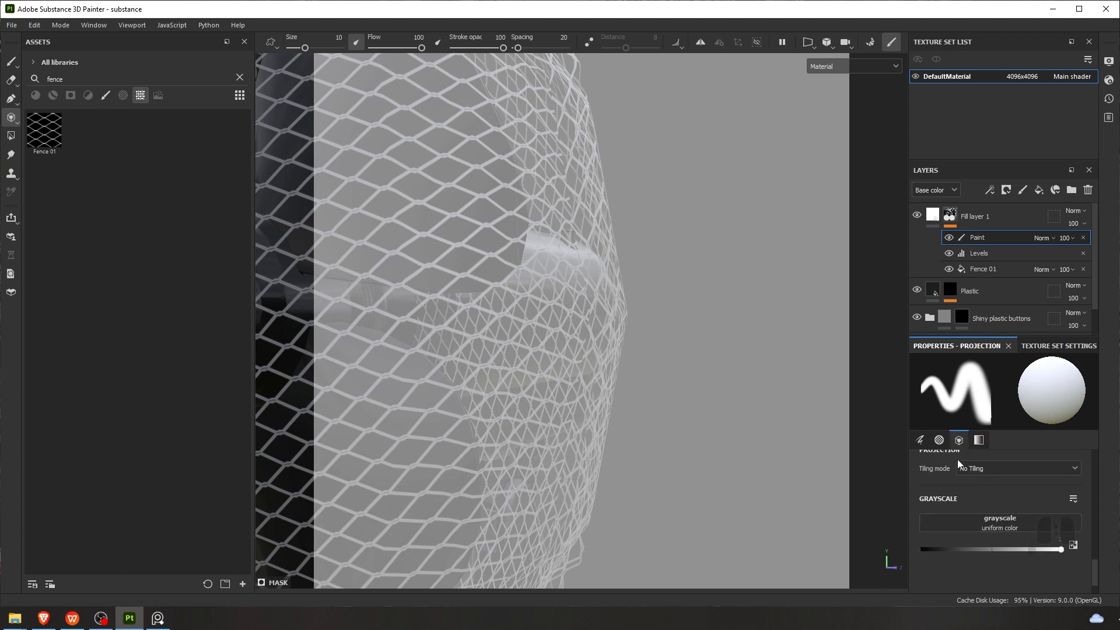
scroll(969, 488, down, 3)
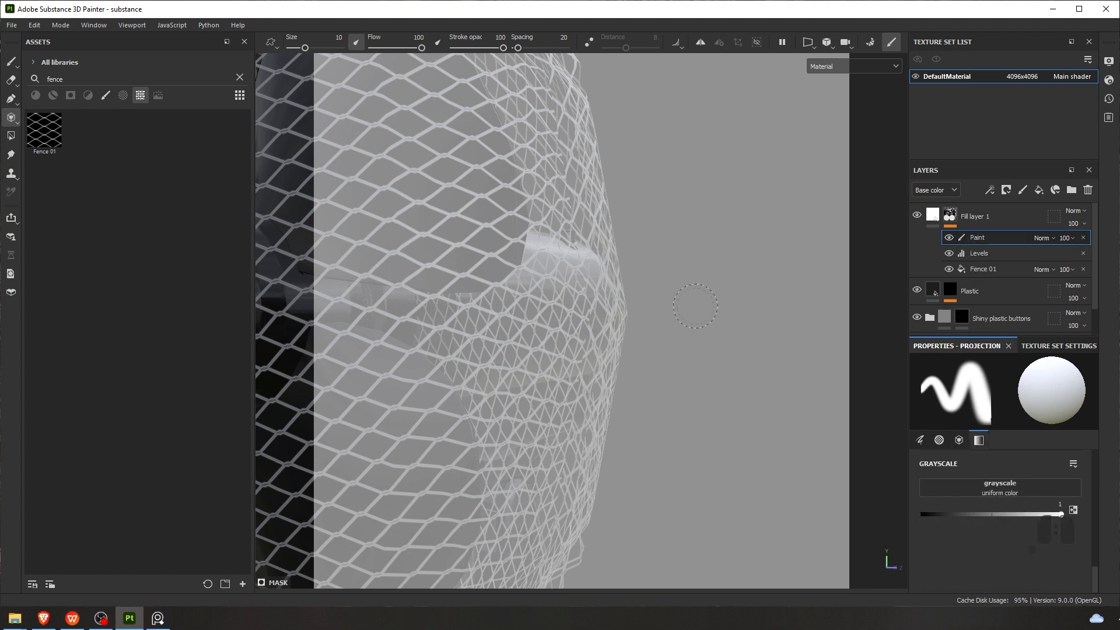
Try to mask the fence pattern off the grille's outer rim with UV chunk polygon fill at 0
click(12, 136)
alt+drag(617, 320, 584, 320)
alt+middle_drag(584, 320, 662, 325)
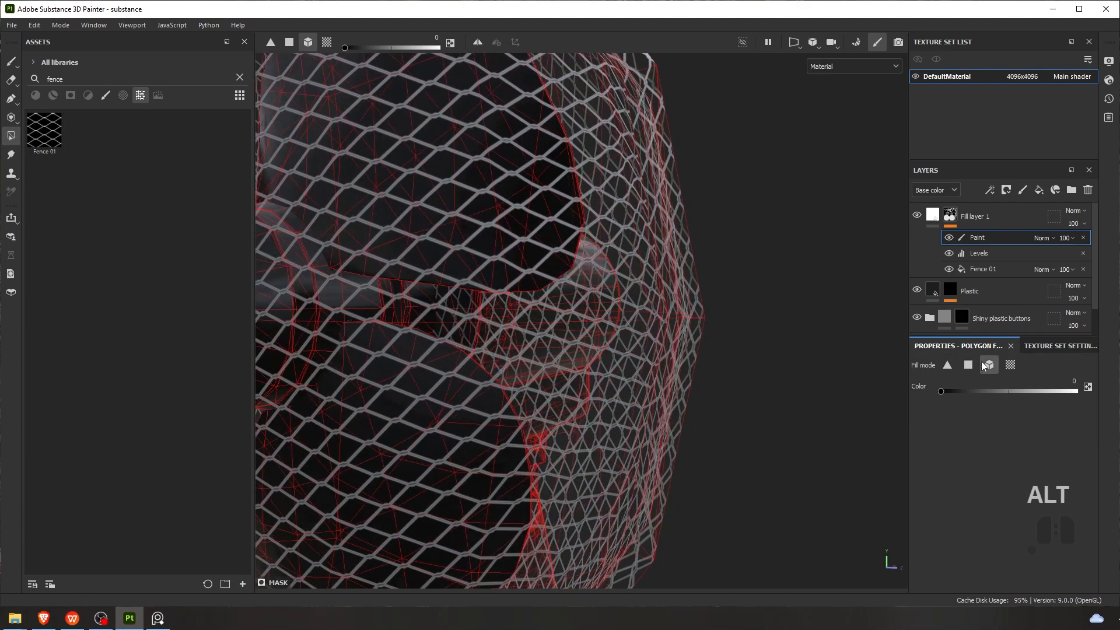
click(1010, 365)
click(680, 231)
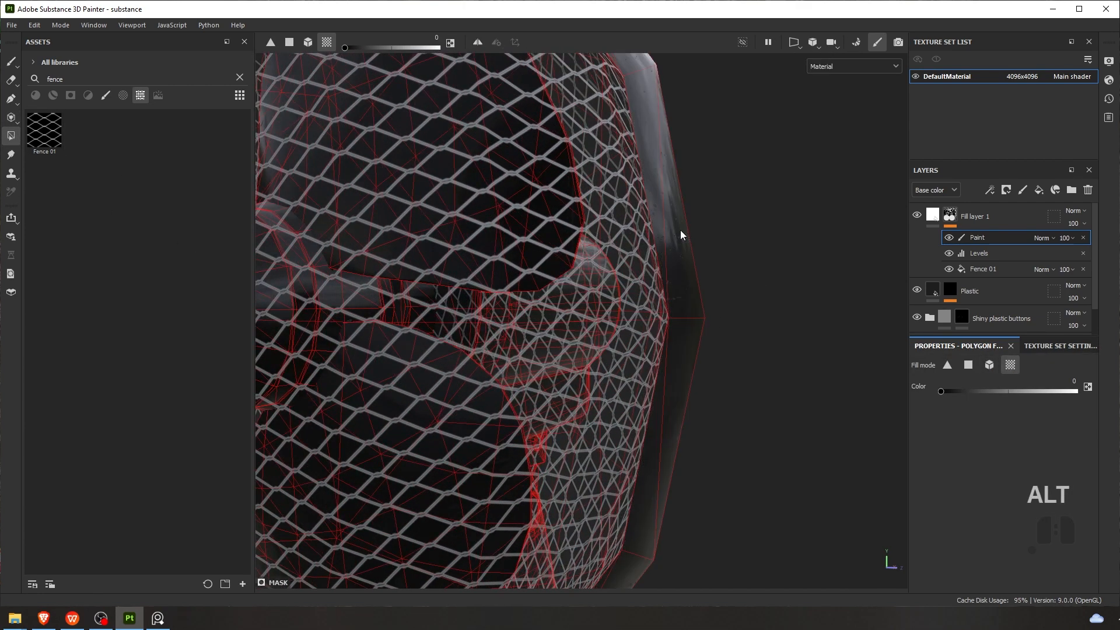
scroll(676, 273, down, 6)
alt+drag(668, 271, 537, 287)
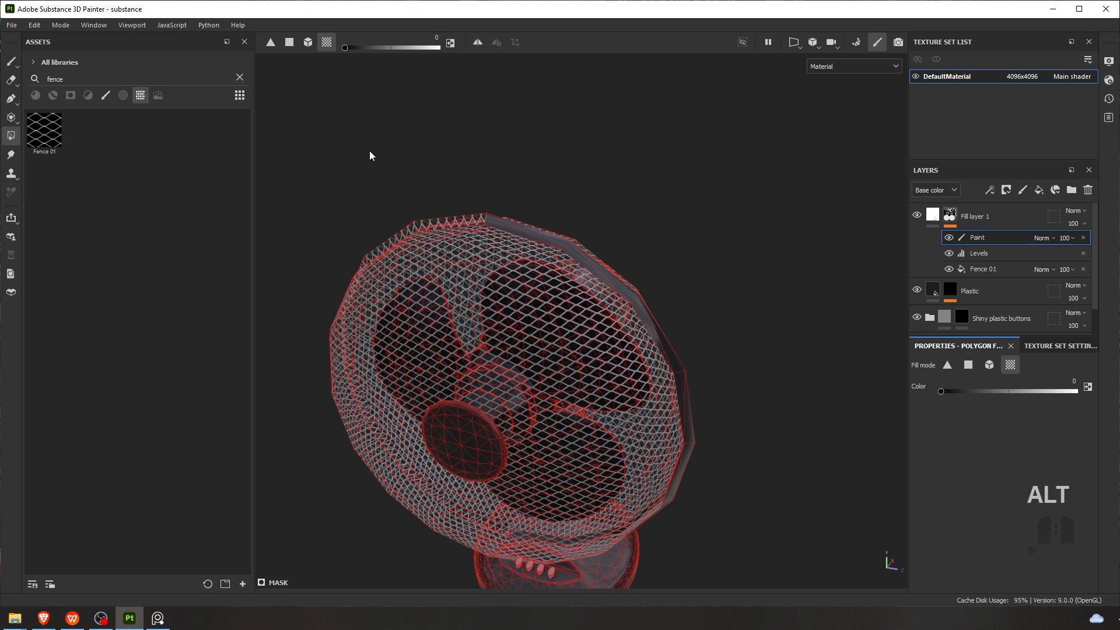
key(2)
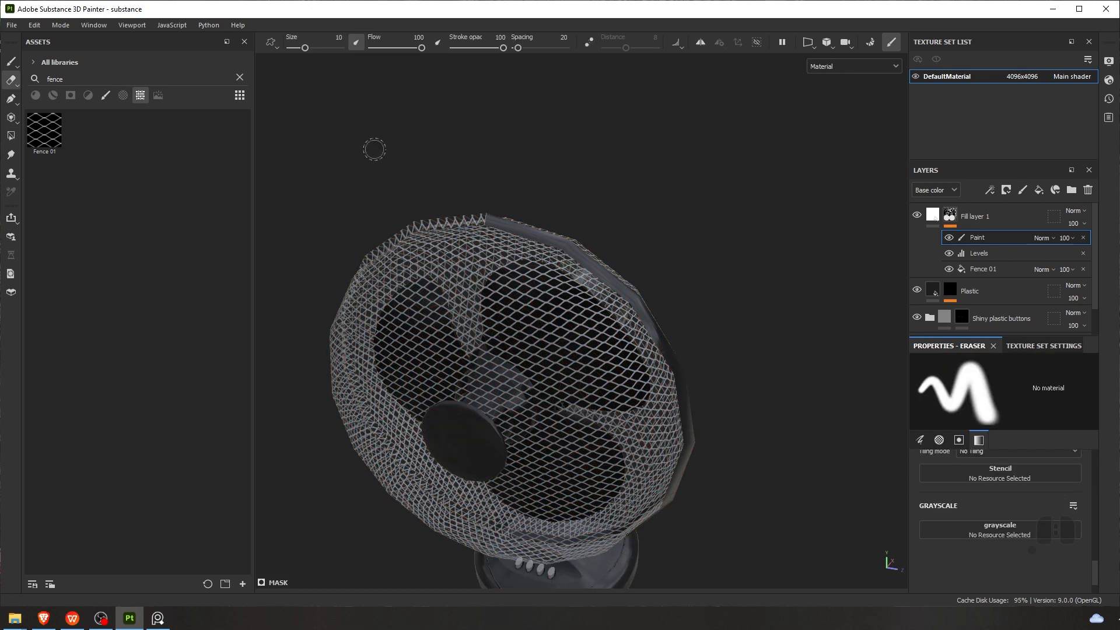
key(ctrl+z)
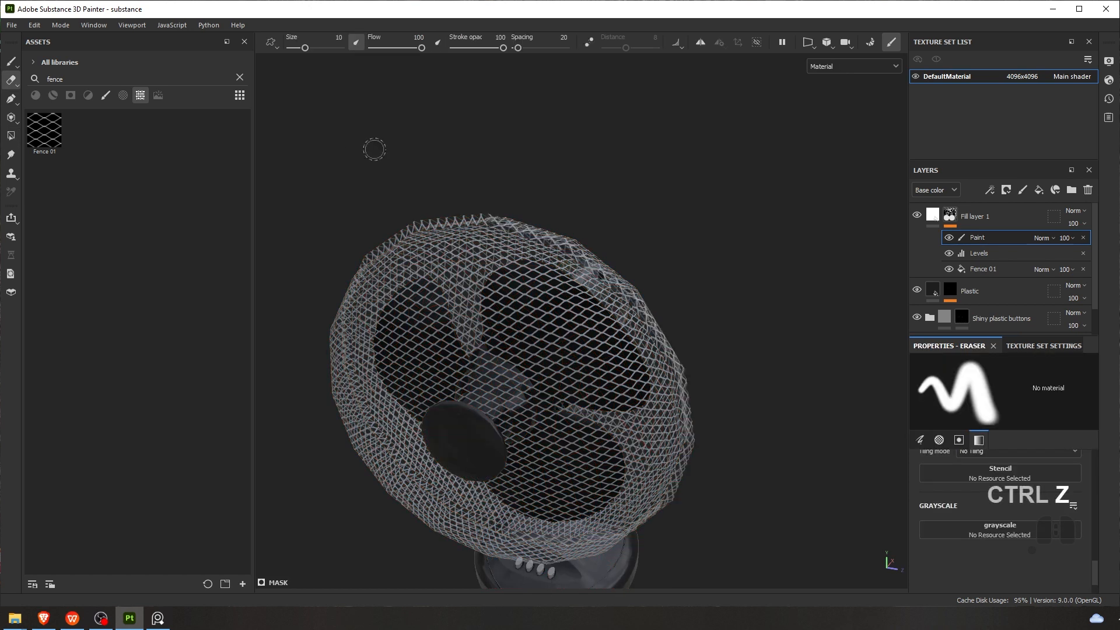
Show the 3D and 2D views side by side, enlarge the 2D view around the grille's UV islands and activate the Projection tool
key(F1)
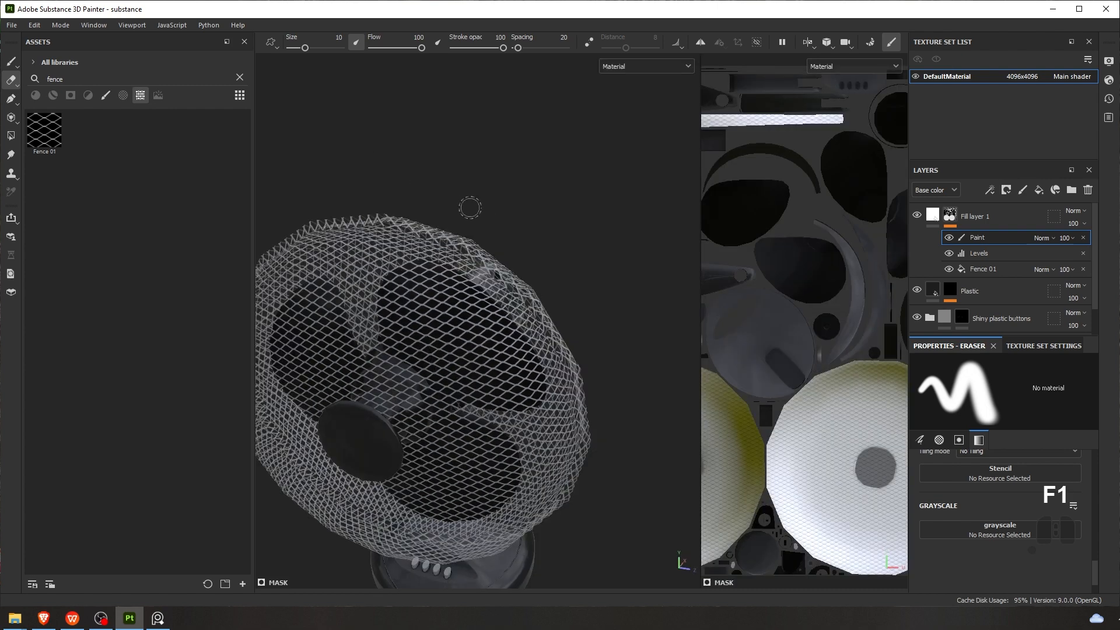
drag(700, 261, 470, 263)
scroll(739, 400, up, 5)
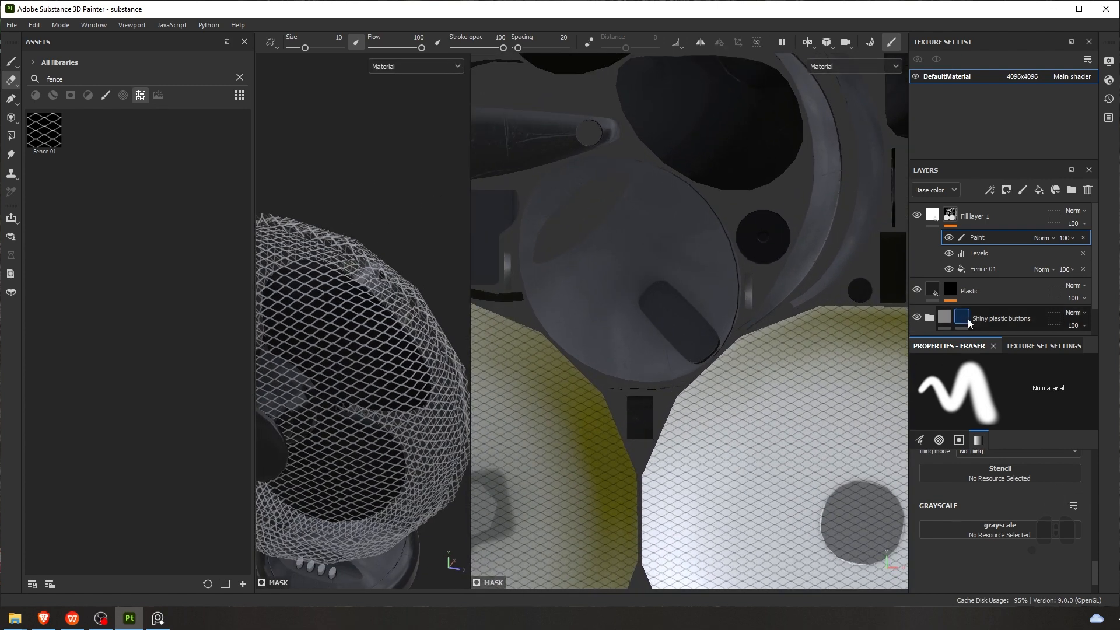
scroll(949, 317, down, 1)
scroll(1011, 486, up, 1)
scroll(1011, 485, down, 2)
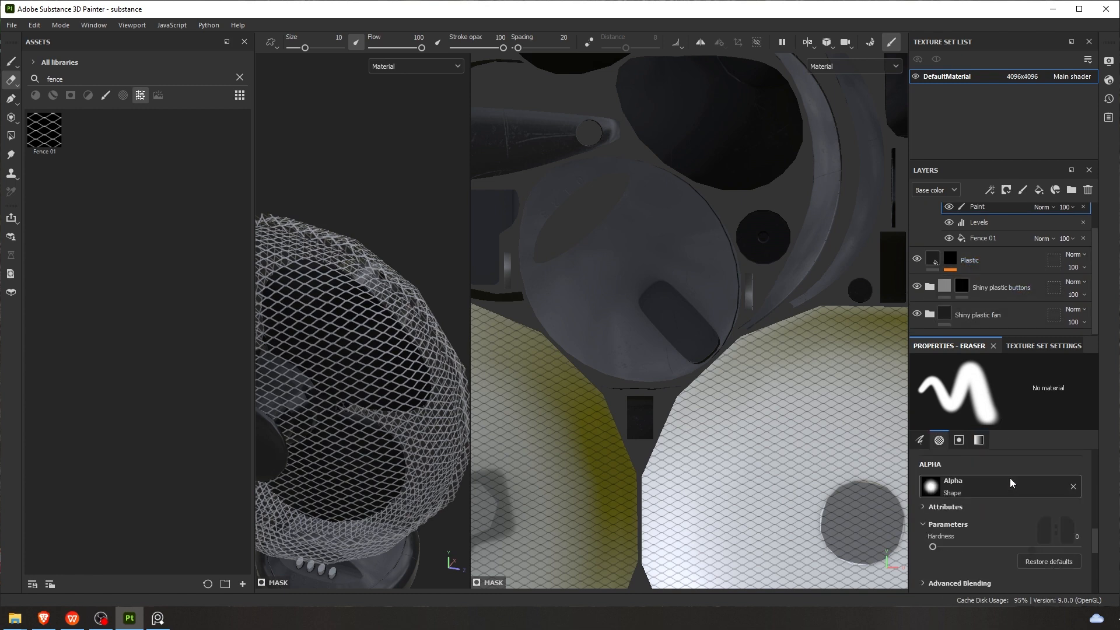
click(13, 119)
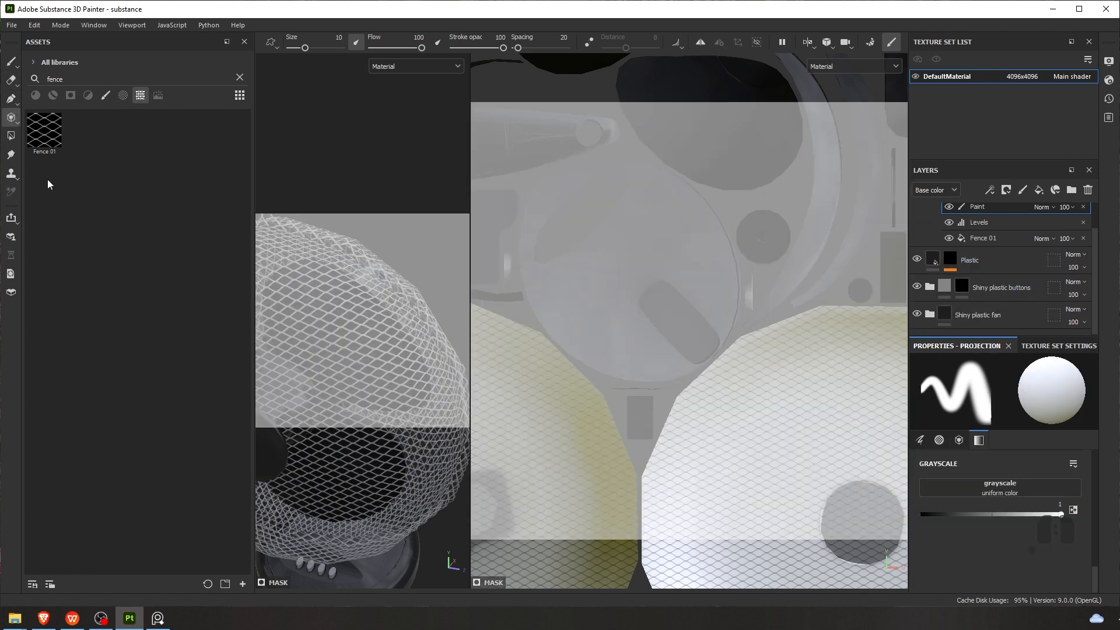
Try to mask the fence pattern off one large round grille UV island with UV chunk polygon fill at 0
key(4)
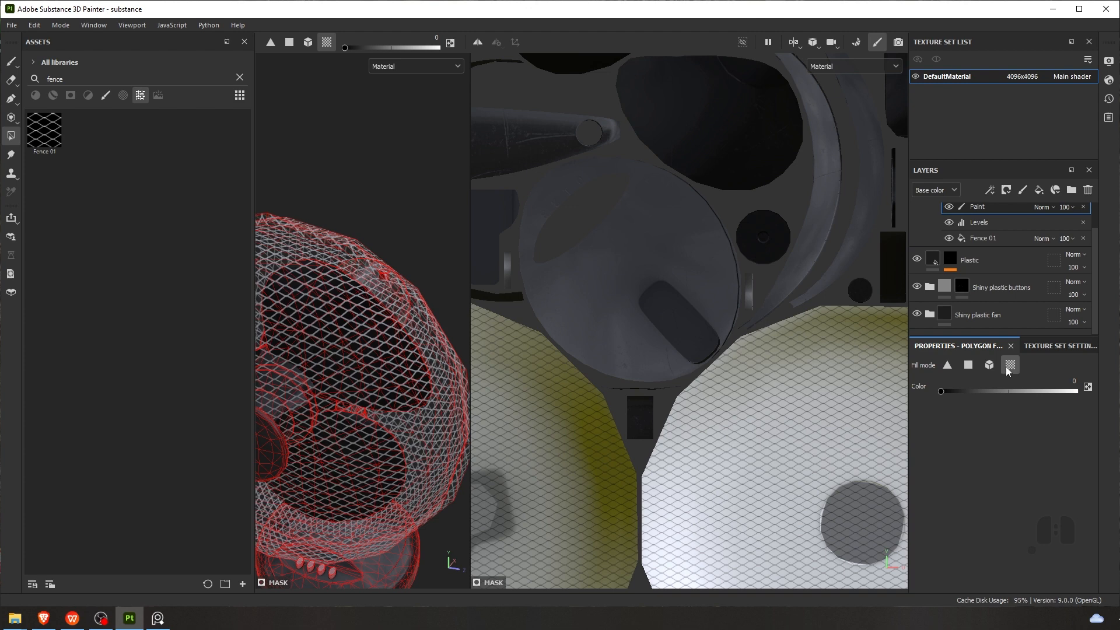
scroll(686, 310, down, 2)
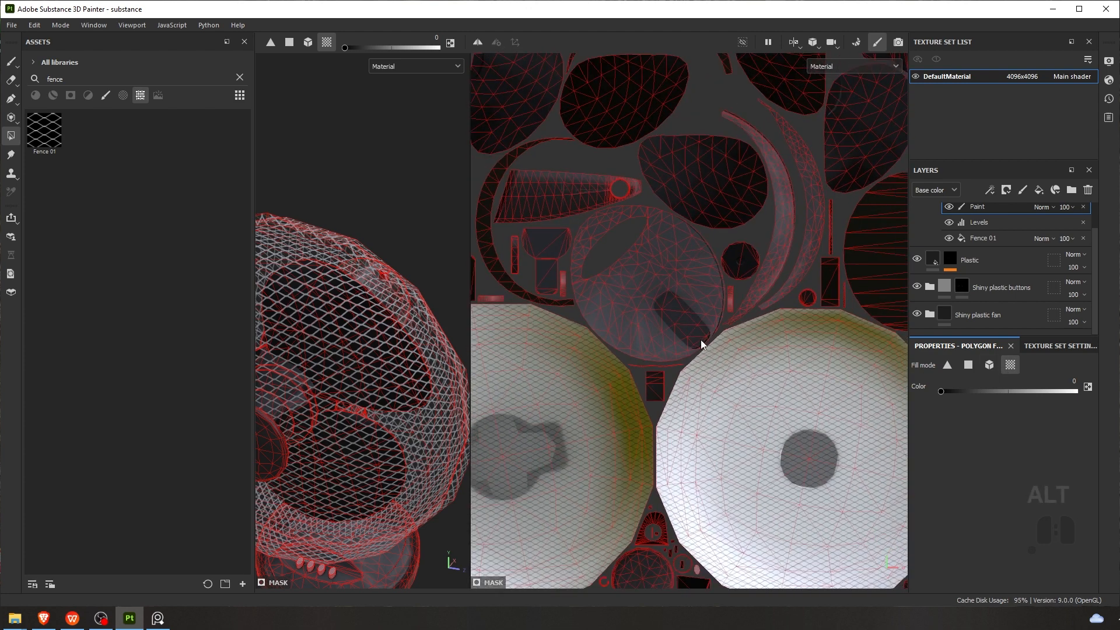
scroll(701, 340, down, 3)
click(686, 278)
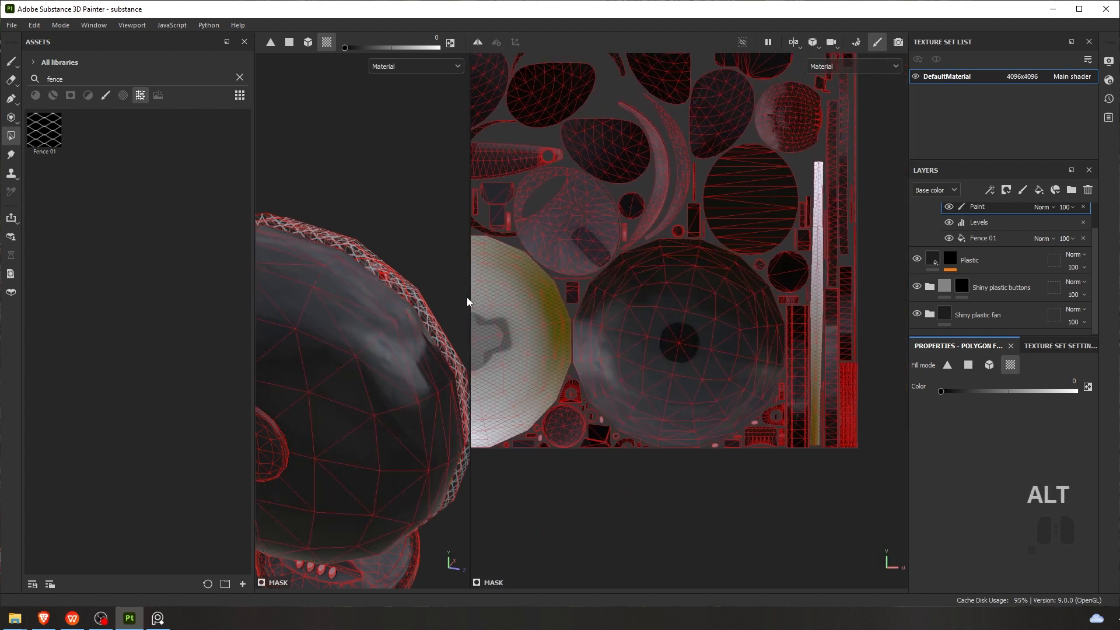
alt+drag(467, 298, 443, 279)
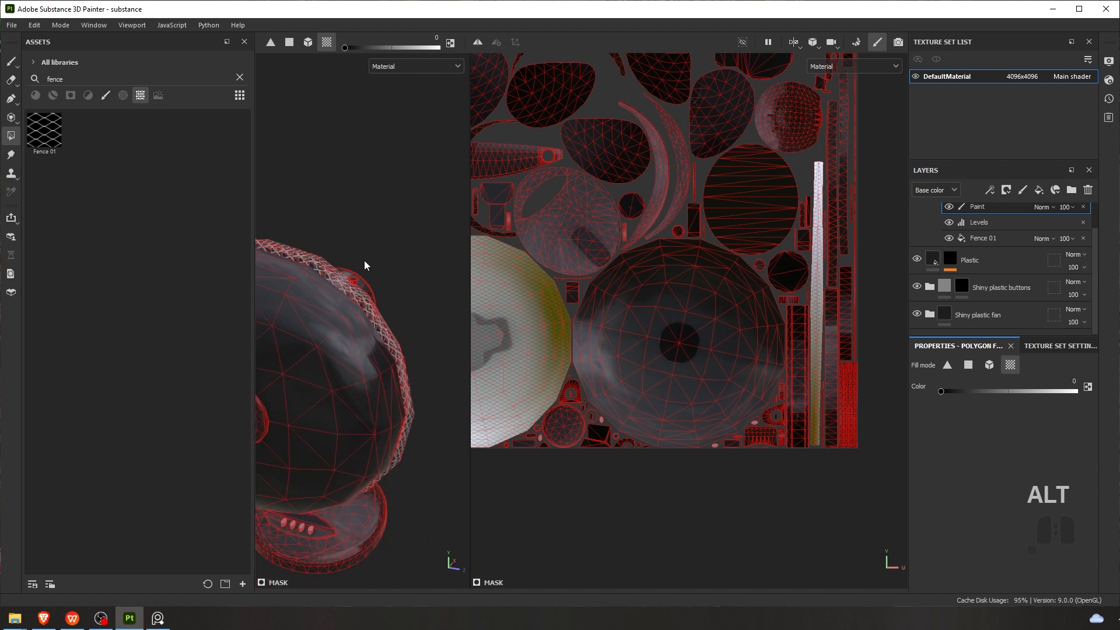
key(ctrl+z)
Try to mask the fence pattern off the grille's outer rim on the 3D model with UV chunk polygon fill at 0
alt+scroll(537, 256, up, 4)
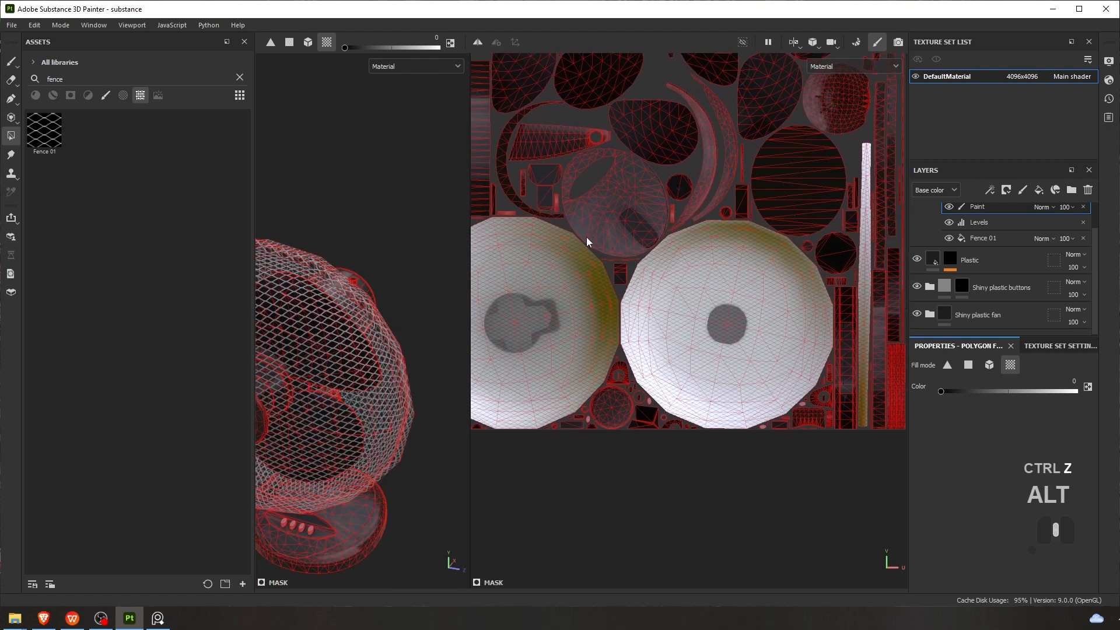
alt+scroll(279, 272, up, 6)
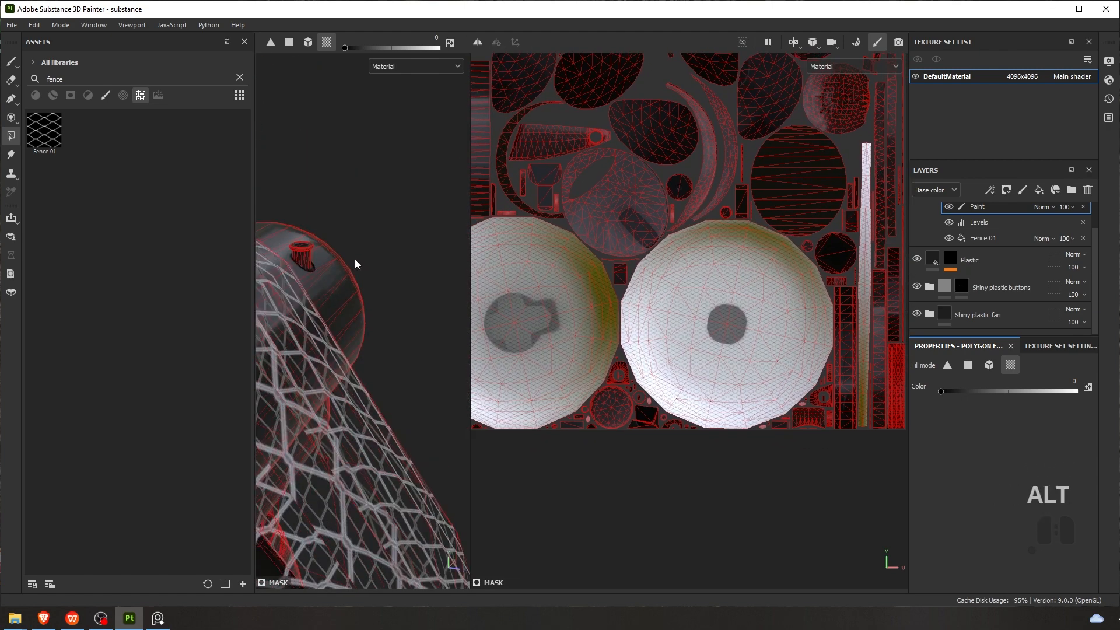
alt+drag(323, 288, 336, 277)
alt+middle_drag(336, 276, 332, 283)
click(388, 231)
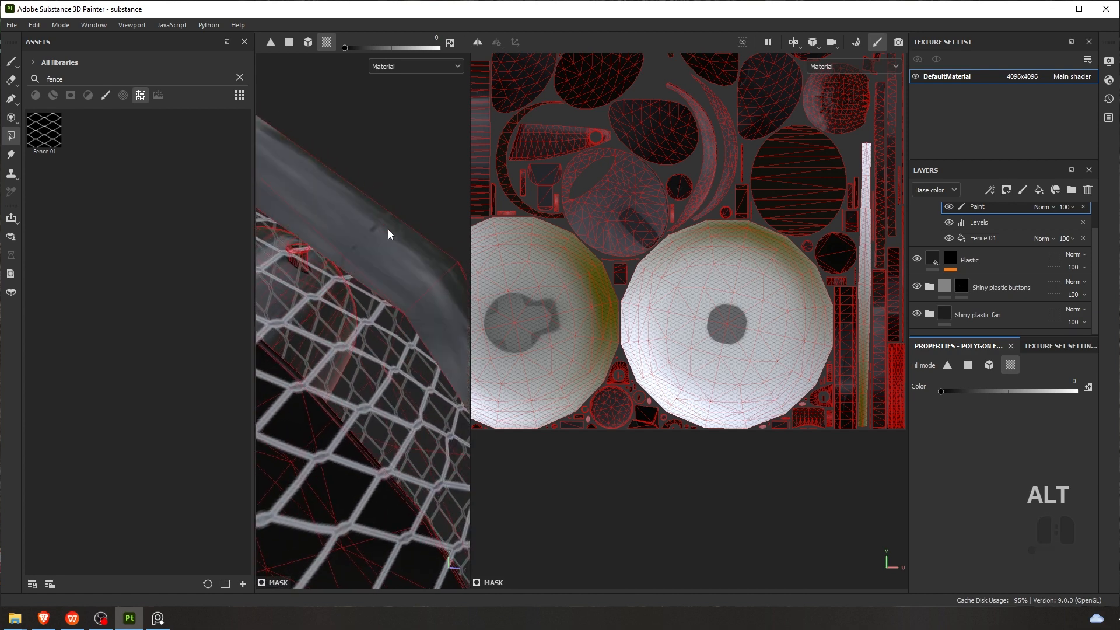
key(ctrl+z)
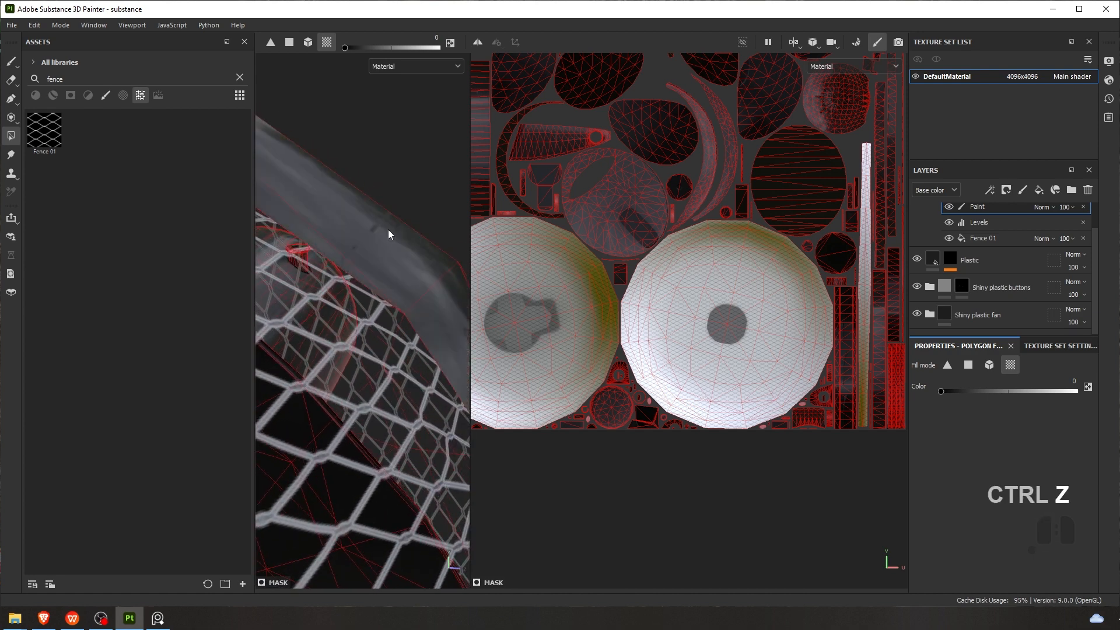
Mask the fence pattern off the rim's two long, narrow UV strips in the 2D view with UV chunk polygon fill at 0
alt+scroll(702, 230, down, 1)
scroll(703, 230, down, 2)
alt+middle_drag(656, 167, 677, 238)
alt+middle_drag(619, 196, 652, 291)
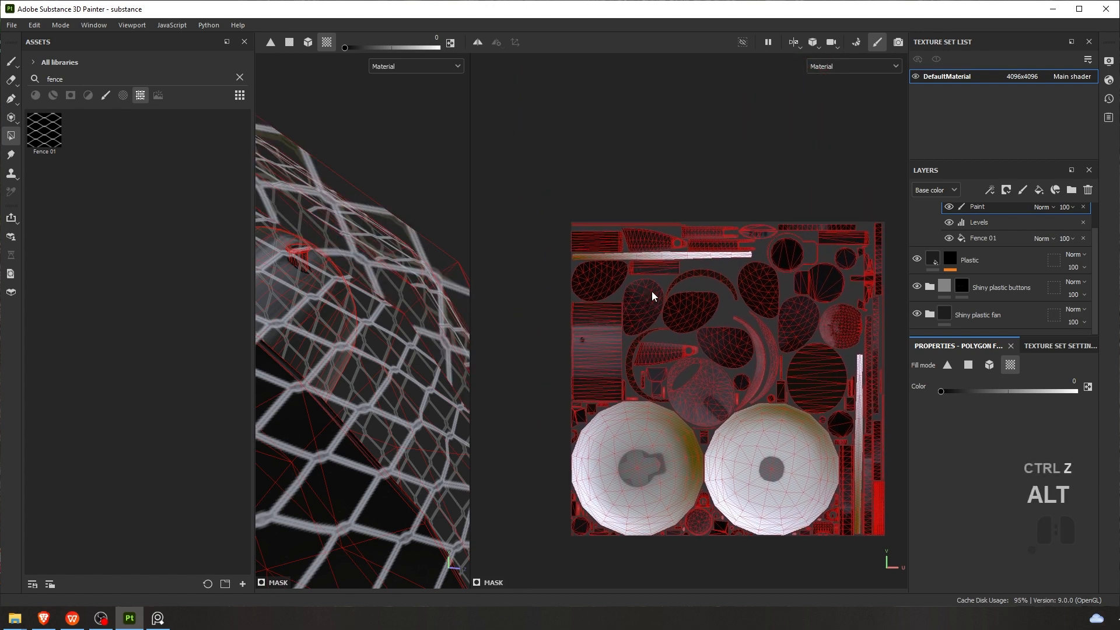
scroll(651, 289, up, 2)
click(637, 235)
alt+middle_drag(768, 305, 609, 168)
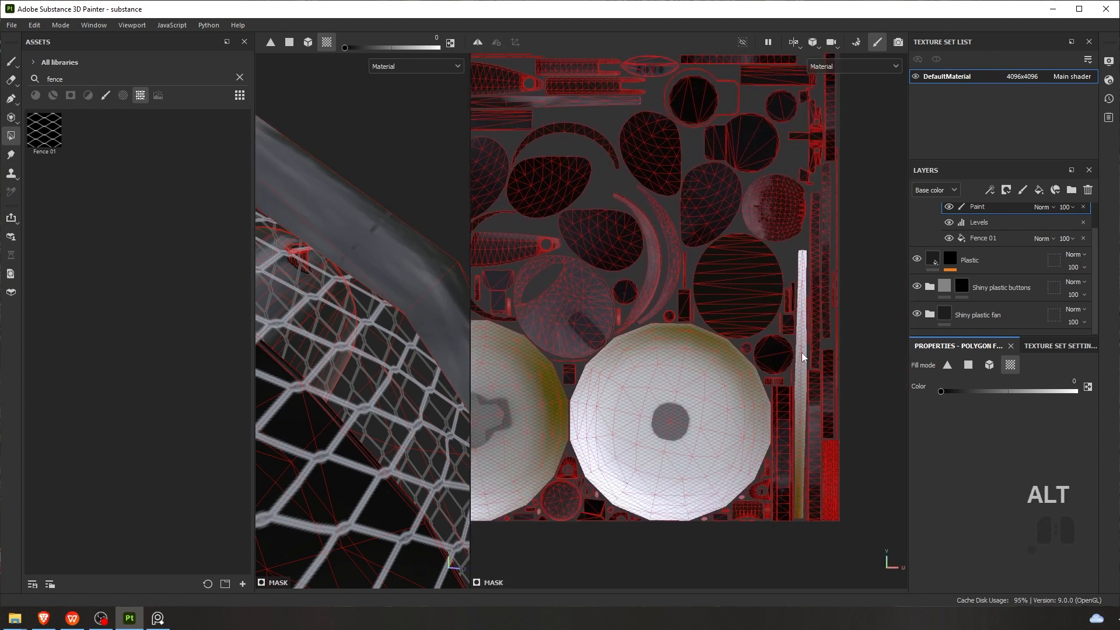
click(800, 355)
Show only the 3D view, switch back to the Paint tool and check the grille's rim
scroll(356, 280, down, 5)
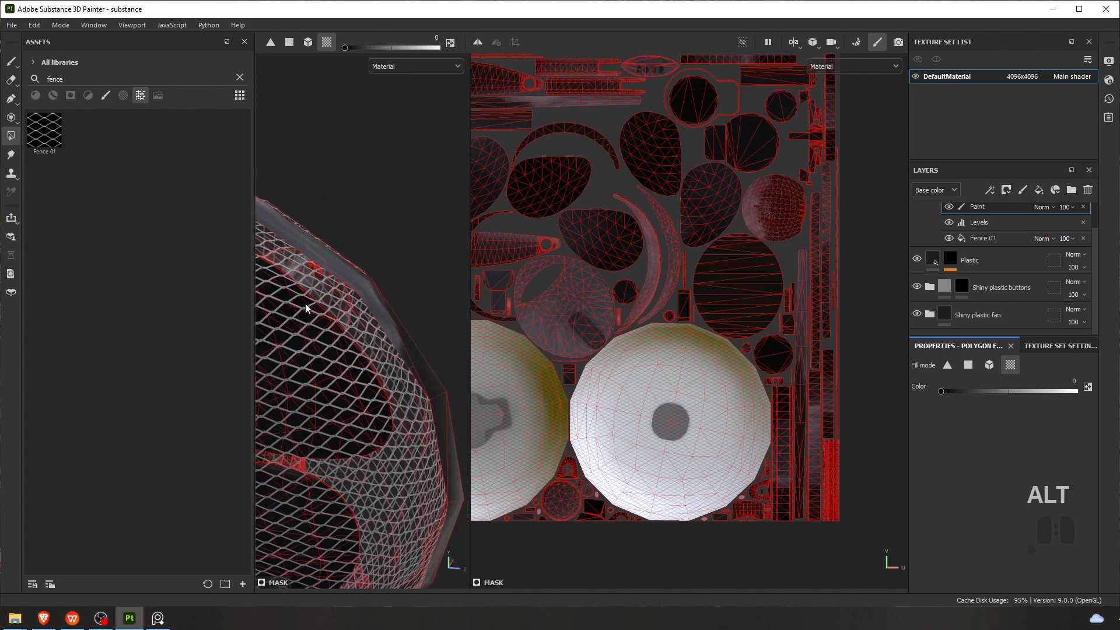
alt+middle_drag(296, 310, 421, 279)
alt+drag(422, 283, 383, 277)
key(F1)
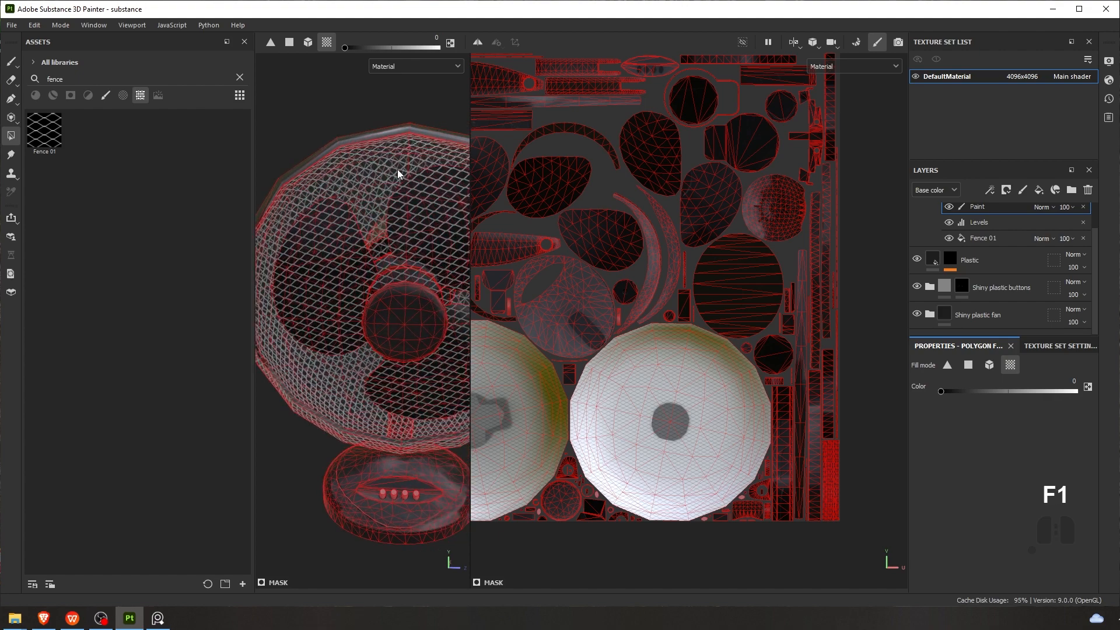
key(F2)
scroll(583, 274, up, 3)
alt+drag(673, 278, 513, 245)
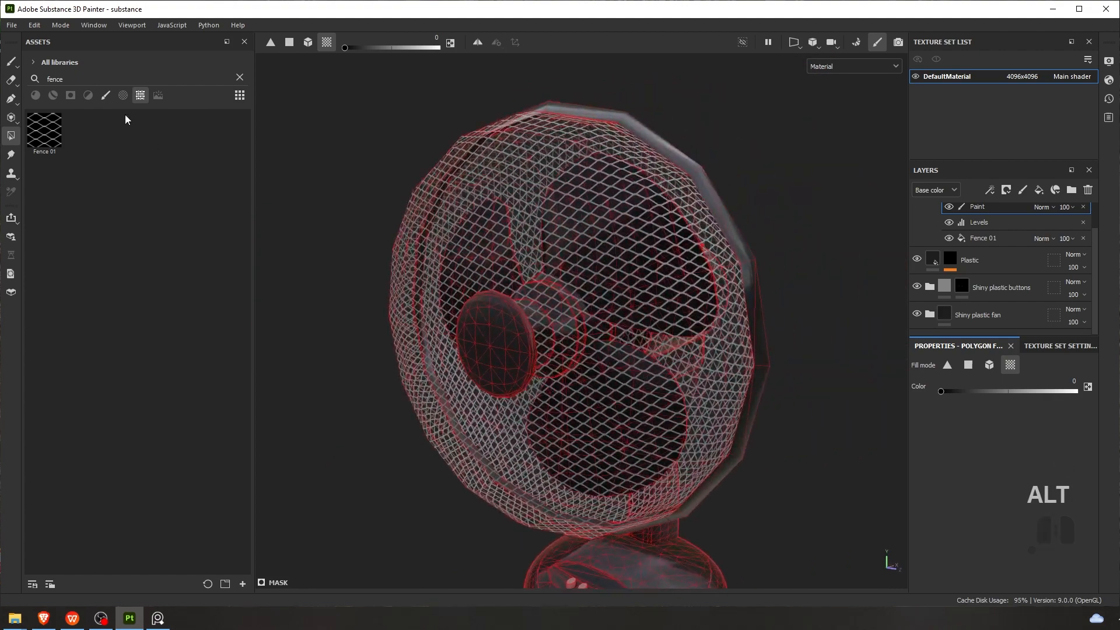
click(14, 65)
mouse_move(712, 247)
alt+mouse_down()
mouse_move(564, 239)
mouse_move(508, 257)
mouse_move(574, 281)
alt+mouse_up()
alt+middle_drag(588, 344, 576, 289)
click(157, 620)
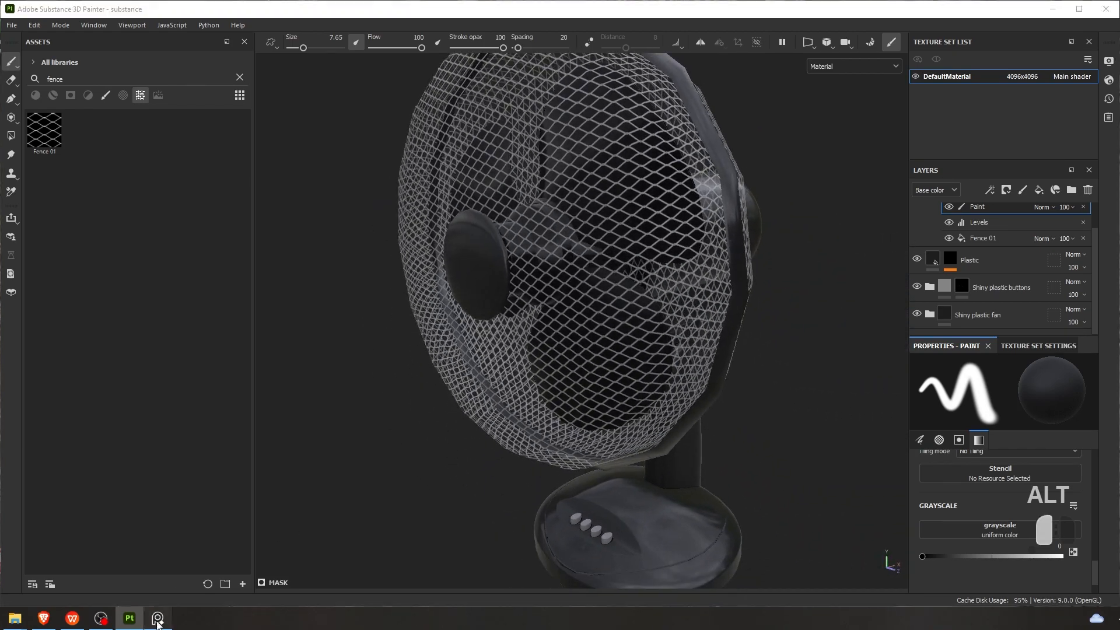
click(157, 620)
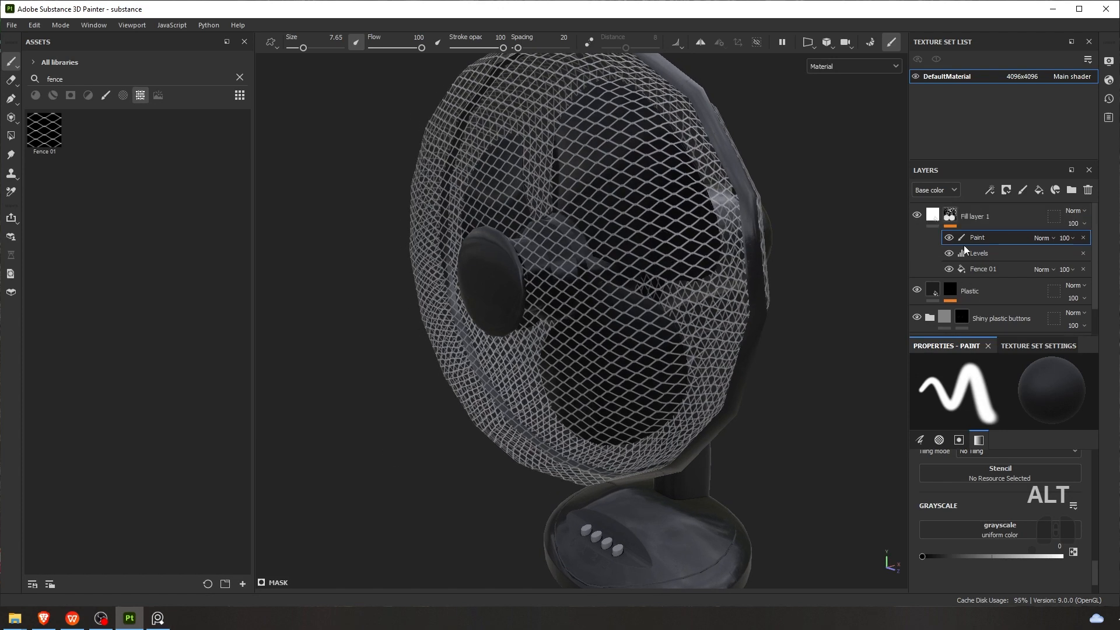
Turn off the height channel of Fill layer 1 and set its base color to 1D1D1D
click(939, 220)
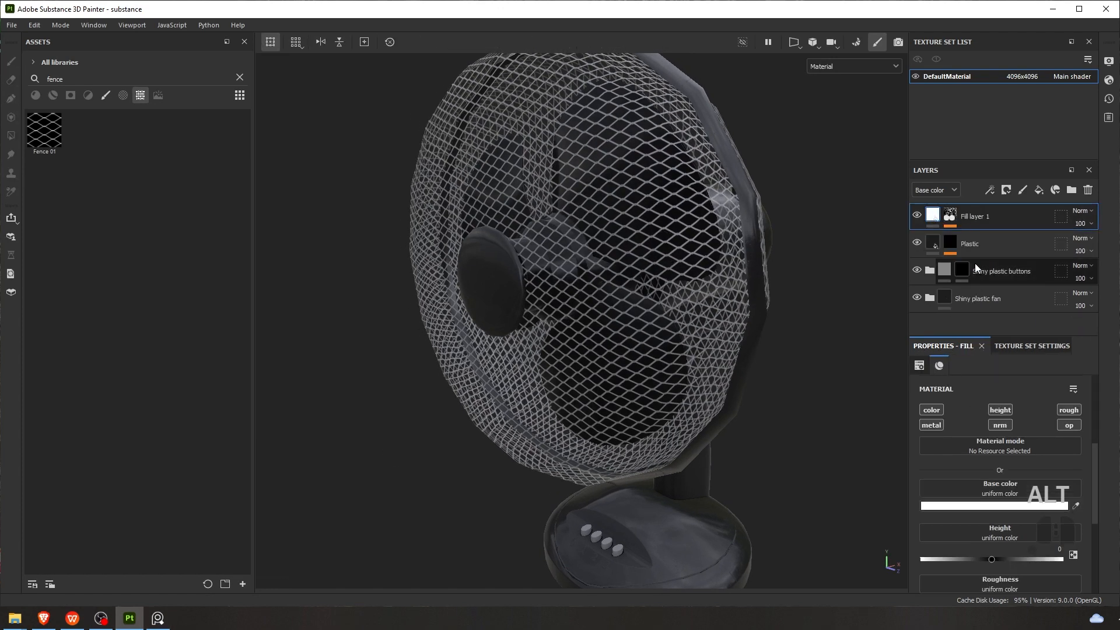
click(998, 411)
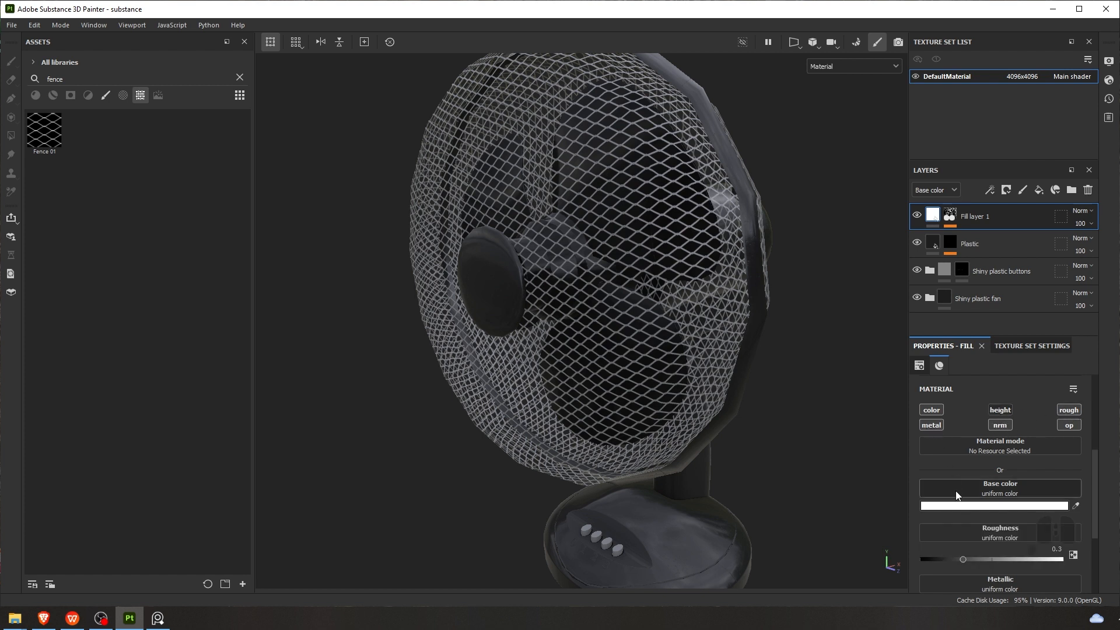
click(1036, 507)
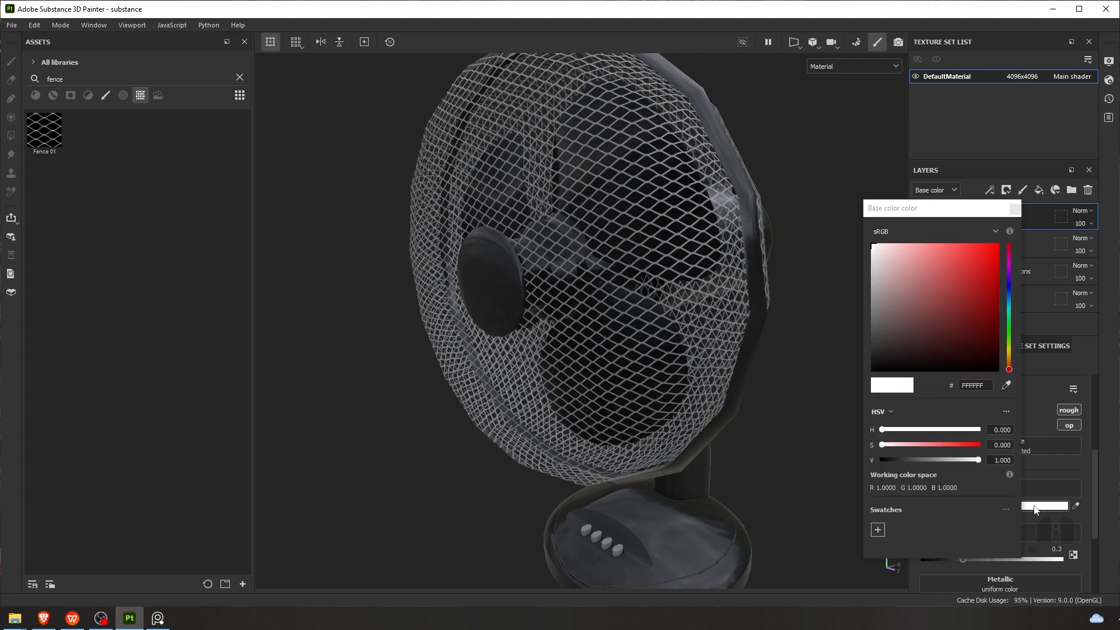
double_click(976, 386)
text(1D1D1D)
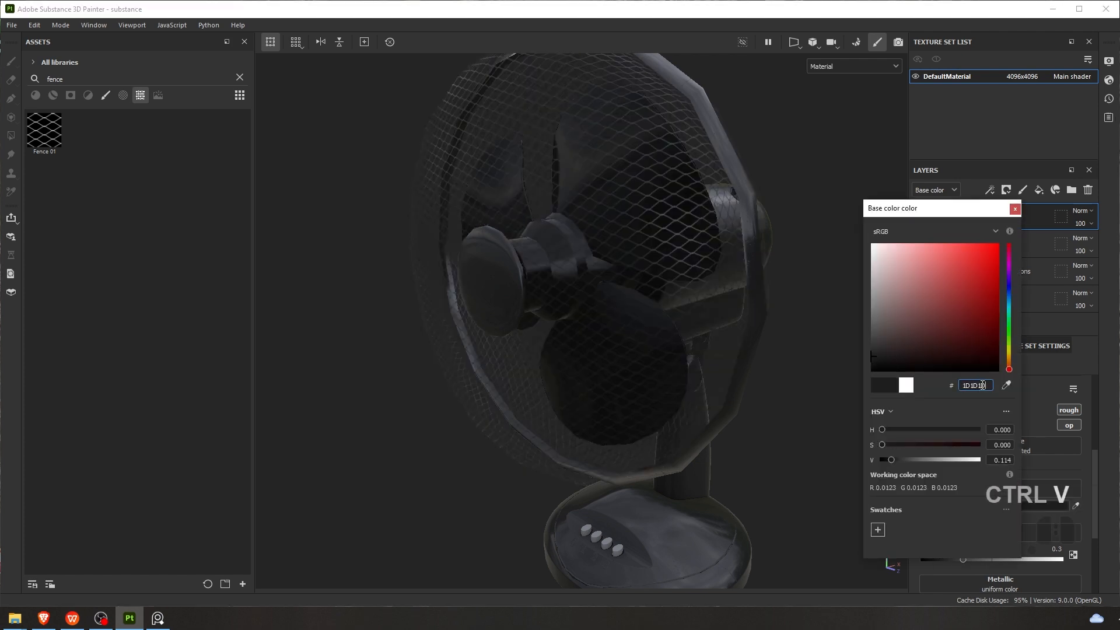
click(1014, 209)
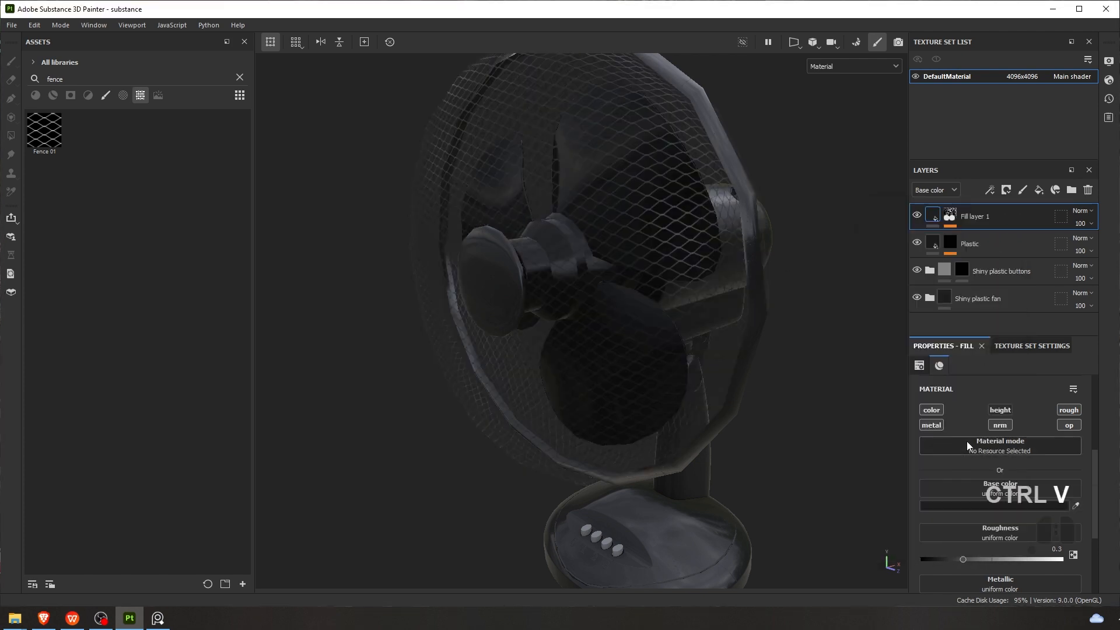
Set Fill layer 1's metallic value to 1 and its roughness to 0.0898
scroll(974, 485, down, 1)
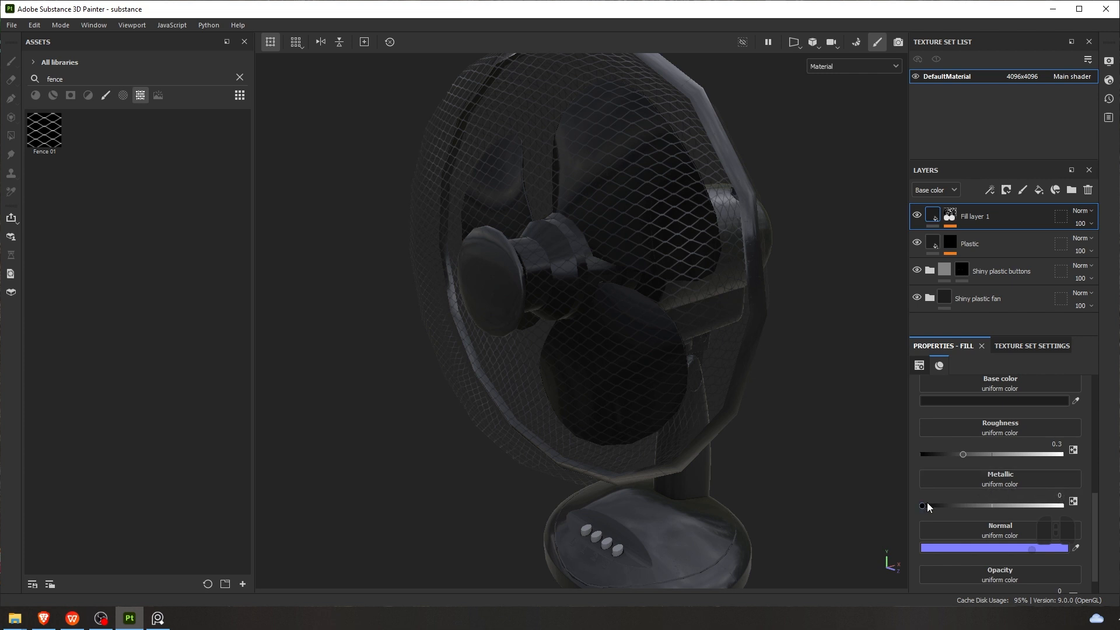
drag(928, 507, 1078, 506)
scroll(706, 339, up, 3)
alt+drag(700, 305, 614, 267)
alt+middle_drag(615, 268, 653, 252)
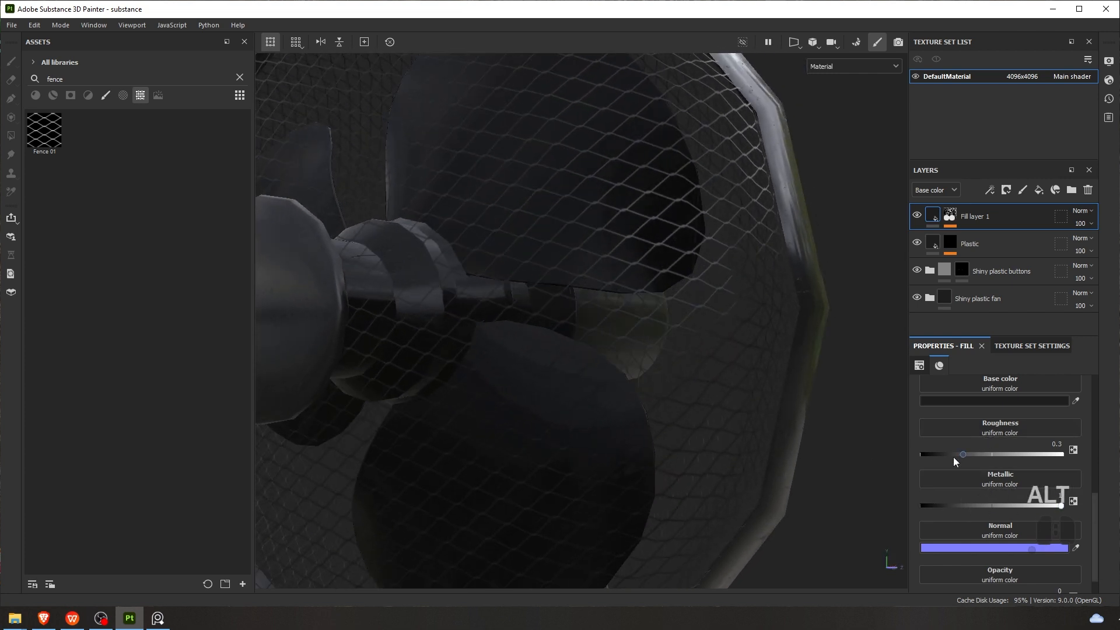
drag(964, 455, 932, 454)
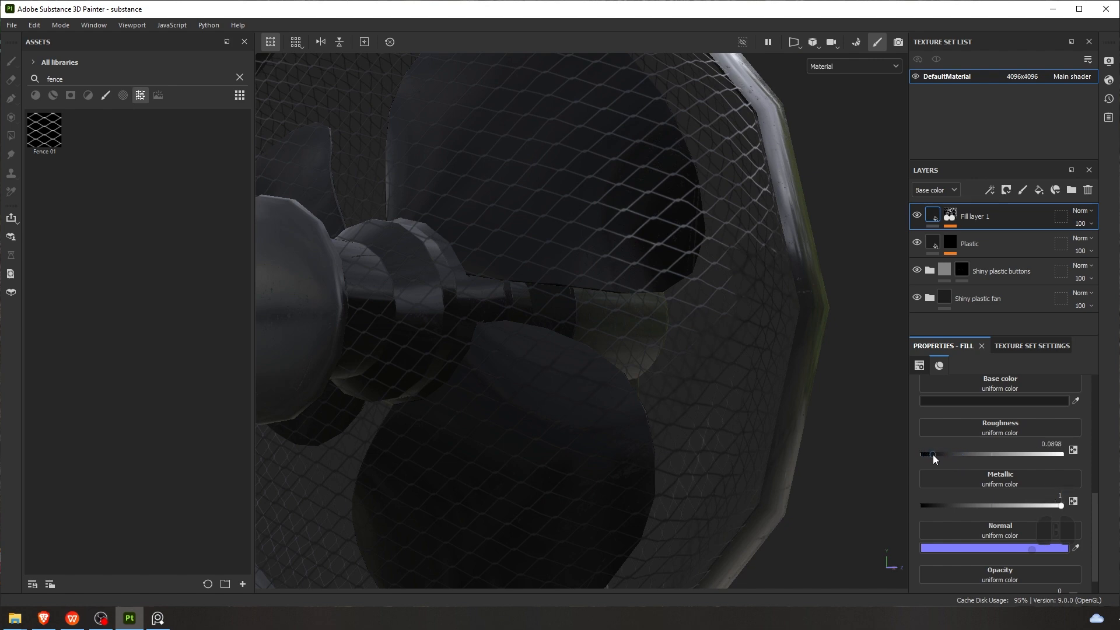
alt+drag(800, 345, 705, 318)
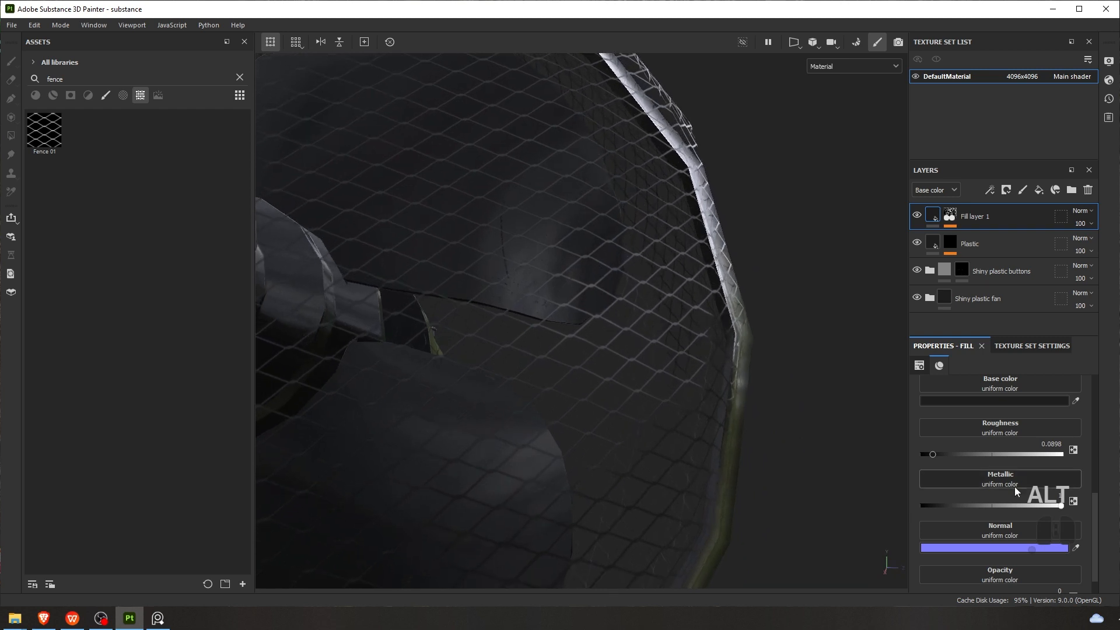
Turn the height channel of Fill layer 1 back on and set its height to -0.0122
scroll(1000, 505, up, 4)
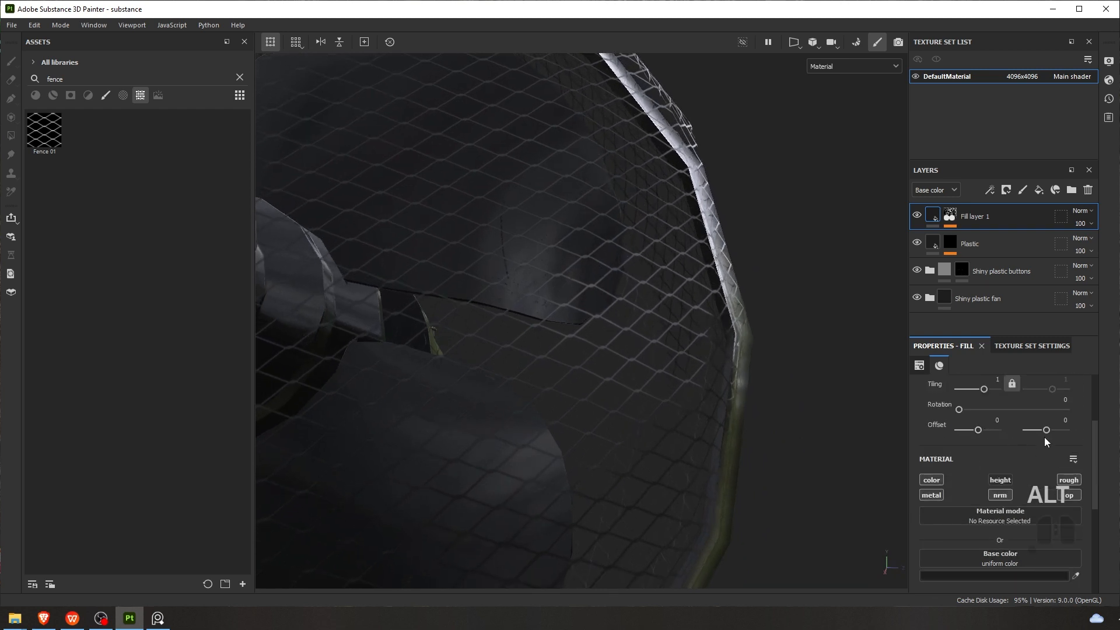
click(1000, 445)
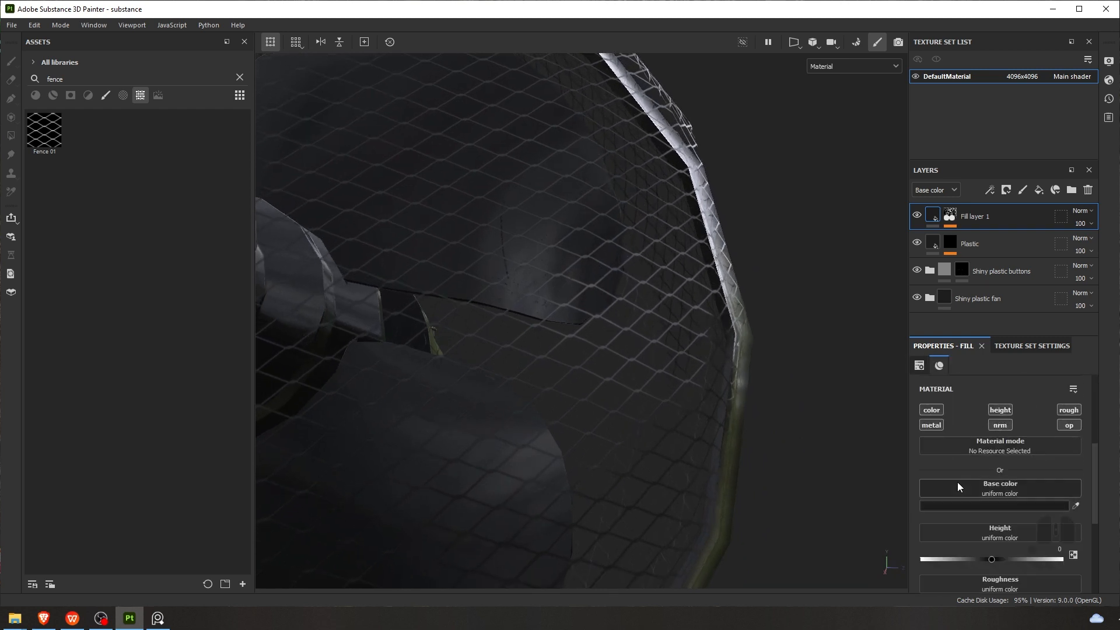
scroll(957, 482, down, 3)
mouse_move(992, 488)
mouse_down()
mouse_move(961, 486)
mouse_move(995, 488)
mouse_up()
scroll(690, 295, up, 7)
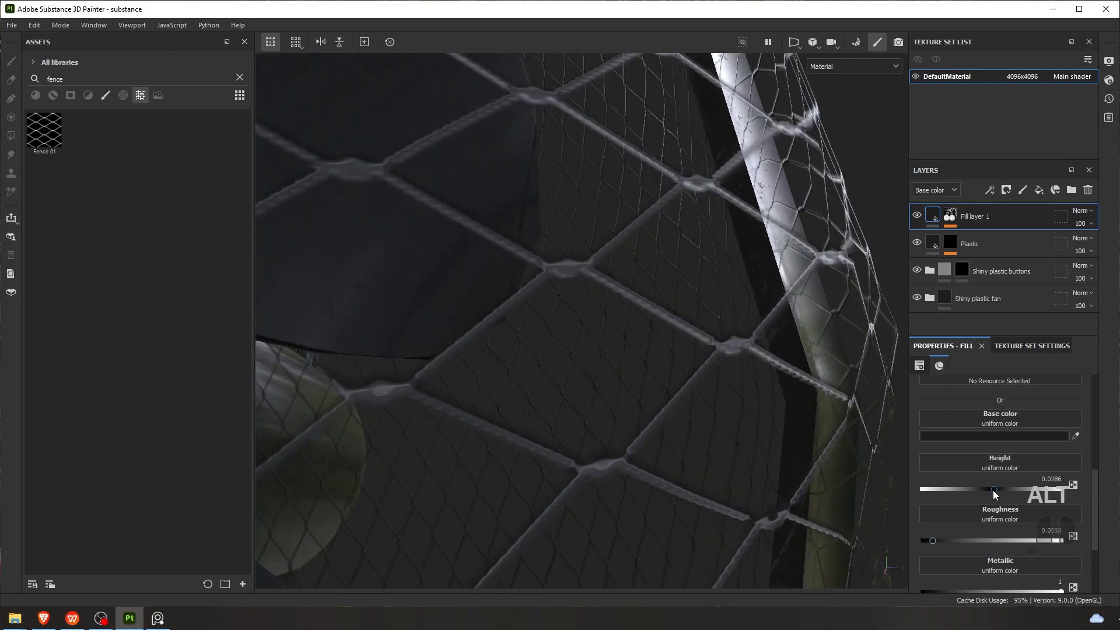
drag(993, 489, 992, 490)
Examine the dark metallic wire grille and its rim from the whole fan down to close range
scroll(611, 324, down, 5)
alt+drag(635, 275, 513, 332)
alt+scroll(528, 300, down, 5)
alt+middle_drag(513, 333, 624, 327)
alt+scroll(557, 313, down, 2)
alt+drag(557, 313, 651, 271)
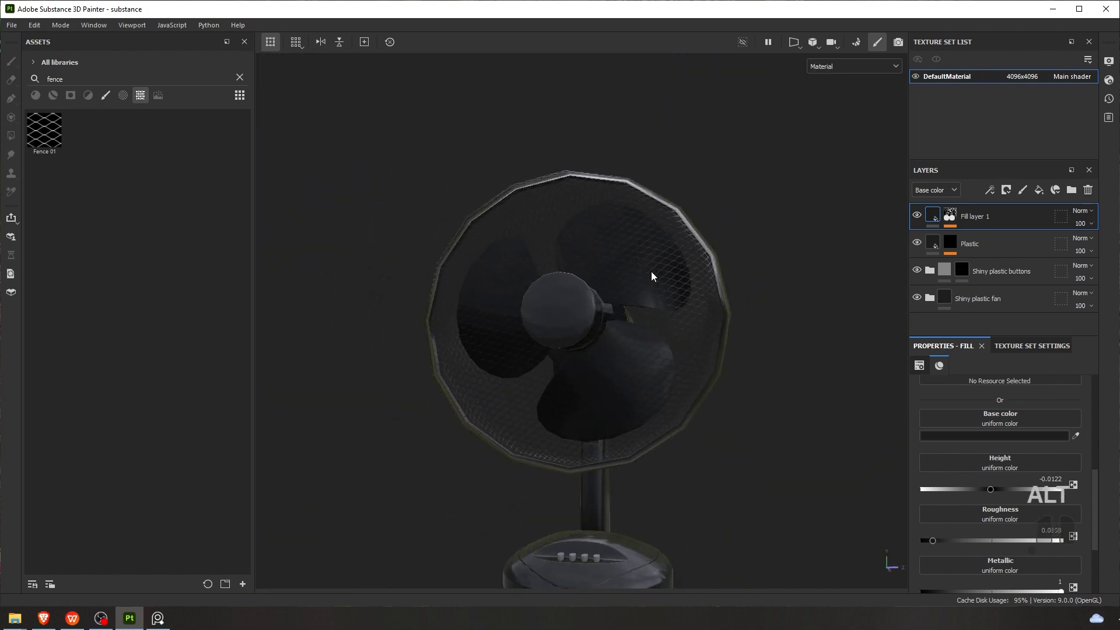
alt+middle_drag(651, 271, 599, 354)
alt+scroll(602, 351, up, 7)
alt+scroll(631, 349, down, 2)
alt+scroll(632, 346, down, 3)
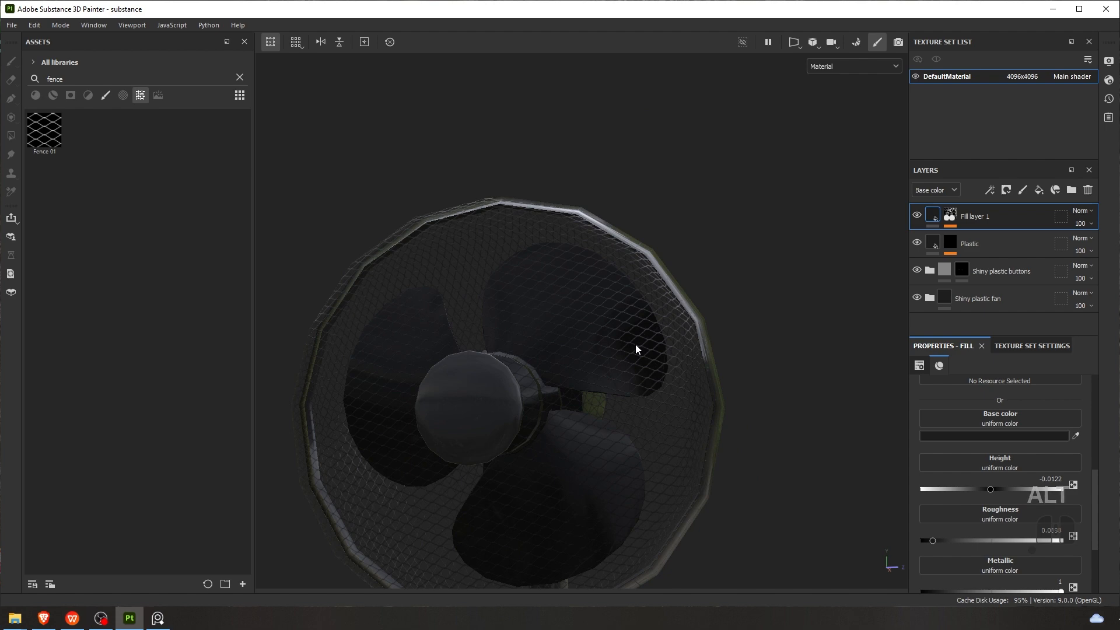
alt+scroll(581, 320, up, 6)
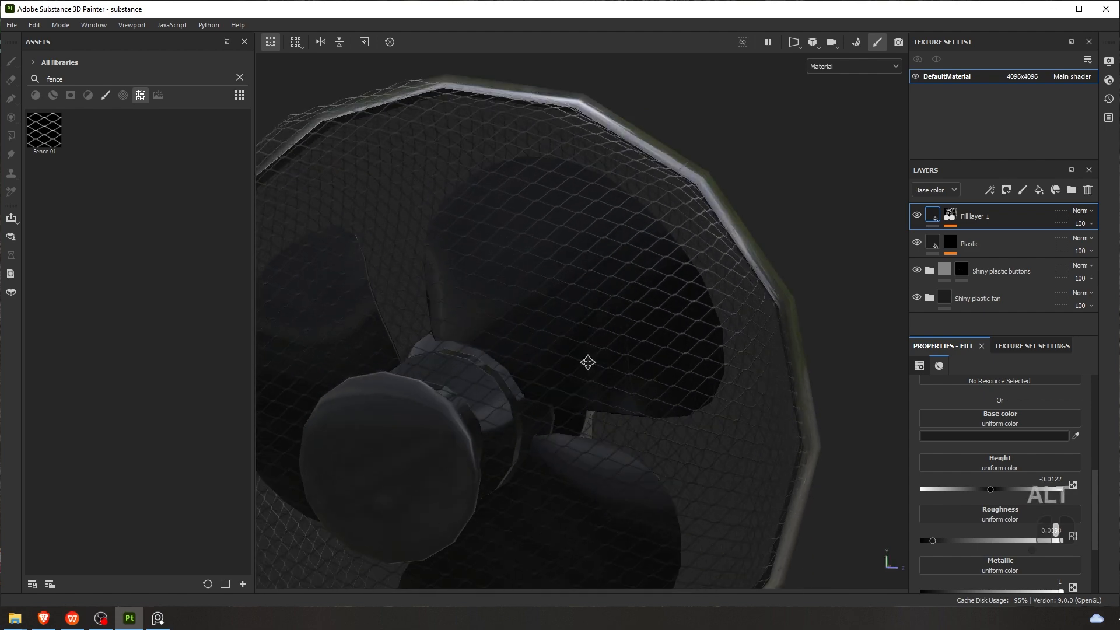
alt+drag(603, 376, 607, 408)
alt+middle_drag(607, 409, 600, 260)
alt+scroll(616, 286, up, 3)
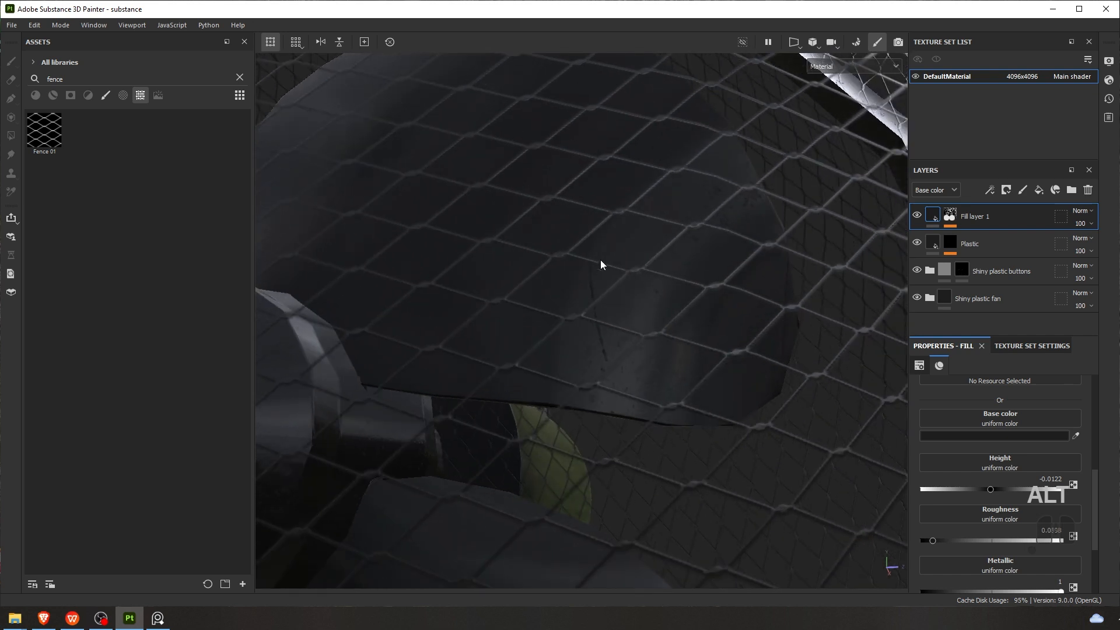
Set the midtone of the Levels effect in Fill layer 1's mask to 0.247, keeping the black input at 0
click(951, 216)
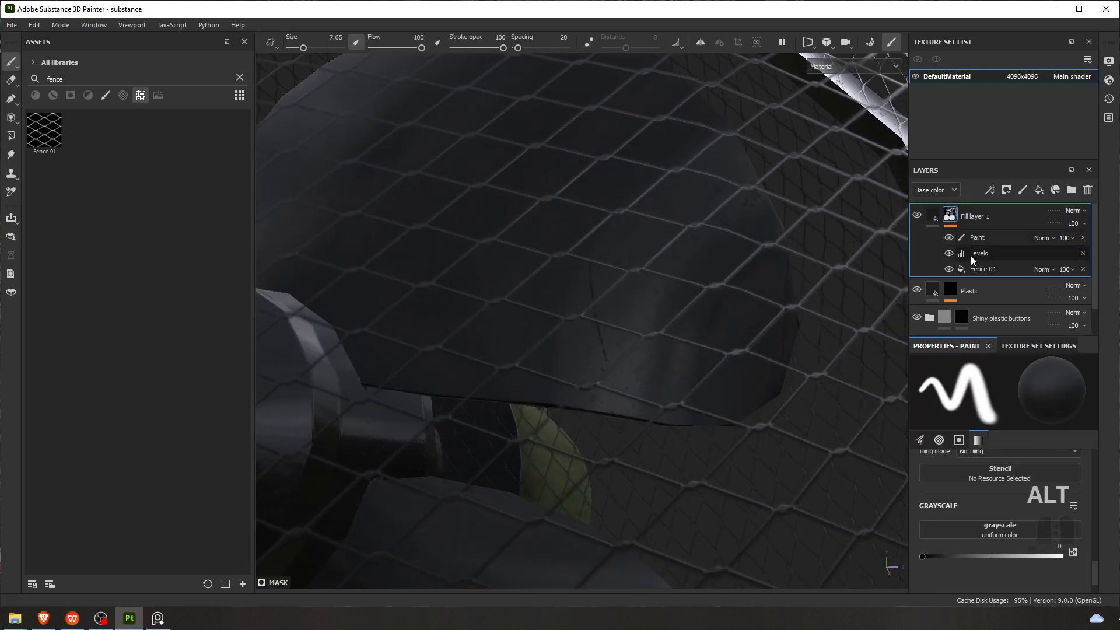
click(995, 270)
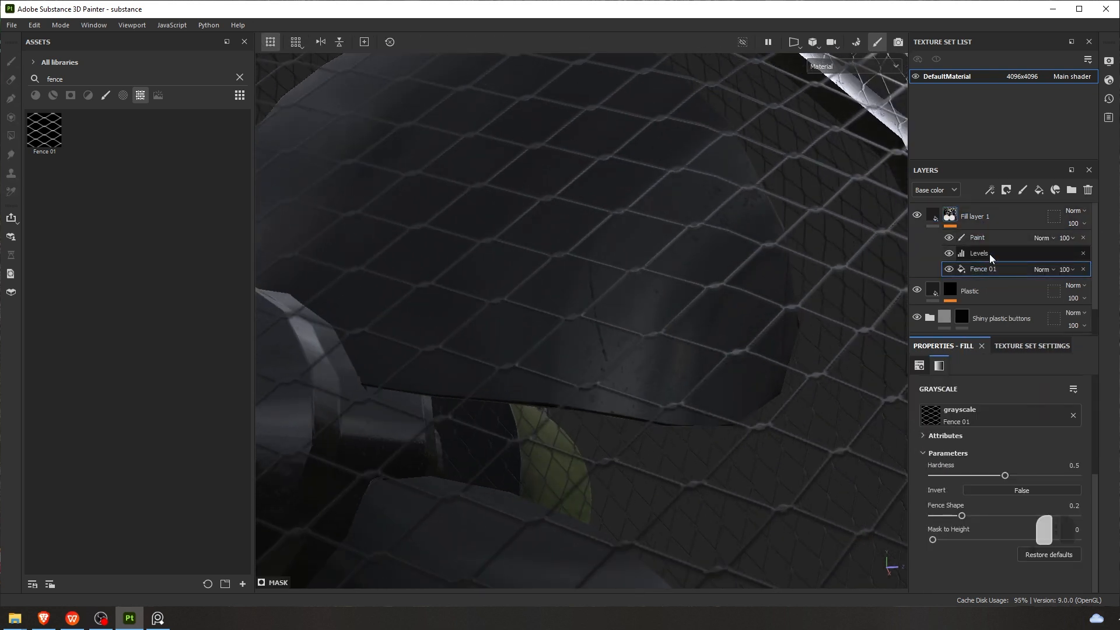
click(990, 253)
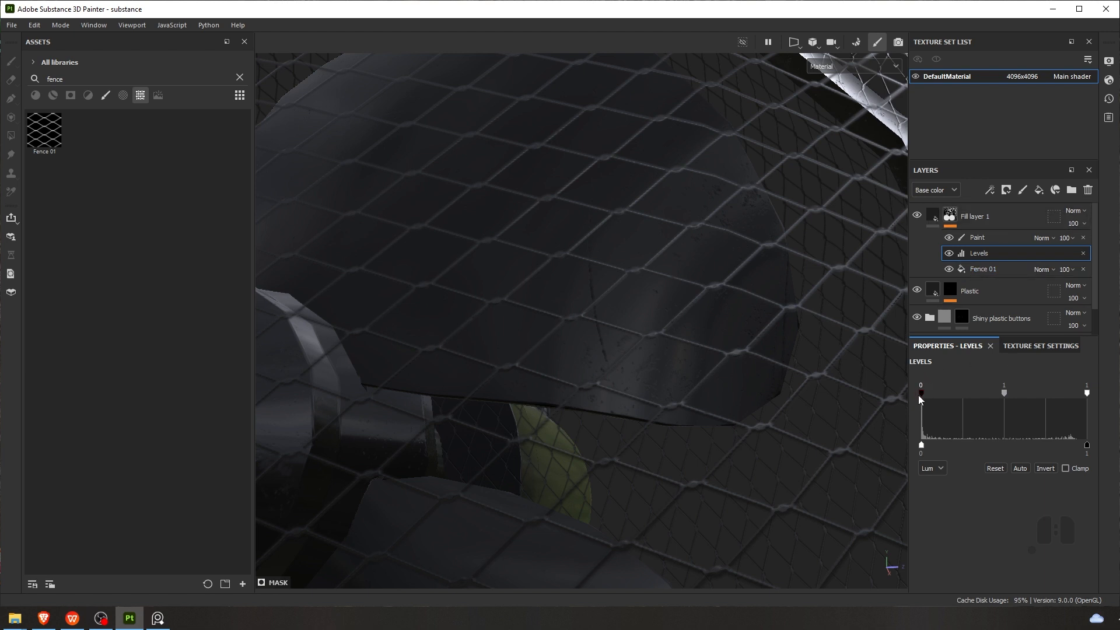
drag(921, 394, 1060, 390)
drag(979, 385, 938, 412)
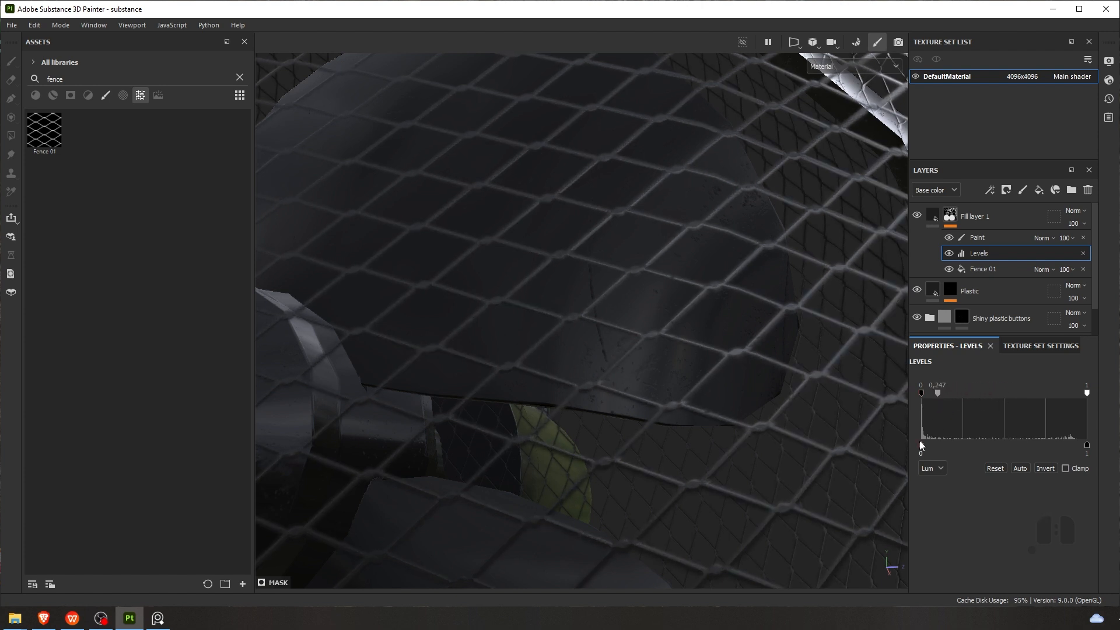
Set the Levels effect's white input to 0.419 and its midtone to 0.126, then check the wire grille across the whole fan
drag(1086, 445, 1096, 465)
drag(920, 444, 885, 447)
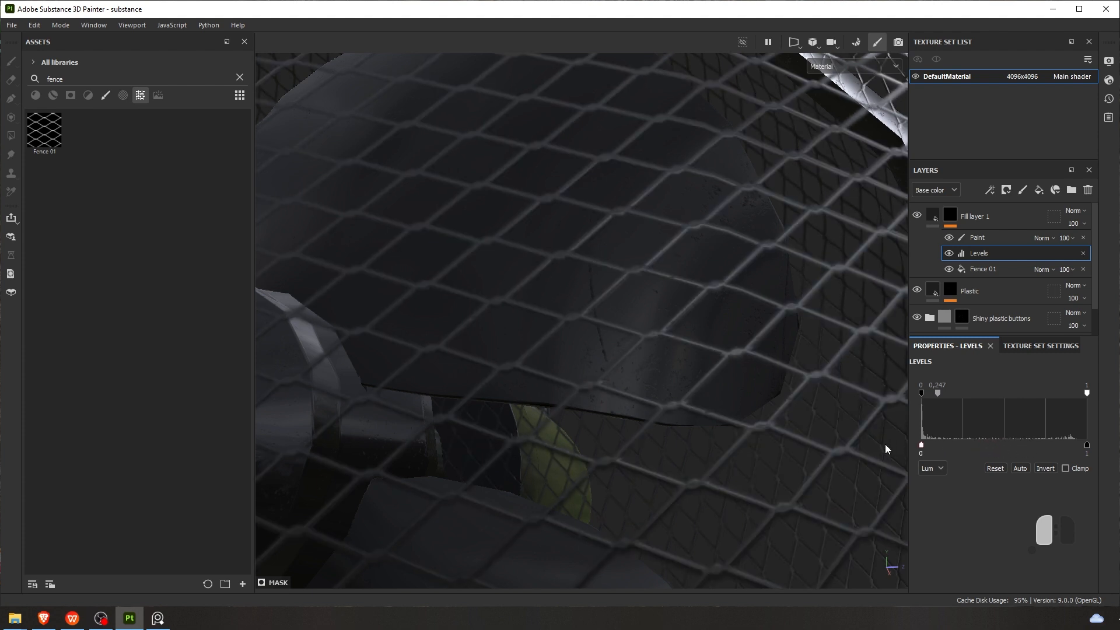
drag(1087, 393, 1063, 392)
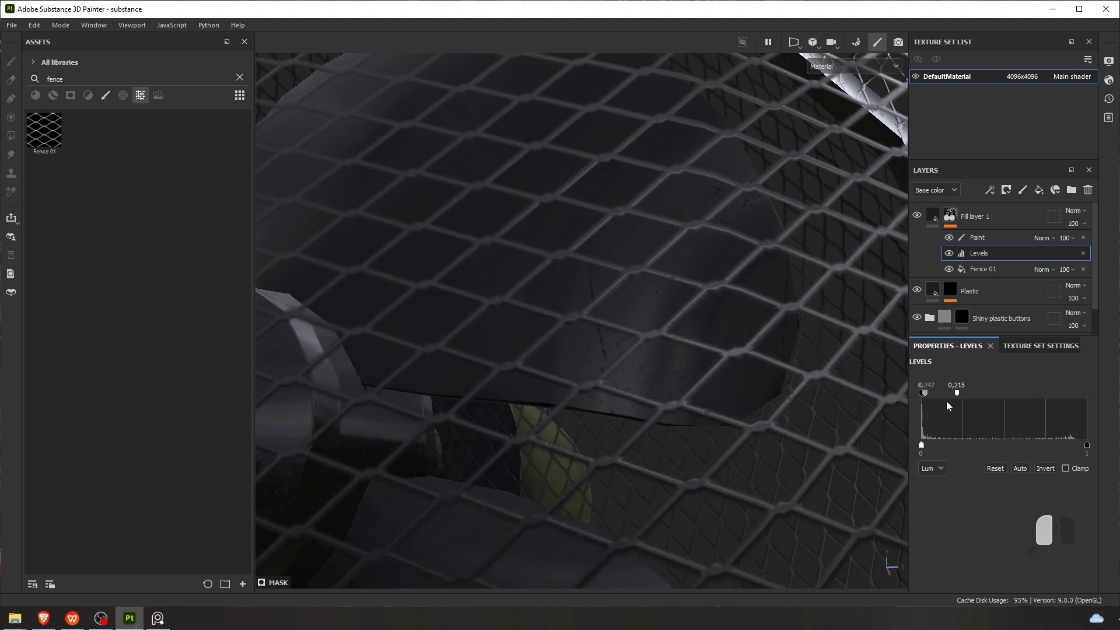
drag(913, 407, 1116, 402)
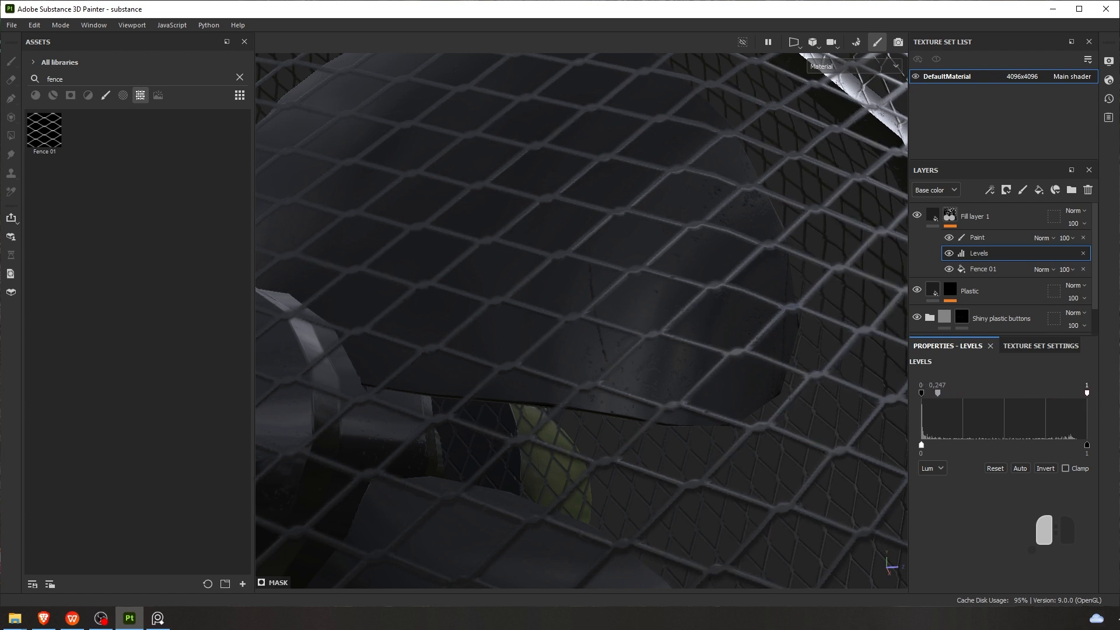
drag(1024, 400, 923, 393)
scroll(574, 247, down, 5)
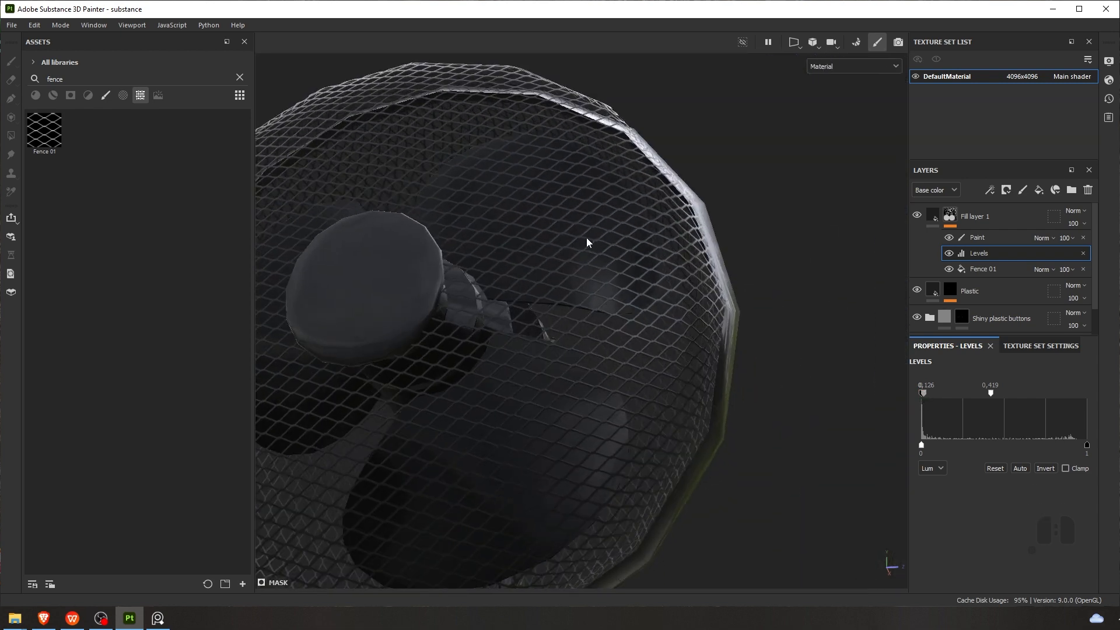
alt+drag(587, 239, 592, 263)
scroll(569, 275, down, 3)
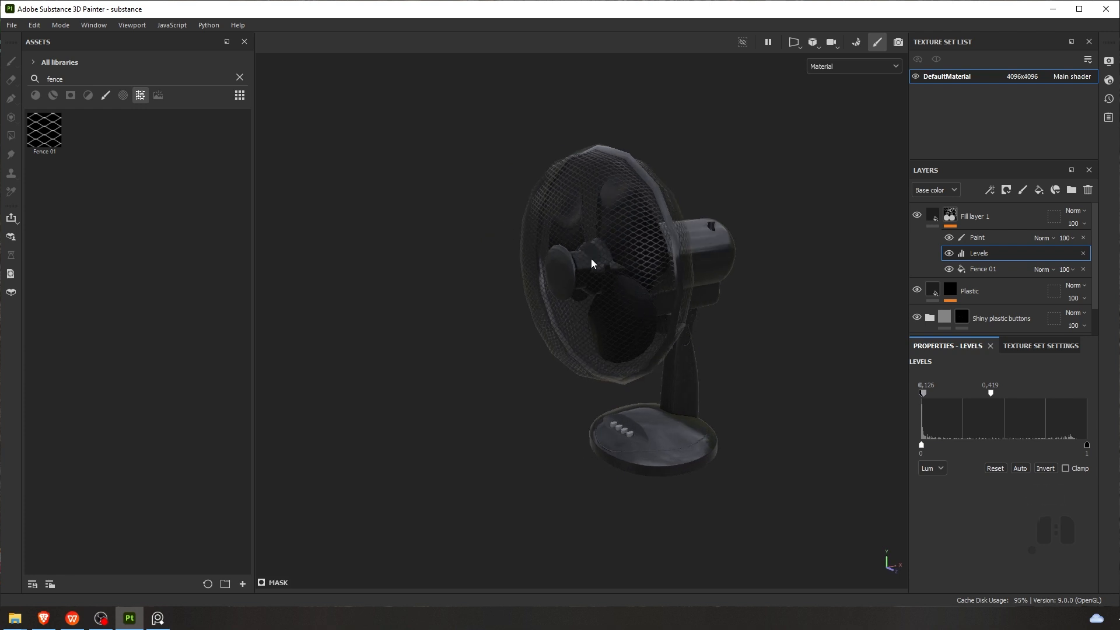
scroll(592, 263, up, 3)
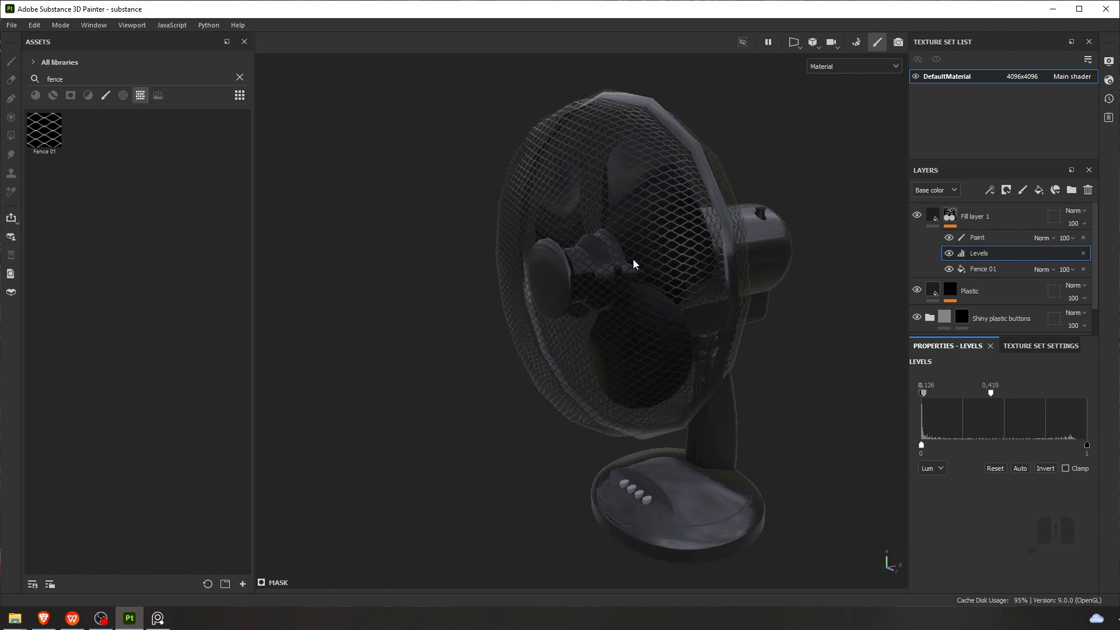
scroll(625, 282, up, 3)
alt+drag(625, 282, 602, 281)
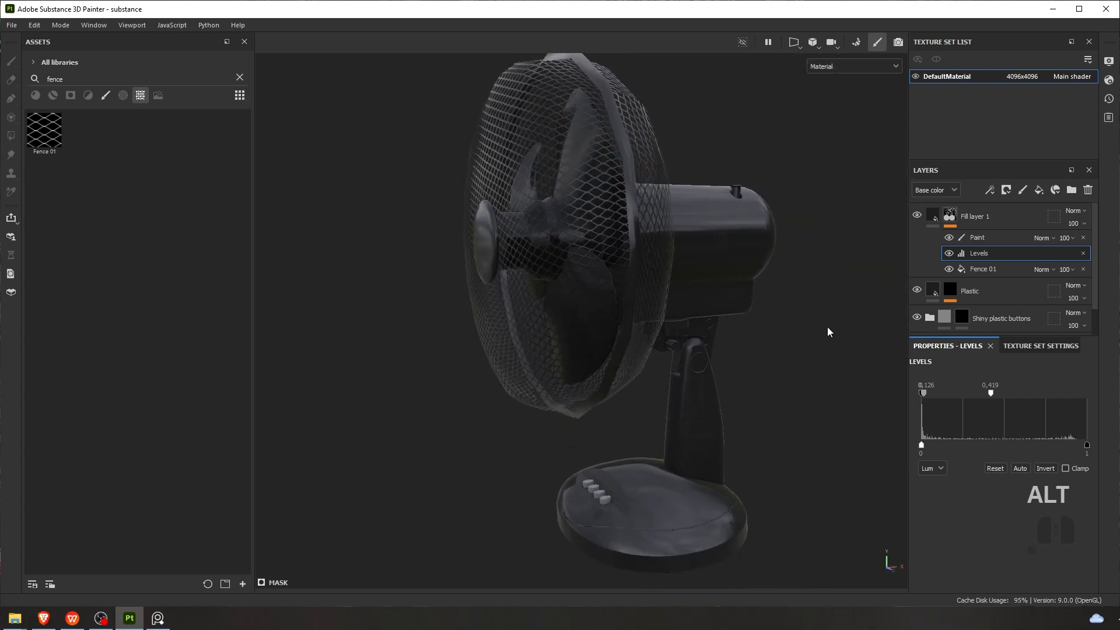
Rename Fill layer 1 as Fence
double_click(991, 217)
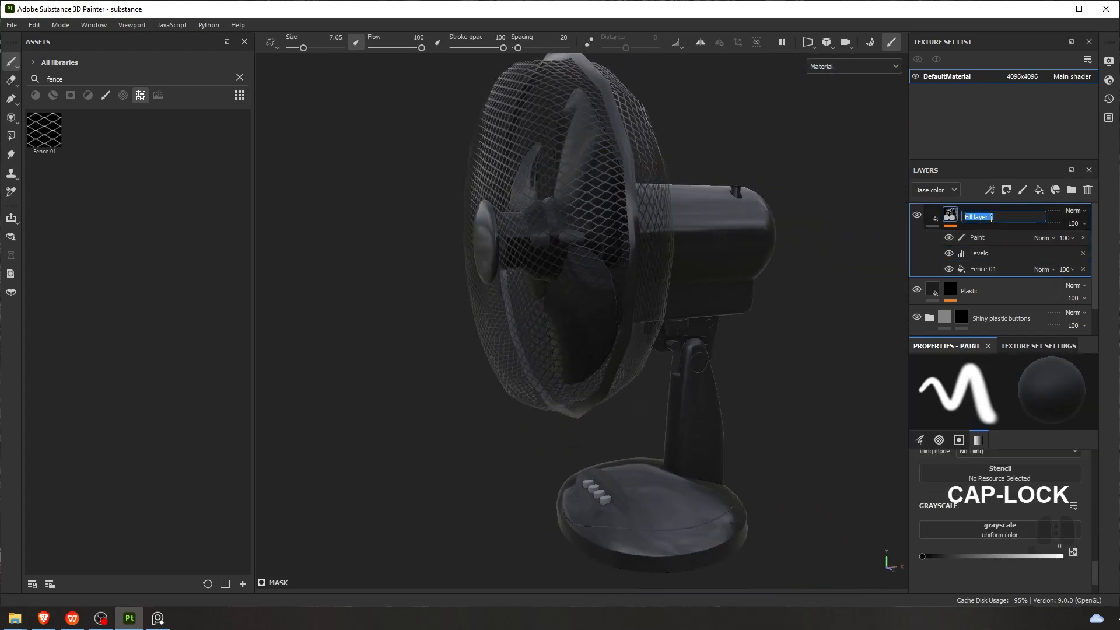
text(Fence)
key(Return)
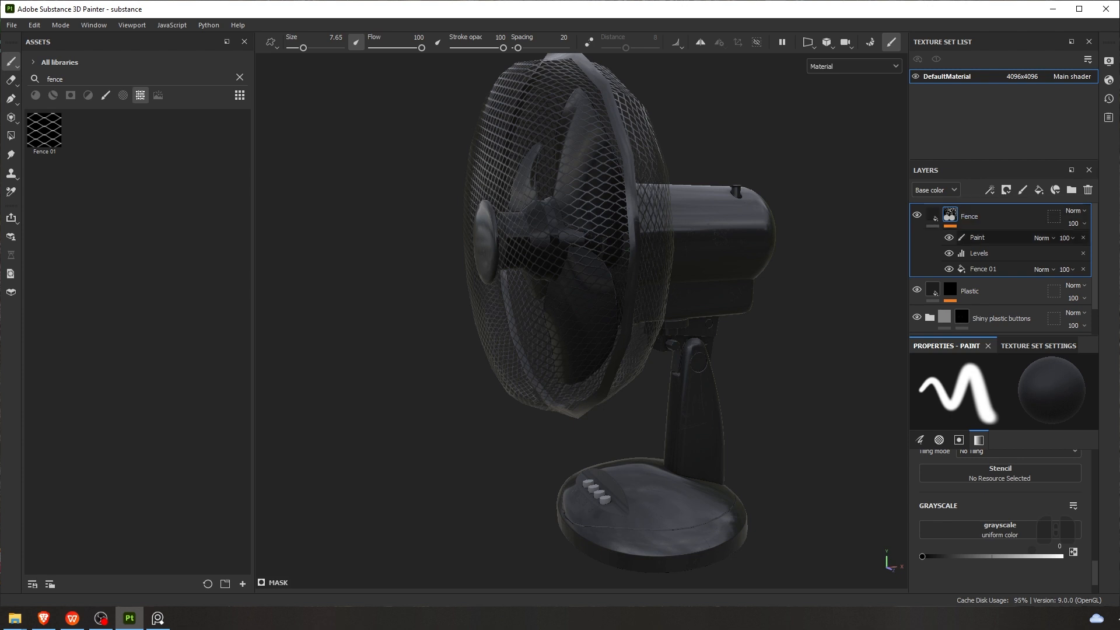
Compare the logo on the reference photo's front hub cap with the model's plain hub cap, seen from the front
click(158, 617)
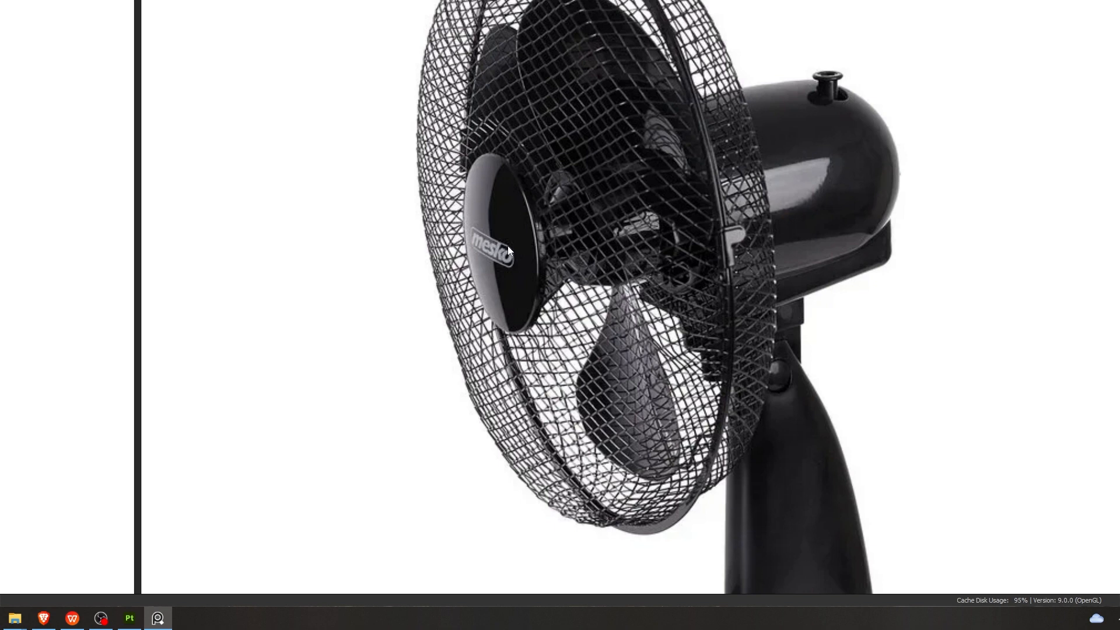
click(156, 617)
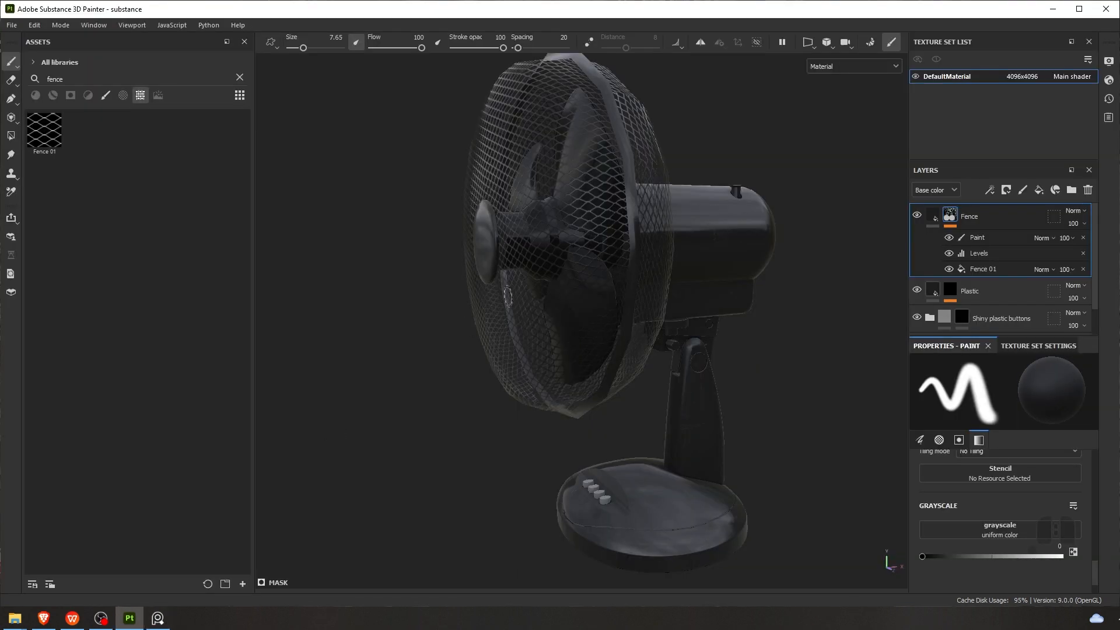
scroll(511, 166, up, 3)
alt+drag(487, 234, 708, 238)
scroll(596, 235, up, 2)
alt+drag(586, 249, 557, 257)
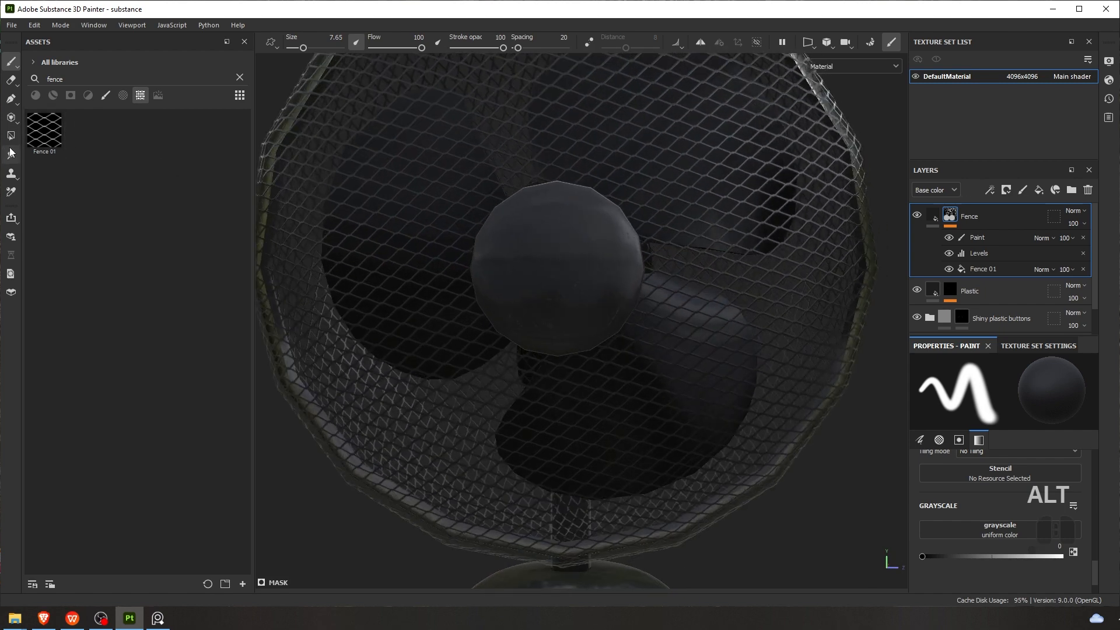
Clear the fence search and look through the alphas in the asset library for shapes suitable for stamping
click(239, 77)
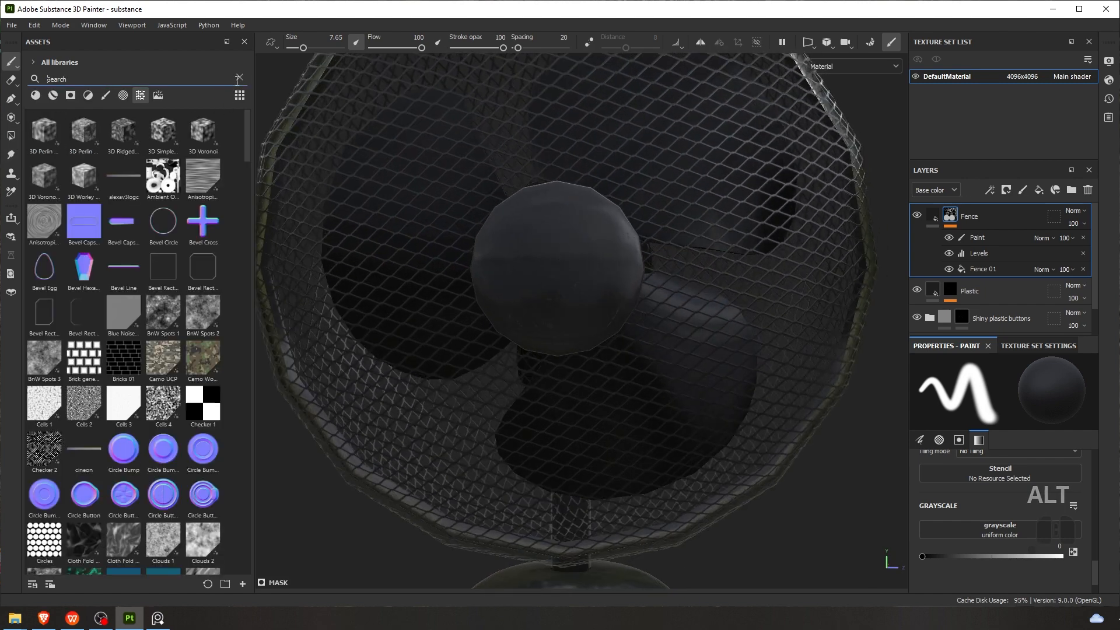
click(158, 96)
click(124, 96)
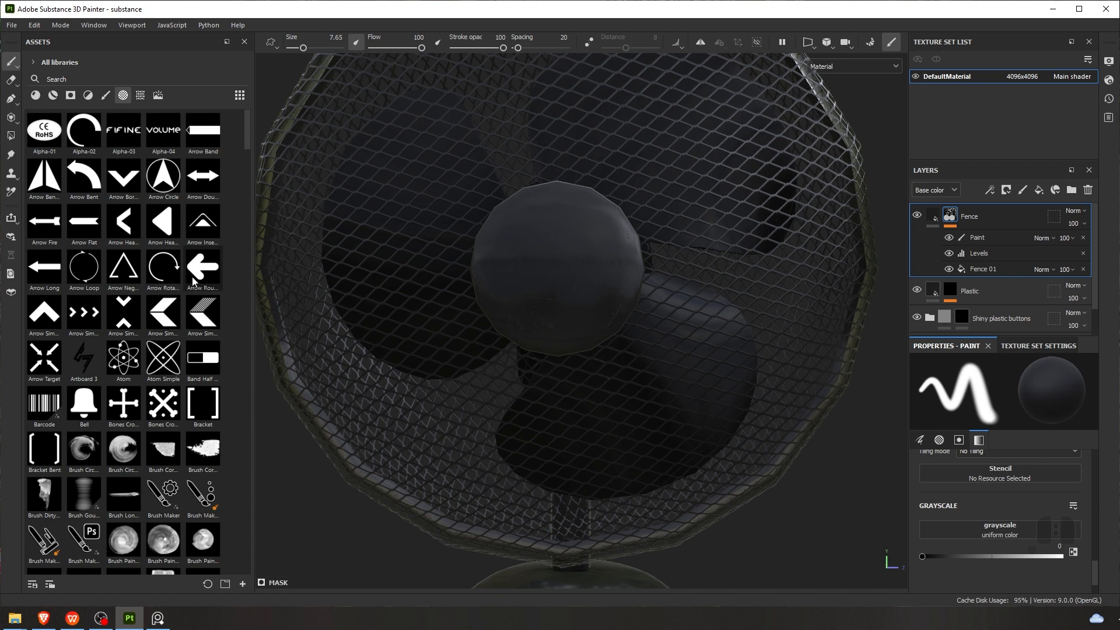
scroll(117, 415, down, 5)
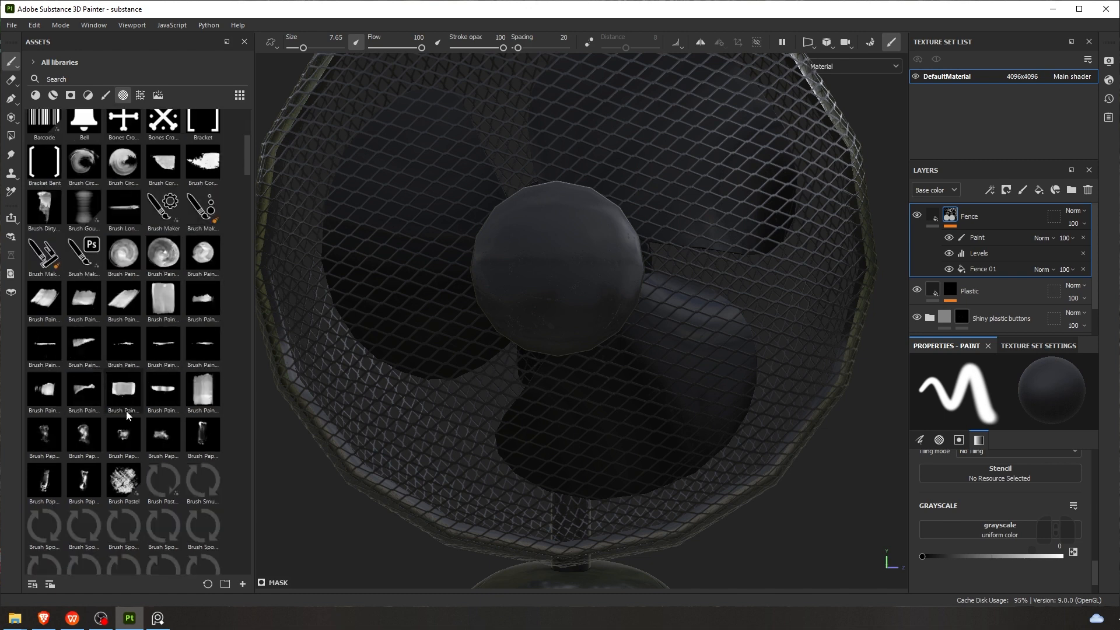
scroll(125, 403, up, 5)
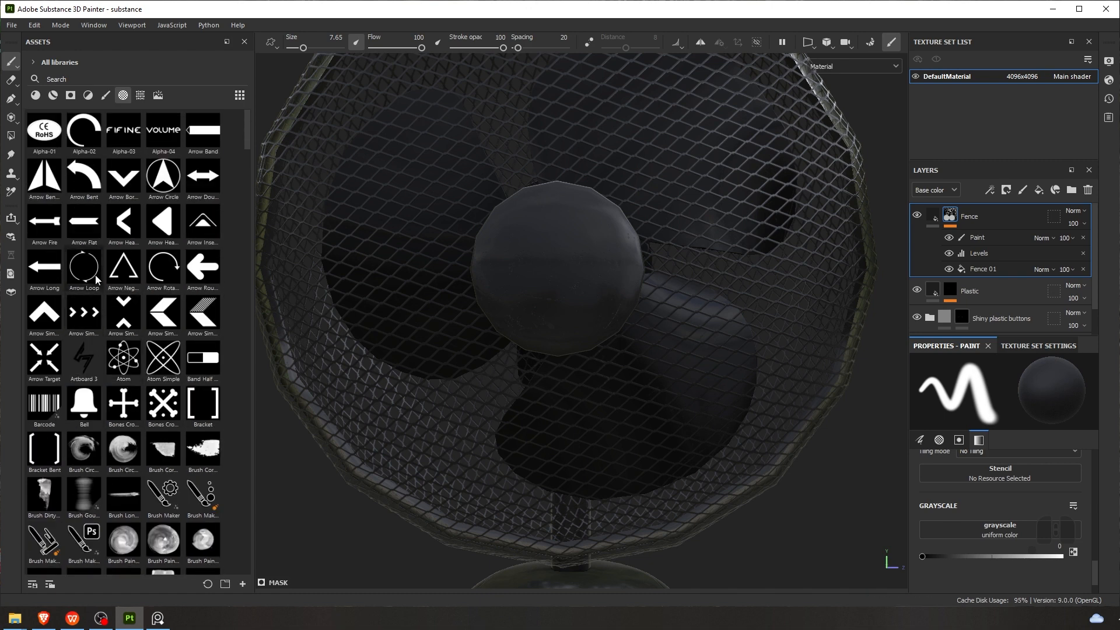
scroll(102, 278, down, 20)
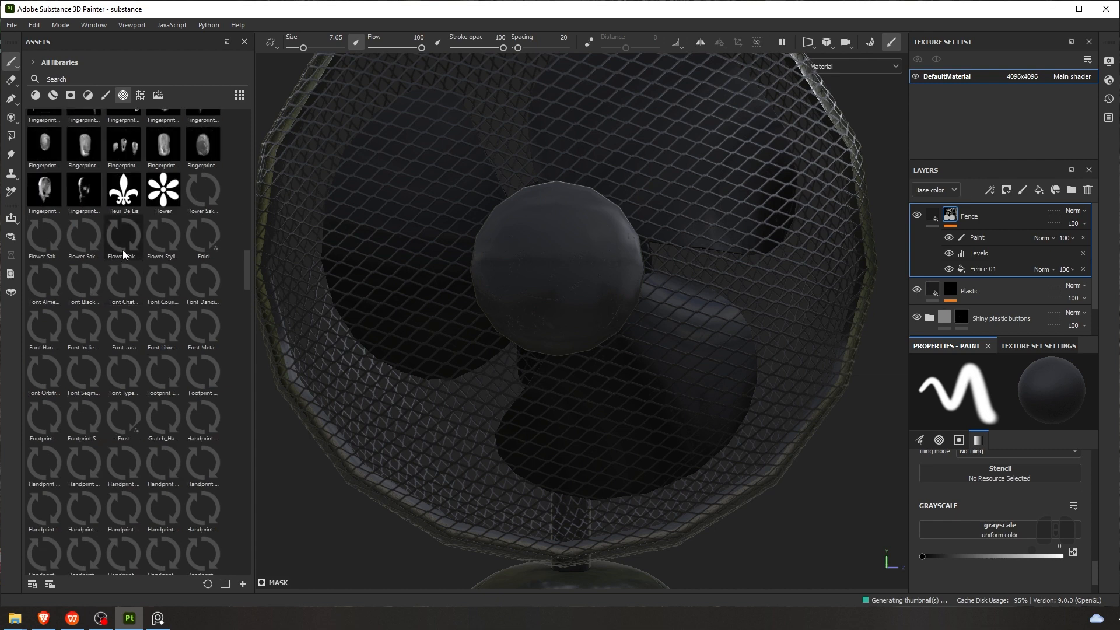
scroll(107, 337, down, 6)
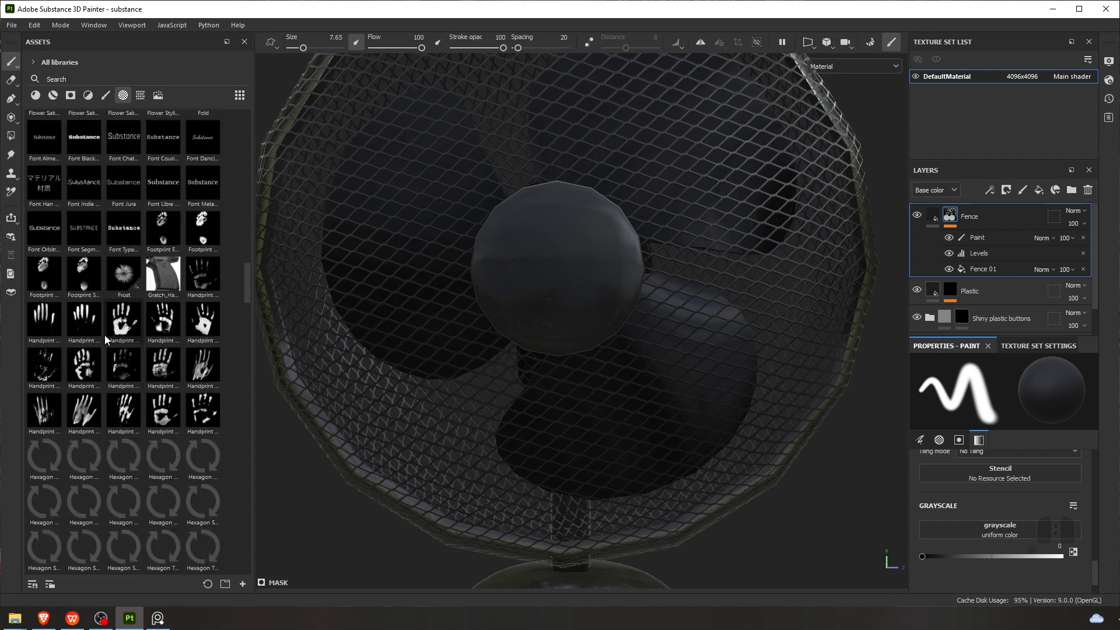
scroll(105, 333, up, 5)
Try a handprint alpha as a brush stamp on the fan's front hub cap
click(127, 320)
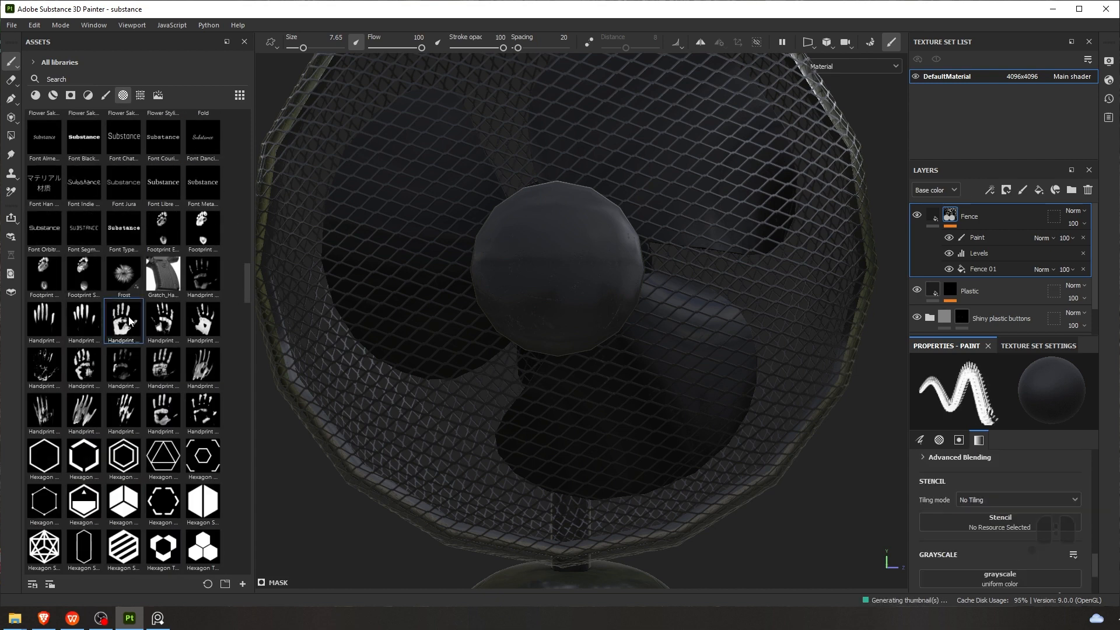
alt+drag(513, 258, 537, 266)
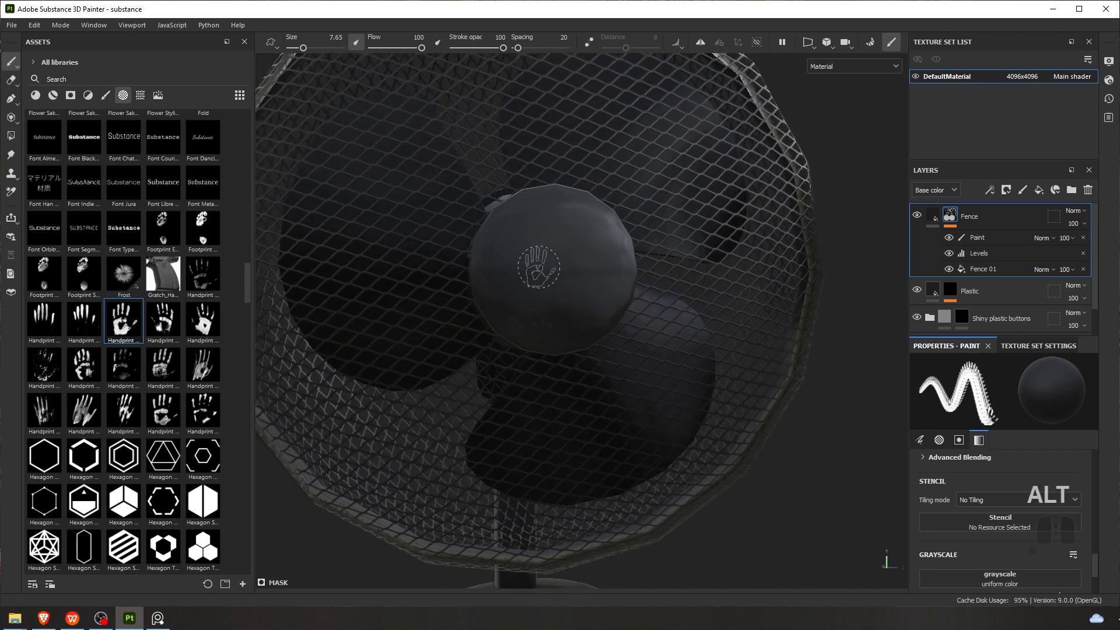
key(ctrl+z)
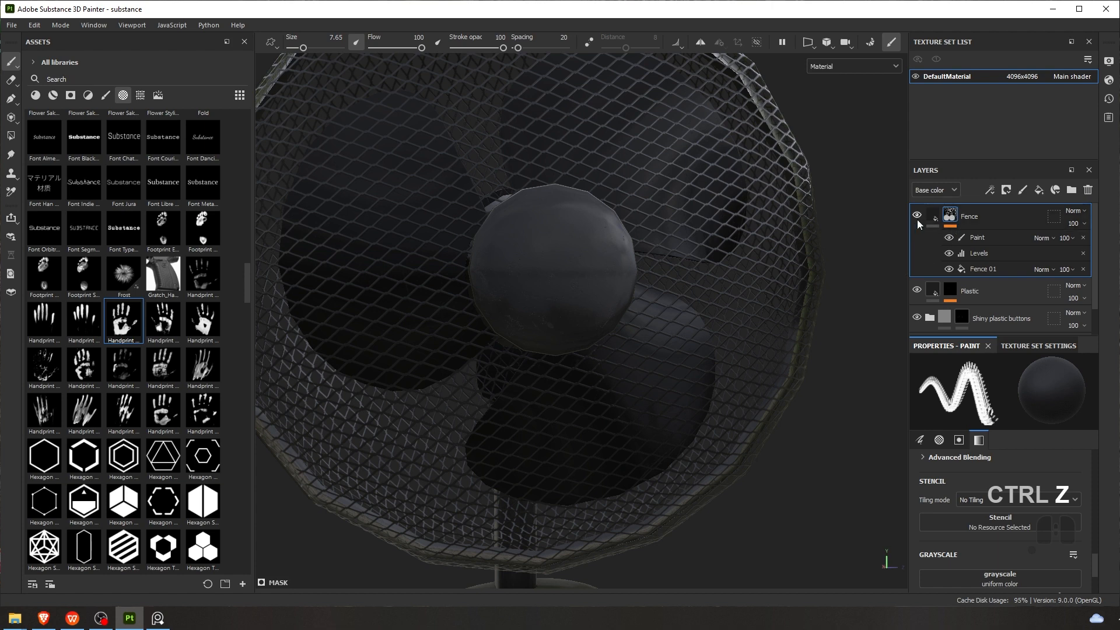
Add a fill layer with a black mask above Fence, and set Polygon Fill to mesh mode with color value 1
click(1035, 194)
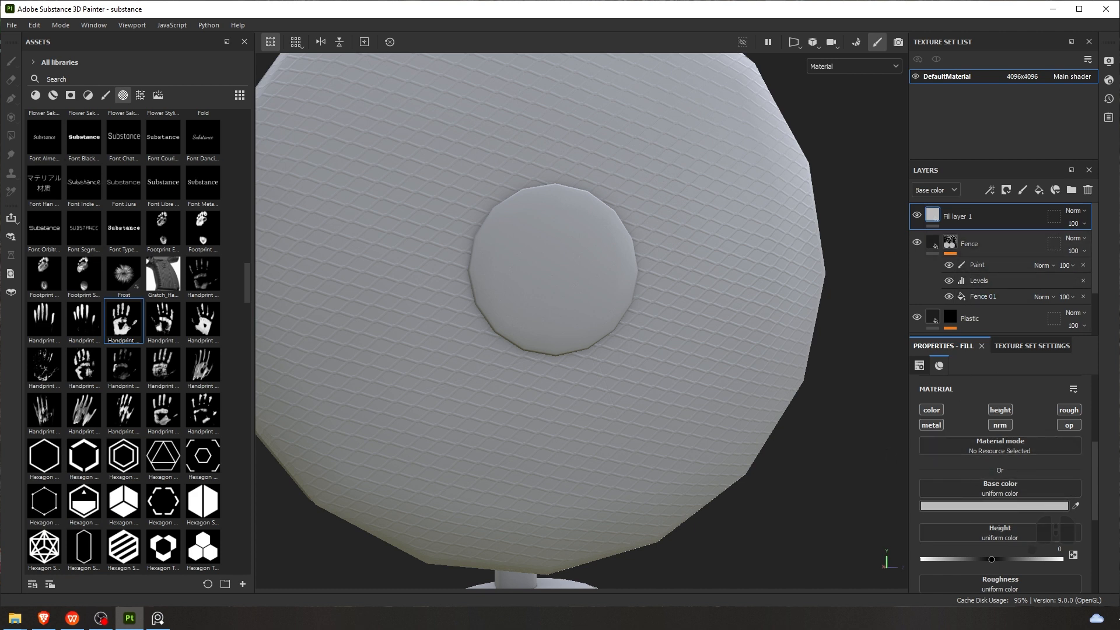
click(1005, 189)
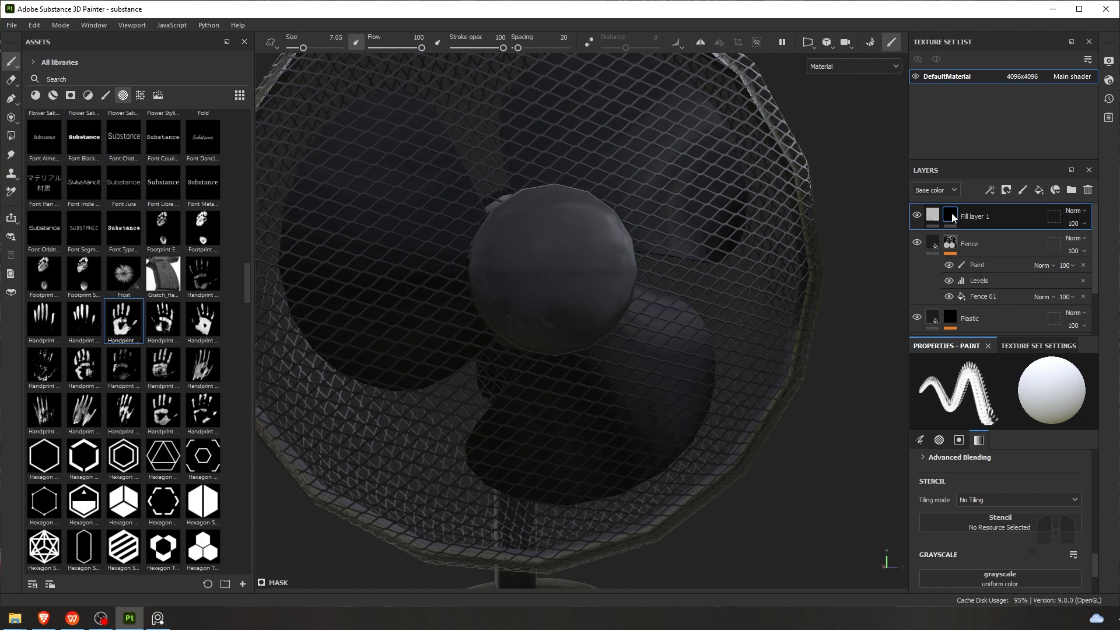
click(10, 137)
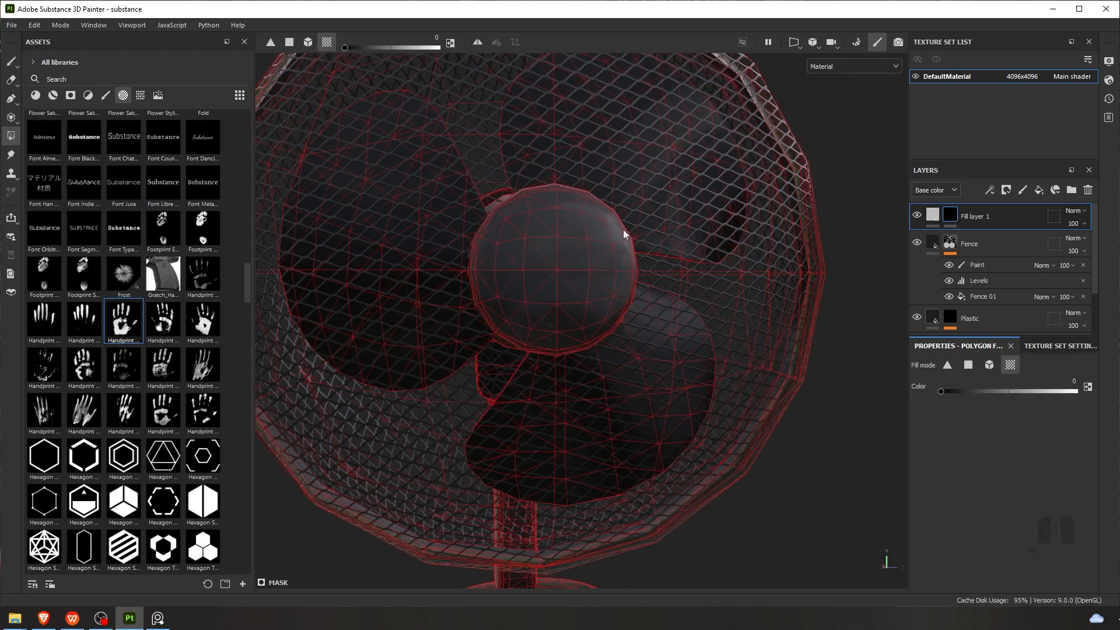
click(988, 366)
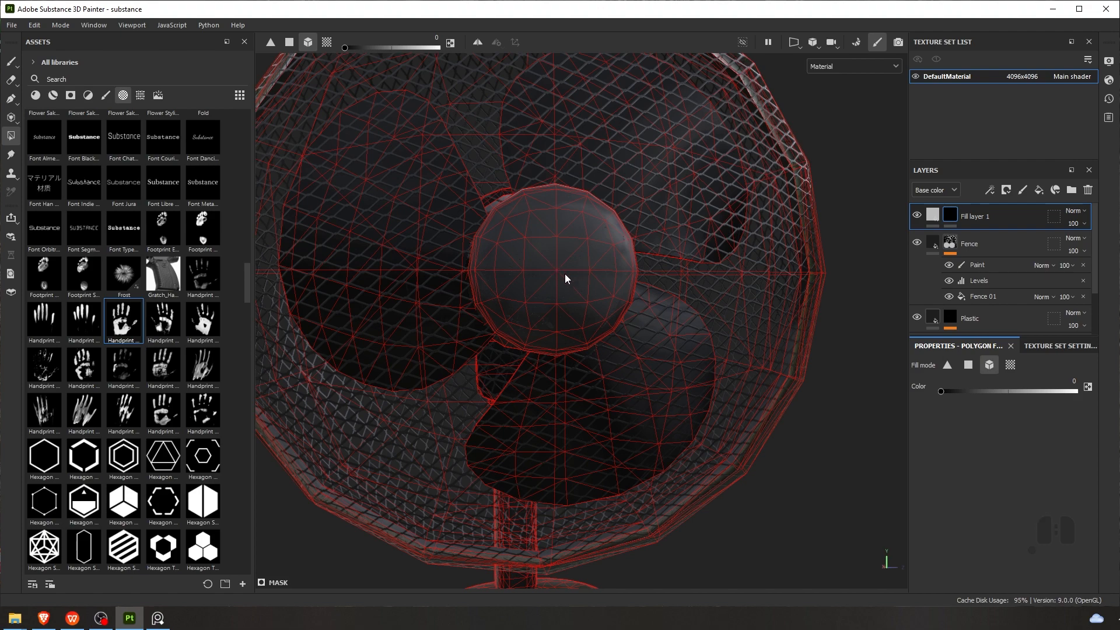
mouse_move(513, 268)
alt+mouse_down()
mouse_move(624, 268)
mouse_move(530, 264)
mouse_move(560, 254)
mouse_move(530, 254)
alt+mouse_up()
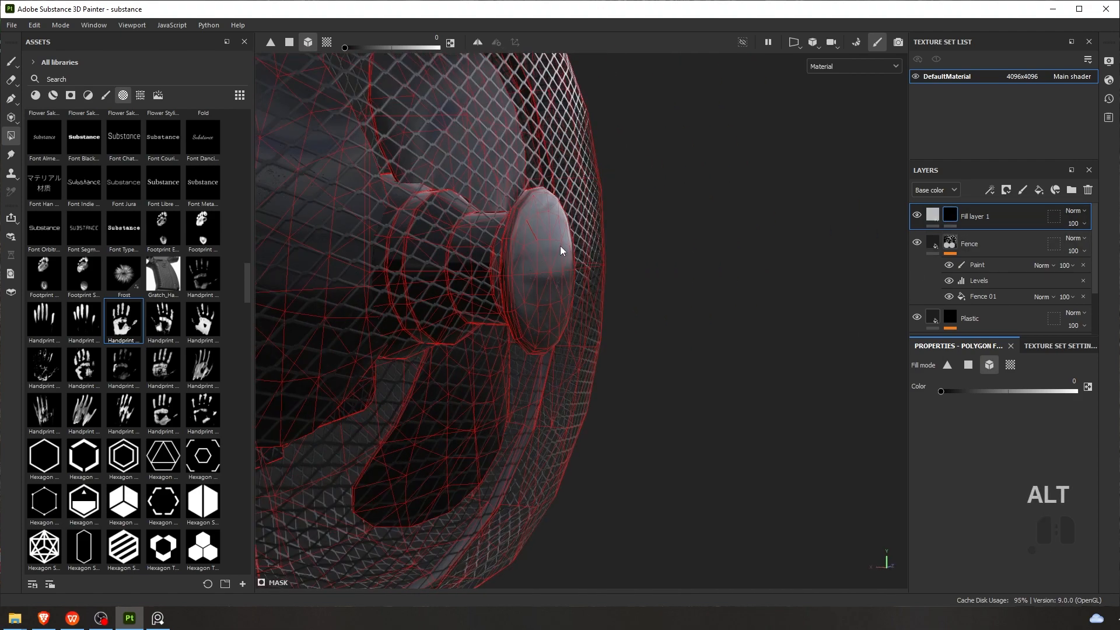
alt+right_drag(561, 247, 593, 296)
key(x)
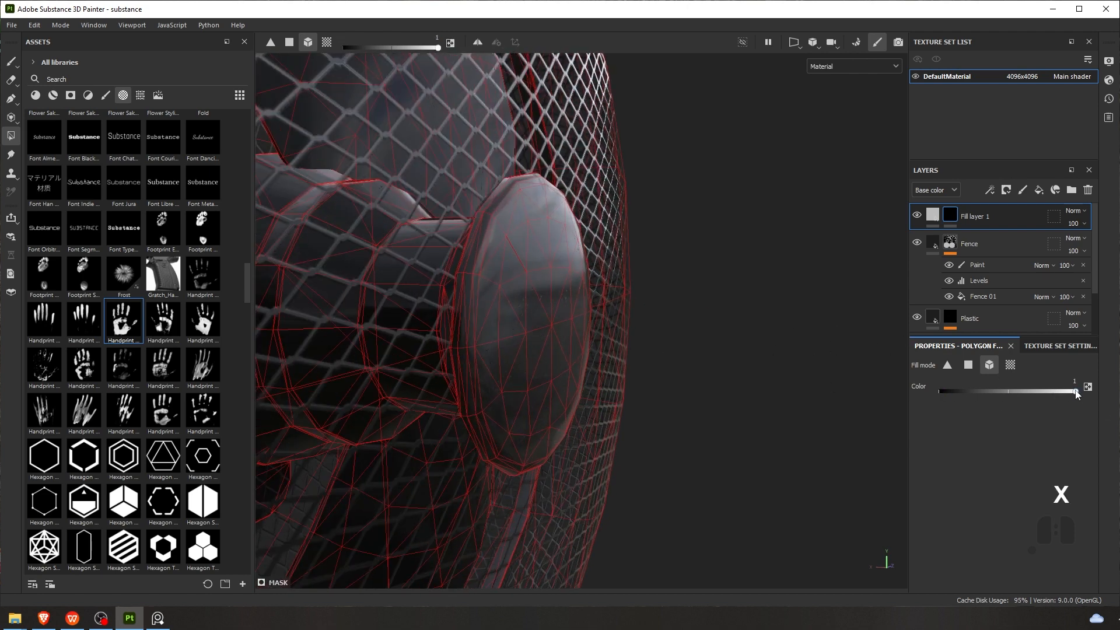
Try filling the whole front hub cap with white in Fill layer 1's mask
click(567, 294)
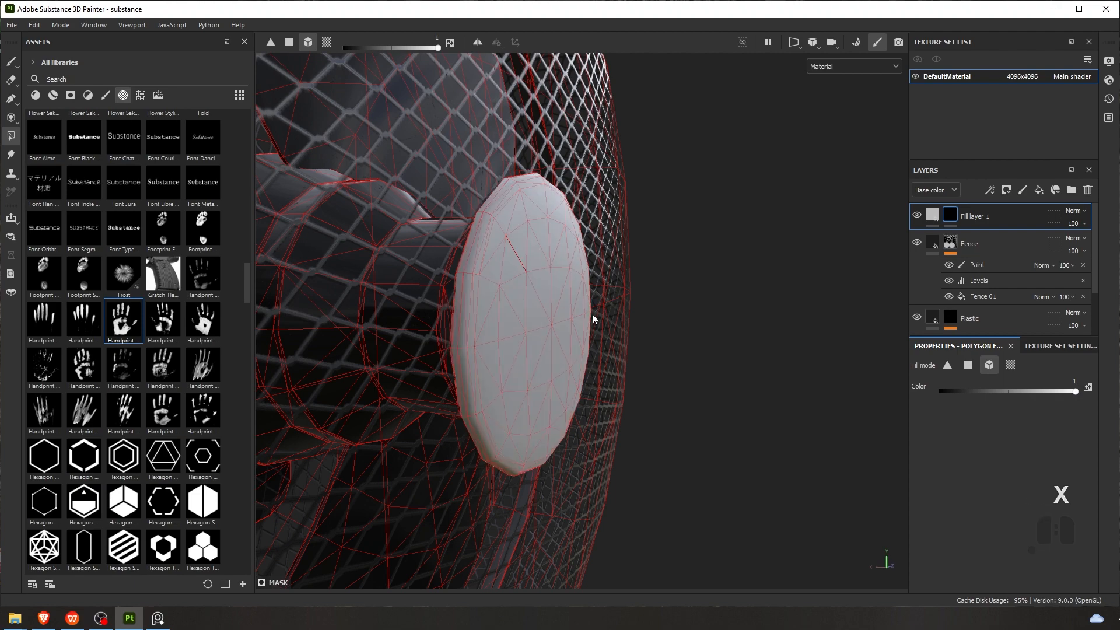
alt+drag(593, 317, 690, 265)
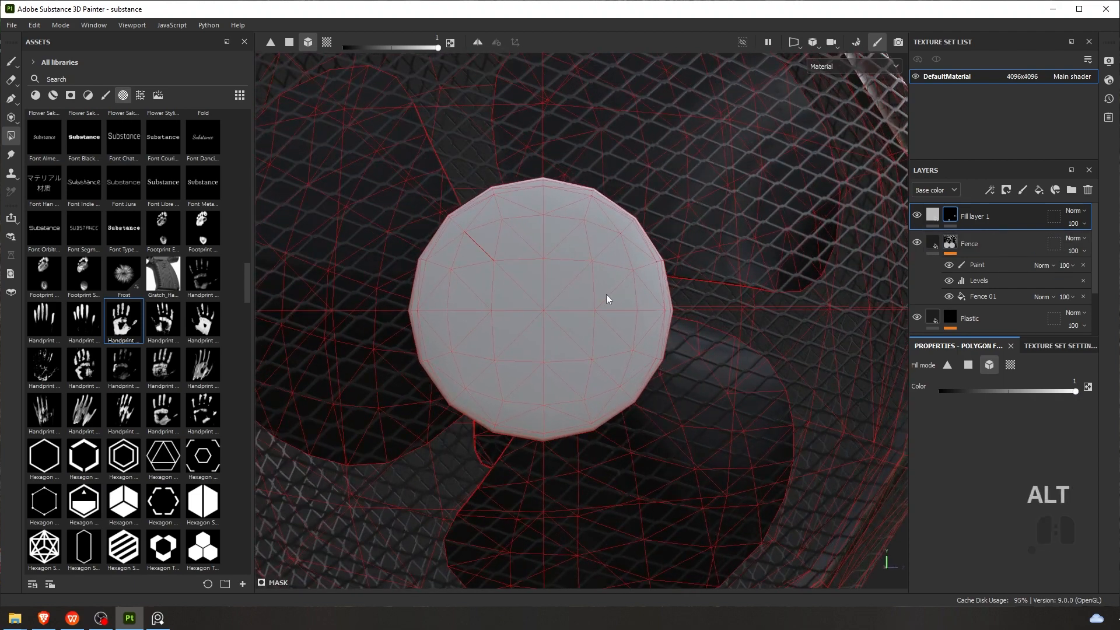
alt+drag(607, 294, 685, 245)
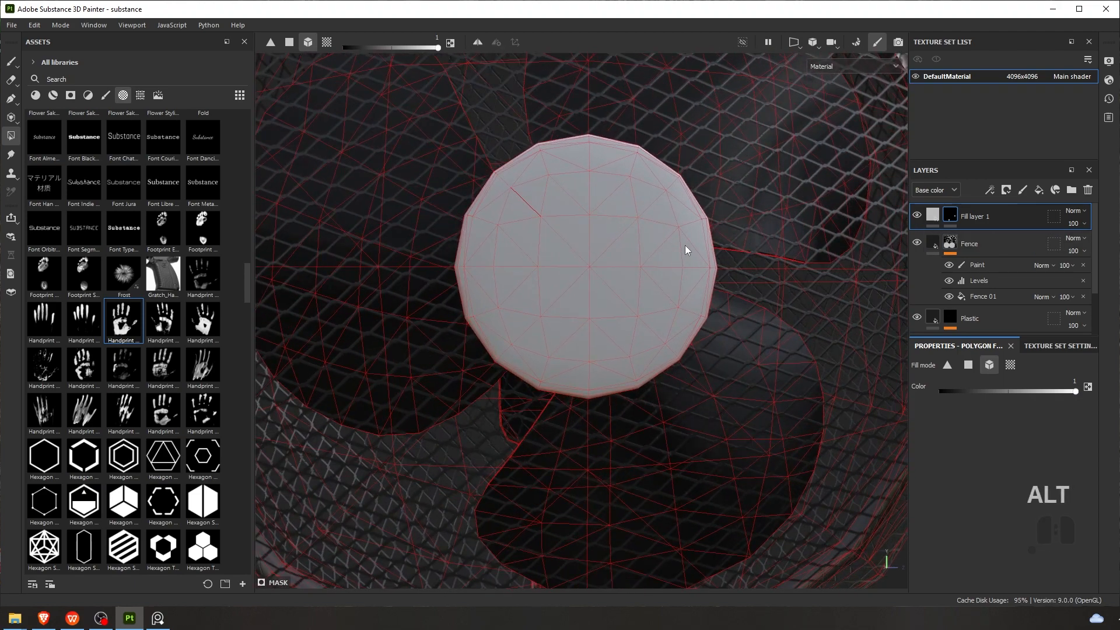
key(ctrl+z)
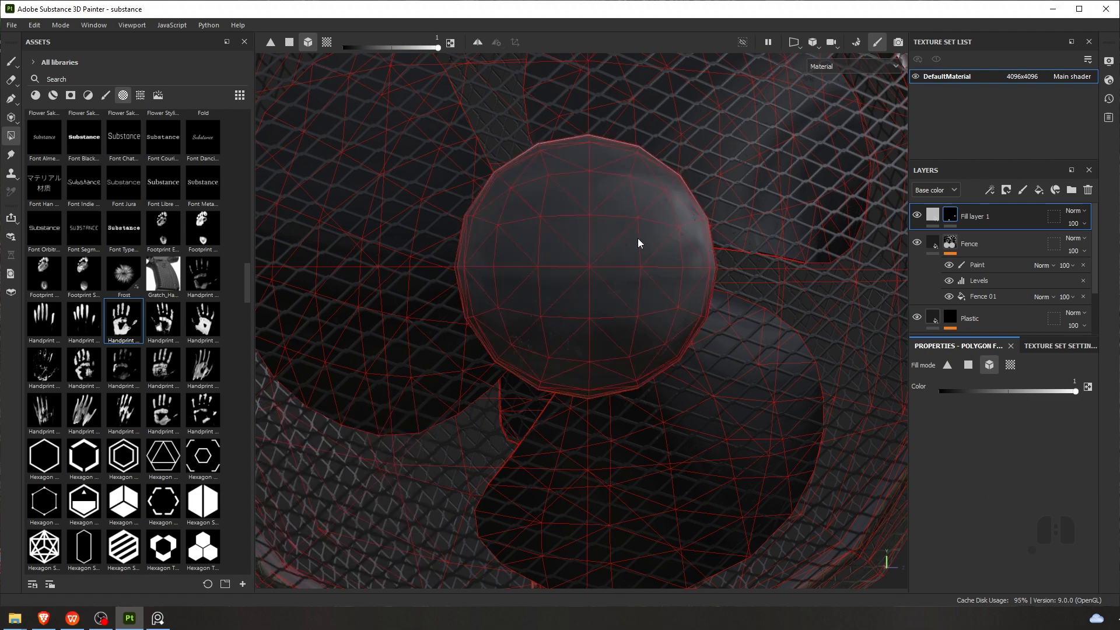
scroll(864, 227, down, 3)
right_click(952, 231)
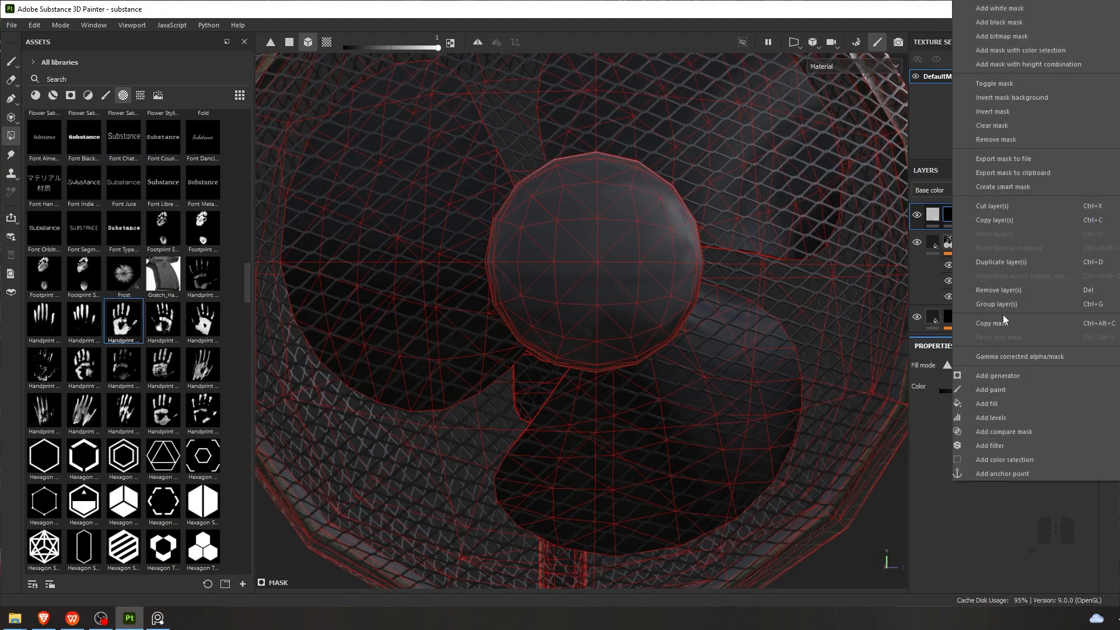
key(ctrl+z)
click(1002, 405)
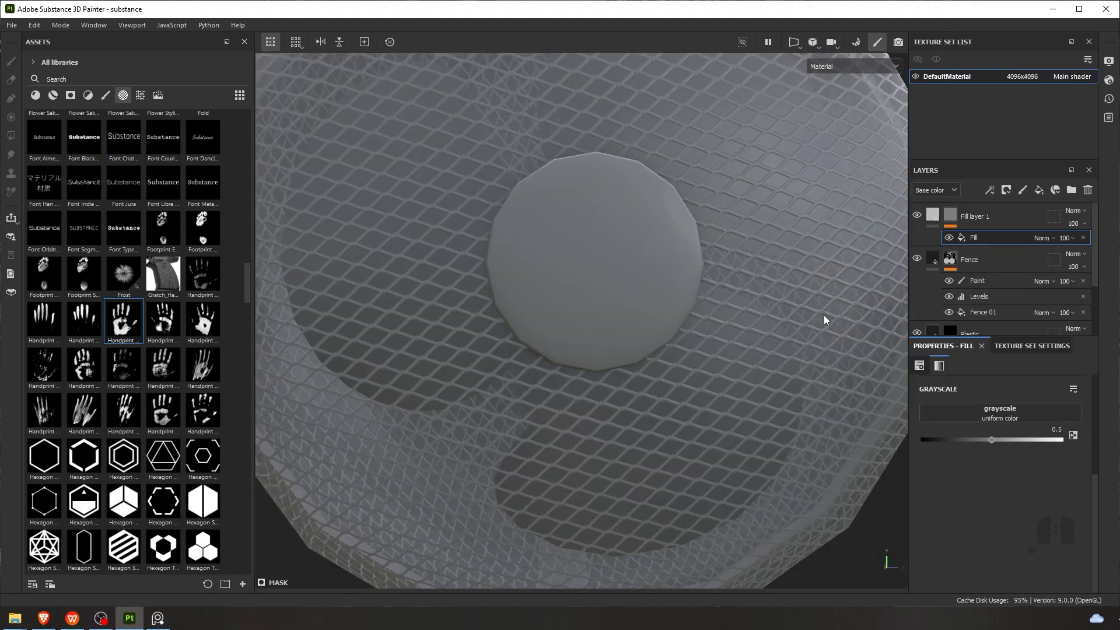
key(ctrl+z)
Add a paint effect to Fill layer 1's mask
right_click(960, 214)
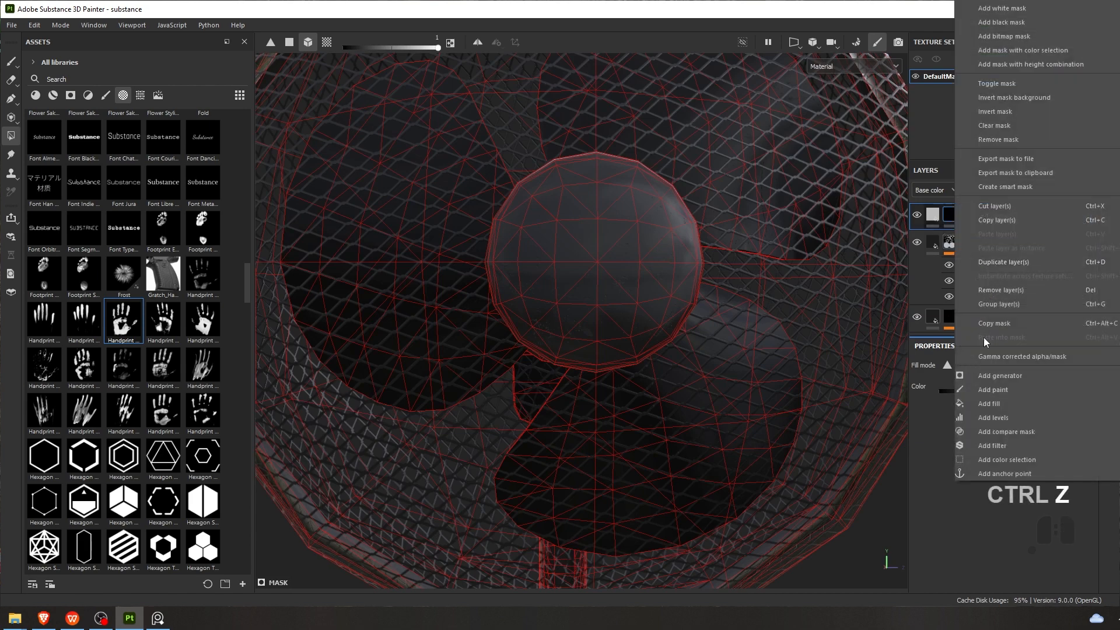
click(1000, 392)
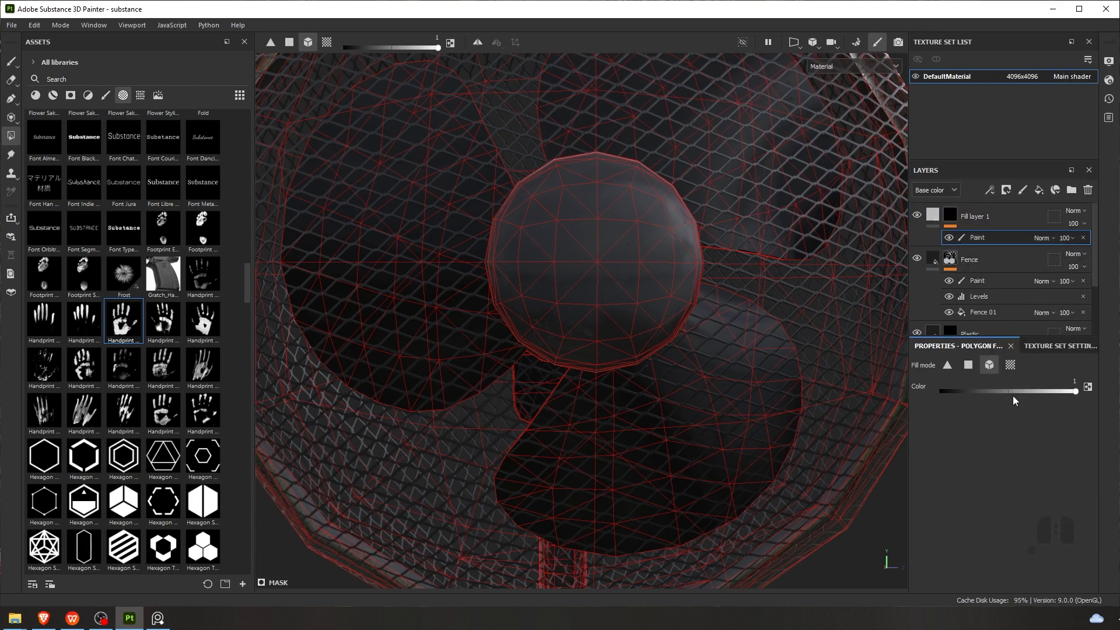
Try stamping the handprint alpha on the front hub cap in Fill layer 1's mask, with a brush size of 21.56
click(9, 64)
click(605, 270)
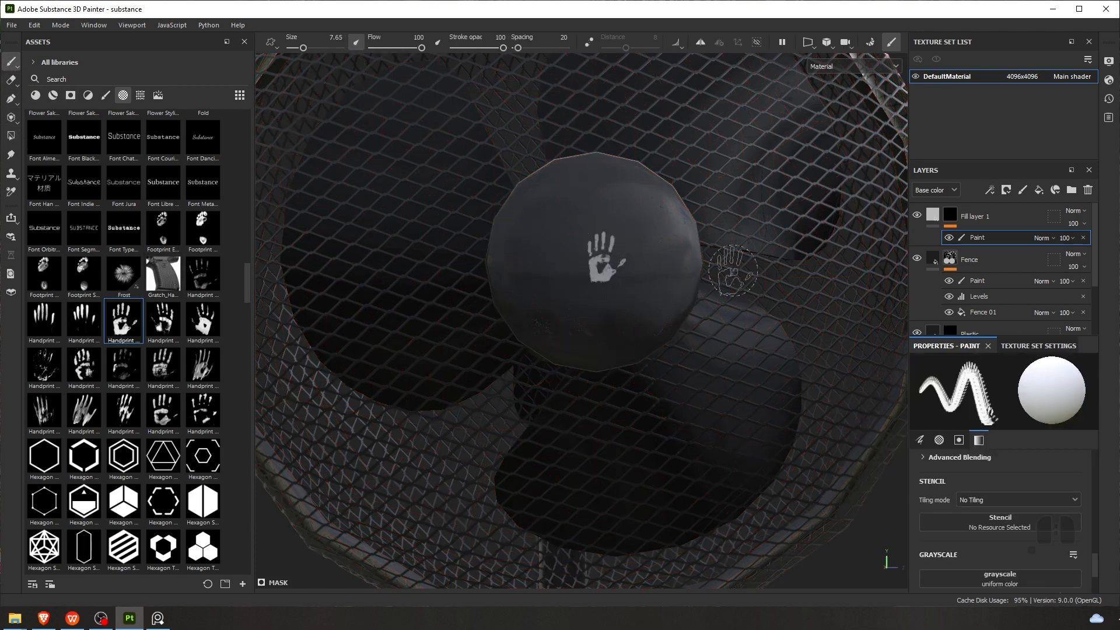
key(ctrl+z)
alt+right_drag(605, 274, 621, 266)
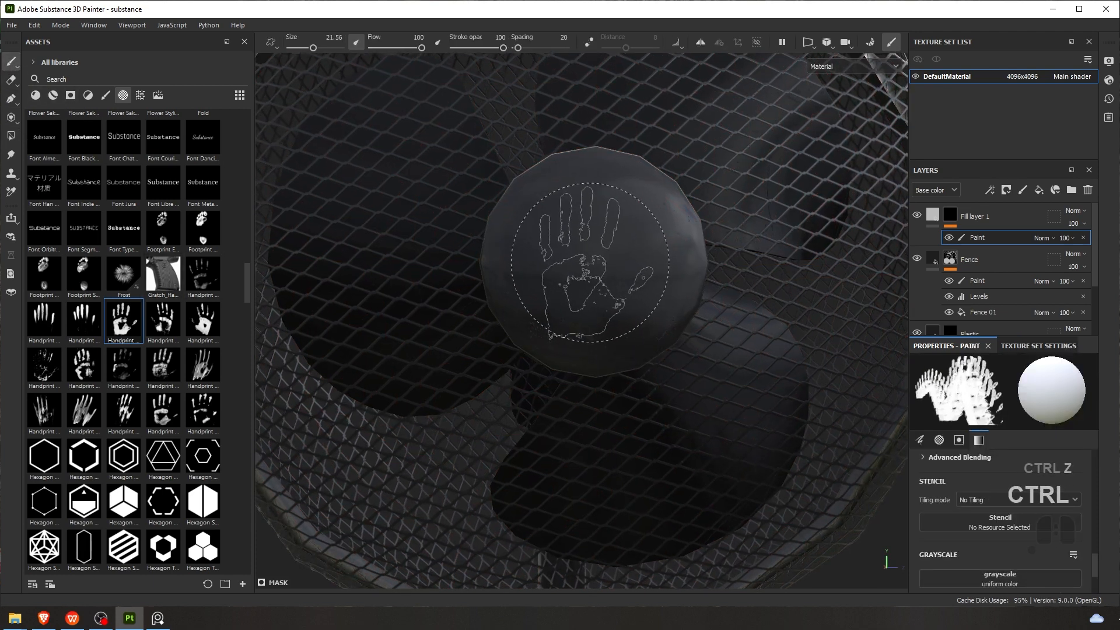
click(596, 263)
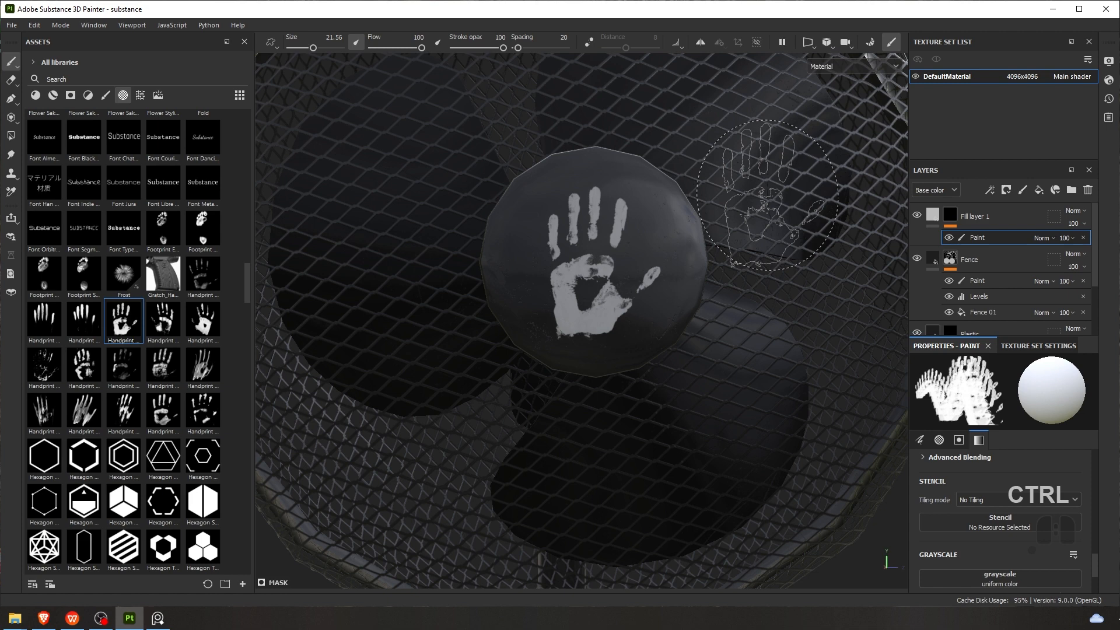
Set Fill layer 1's base color to white
click(923, 224)
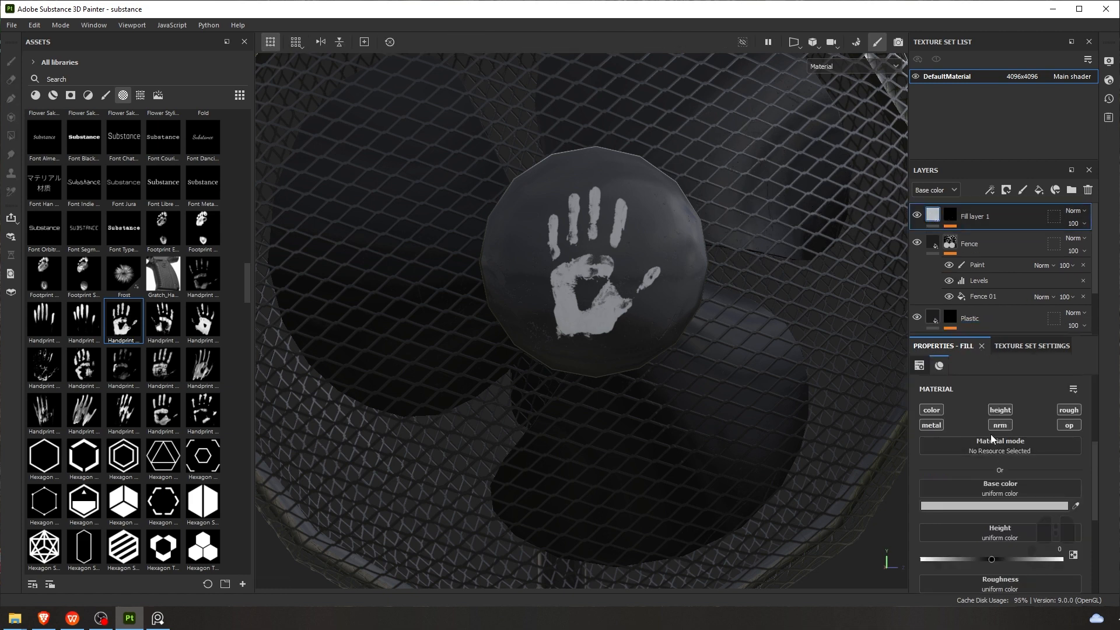
click(986, 506)
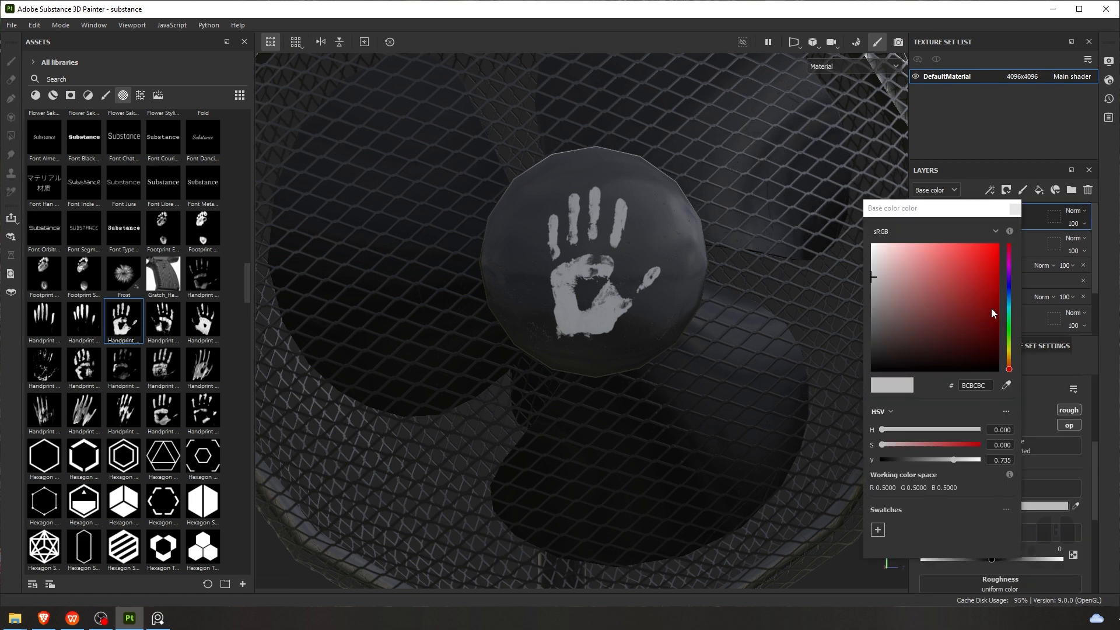
drag(992, 308, 854, 230)
click(1007, 210)
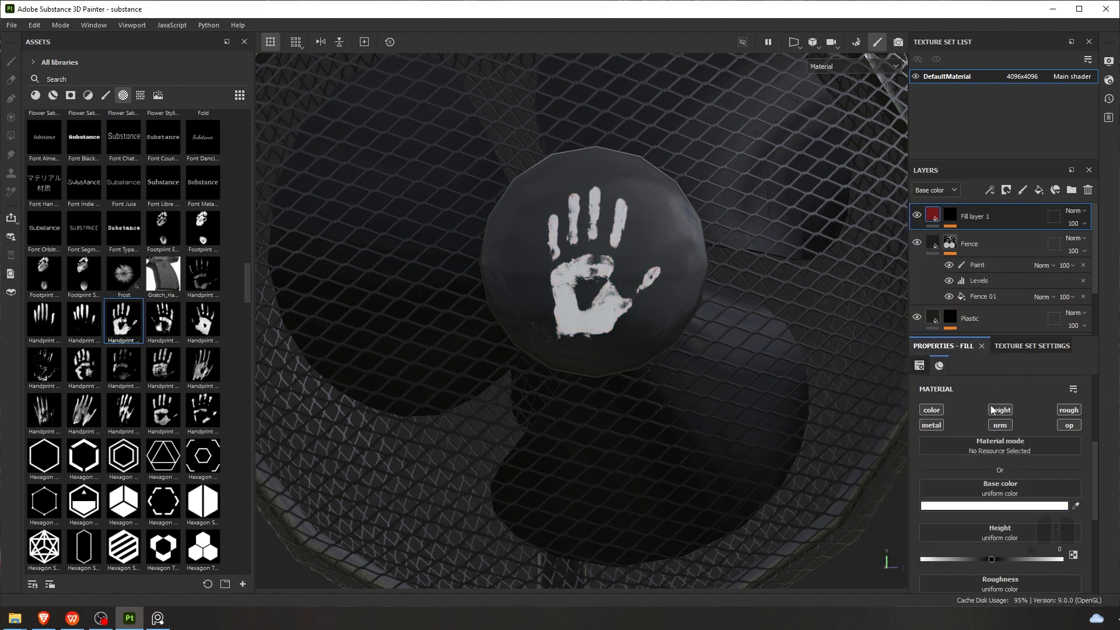
Try a higher roughness and a metallic value of 1 on Fill layer 1, undoing each change
scroll(995, 475, down, 3)
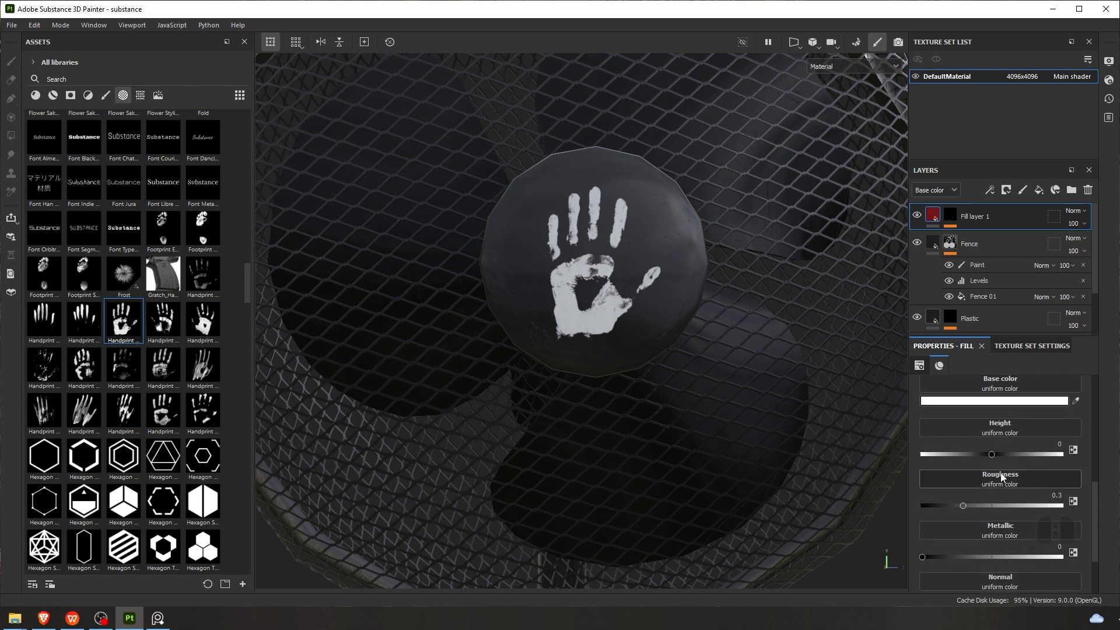
drag(958, 505, 1058, 500)
key(ctrl+z)
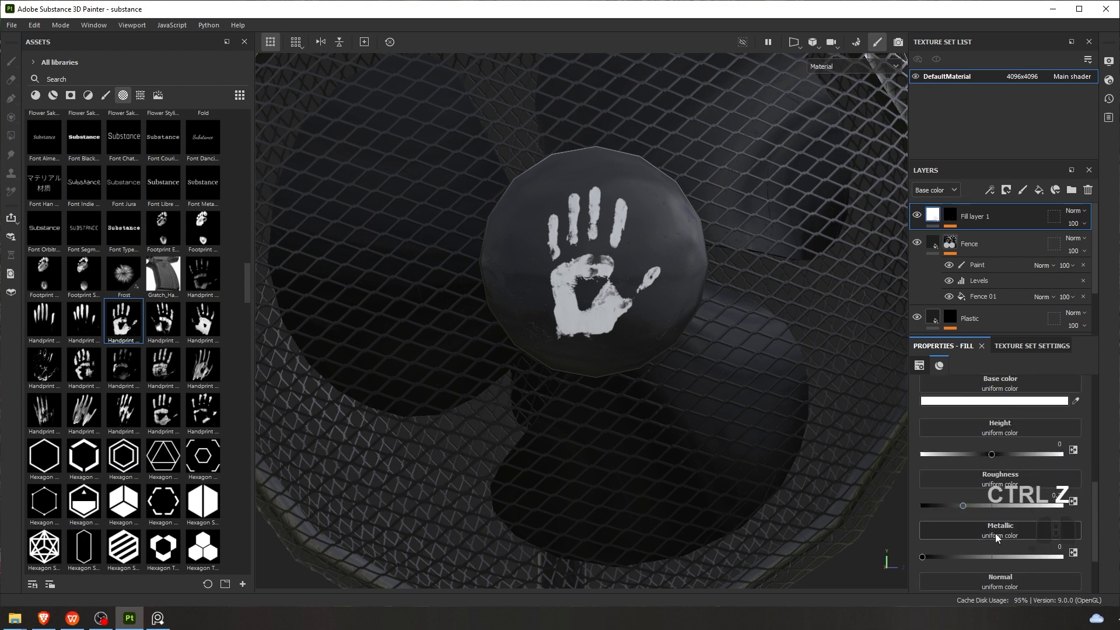
scroll(980, 536, down, 2)
drag(921, 489, 1068, 490)
key(ctrl+z)
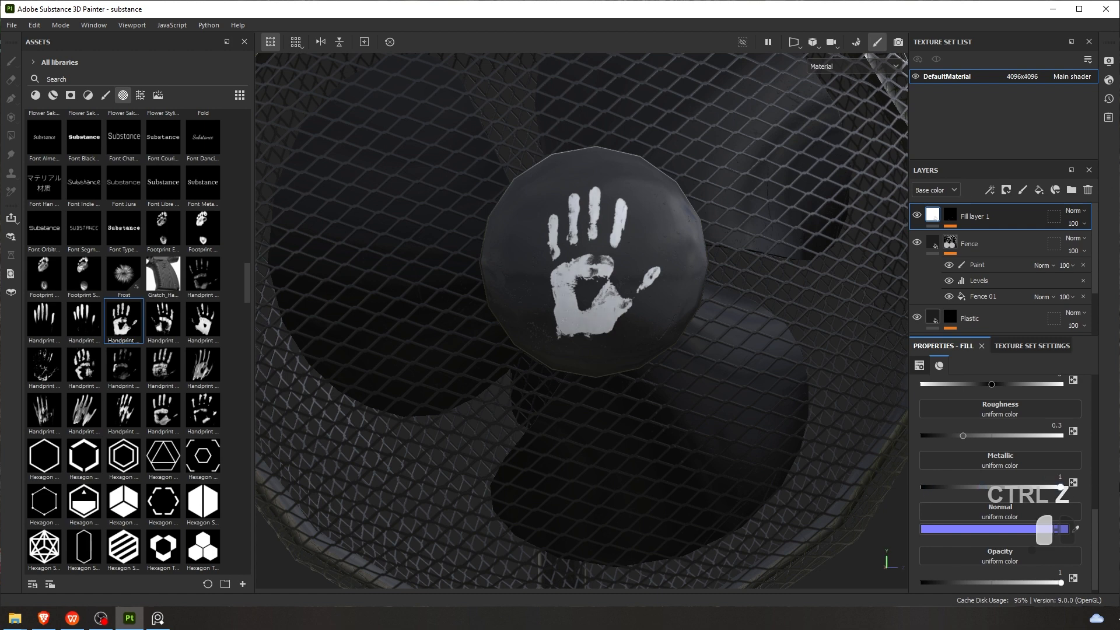
Try raising Fill layer 1's height to 0.1918 to emboss the handprint, and inspect it from the side
scroll(1008, 443, up, 3)
scroll(1008, 443, up, 3)
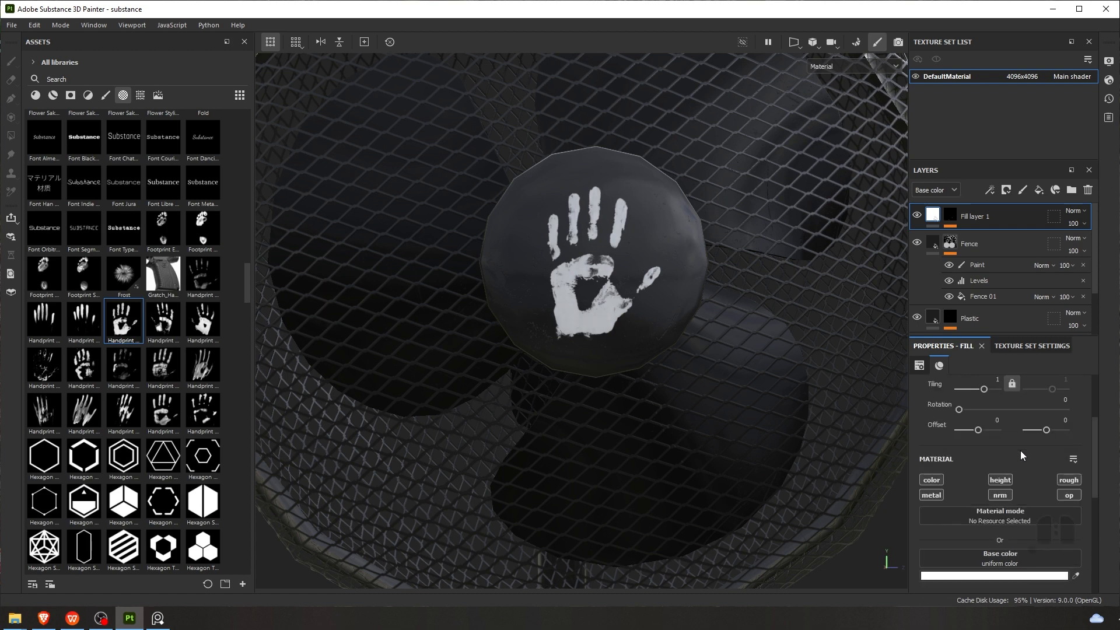
scroll(990, 474, down, 3)
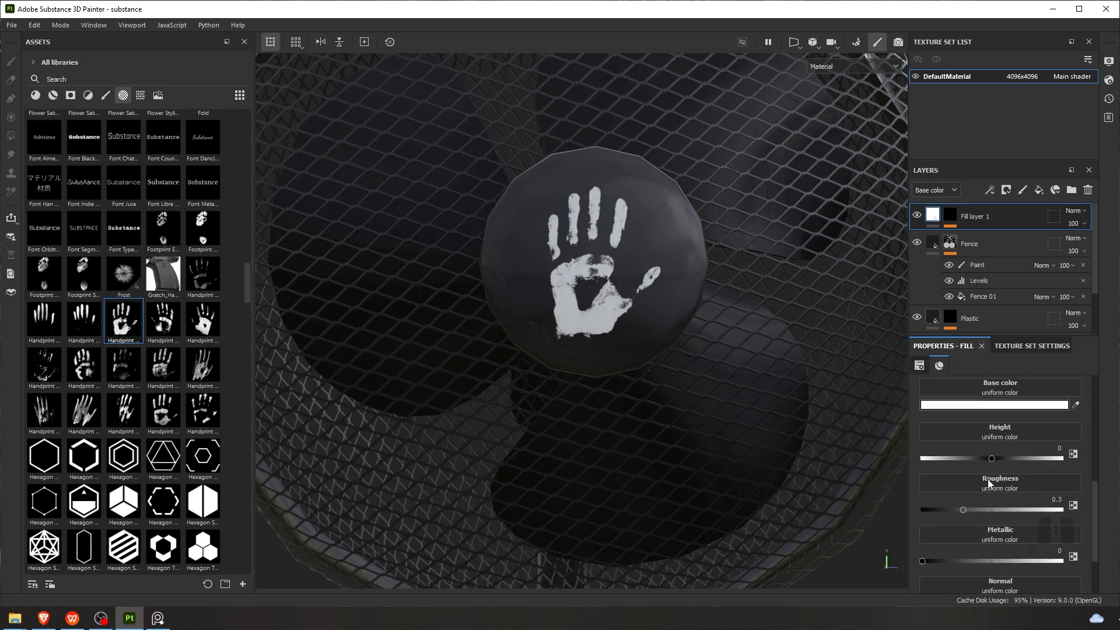
drag(991, 460, 994, 459)
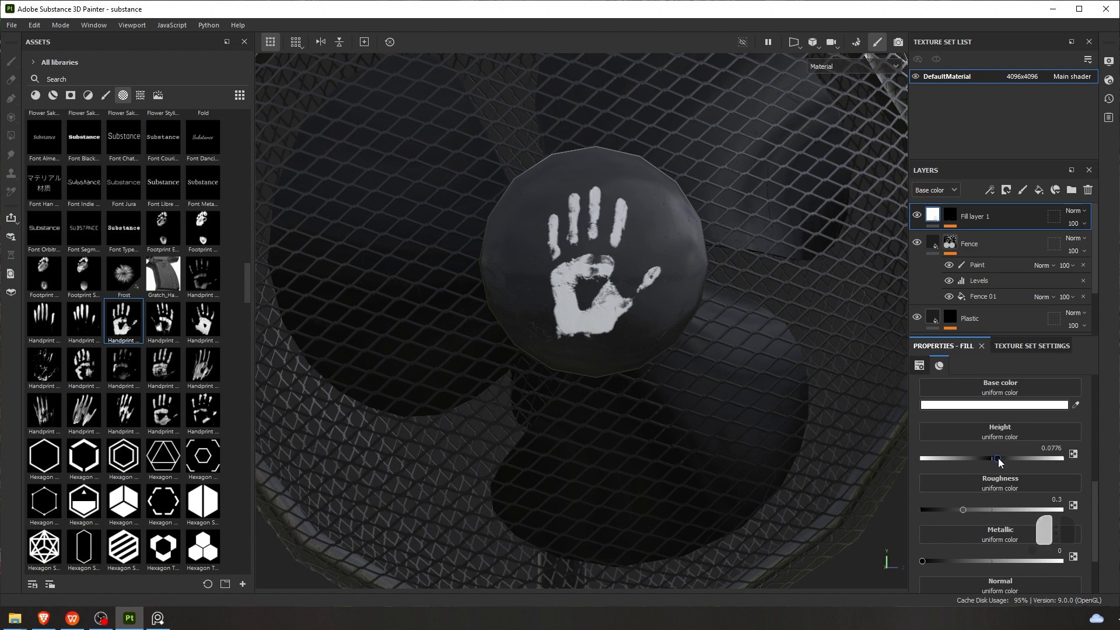
alt+drag(875, 435, 740, 316)
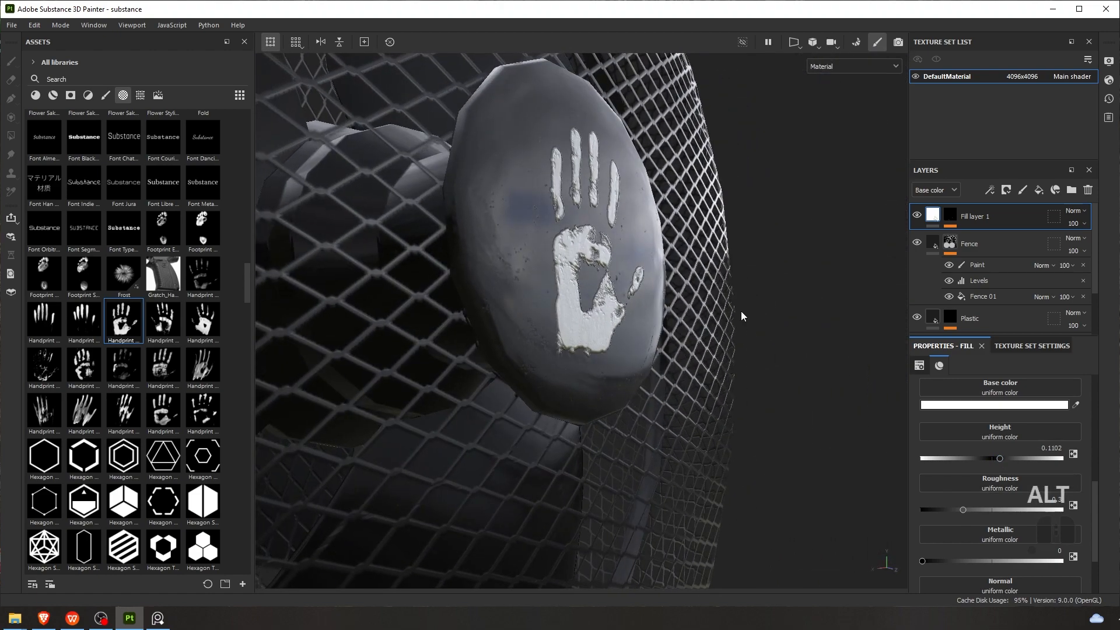
mouse_move(998, 461)
mouse_down()
mouse_move(951, 461)
mouse_move(1009, 461)
mouse_up()
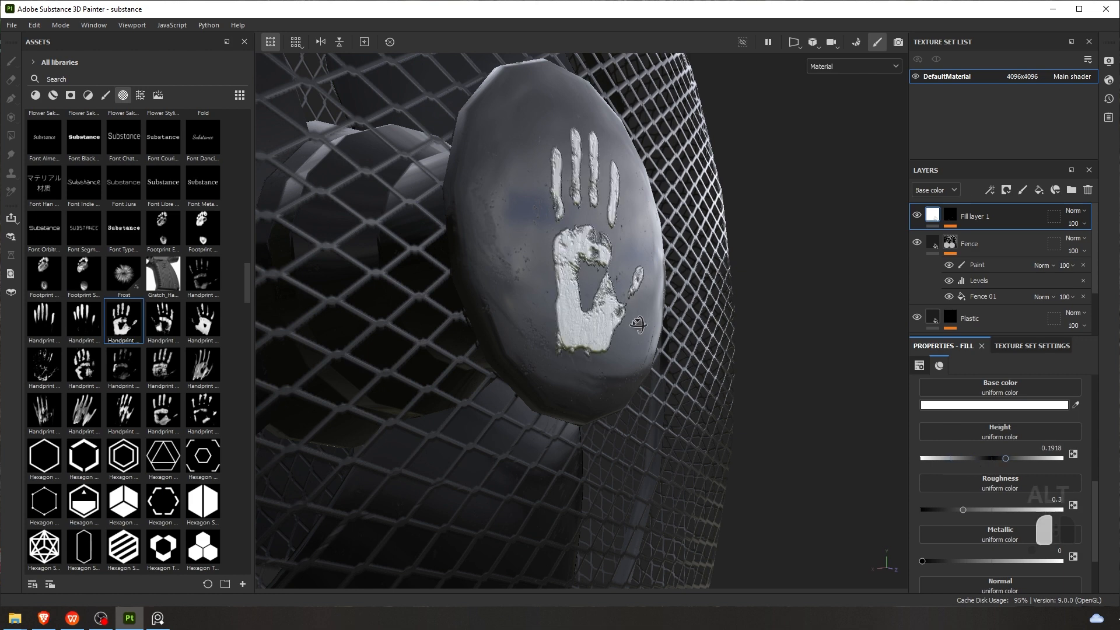
alt+drag(636, 324, 533, 335)
Undo the height change, the white base color and the handprint stamp on Fill layer 1
key(ctrl+z)
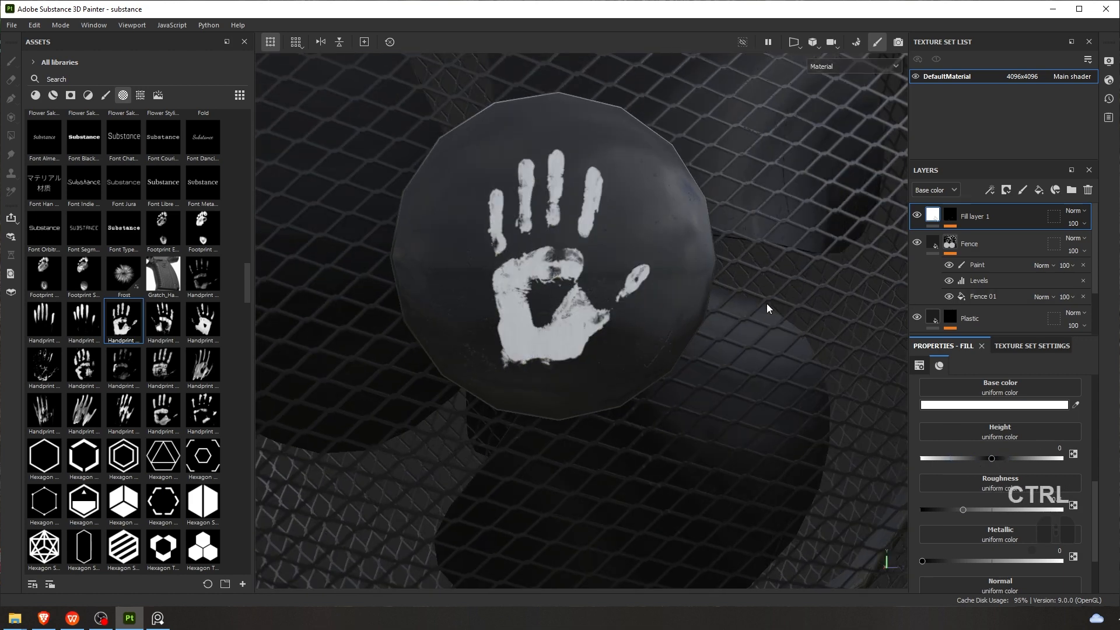
key(ctrl+z)
scroll(613, 344, down, 3)
key(ctrl+z)
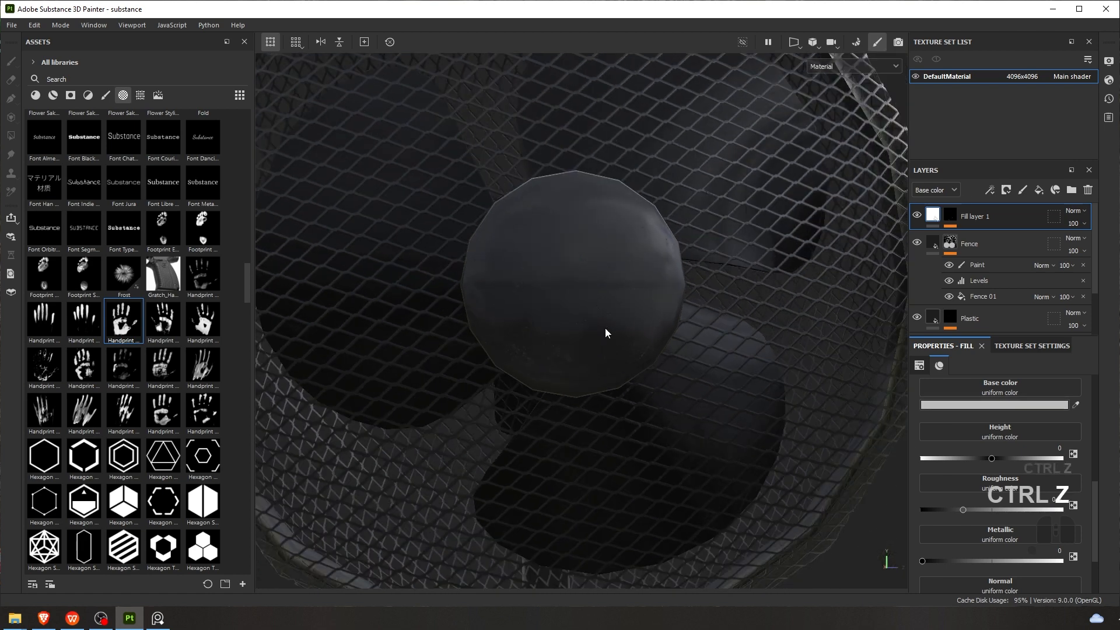
key(ctrl+z)
key(ctrl+shift+z)
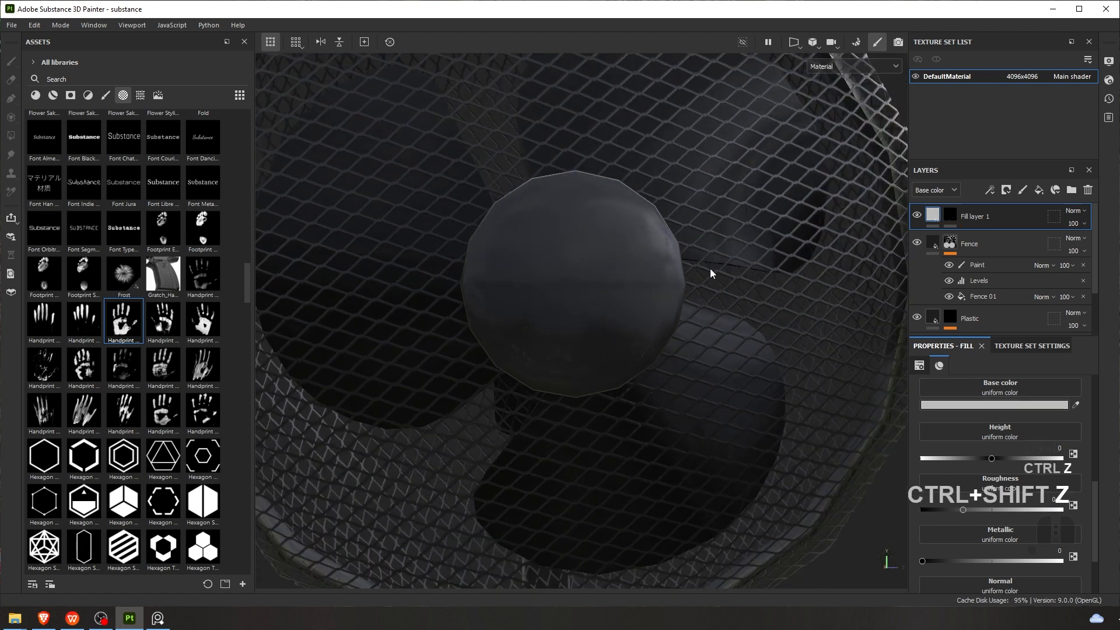
Add a new paint effect to the black mask of Fill layer 1
click(949, 215)
right_click(950, 215)
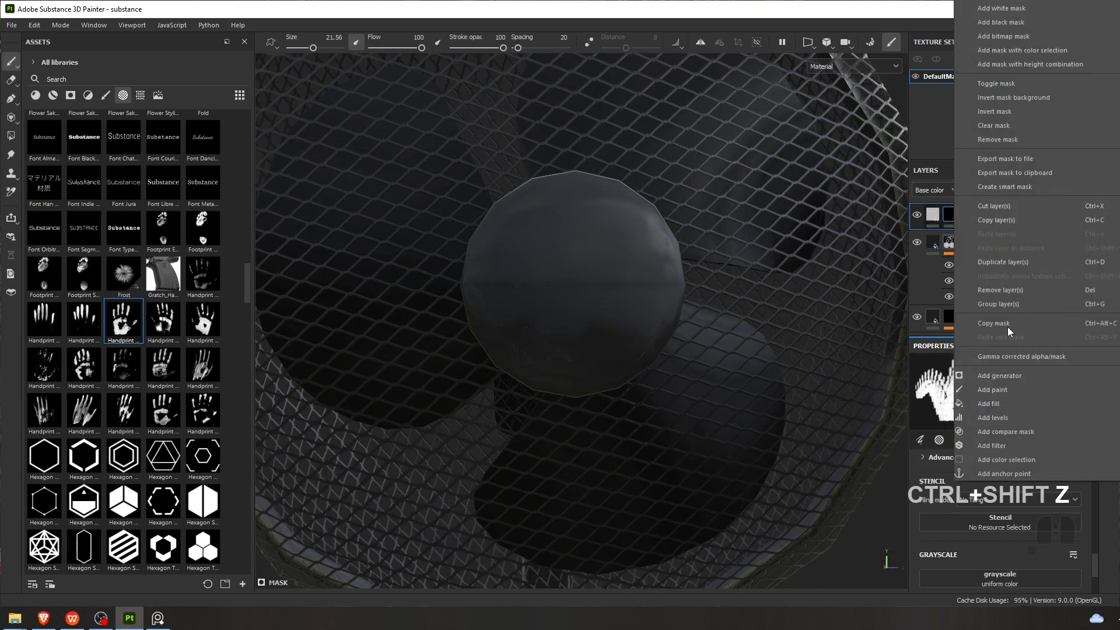
click(1003, 389)
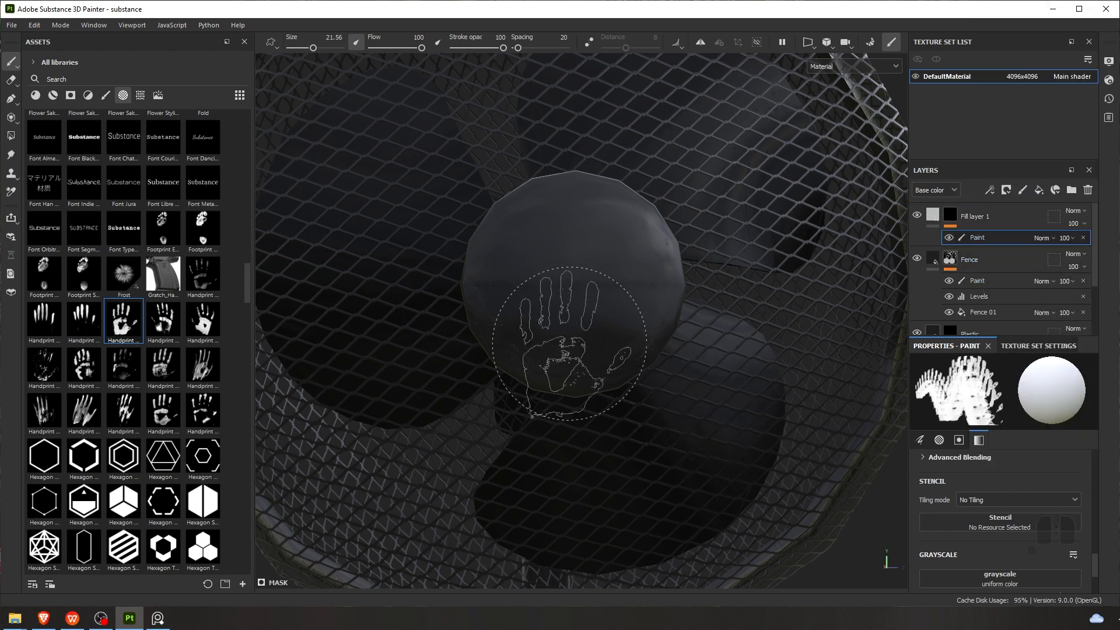
Stamp the three-part hexagon alpha on the hub cap at brush size 30.31, with a dashed hexagon in its center at size 12.85
scroll(140, 371, down, 5)
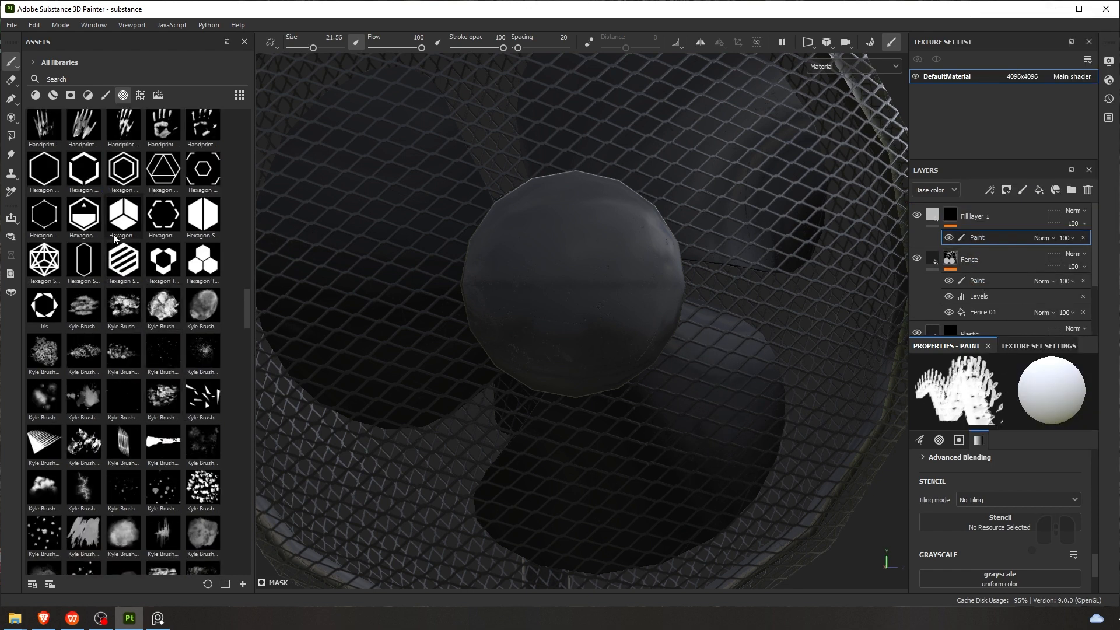
click(121, 218)
click(85, 223)
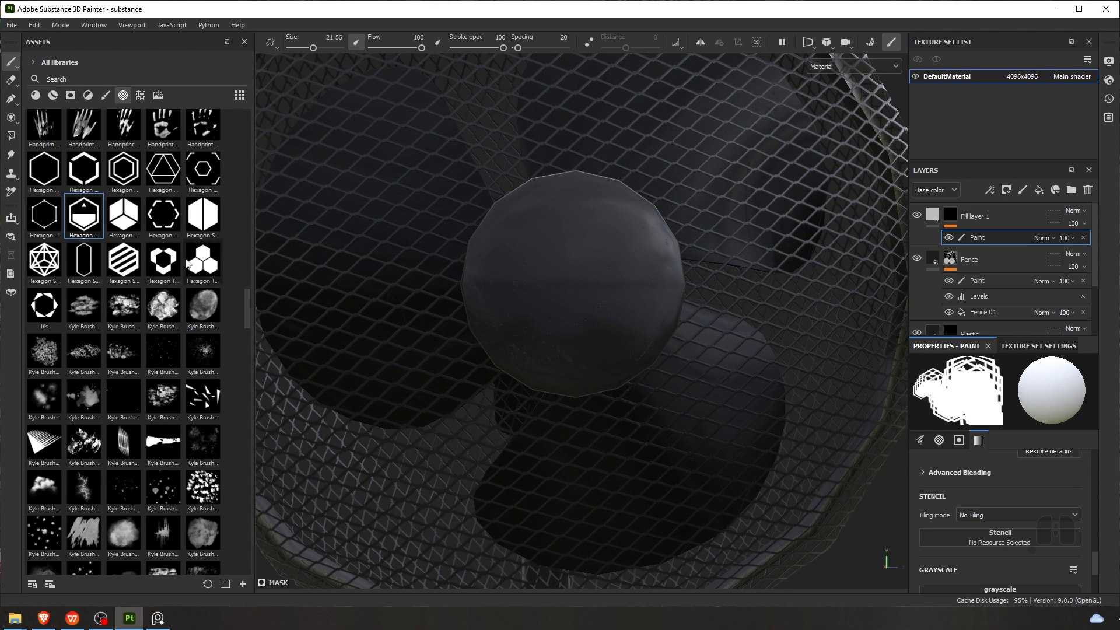
click(162, 261)
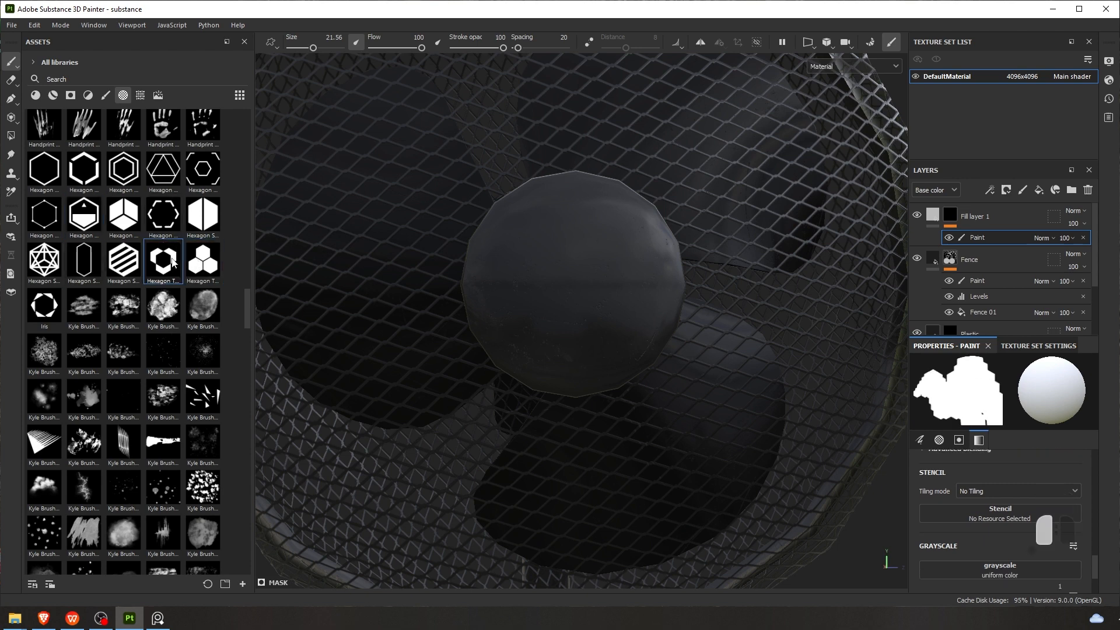
alt+drag(559, 286, 569, 280)
mouse_move(584, 295)
ctrl+right_down()
mouse_move(621, 295)
mouse_move(567, 290)
ctrl+right_up()
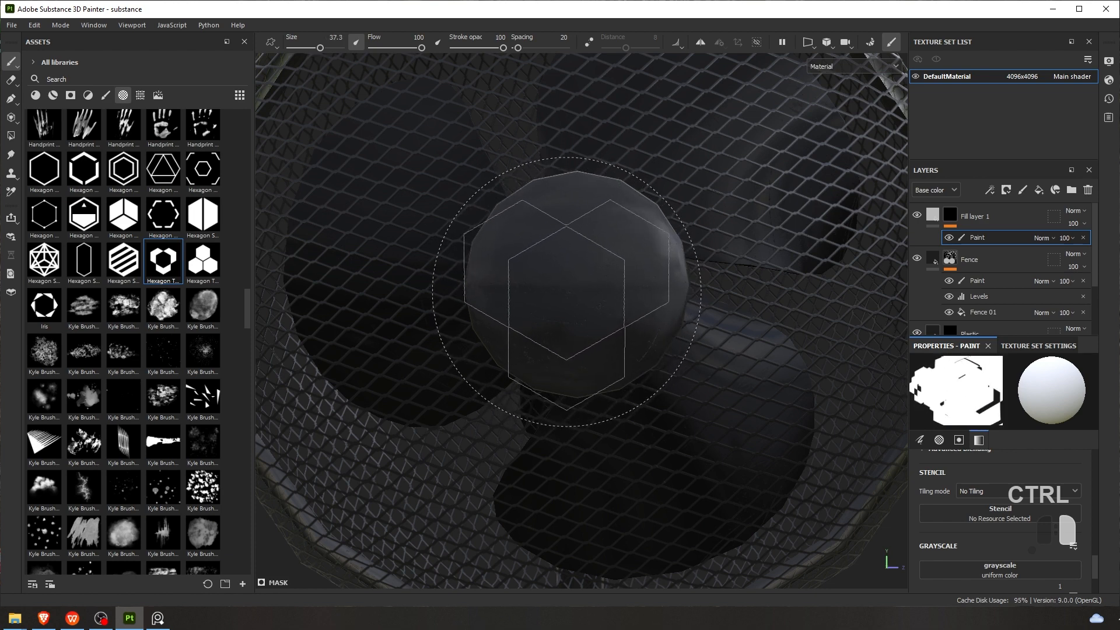
ctrl+right_drag(566, 291, 571, 288)
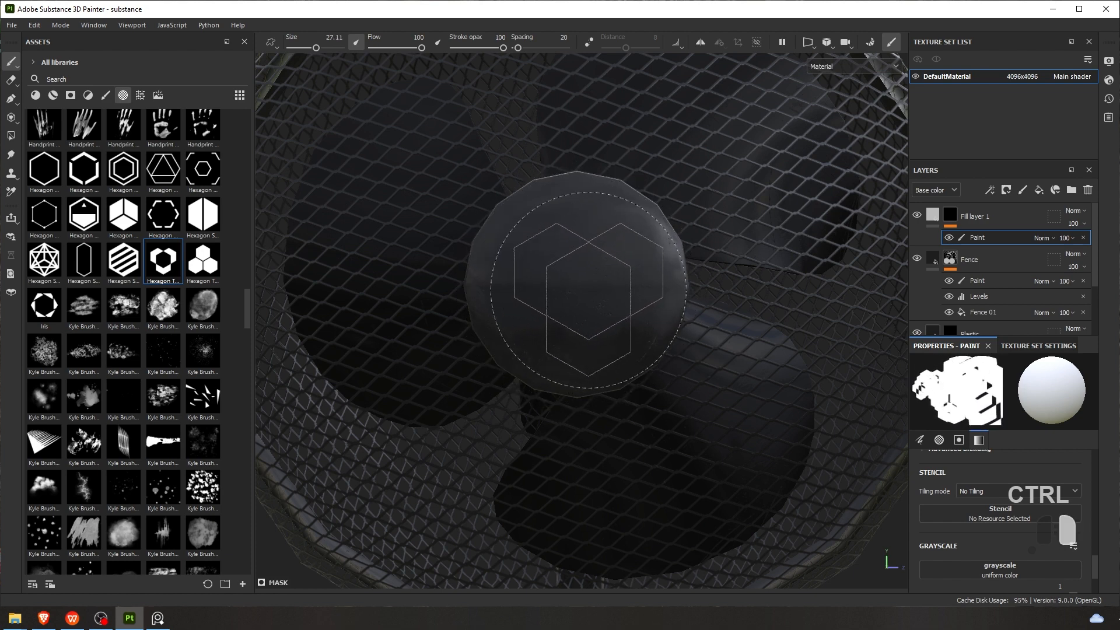
ctrl+right_drag(588, 290, 579, 283)
mouse_move(579, 284)
alt+right_down()
mouse_move(584, 266)
mouse_move(581, 283)
alt+right_up()
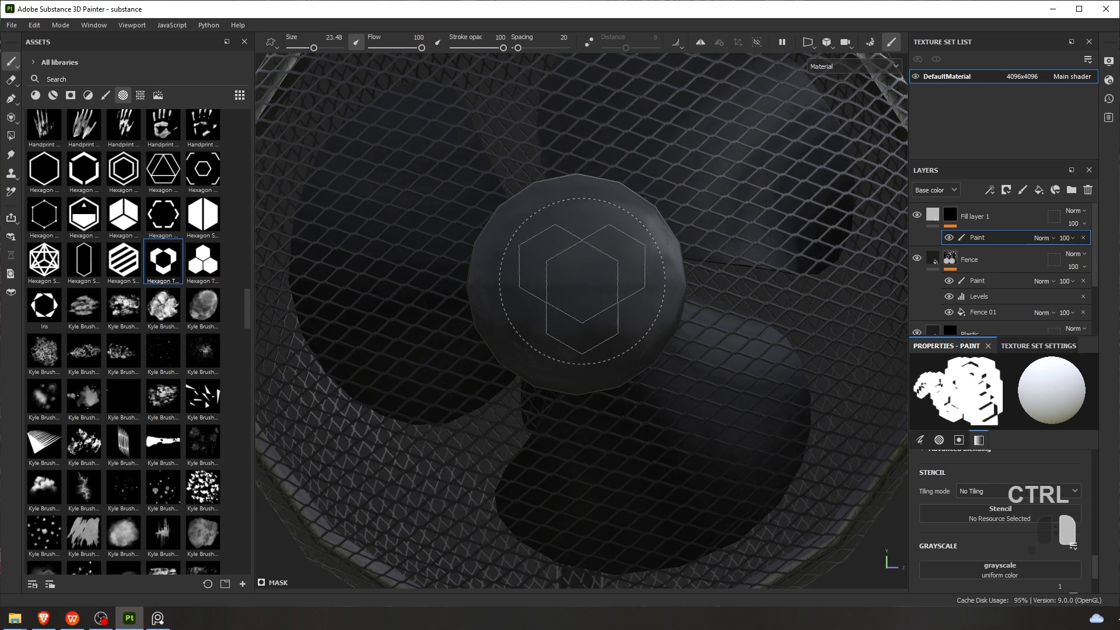
mouse_move(582, 281)
ctrl+right_down()
mouse_move(593, 280)
mouse_move(583, 275)
mouse_move(577, 290)
ctrl+right_up()
click(577, 292)
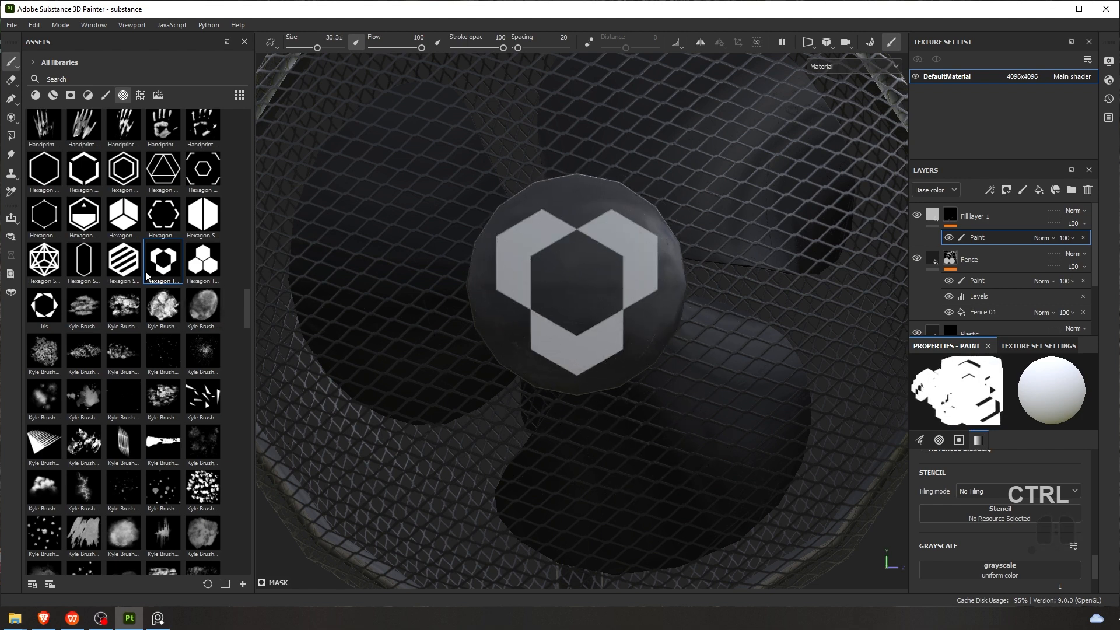
click(163, 216)
ctrl+right_drag(578, 286, 554, 286)
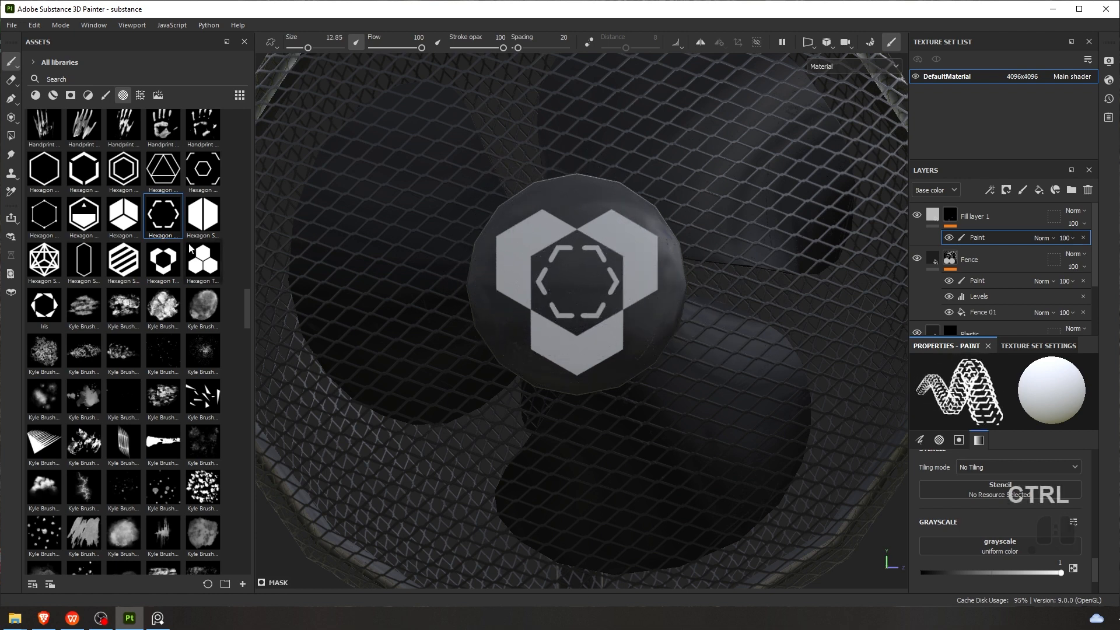
Try stamping small bracketed hexagon alphas around the hub cap emblem at brush size 4.43, then undo them
click(203, 170)
alt+drag(612, 228, 589, 213)
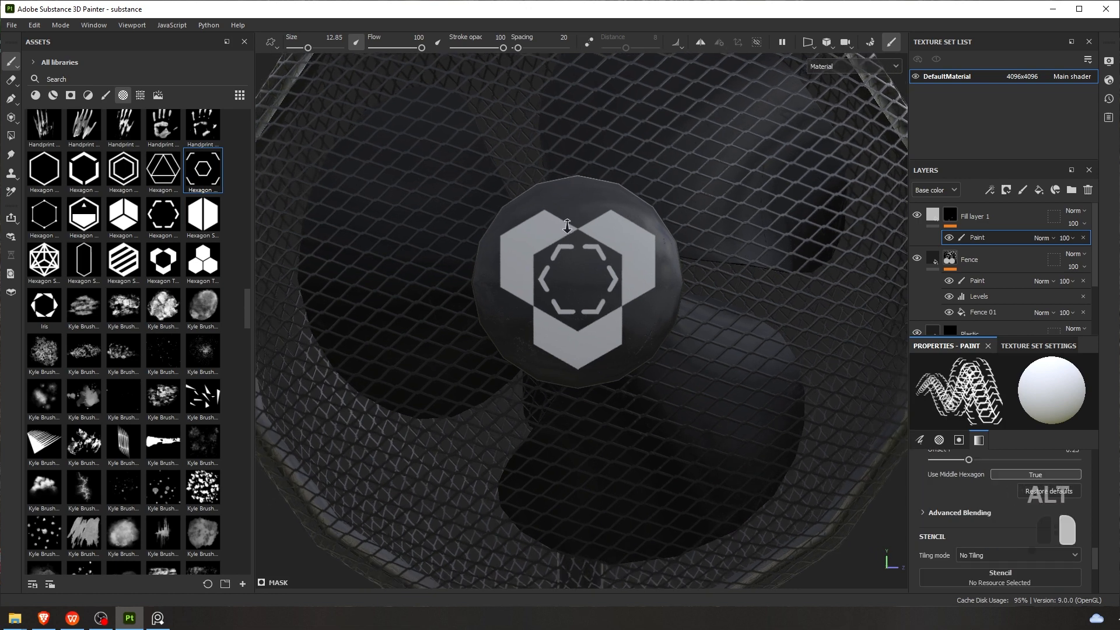
ctrl+right_drag(577, 207, 566, 207)
click(577, 207)
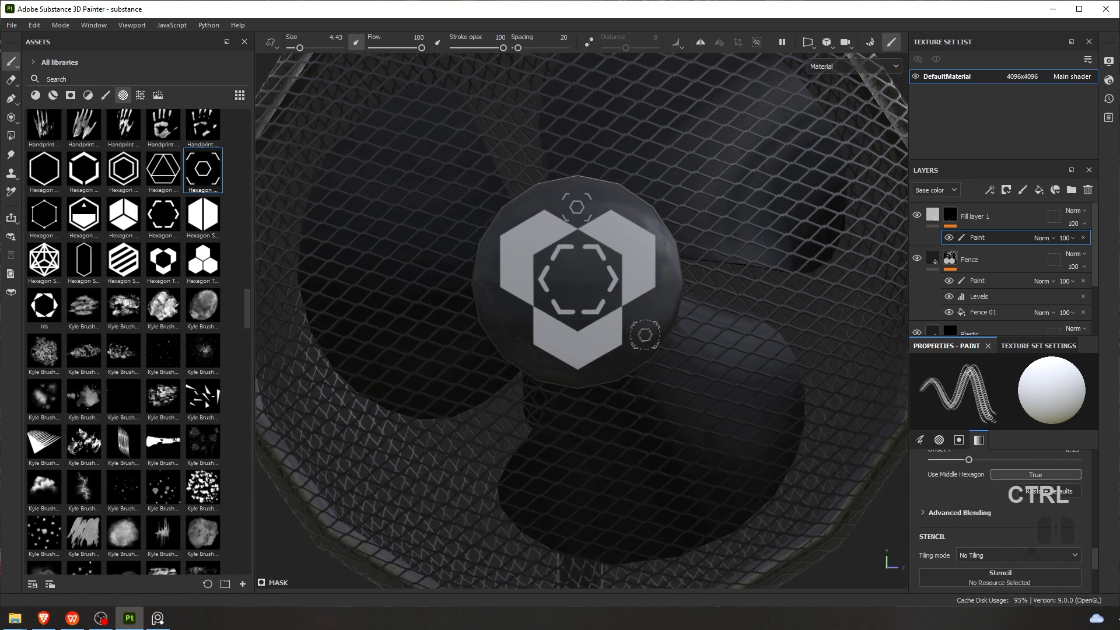
key(ctrl+z)
click(578, 202)
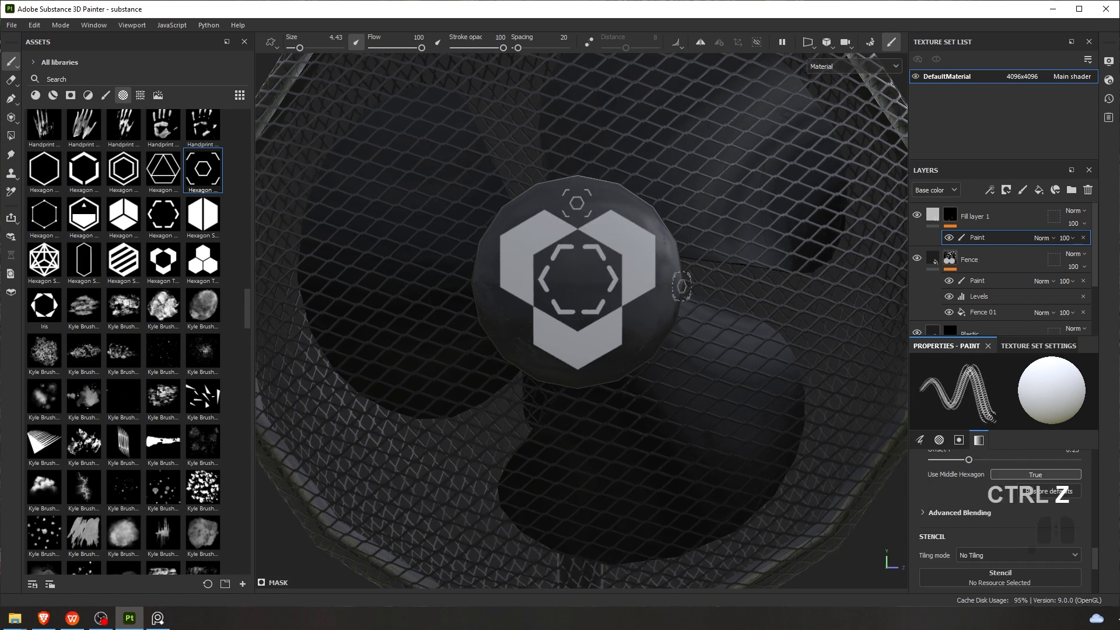
click(642, 321)
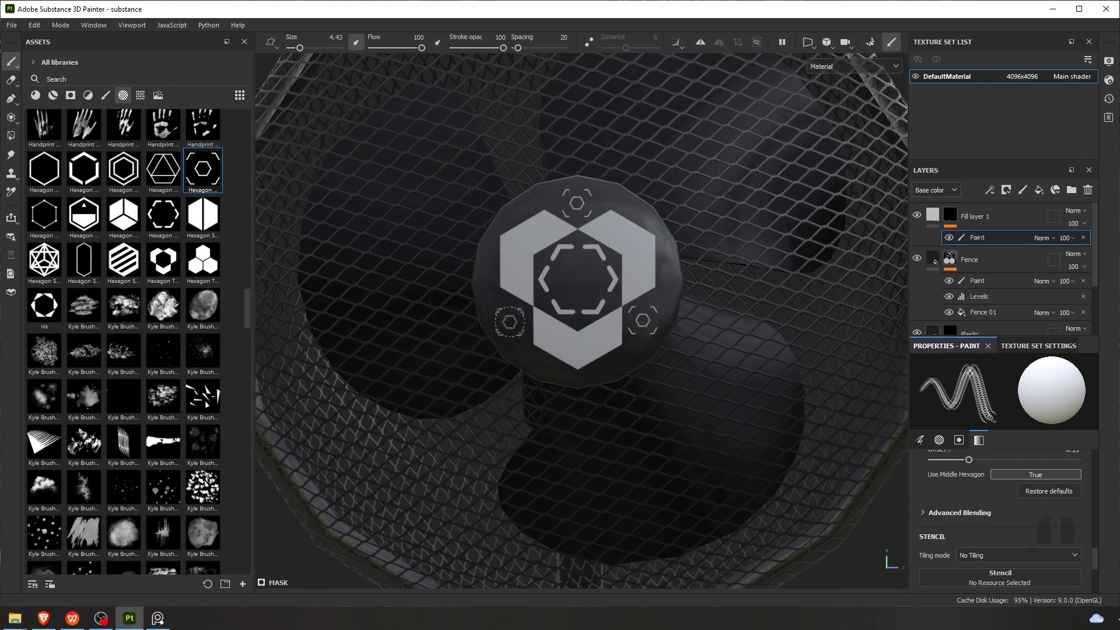
alt+drag(671, 302, 616, 286)
scroll(641, 303, down, 5)
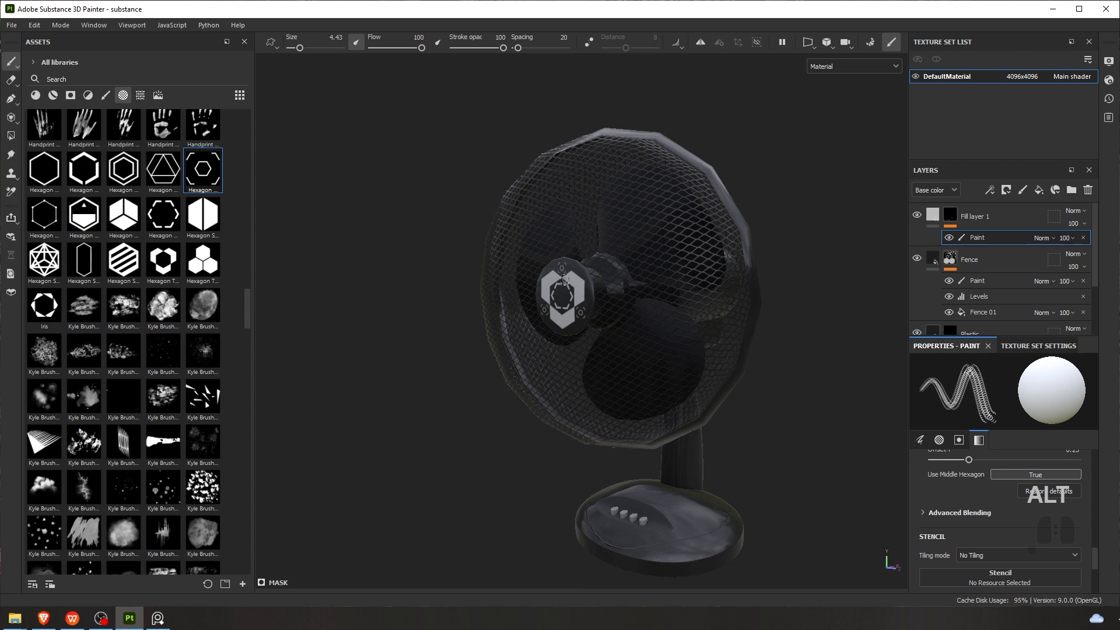
scroll(564, 280, up, 5)
key(ctrl+z)
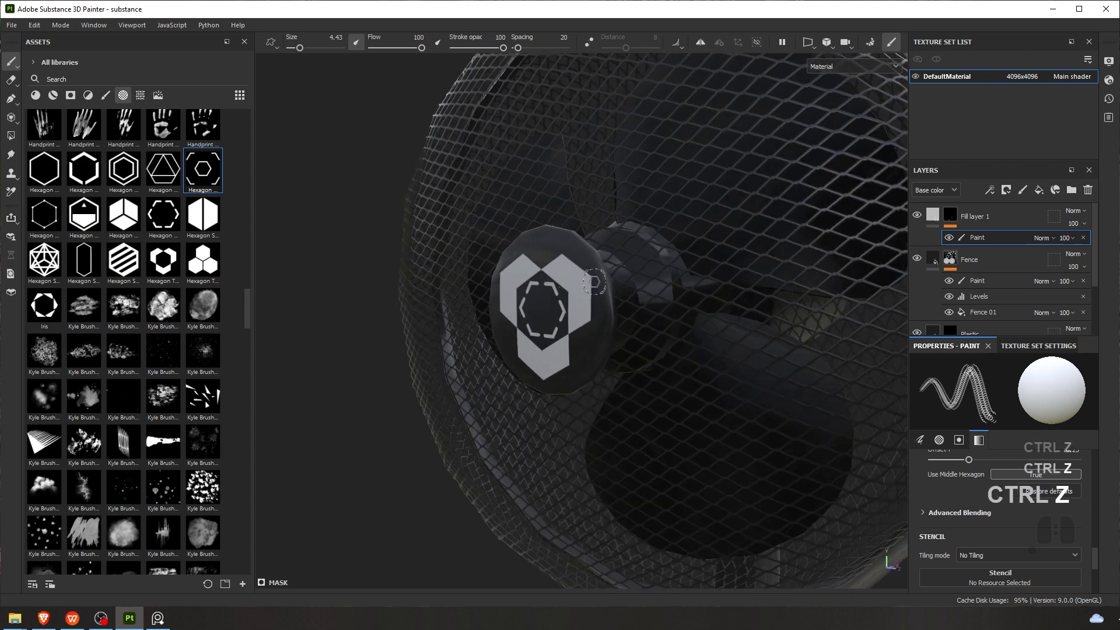
Stamp the split thick hexagon outline alpha at brush size 4.43 beside the emblem's top notch, on its upper-right lobe
alt+drag(594, 282, 662, 290)
scroll(163, 304, down, 4)
scroll(163, 304, up, 5)
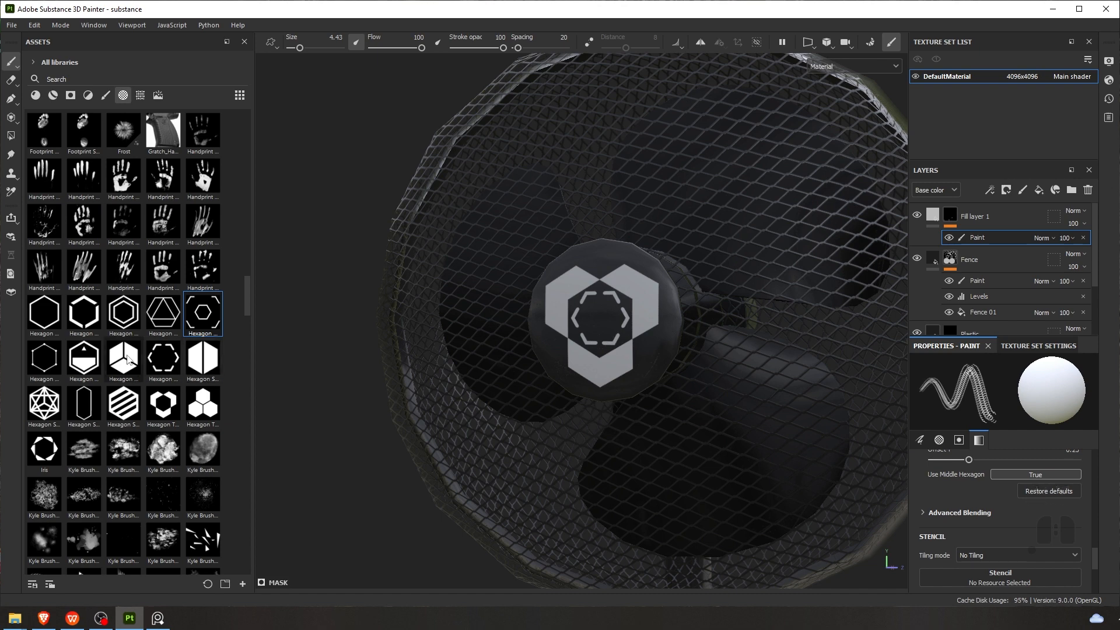
click(84, 313)
scroll(636, 265, up, 5)
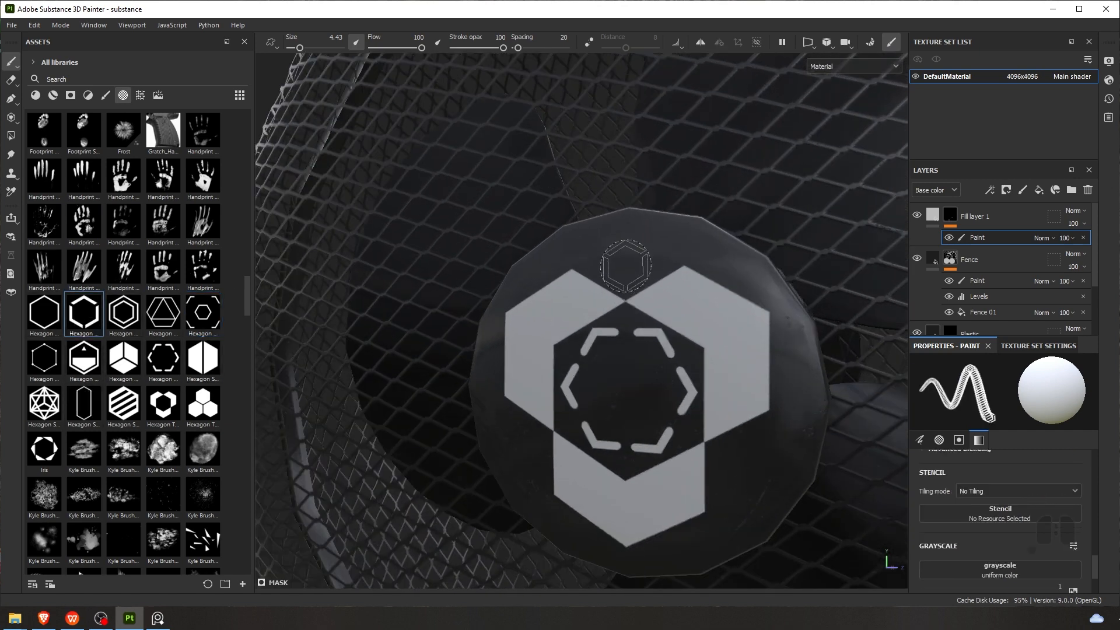
click(631, 268)
key(ctrl+z)
key(ctrl+z)
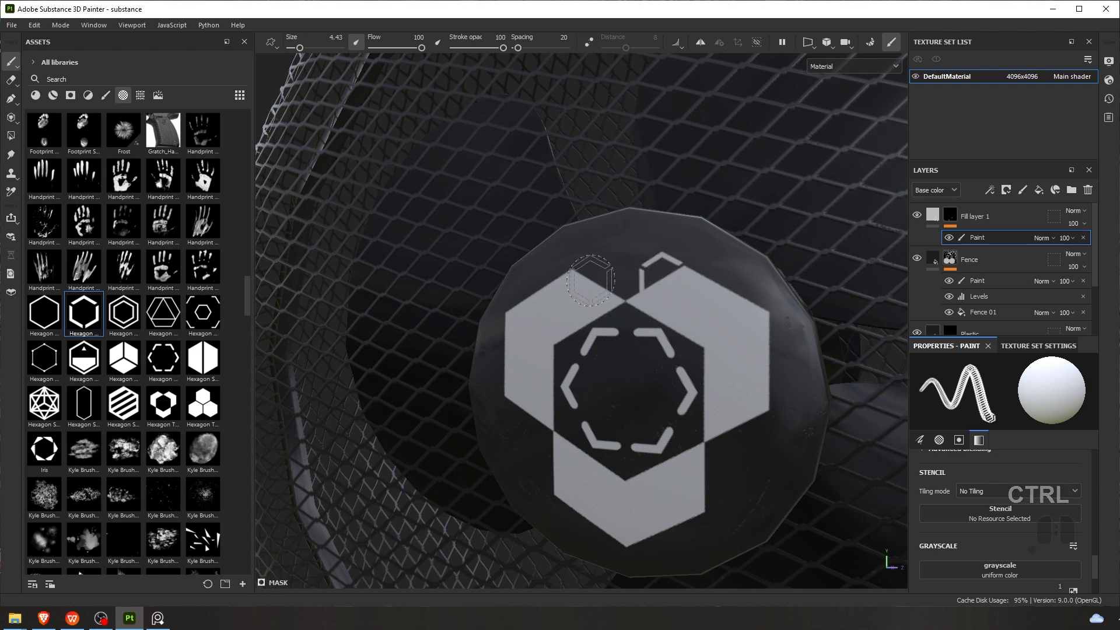
Set the brush size to 4.72 over the emblem's upper-left lobe
ctrl+right_drag(591, 283, 586, 281)
alt+drag(590, 280, 591, 292)
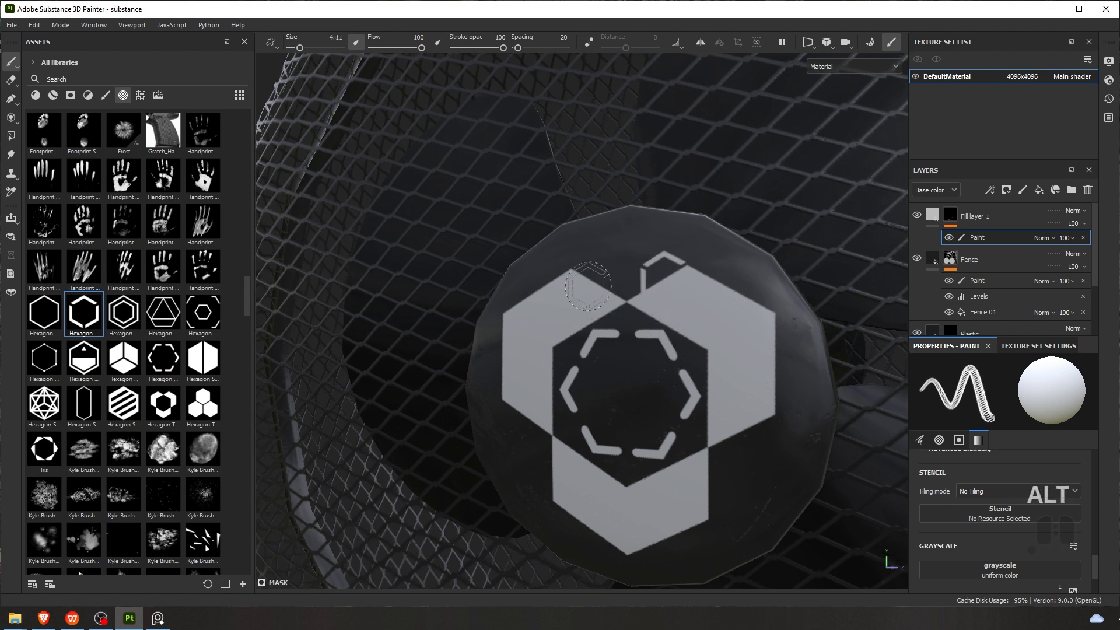
shift+right_drag(596, 294, 586, 296)
mouse_move(541, 277)
alt+mouse_down()
mouse_move(635, 253)
mouse_move(594, 285)
alt+mouse_up()
scroll(595, 285, up, 2)
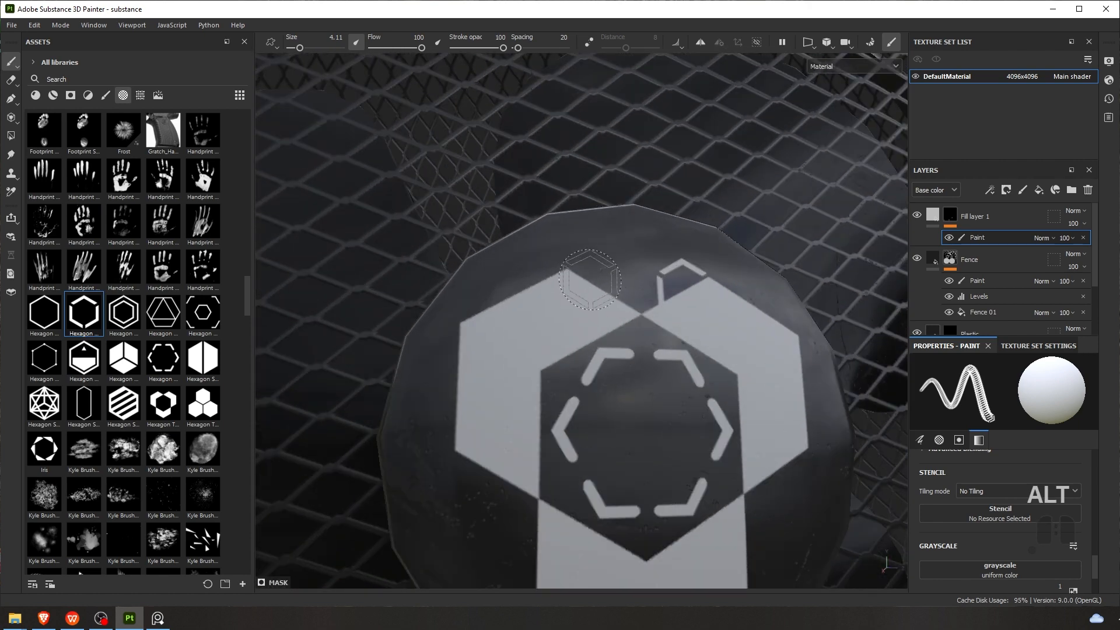
ctrl+right_drag(594, 286, 589, 286)
mouse_move(589, 285)
shift+right_down()
mouse_move(584, 294)
mouse_move(598, 293)
mouse_move(587, 291)
mouse_move(601, 277)
mouse_move(582, 286)
mouse_move(579, 307)
mouse_move(588, 190)
shift+right_up()
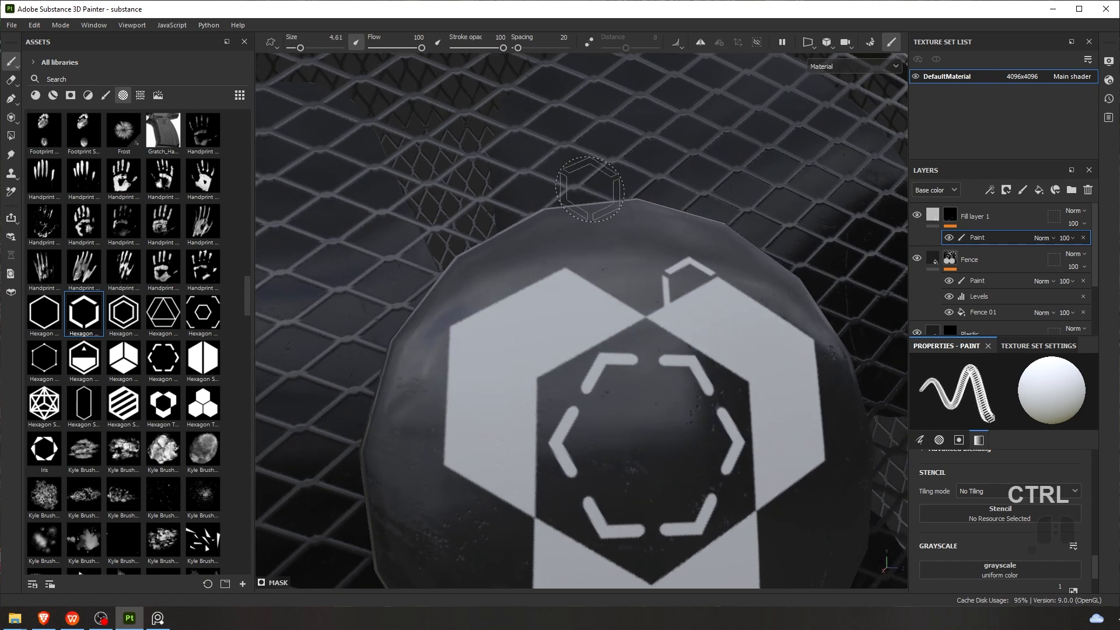
mouse_move(587, 268)
shift+right_down()
mouse_move(586, 257)
mouse_move(568, 285)
shift+right_up()
mouse_move(568, 285)
alt+right_down()
mouse_move(553, 286)
mouse_move(577, 292)
mouse_move(578, 240)
mouse_move(571, 295)
alt+right_up()
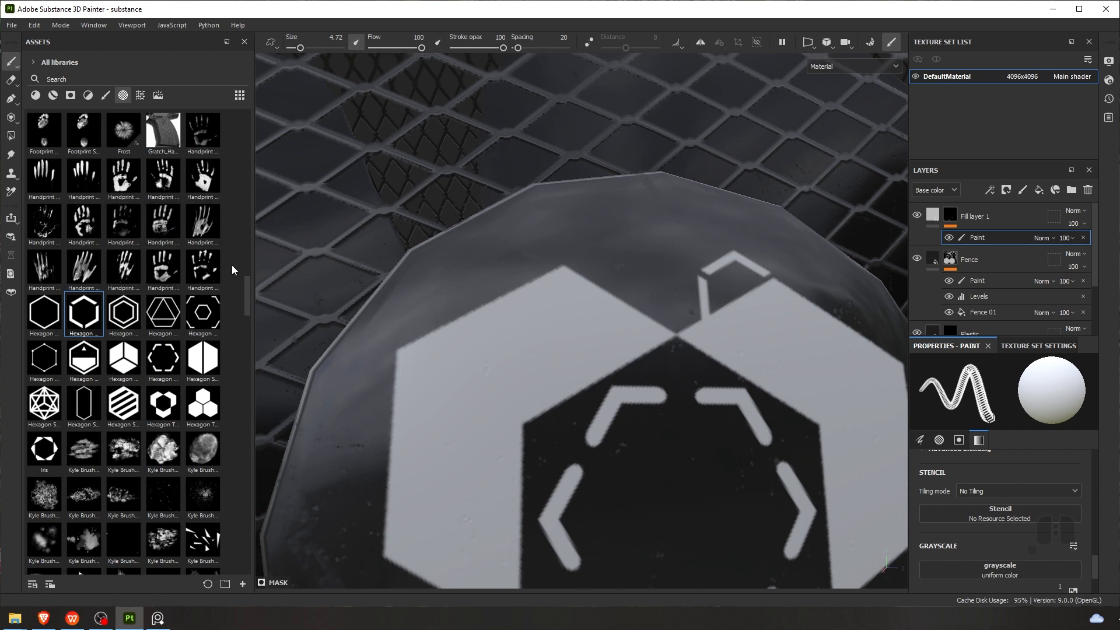
Rotate the hexagon outline alpha and stamp it on the emblem's upper-left lobe, mirroring the stamp across the top notch
mouse_move(536, 303)
alt+mouse_down()
mouse_move(579, 292)
mouse_move(575, 302)
alt+mouse_up()
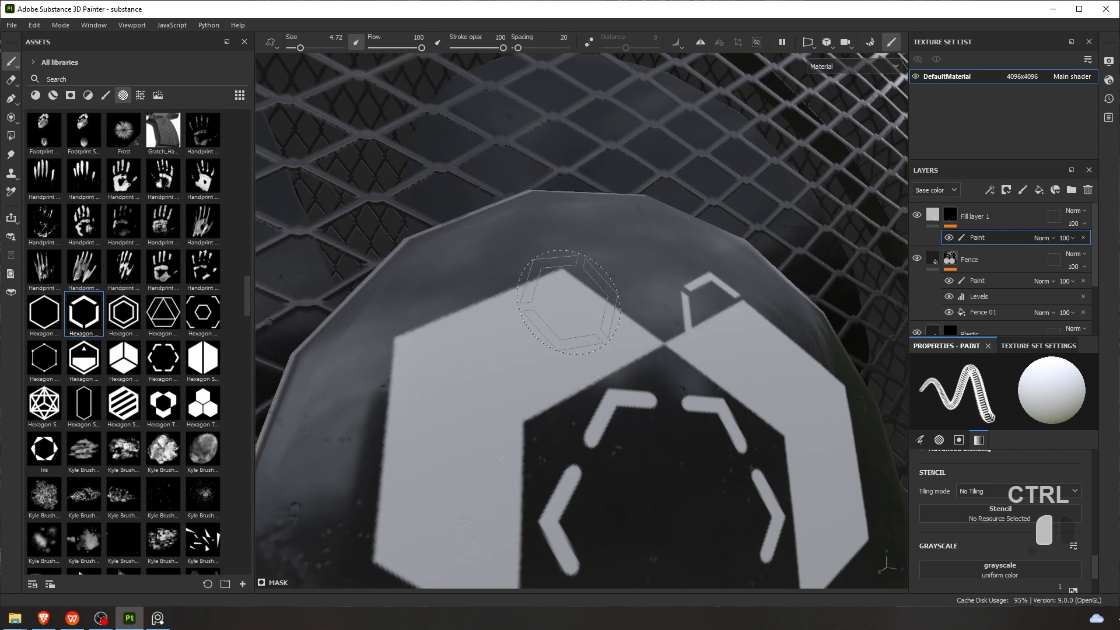
shift+click(574, 302)
key(ctrl+z)
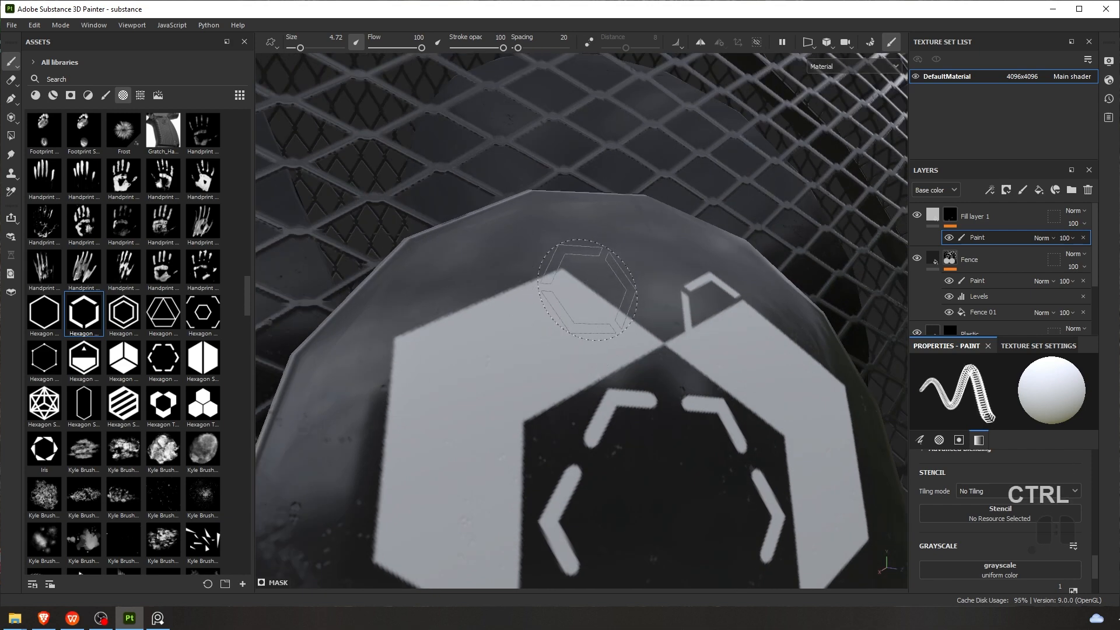
ctrl+drag(587, 290, 601, 290)
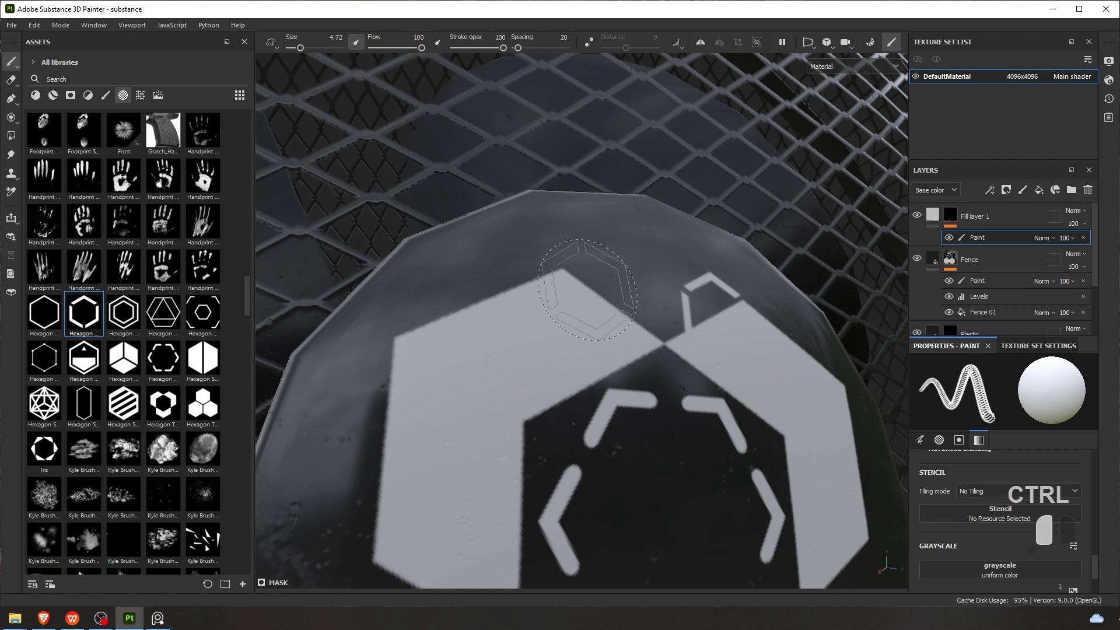
ctrl+drag(587, 290, 595, 289)
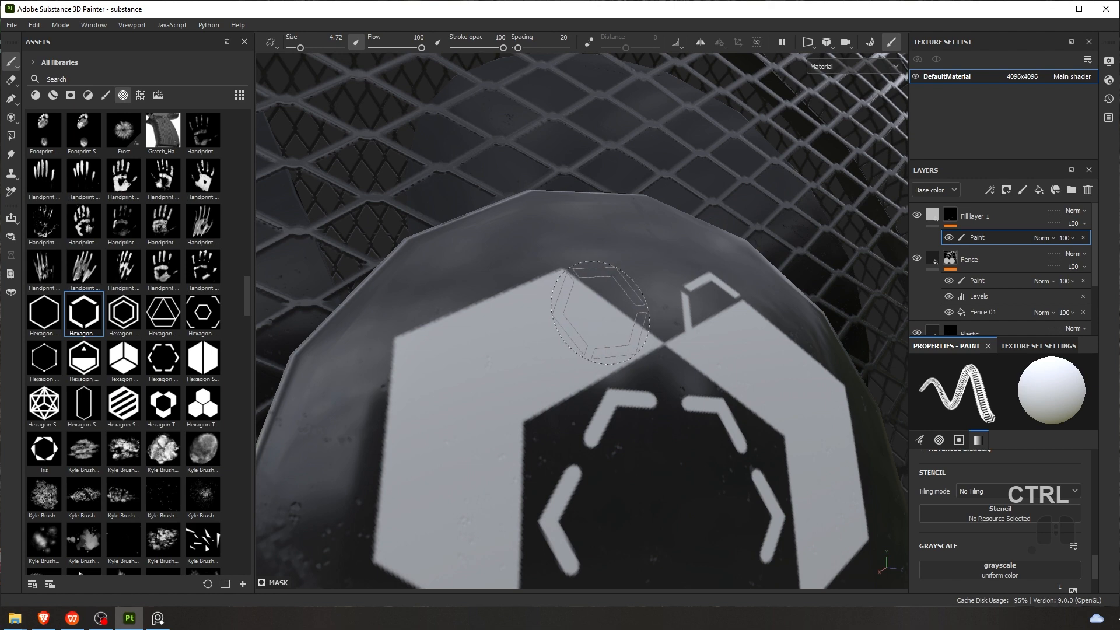
click(605, 295)
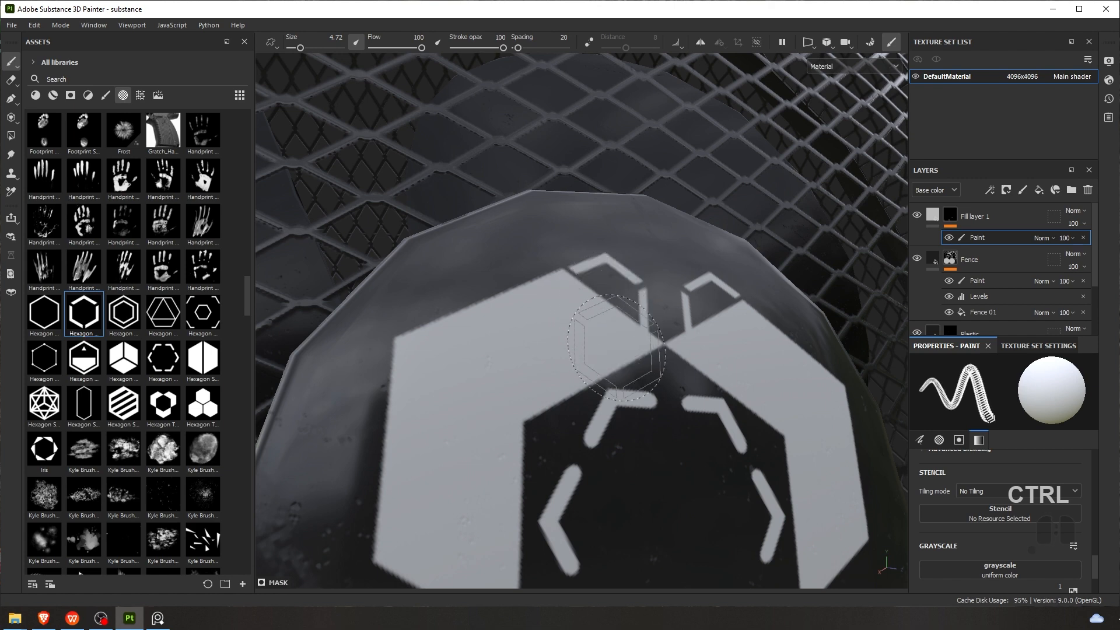
Stamp the small hexagon outline at the lower corner of the emblem's right lobe
mouse_move(633, 340)
alt+mouse_down()
mouse_move(723, 349)
mouse_move(645, 299)
alt+mouse_up()
scroll(645, 299, down, 2)
mouse_move(677, 335)
alt+middle_down()
mouse_move(688, 335)
mouse_move(612, 198)
alt+middle_up()
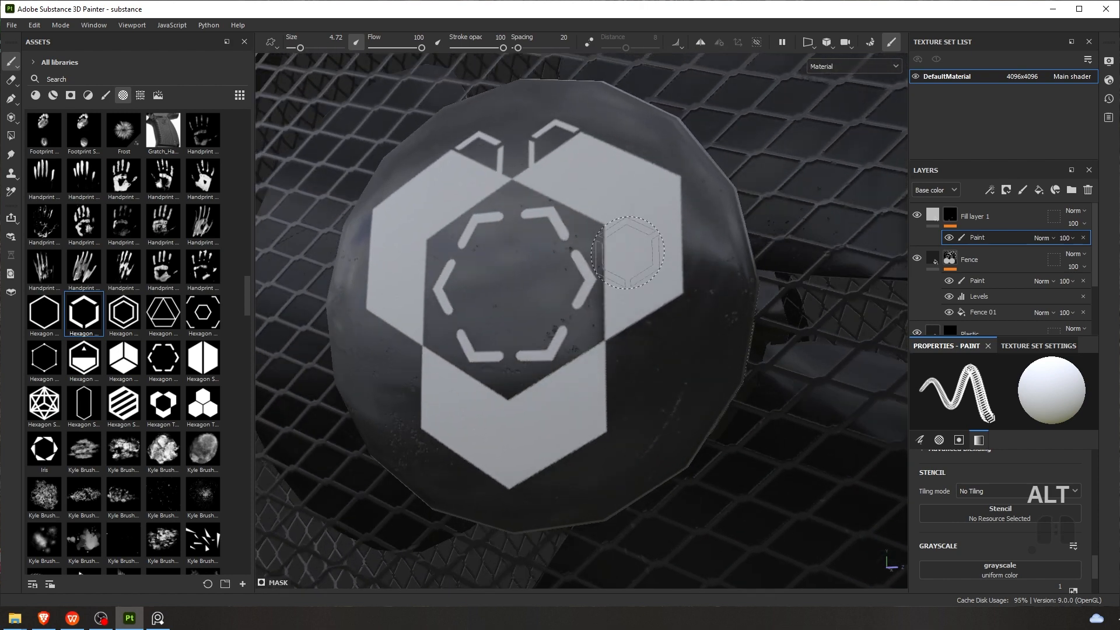
scroll(641, 312, up, 2)
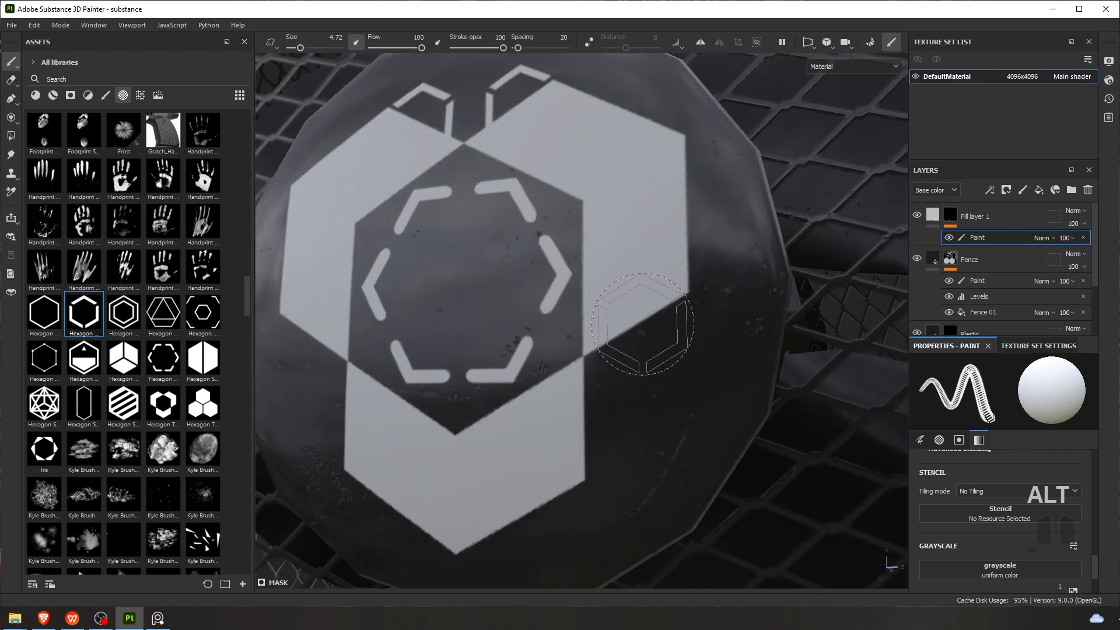
click(642, 324)
Stamp small hexagon outlines on both sides of the emblem's bottom lobe
mouse_move(497, 396)
alt+mouse_down()
mouse_move(482, 367)
mouse_move(385, 374)
alt+mouse_up()
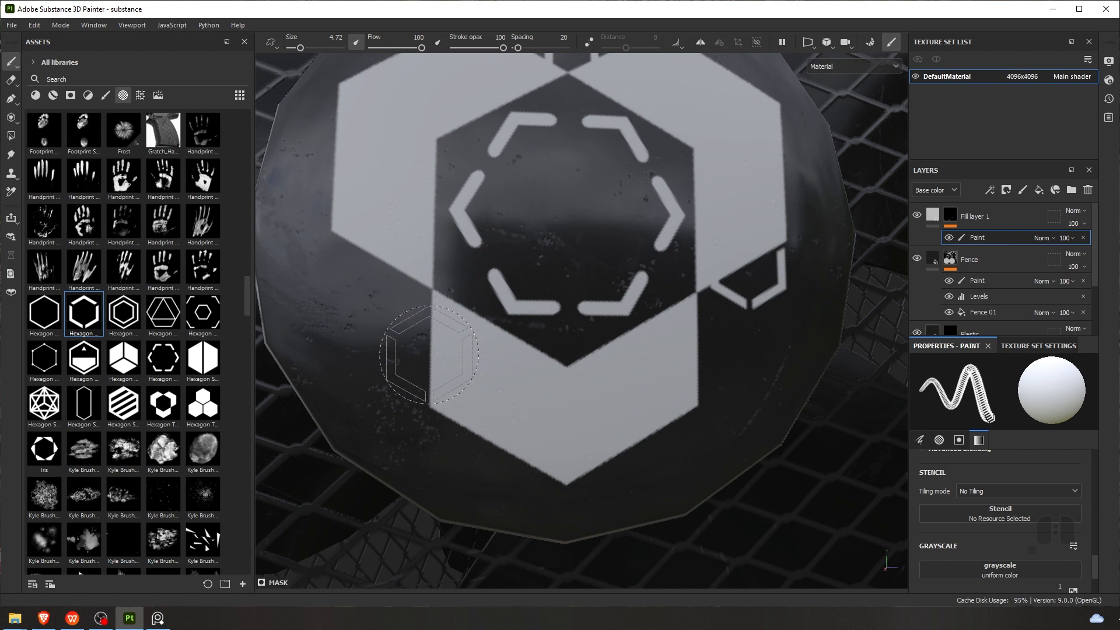
click(429, 353)
mouse_move(707, 361)
ctrl+mouse_down()
mouse_move(684, 357)
mouse_move(708, 348)
ctrl+mouse_up()
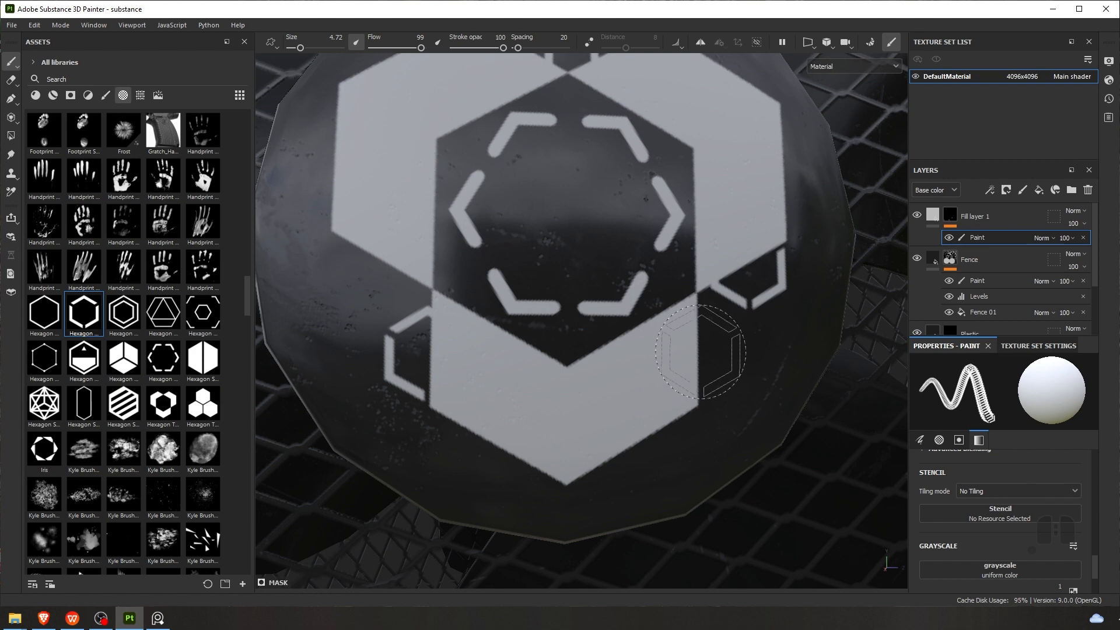
click(701, 351)
Stamp the small hexagon outline at the lower corner of the emblem's left lobe
key(space)
mouse_move(357, 246)
mouse_down()
mouse_move(397, 253)
mouse_move(402, 222)
mouse_move(568, 238)
mouse_up()
key(ctrl+z)
scroll(508, 266, up, 1)
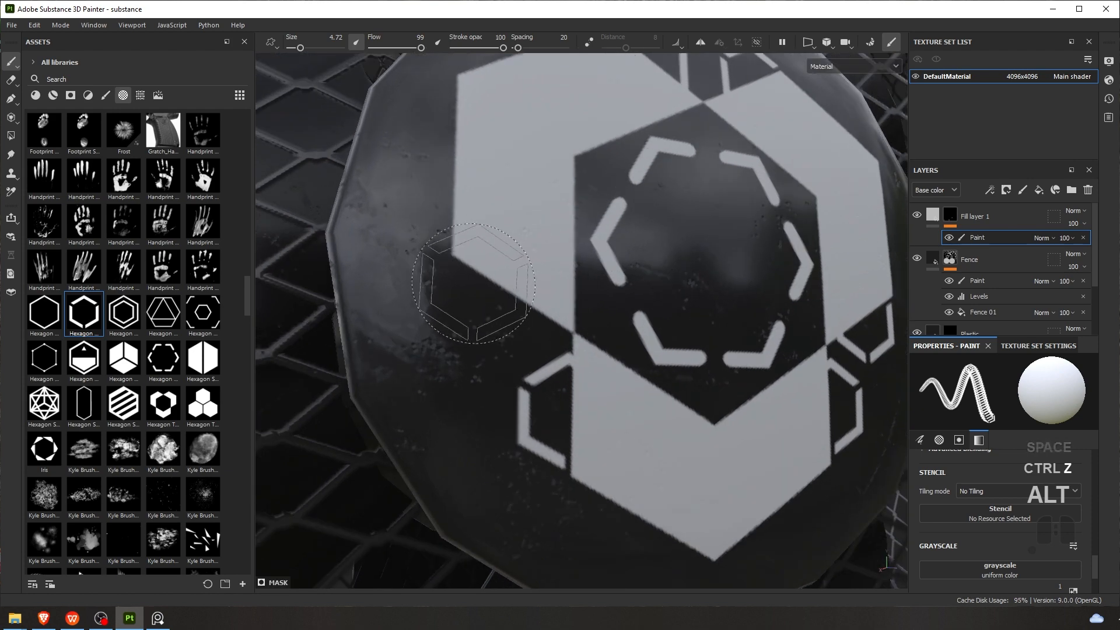
click(499, 290)
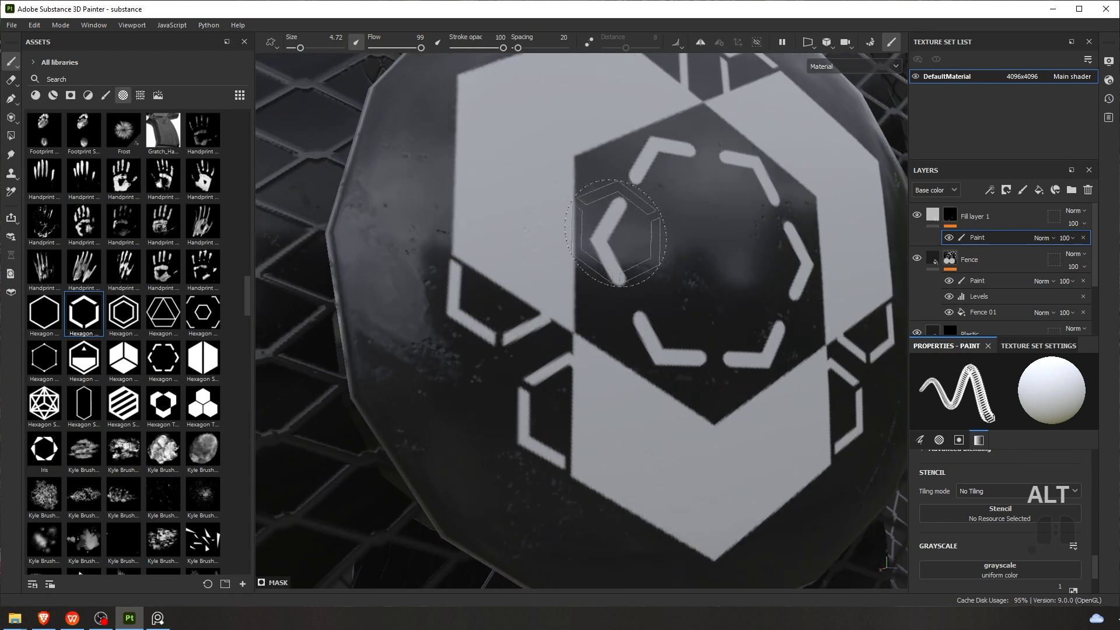
Examine the hub cap emblem on the whole fan and compare it with the logo in the reference photo
scroll(579, 245, down, 2)
alt+drag(620, 231, 643, 205)
scroll(588, 251, down, 10)
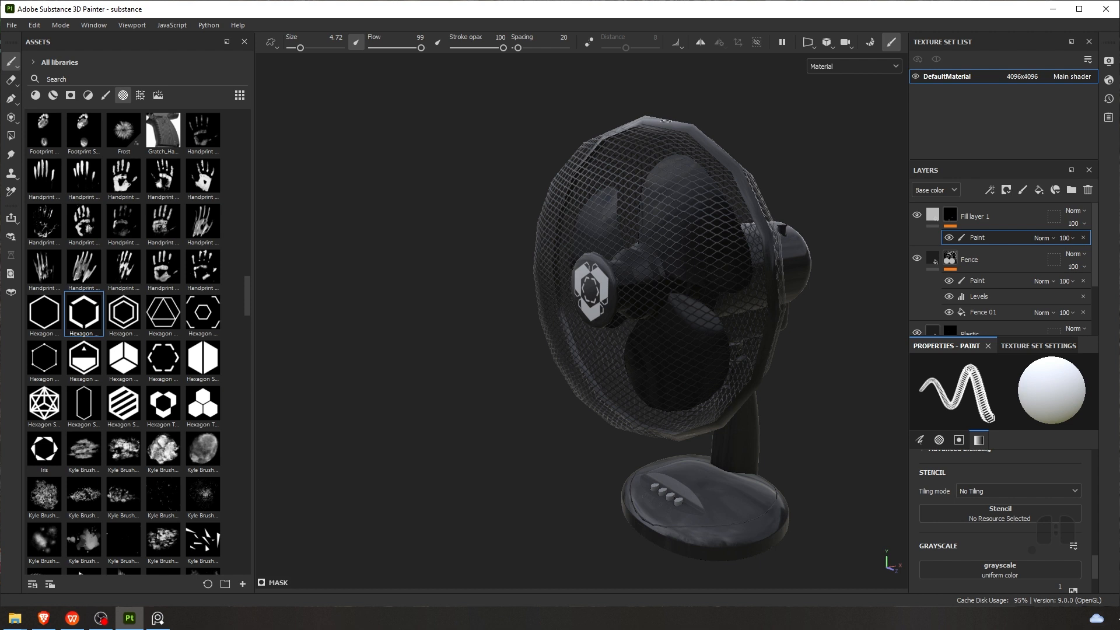
scroll(634, 256, up, 3)
alt+drag(601, 254, 739, 213)
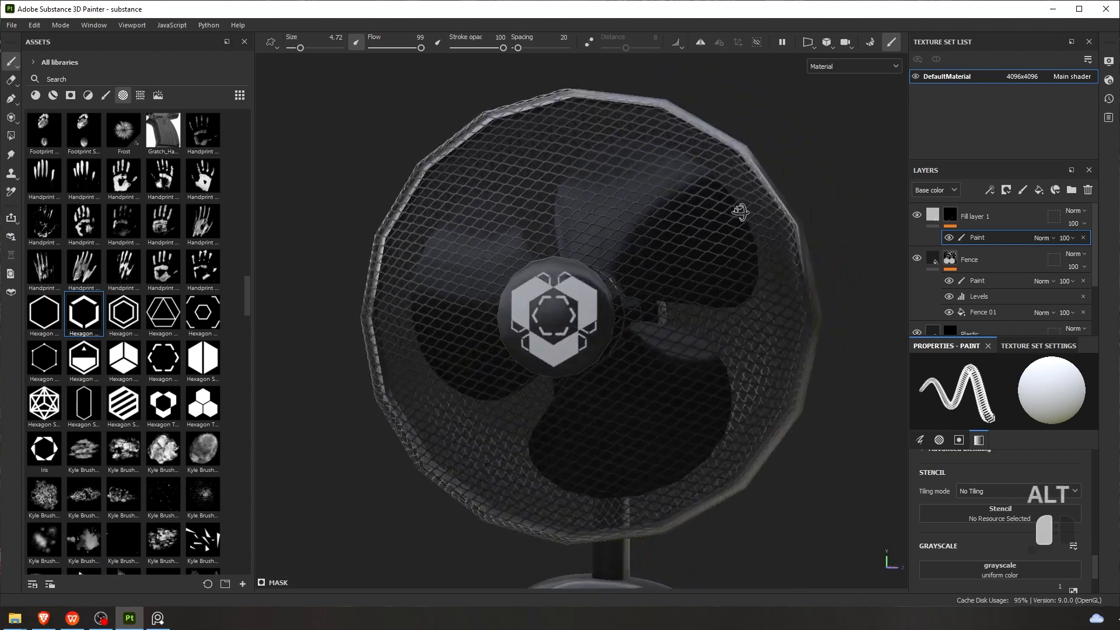
alt+middle_drag(642, 260, 654, 253)
key(alt+Tab)
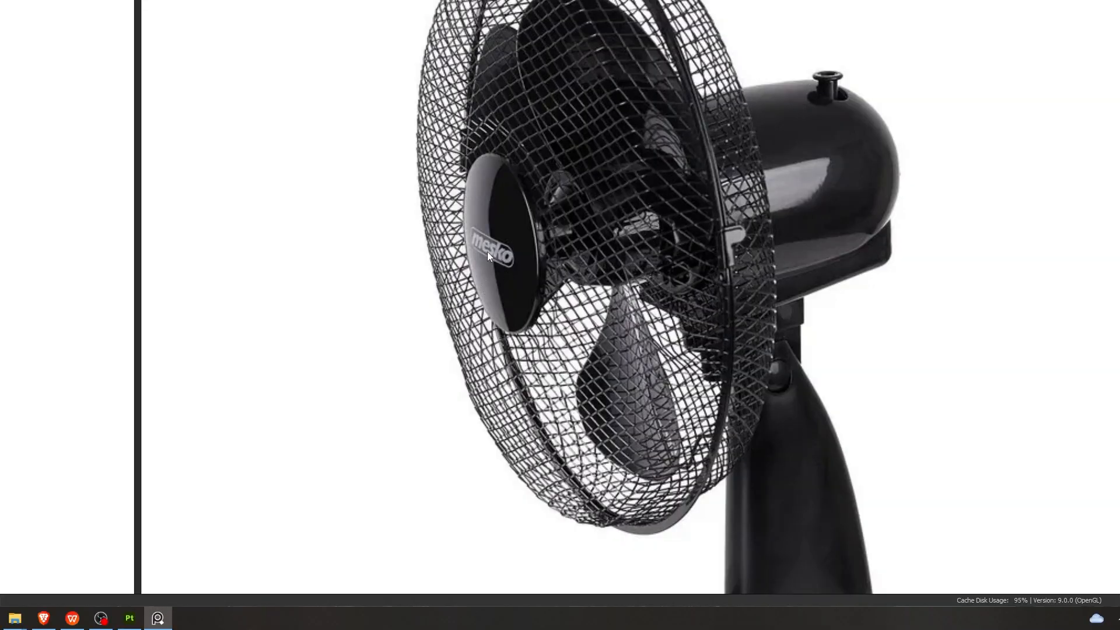
scroll(492, 246, up, 2)
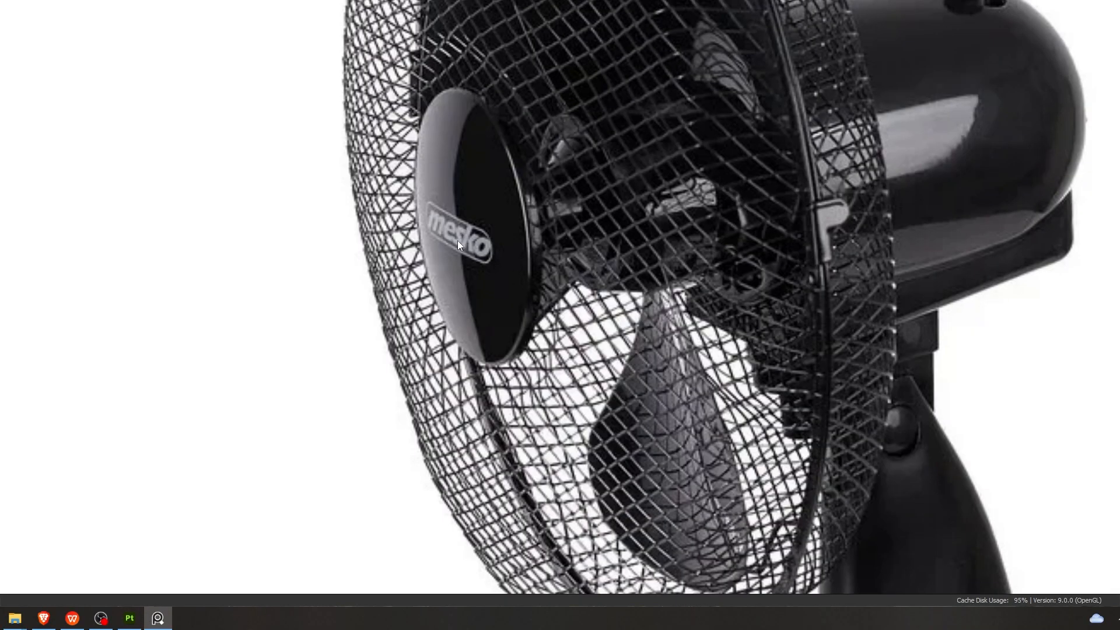
click(153, 623)
alt+right_drag(544, 286, 829, 466)
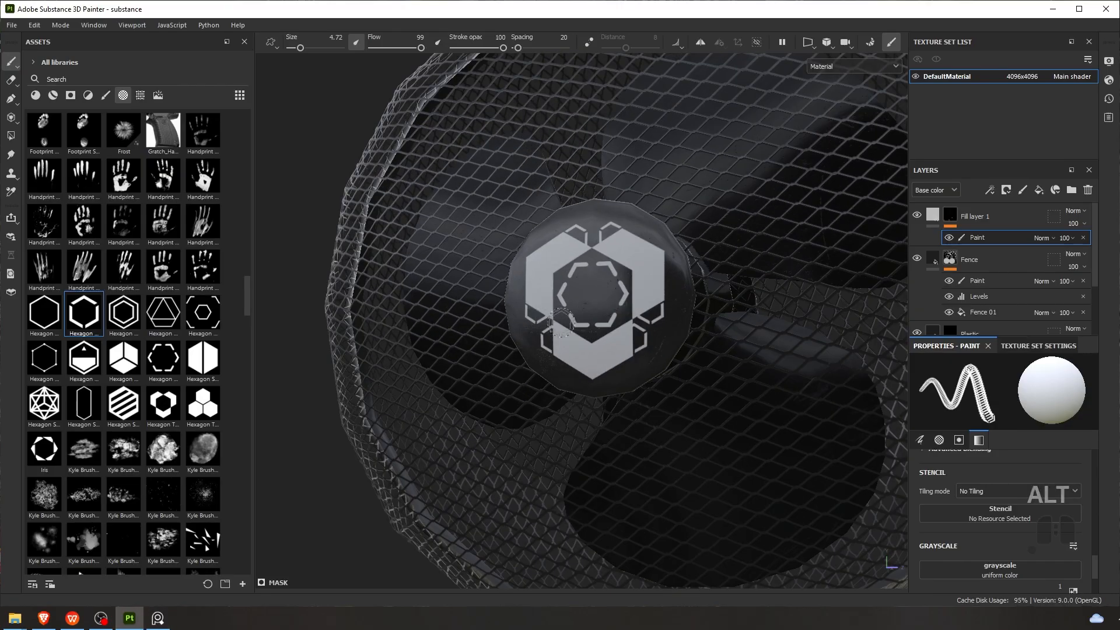
alt+drag(829, 466, 815, 430)
Try embossing the emblem by setting the height of Fill layer 1 to 0.2571
click(933, 216)
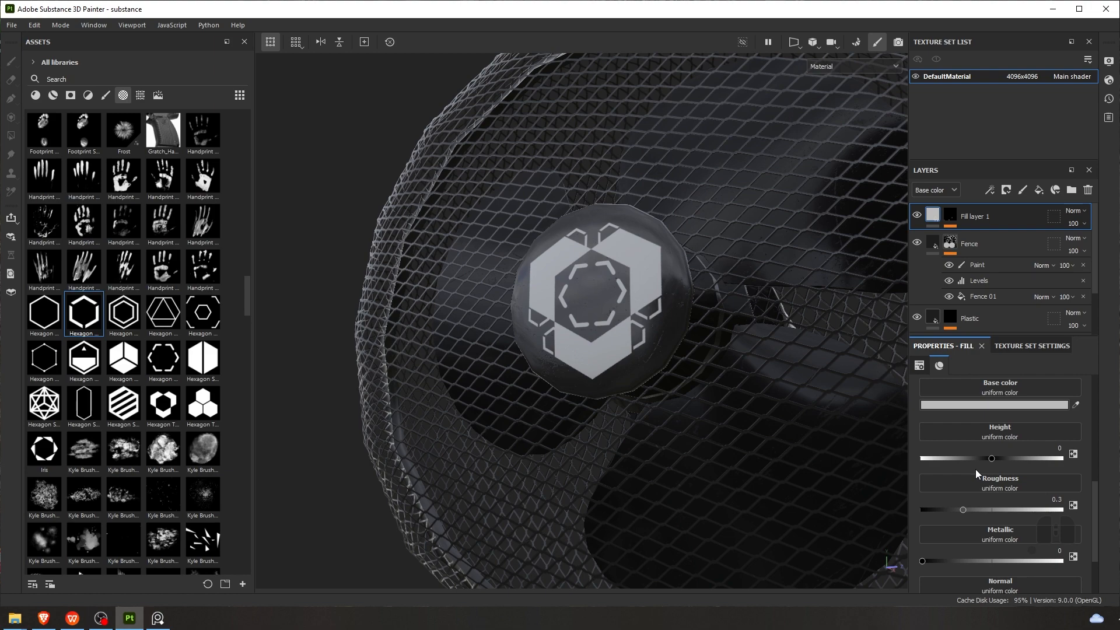
scroll(756, 370, up, 3)
alt+drag(756, 370, 628, 303)
alt+middle_drag(627, 303, 593, 297)
scroll(593, 297, up, 2)
drag(993, 456, 1010, 458)
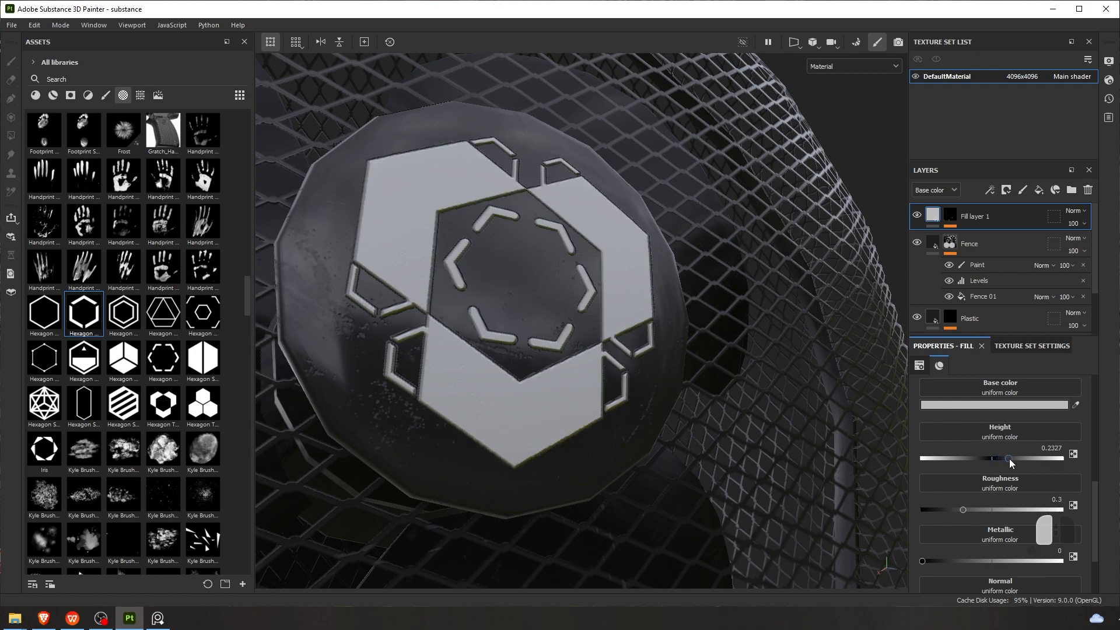
scroll(646, 313, down, 5)
alt+drag(647, 313, 647, 366)
scroll(646, 366, up, 3)
alt+drag(661, 327, 657, 323)
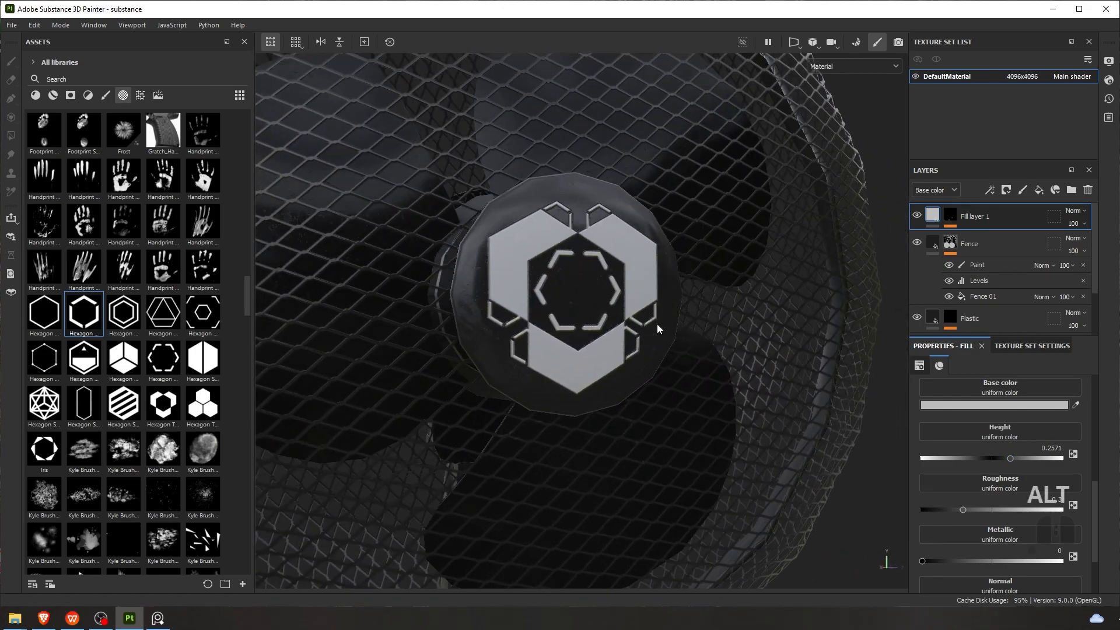
alt+middle_drag(657, 324, 708, 297)
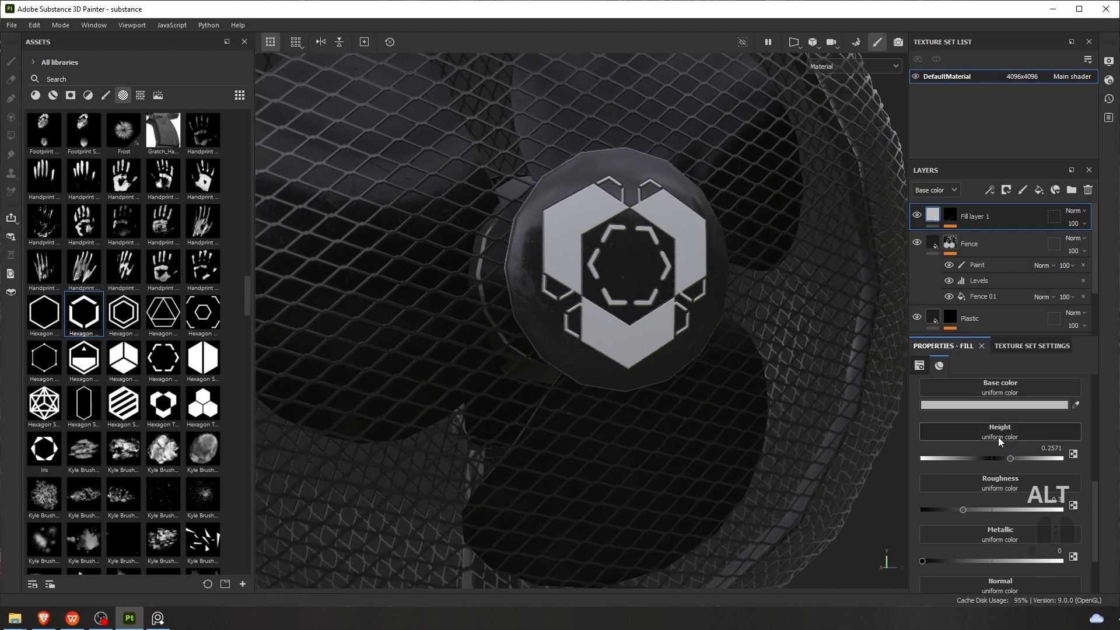
Disable the height, metal, nrm and op channels of Fill layer 1 and set its roughness to 0.8082
scroll(1002, 446, up, 2)
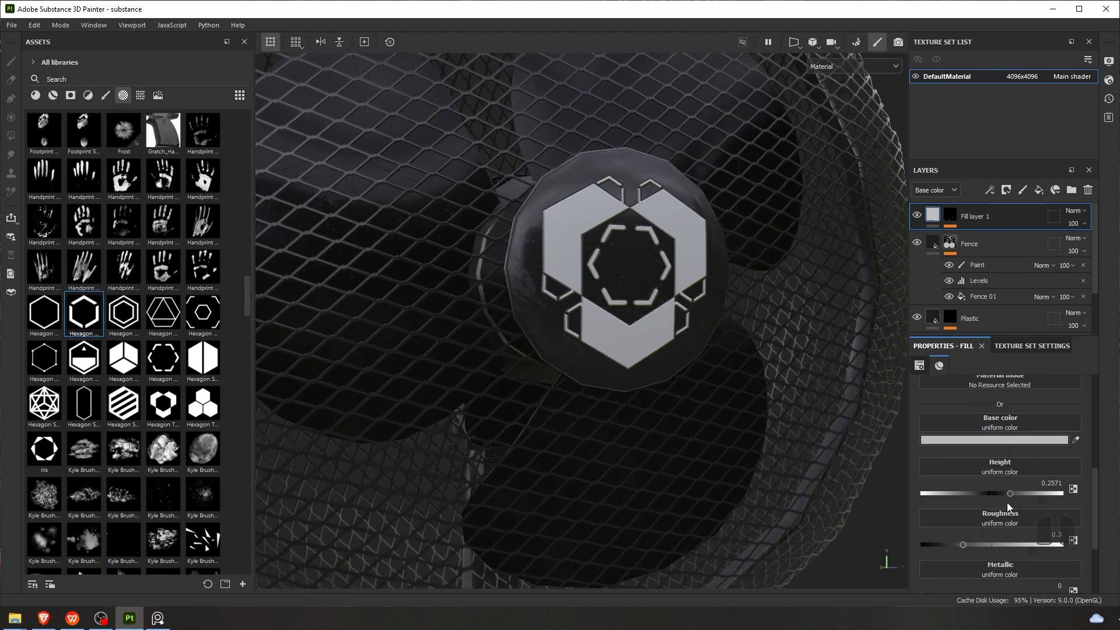
scroll(1008, 466, up, 4)
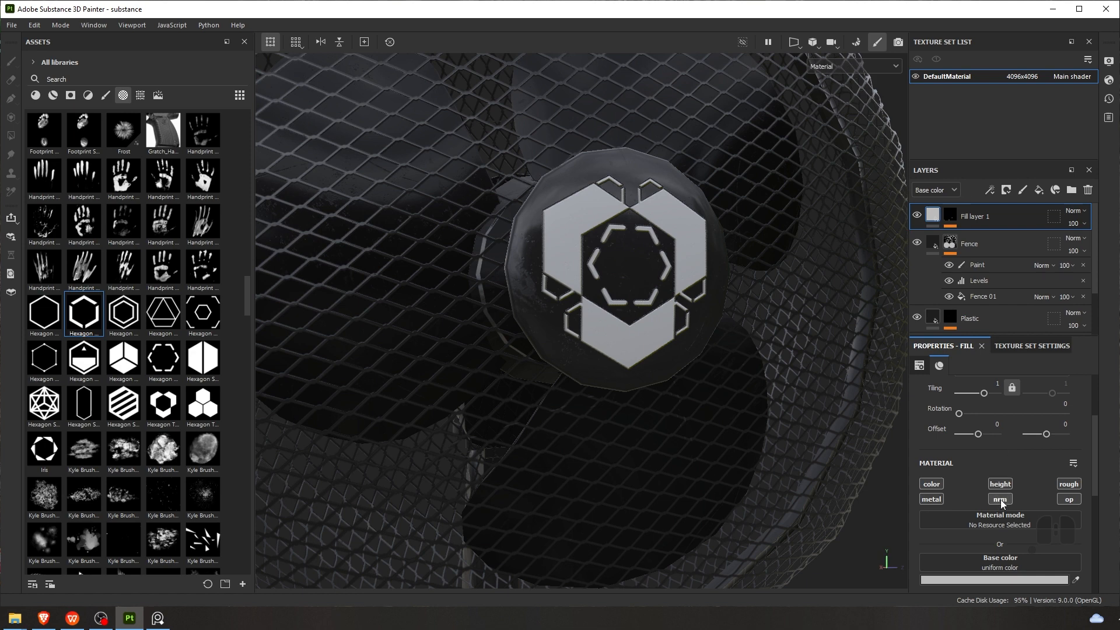
click(998, 485)
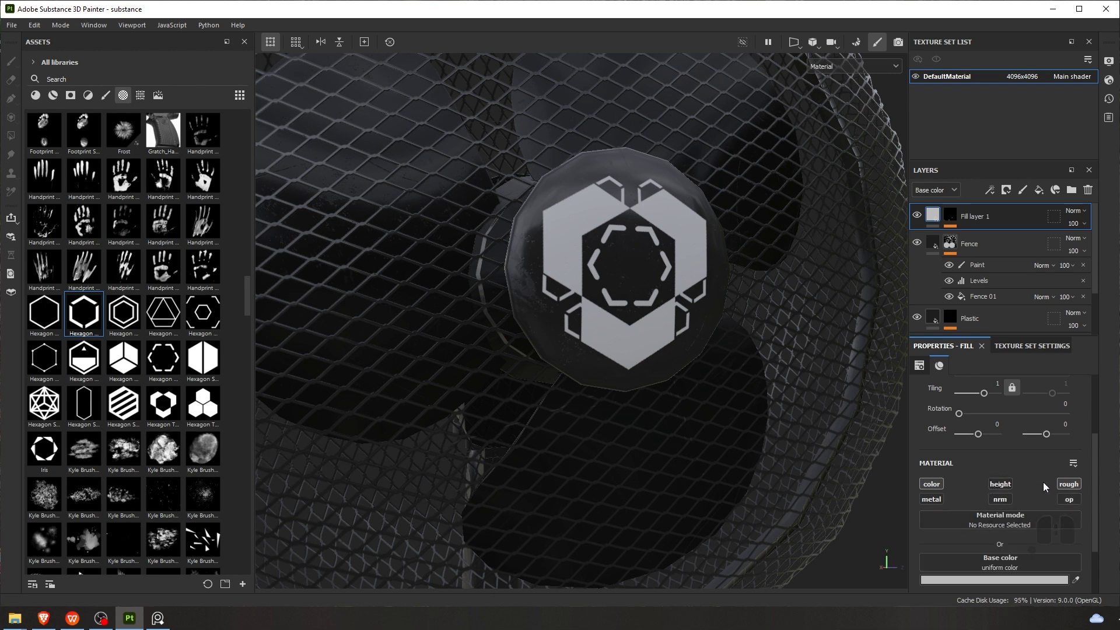
scroll(1032, 492, down, 1)
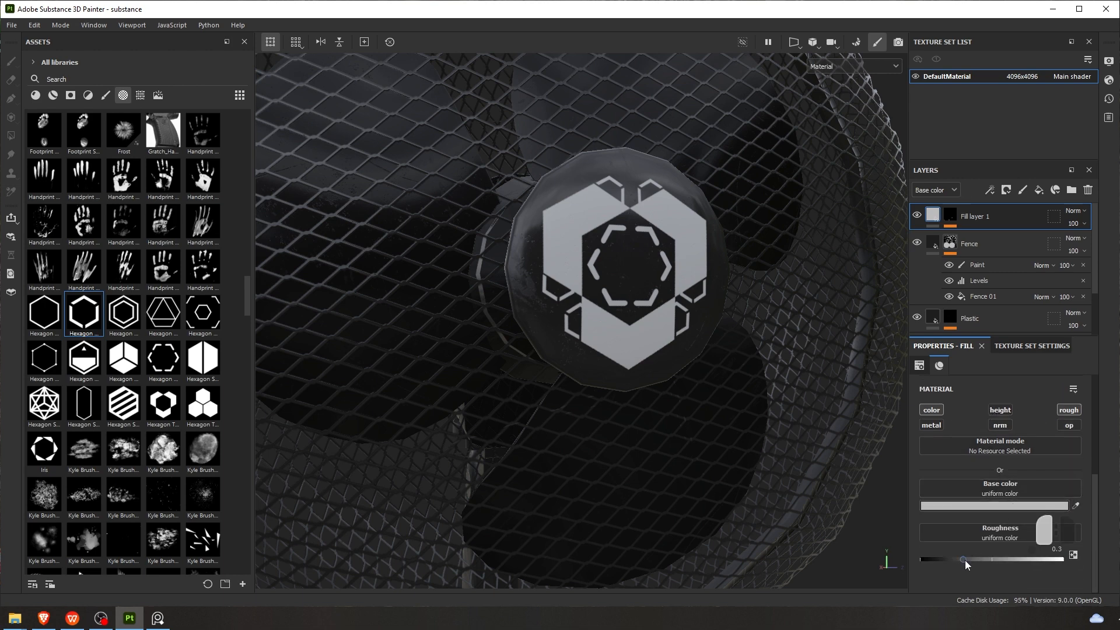
drag(1044, 561, 1035, 562)
Inspect the whole fan from several sides and compare its stand, base and buttons with the reference photo
alt+drag(776, 373, 457, 233)
scroll(635, 257, up, 3)
scroll(664, 280, down, 8)
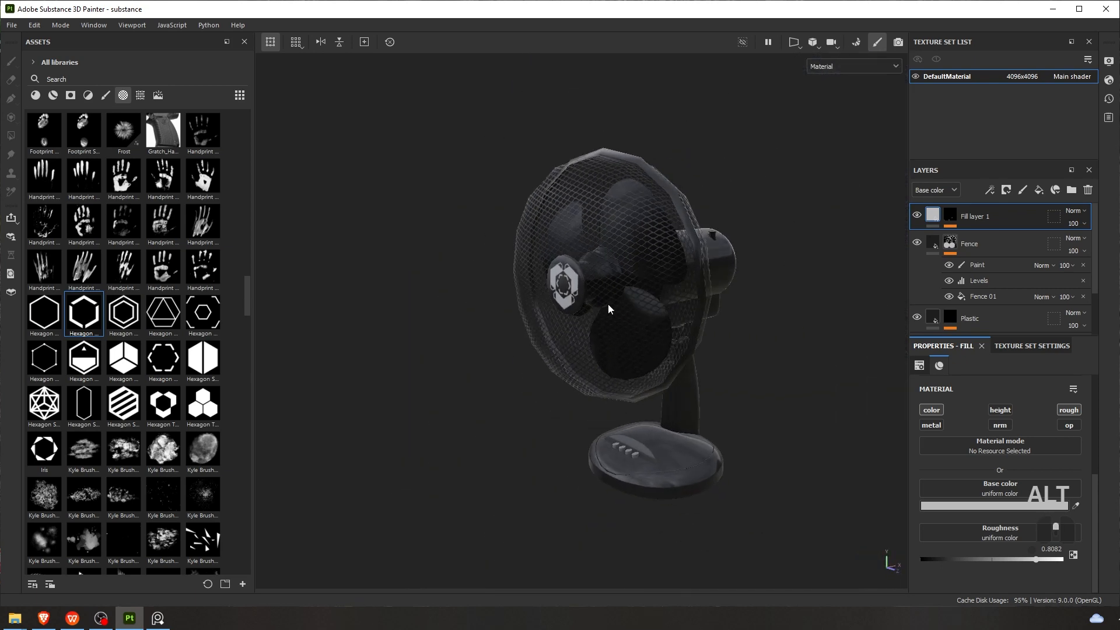
scroll(671, 316, up, 4)
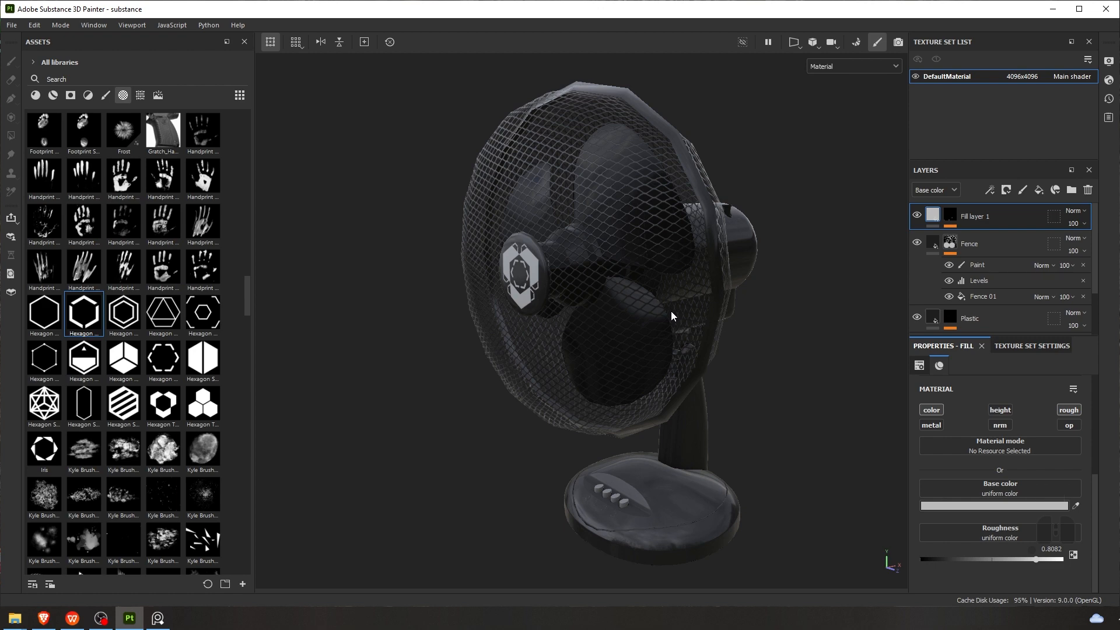
alt+drag(670, 300, 665, 344)
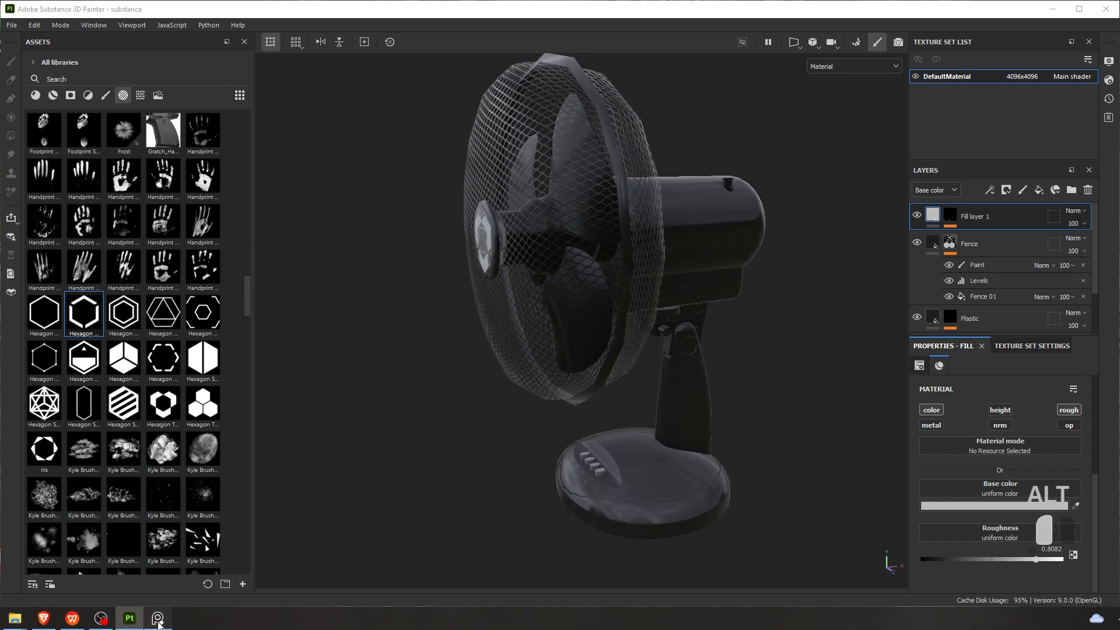
click(158, 618)
scroll(498, 334, down, 5)
scroll(556, 316, up, 1)
middle_drag(591, 334, 565, 200)
middle_drag(589, 362, 623, 333)
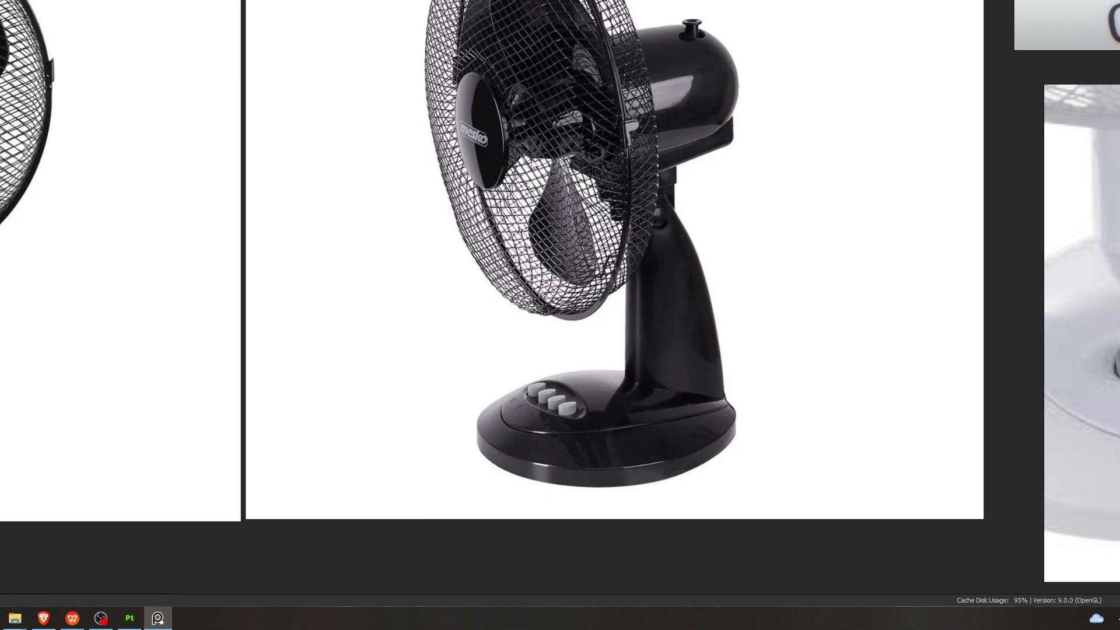
Examine the fan's grille and motor housing from the side and front against the reference photo
middle_drag(531, 155, 534, 236)
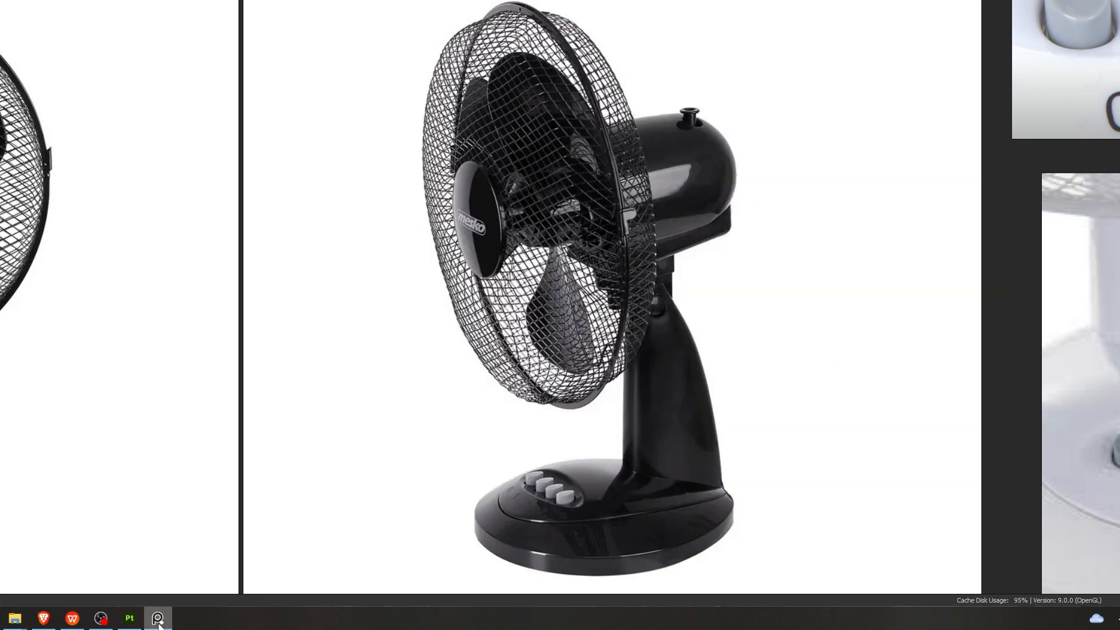
key(alt+Tab)
scroll(581, 275, up, 2)
alt+drag(444, 269, 488, 277)
alt+middle_drag(488, 277, 683, 274)
alt+drag(682, 274, 636, 266)
alt+middle_drag(636, 265, 558, 261)
mouse_move(653, 253)
alt+mouse_down()
mouse_move(594, 257)
mouse_move(647, 259)
alt+mouse_up()
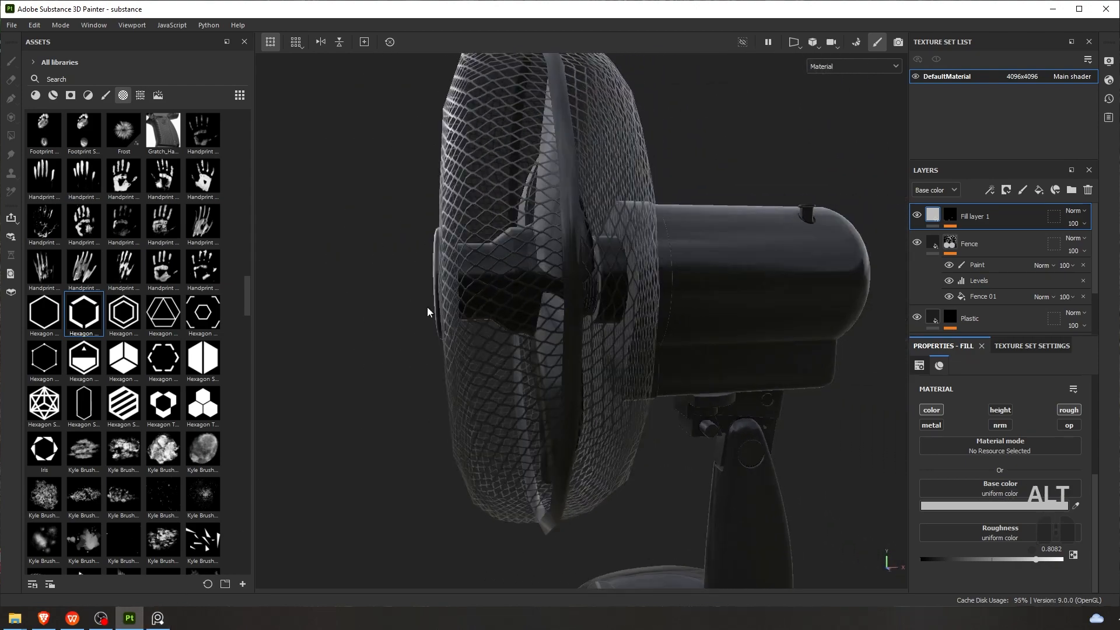
alt+drag(428, 310, 491, 313)
alt+drag(605, 302, 561, 327)
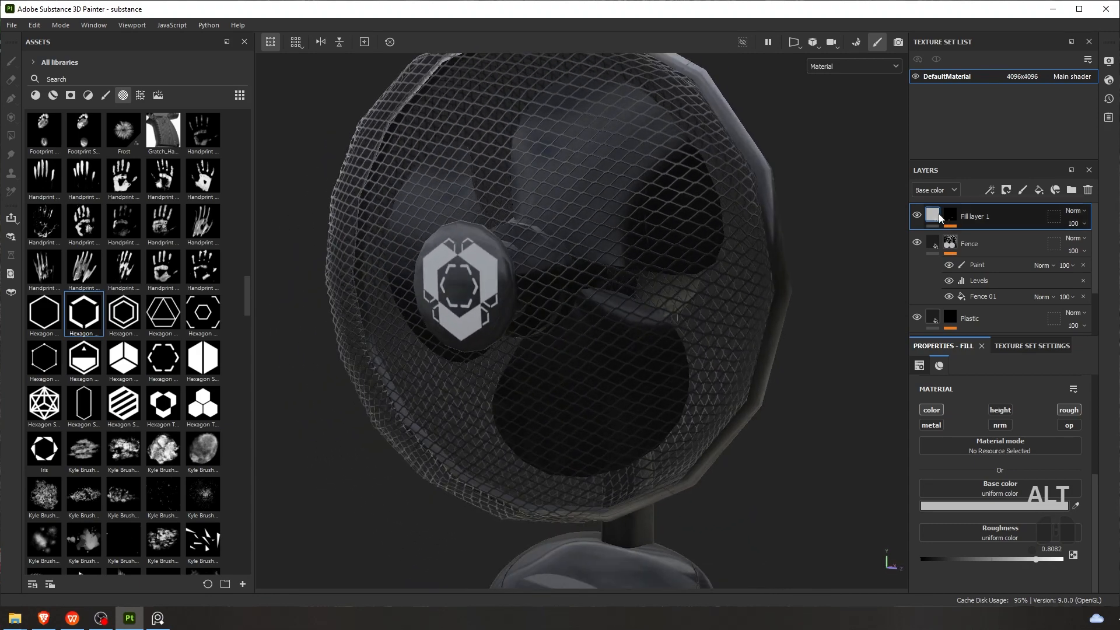
Set the base color of the Fence layer to white, FFFFFF
click(930, 247)
scroll(974, 549, down, 5)
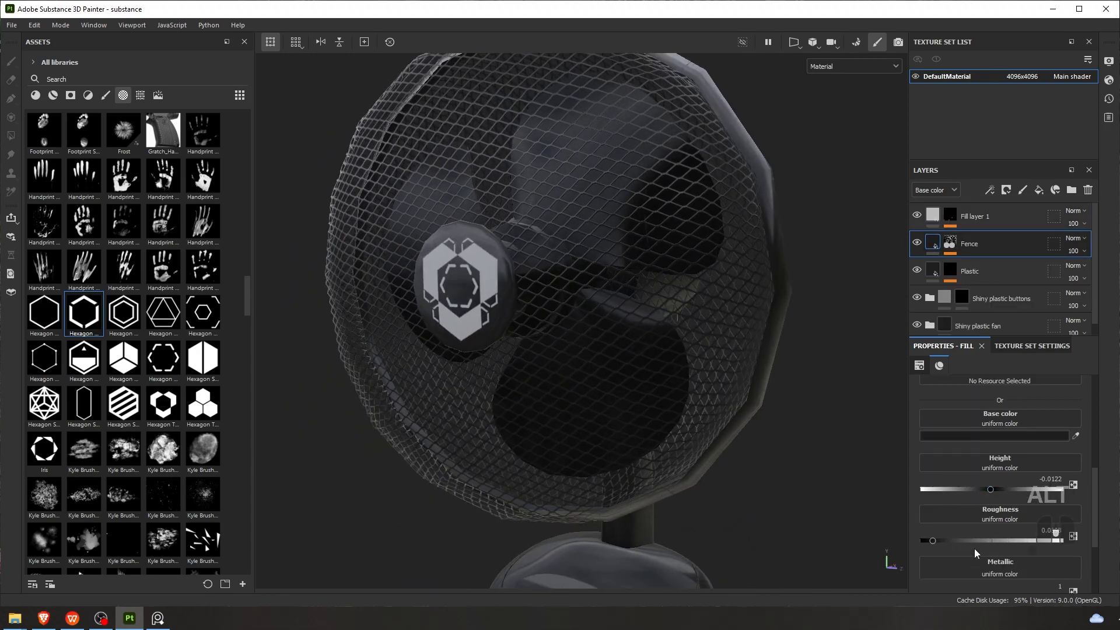
scroll(979, 525, up, 4)
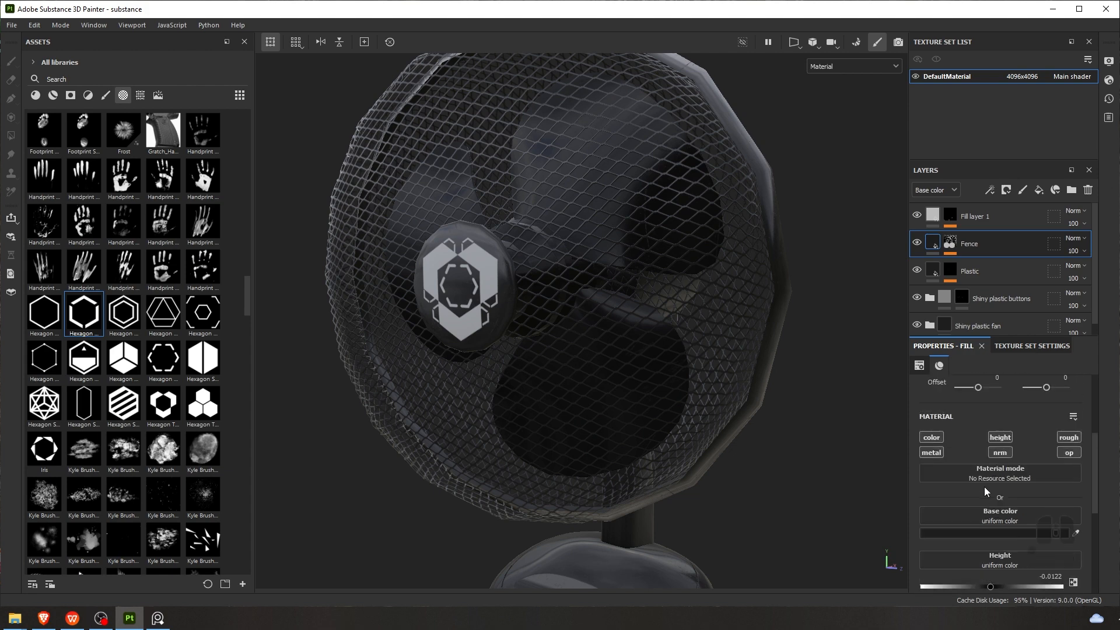
click(984, 535)
drag(958, 344, 855, 223)
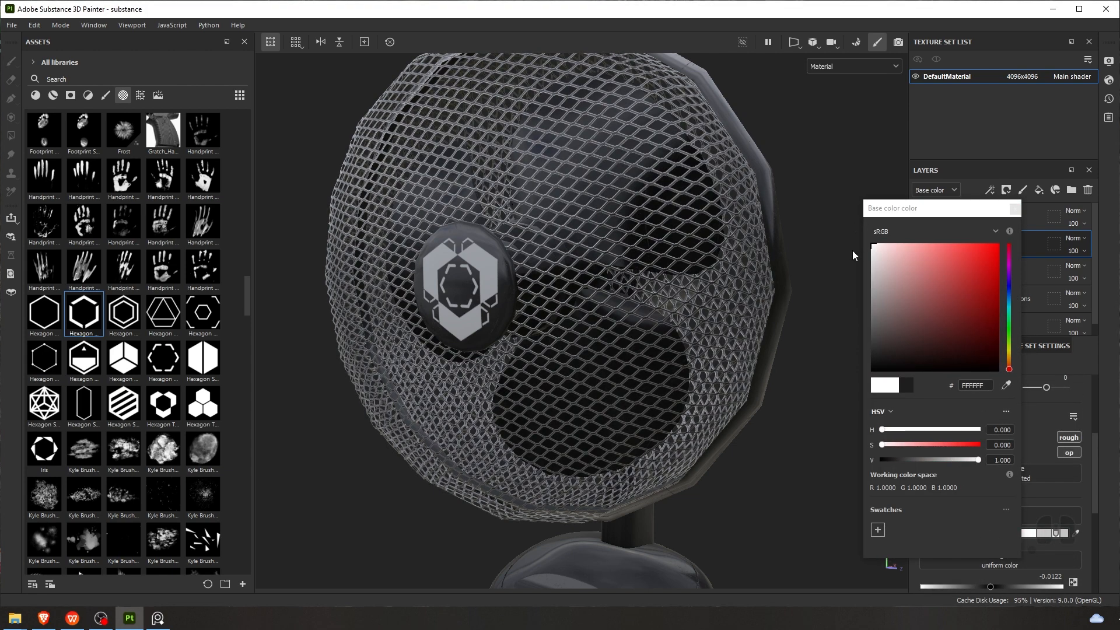
scroll(637, 232, up, 6)
click(1014, 208)
scroll(667, 239, up, 4)
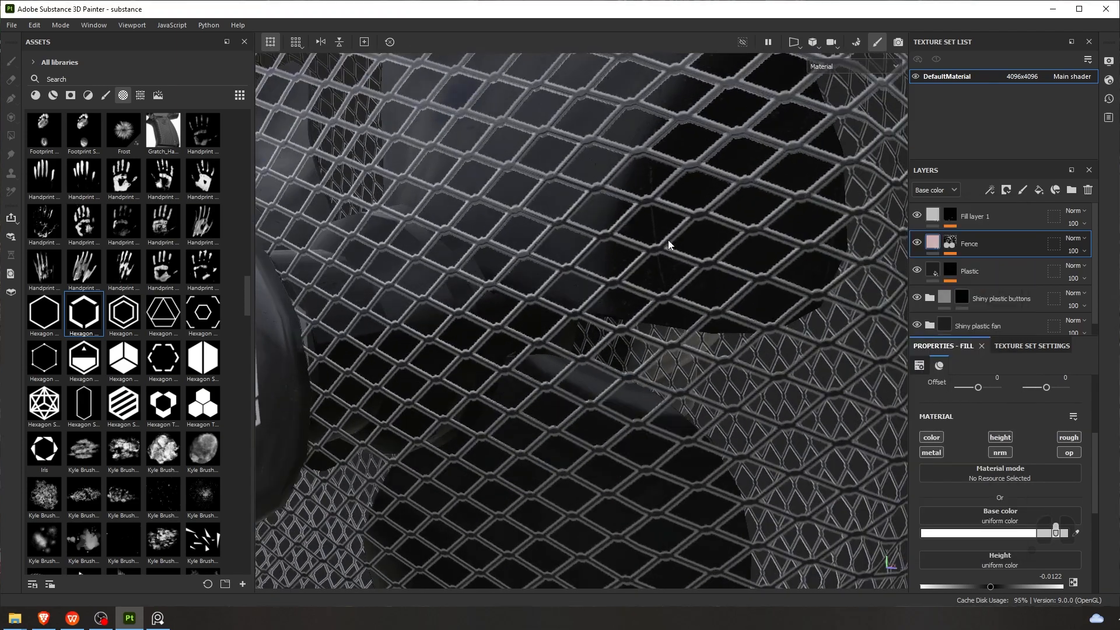
alt+drag(596, 268, 652, 238)
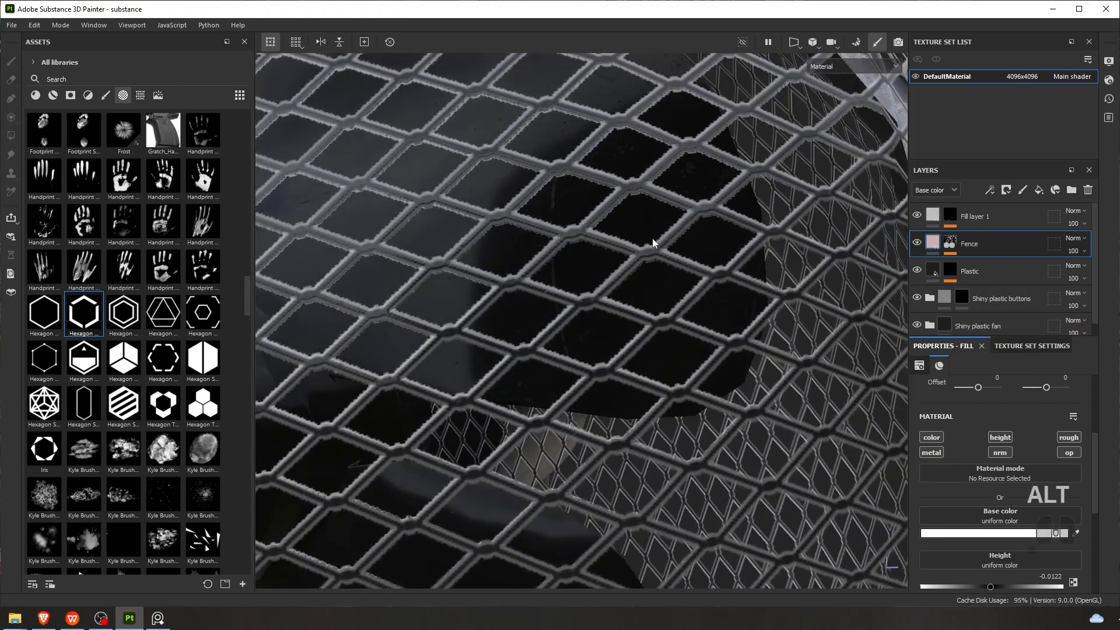
Check the Fence mask's Levels effect and set the Fence layer's height to 0
click(950, 244)
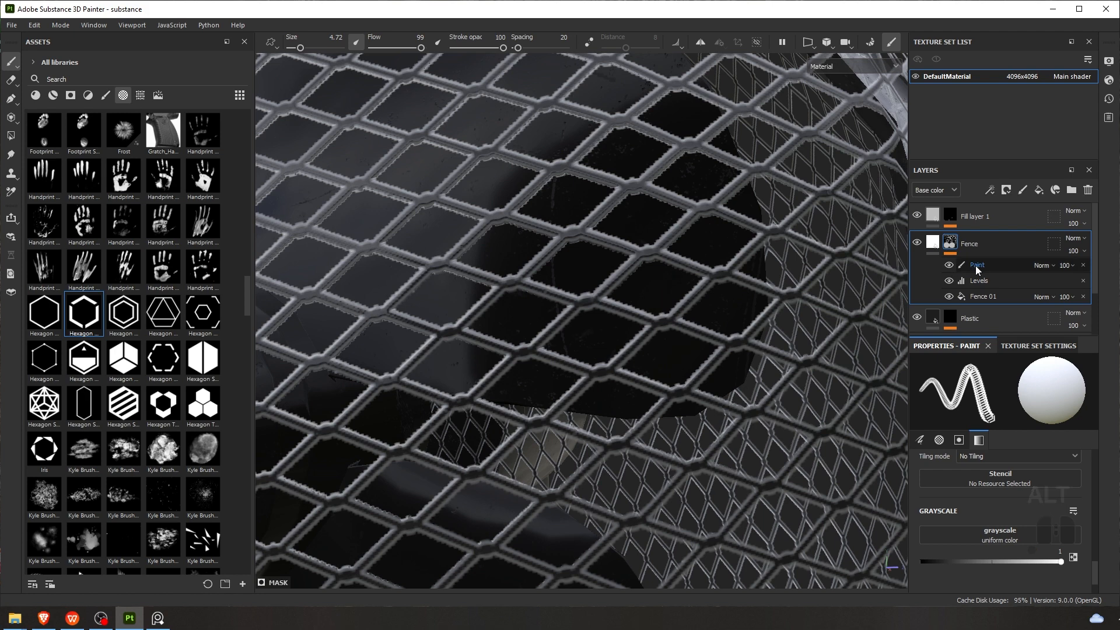
click(979, 283)
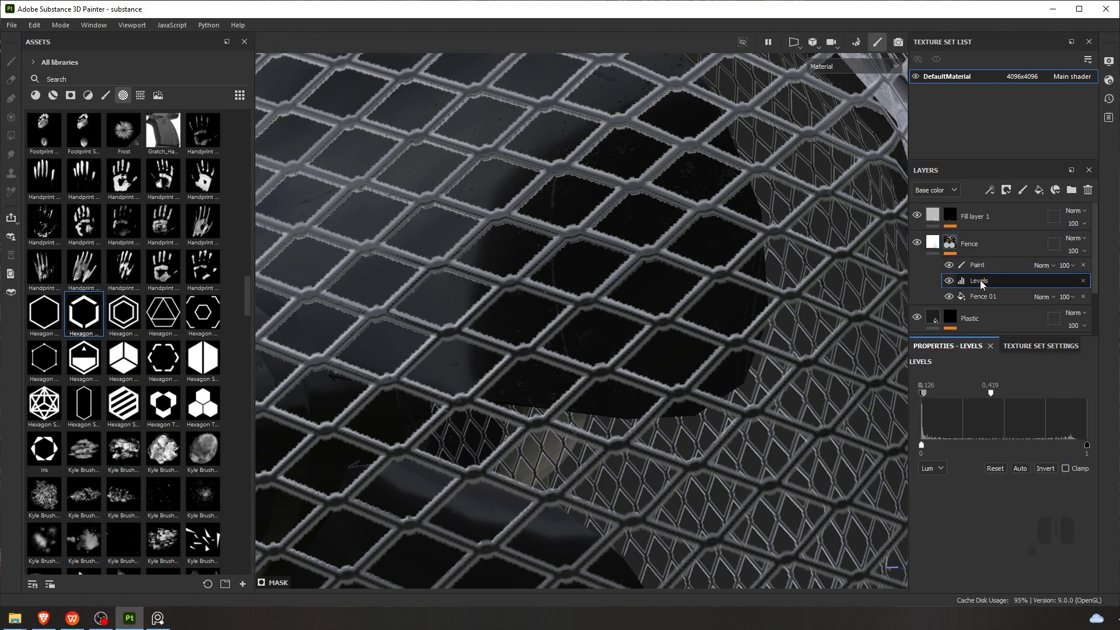
click(933, 243)
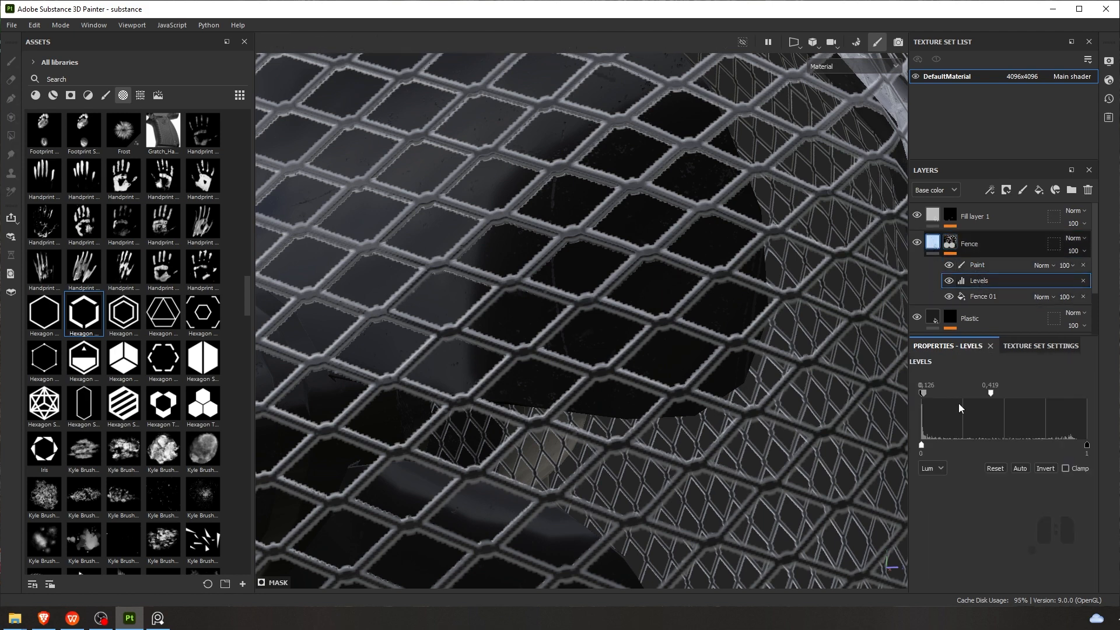
scroll(1003, 495, down, 2)
scroll(1002, 502, down, 1)
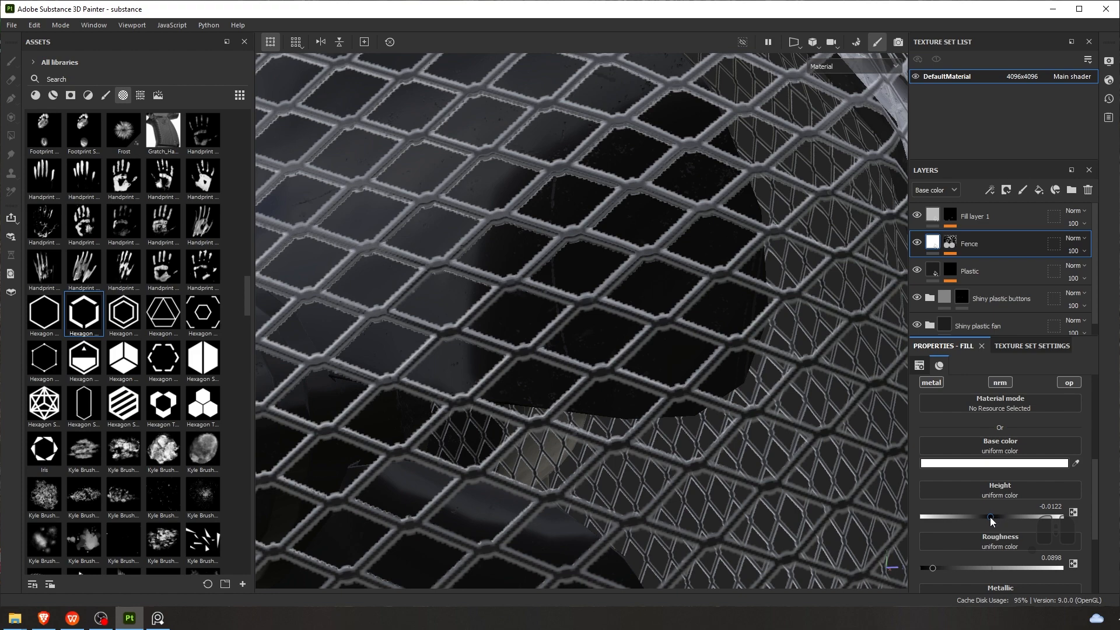
mouse_move(989, 517)
mouse_down()
mouse_move(1000, 518)
mouse_move(976, 520)
mouse_move(996, 523)
mouse_up()
click(1051, 506)
text(0)
key(Return)
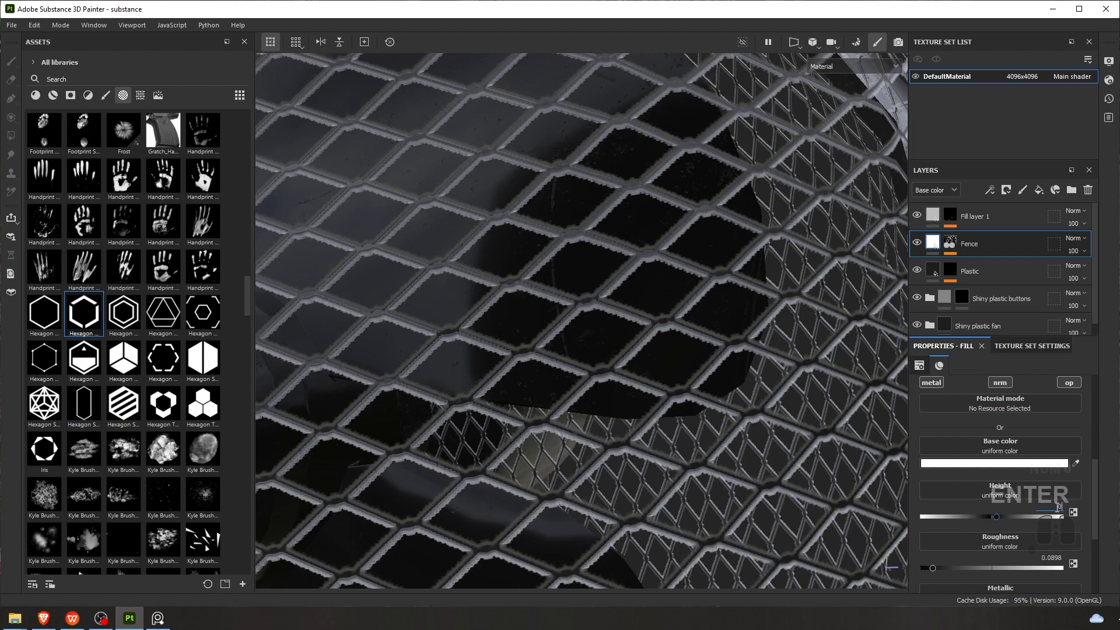
Undo the last height and base color changes of the Fence layer
scroll(705, 367, down, 2)
scroll(592, 312, up, 2)
alt+drag(593, 313, 691, 285)
key(ctrl+z)
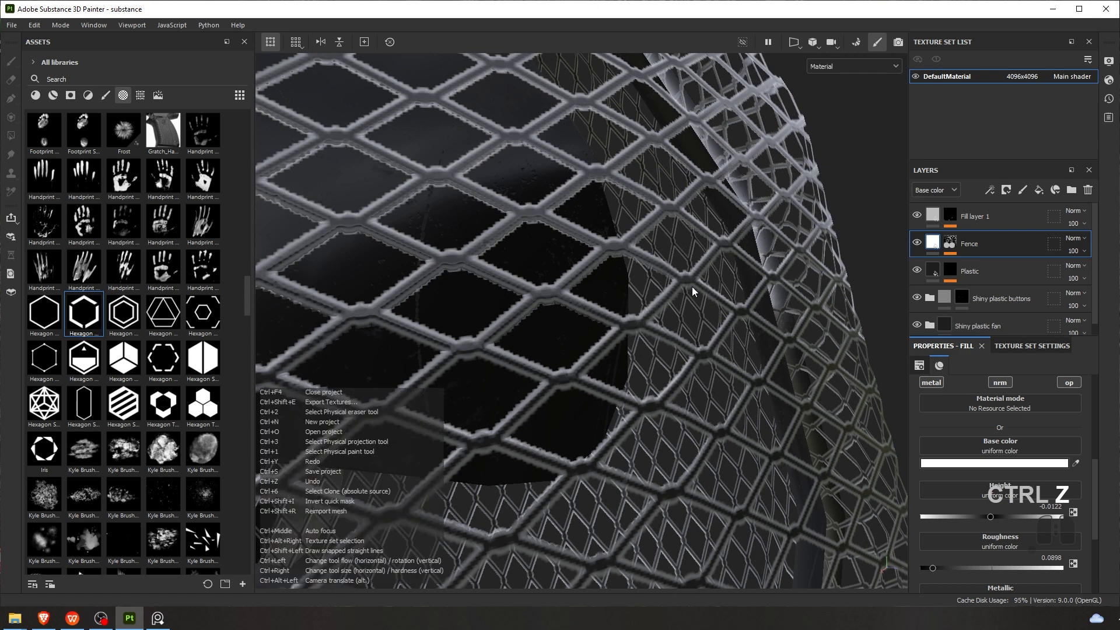
key(ctrl+shift+z)
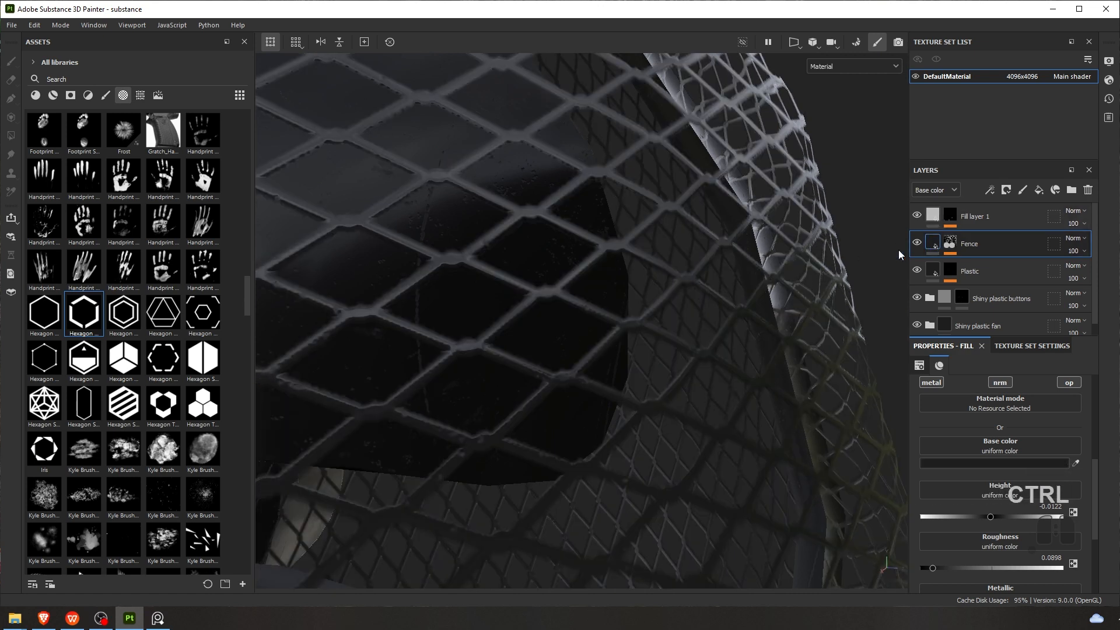
key(ctrl+z)
Reapply pure white as the Fence layer's base color
click(960, 463)
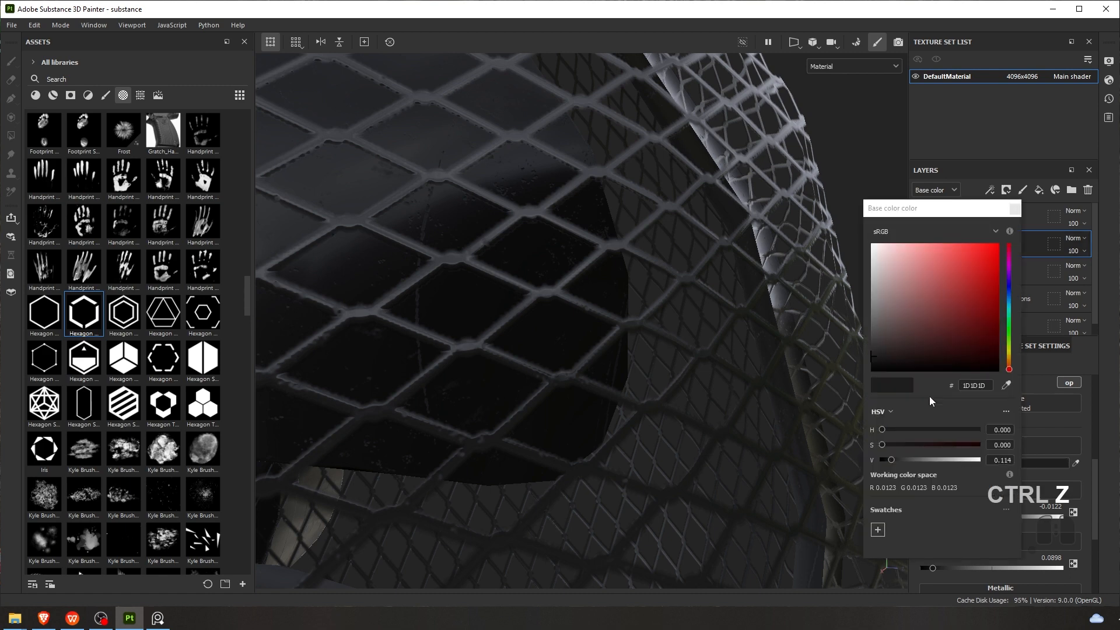
drag(891, 255, 851, 226)
click(1014, 208)
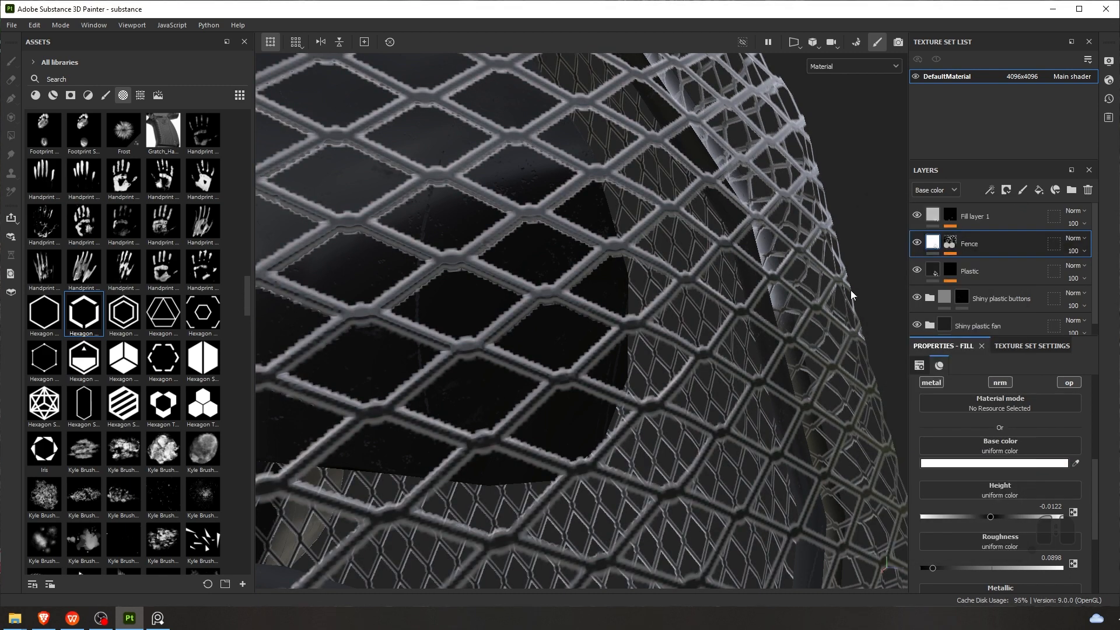
In the Fence mask's Levels effect, set the white input level to 1 and the midtone level to 0.135
click(950, 242)
click(982, 281)
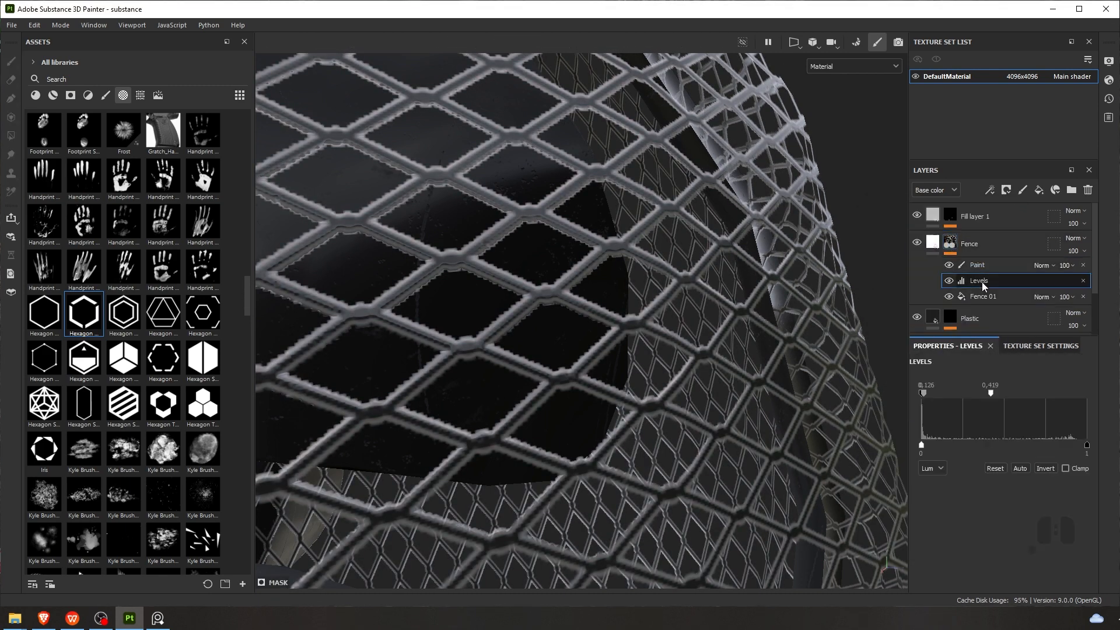
drag(991, 393, 1087, 390)
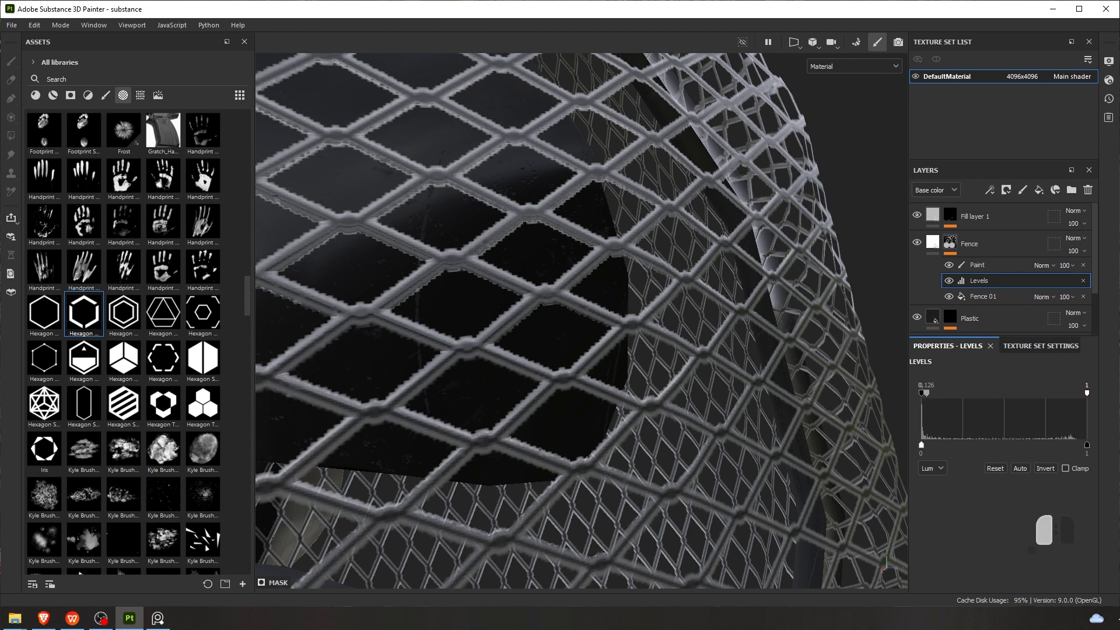
mouse_move(926, 393)
mouse_down()
mouse_move(962, 389)
mouse_move(928, 393)
mouse_up()
Hide and show the Fence mask's effects, including Paint, to compare their influence on the grille
click(949, 297)
click(949, 297)
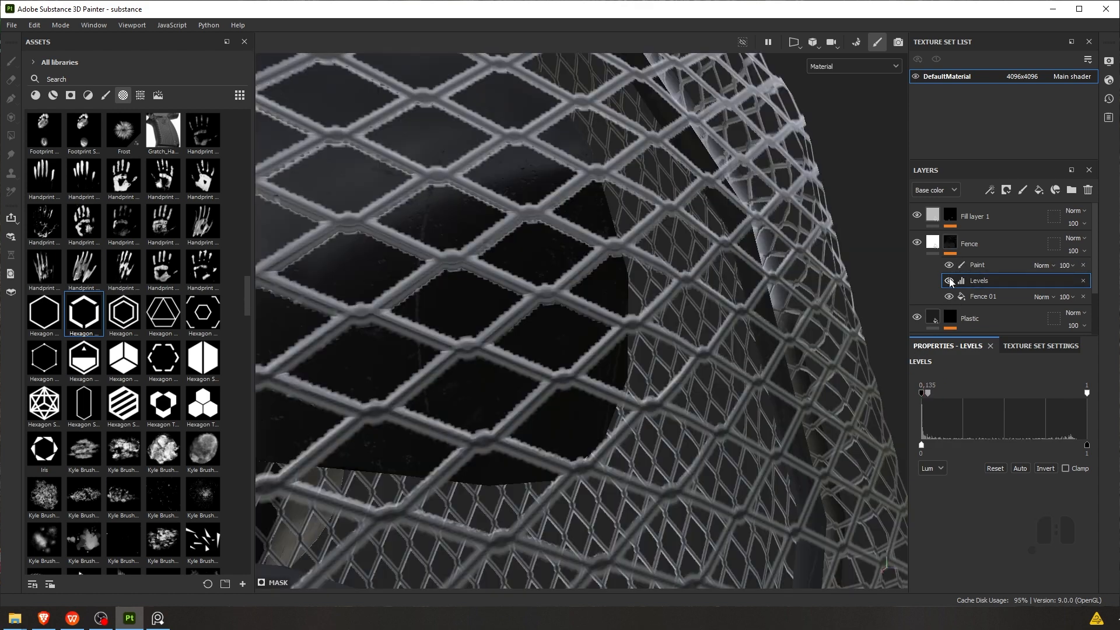
click(949, 266)
click(949, 265)
click(949, 265)
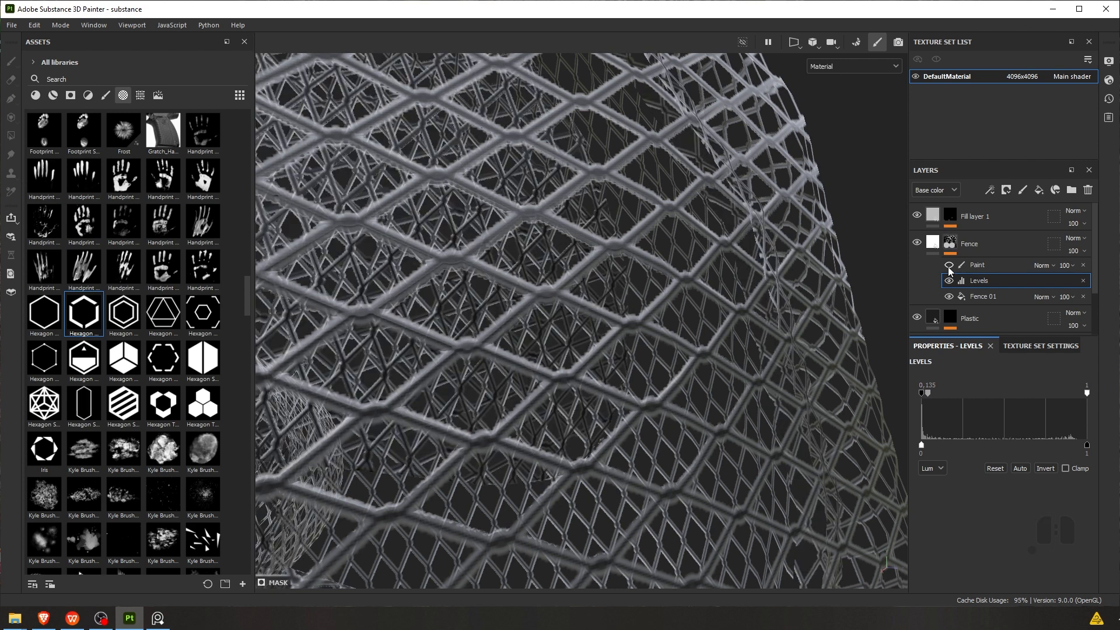
click(949, 266)
Turn the height channel of the Fence layer off and on again to compare the wire edges
click(969, 244)
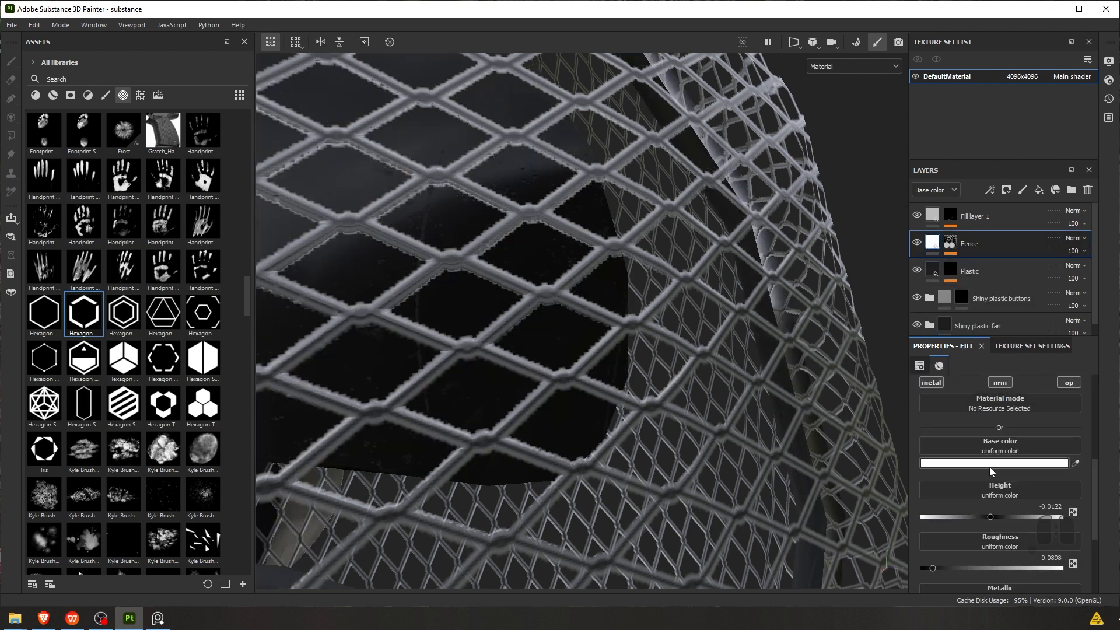
scroll(1023, 480, up, 2)
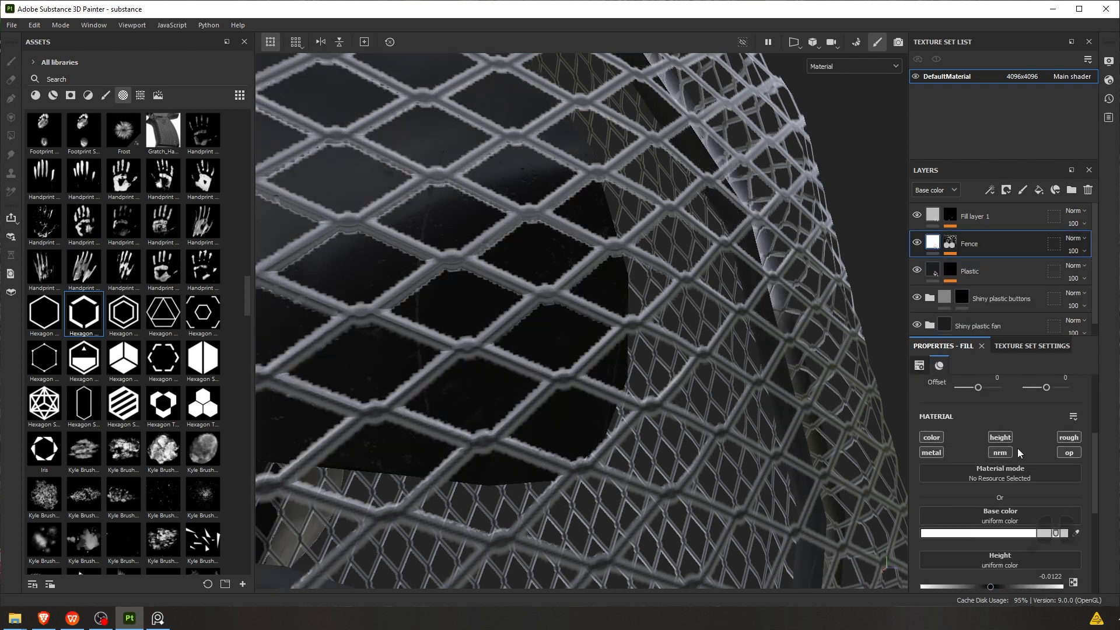
click(1001, 439)
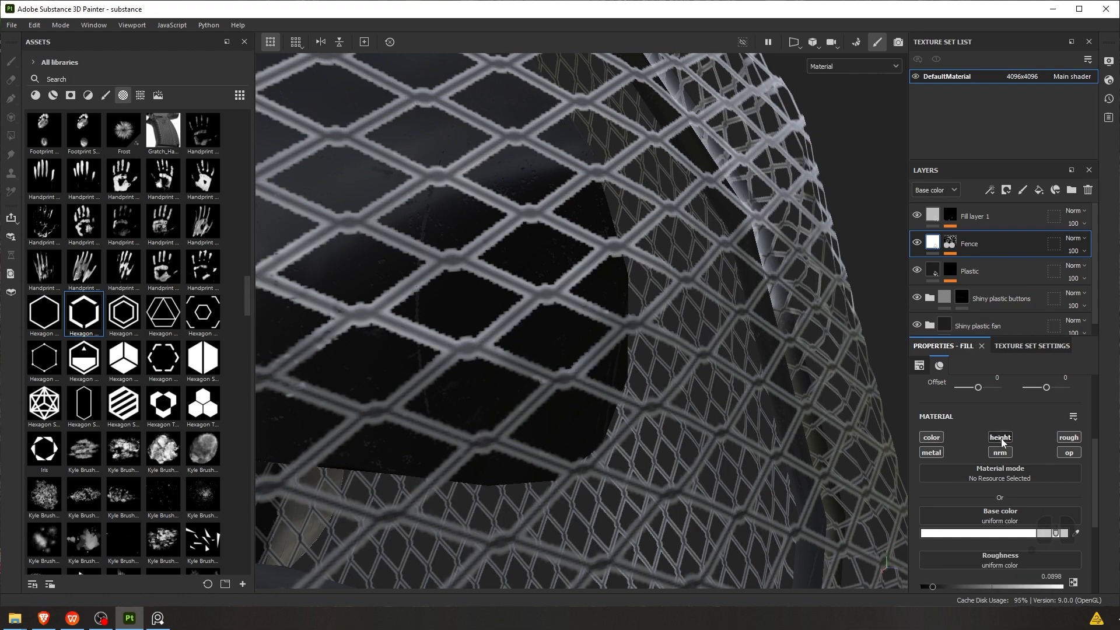
scroll(705, 334, down, 3)
scroll(707, 334, up, 3)
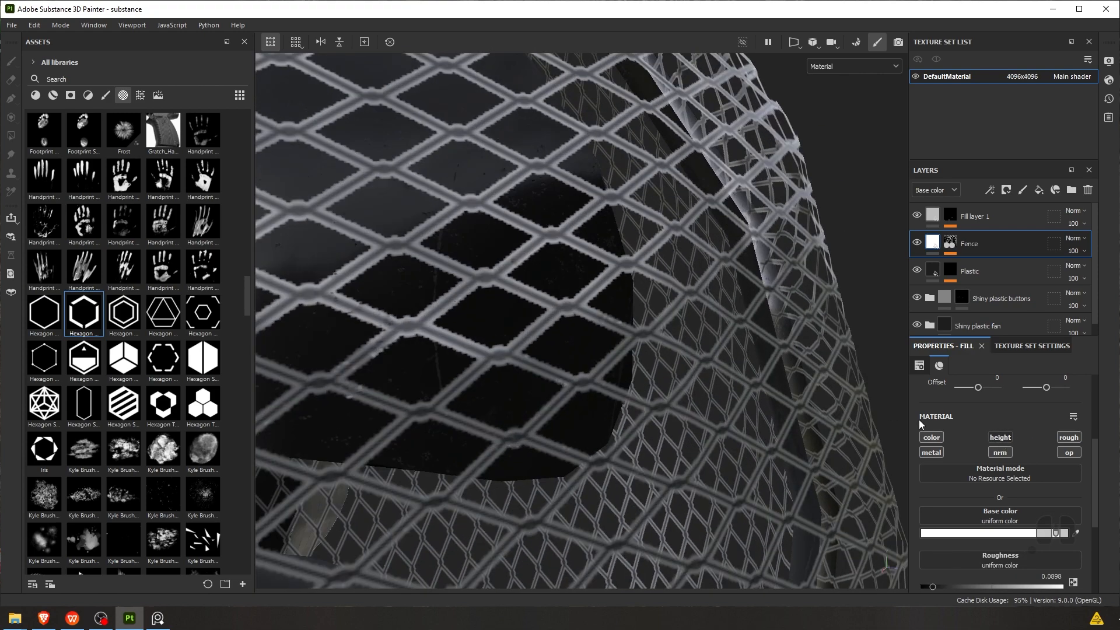
click(998, 438)
scroll(1006, 463, down, 3)
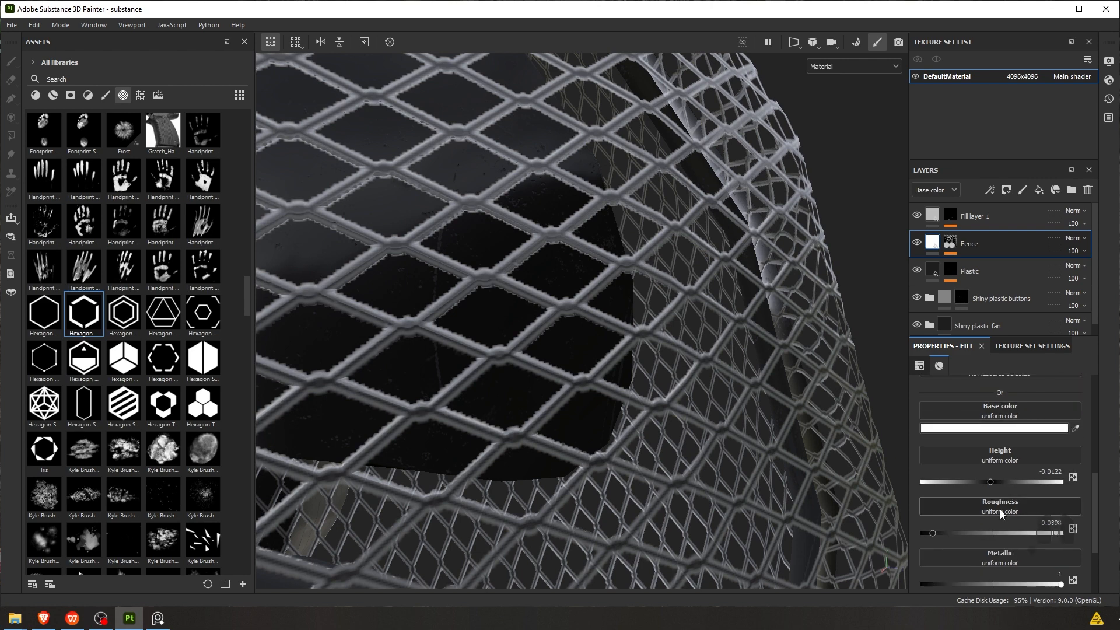
scroll(986, 499, up, 3)
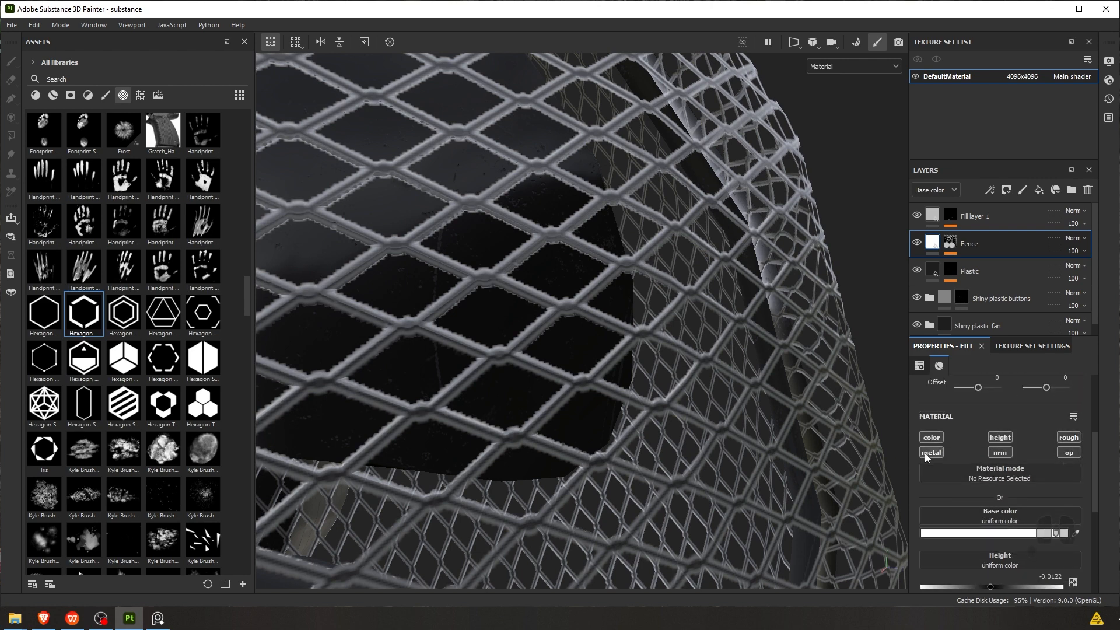
Turn the Fence layer's color and op channels off and on again to compare their effect on the grille
click(931, 438)
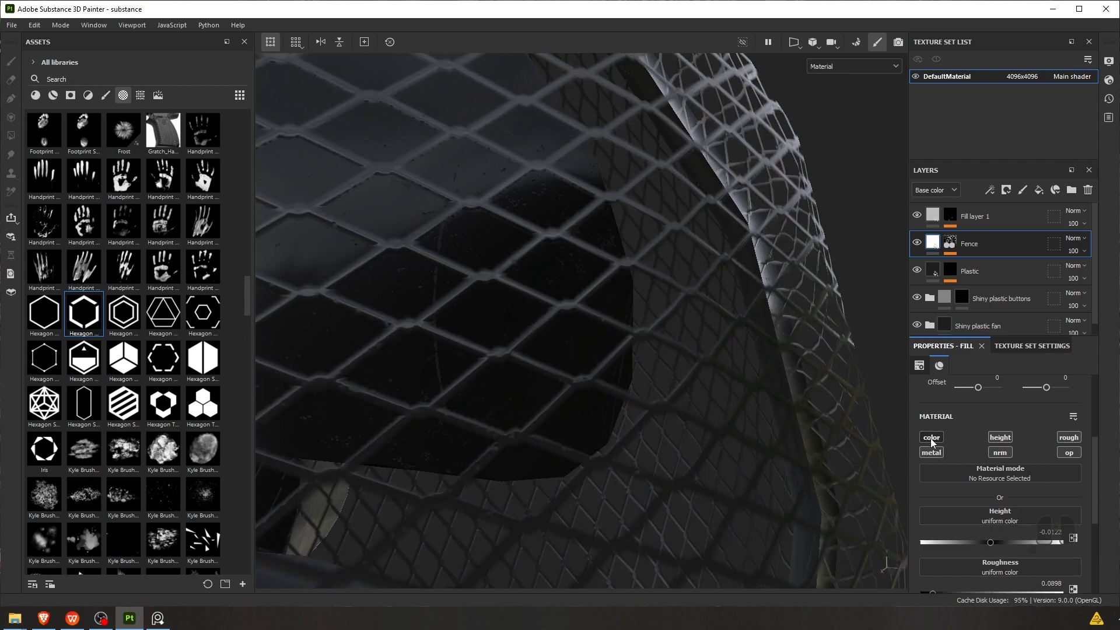
click(931, 438)
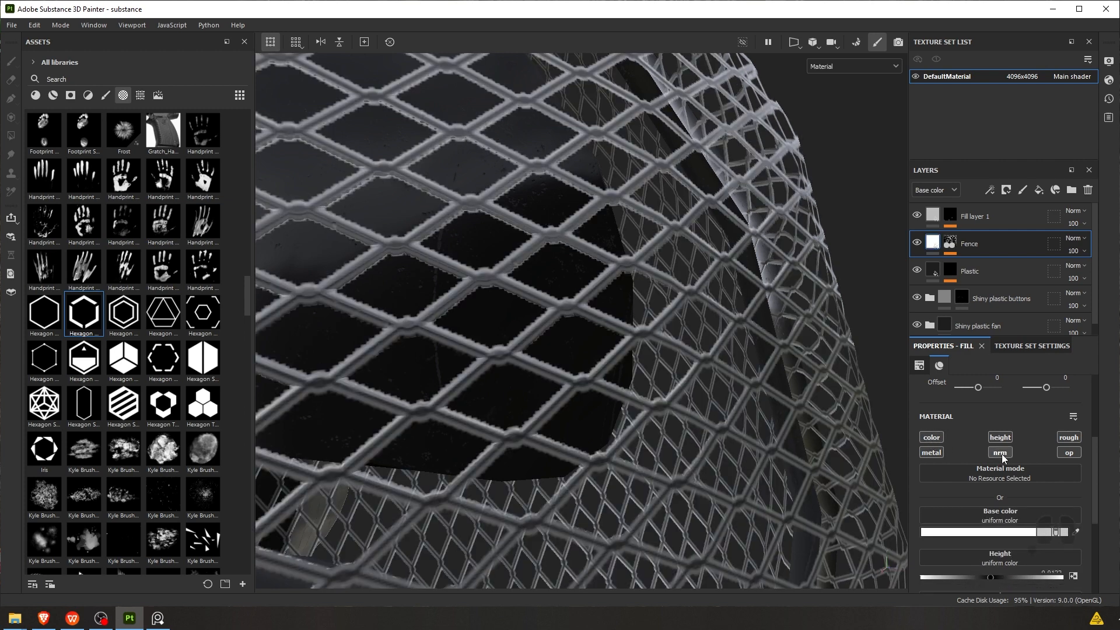
click(1062, 453)
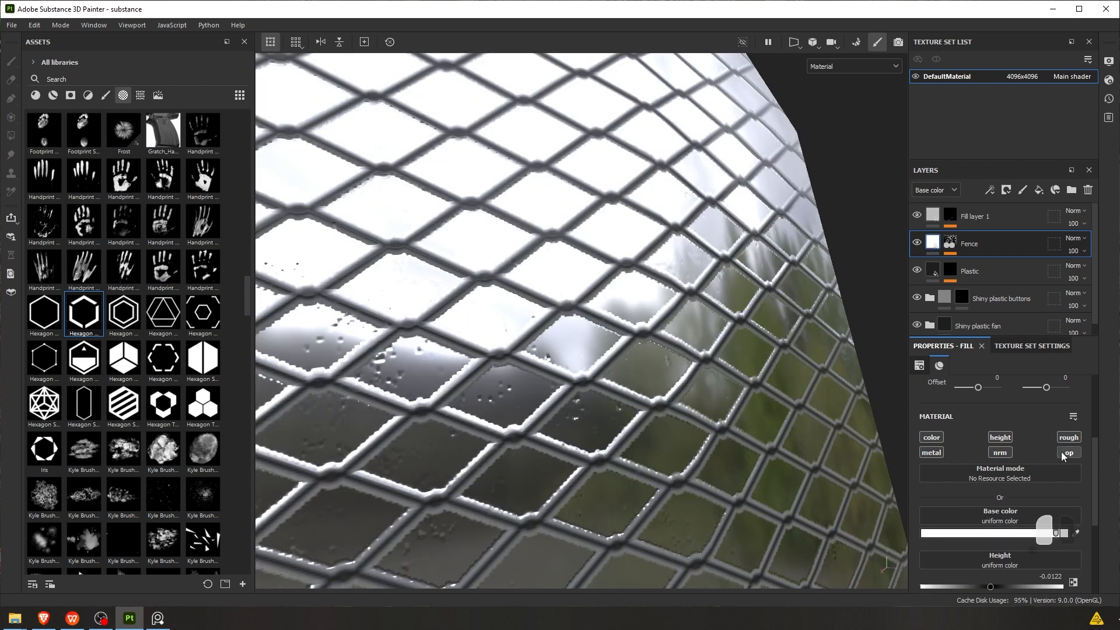
click(933, 438)
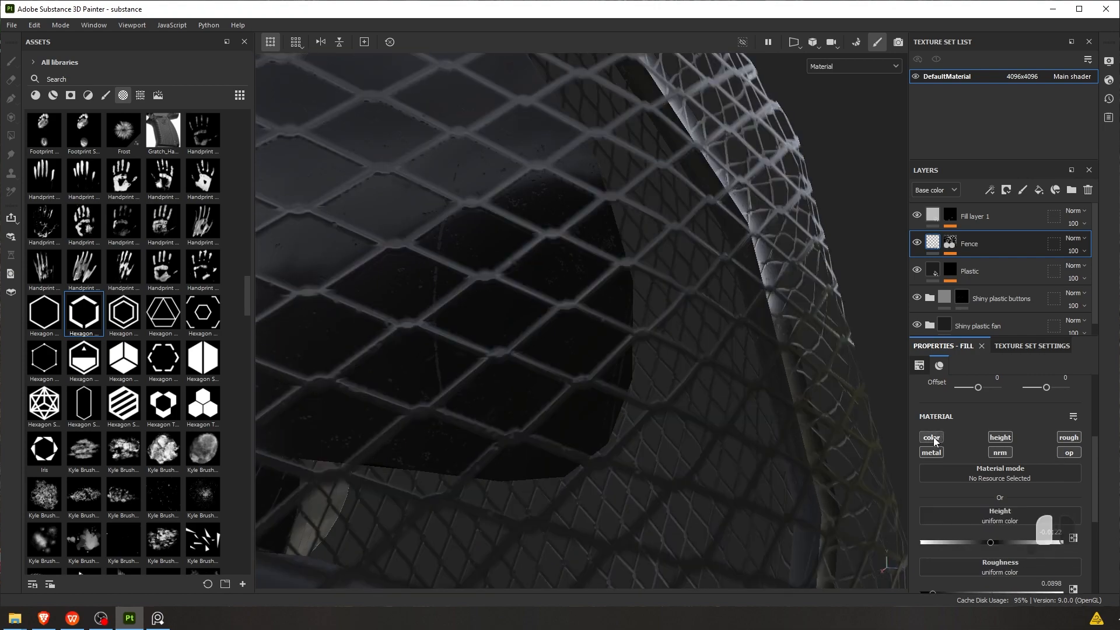
click(933, 438)
Set the height of the Fence layer to 0.0041 while checking the grille wires
scroll(680, 330, down, 3)
alt+drag(680, 330, 649, 353)
scroll(582, 348, down, 5)
scroll(649, 353, up, 5)
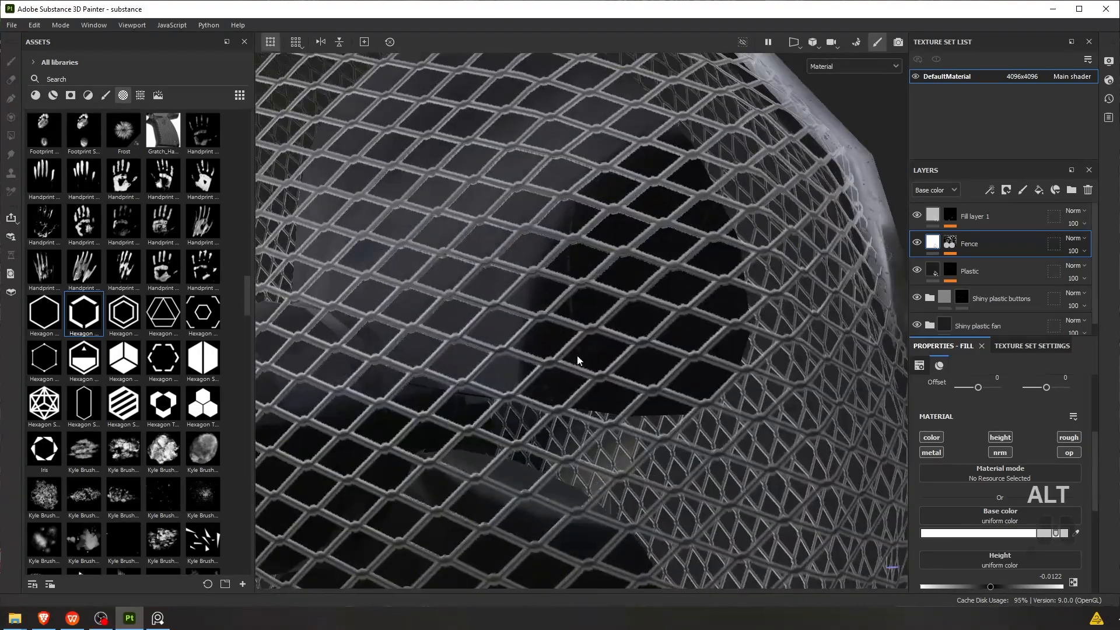
alt+drag(576, 356, 832, 422)
scroll(995, 524, down, 3)
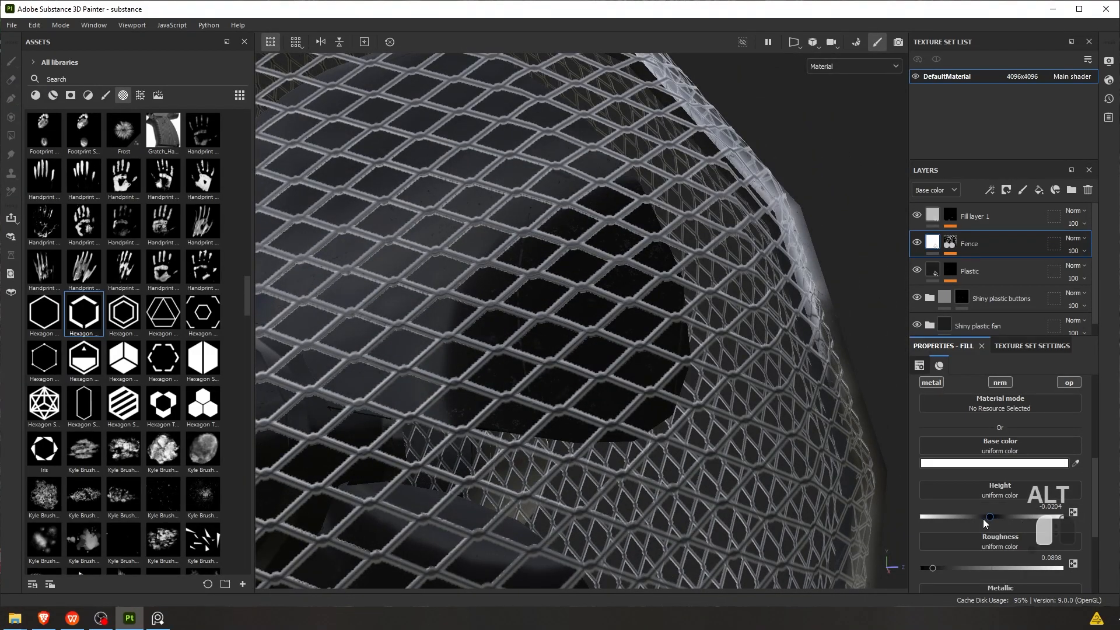
mouse_move(983, 519)
mouse_down()
mouse_move(1003, 519)
mouse_move(991, 520)
mouse_up()
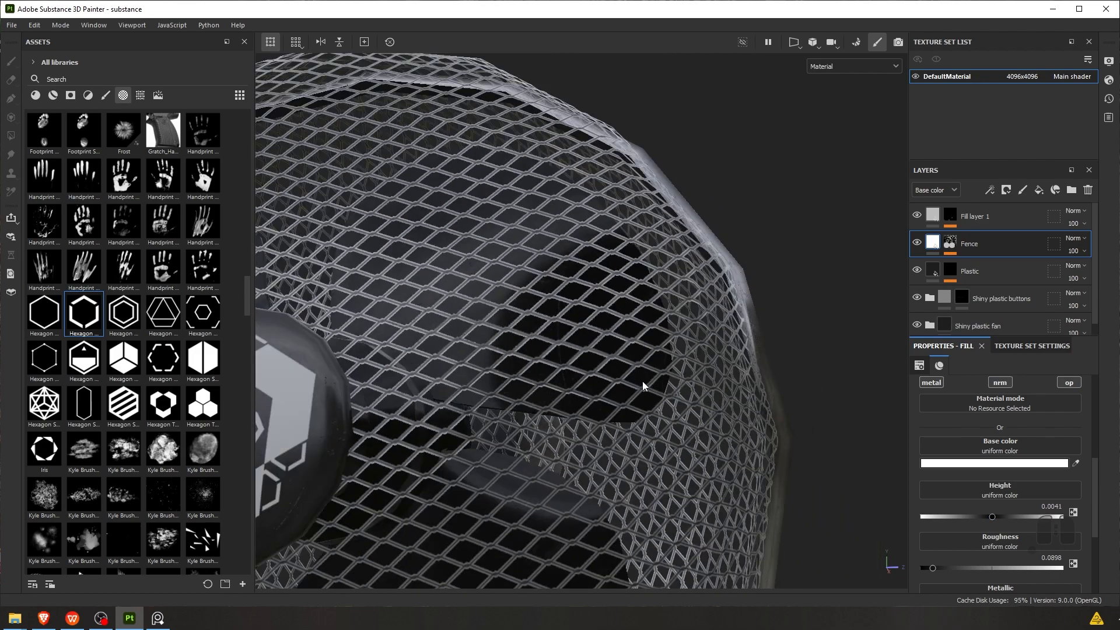
scroll(669, 383, up, 3)
scroll(628, 356, down, 6)
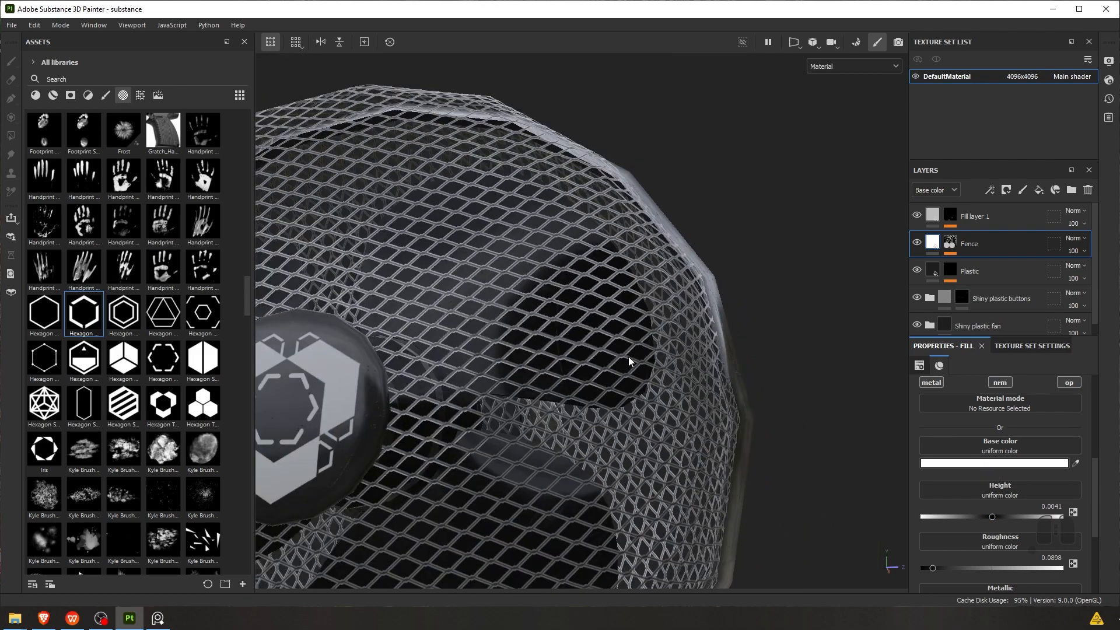
Undo the last height change on the Fence layer
alt+drag(629, 356, 552, 335)
scroll(630, 372, up, 5)
key(ctrl+z)
key(ctrl+z)
scroll(644, 367, down, 5)
key(ctrl+z)
key(ctrl+z)
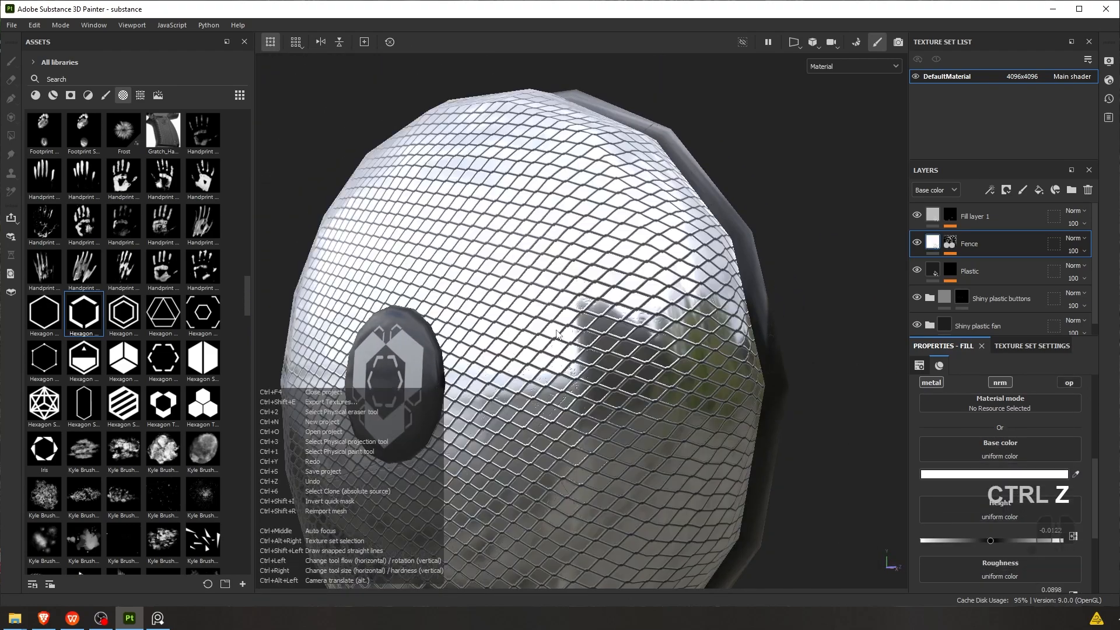
Undo the channel and mask-effect visibility toggles made on the Fence layer
key(ctrl+z)
key(ctrl+z)
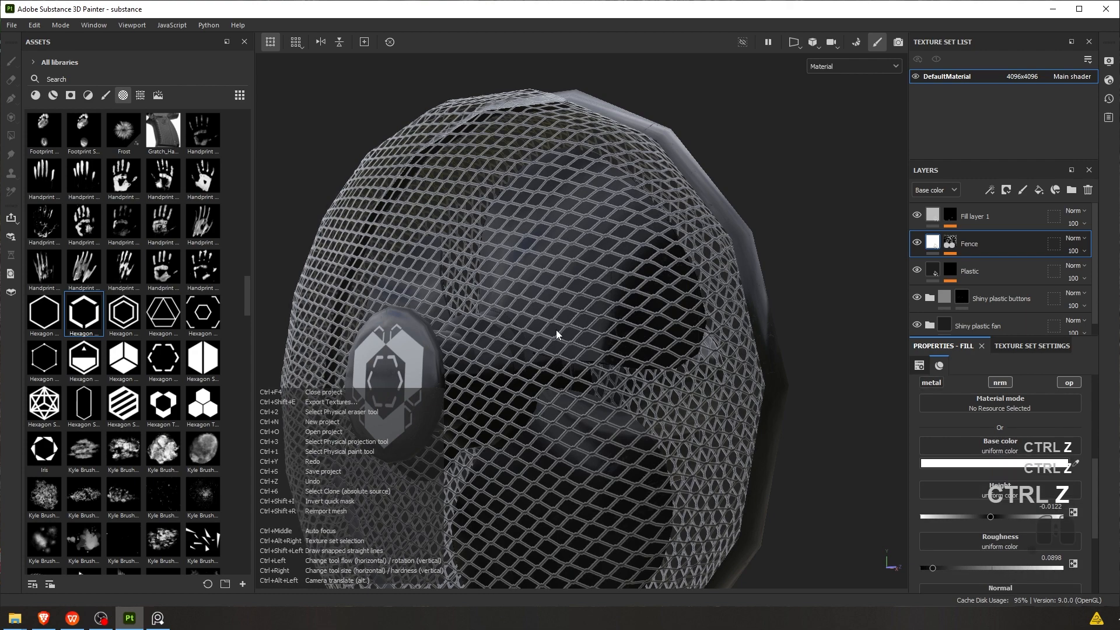
key(ctrl+z)
key(ctrl+z)
key(ctrl+z)
key(ctrl+z)
key(ctrl+z)
key(ctrl+z)
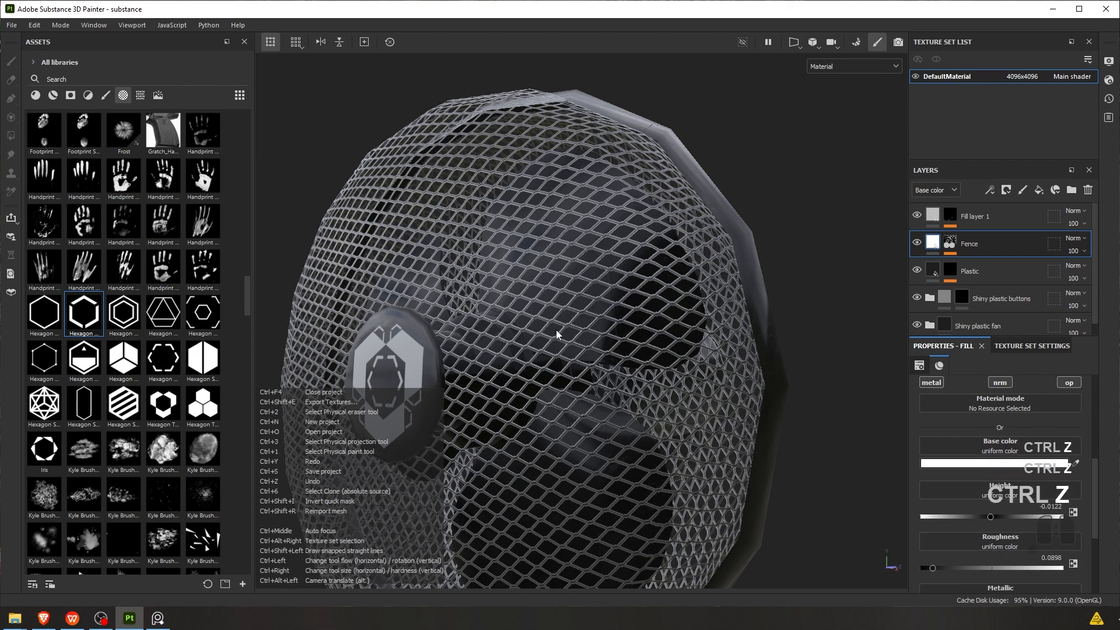
key(ctrl+z)
key(ctrl+z)
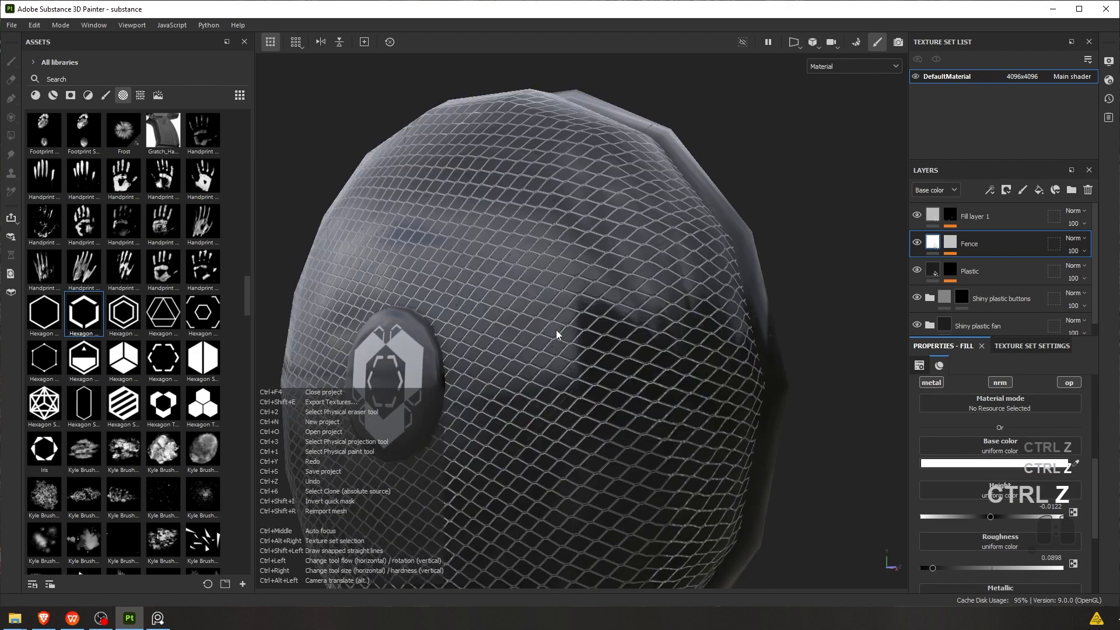
key(ctrl+z)
key(ctrl+z)
key(ctrl+z)
key(ctrl+z)
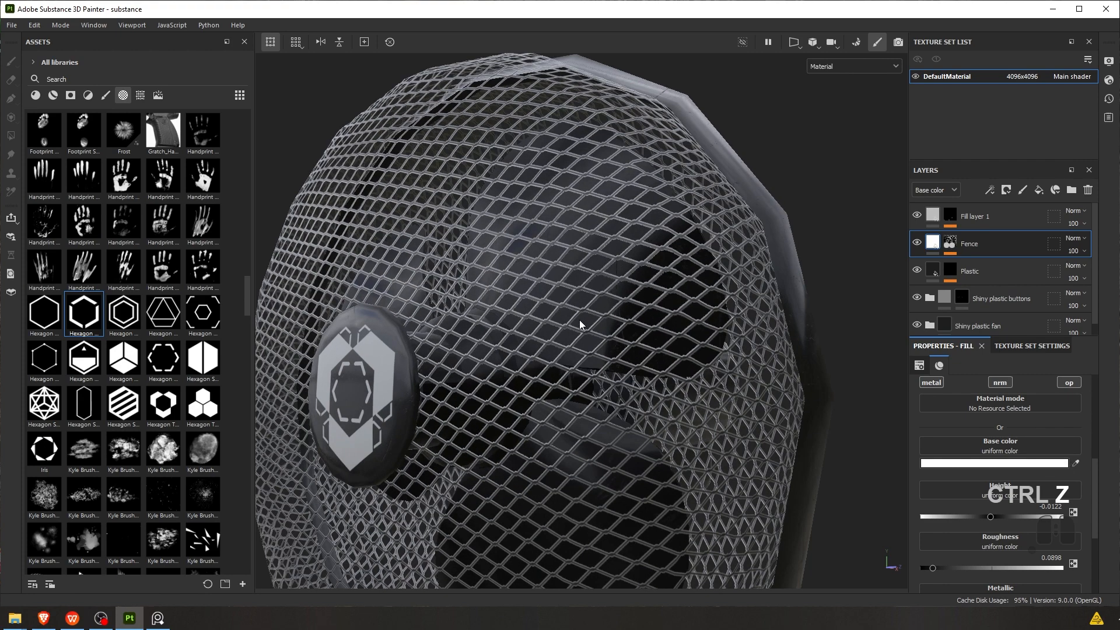
Undo the Fence layer's latest mask edit and its white base color to return to the dark wire grille
key(ctrl+z)
key(ctrl+z)
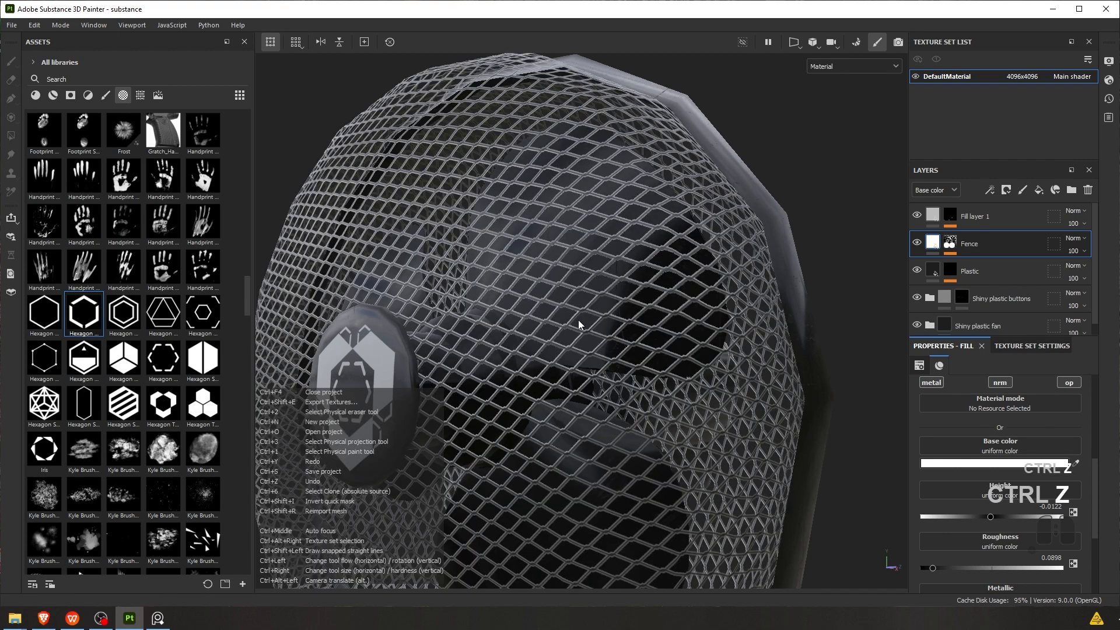
key(ctrl+z)
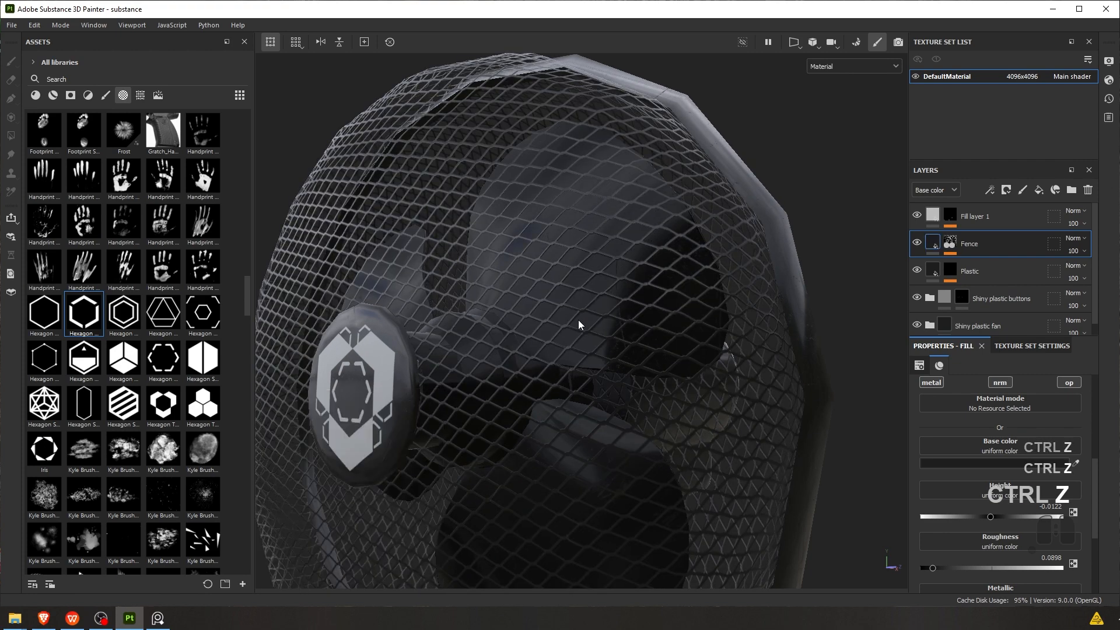
scroll(578, 320, down, 3)
alt+drag(547, 344, 562, 369)
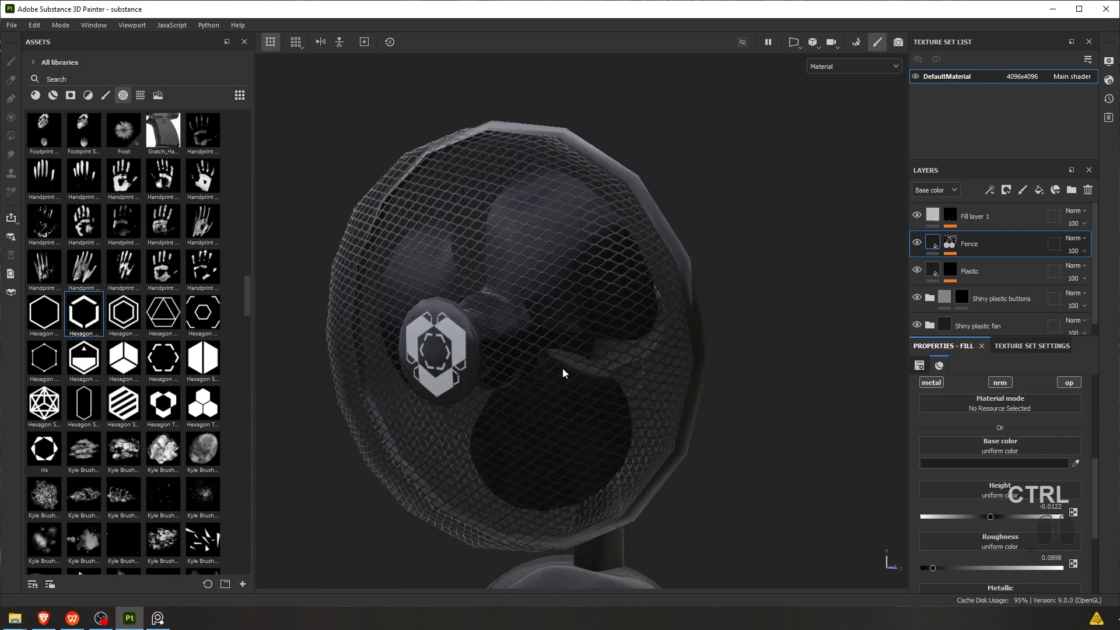
key(ctrl+z)
key(ctrl+z)
scroll(545, 349, up, 3)
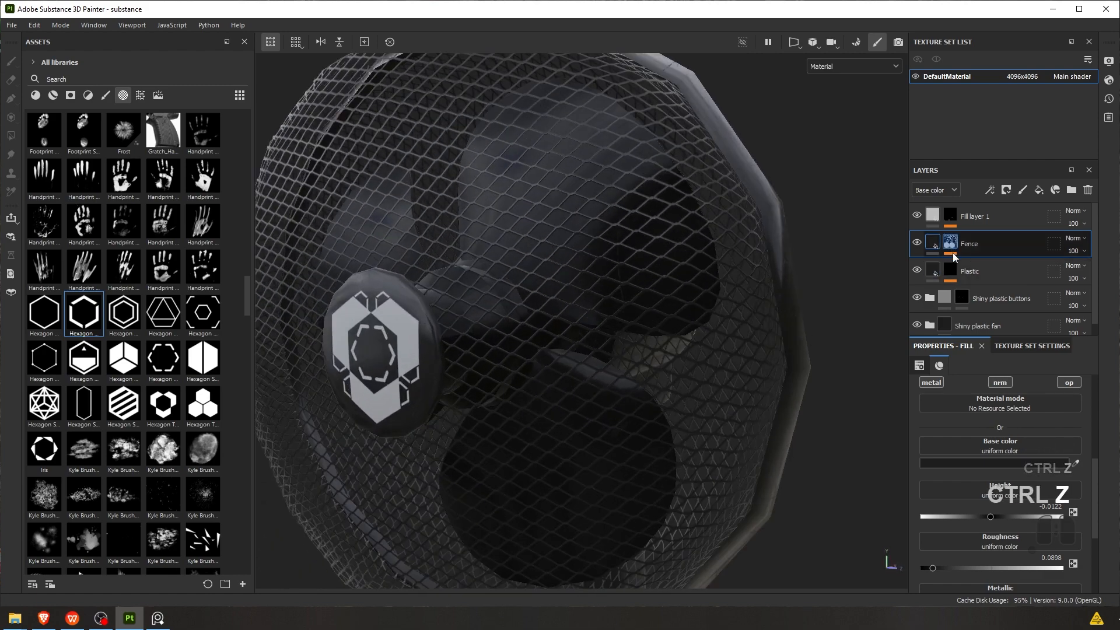
Adjust the Levels effect in the Fence mask to input values of 0.094 and 0.211 while checking the wire thickness
click(952, 249)
click(967, 267)
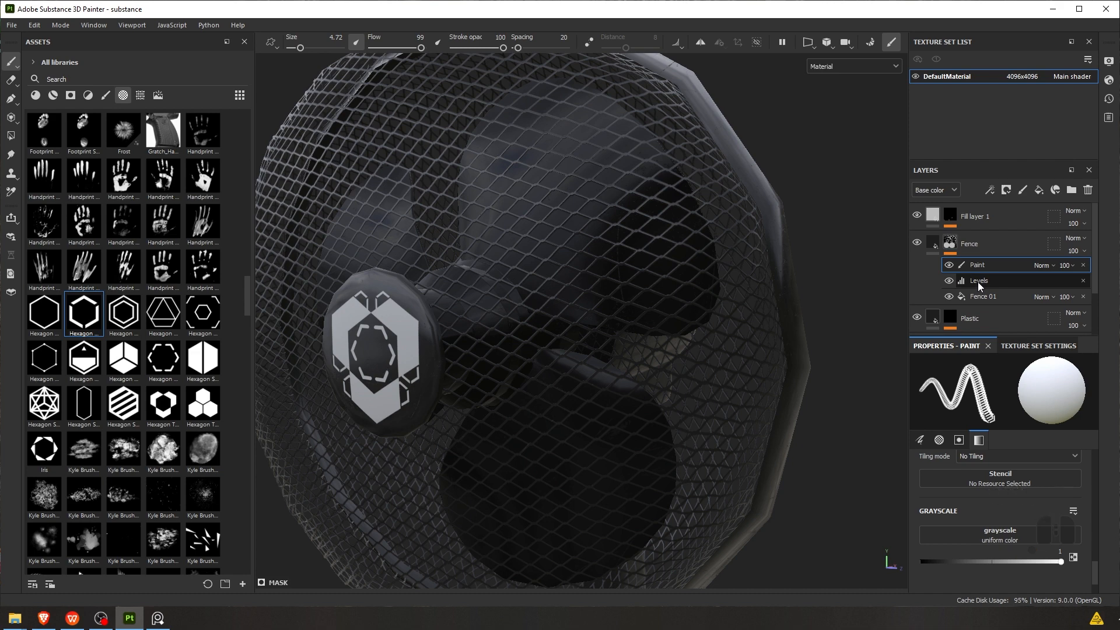
click(978, 282)
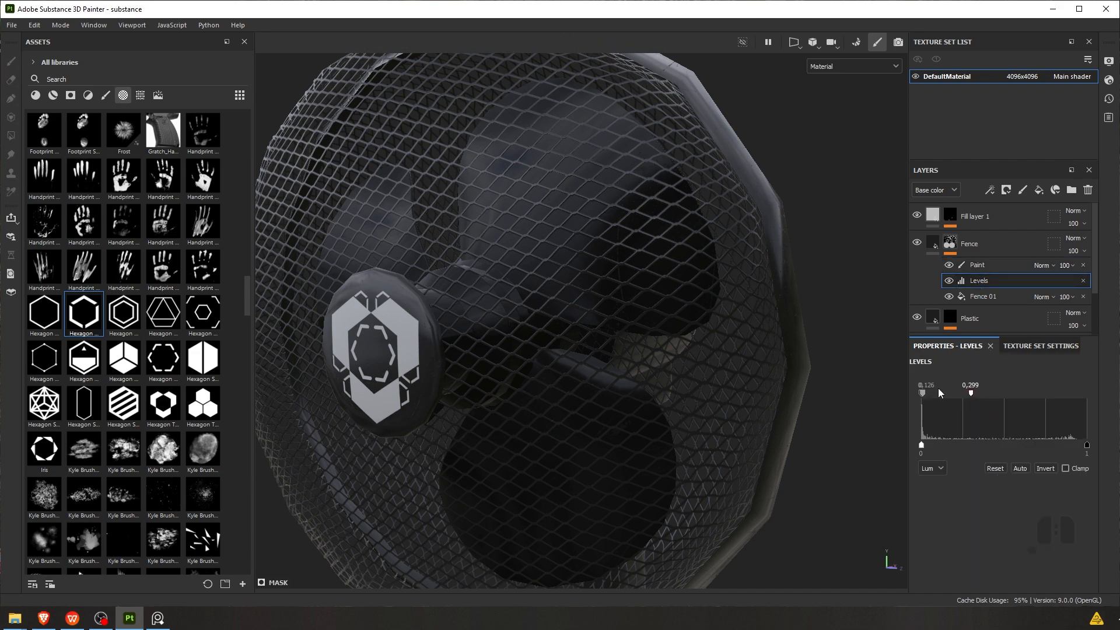
scroll(636, 323, up, 5)
drag(971, 393, 1060, 407)
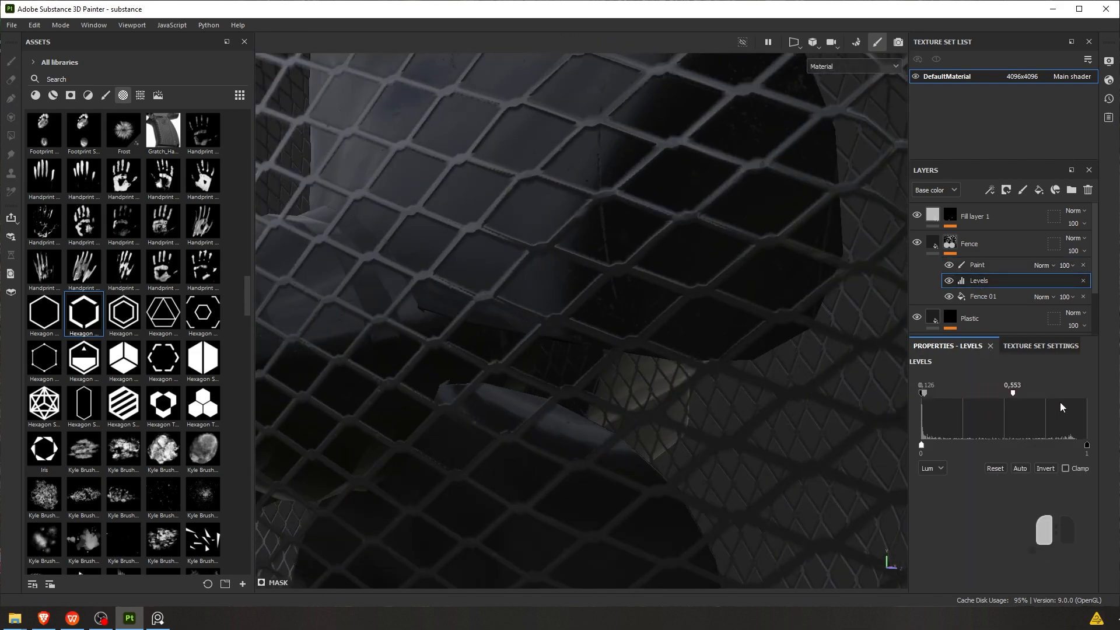
drag(991, 403, 1095, 405)
drag(972, 402, 920, 401)
scroll(607, 330, down, 6)
mouse_move(583, 317)
alt+mouse_down()
mouse_move(570, 317)
mouse_move(575, 274)
mouse_move(620, 350)
mouse_move(593, 320)
mouse_move(565, 327)
alt+mouse_up()
scroll(595, 327, up, 6)
scroll(587, 324, down, 8)
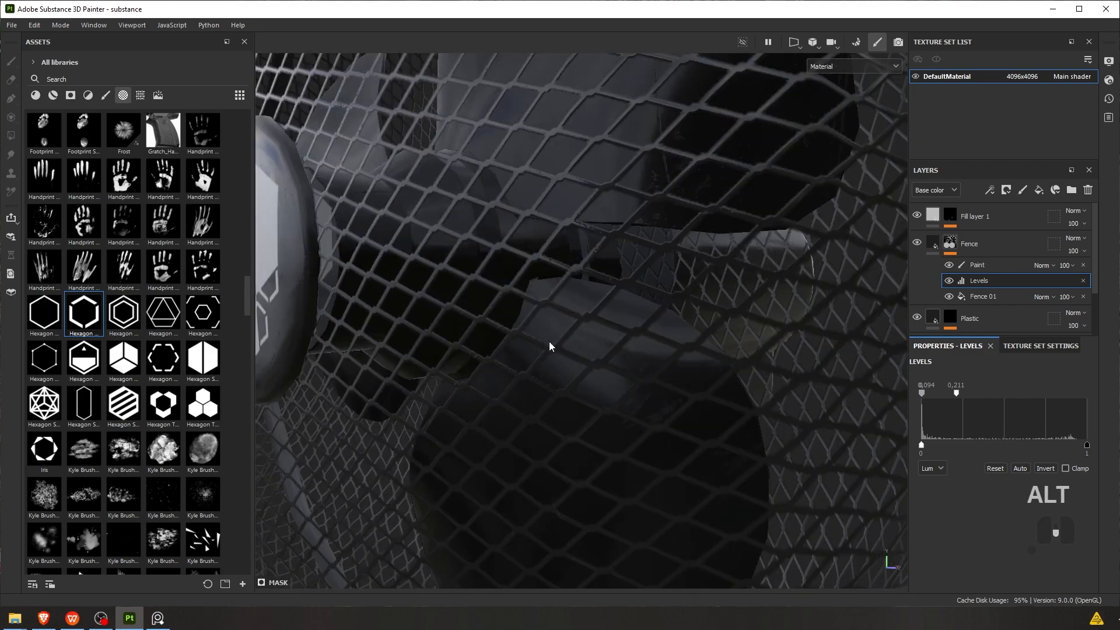
Set the roughness of the Fence layer's fill to 0.0776 and check the wires' reflections
alt+drag(524, 353, 562, 390)
alt+middle_drag(561, 390, 559, 356)
alt+scroll(559, 357, down, 3)
alt+drag(559, 357, 640, 330)
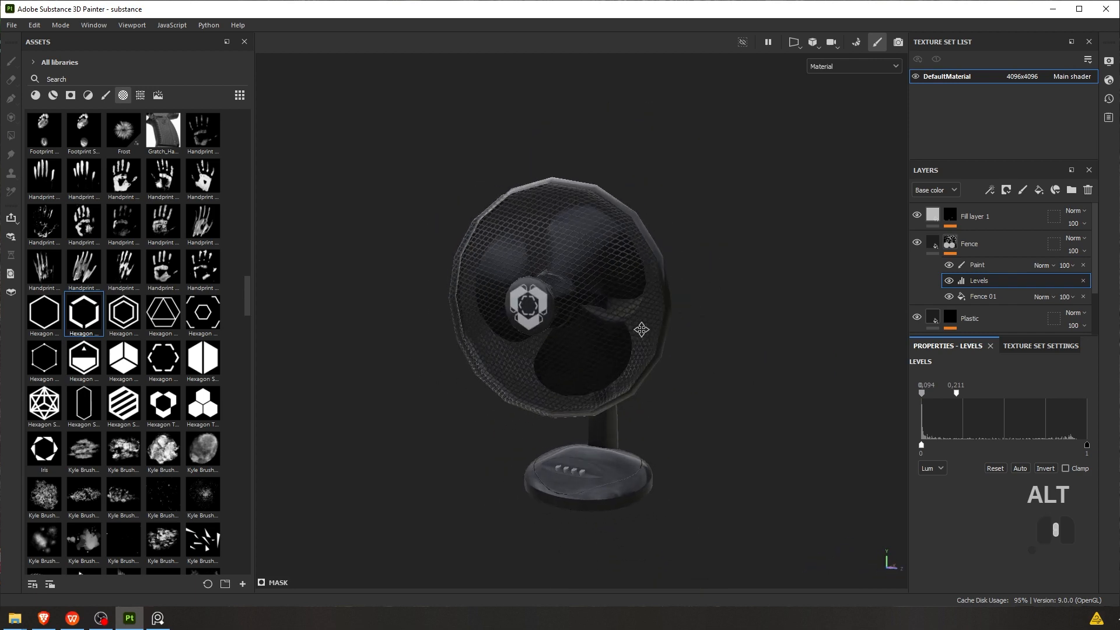
alt+scroll(640, 330, up, 3)
click(930, 248)
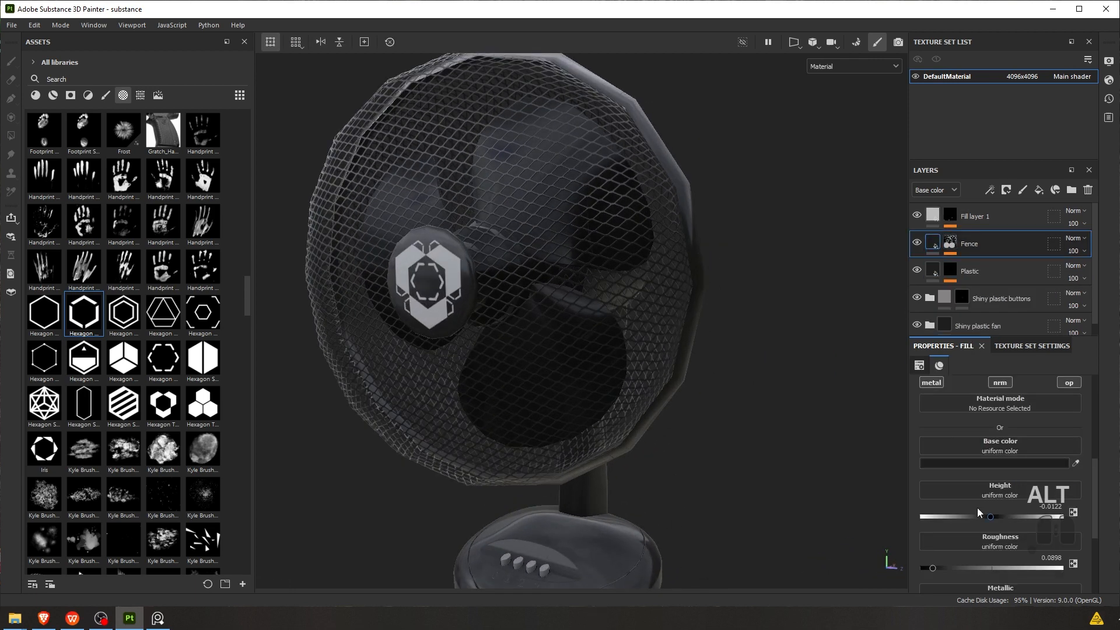
scroll(978, 509, down, 1)
scroll(624, 349, up, 2)
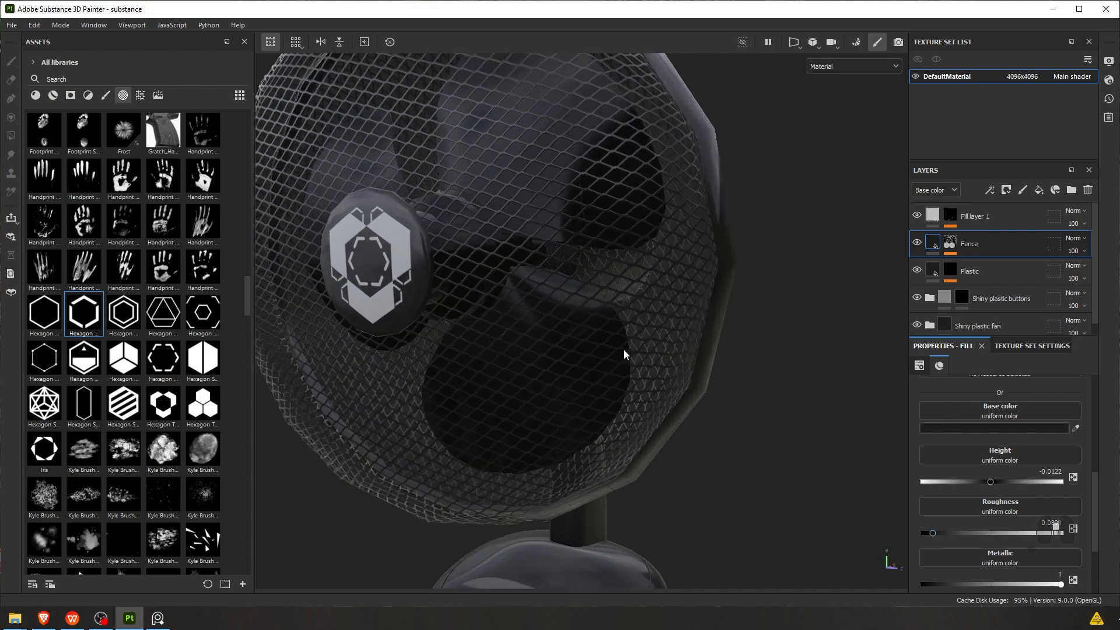
alt+drag(641, 245, 760, 314)
alt+scroll(712, 288, up, 3)
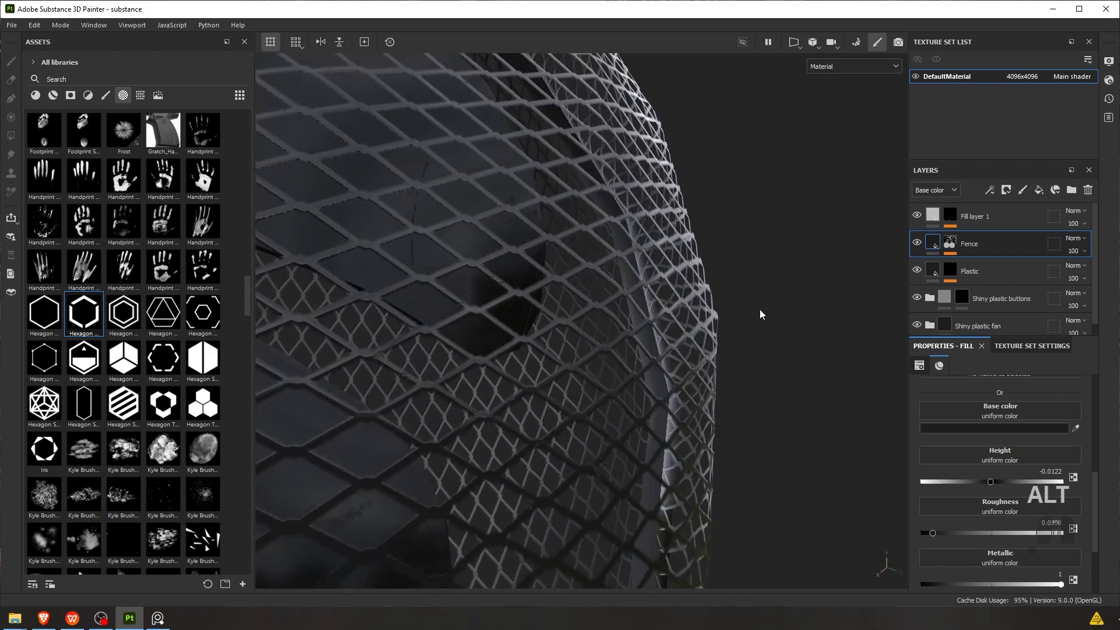
scroll(933, 517, down, 1)
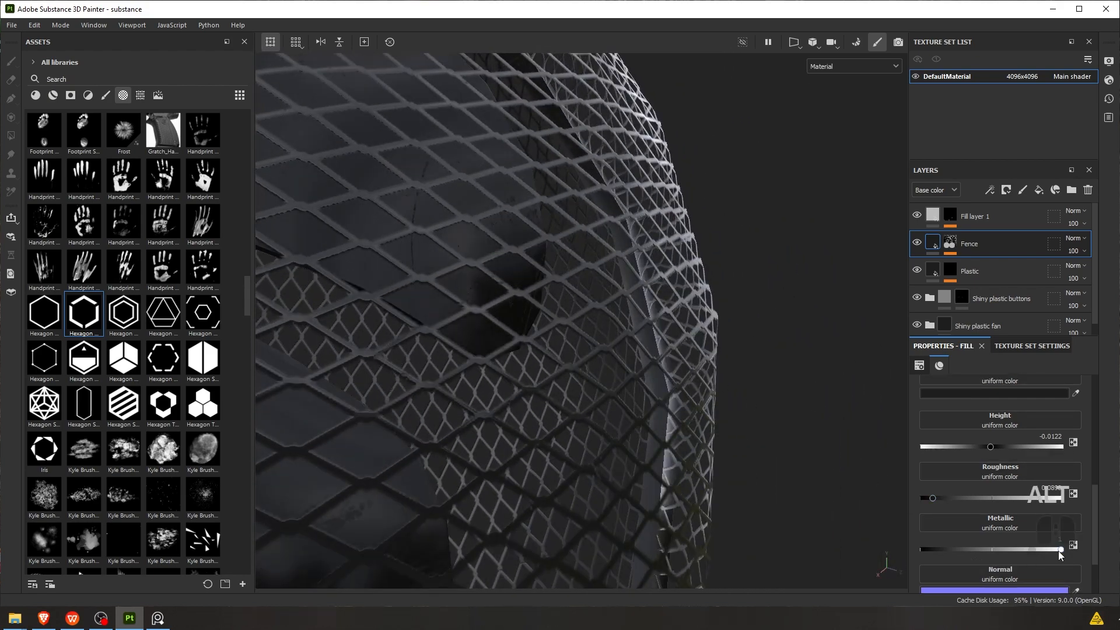
drag(919, 499, 931, 502)
alt+drag(813, 425, 709, 347)
alt+drag(716, 265, 758, 245)
Change the environment map to Bonifacio Aragon Stairs in the display settings and close them
click(1108, 80)
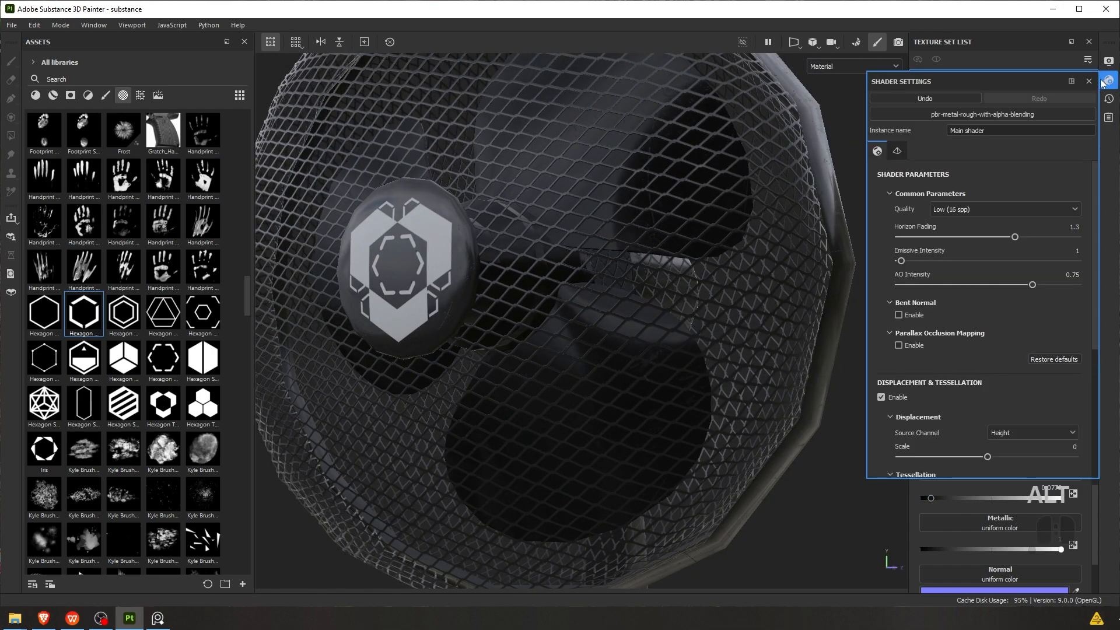
click(1109, 80)
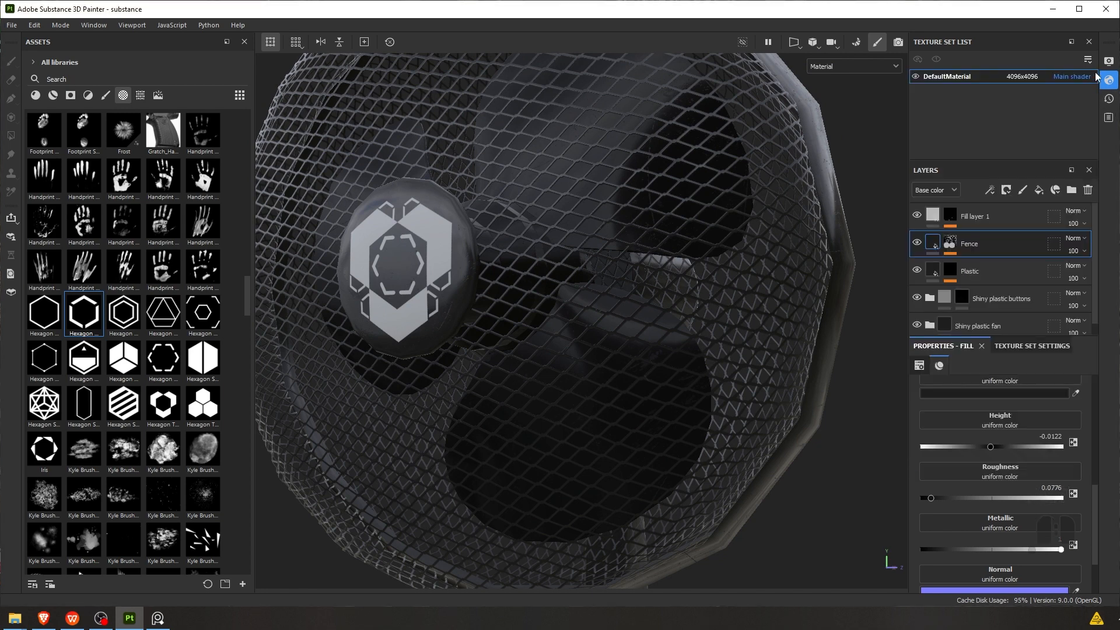
click(1108, 61)
click(972, 166)
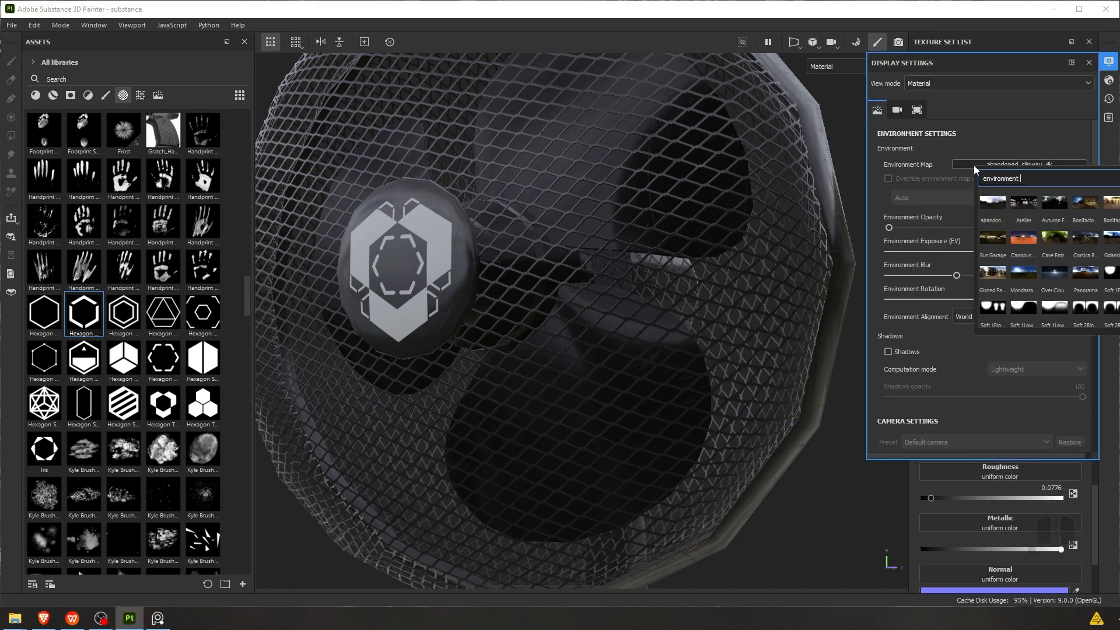
drag(1006, 67, 737, 117)
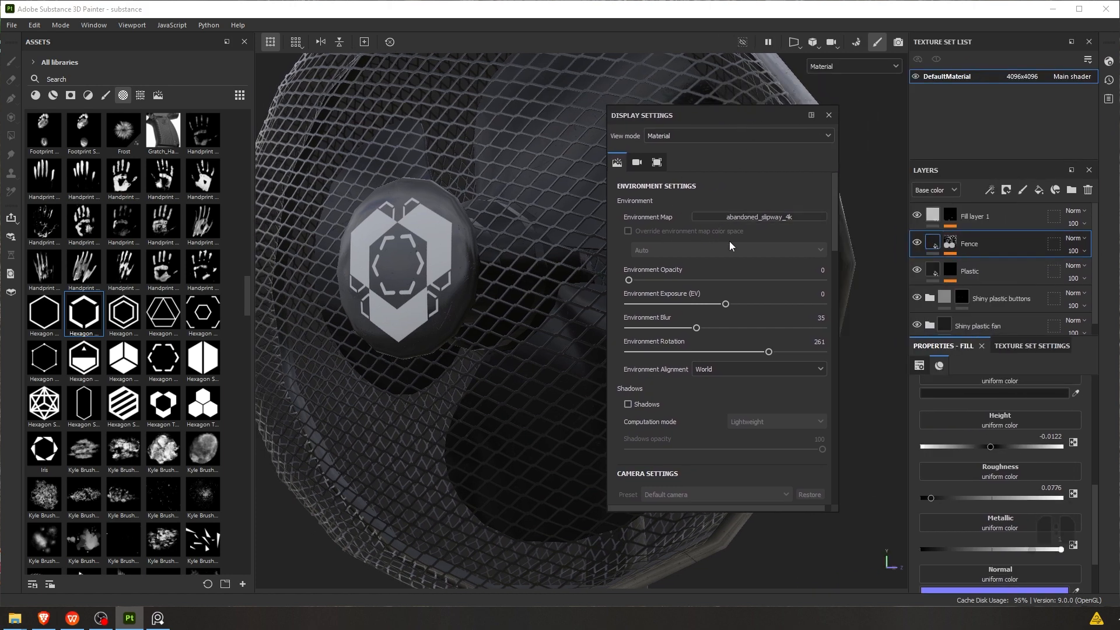
click(733, 219)
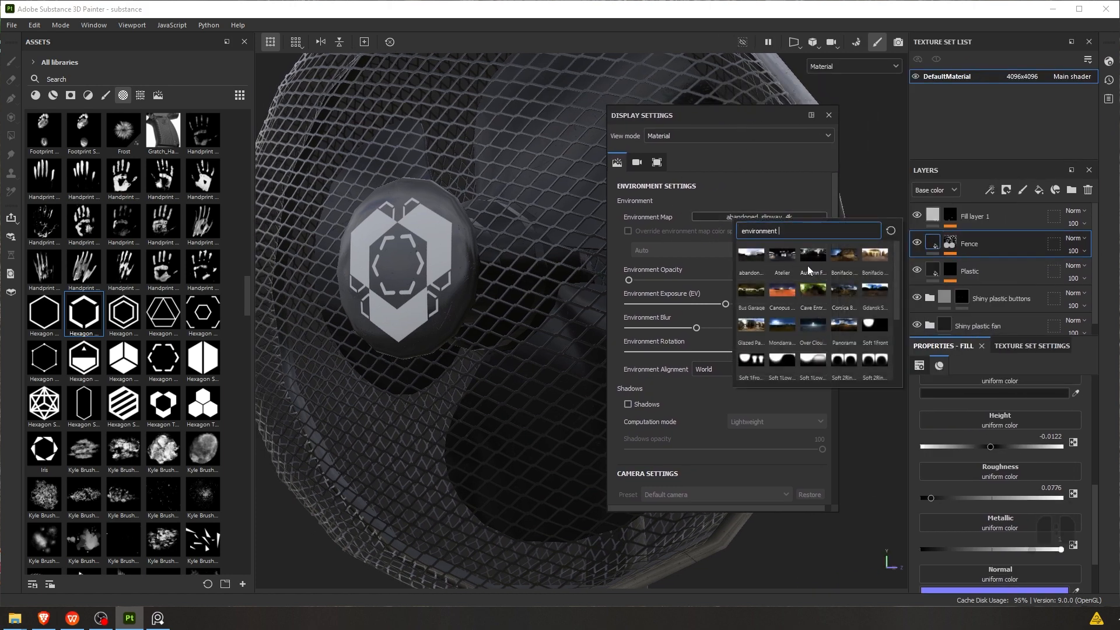
click(840, 257)
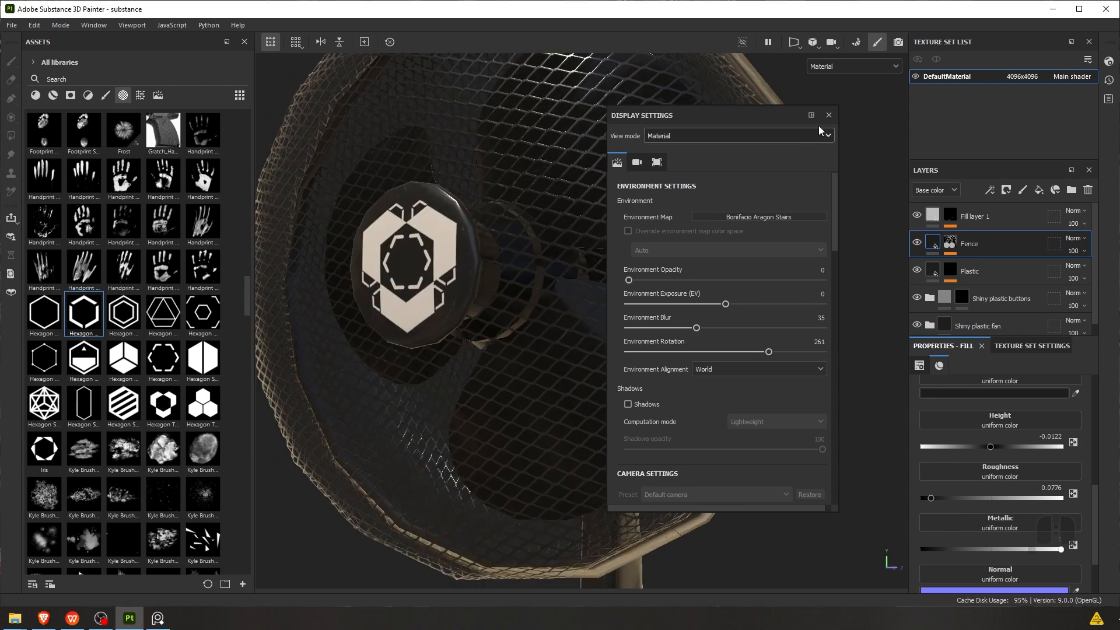
mouse_move(778, 113)
mouse_down()
mouse_move(963, 121)
mouse_move(1117, 92)
mouse_move(789, 123)
mouse_up()
click(808, 128)
Examine the fan's grille, hub emblem and base from several angles under the Bonifacio Aragon Stairs lighting
scroll(583, 263, down, 3)
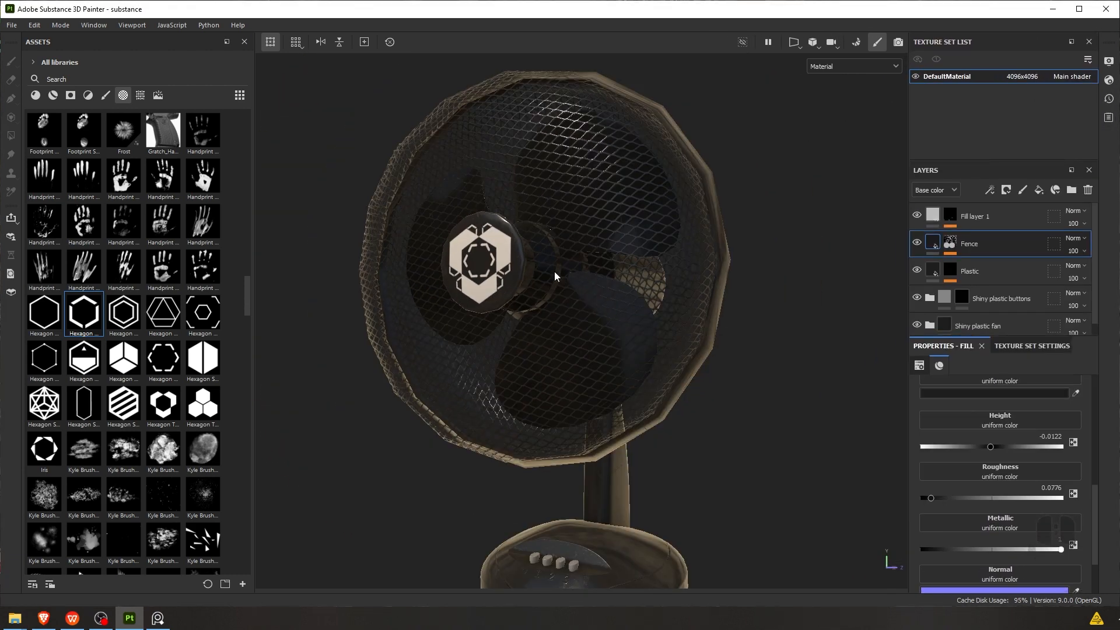
alt+drag(554, 271, 560, 248)
alt+drag(570, 306, 546, 192)
alt+drag(633, 277, 549, 348)
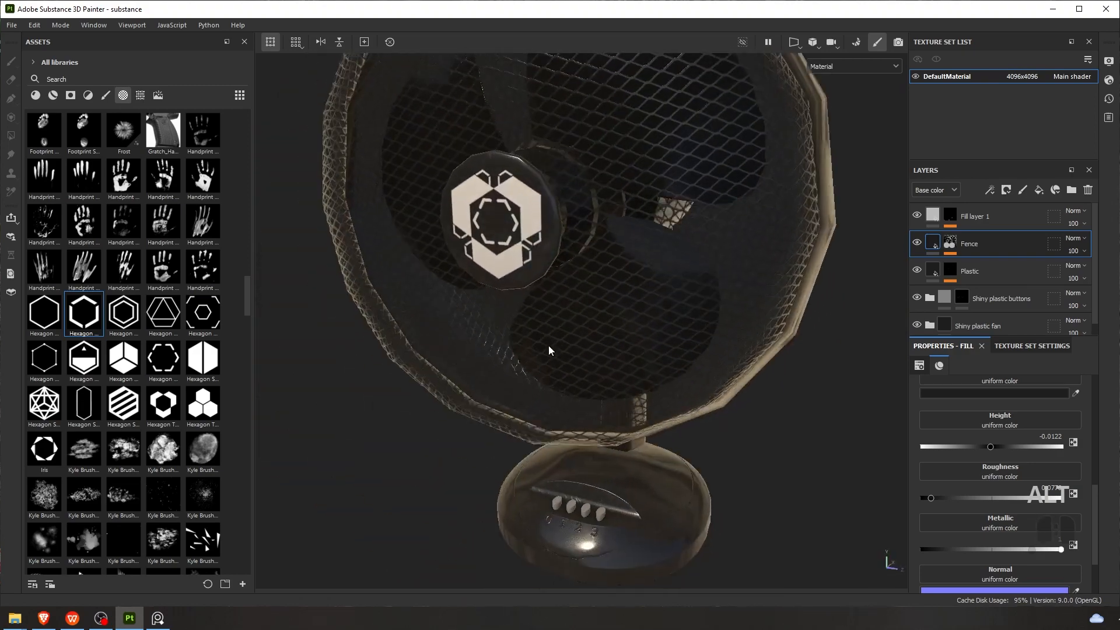
alt+middle_drag(549, 349, 565, 244)
alt+drag(565, 244, 598, 247)
alt+middle_drag(598, 248, 584, 252)
alt+drag(584, 252, 548, 257)
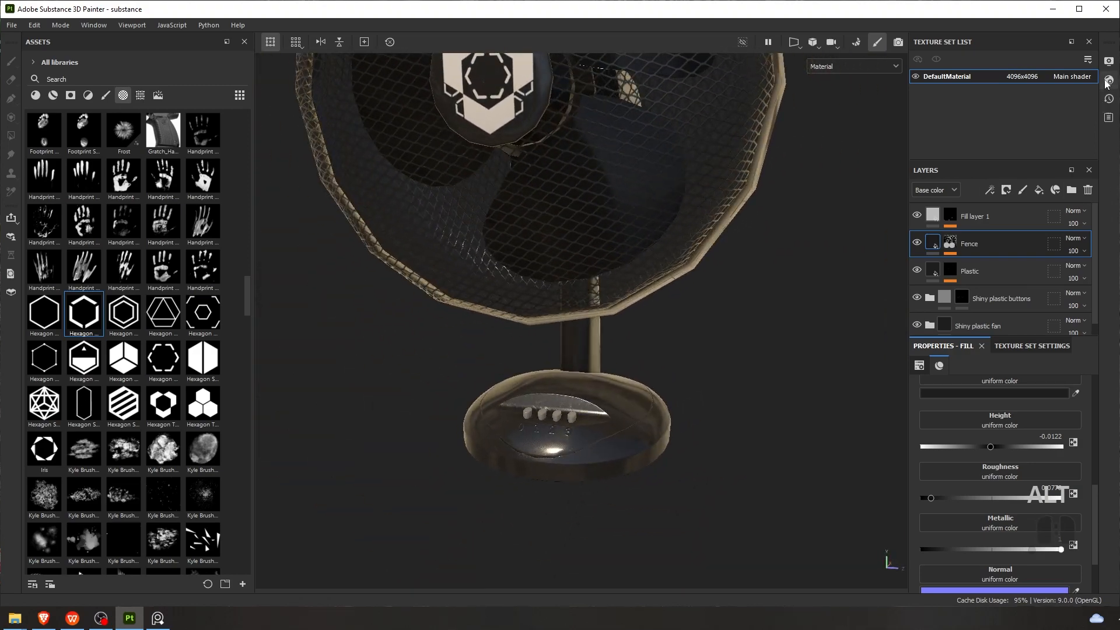
Try the Bonifacio Street and Canopus Ground environment maps on the fan
click(1108, 61)
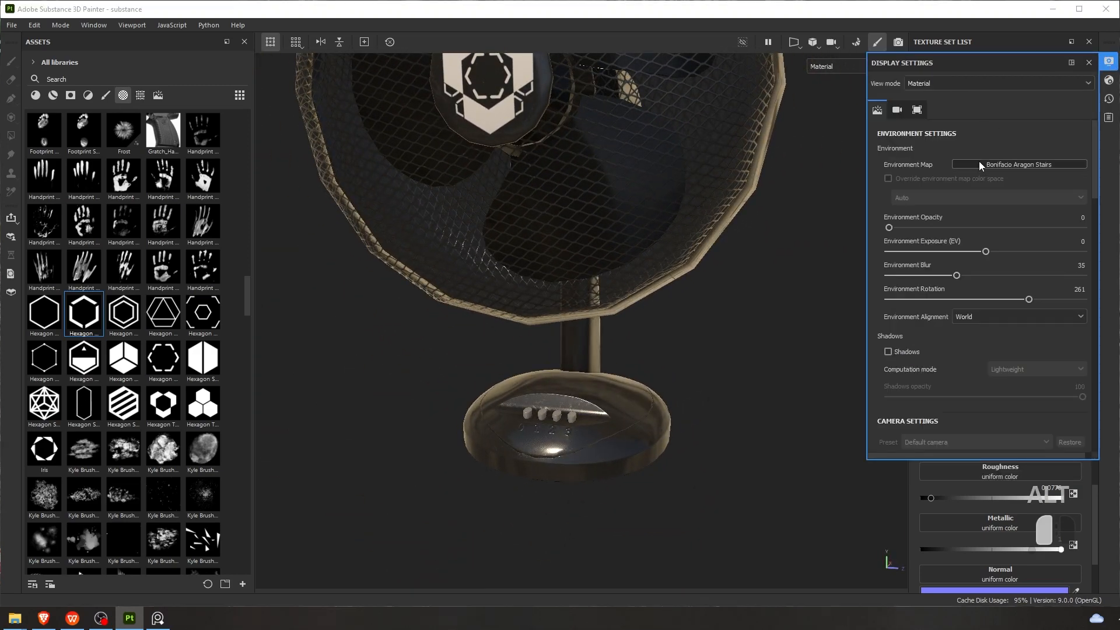
click(979, 164)
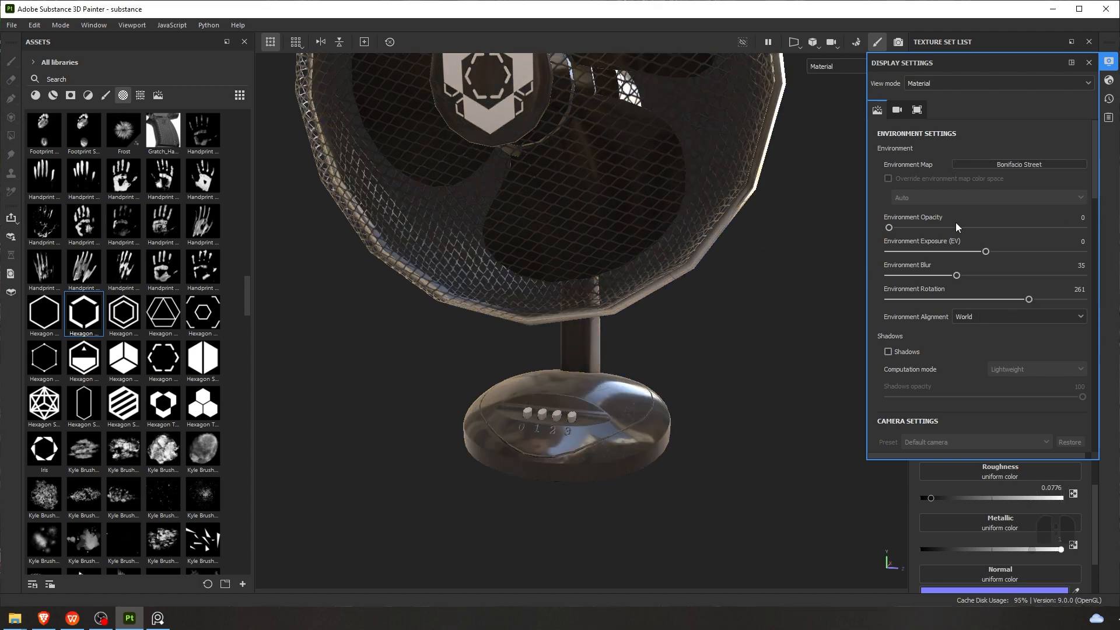
click(1013, 163)
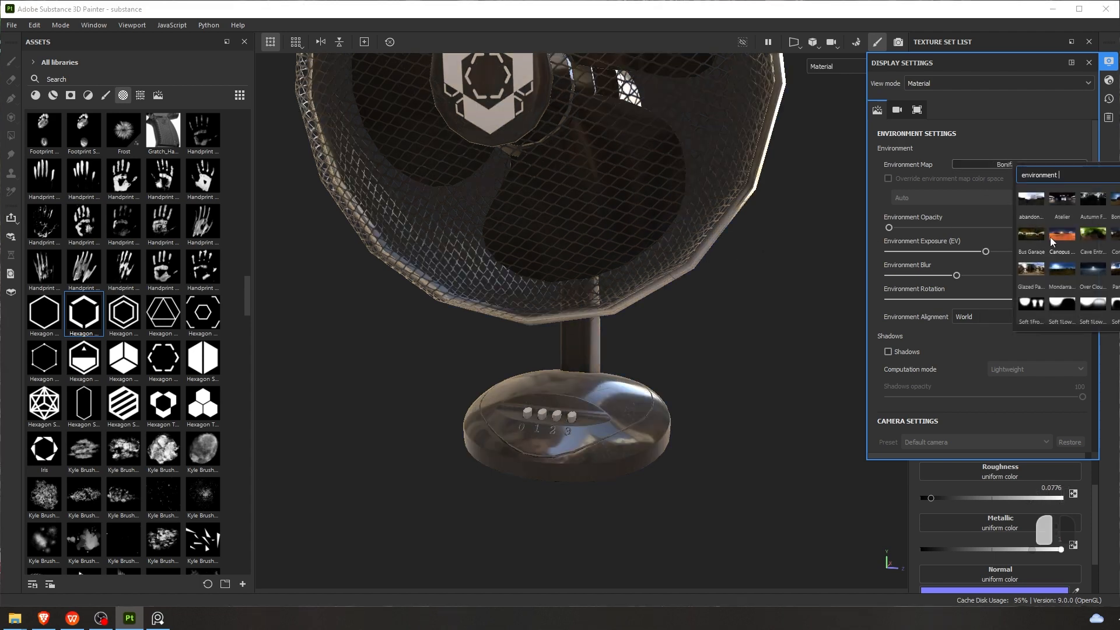
click(1050, 237)
alt+drag(656, 232, 539, 297)
Try the Soft 1LowContrast Front environment map and view the whole fan from the side
click(990, 164)
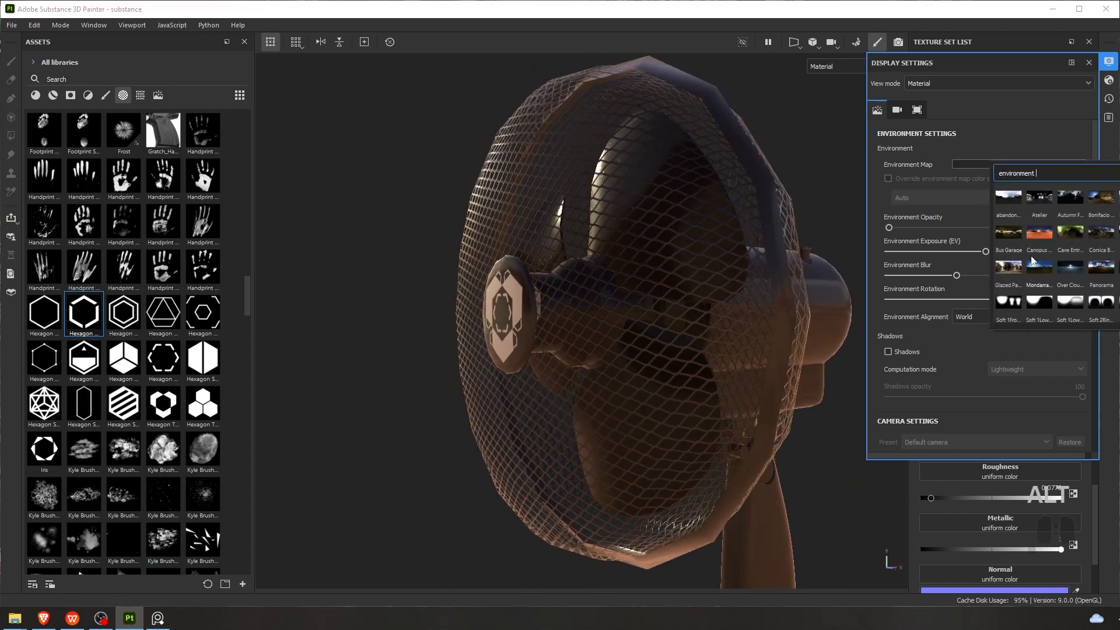
click(1043, 298)
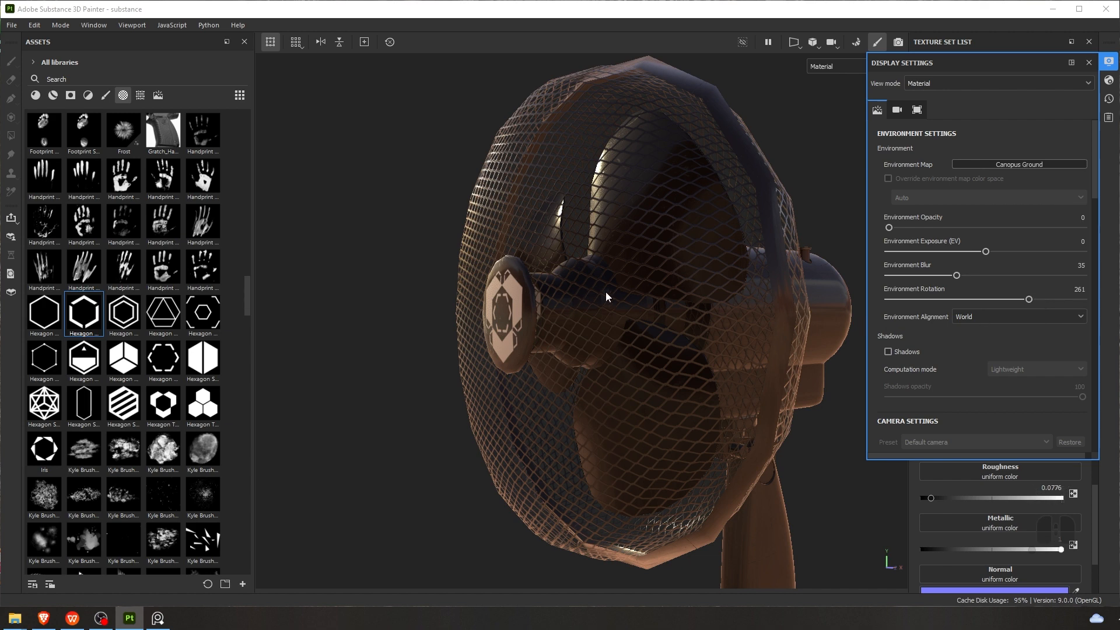
scroll(793, 239, down, 3)
alt+drag(528, 298, 537, 241)
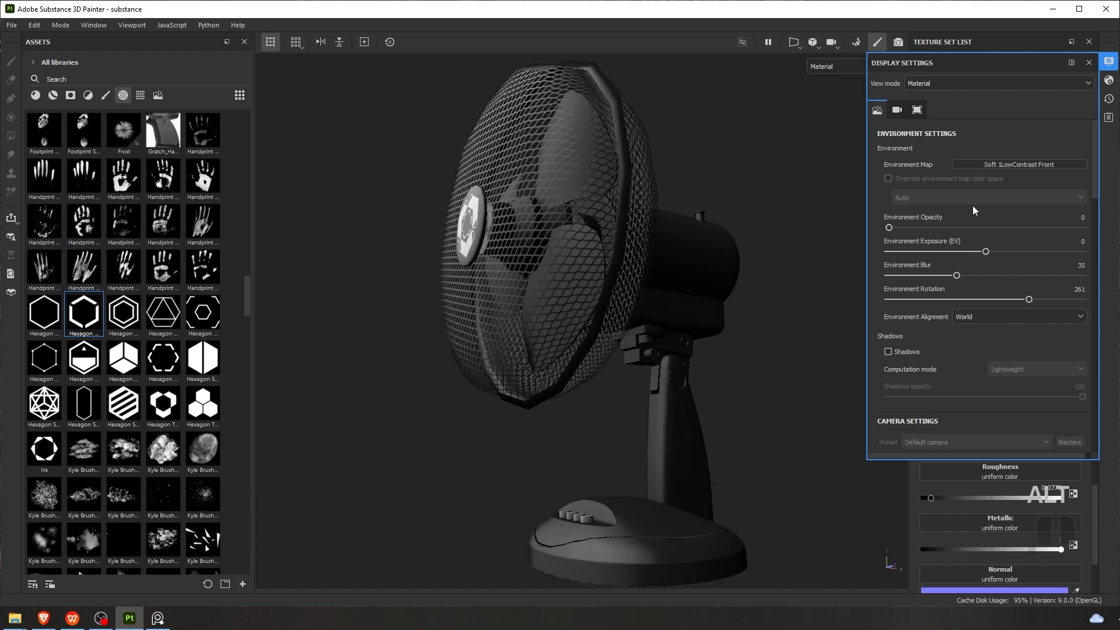
Switch the environment map to Soft 1Front 2Backs and check the grille up close
click(1004, 165)
click(1024, 306)
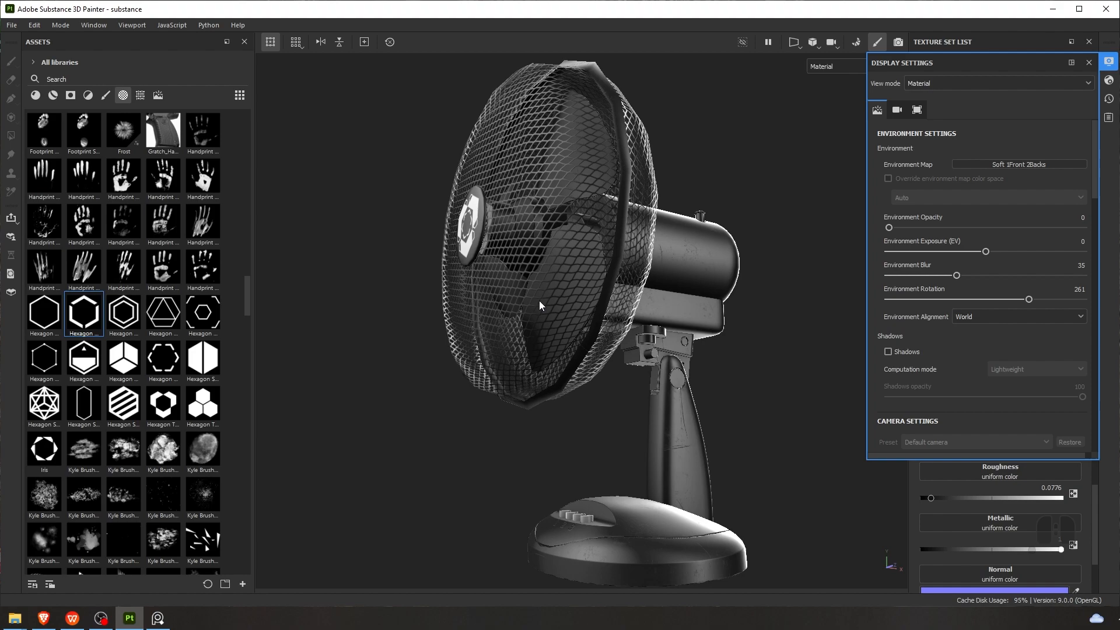
scroll(522, 254, up, 3)
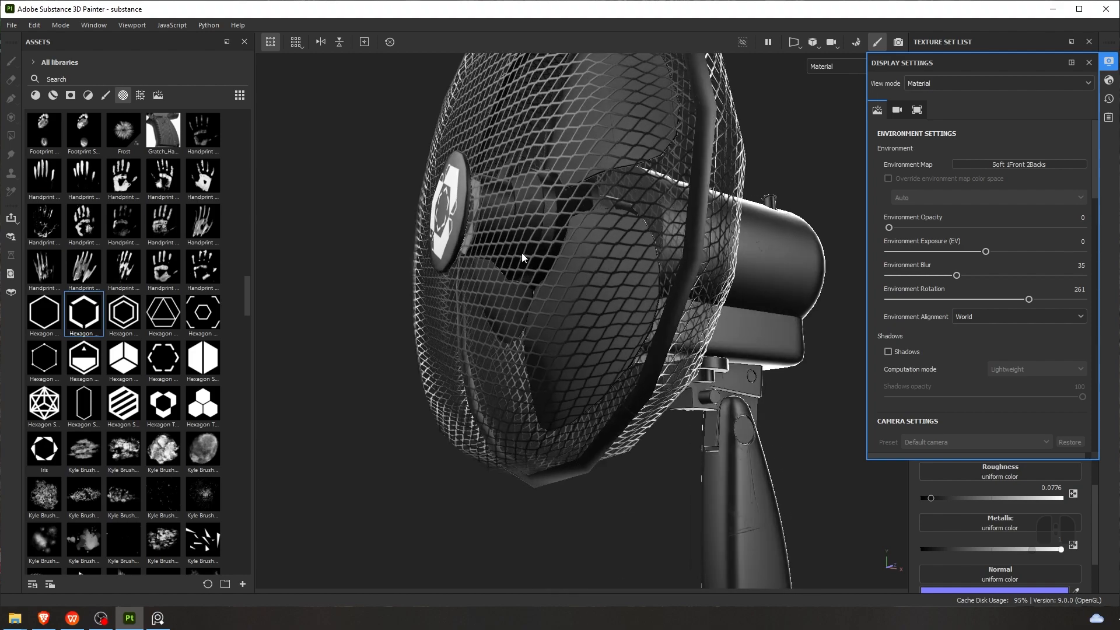
Set the environment map to Atelier and dismiss the display settings
alt+drag(617, 253, 554, 259)
click(983, 166)
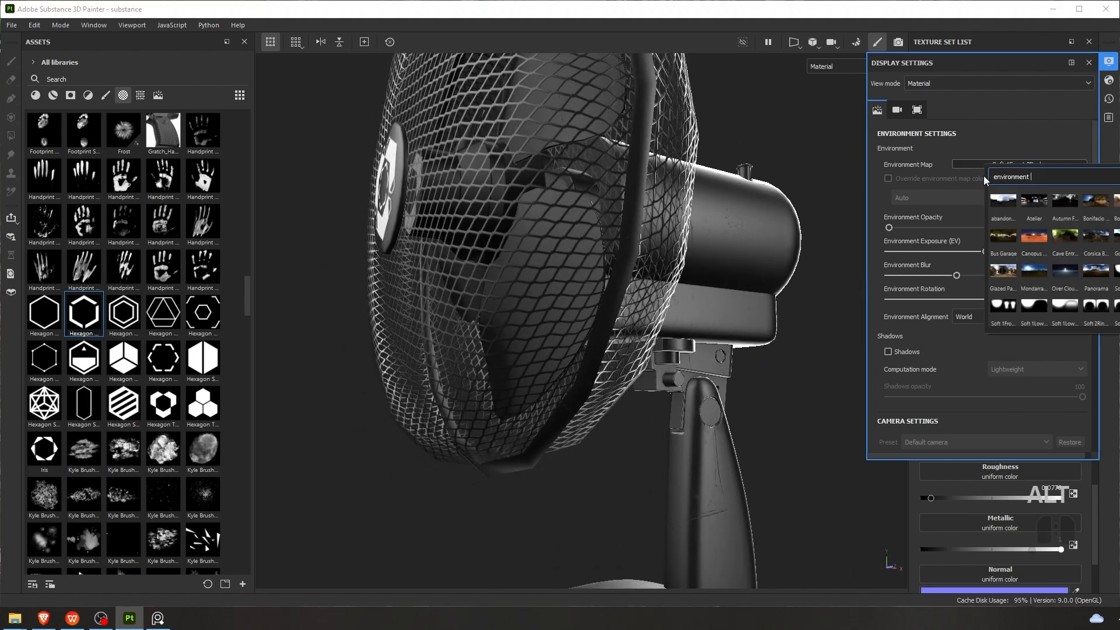
click(1034, 201)
mouse_move(639, 260)
alt+mouse_down()
mouse_move(547, 212)
mouse_move(575, 264)
mouse_move(542, 299)
mouse_move(488, 250)
mouse_move(545, 300)
mouse_move(399, 252)
mouse_move(379, 256)
mouse_move(525, 233)
mouse_move(862, 147)
alt+mouse_up()
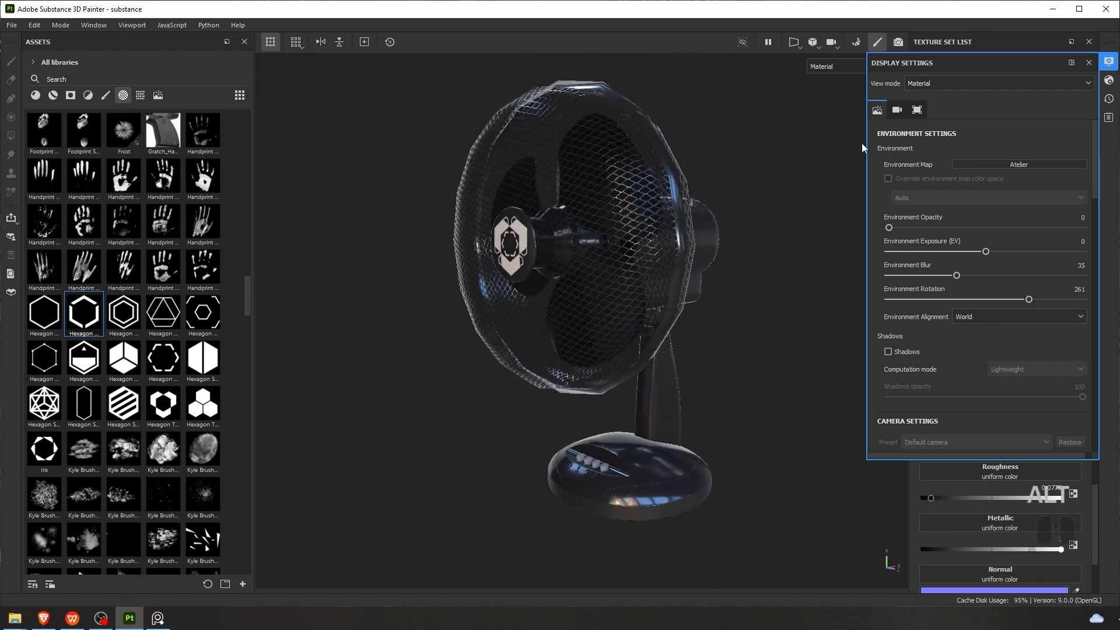
click(1071, 63)
Examine the whole fan from both sides and the front under the Atelier lighting
alt+drag(620, 210, 824, 378)
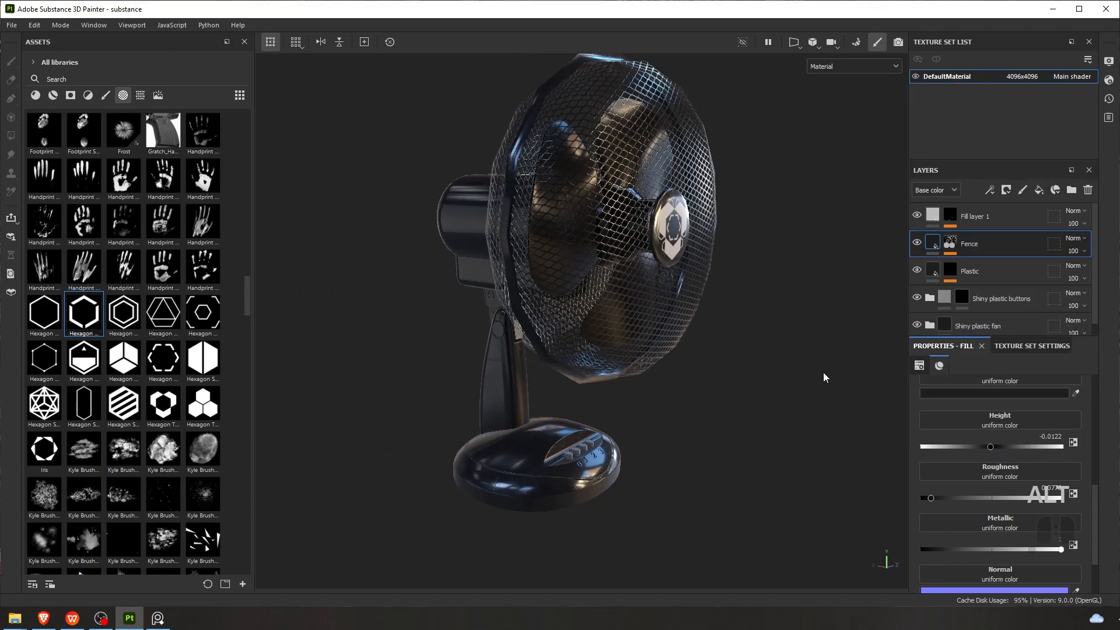
alt+drag(604, 214, 572, 456)
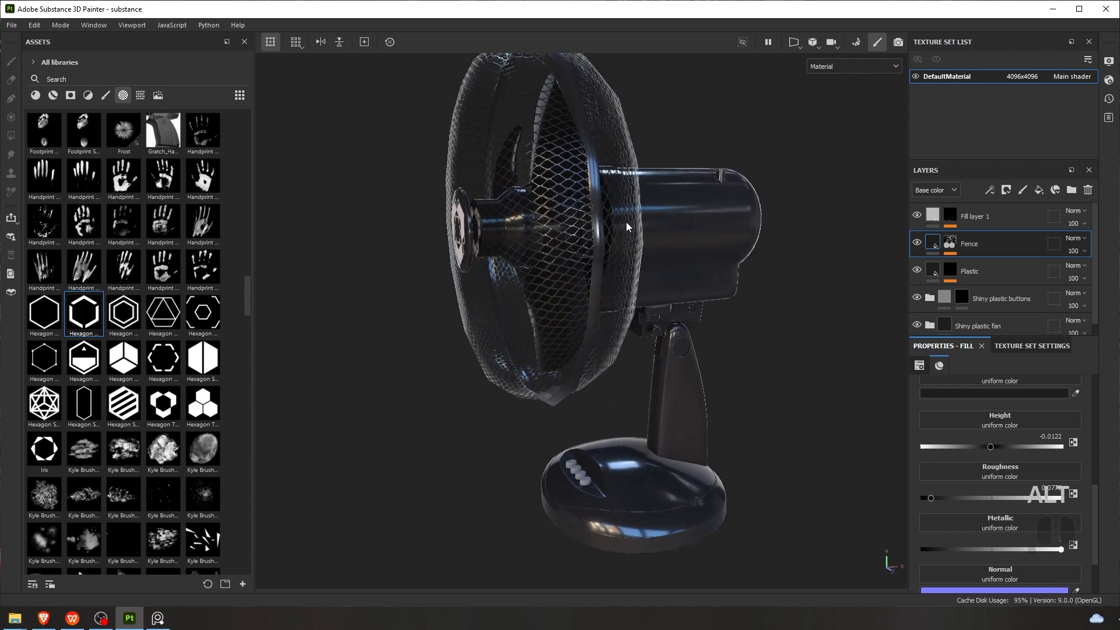
alt+drag(584, 216, 663, 230)
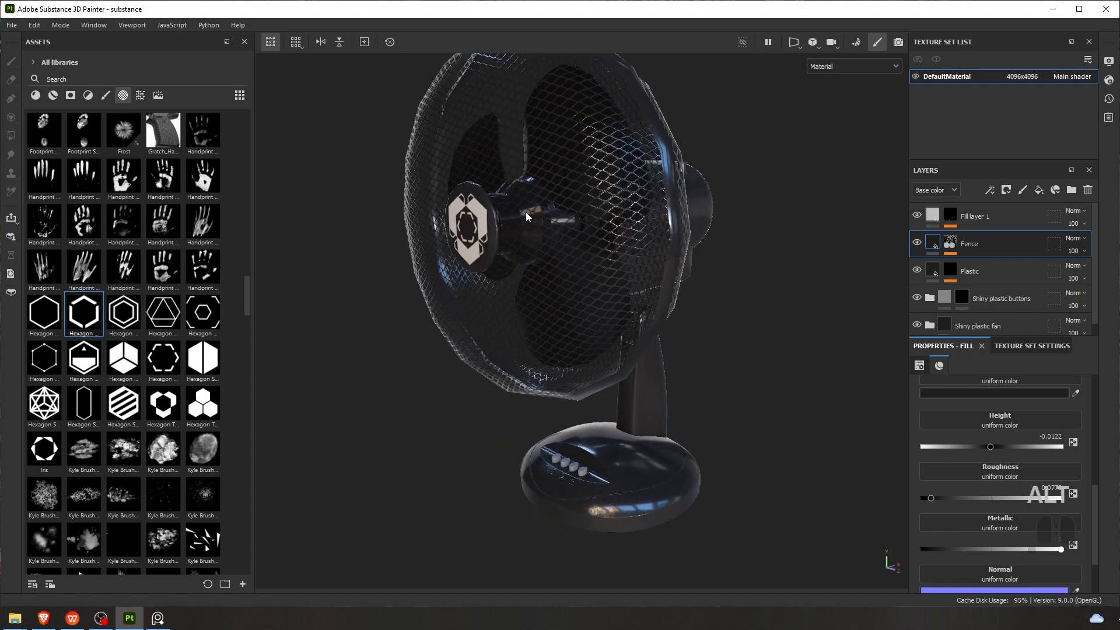
alt+drag(481, 212, 580, 246)
scroll(583, 289, down, 3)
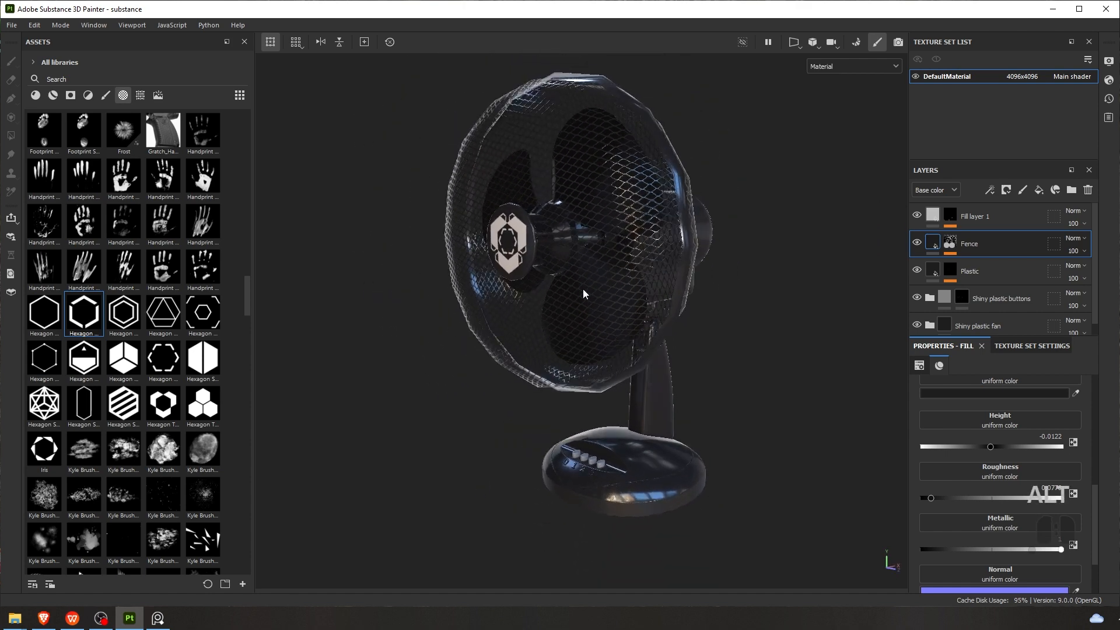
Inspect the base's buttons, speed numbers and glossy surface up close, and return to a view of the whole fan
scroll(607, 289, up, 5)
alt+drag(607, 289, 653, 327)
alt+middle_drag(632, 413, 581, 278)
scroll(581, 278, up, 3)
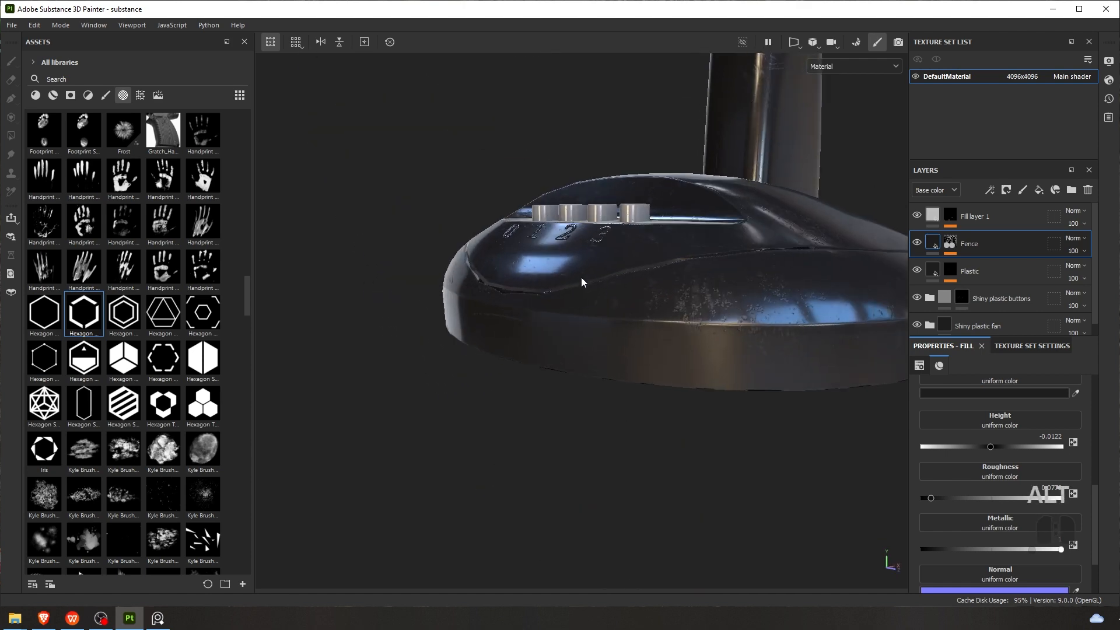
alt+drag(581, 278, 585, 185)
scroll(587, 261, down, 4)
alt+middle_drag(586, 186, 600, 334)
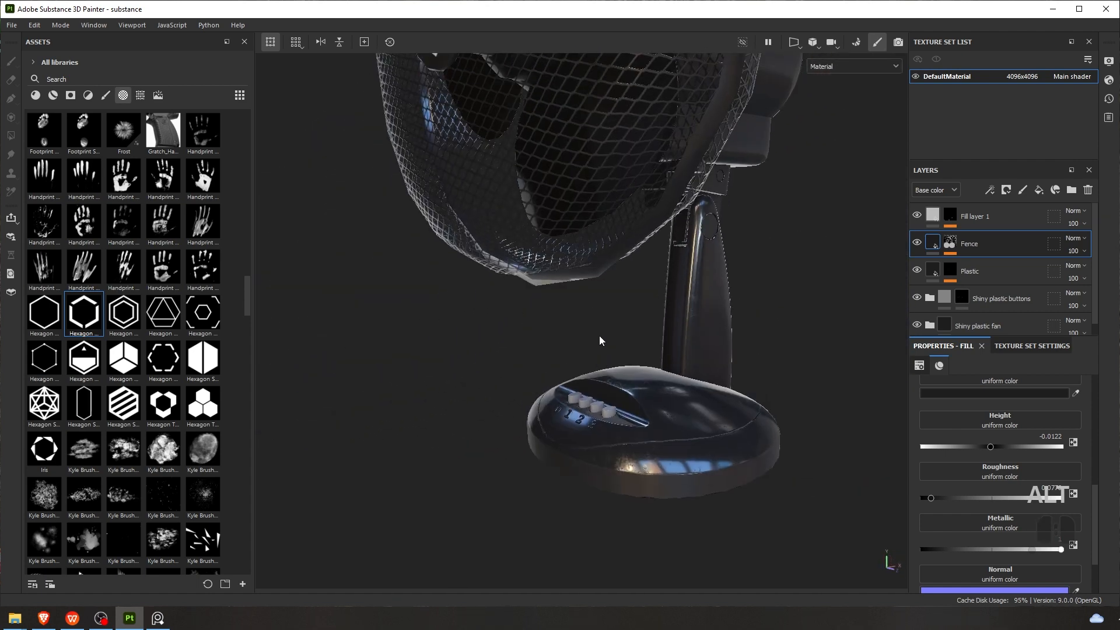
scroll(600, 335, down, 2)
alt+drag(600, 334, 541, 250)
alt+middle_drag(589, 169, 548, 286)
alt+drag(548, 286, 654, 274)
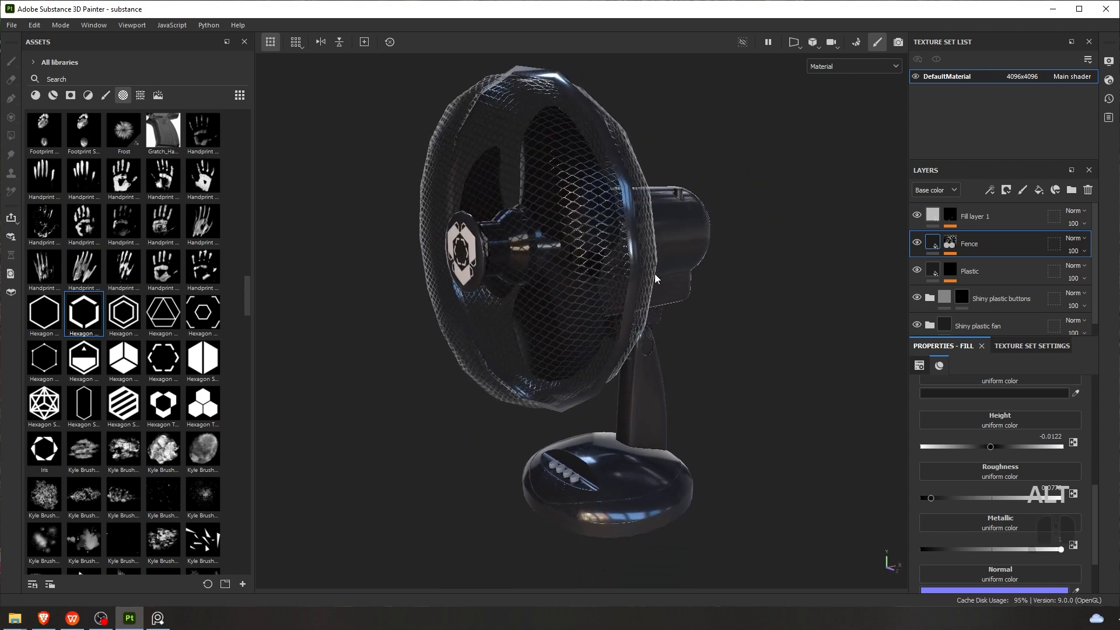